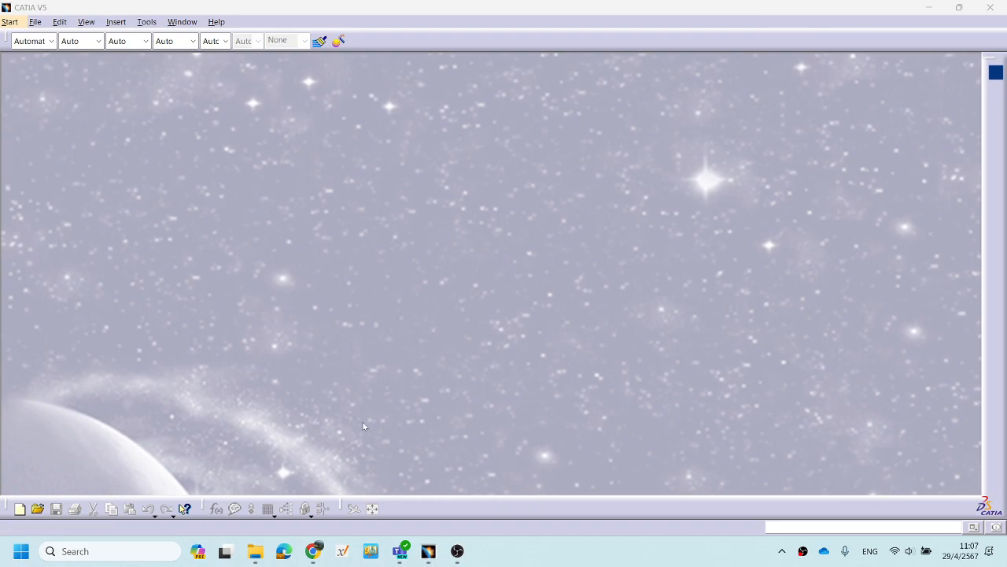
# Create a new Part document.
pyautogui.click(35, 21)
pyautogui.click(48, 38)
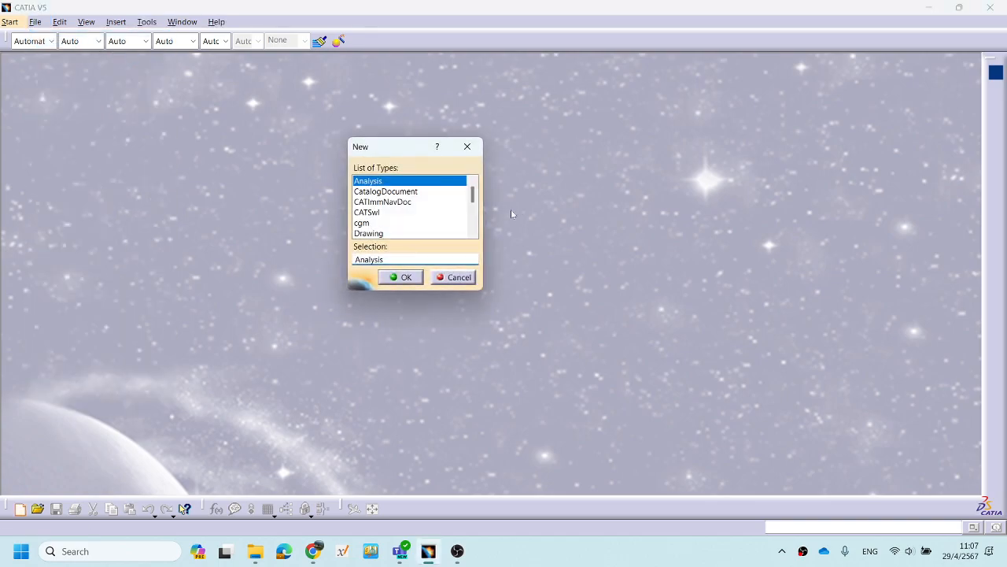
pyautogui.moveTo(471, 196); pyautogui.dragTo(459, 220)
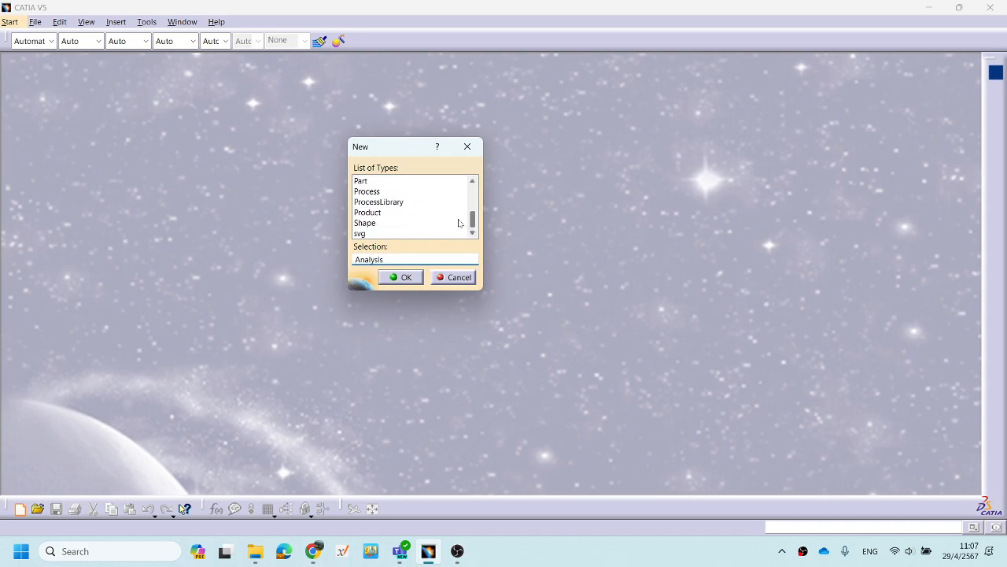
pyautogui.click(363, 182)
pyautogui.click(400, 279)
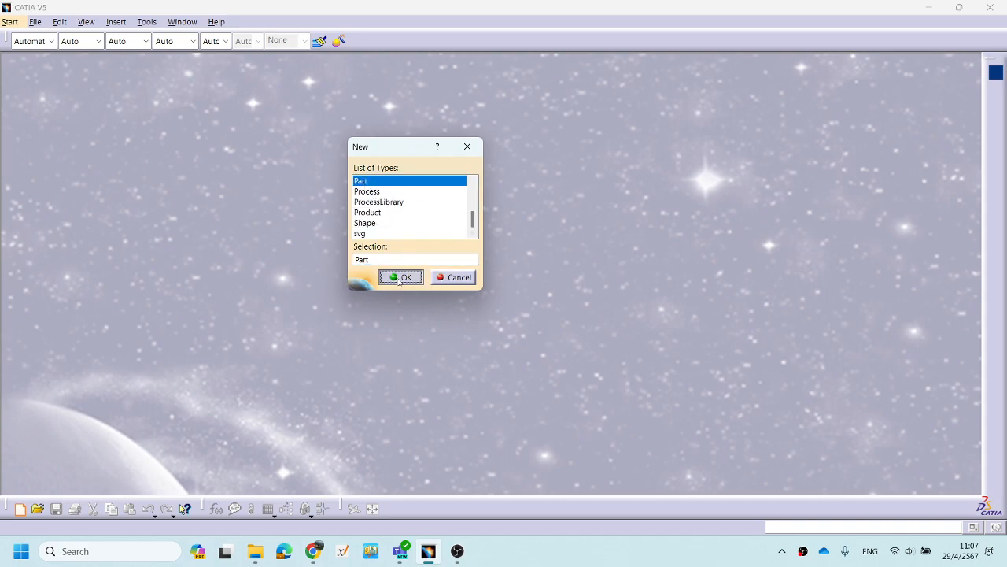
pyautogui.click(435, 221)
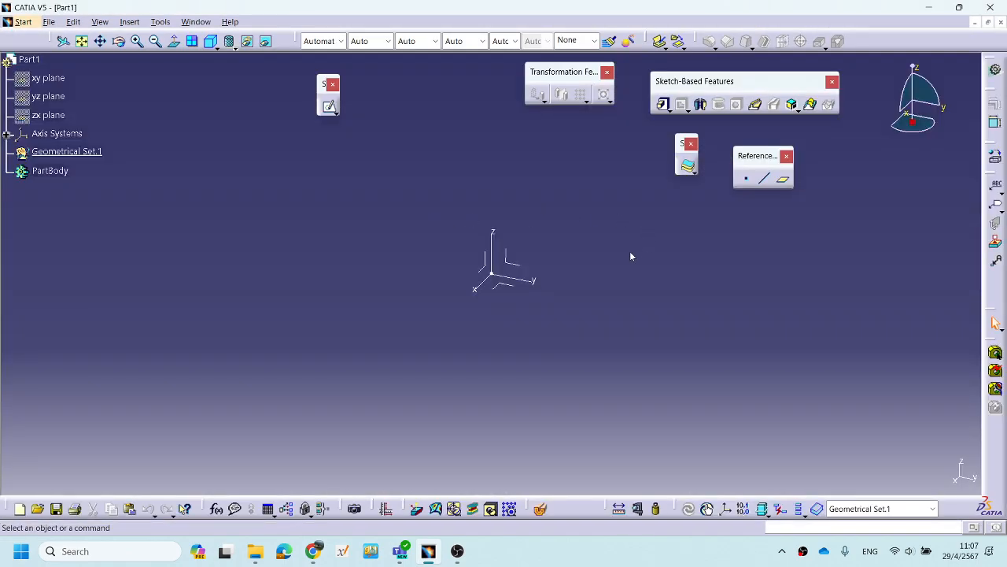
pyautogui.moveTo(630, 255); pyautogui.dragTo(560, 306, button='middle')
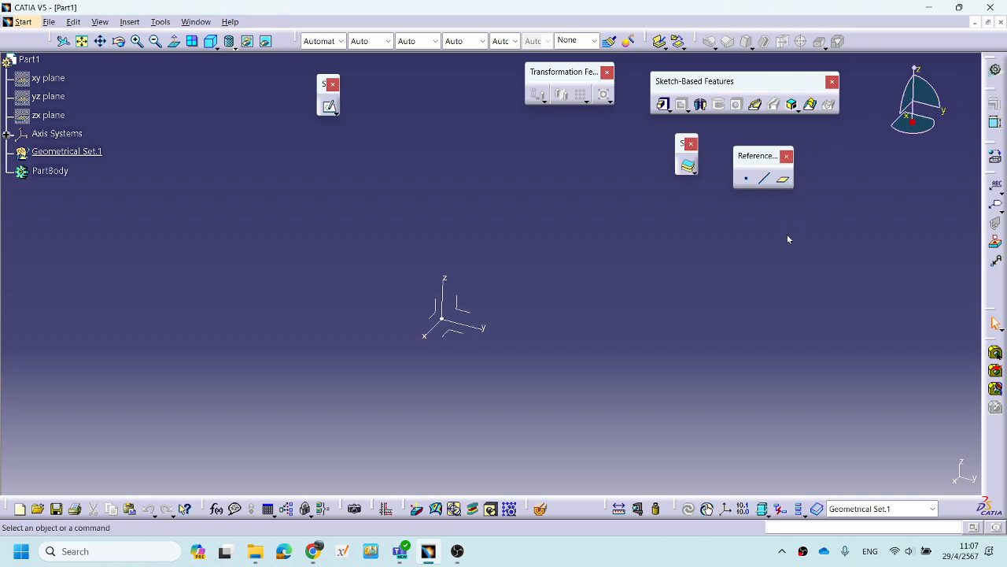
# Switch to the Digitized Shape Editor workbench and rearrange its floating Cloud Edition and cloud import/export tool groups.
pyautogui.click(995, 71)
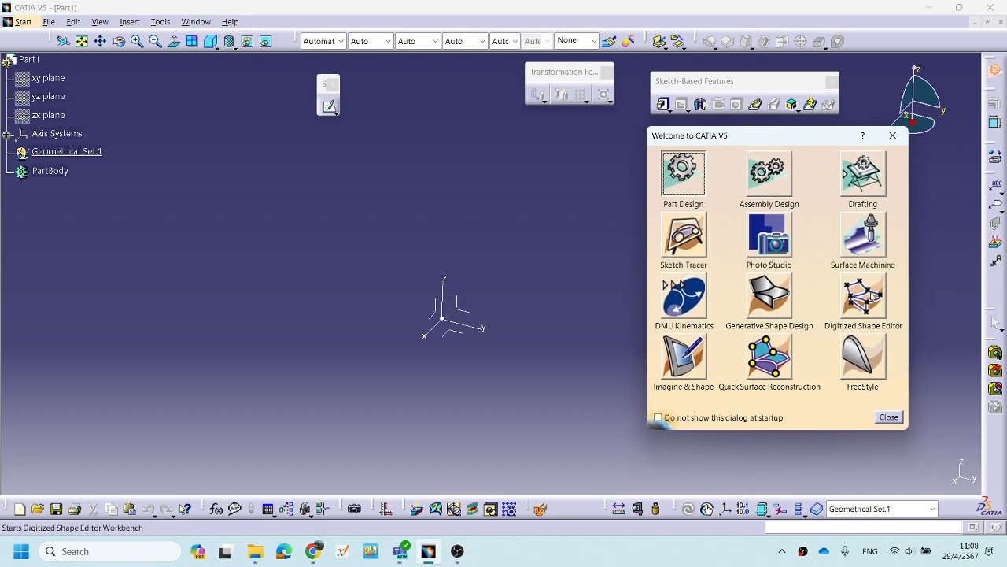
pyautogui.click(863, 296)
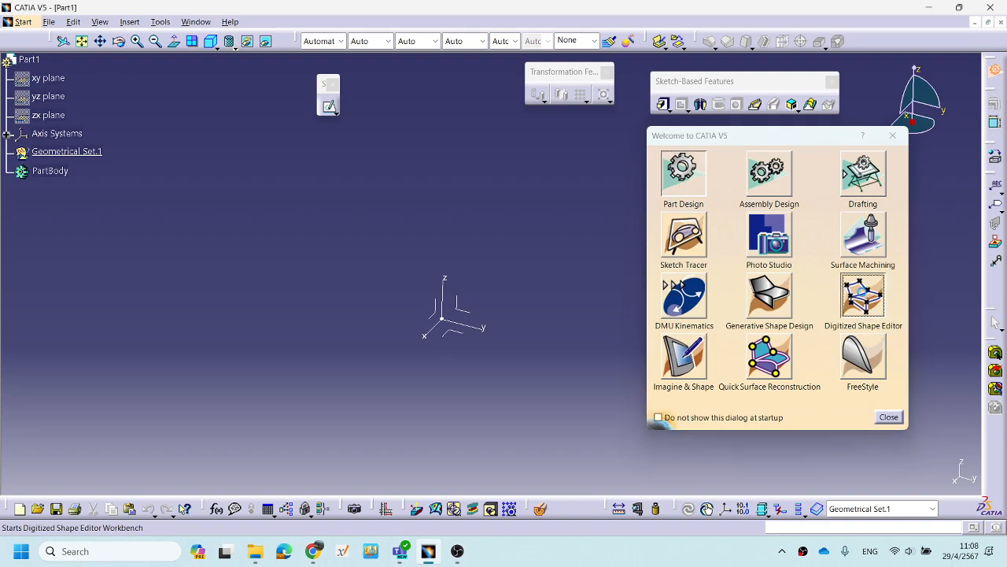
pyautogui.moveTo(541, 315); pyautogui.dragTo(574, 264, button='middle')
pyautogui.moveTo(826, 75); pyautogui.dragTo(838, 193)
pyautogui.moveTo(833, 141); pyautogui.dragTo(869, 74)
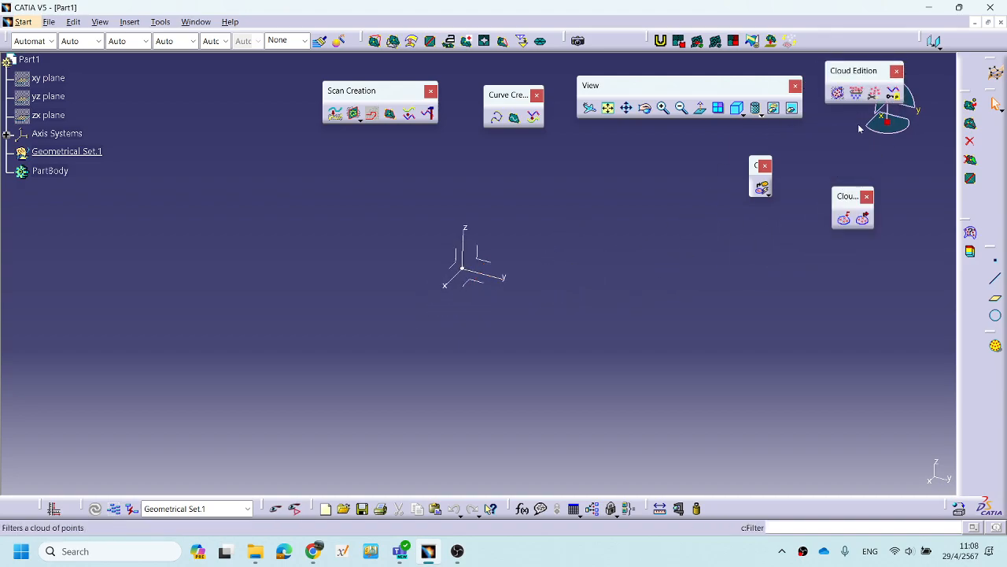
pyautogui.moveTo(846, 199); pyautogui.dragTo(841, 155)
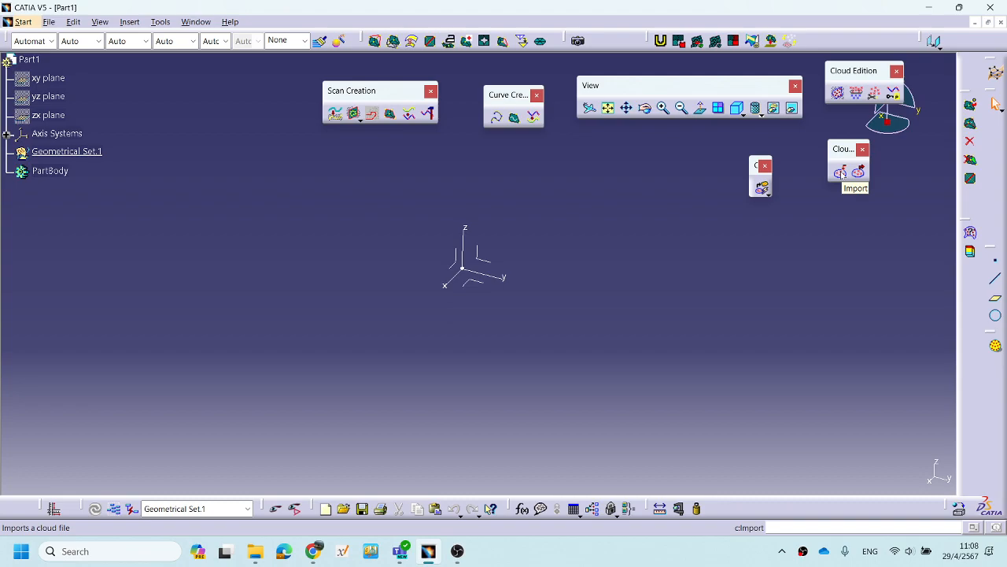
# Import the scanned figurine's STL file from the COURSE_66-2 > II215 > Reverse_Engineering folder as a mesh.
pyautogui.click(841, 173)
pyautogui.moveTo(744, 142); pyautogui.dragTo(721, 49)
pyautogui.click(819, 82)
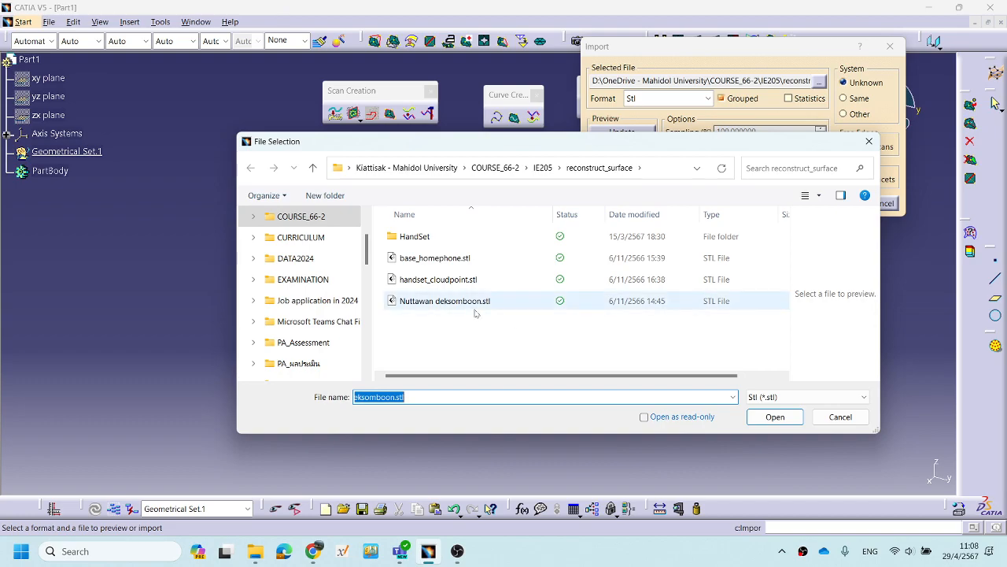
pyautogui.click(499, 170)
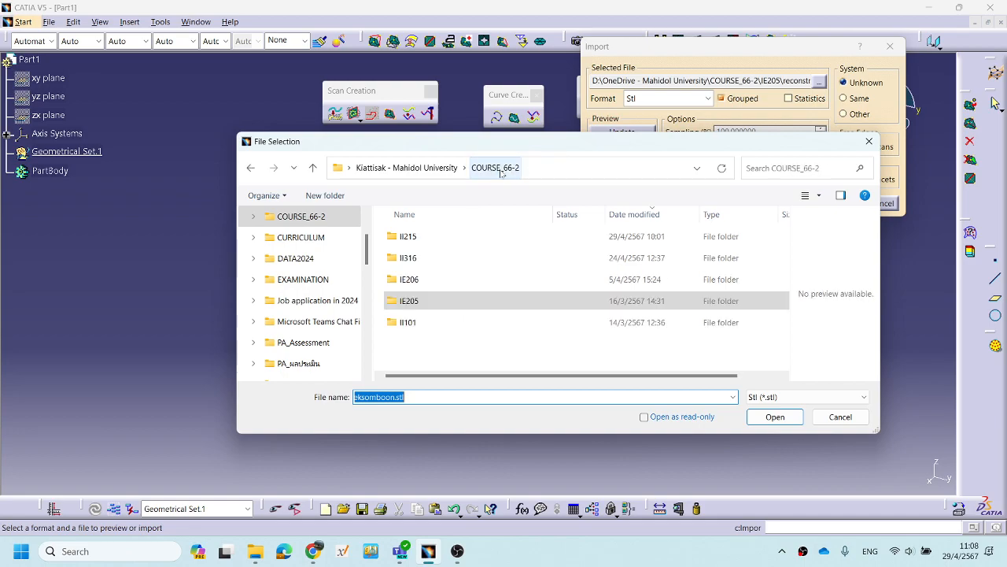
pyautogui.click(411, 258)
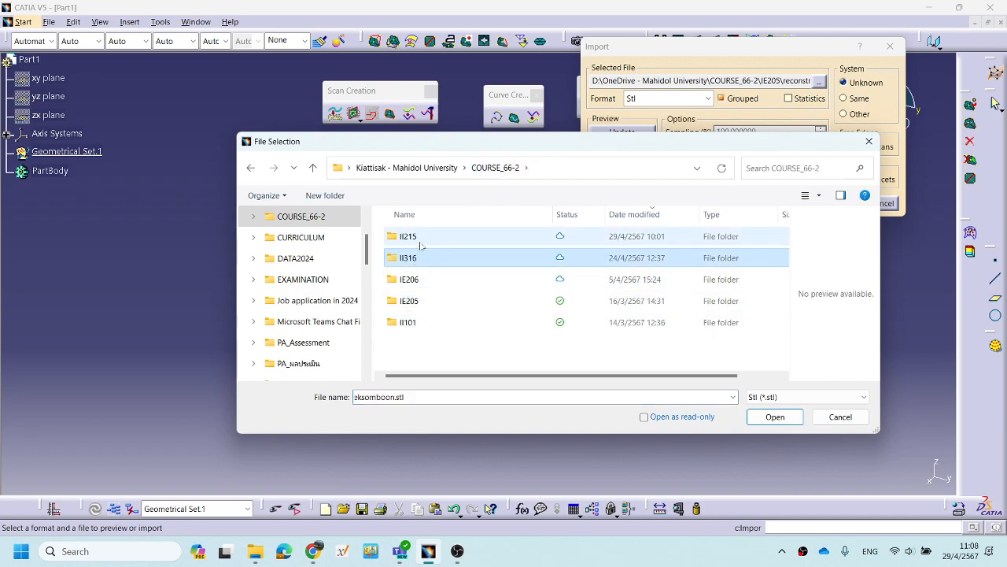
pyautogui.doubleClick(420, 240)
pyautogui.doubleClick(456, 281)
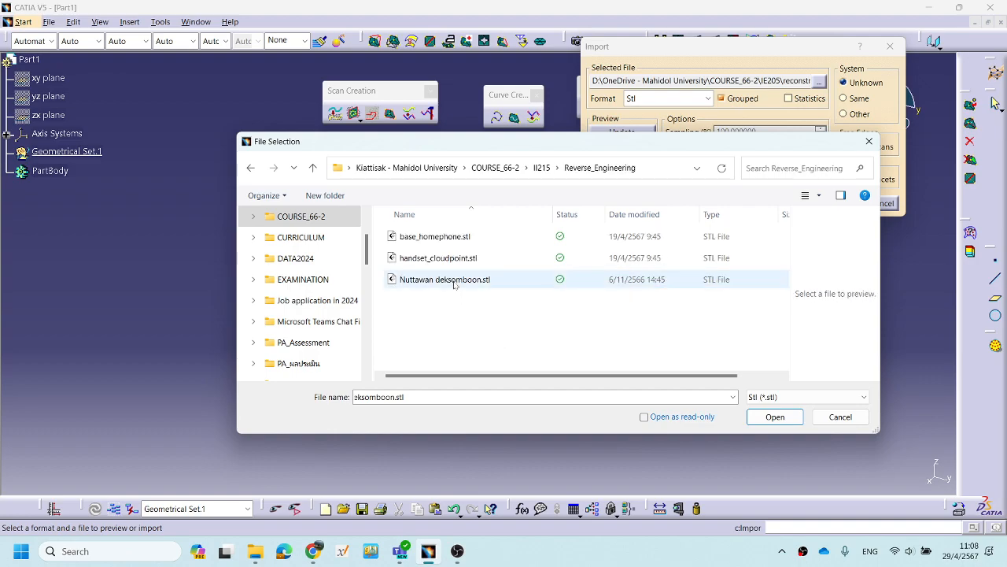
pyautogui.click(455, 283)
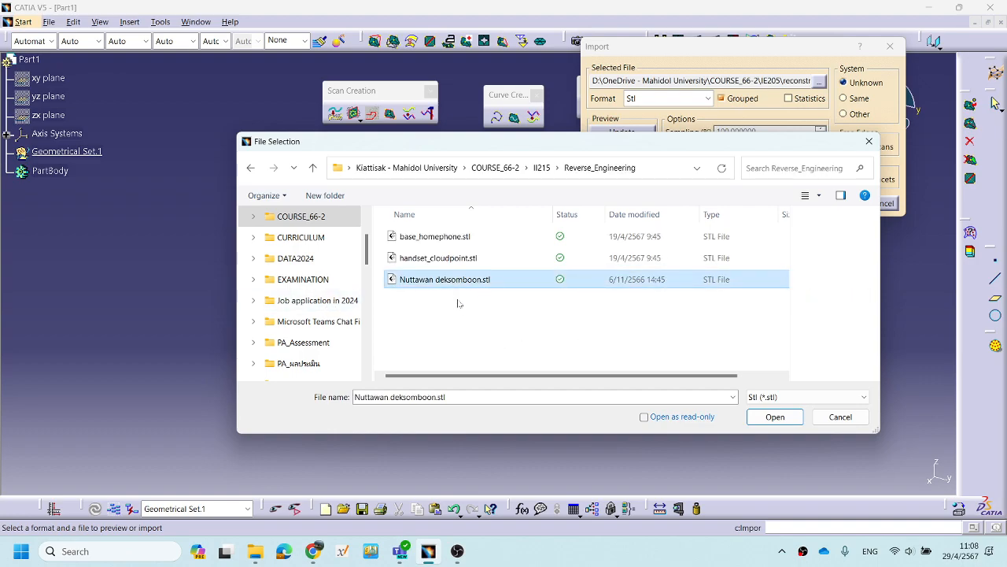
pyautogui.click(770, 420)
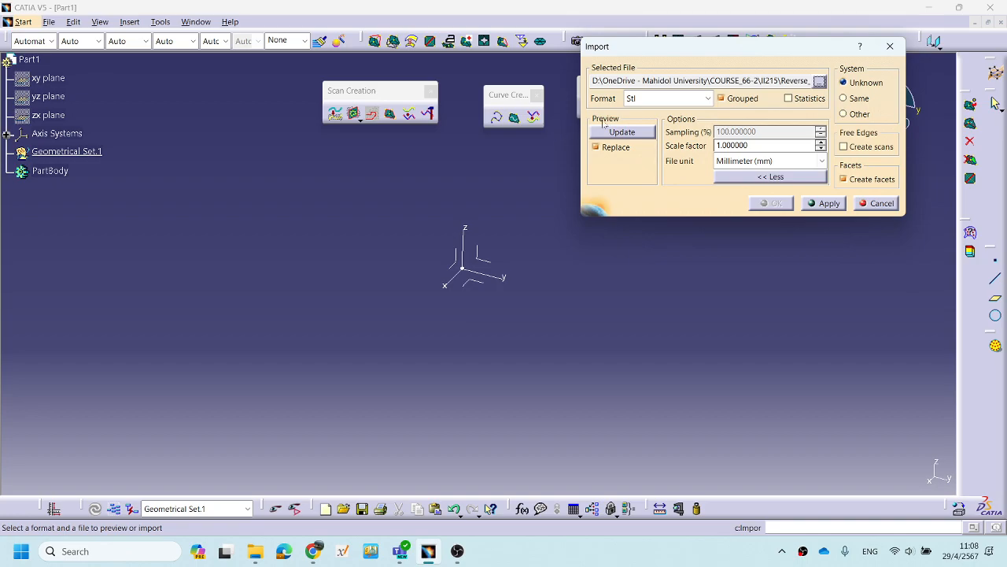
pyautogui.click(829, 203)
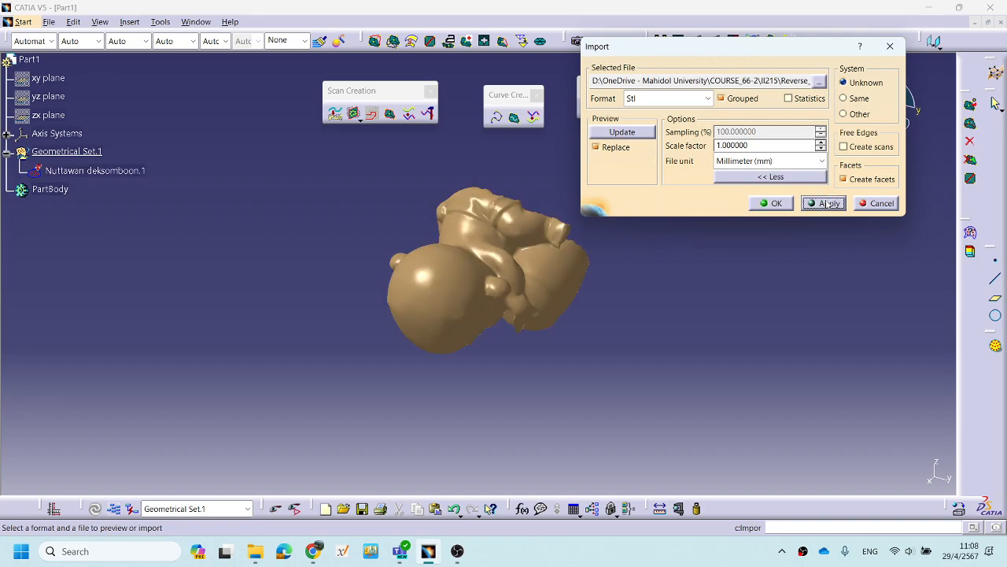
pyautogui.click(775, 203)
# Examine the imported figurine's orientation in the standard front, right and top views, returning to the front view.
pyautogui.moveTo(419, 344); pyautogui.dragTo(528, 101, button='middle')
pyautogui.moveTo(621, 259); pyautogui.dragTo(630, 303, button='middle')
pyautogui.moveTo(496, 372); pyautogui.dragTo(673, 239, button='middle')
pyautogui.click(739, 109)
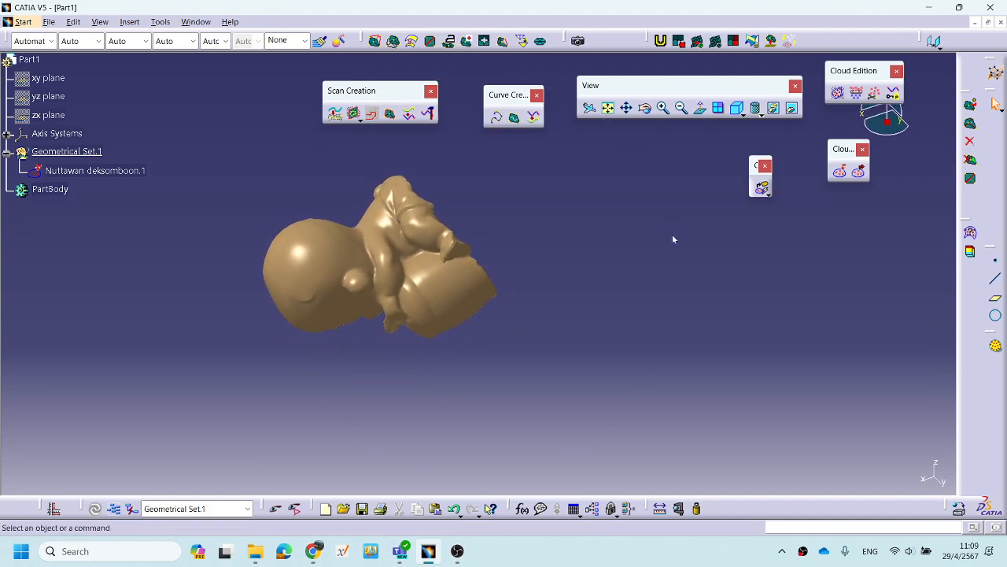
pyautogui.click(743, 114)
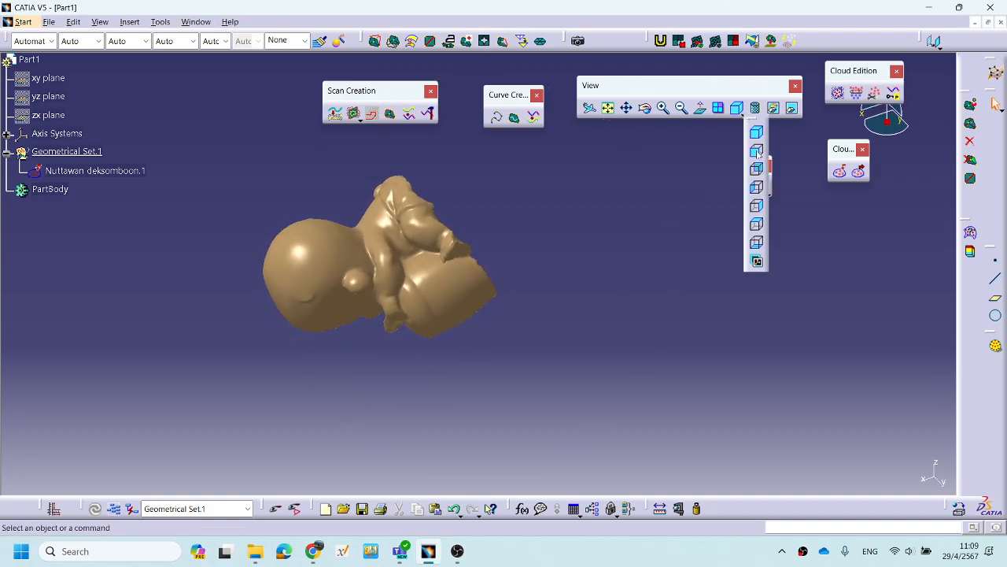
pyautogui.click(758, 153)
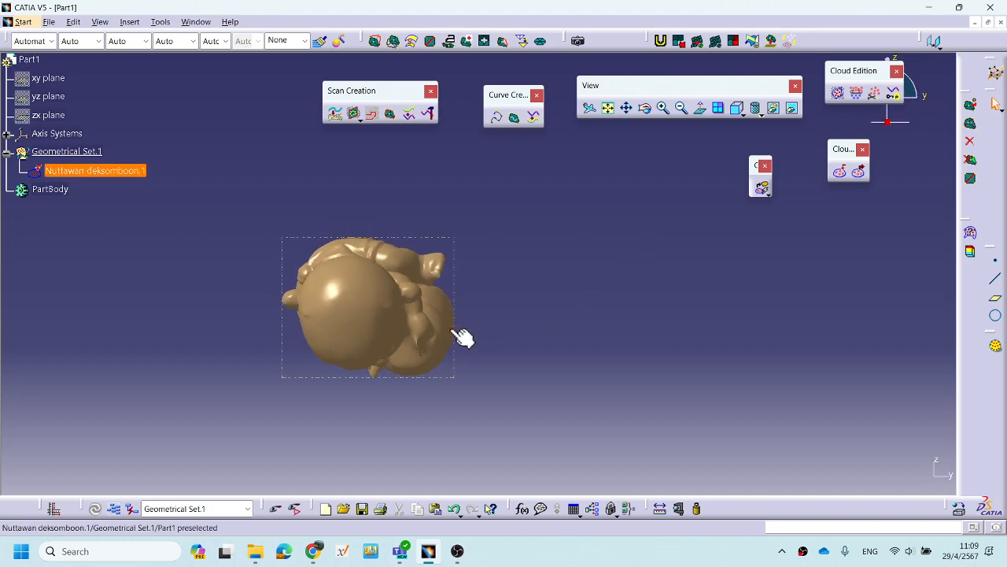
pyautogui.click(743, 114)
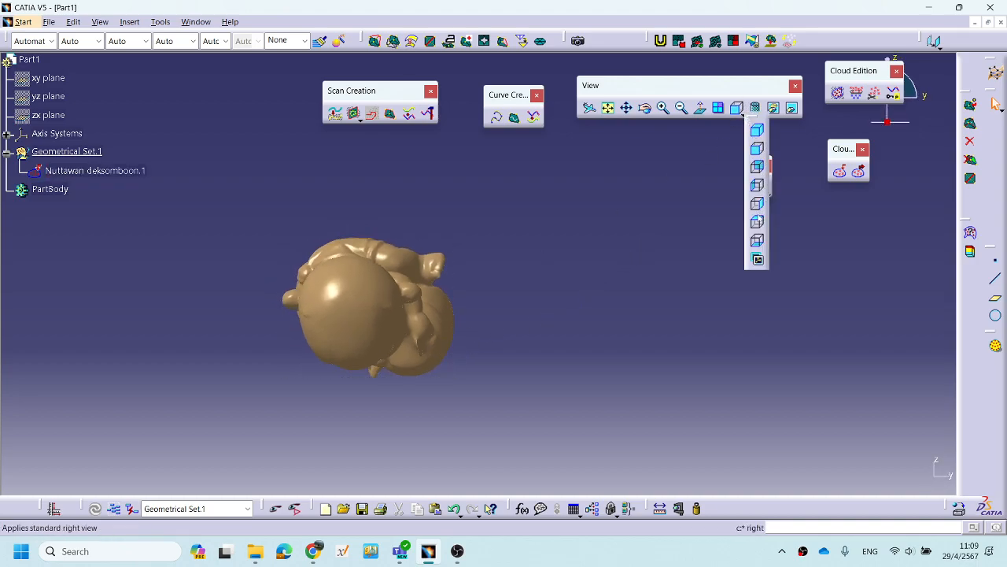
pyautogui.click(757, 203)
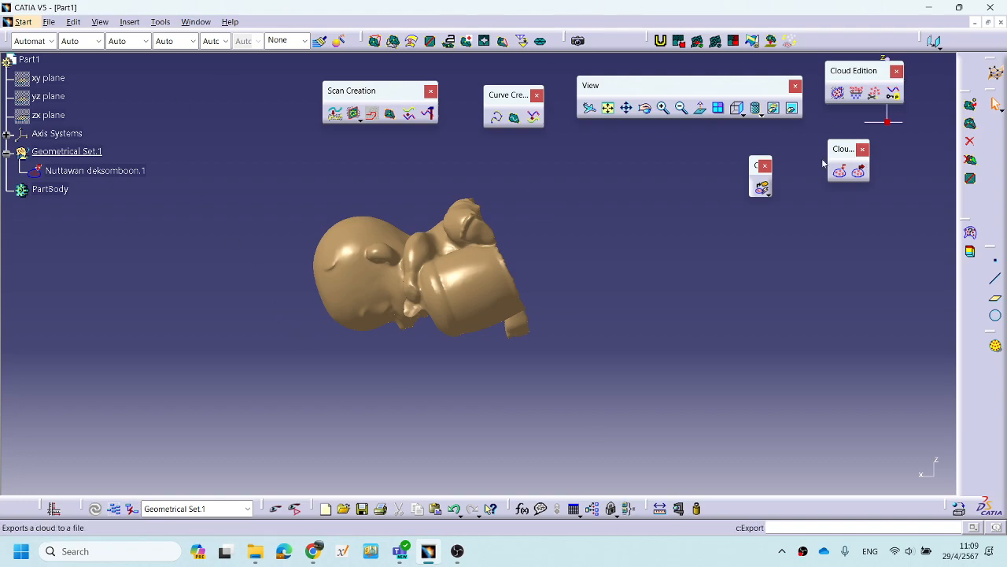
pyautogui.click(743, 114)
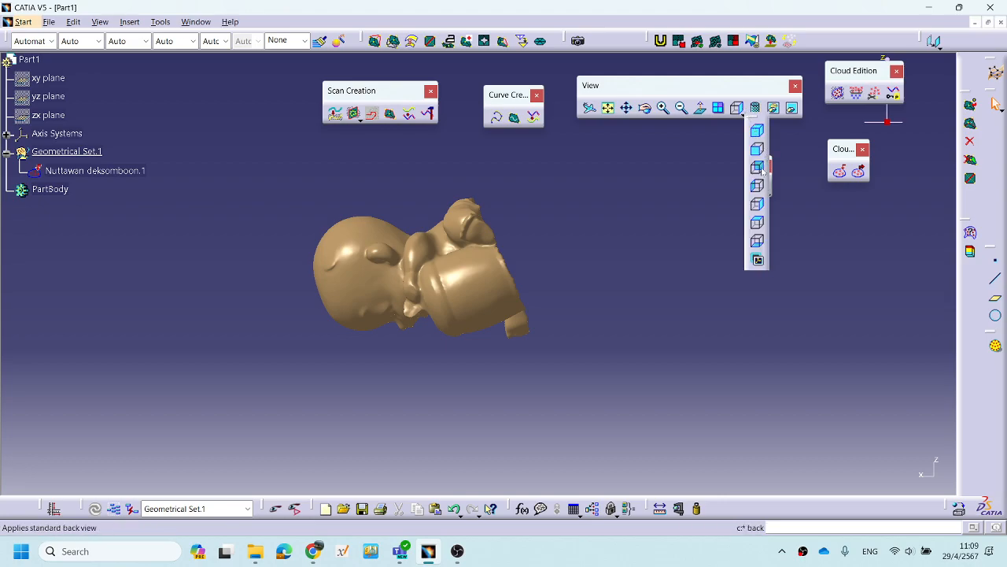
pyautogui.click(760, 227)
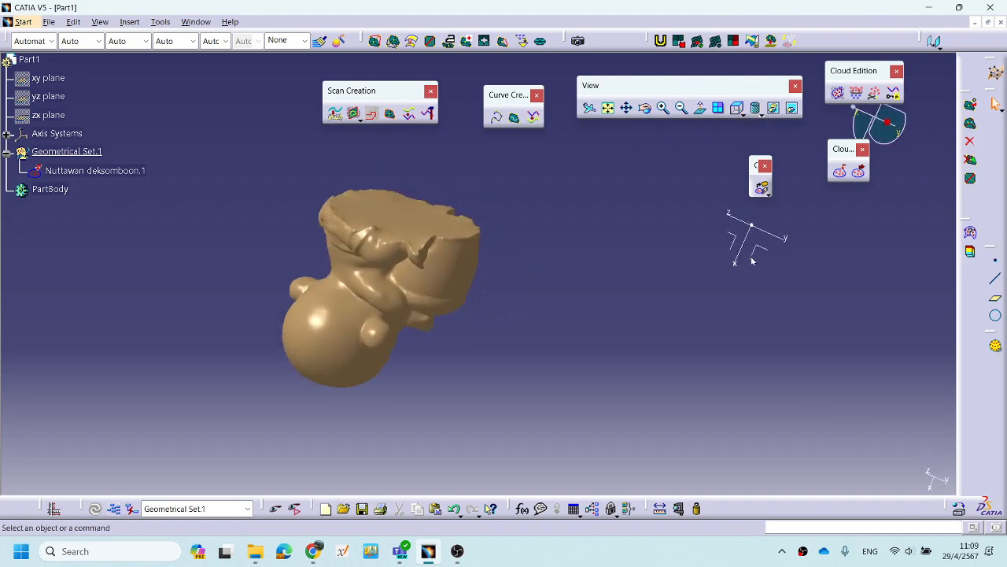
pyautogui.moveTo(436, 398); pyautogui.dragTo(528, 385, button='middle')
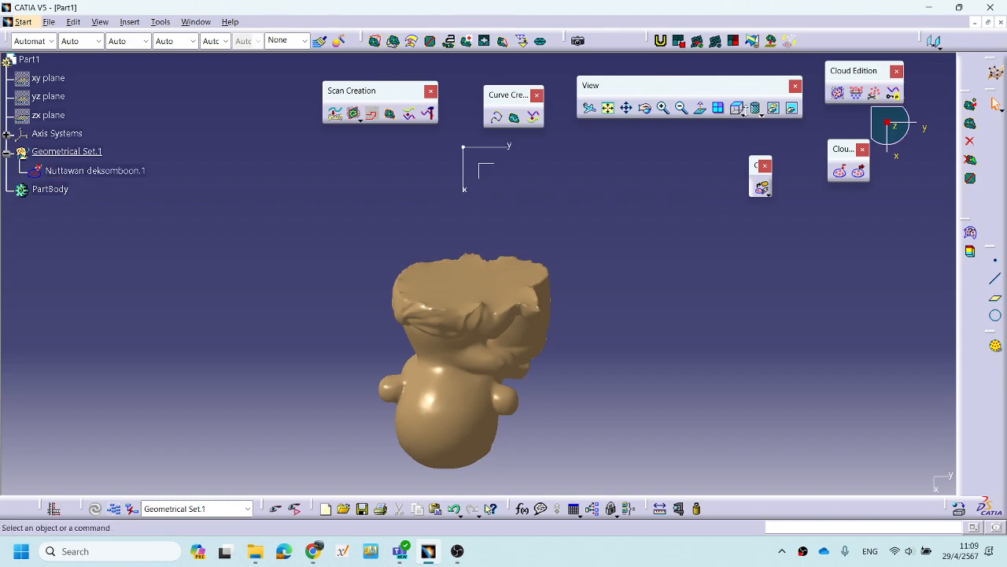
pyautogui.click(738, 110)
pyautogui.click(756, 148)
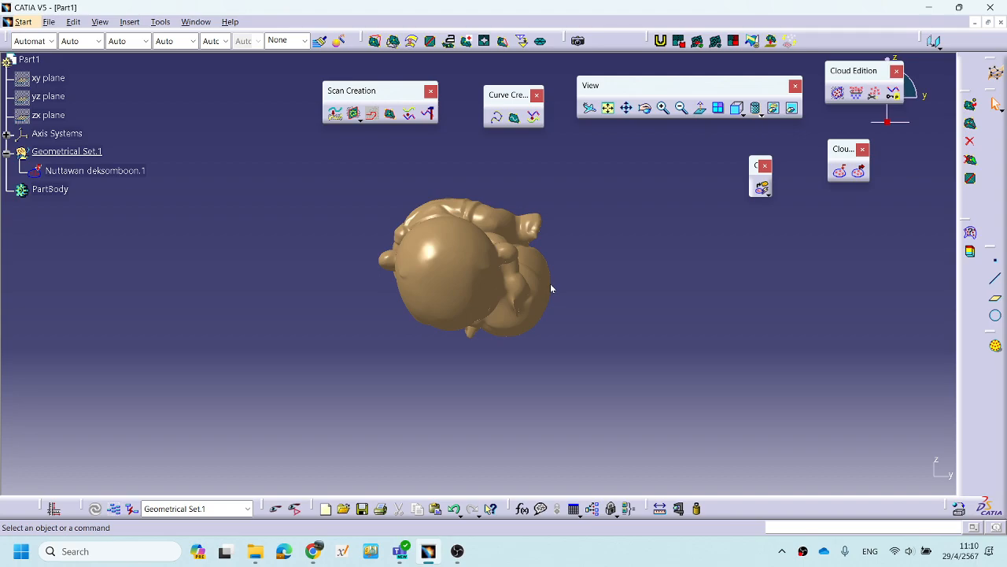
# Inspect the upright figurine from several angles and compare its position with the absolute axis system.
pyautogui.moveTo(479, 367); pyautogui.dragTo(469, 292, button='middle')
pyautogui.moveTo(573, 354); pyautogui.dragTo(567, 315, button='middle')
pyautogui.moveTo(520, 337); pyautogui.dragTo(506, 370, button='middle')
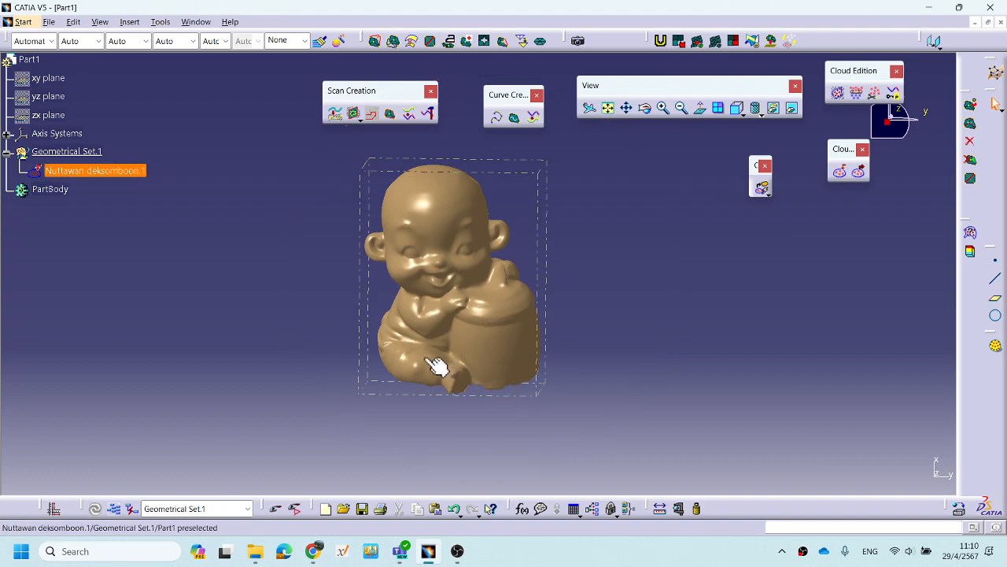
pyautogui.moveTo(428, 319); pyautogui.dragTo(438, 307, button='middle')
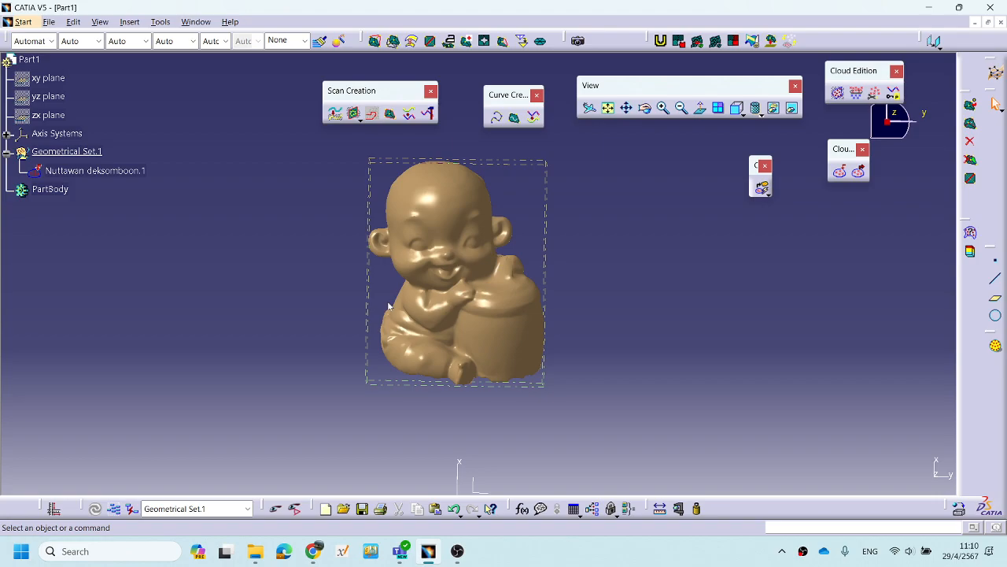
pyautogui.moveTo(532, 357); pyautogui.dragTo(535, 324, button='middle')
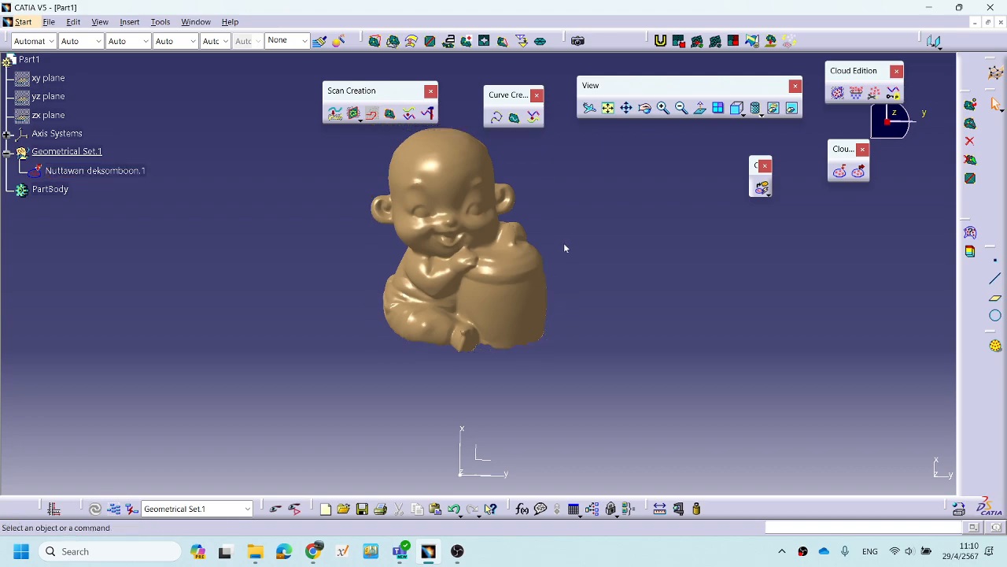
pyautogui.click(684, 562)
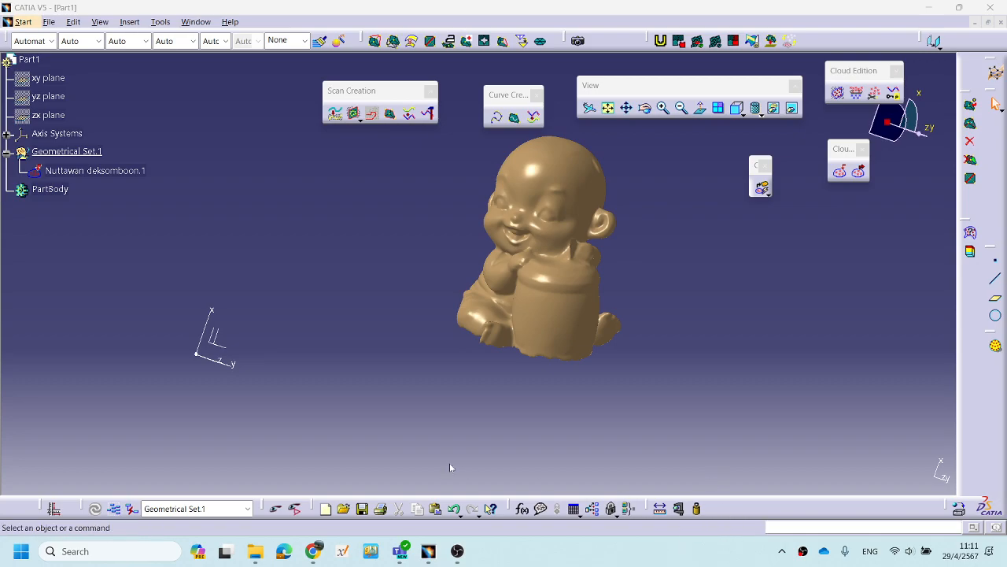
pyautogui.moveTo(449, 467); pyautogui.dragTo(359, 351, button='middle')
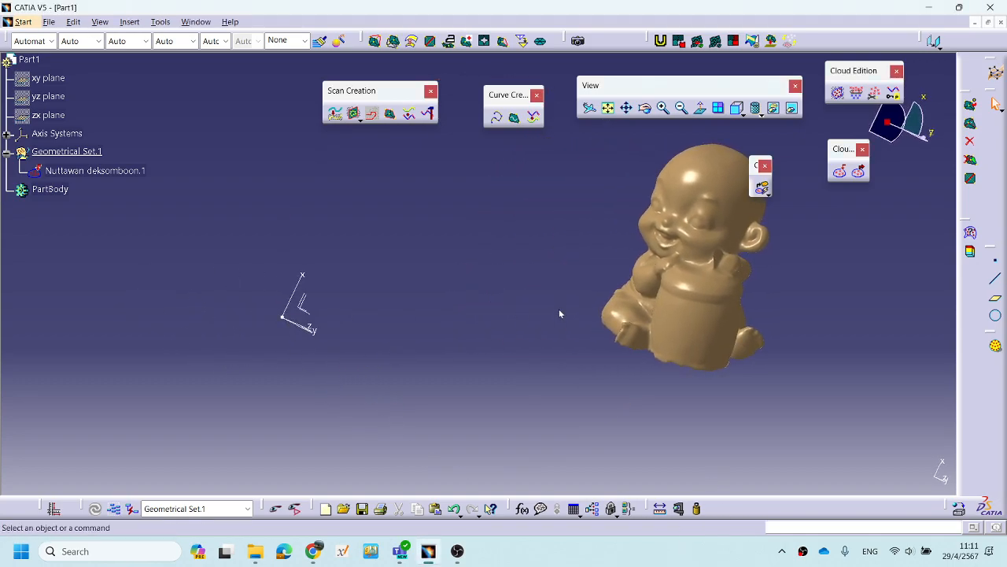
pyautogui.moveTo(559, 314); pyautogui.dragTo(450, 316, button='middle')
pyautogui.moveTo(454, 360); pyautogui.dragTo(643, 307, button='middle')
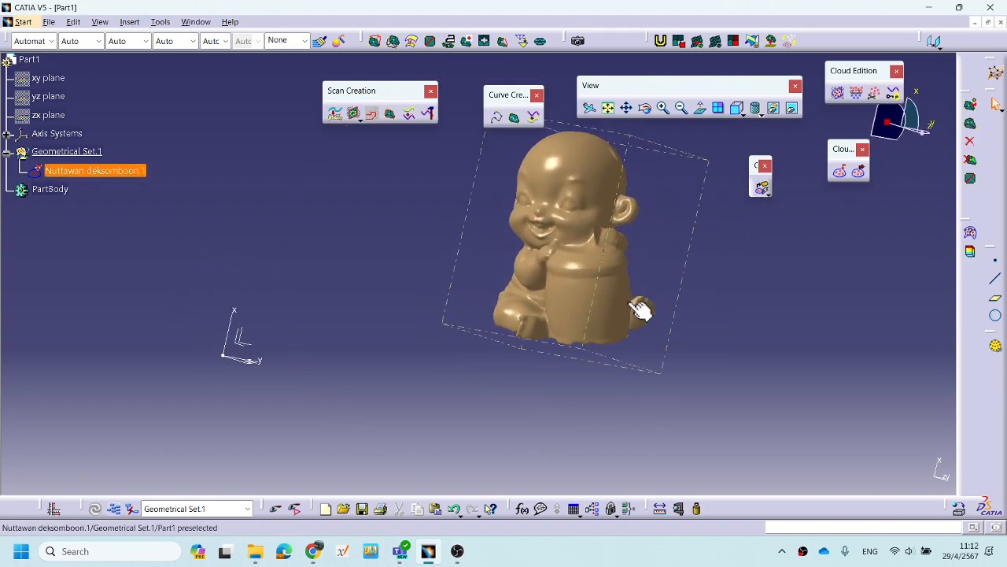
pyautogui.moveTo(622, 365)
pyautogui.mouseDown(button='middle')
pyautogui.moveTo(580, 360)
pyautogui.moveTo(569, 332)
pyautogui.moveTo(622, 367)
pyautogui.mouseUp(button='middle')
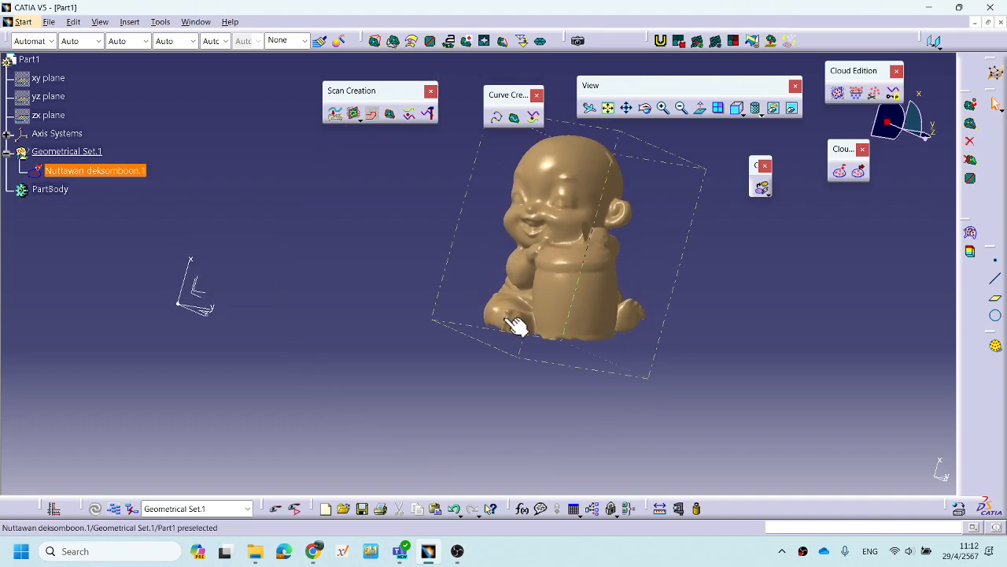
pyautogui.moveTo(234, 308); pyautogui.dragTo(418, 333, button='middle')
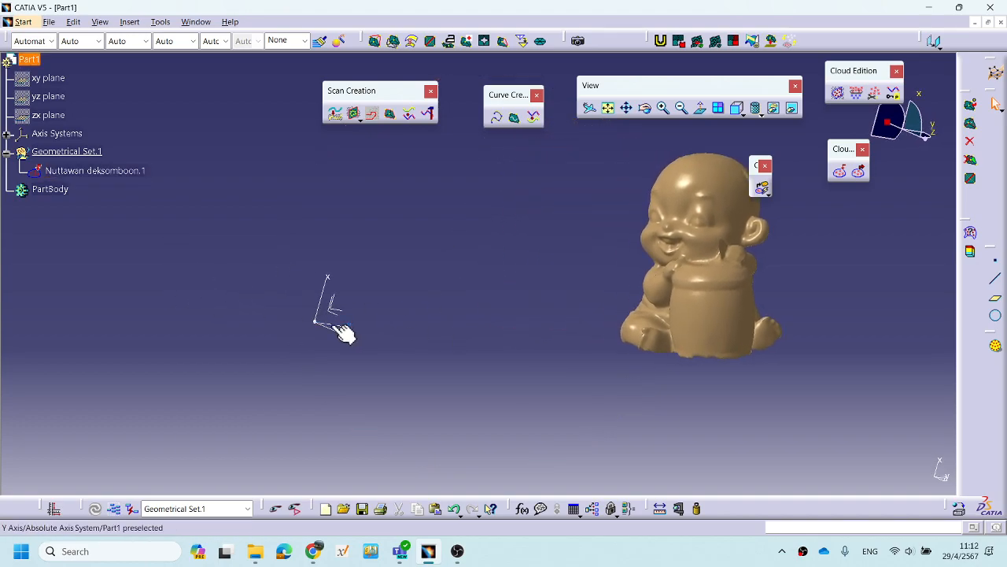
# Attach the compass to the flat underside of the figurine mesh, near its middle.
pyautogui.moveTo(526, 312); pyautogui.dragTo(441, 306, button='middle')
pyautogui.moveTo(670, 361); pyautogui.dragTo(774, 263, button='middle')
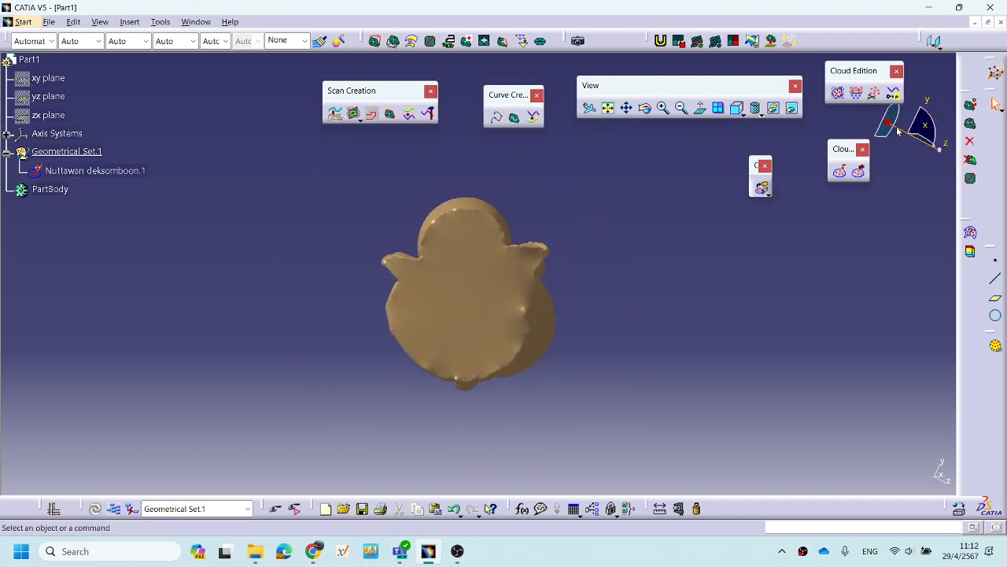
pyautogui.moveTo(890, 124); pyautogui.dragTo(466, 299)
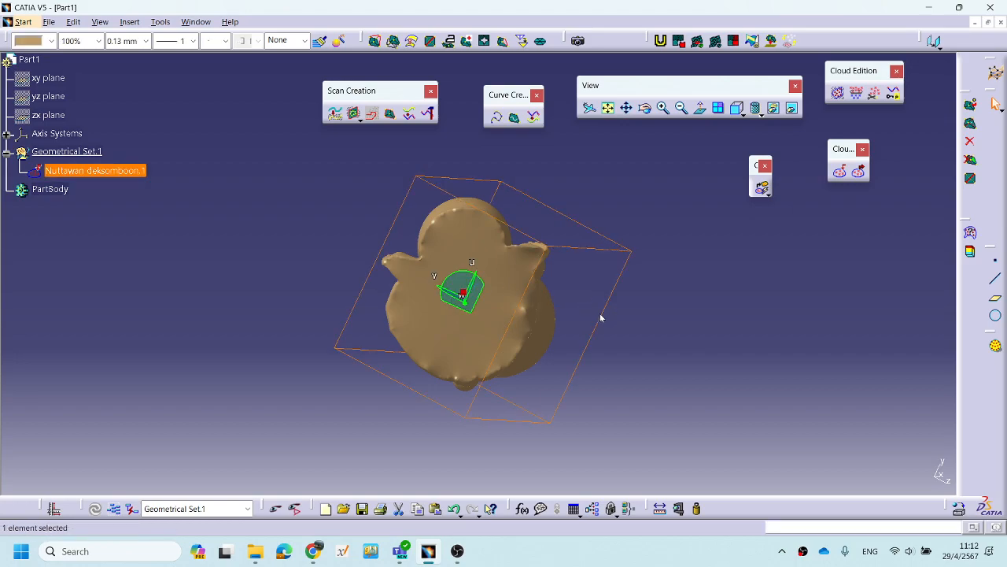
# Deselect the figurine and inspect the attached compass's direction against the figurine's base and the absolute axis system.
pyautogui.moveTo(567, 317); pyautogui.dragTo(590, 324, button='middle')
pyautogui.moveTo(694, 350); pyautogui.dragTo(720, 363, button='middle')
pyautogui.click(622, 199)
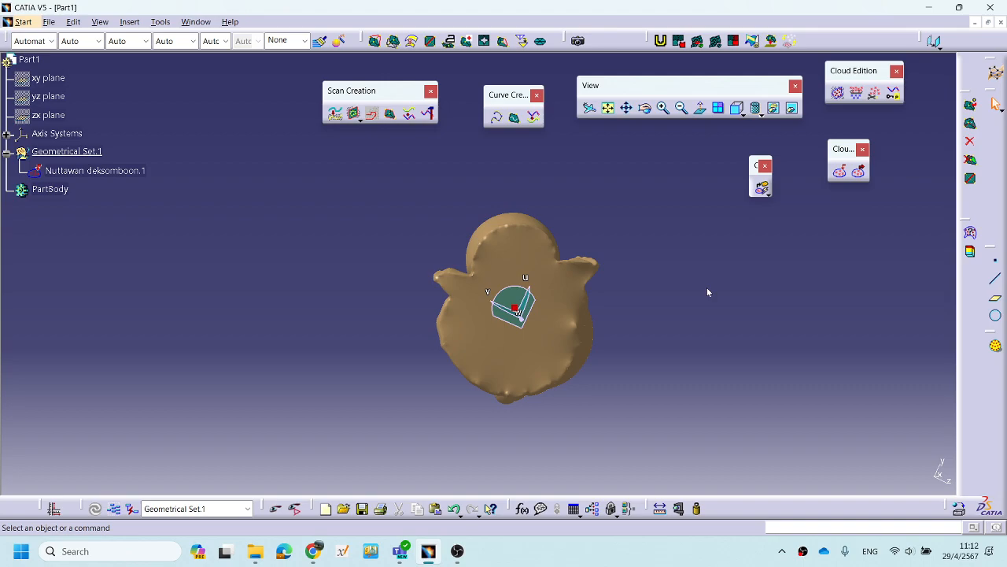
pyautogui.moveTo(495, 226); pyautogui.dragTo(452, 341, button='middle')
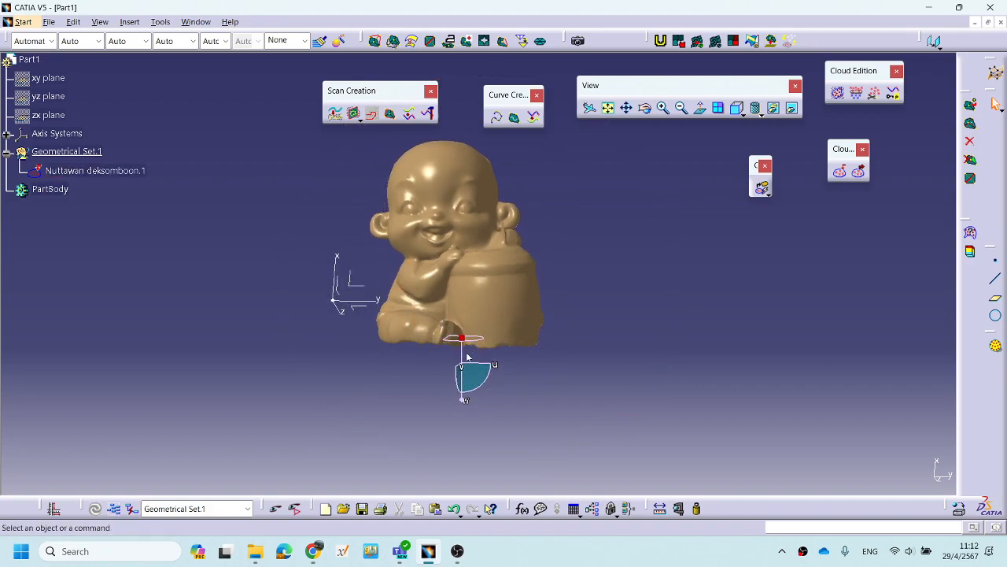
pyautogui.moveTo(510, 371); pyautogui.dragTo(565, 371, button='middle')
pyautogui.moveTo(411, 387); pyautogui.dragTo(365, 366, button='middle')
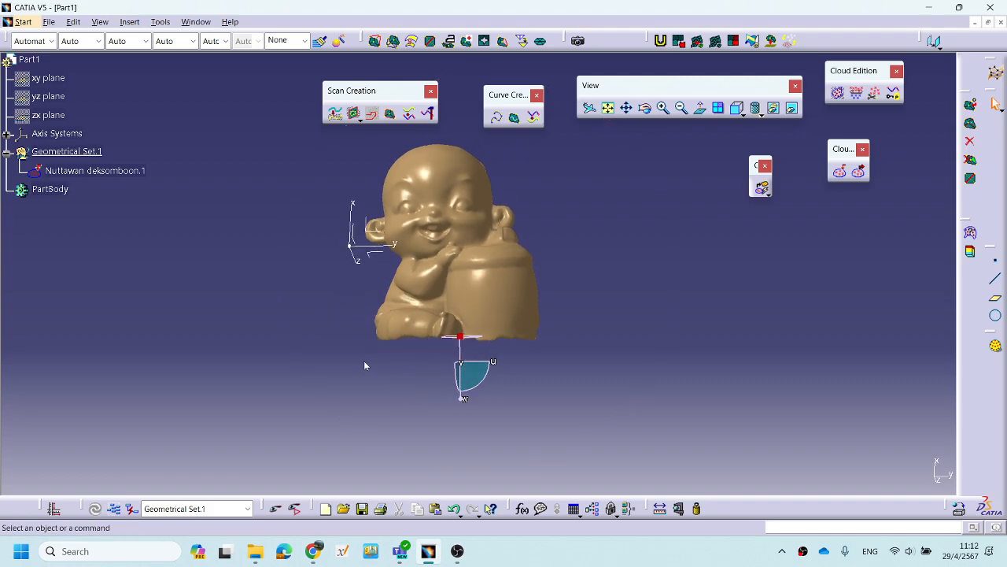
pyautogui.moveTo(491, 405); pyautogui.dragTo(446, 366, button='middle')
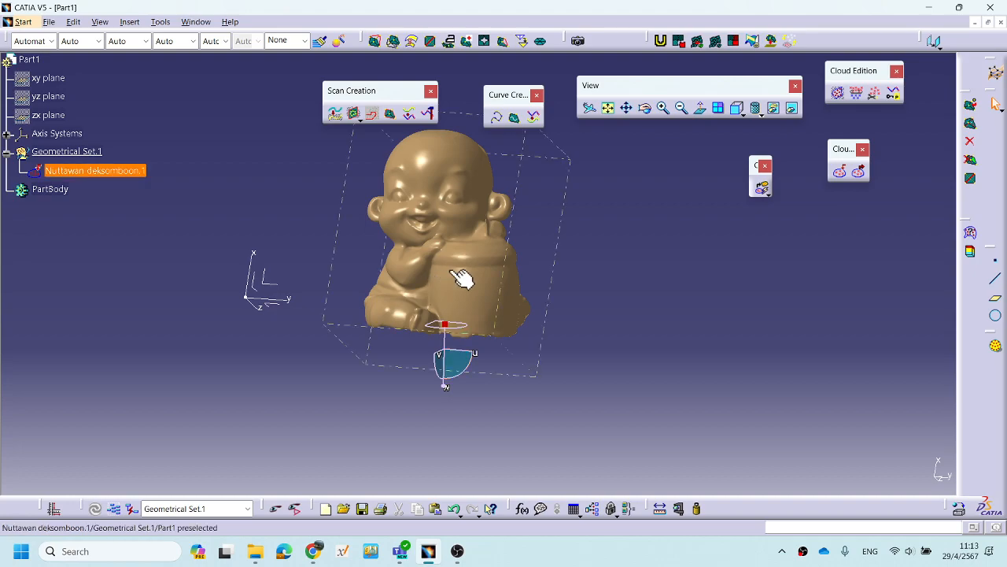
# Rotate the compass with a -180 degree increment about its V axis so W points up through the figurine.
pyautogui.doubleClick(471, 368)
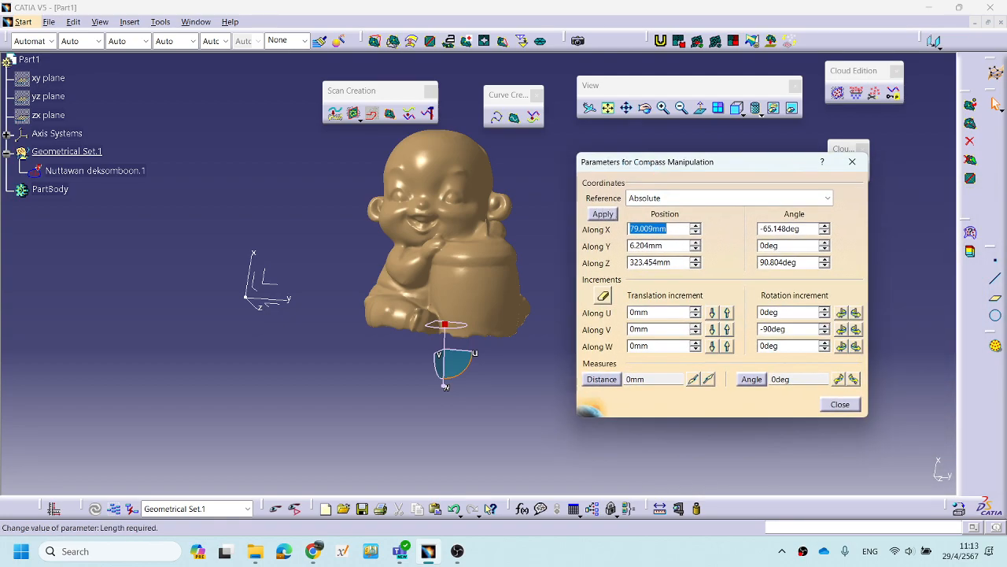
pyautogui.moveTo(706, 168); pyautogui.dragTo(714, 156)
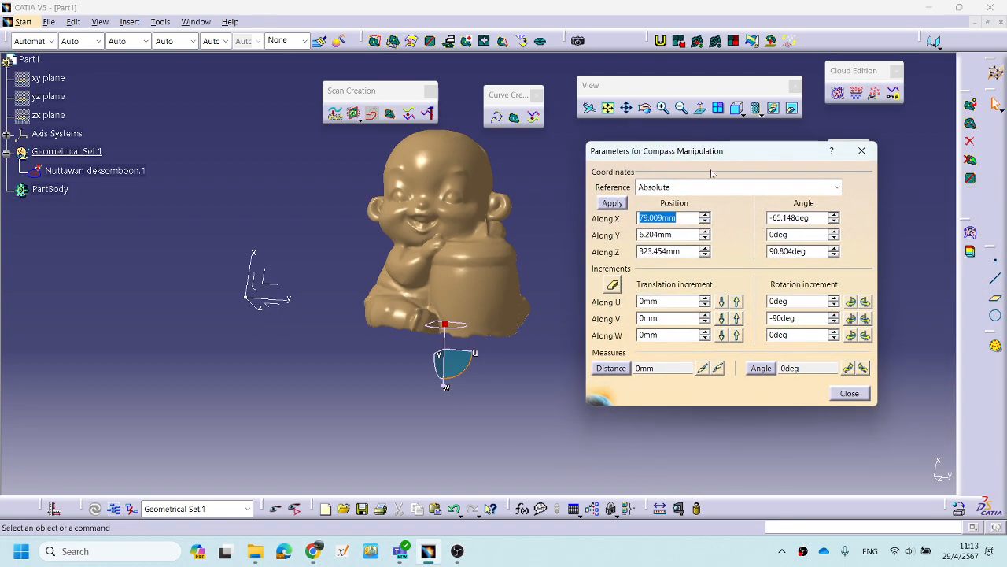
pyautogui.moveTo(507, 394); pyautogui.dragTo(436, 364, button='middle')
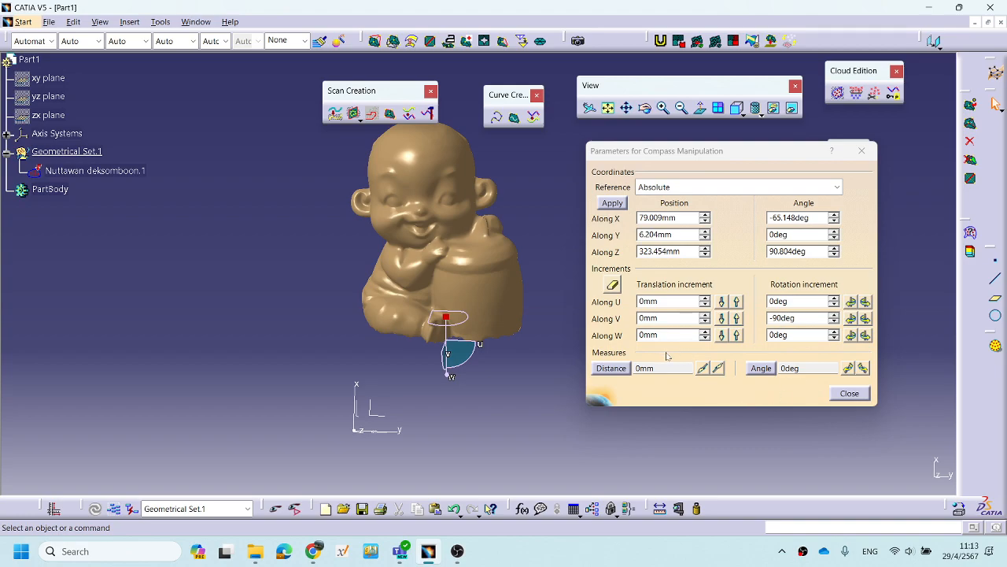
pyautogui.moveTo(473, 315); pyautogui.dragTo(418, 315, button='middle')
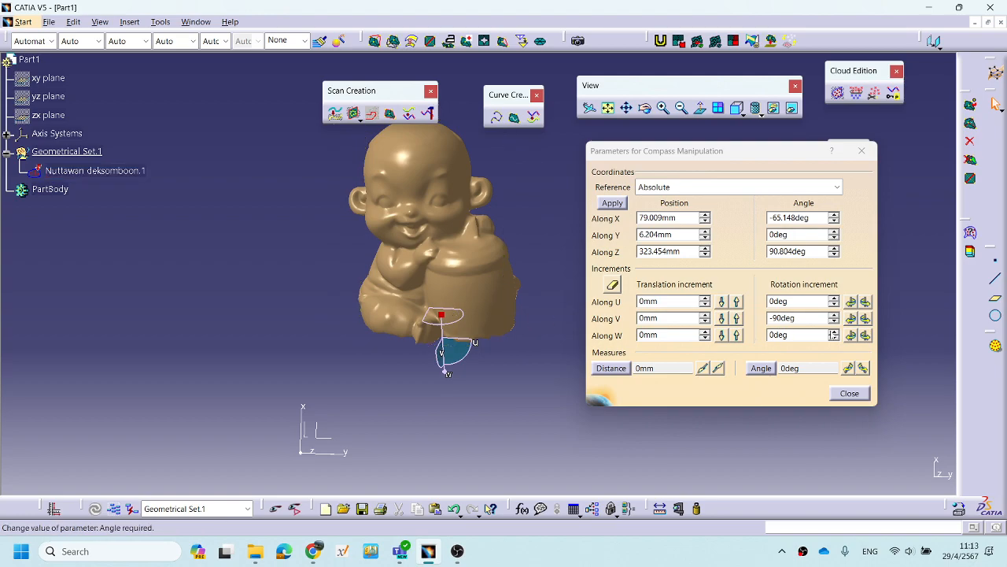
pyautogui.click(783, 318)
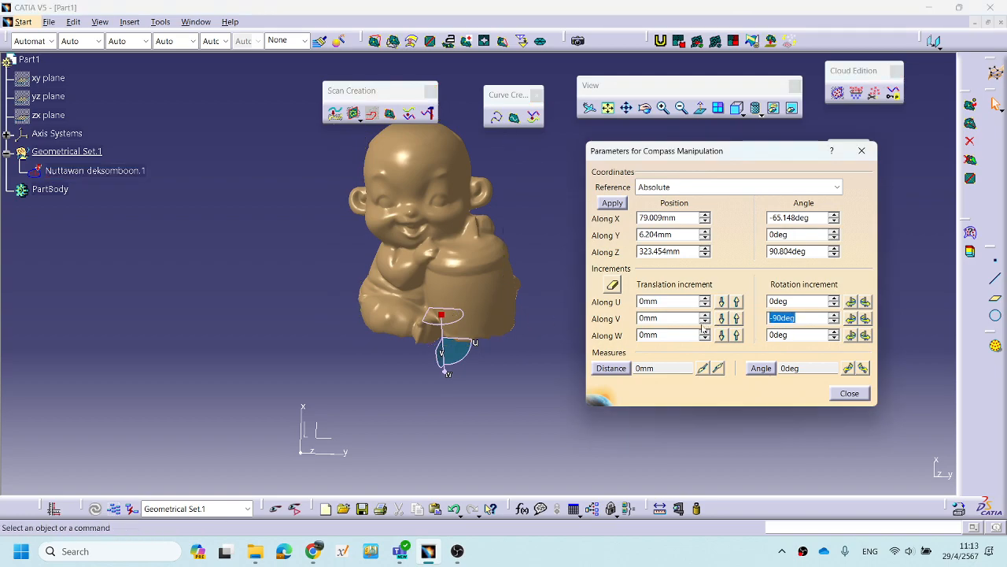
pyautogui.write('-180')
pyautogui.click(852, 318)
pyautogui.moveTo(416, 355); pyautogui.dragTo(299, 321, button='middle')
pyautogui.moveTo(455, 317); pyautogui.dragTo(387, 342, button='middle')
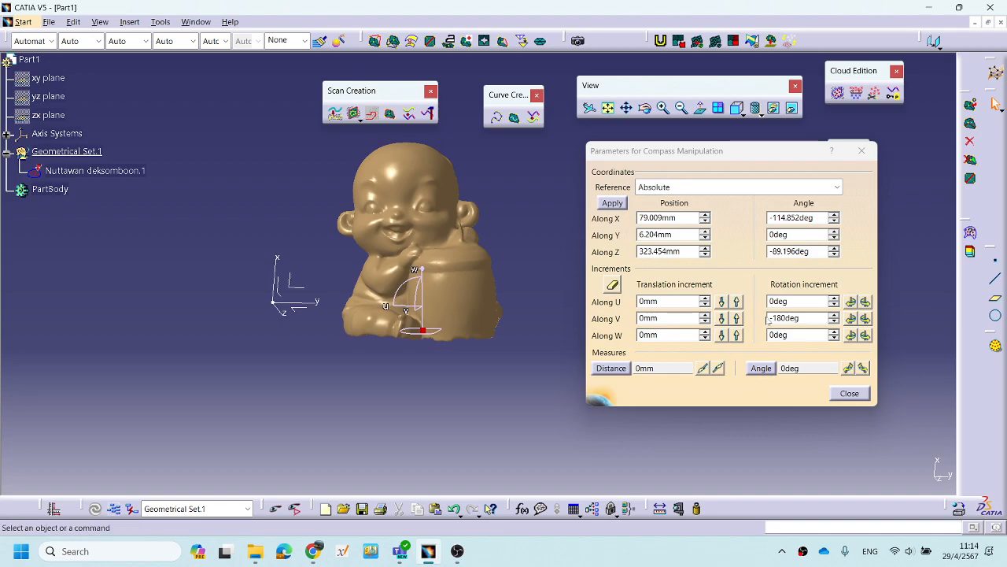
# Select the figurine mesh and apply an absolute position of 0 mm along X, Y and Z.
pyautogui.moveTo(479, 408); pyautogui.dragTo(338, 357, button='middle')
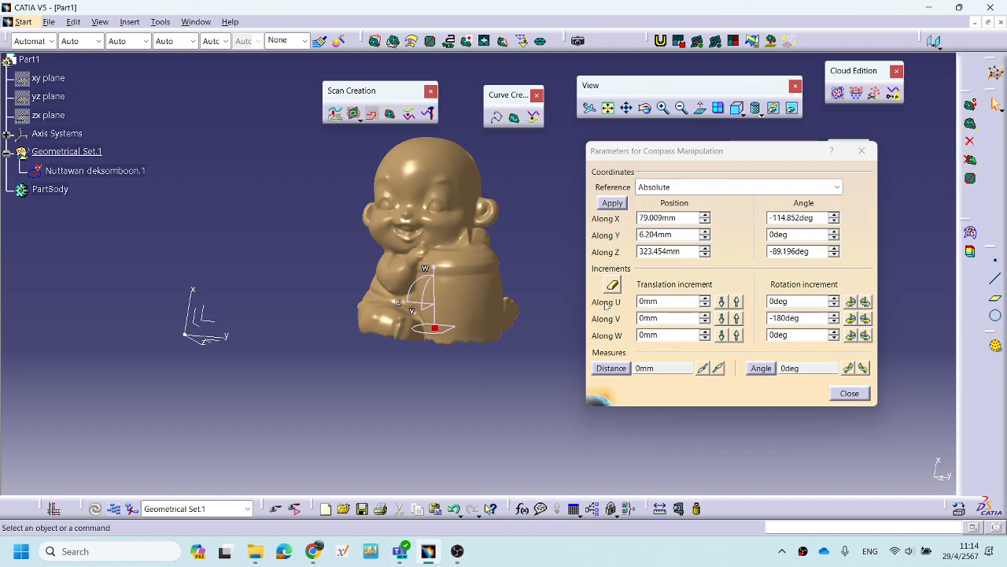
pyautogui.click(465, 193)
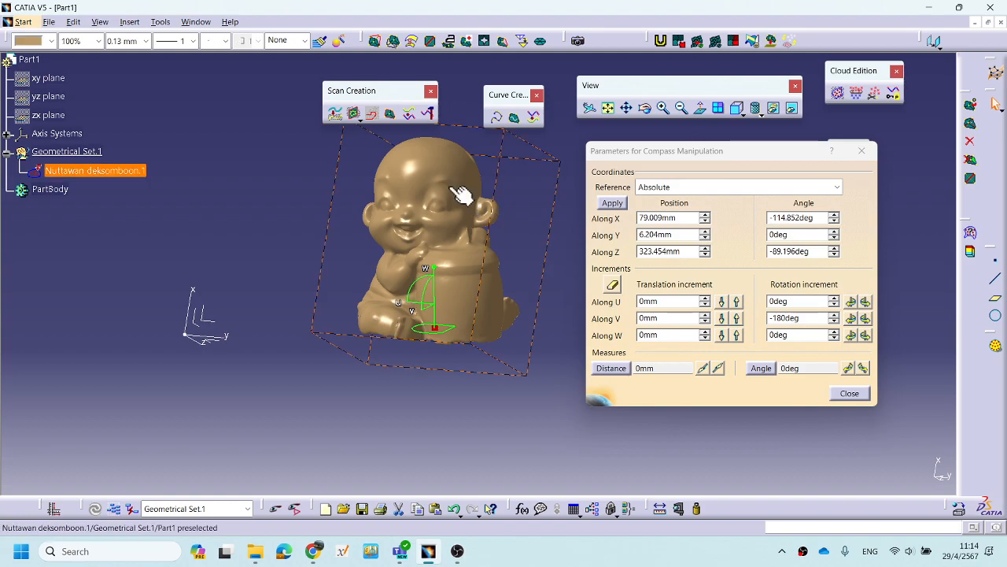
pyautogui.moveTo(430, 416); pyautogui.dragTo(479, 405, button='middle')
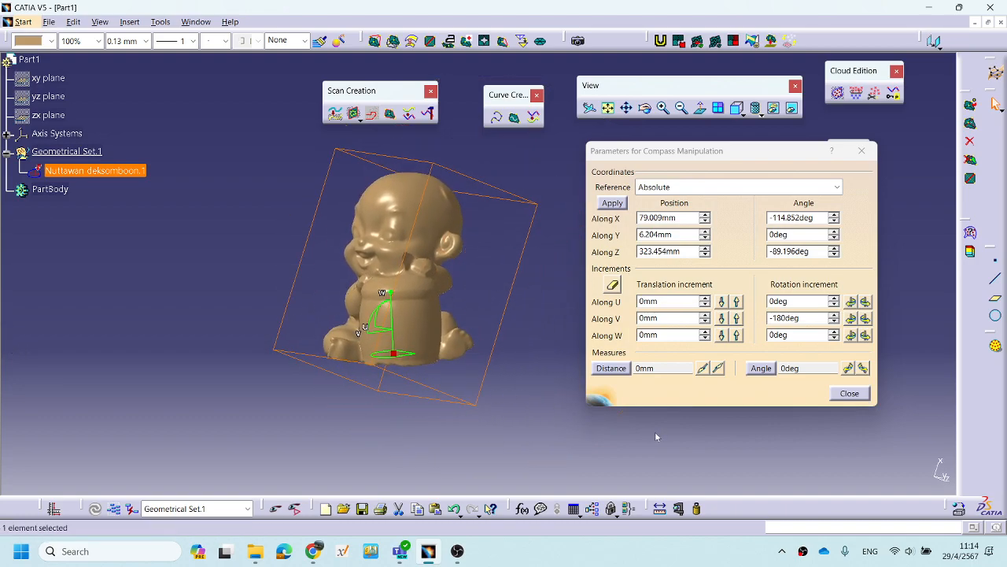
pyautogui.moveTo(421, 391); pyautogui.dragTo(488, 424, button='middle')
pyautogui.write('0')
pyautogui.press('Tab')
pyautogui.write('0')
pyautogui.press('Tab')
pyautogui.write('0')
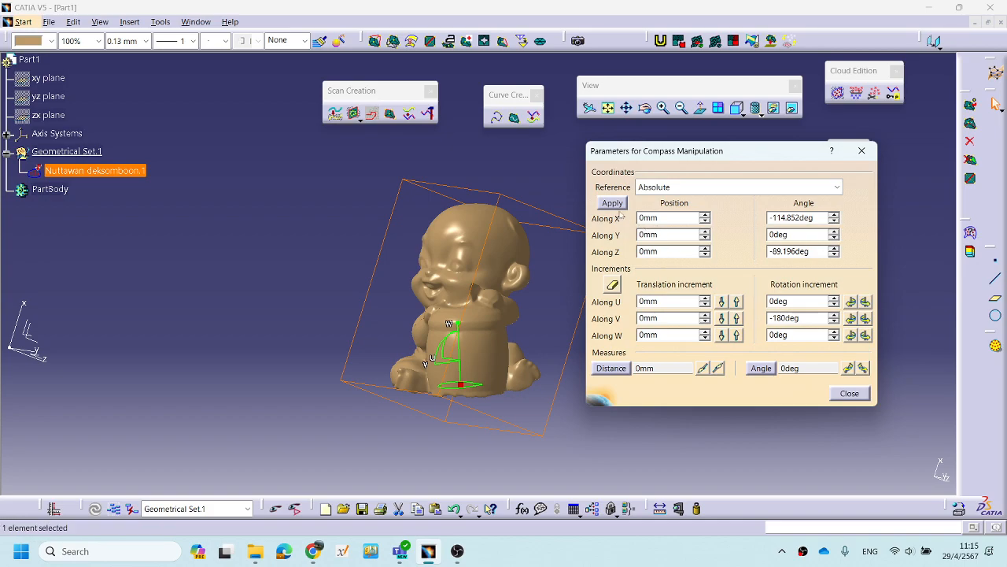
pyautogui.click(612, 203)
# Deselect the figurine and inspect its base and compass against the axis system at the origin.
pyautogui.moveTo(263, 355); pyautogui.dragTo(523, 315, button='middle')
pyautogui.moveTo(541, 269); pyautogui.dragTo(354, 275, button='middle')
pyautogui.click(492, 275)
pyautogui.moveTo(407, 367); pyautogui.dragTo(450, 277, button='middle')
pyautogui.moveTo(232, 319); pyautogui.dragTo(418, 327, button='middle')
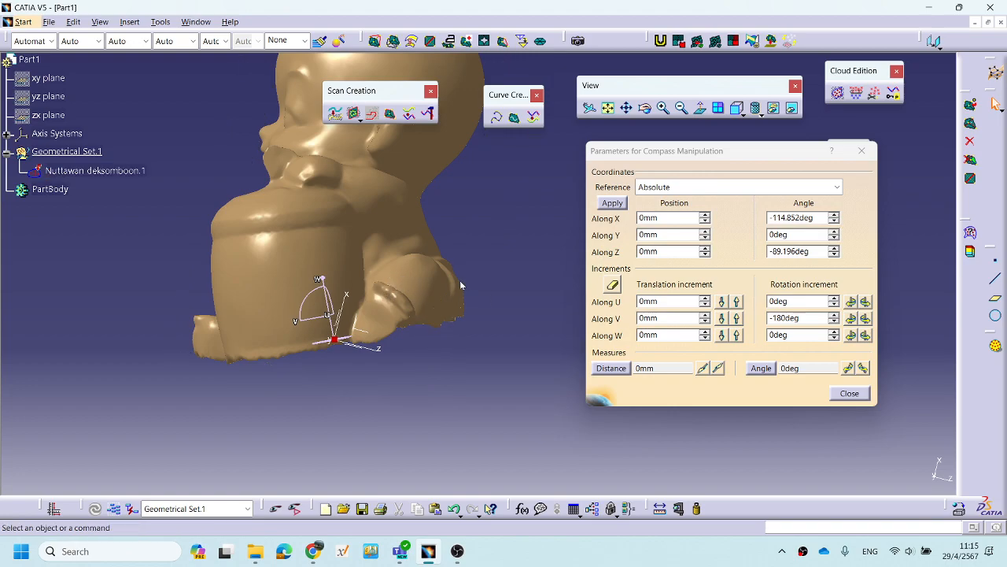
pyautogui.moveTo(382, 220); pyautogui.dragTo(394, 243, button='middle')
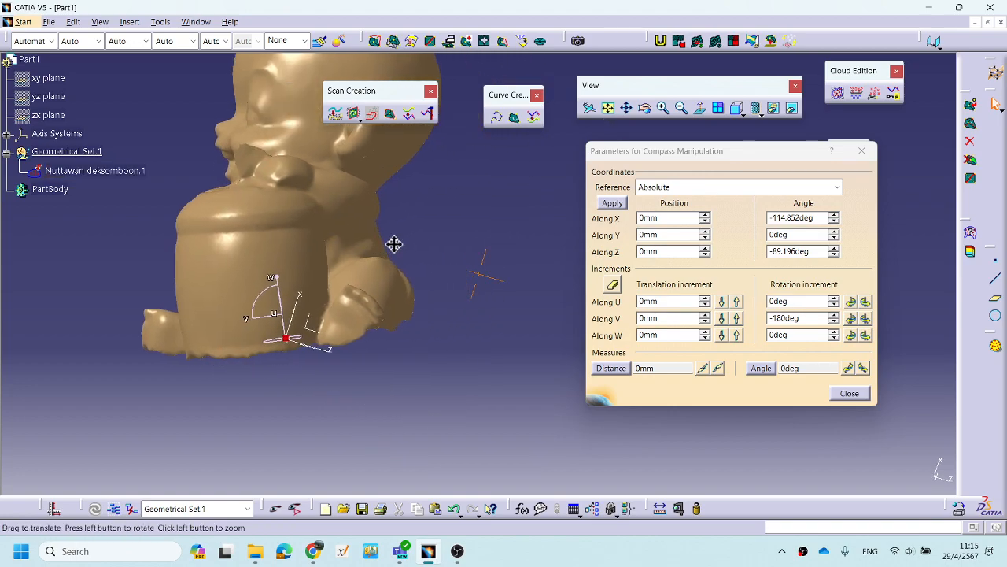
# Set the absolute compass angles along X and Z to 0 degrees and apply them to the selected figurine.
pyautogui.tripleClick(798, 217)
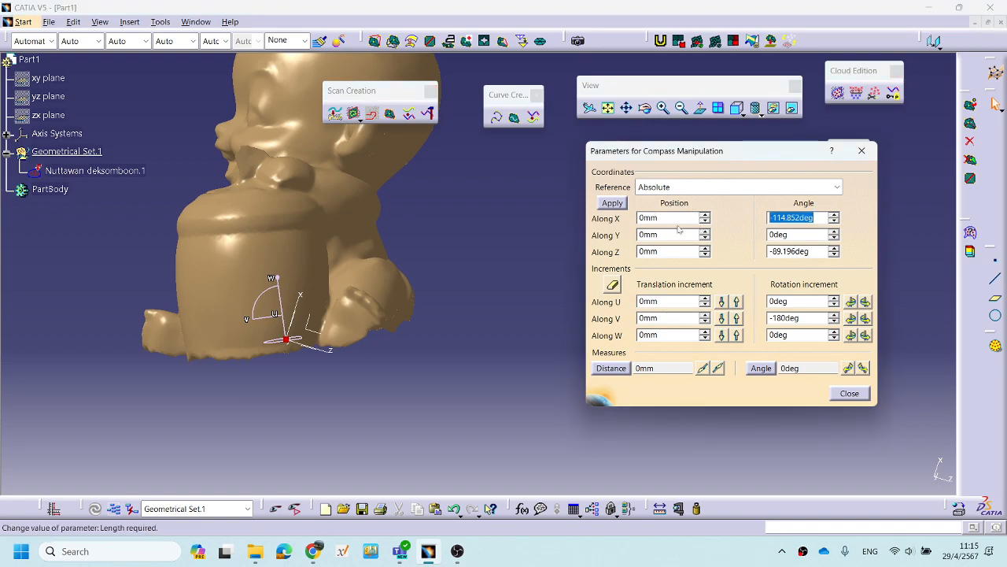
pyautogui.write('0')
pyautogui.moveTo(813, 251); pyautogui.dragTo(620, 226)
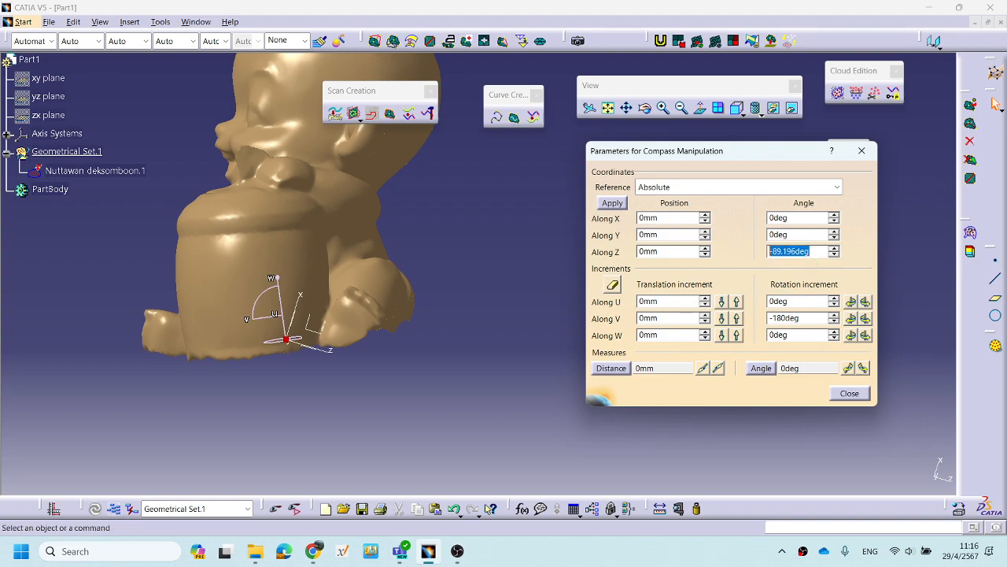
pyautogui.write('0')
pyautogui.click(613, 204)
pyautogui.click(317, 238)
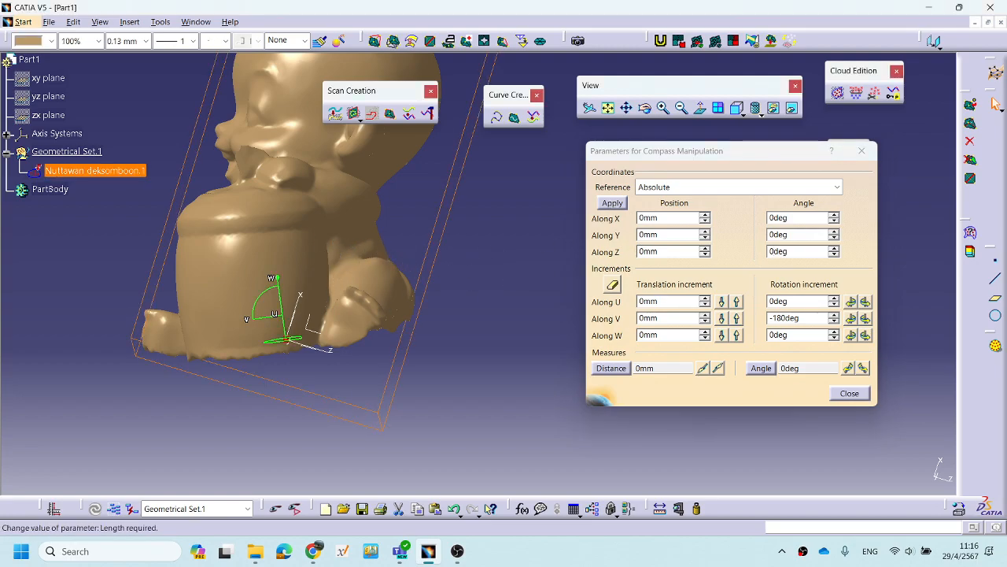
pyautogui.click(612, 204)
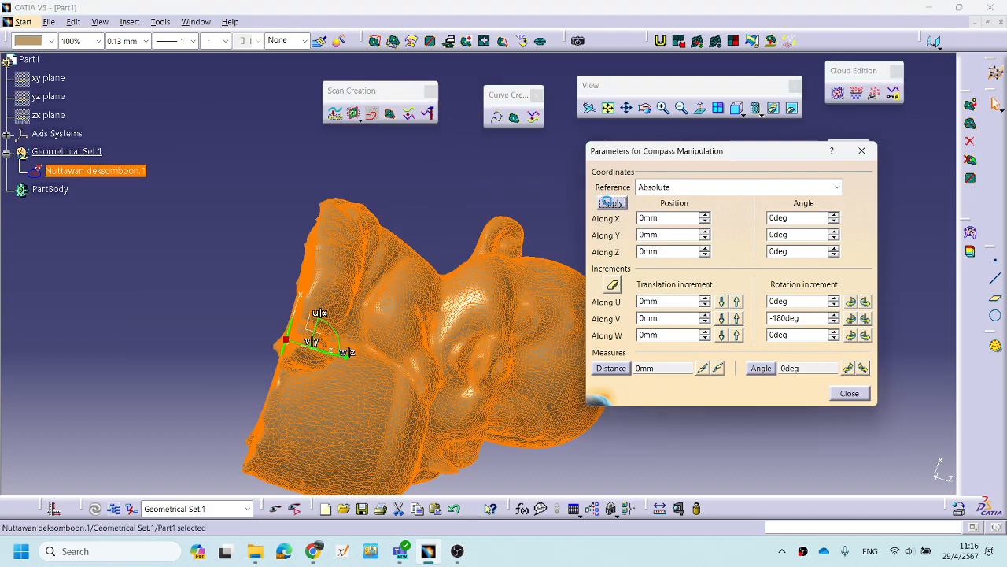
pyautogui.moveTo(362, 439); pyautogui.dragTo(509, 348, button='middle')
pyautogui.moveTo(475, 424); pyautogui.dragTo(445, 406, button='middle')
# Examine the figurine in the standard front view.
pyautogui.moveTo(695, 83); pyautogui.dragTo(601, 69)
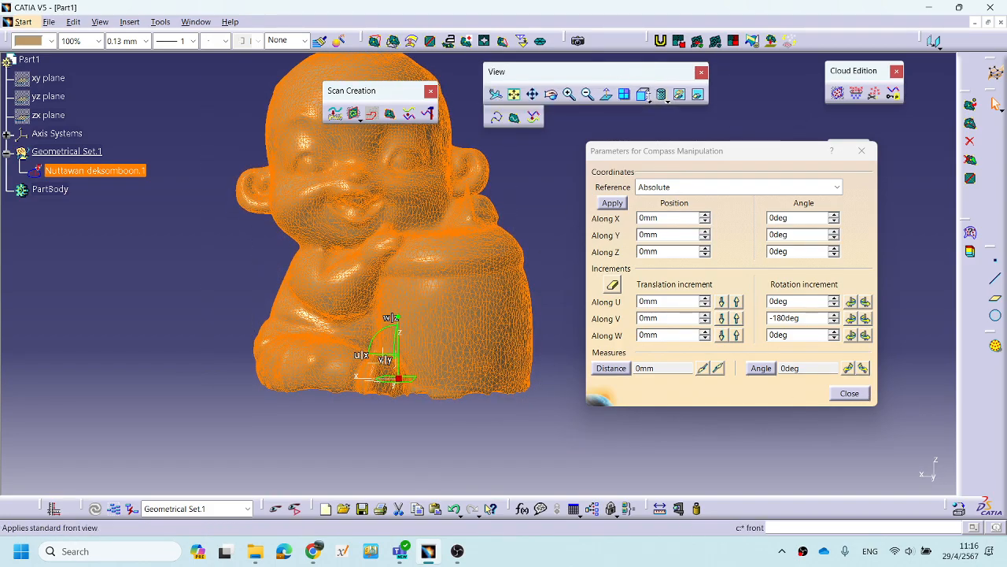
pyautogui.click(643, 95)
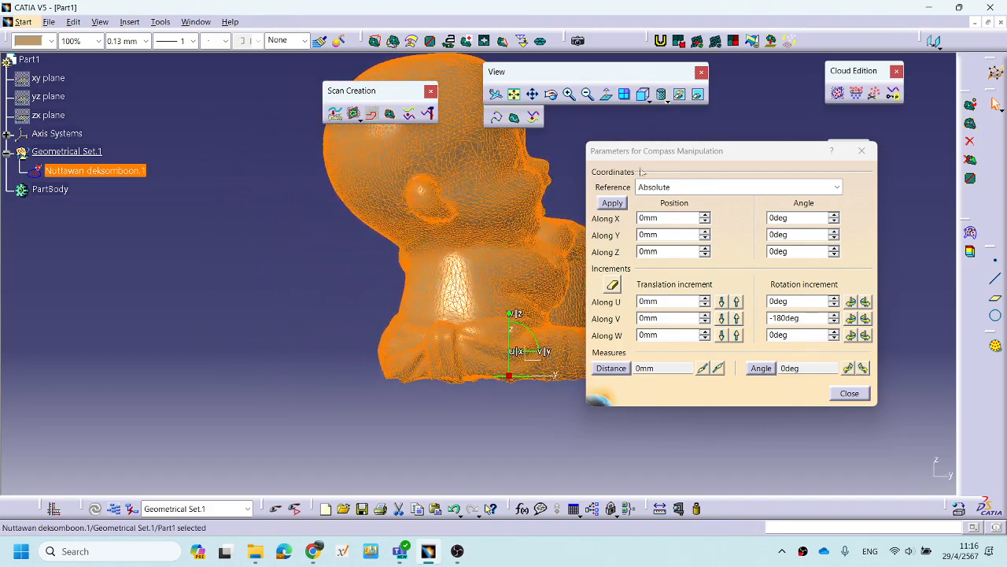
pyautogui.moveTo(424, 410); pyautogui.dragTo(281, 425, button='middle')
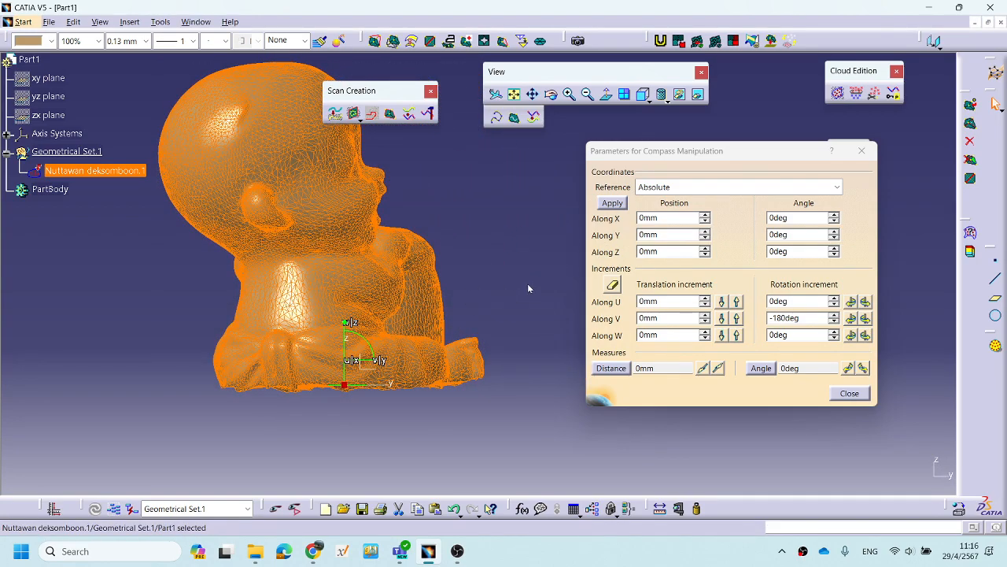
# Try a -90 degree angle along Y on the figurine and return that angle to 0 degrees.
pyautogui.moveTo(792, 235); pyautogui.dragTo(680, 229)
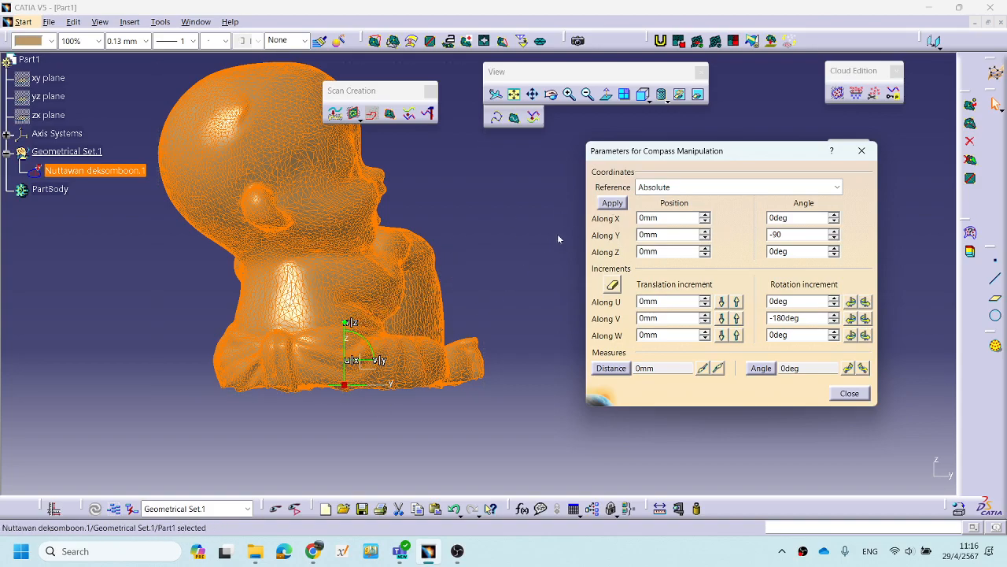
pyautogui.click(613, 203)
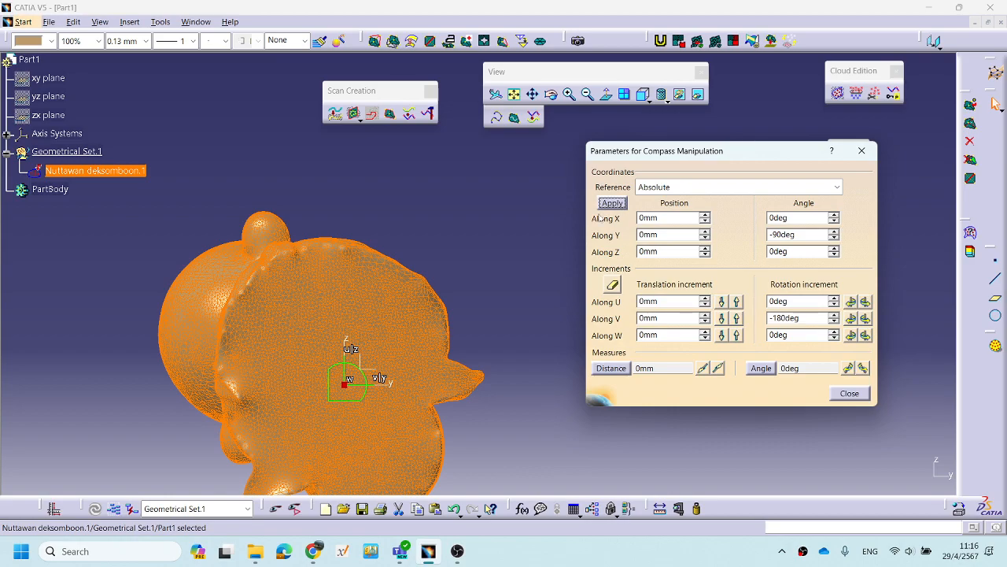
pyautogui.moveTo(304, 378); pyautogui.dragTo(334, 298, button='middle')
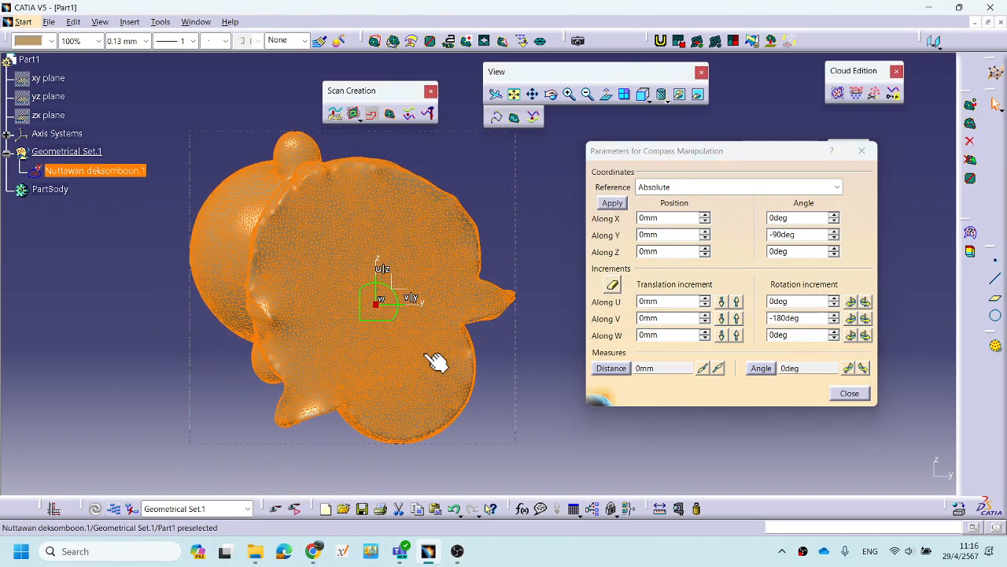
pyautogui.click(825, 235)
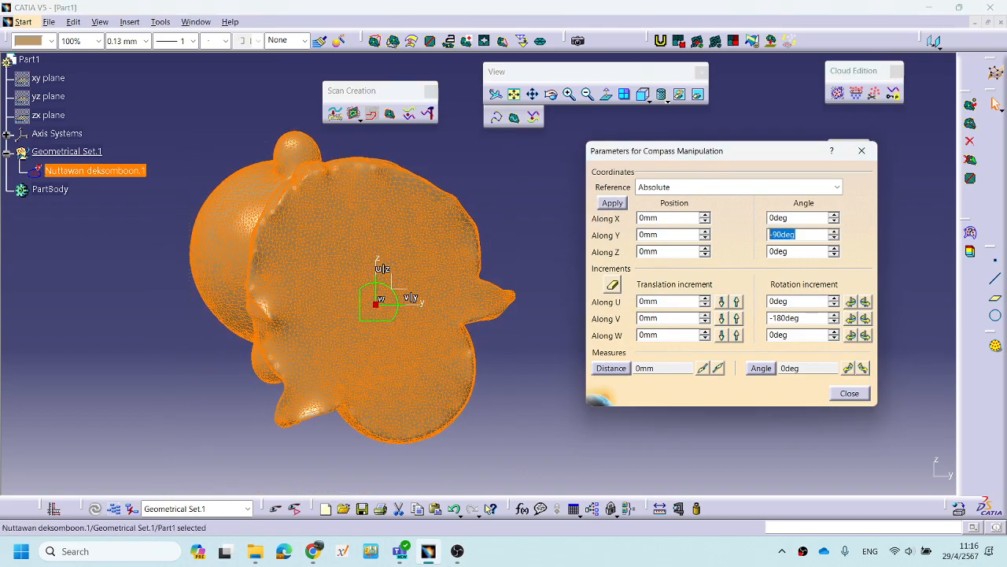
pyautogui.click(613, 203)
pyautogui.moveTo(388, 406); pyautogui.dragTo(354, 438, button='middle')
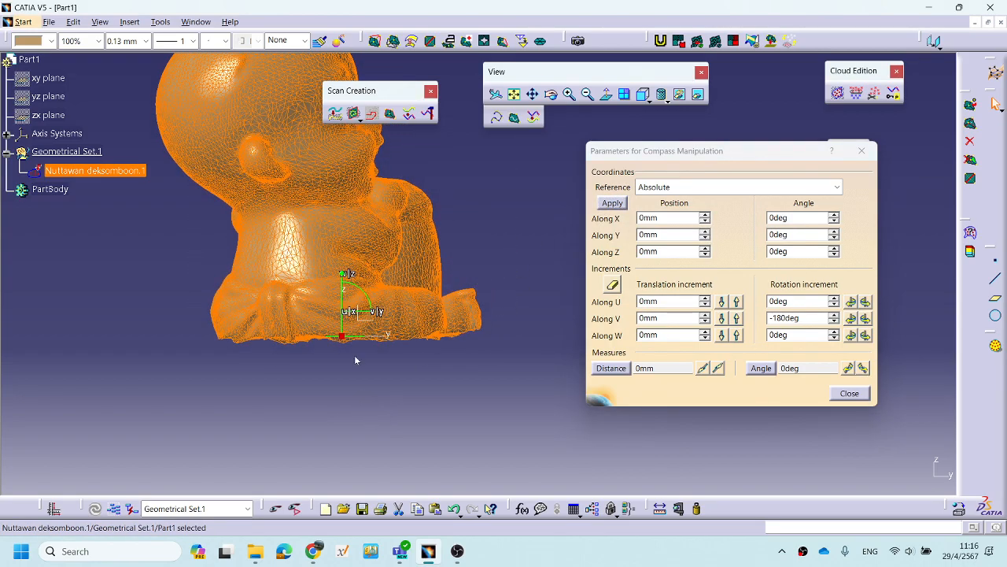
# Apply an absolute angle of -90 degrees along Z to the figurine and show it in the standard front view.
pyautogui.moveTo(438, 340); pyautogui.dragTo(459, 337, button='middle')
pyautogui.moveTo(372, 275); pyautogui.dragTo(345, 290, button='middle')
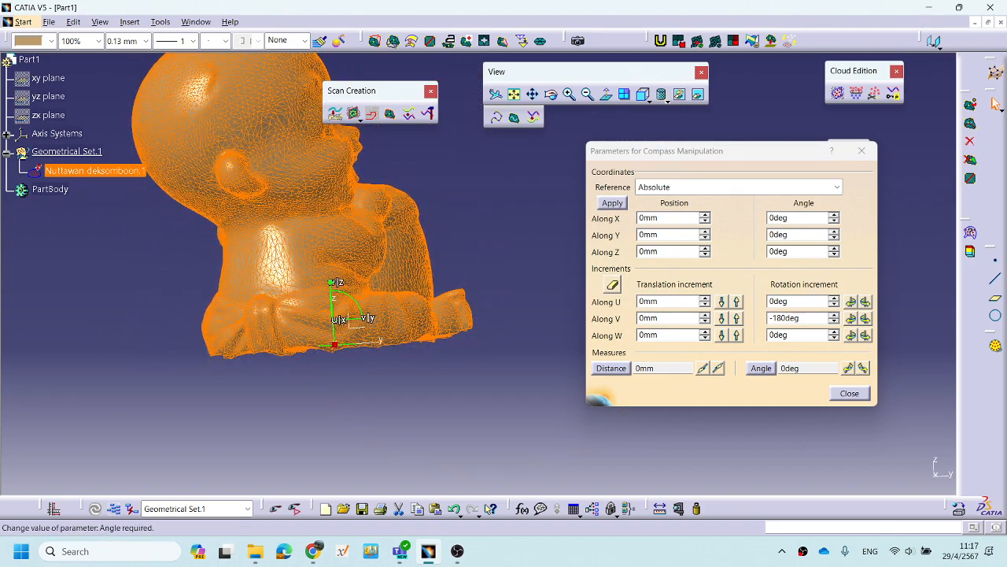
pyautogui.doubleClick(797, 251)
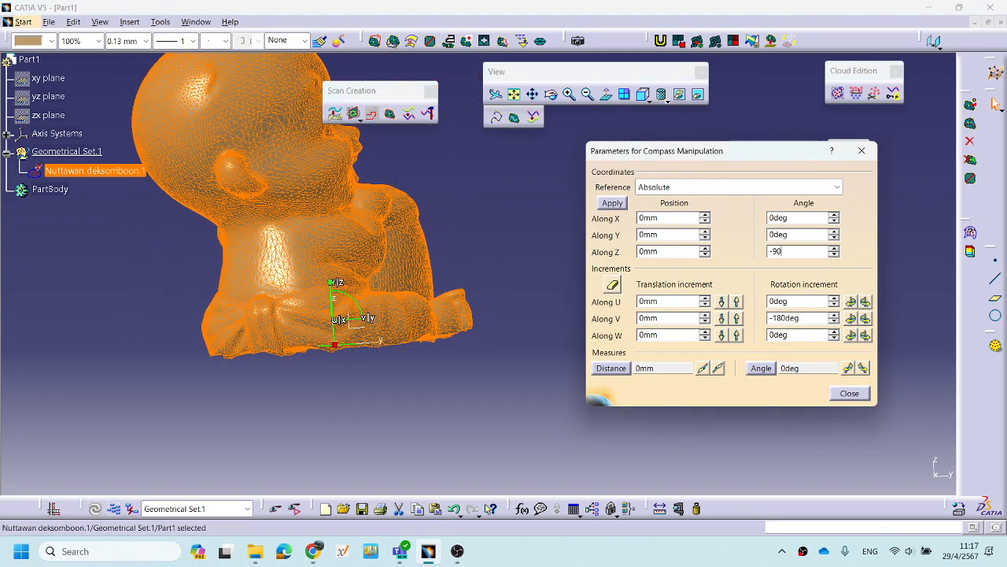
pyautogui.click(612, 203)
pyautogui.moveTo(513, 241); pyautogui.dragTo(508, 269, button='middle')
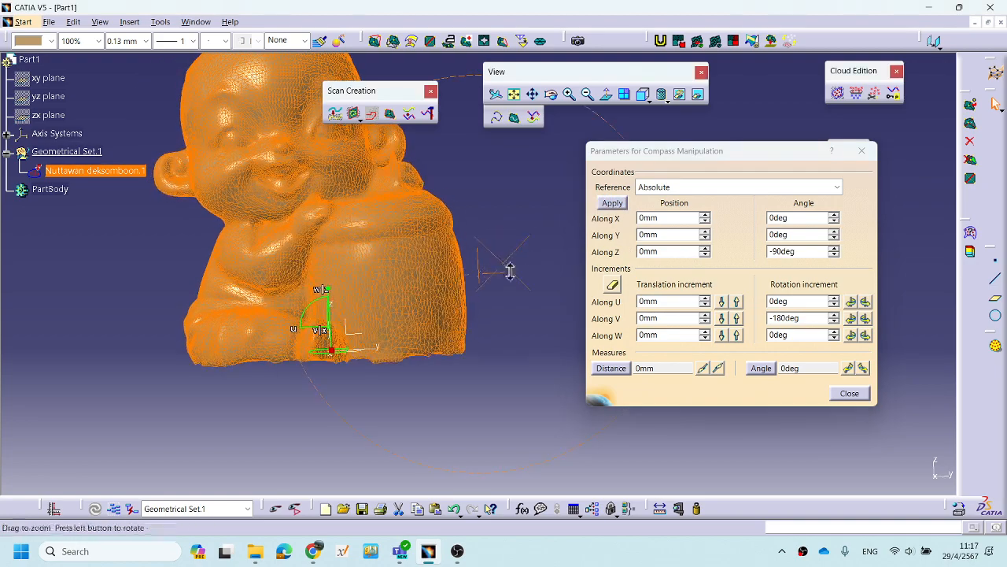
pyautogui.click(646, 100)
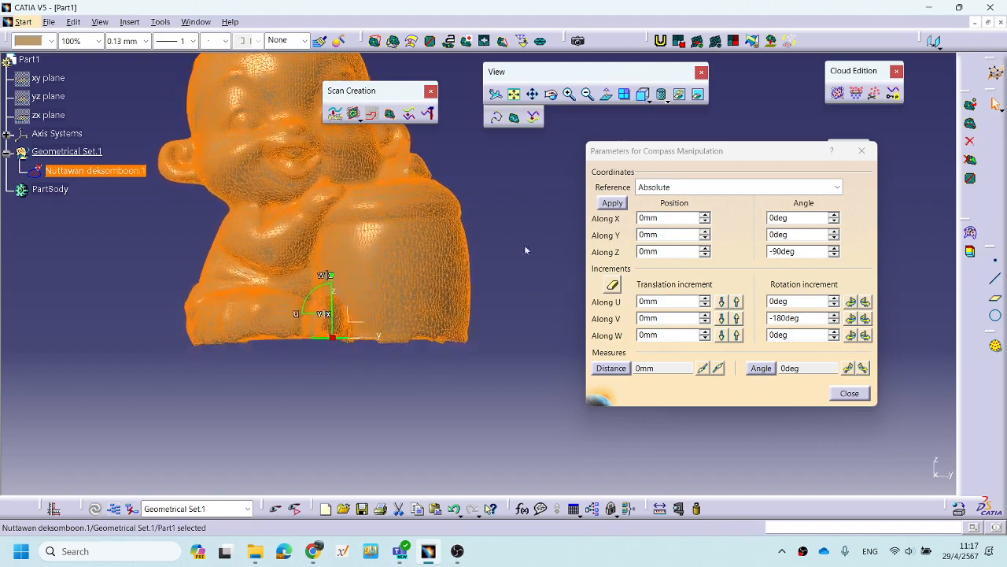
pyautogui.moveTo(485, 410); pyautogui.dragTo(520, 353, button='middle')
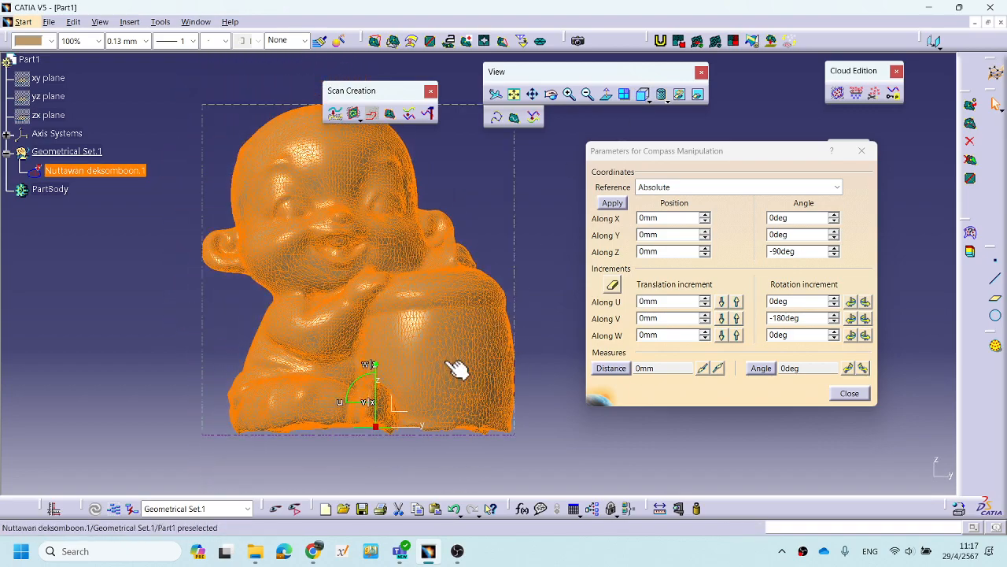
# Close the compass manipulation parameters and clear the figurine's selection.
pyautogui.click(852, 393)
pyautogui.click(596, 374)
pyautogui.moveTo(564, 344); pyautogui.dragTo(728, 358, button='middle')
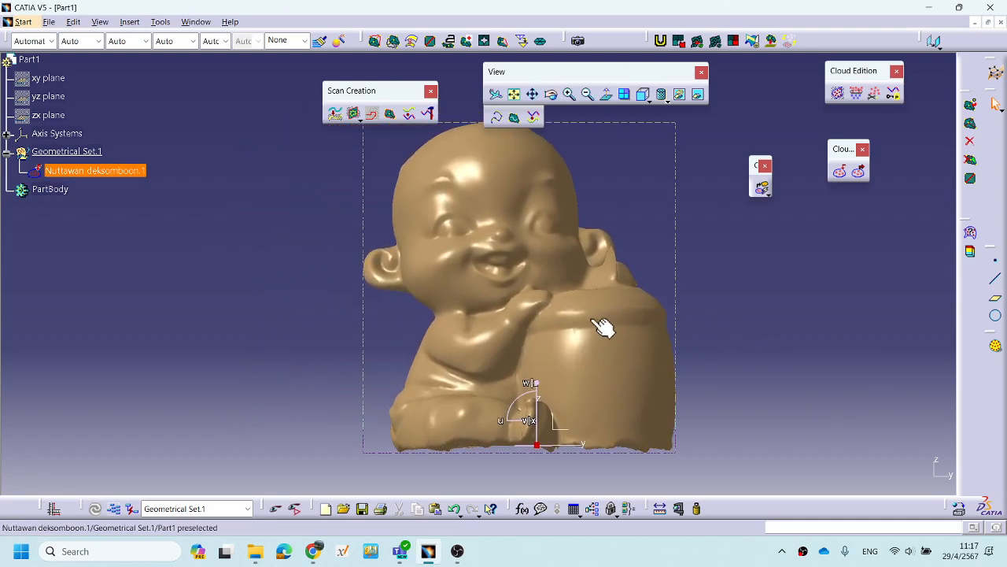
# Examine the figurine's orientation in the standard top and front views and from oblique angles.
pyautogui.click(643, 95)
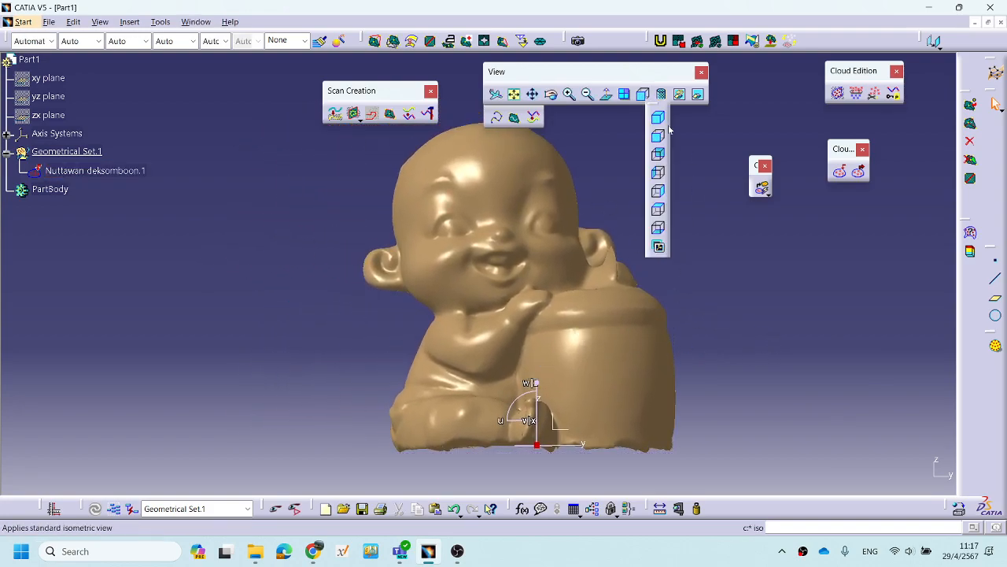
pyautogui.click(657, 211)
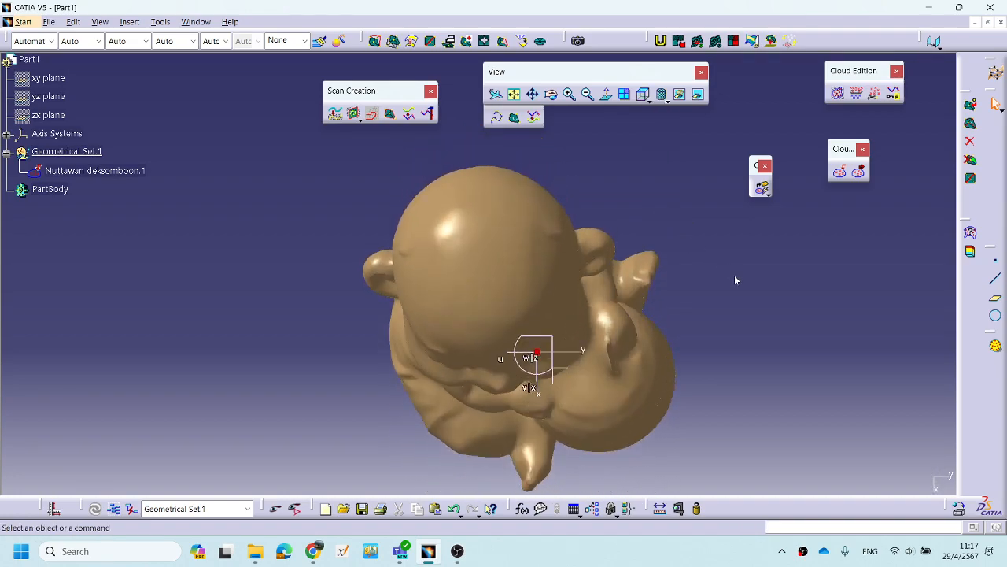
pyautogui.moveTo(697, 302); pyautogui.dragTo(558, 376, button='middle')
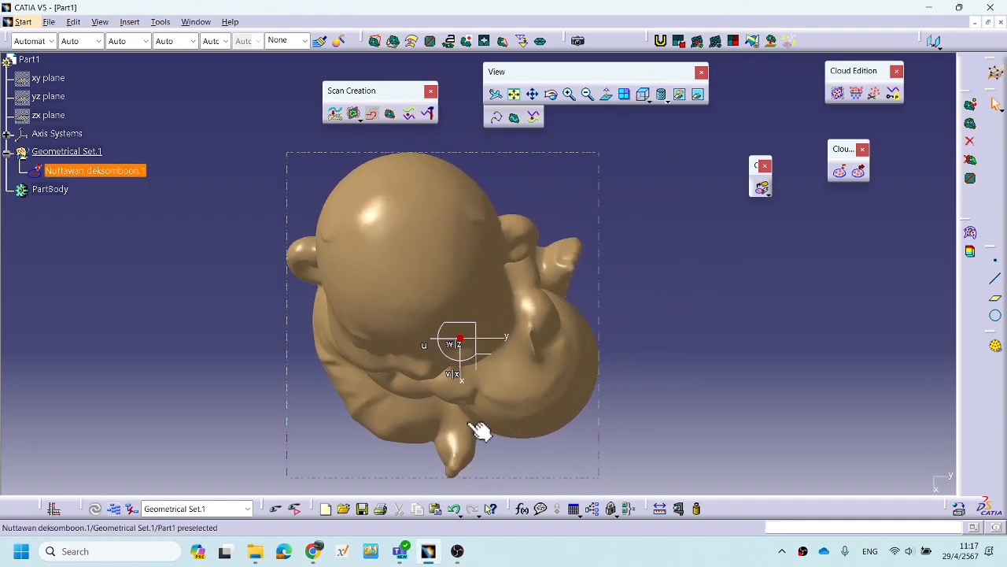
pyautogui.moveTo(493, 440); pyautogui.dragTo(459, 407, button='middle')
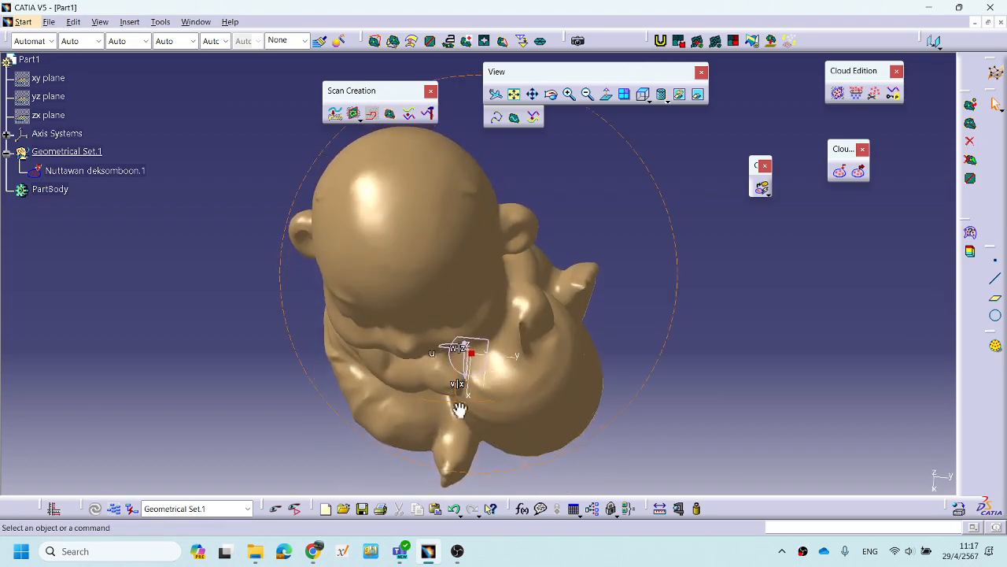
pyautogui.moveTo(539, 235); pyautogui.dragTo(551, 228, button='middle')
pyautogui.click(661, 94)
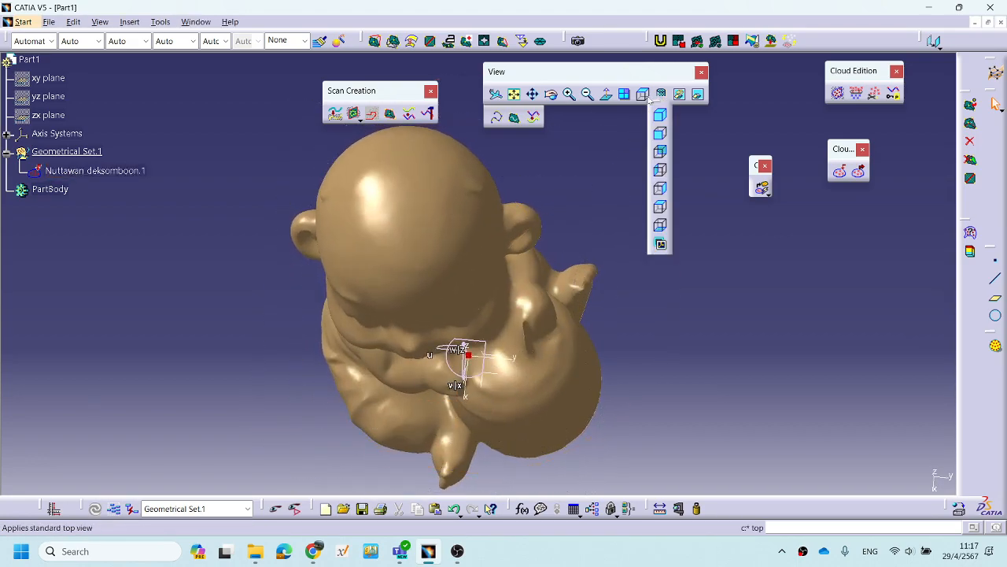
pyautogui.click(486, 231)
pyautogui.moveTo(486, 231); pyautogui.dragTo(575, 360, button='middle')
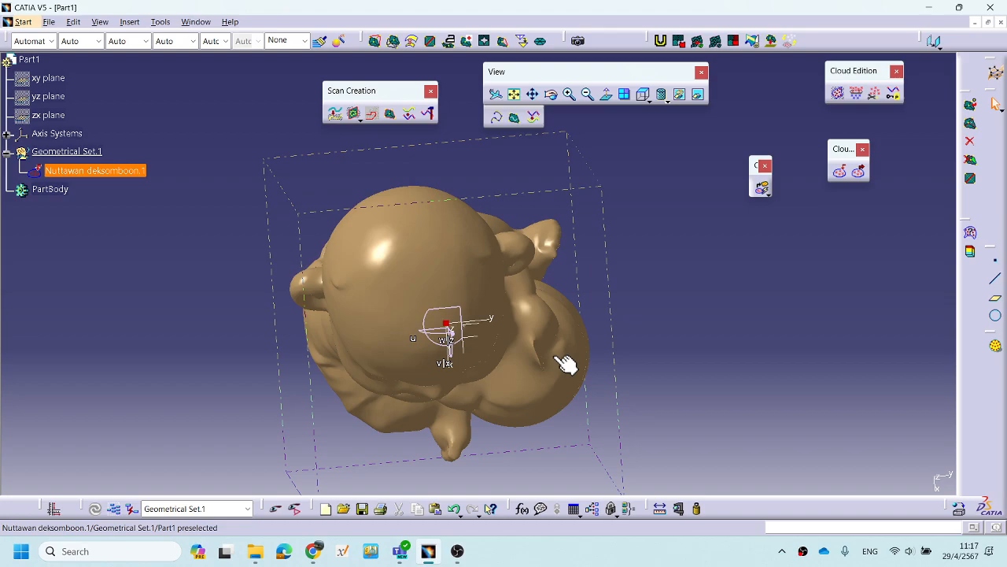
pyautogui.moveTo(562, 354); pyautogui.dragTo(373, 297, button='middle')
pyautogui.moveTo(474, 353)
pyautogui.mouseDown(button='middle')
pyautogui.moveTo(510, 268)
pyautogui.moveTo(502, 204)
pyautogui.moveTo(524, 196)
pyautogui.moveTo(307, 189)
pyautogui.moveTo(517, 353)
pyautogui.moveTo(549, 340)
pyautogui.mouseUp(button='middle')
pyautogui.click(643, 97)
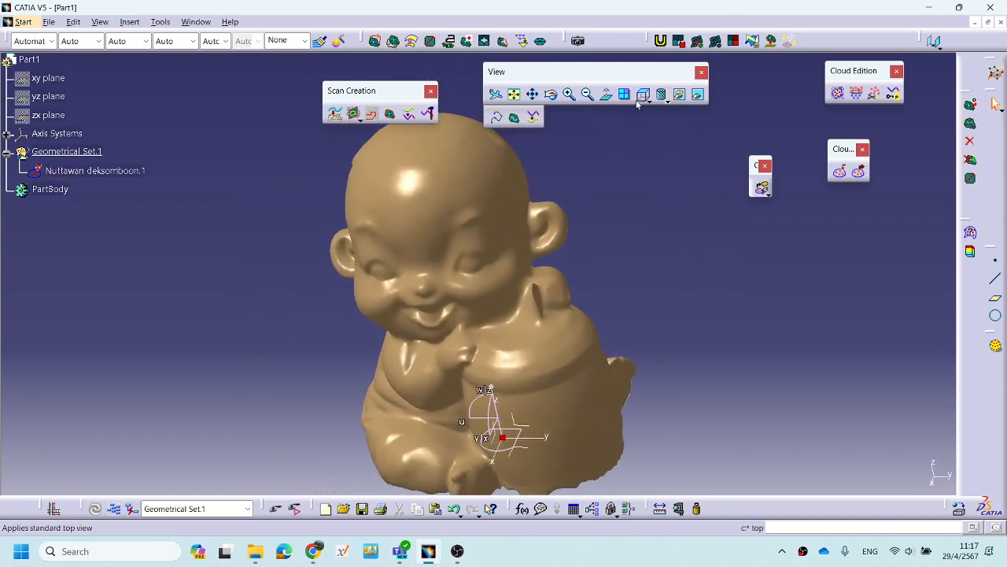
pyautogui.click(666, 99)
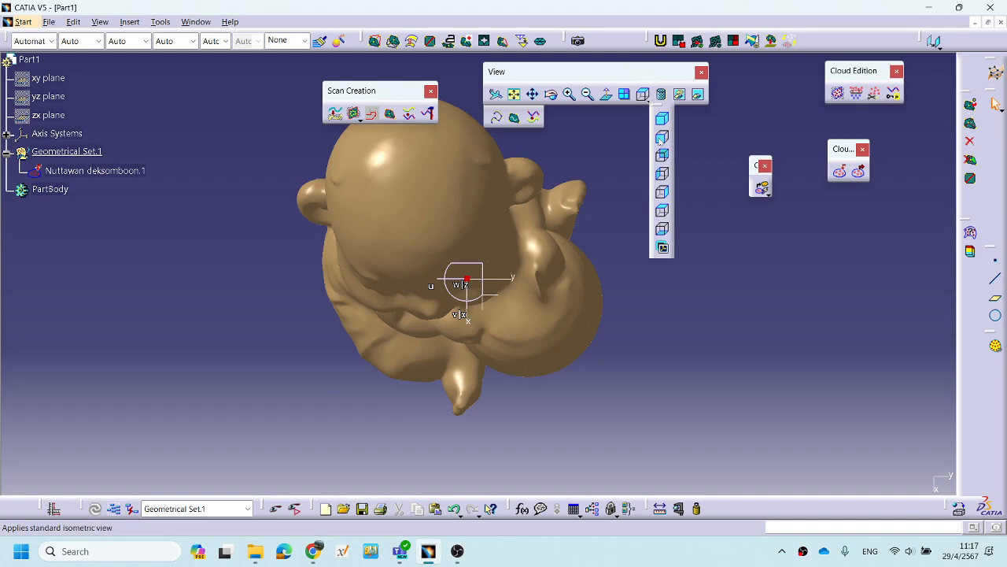
pyautogui.click(662, 138)
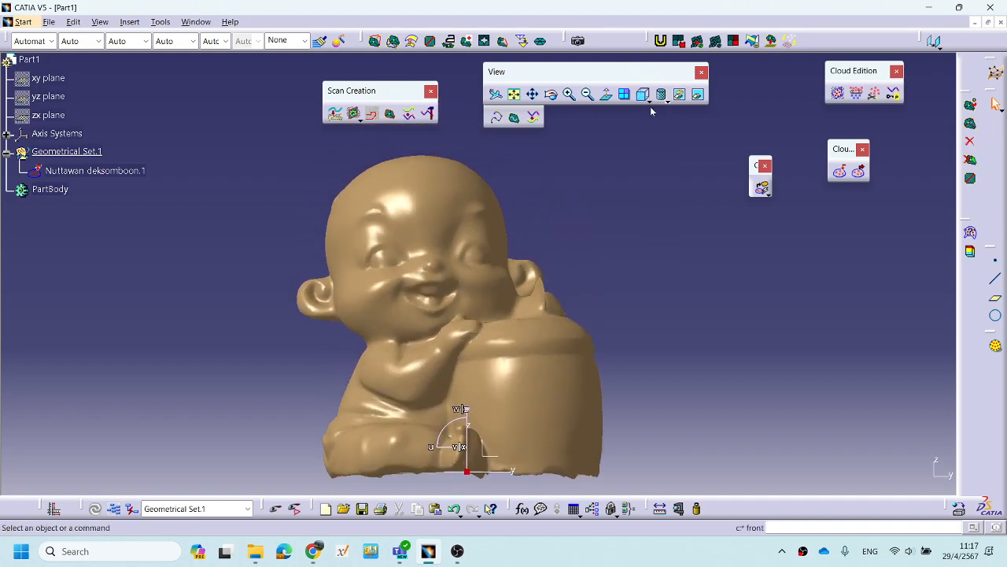
# Examine the figurine in the standard left and right views and return to the standard front view.
pyautogui.click(647, 98)
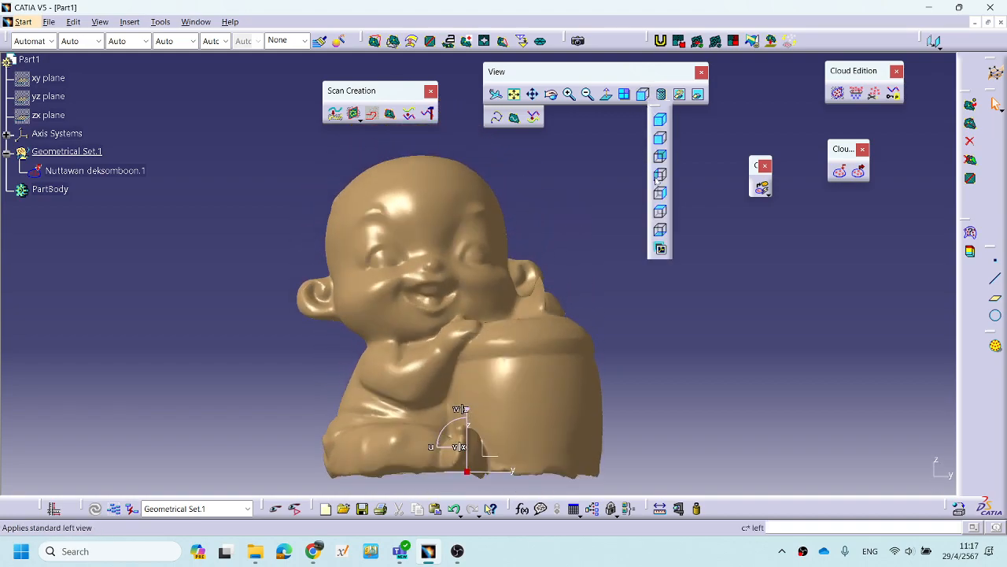
pyautogui.click(651, 175)
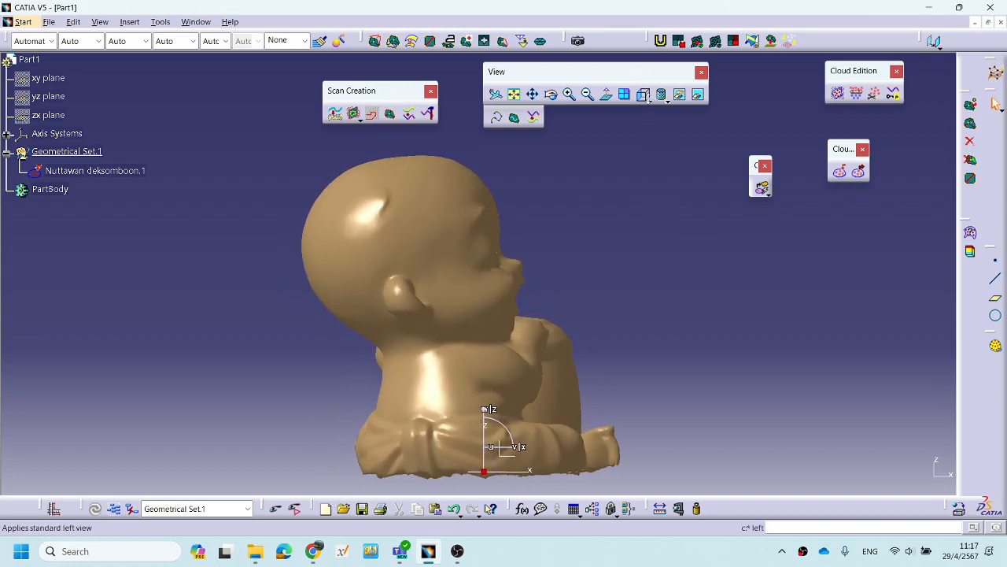
pyautogui.click(647, 97)
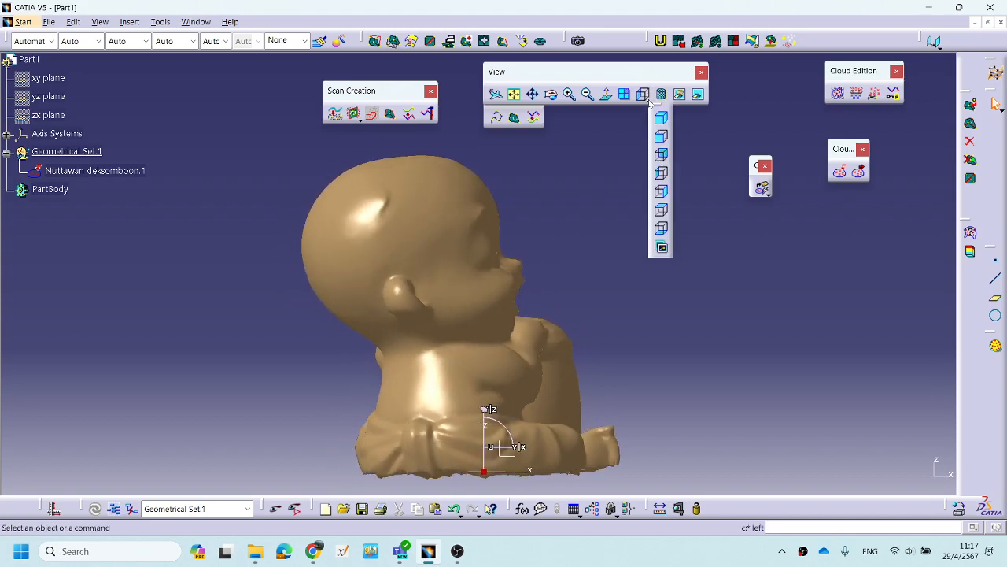
pyautogui.click(662, 194)
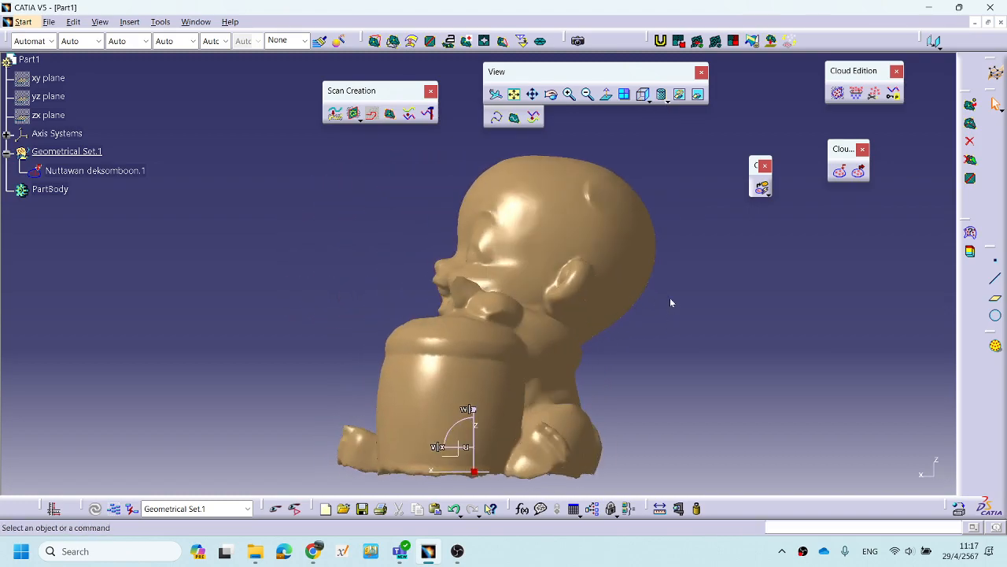
pyautogui.click(647, 97)
pyautogui.click(663, 140)
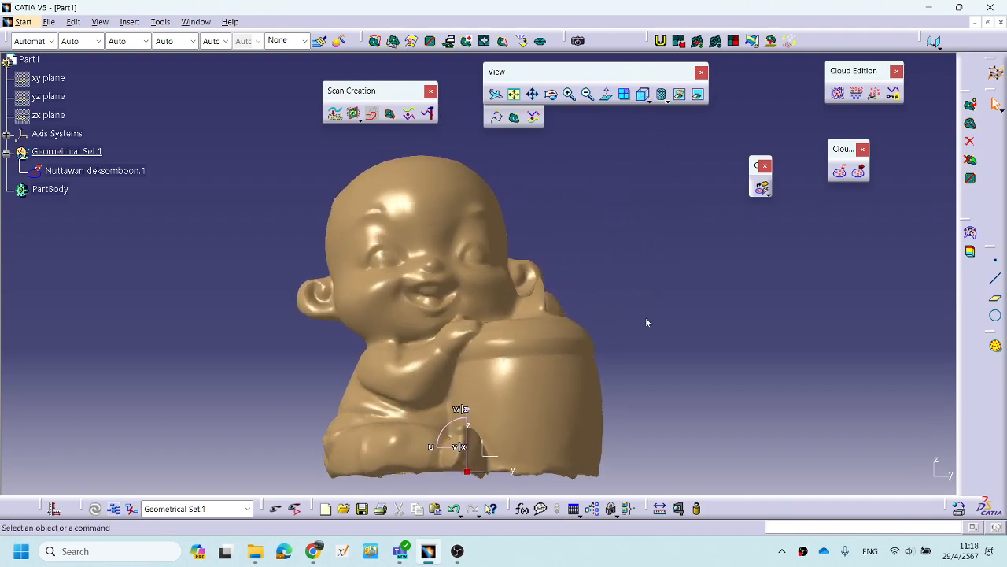
pyautogui.moveTo(589, 272); pyautogui.dragTo(627, 319, button='middle')
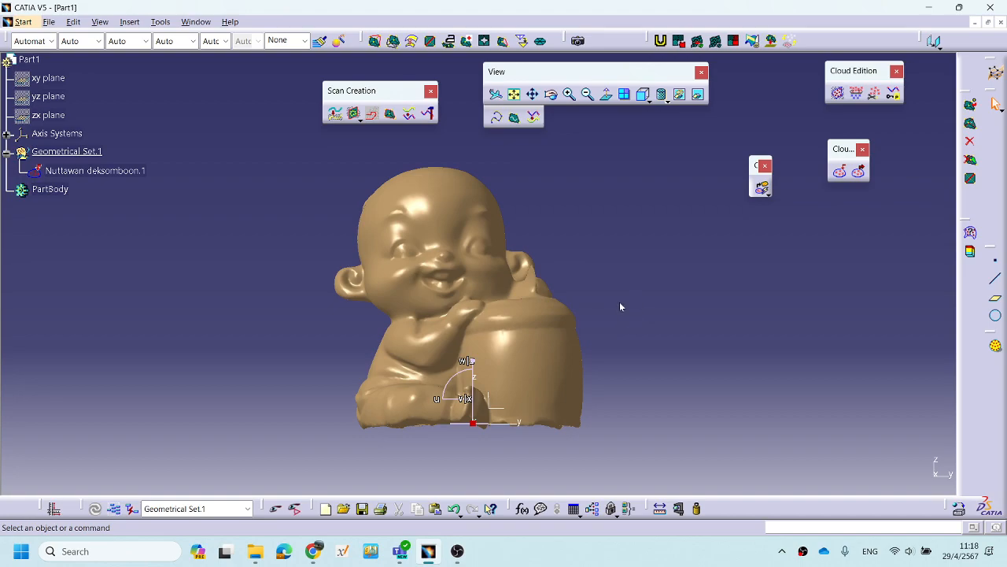
pyautogui.click(738, 563)
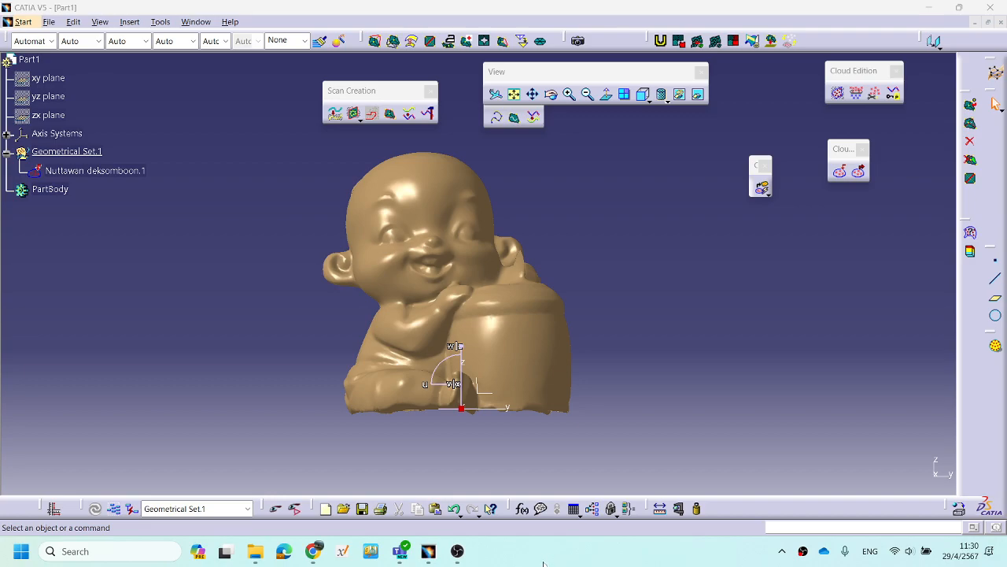
pyautogui.moveTo(635, 294); pyautogui.dragTo(640, 348, button='middle')
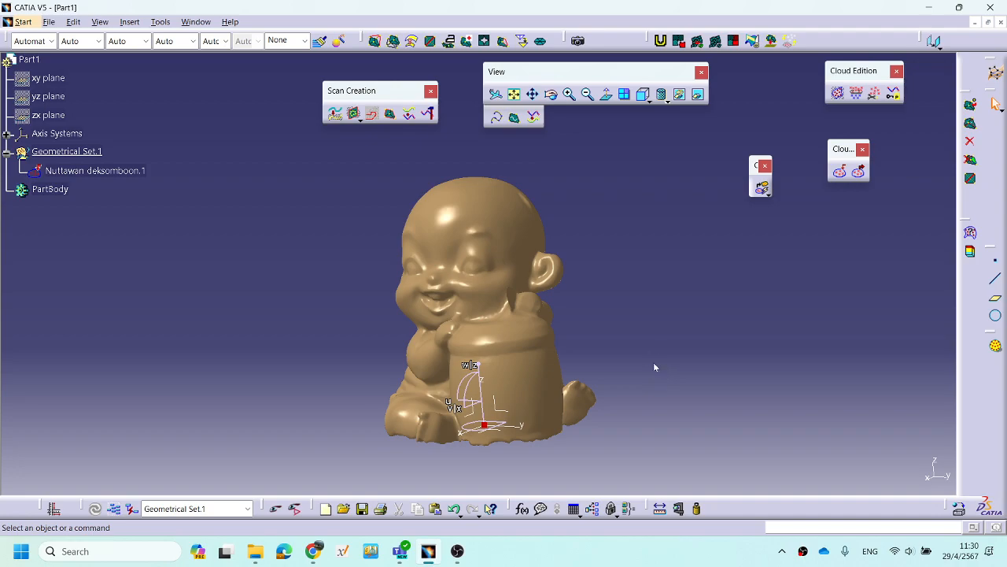
pyautogui.moveTo(631, 329); pyautogui.dragTo(559, 315, button='middle')
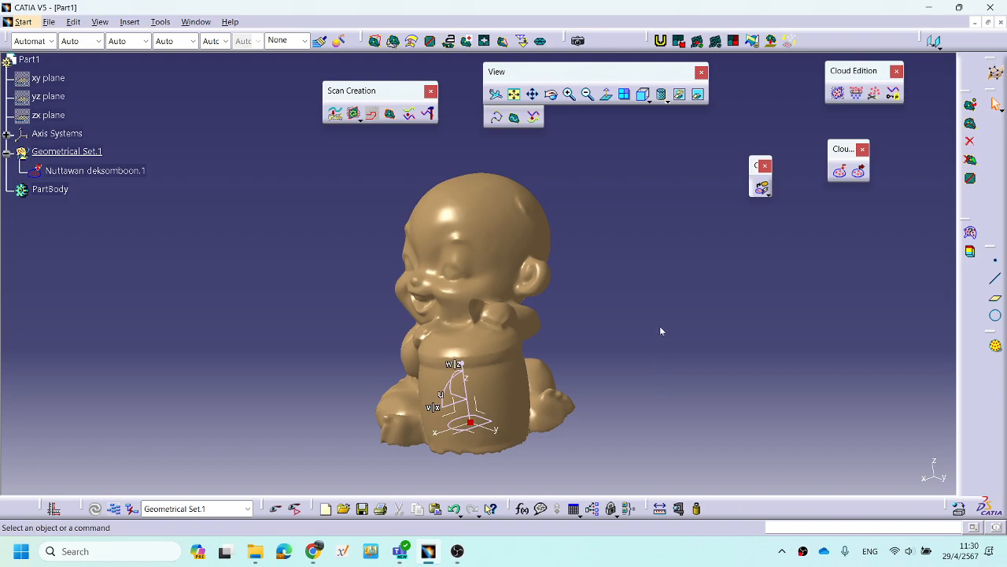
pyautogui.moveTo(650, 349); pyautogui.dragTo(644, 346, button='middle')
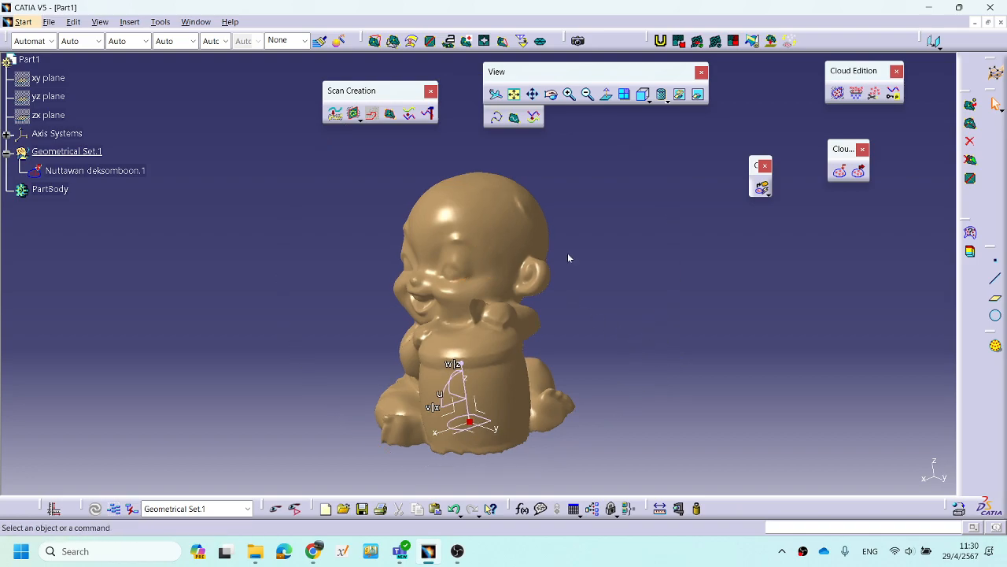
pyautogui.moveTo(735, 350); pyautogui.dragTo(735, 351, button='middle')
pyautogui.moveTo(658, 284); pyautogui.dragTo(665, 293, button='middle')
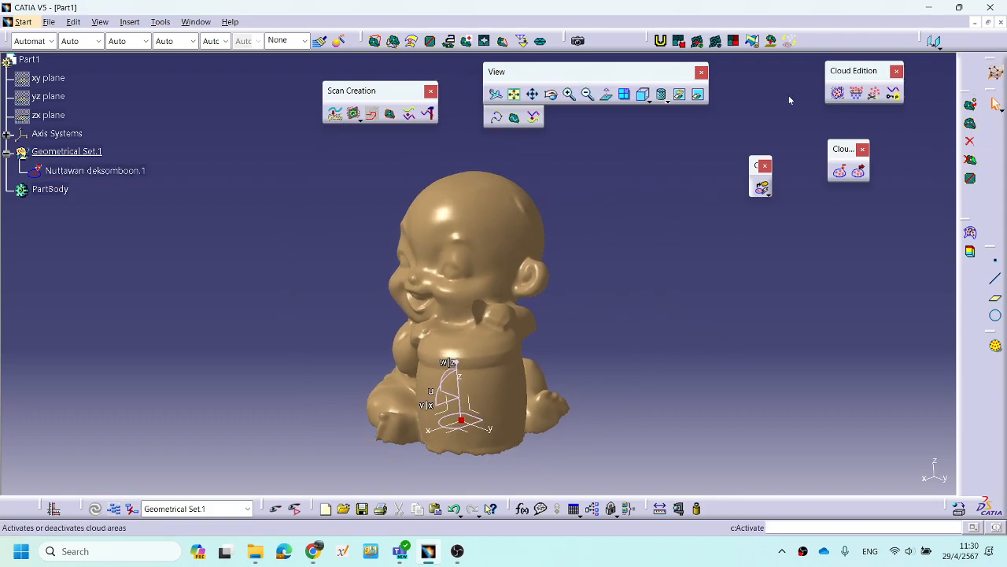
# Switch to the Quick Surface Reconstruction workbench and reposition the Surface Creation toolbar near the View toolbar.
pyautogui.click(996, 72)
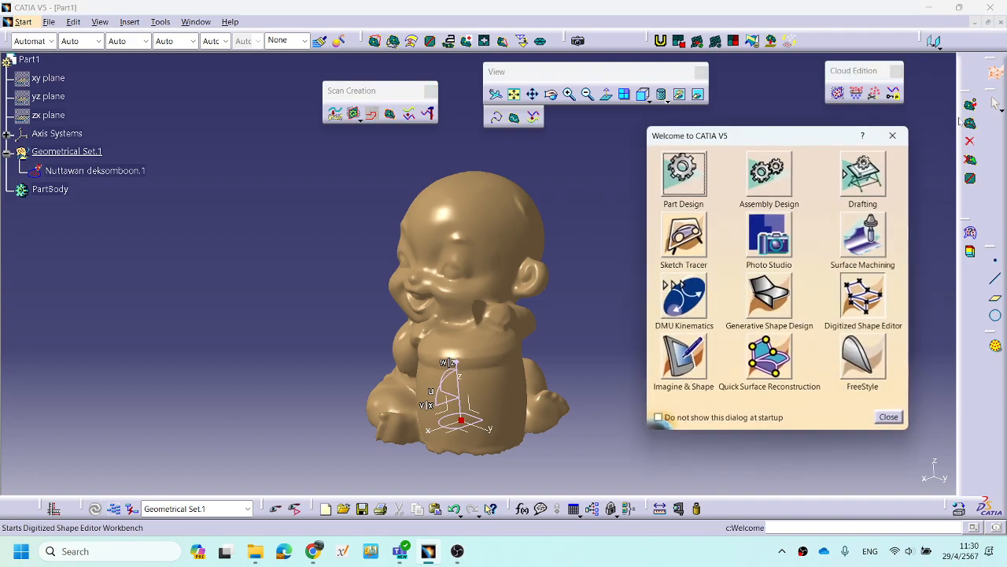
pyautogui.moveTo(796, 140); pyautogui.dragTo(752, 117)
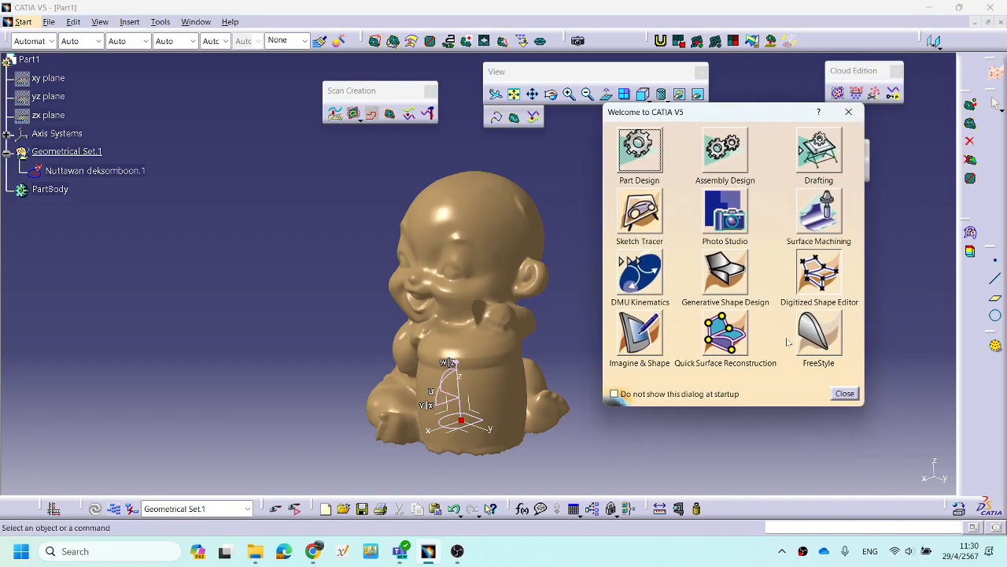
pyautogui.click(736, 339)
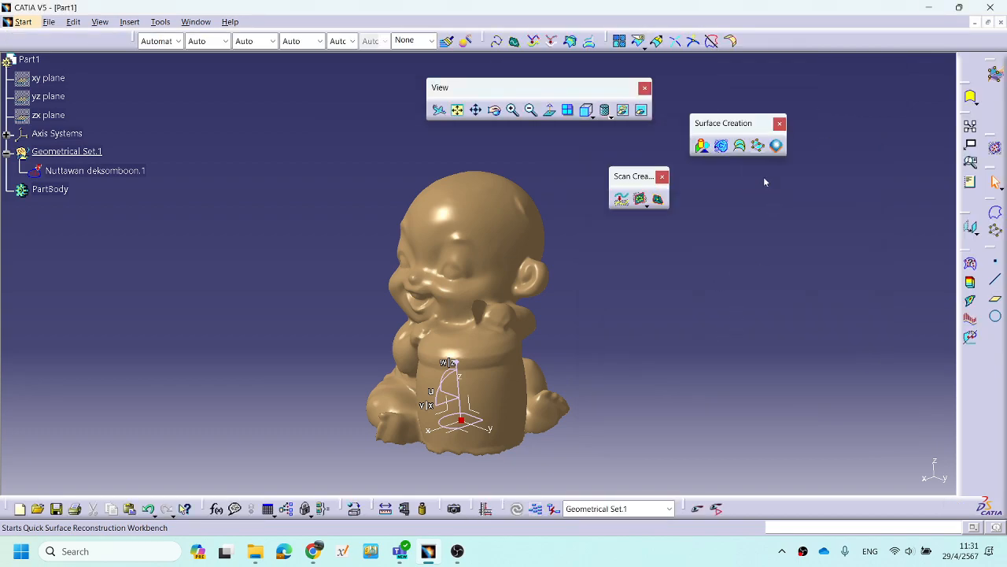
pyautogui.moveTo(743, 123); pyautogui.dragTo(759, 109)
pyautogui.moveTo(573, 307); pyautogui.dragTo(608, 289, button='middle')
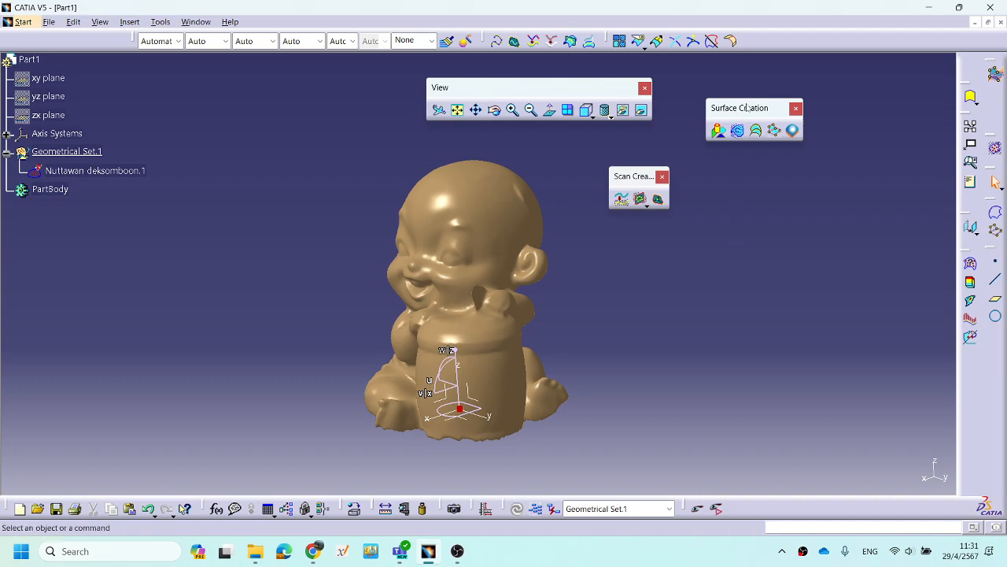
pyautogui.moveTo(748, 108); pyautogui.dragTo(739, 97)
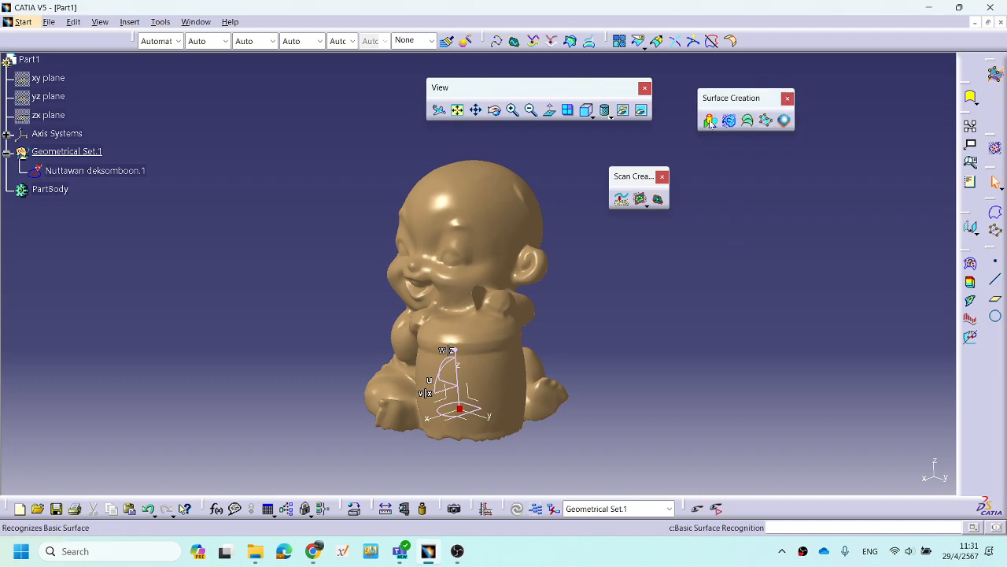
# Start an Automatic Surface and use the scanned figurine as its mesh.
pyautogui.click(784, 121)
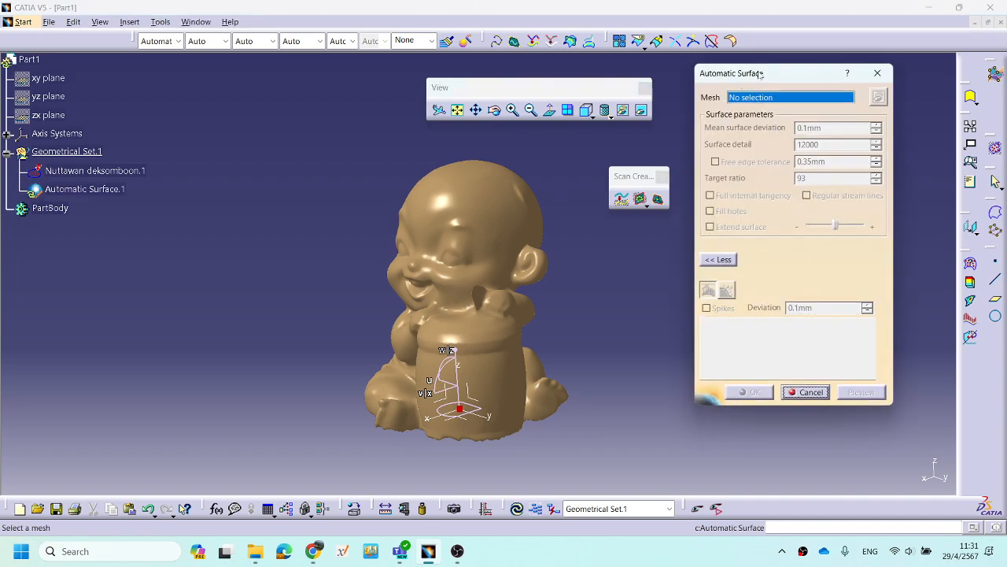
pyautogui.click(471, 227)
pyautogui.moveTo(630, 323); pyautogui.dragTo(519, 317, button='middle')
pyautogui.moveTo(377, 289); pyautogui.dragTo(412, 251, button='middle')
pyautogui.moveTo(331, 173); pyautogui.dragTo(480, 283, button='middle')
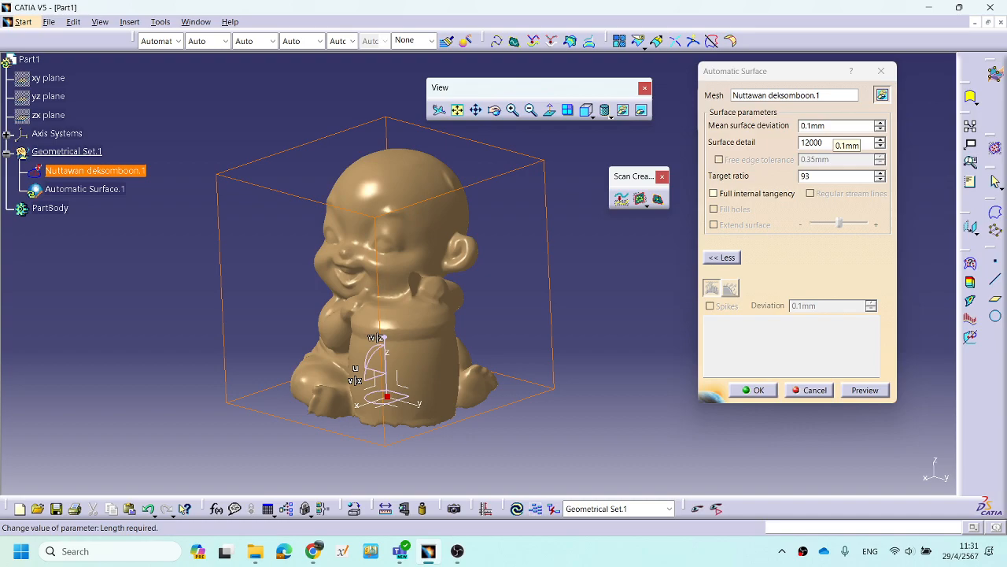
# Set the automatic surface's surface detail to 10000 and preview the result.
pyautogui.click(854, 127)
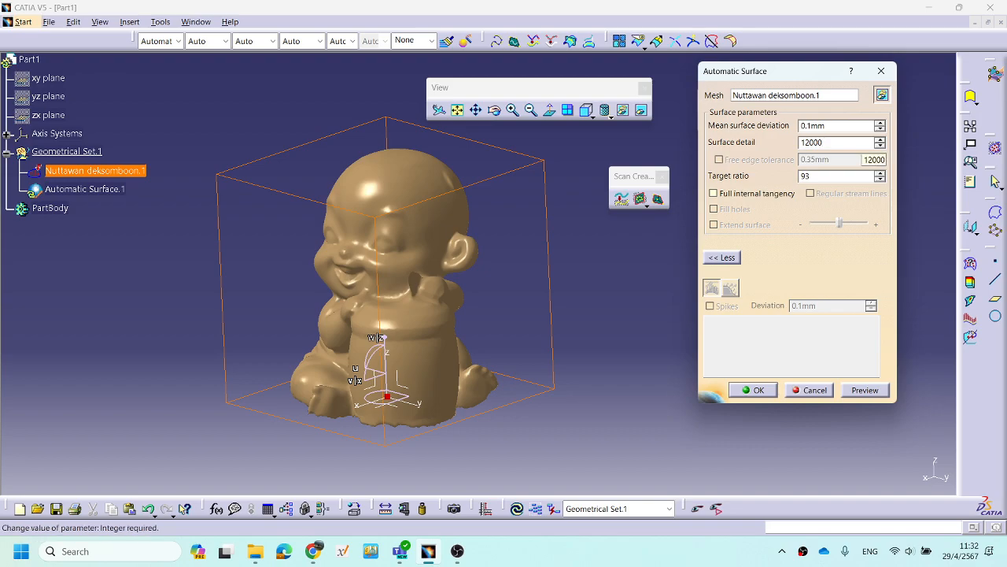
pyautogui.moveTo(857, 144); pyautogui.dragTo(784, 148)
pyautogui.write('100')
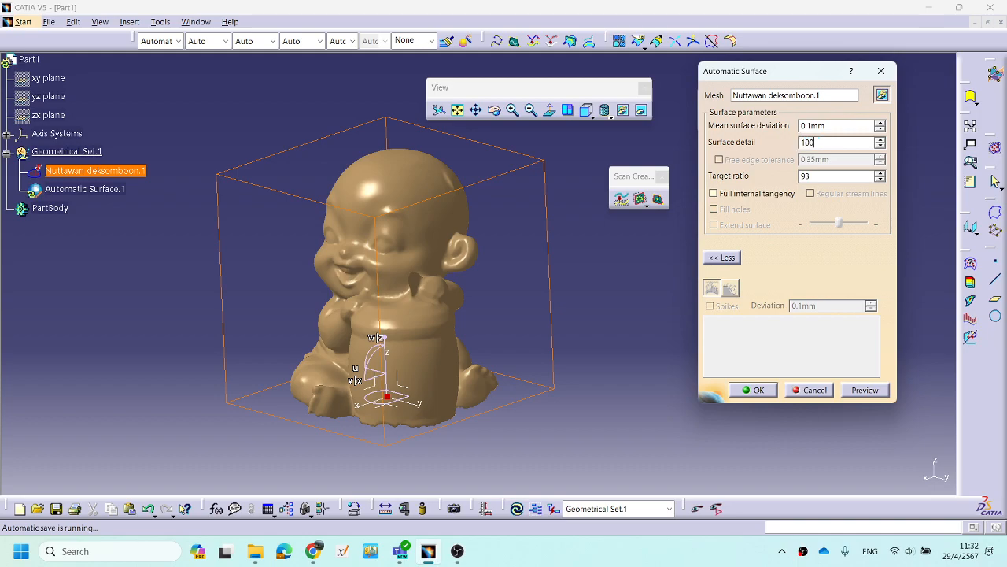
pyautogui.write('00')
pyautogui.click(865, 391)
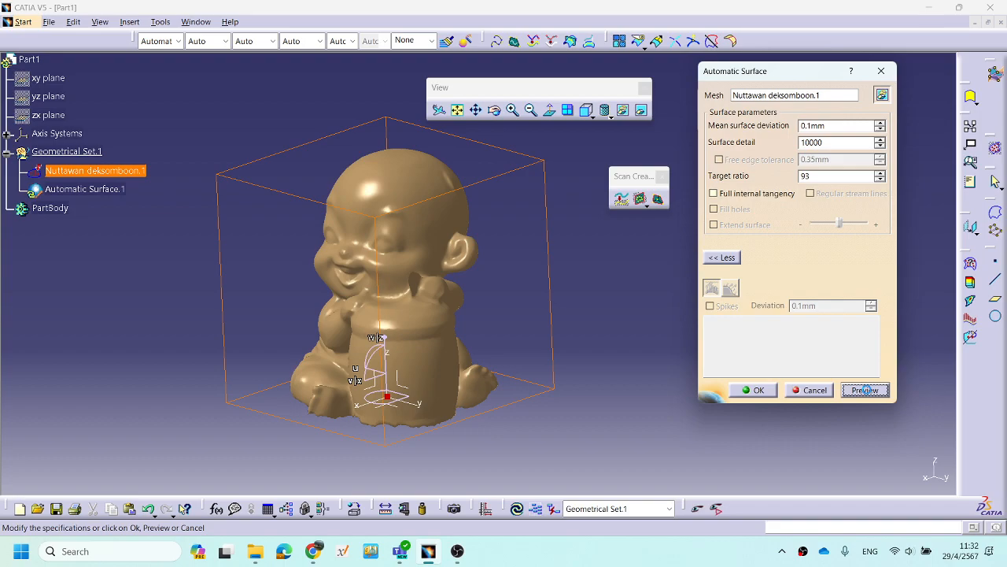
# Move the Automatic Surface dialog and the View toolbar clear of the previewed figurine surface.
pyautogui.moveTo(444, 396); pyautogui.dragTo(524, 455, button='middle')
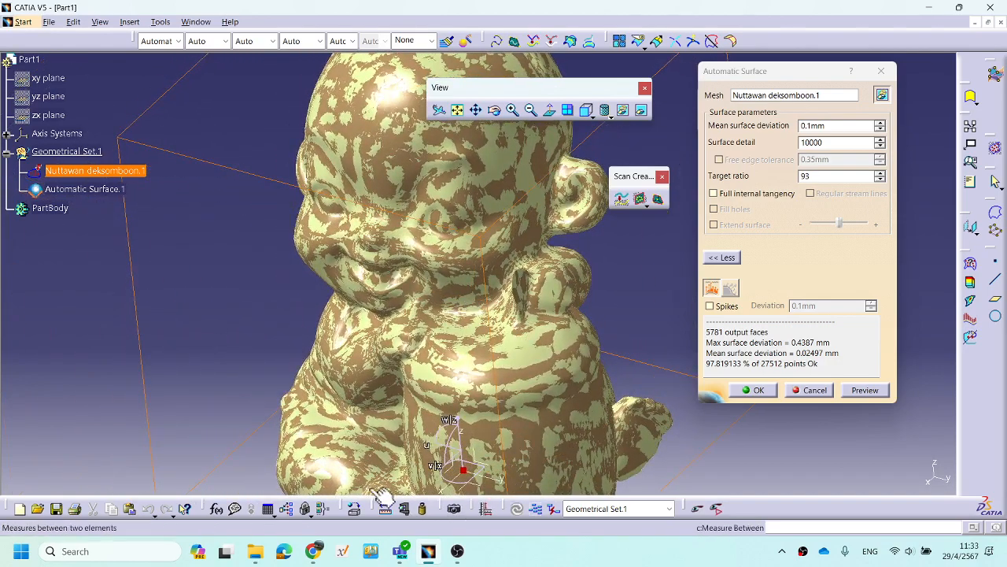
pyautogui.moveTo(765, 69); pyautogui.dragTo(862, 63)
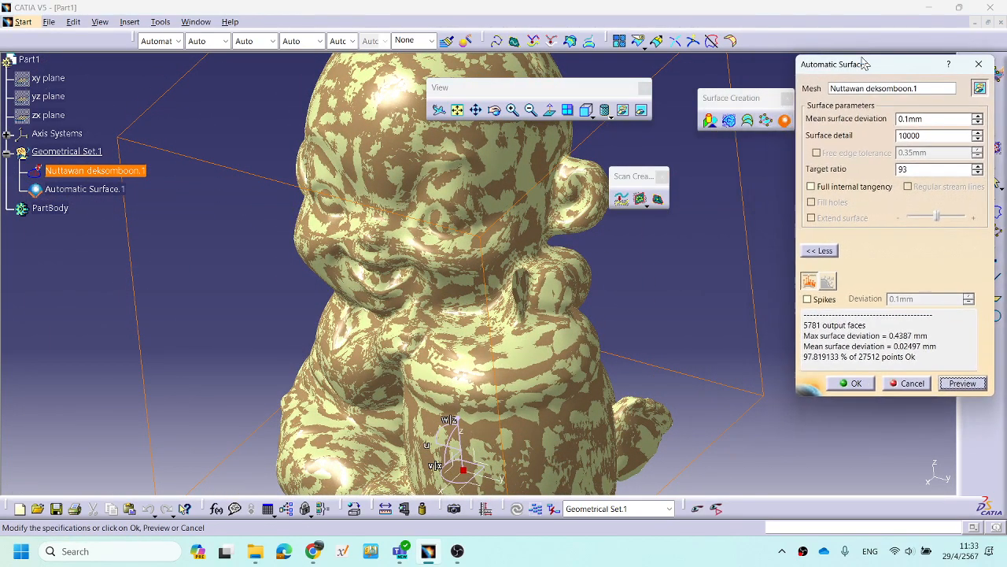
pyautogui.moveTo(562, 82); pyautogui.dragTo(272, 91)
pyautogui.click(252, 106)
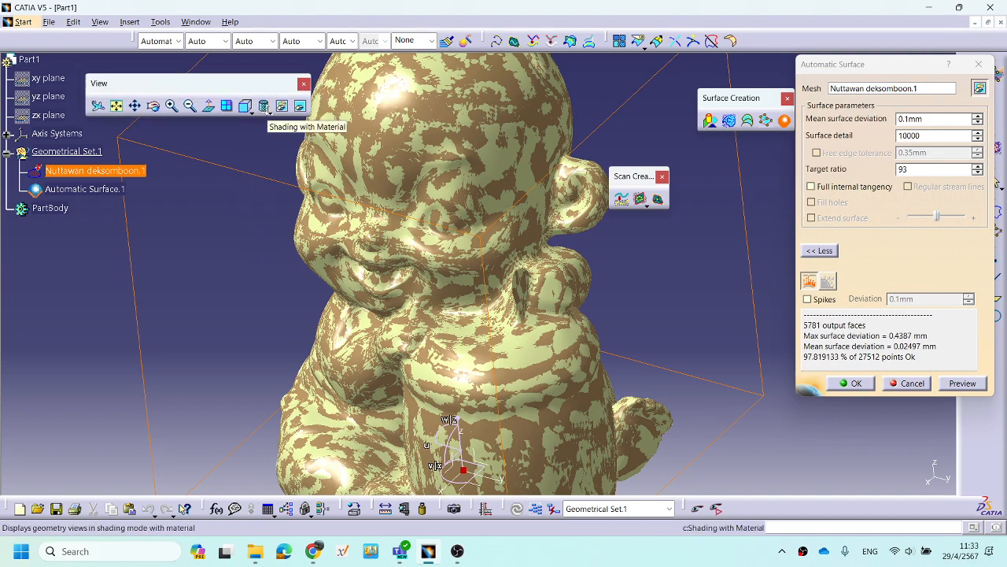
# Display the surface preview in Shading with Edges to examine the figurine's face layout.
pyautogui.click(268, 112)
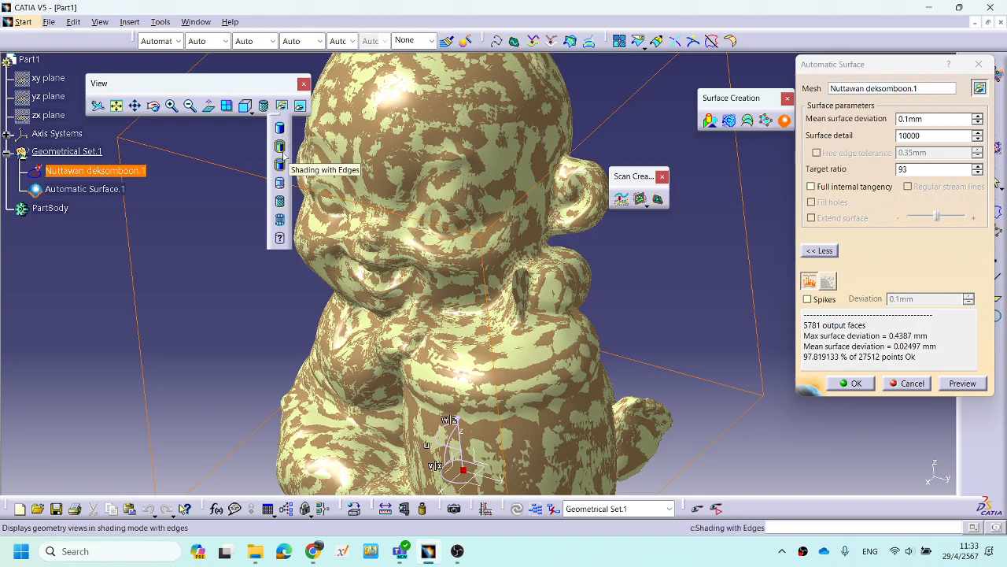
pyautogui.click(280, 147)
pyautogui.moveTo(476, 308)
pyautogui.mouseDown(button='middle')
pyautogui.moveTo(471, 185)
pyautogui.moveTo(464, 200)
pyautogui.moveTo(495, 334)
pyautogui.moveTo(494, 254)
pyautogui.moveTo(477, 270)
pyautogui.moveTo(466, 252)
pyautogui.moveTo(484, 261)
pyautogui.moveTo(470, 294)
pyautogui.moveTo(504, 354)
pyautogui.mouseUp(button='middle')
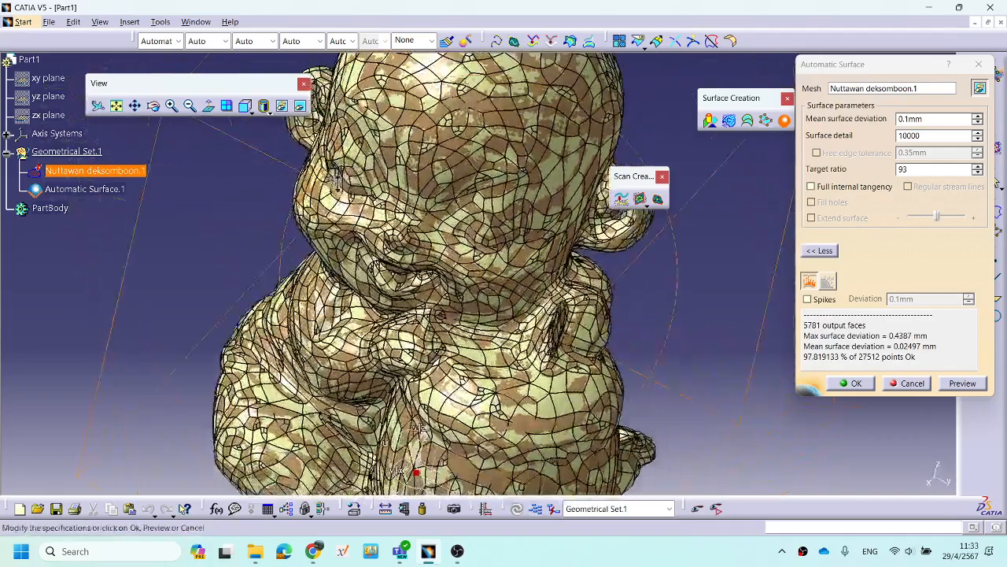
# Hide the scanned mesh in Geometrical Set.1 so only the automatic surface preview is displayed.
pyautogui.rightClick(123, 173)
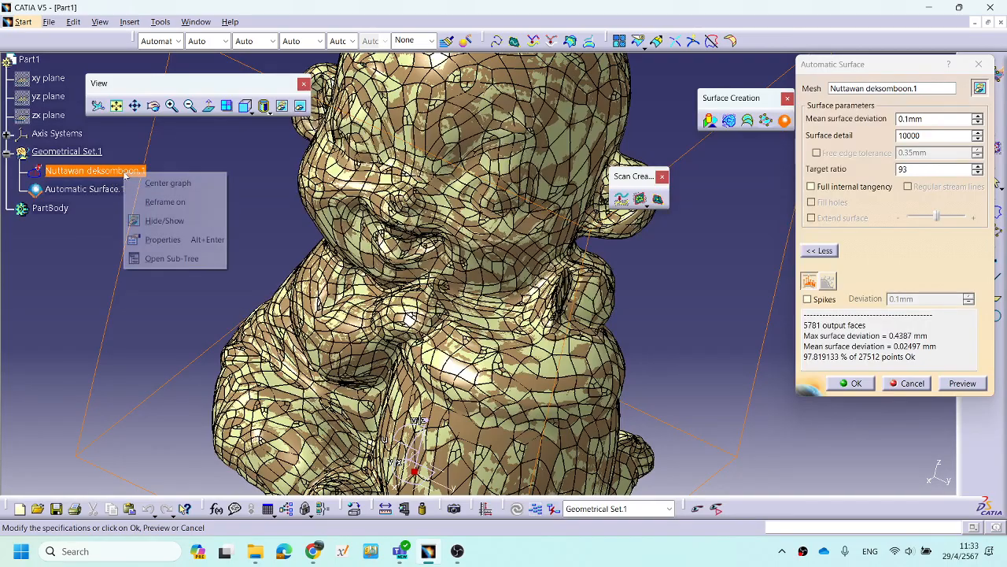
pyautogui.click(167, 220)
pyautogui.moveTo(439, 363); pyautogui.dragTo(391, 265, button='middle')
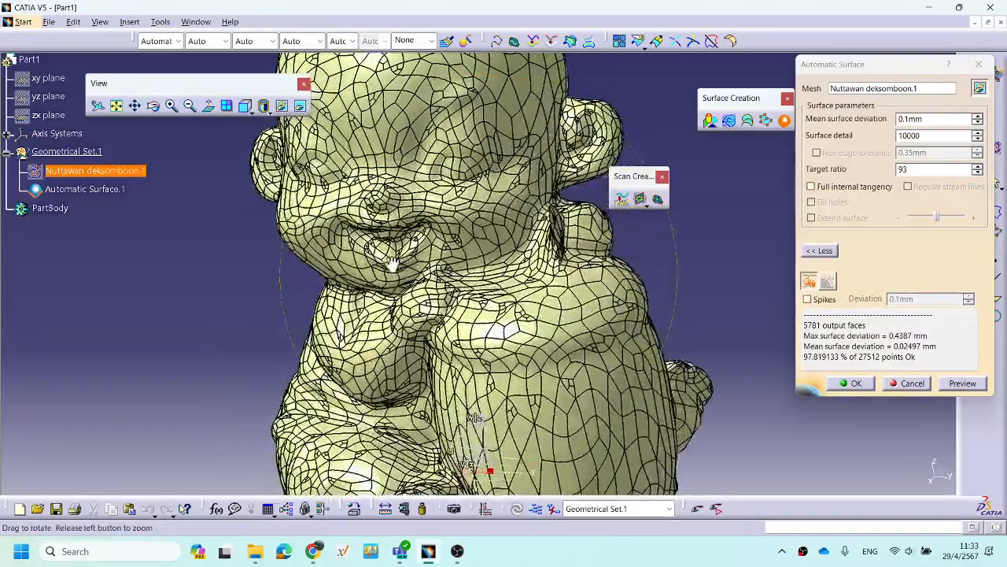
# Return the display to Shading with Material and confirm the automatic surface.
pyautogui.click(270, 112)
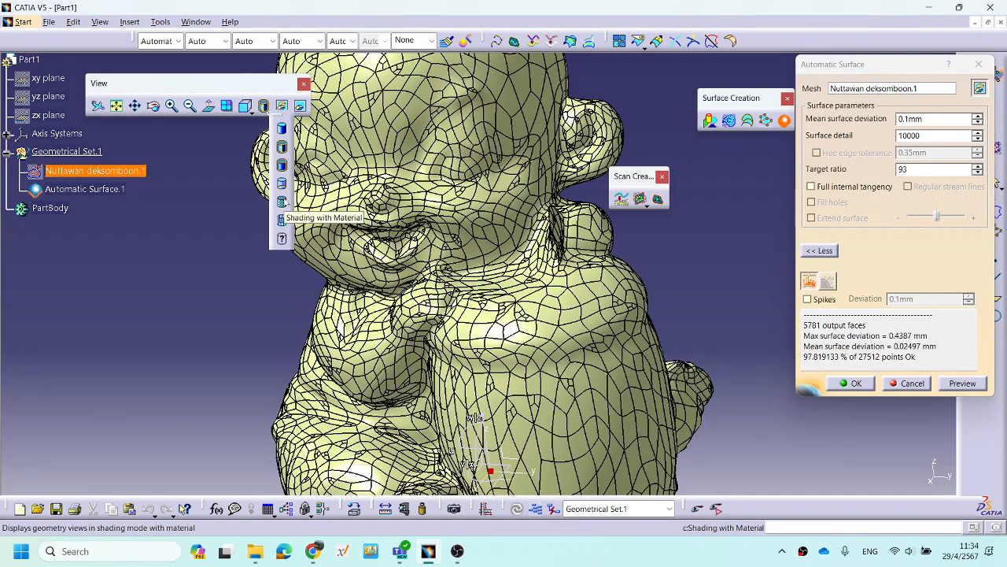
pyautogui.click(282, 202)
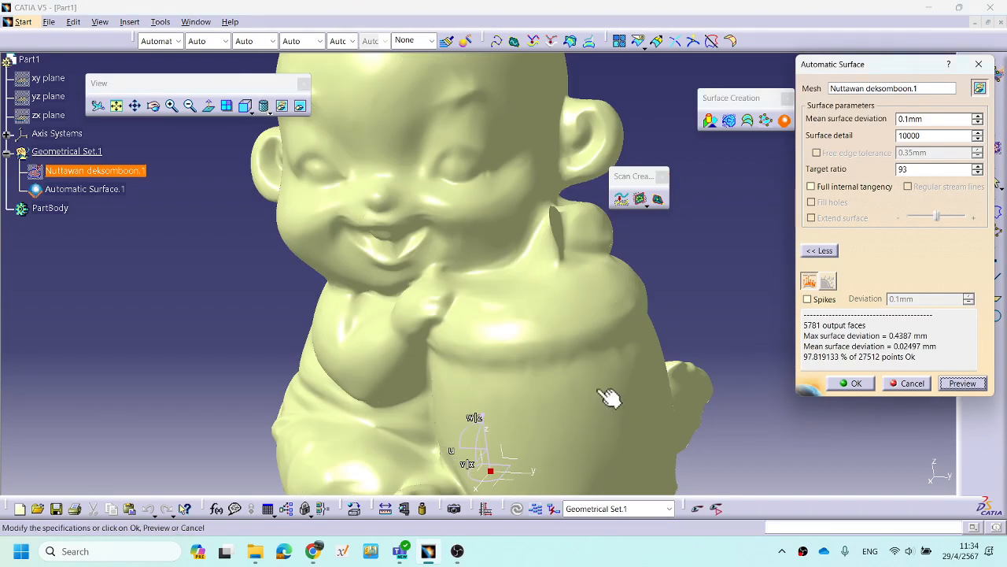
pyautogui.moveTo(434, 380); pyautogui.dragTo(437, 466, button='middle')
pyautogui.moveTo(381, 405); pyautogui.dragTo(404, 254, button='middle')
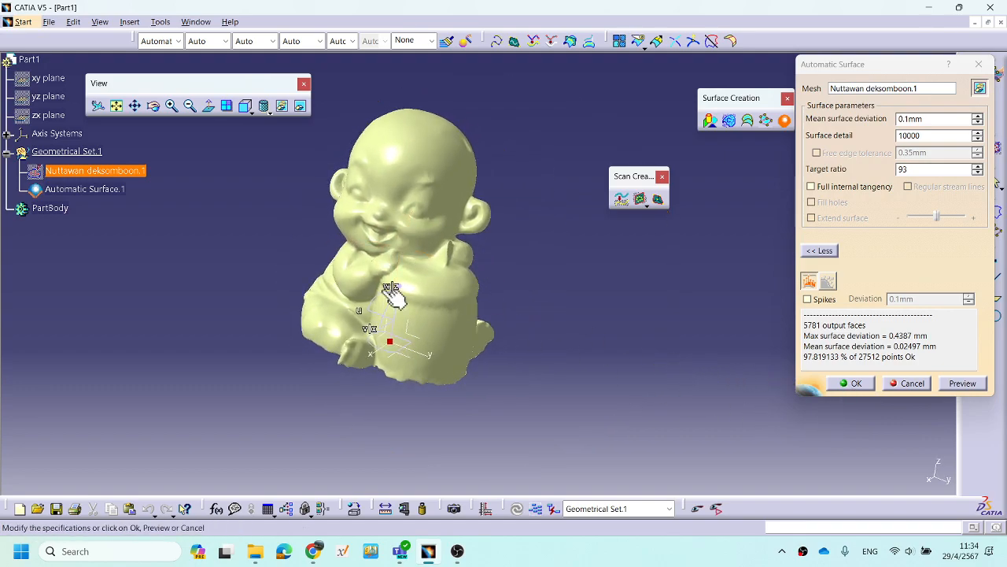
pyautogui.moveTo(555, 379); pyautogui.dragTo(580, 351, button='middle')
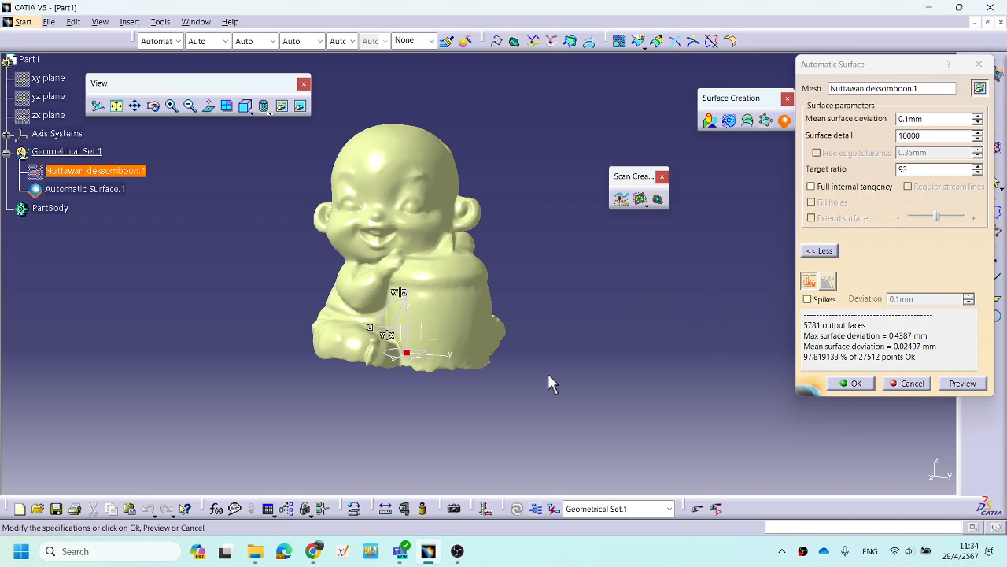
pyautogui.moveTo(543, 365); pyautogui.dragTo(432, 331, button='middle')
pyautogui.moveTo(571, 346); pyautogui.dragTo(694, 310, button='middle')
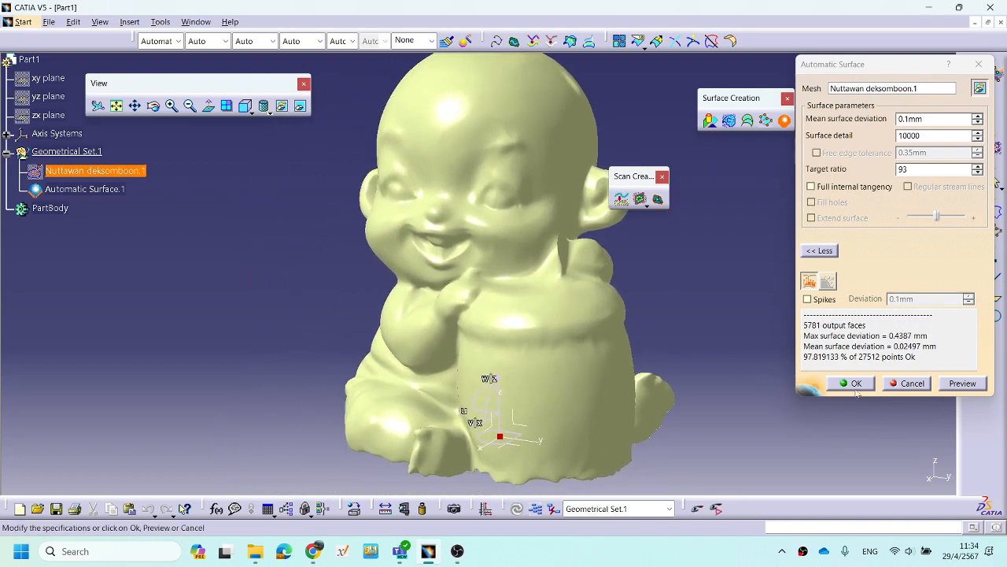
pyautogui.click(852, 383)
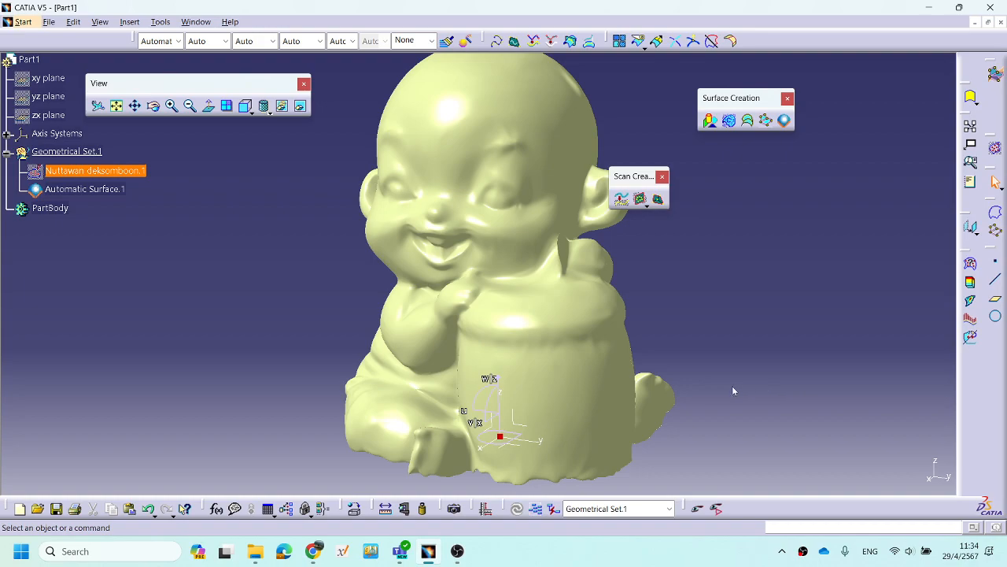
# Highlight the automatic surface from the tree and examine the figurine's face, ears and jar from several angles.
pyautogui.moveTo(430, 284); pyautogui.dragTo(441, 288, button='middle')
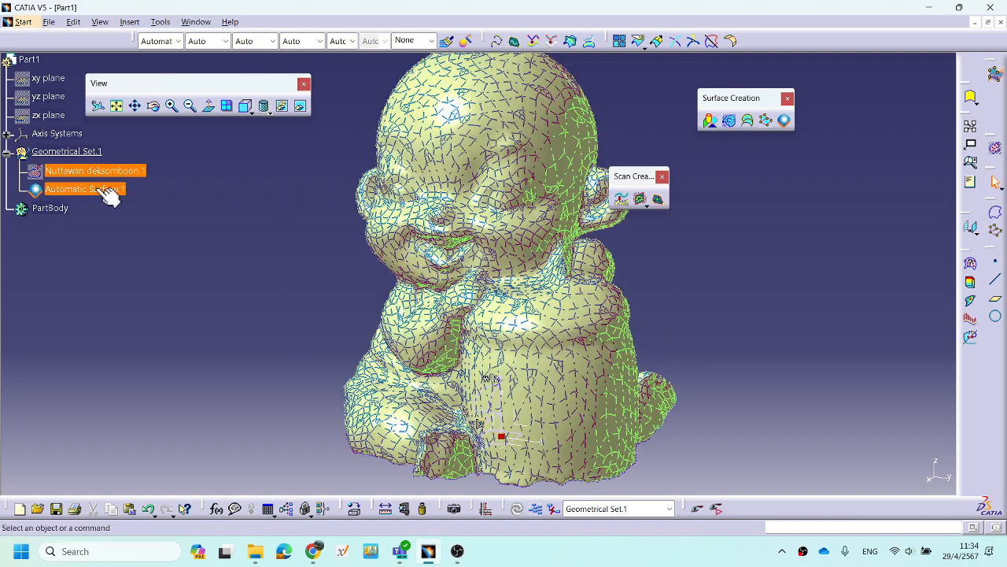
pyautogui.keyDown('ctrl'); pyautogui.click(96, 190); pyautogui.keyUp('ctrl')
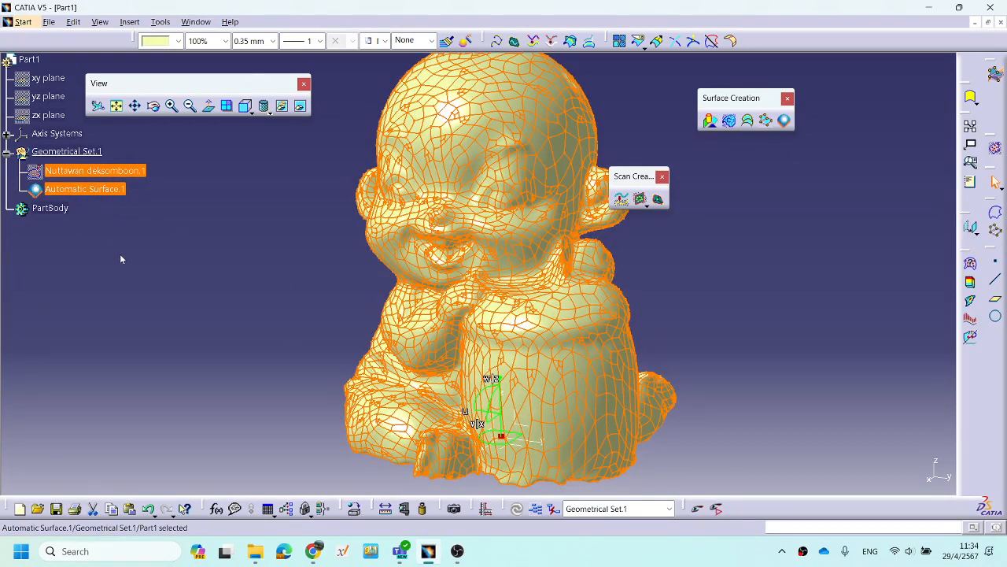
pyautogui.click(771, 360)
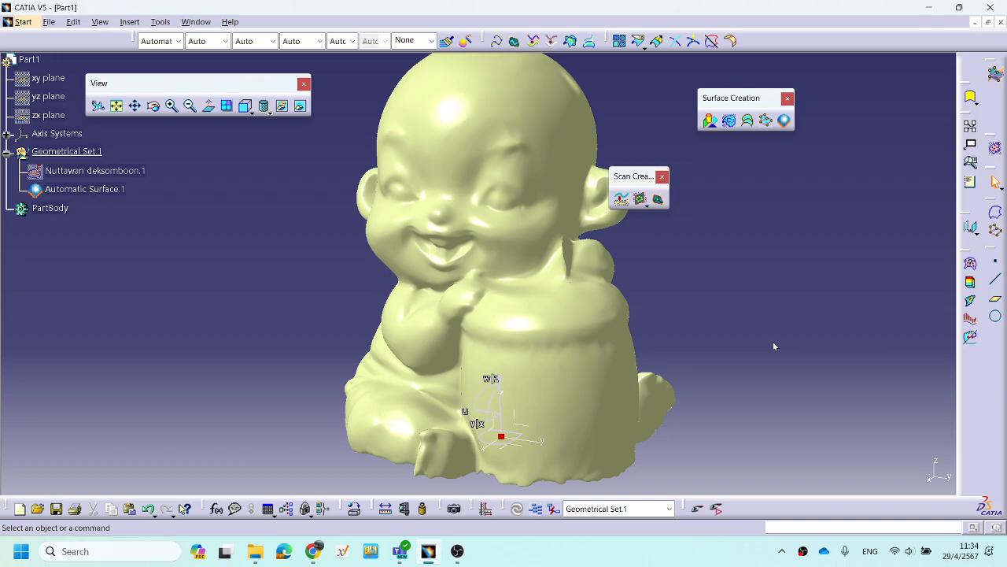
pyautogui.moveTo(450, 296); pyautogui.dragTo(517, 288, button='middle')
pyautogui.moveTo(562, 344)
pyautogui.mouseDown(button='middle')
pyautogui.moveTo(556, 335)
pyautogui.moveTo(549, 346)
pyautogui.mouseUp(button='middle')
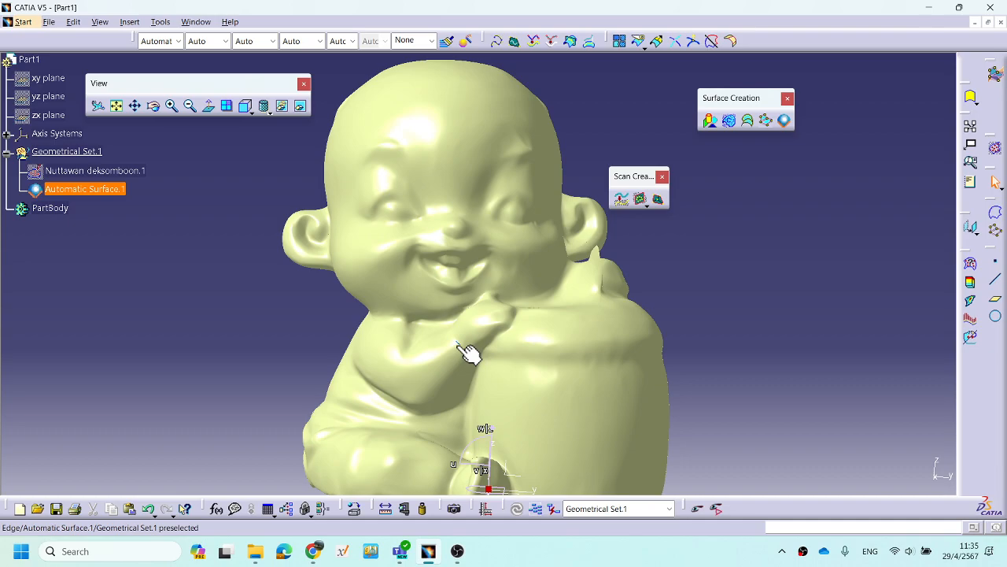
pyautogui.moveTo(564, 284); pyautogui.dragTo(378, 310, button='middle')
pyautogui.moveTo(476, 223); pyautogui.dragTo(461, 275, button='middle')
pyautogui.moveTo(253, 310); pyautogui.dragTo(276, 284, button='middle')
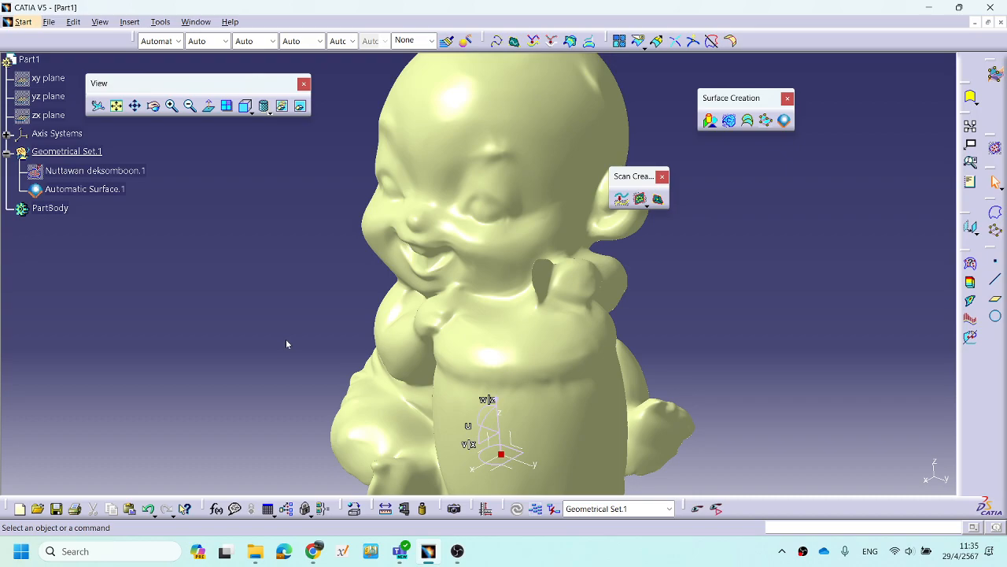
pyautogui.moveTo(279, 274); pyautogui.dragTo(286, 279, button='middle')
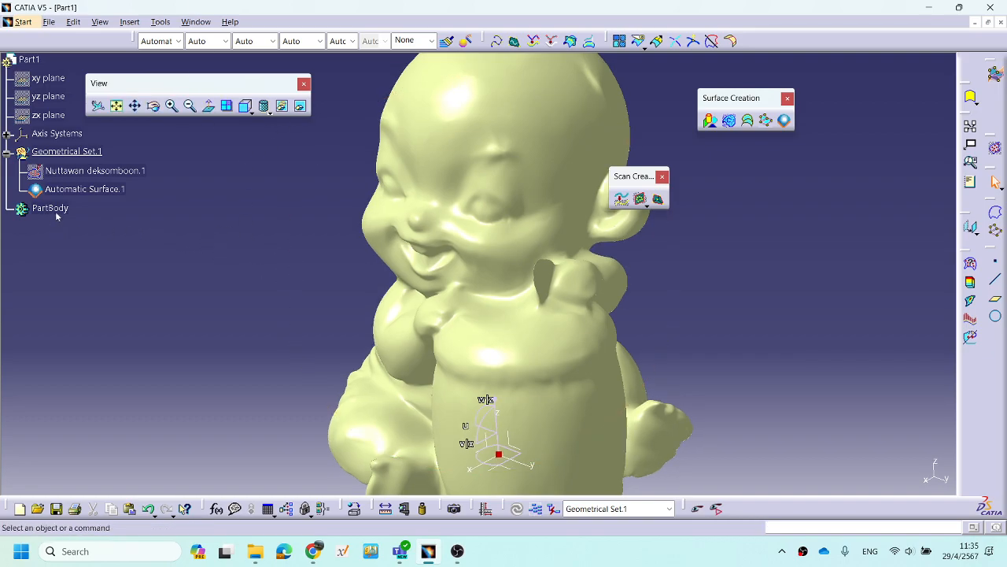
pyautogui.moveTo(184, 224); pyautogui.dragTo(196, 238, button='middle')
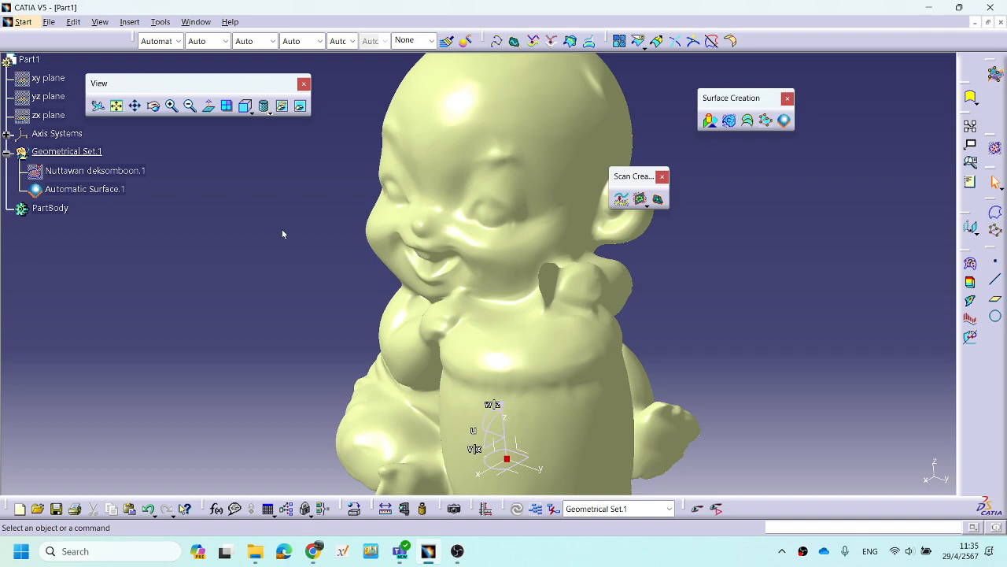
# Define PartBody as the in-work object.
pyautogui.click(50, 213)
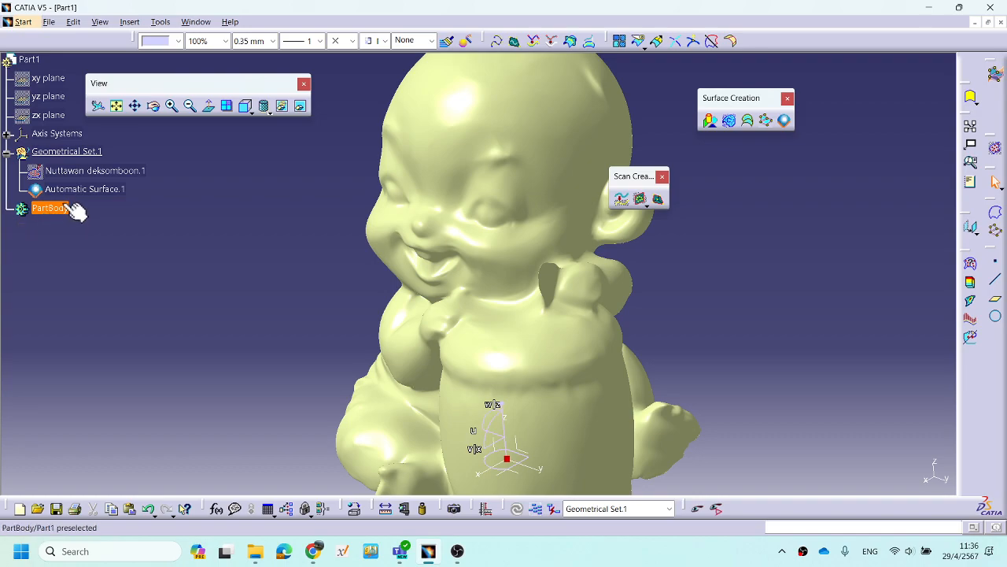
pyautogui.rightClick(55, 207)
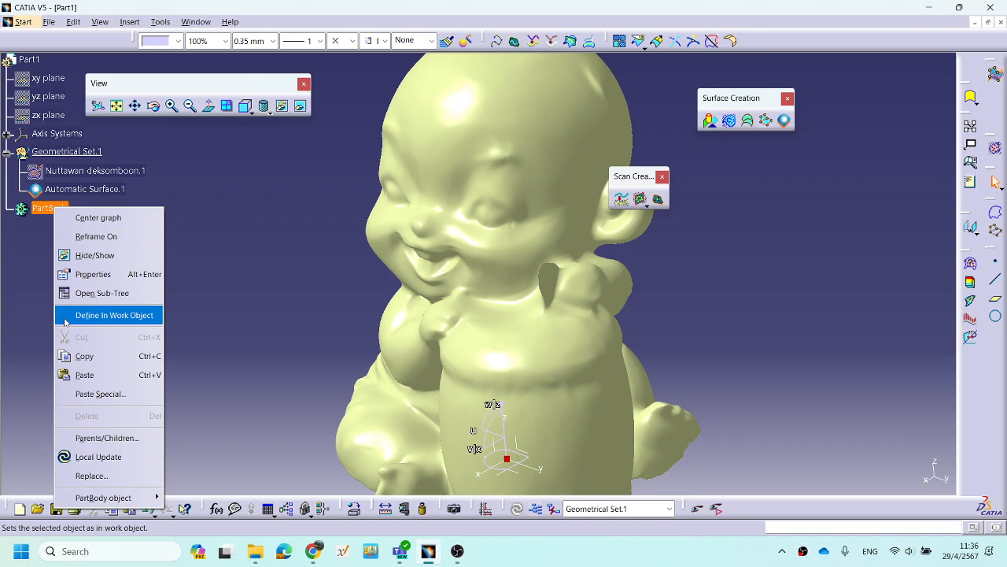
pyautogui.click(114, 315)
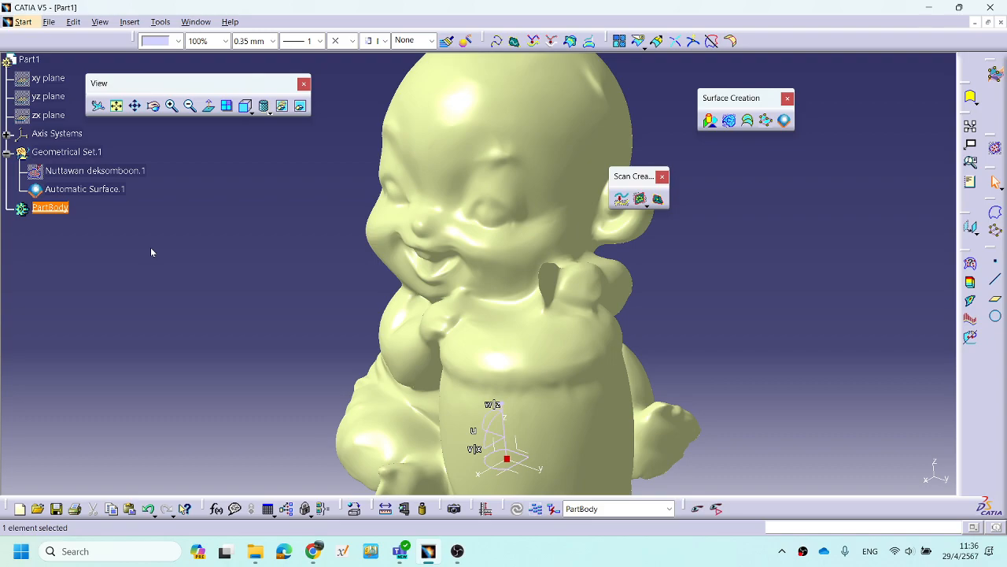
# Switch to the Part Design workbench.
pyautogui.click(996, 73)
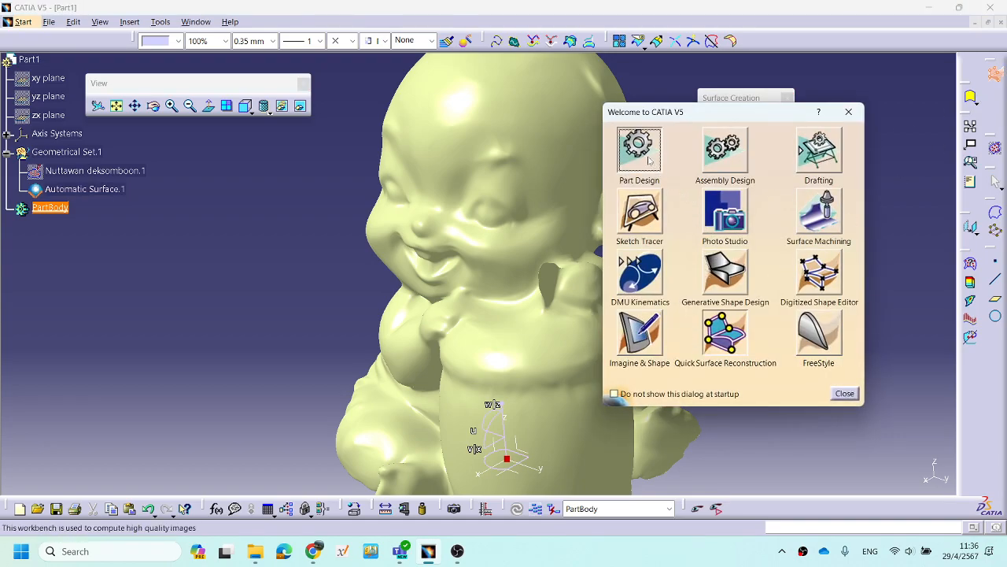
pyautogui.click(651, 162)
pyautogui.moveTo(692, 314); pyautogui.dragTo(600, 292, button='middle')
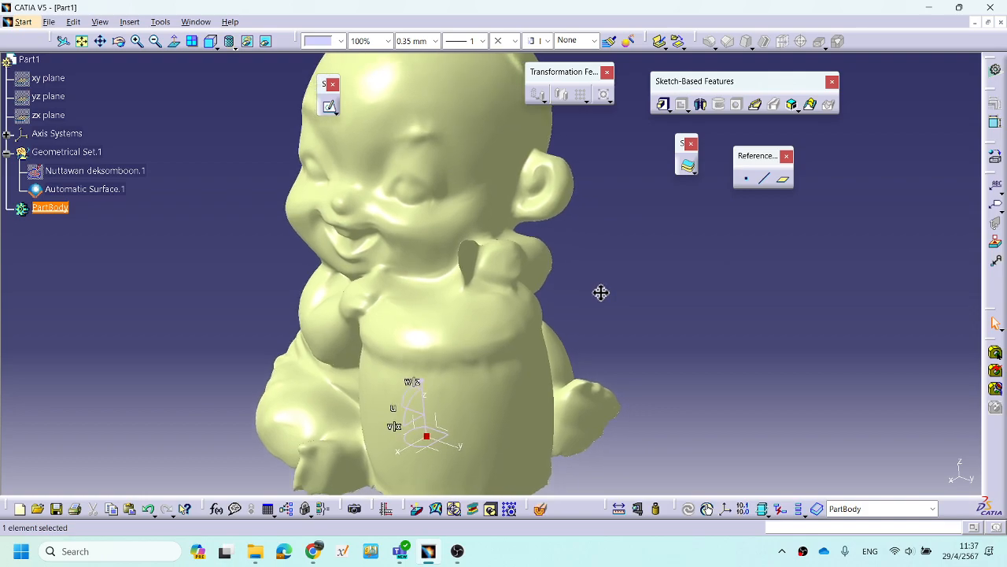
pyautogui.moveTo(598, 333); pyautogui.dragTo(601, 334, button='middle')
# Reposition the Surface-Based Features and Reference Elements toolbars away from the figurine.
pyautogui.moveTo(678, 143); pyautogui.dragTo(584, 135)
pyautogui.moveTo(759, 156); pyautogui.dragTo(937, 126)
pyautogui.moveTo(589, 142); pyautogui.dragTo(714, 139)
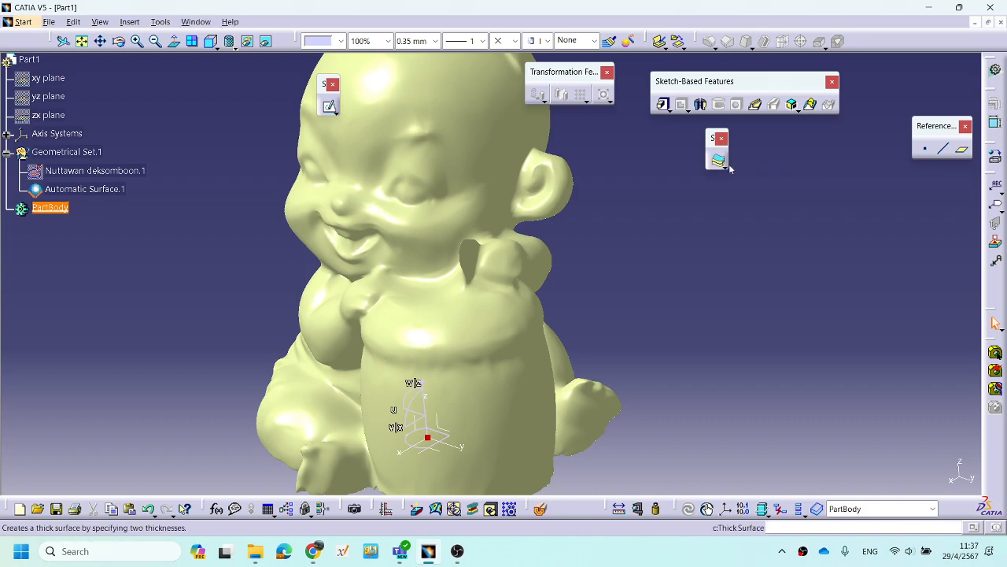
pyautogui.moveTo(714, 138); pyautogui.dragTo(737, 136)
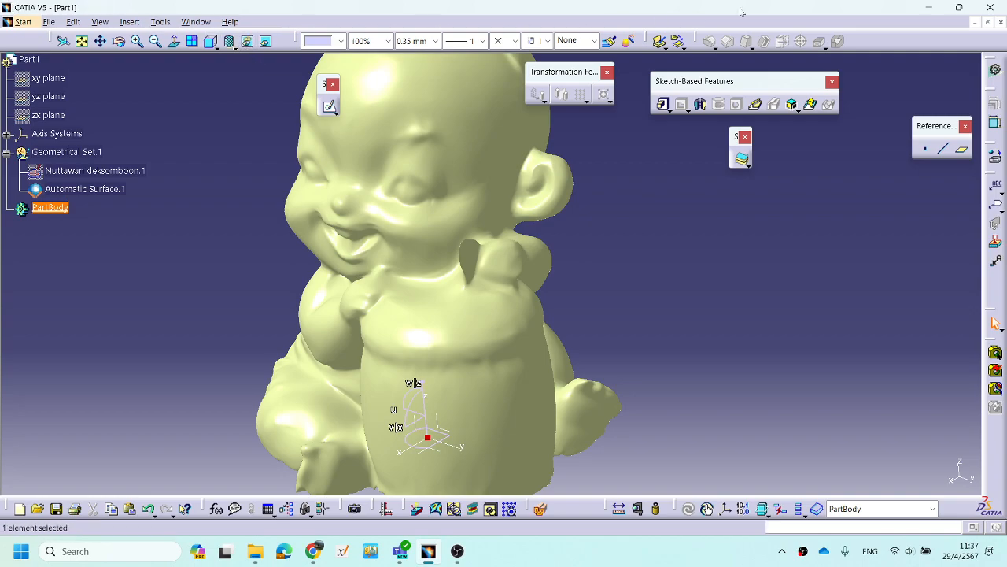
# Create a Close Surface solid in PartBody from the figurine's automatic surface.
pyautogui.click(128, 22)
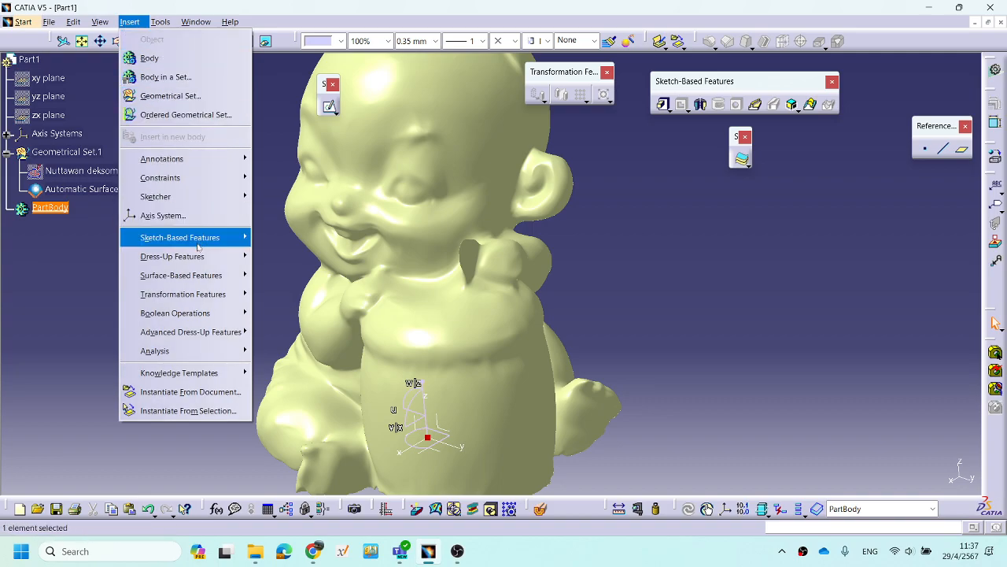
pyautogui.moveTo(191, 283)
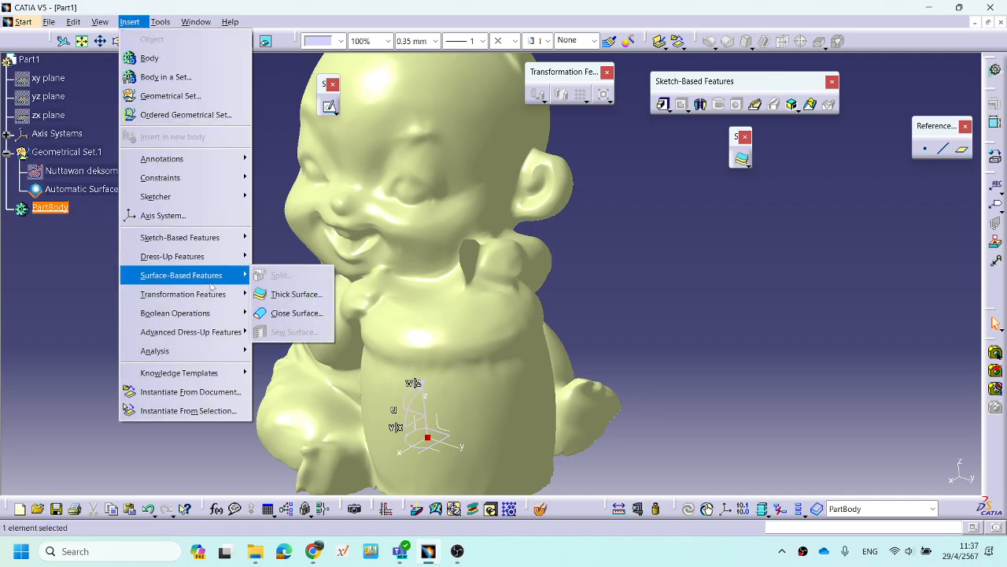
pyautogui.click(297, 313)
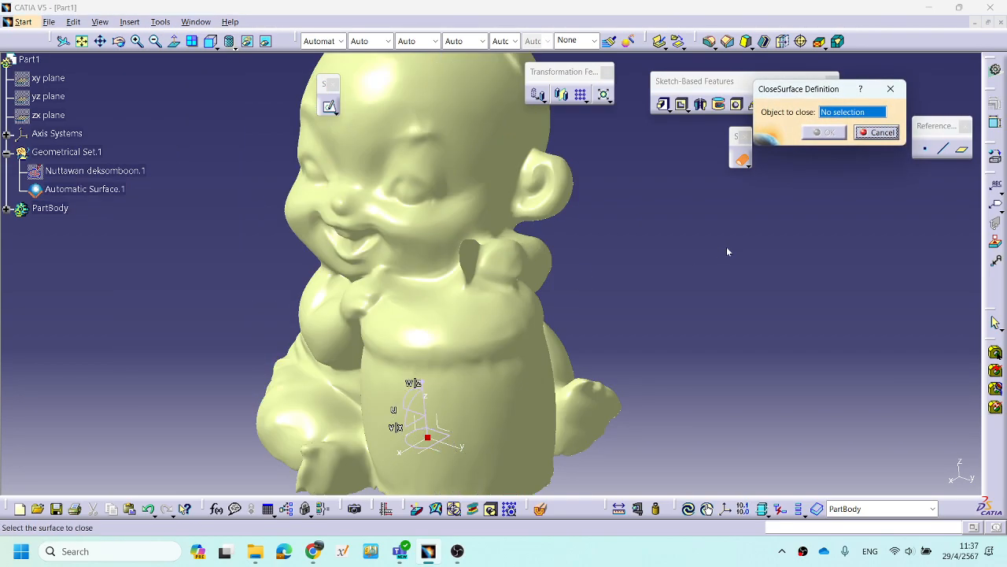
pyautogui.click(445, 140)
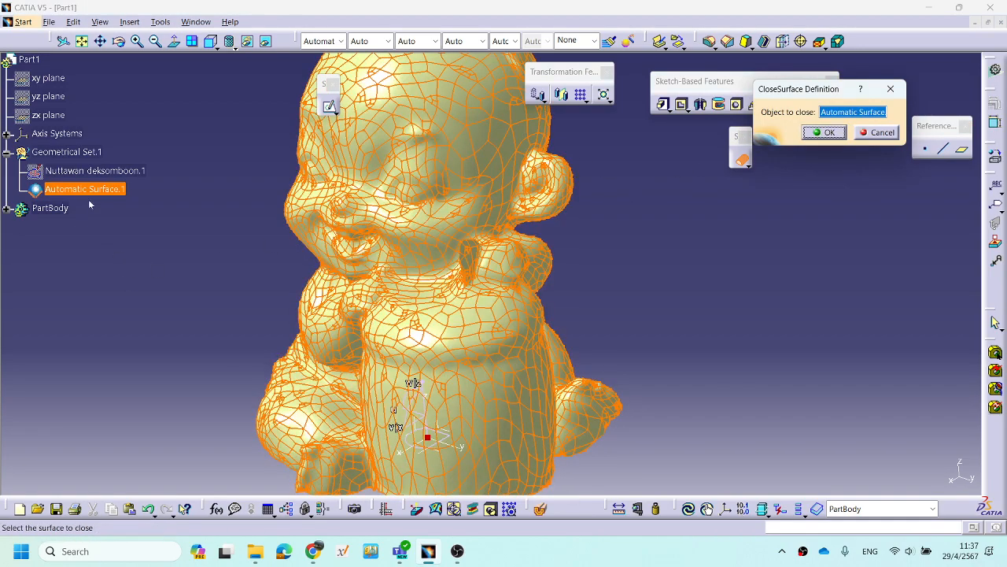
pyautogui.click(831, 132)
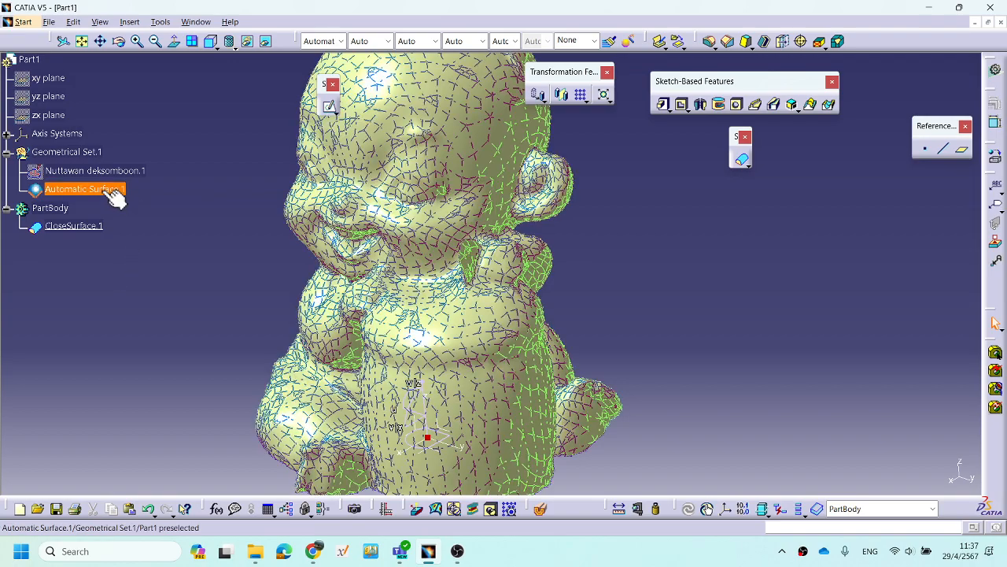
# Hide Automatic Surface.1 and inspect the closed solid's flat underside.
pyautogui.rightClick(105, 191)
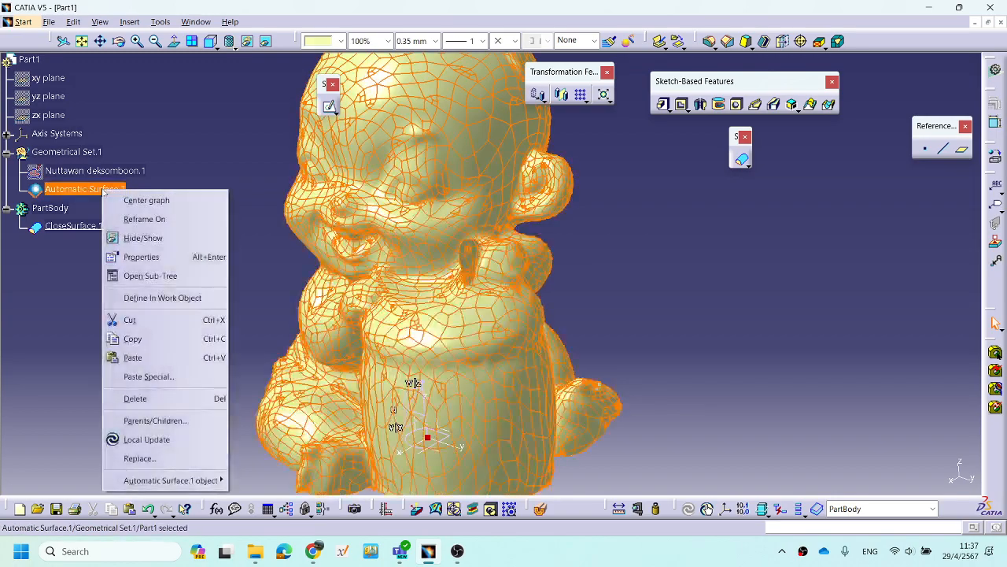
pyautogui.click(181, 238)
pyautogui.moveTo(433, 281); pyautogui.dragTo(460, 256, button='middle')
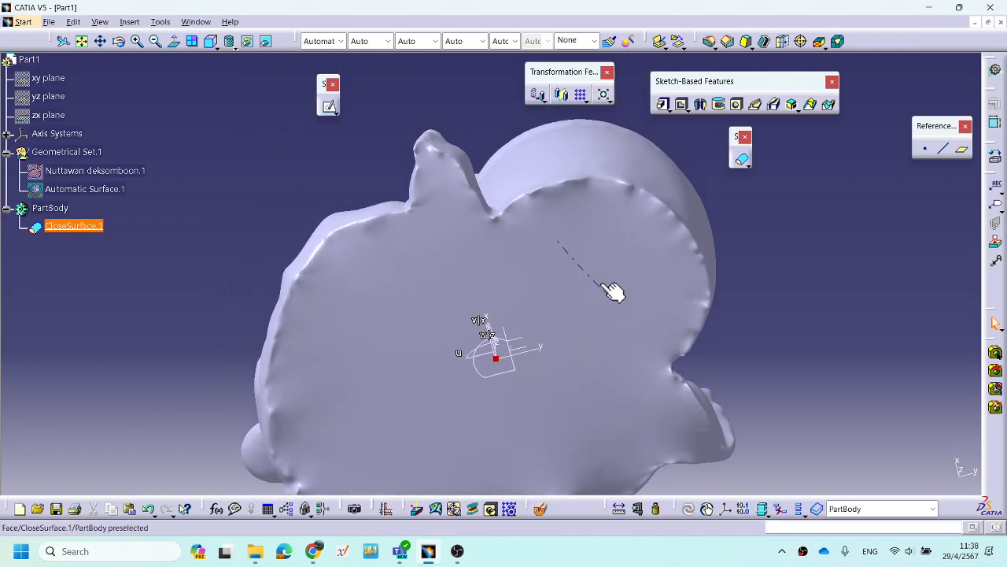
pyautogui.moveTo(542, 247); pyautogui.dragTo(484, 280, button='middle')
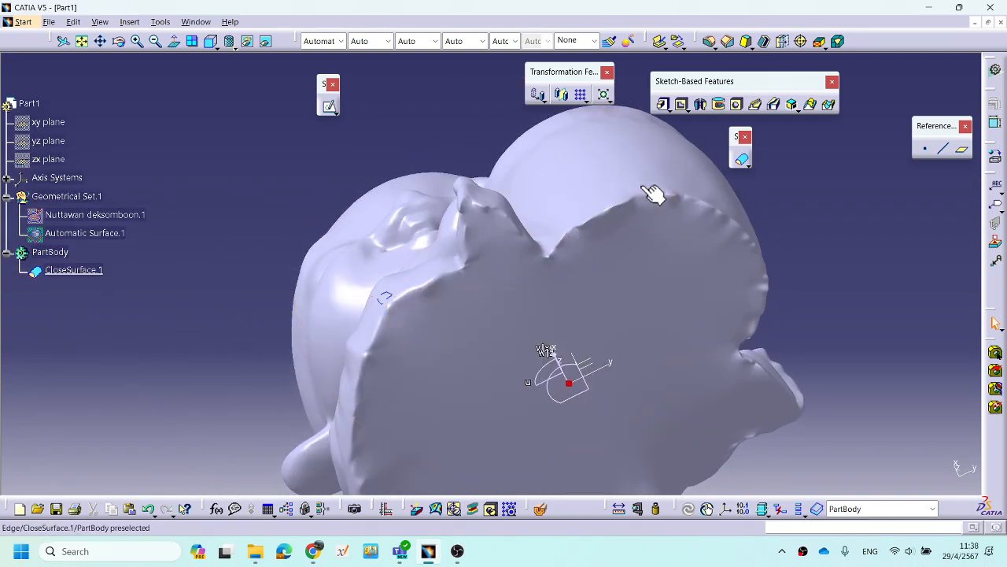
# Examine the lower rim of the closed figurine solid from underneath and from the sides.
pyautogui.moveTo(596, 253); pyautogui.dragTo(430, 234, button='middle')
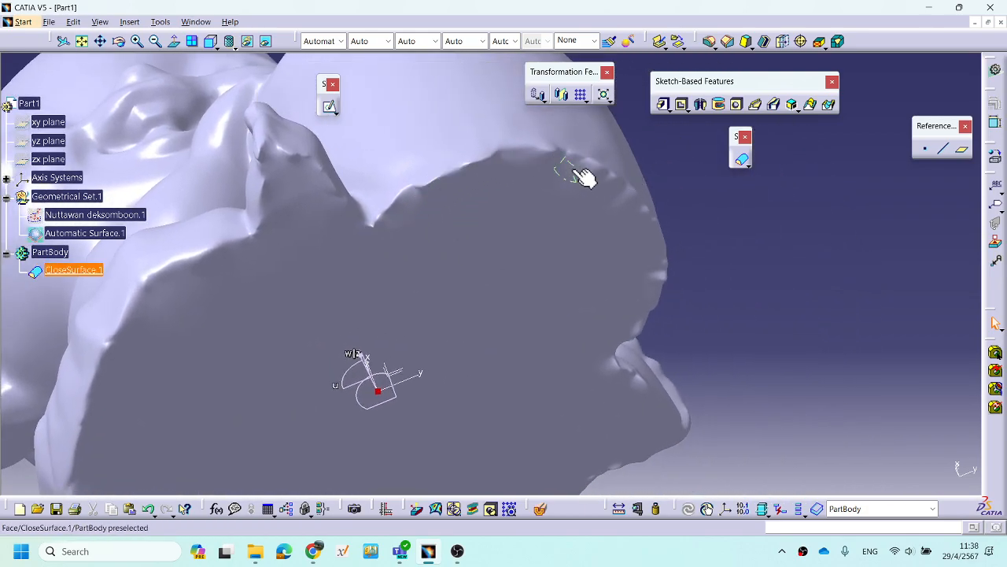
pyautogui.moveTo(679, 257); pyautogui.dragTo(409, 247, button='middle')
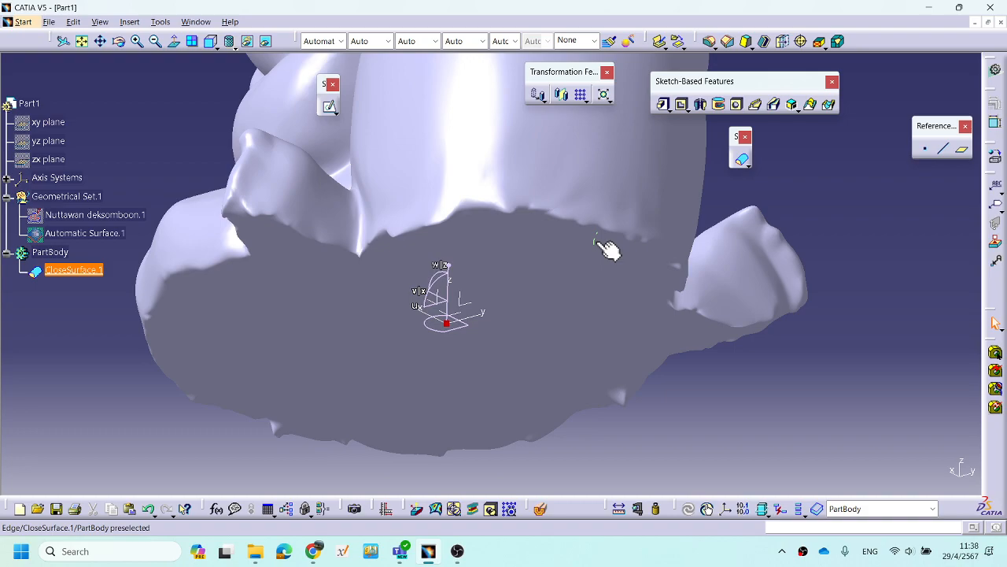
pyautogui.moveTo(488, 184); pyautogui.dragTo(496, 315, button='middle')
pyautogui.moveTo(466, 398); pyautogui.dragTo(508, 386, button='middle')
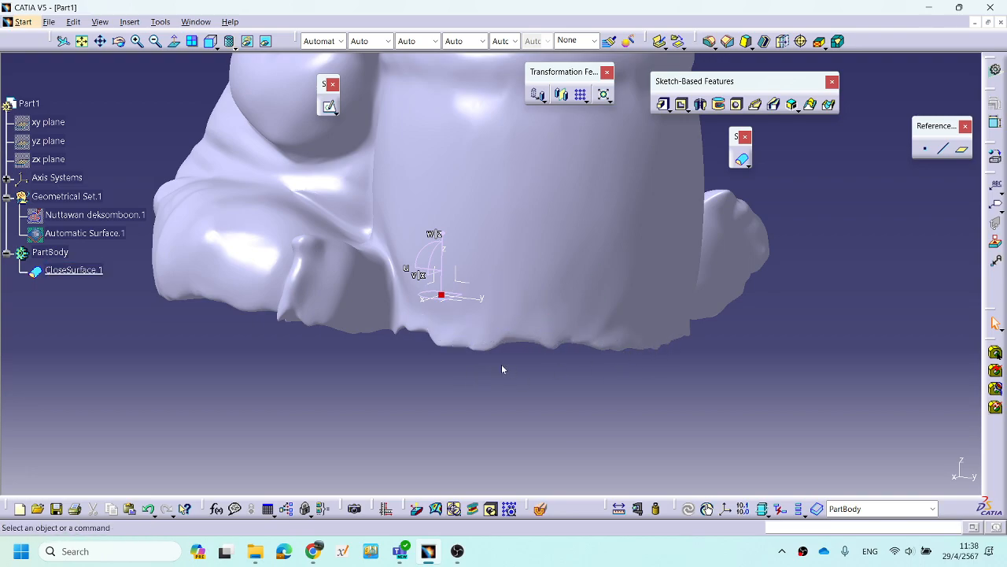
pyautogui.moveTo(322, 349); pyautogui.dragTo(567, 299, button='middle')
pyautogui.click(596, 278)
pyautogui.moveTo(433, 324); pyautogui.dragTo(624, 281, button='middle')
pyautogui.moveTo(622, 292); pyautogui.dragTo(617, 285, button='middle')
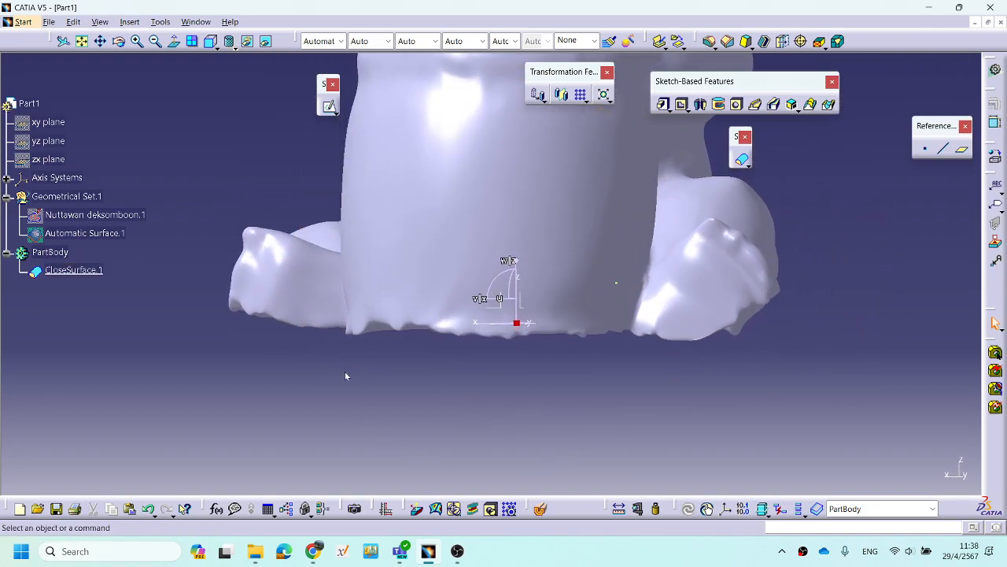
pyautogui.moveTo(437, 374); pyautogui.dragTo(617, 434, button='middle')
pyautogui.click(712, 558)
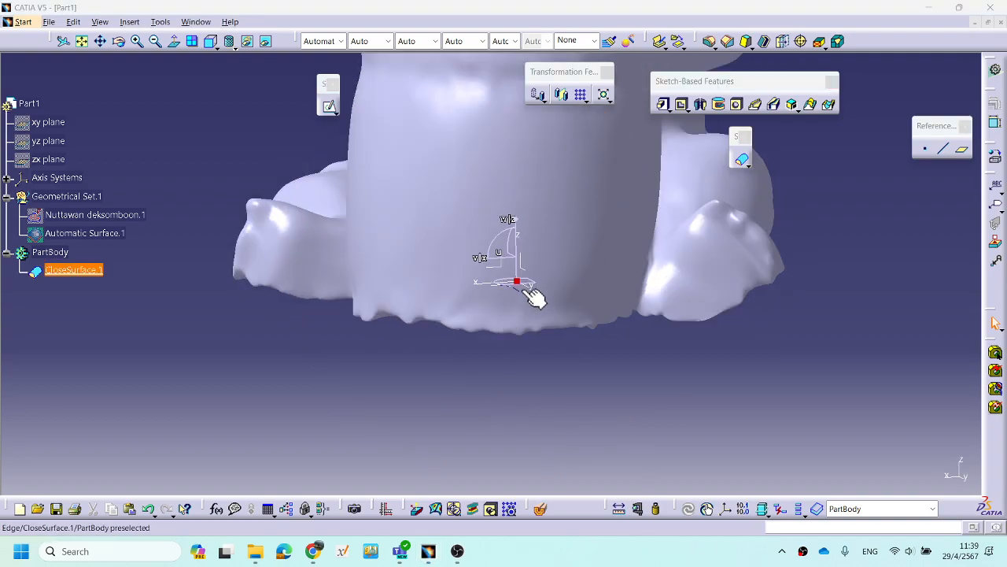
# Detach the compass from the figurine, reset it to its default place, and shift the Reference Elements toolbar clear of it.
pyautogui.moveTo(520, 285); pyautogui.dragTo(957, 470)
pyautogui.moveTo(805, 218); pyautogui.dragTo(863, 196, button='middle')
pyautogui.moveTo(839, 366); pyautogui.dragTo(693, 344, button='middle')
pyautogui.moveTo(893, 302); pyautogui.dragTo(918, 35, button='middle')
pyautogui.moveTo(929, 124); pyautogui.dragTo(957, 169)
pyautogui.moveTo(917, 124); pyautogui.dragTo(900, 287)
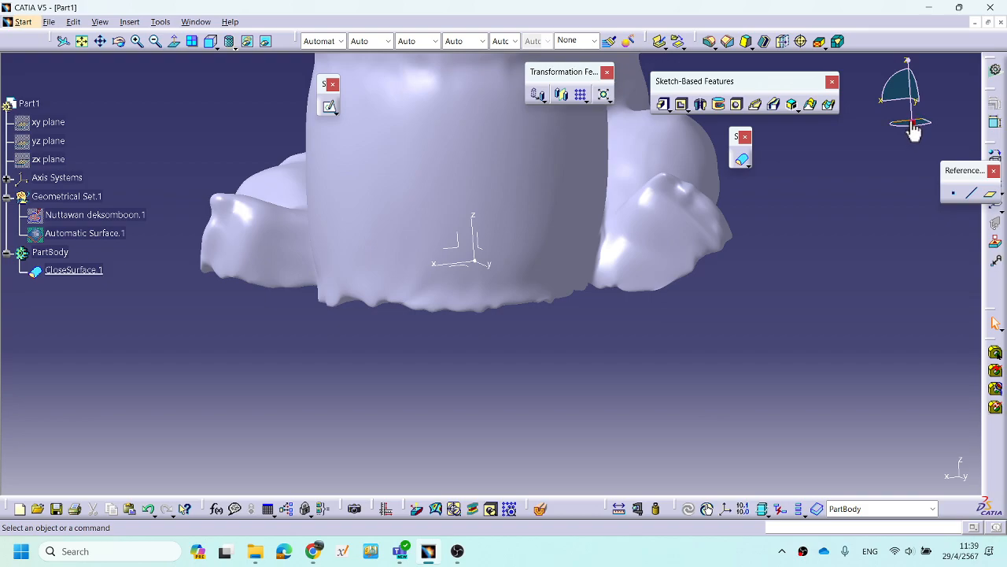
pyautogui.moveTo(913, 127); pyautogui.dragTo(474, 262)
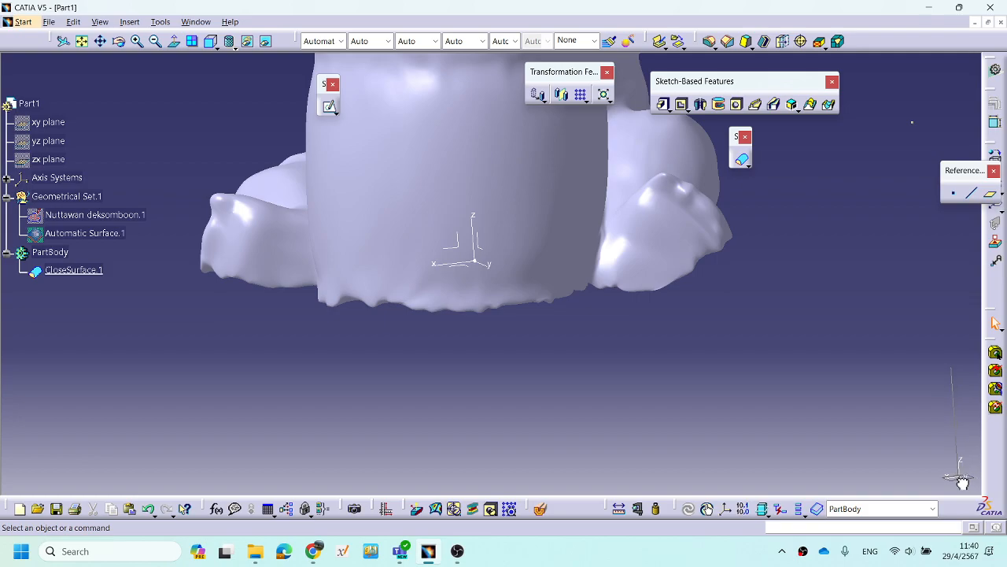
pyautogui.moveTo(960, 479); pyautogui.dragTo(959, 478)
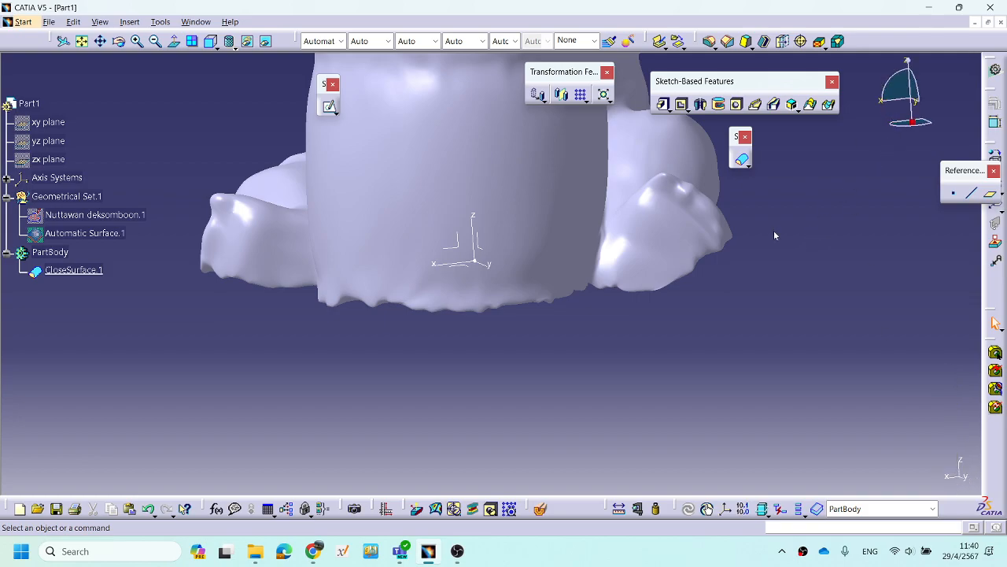
# Define a reference plane offset 2 mm upward from the Absolute Axis System's XY plane.
pyautogui.moveTo(358, 373); pyautogui.dragTo(484, 360, button='middle')
pyautogui.moveTo(632, 358); pyautogui.dragTo(567, 336, button='middle')
pyautogui.moveTo(628, 325); pyautogui.dragTo(636, 375, button='middle')
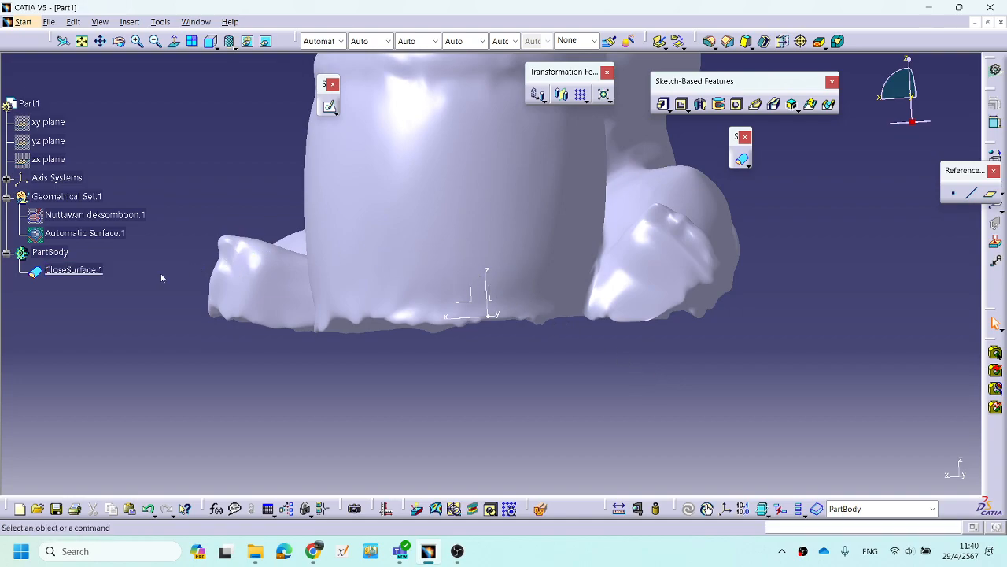
pyautogui.moveTo(405, 375); pyautogui.dragTo(394, 354, button='middle')
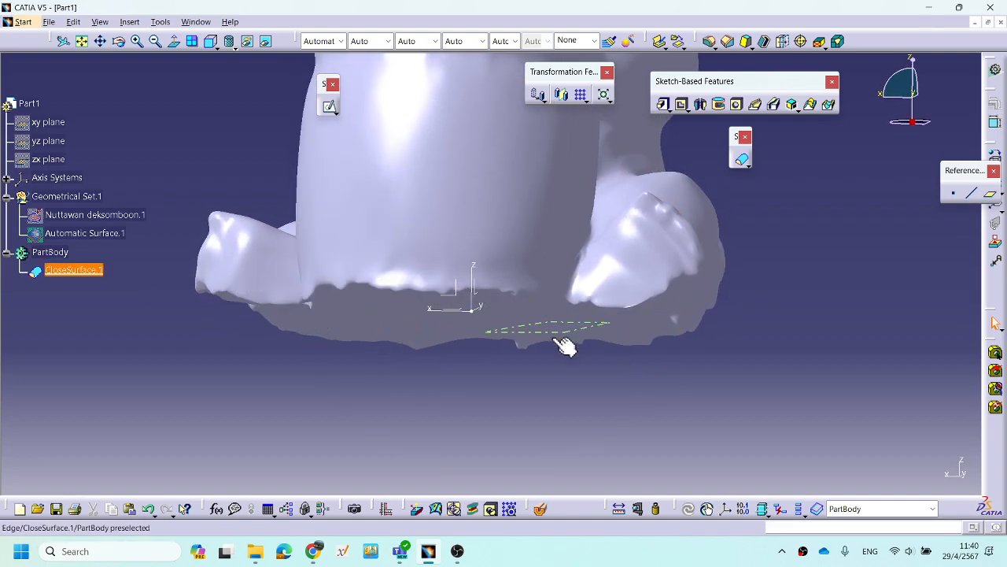
pyautogui.moveTo(445, 393); pyautogui.dragTo(444, 421, button='middle')
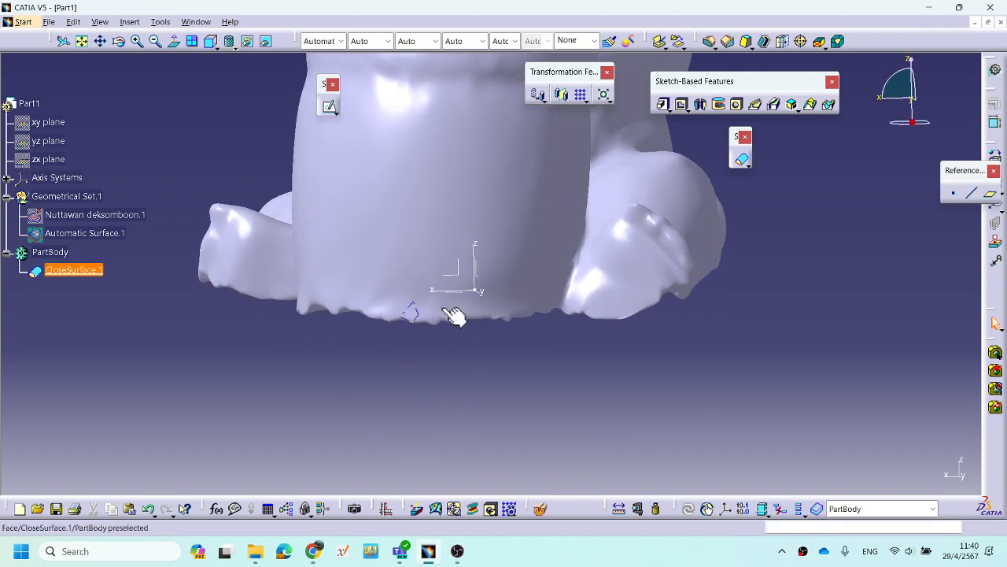
pyautogui.moveTo(421, 345); pyautogui.dragTo(443, 359, button='middle')
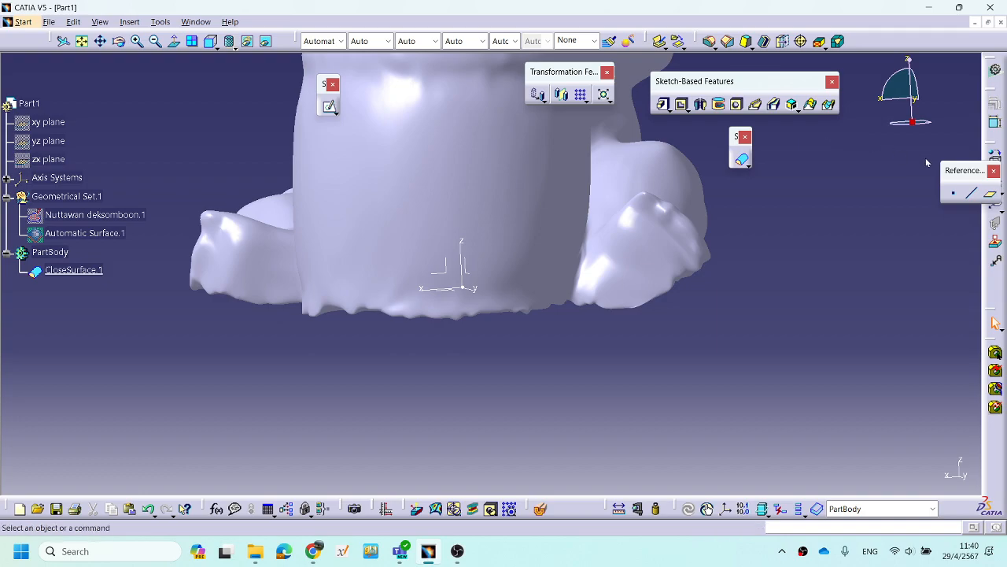
pyautogui.moveTo(958, 174); pyautogui.dragTo(923, 172)
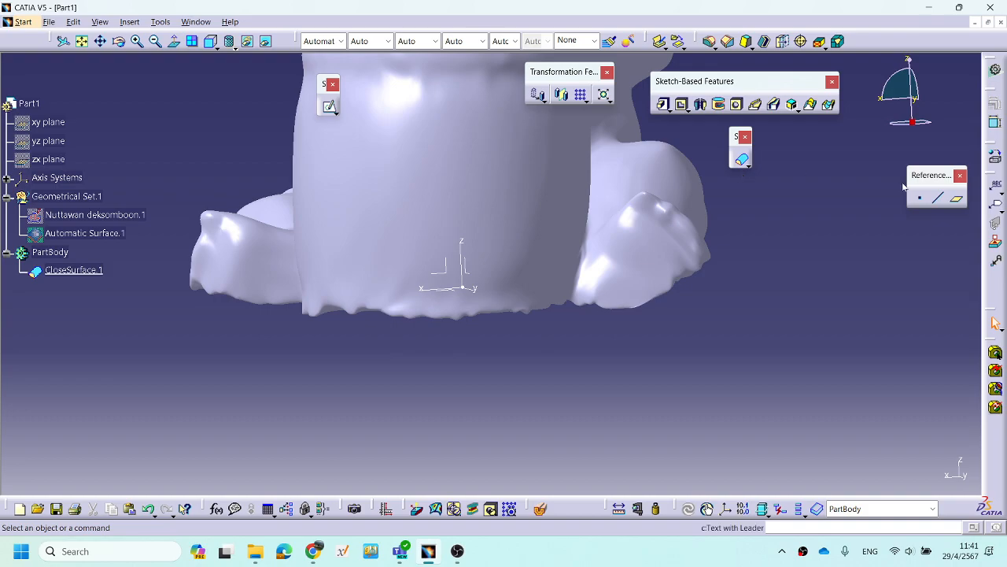
pyautogui.click(748, 165)
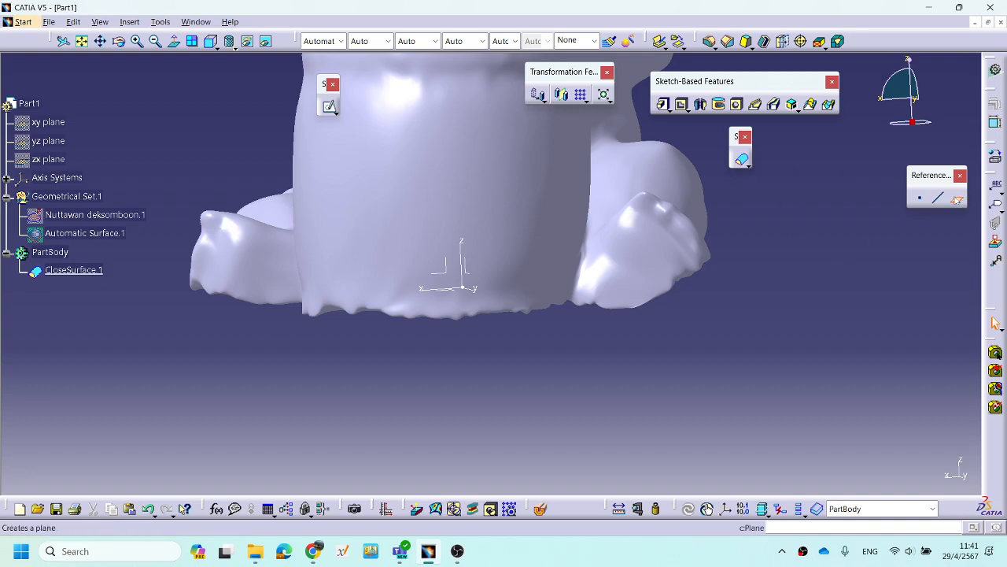
pyautogui.click(957, 198)
pyautogui.moveTo(449, 342); pyautogui.dragTo(708, 177, button='middle')
pyautogui.click(457, 277)
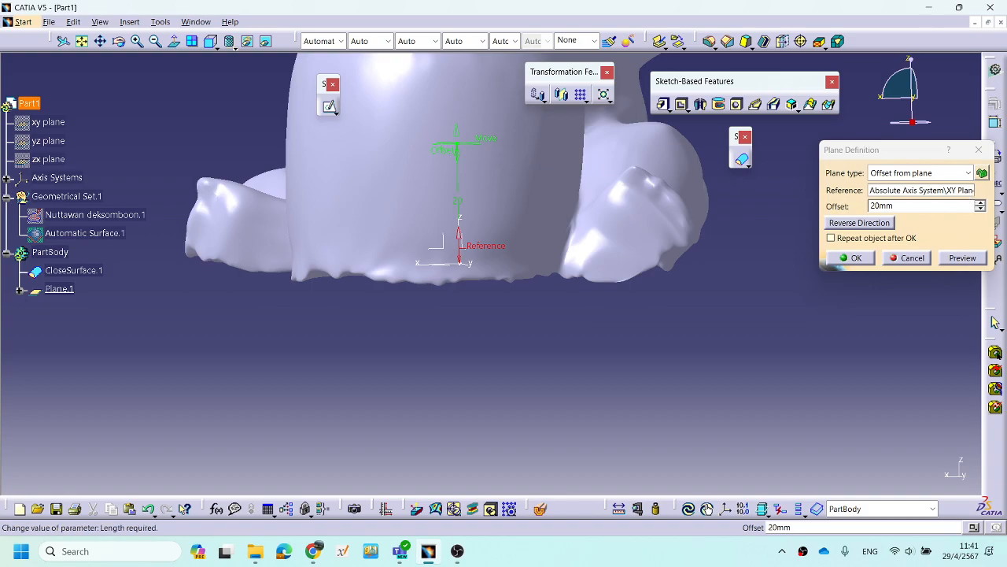
pyautogui.click(981, 209)
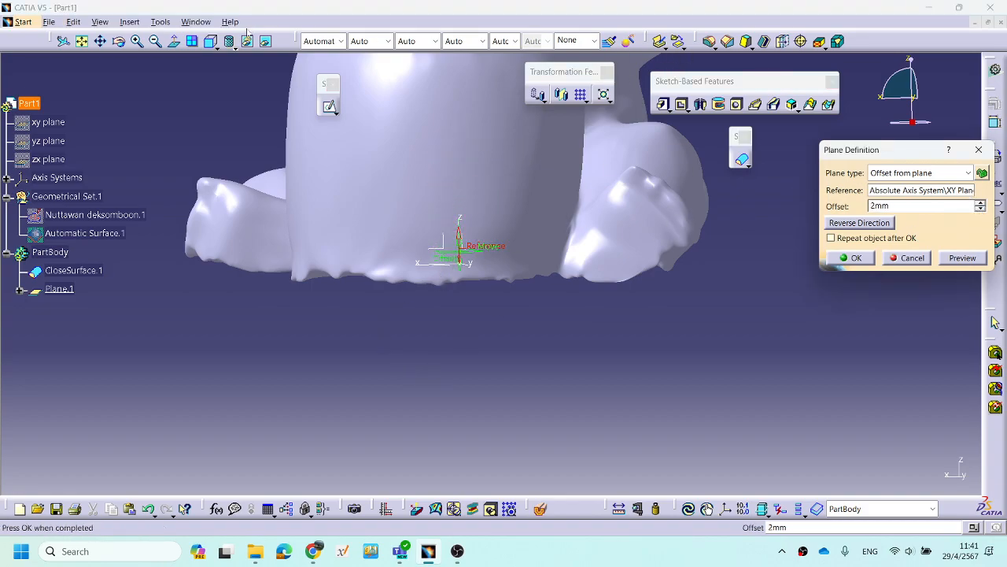
# Set the new plane's offset to 3 mm, check its height in the front view, and create it.
pyautogui.click(215, 45)
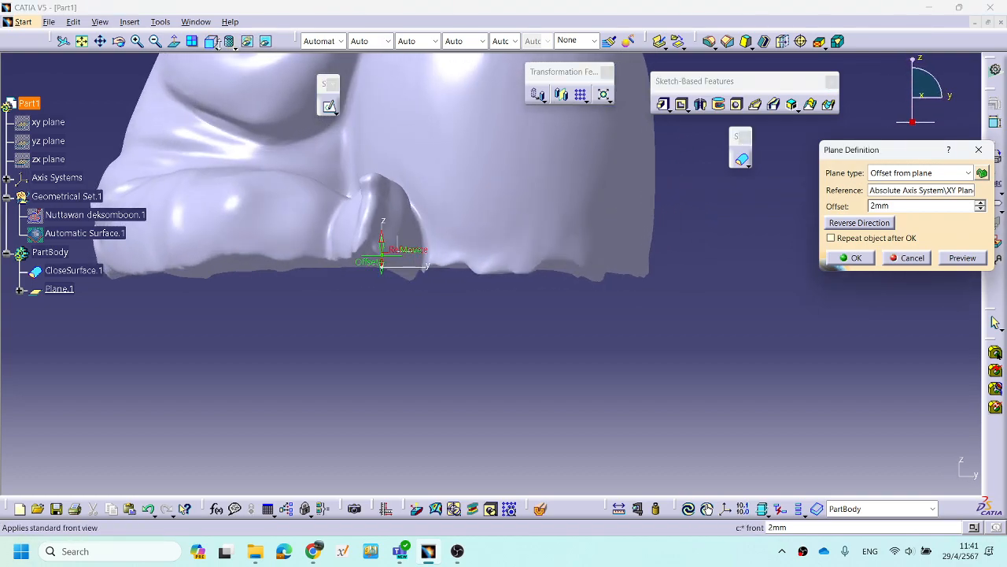
pyautogui.moveTo(540, 266)
pyautogui.mouseDown(button='middle')
pyautogui.moveTo(549, 331)
pyautogui.moveTo(532, 239)
pyautogui.moveTo(550, 294)
pyautogui.moveTo(555, 246)
pyautogui.mouseUp(button='middle')
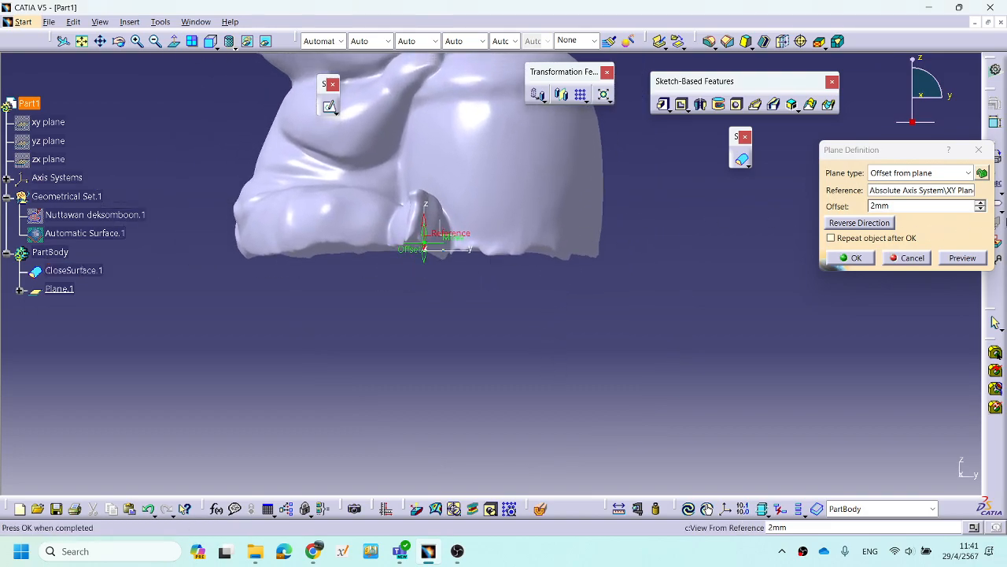
pyautogui.click(980, 203)
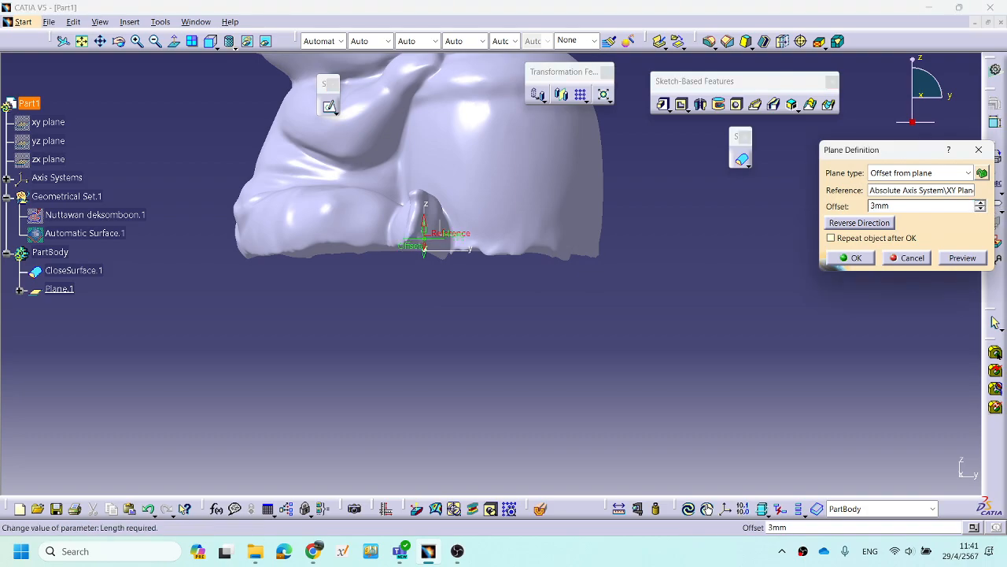
pyautogui.moveTo(418, 301); pyautogui.dragTo(417, 264, button='middle')
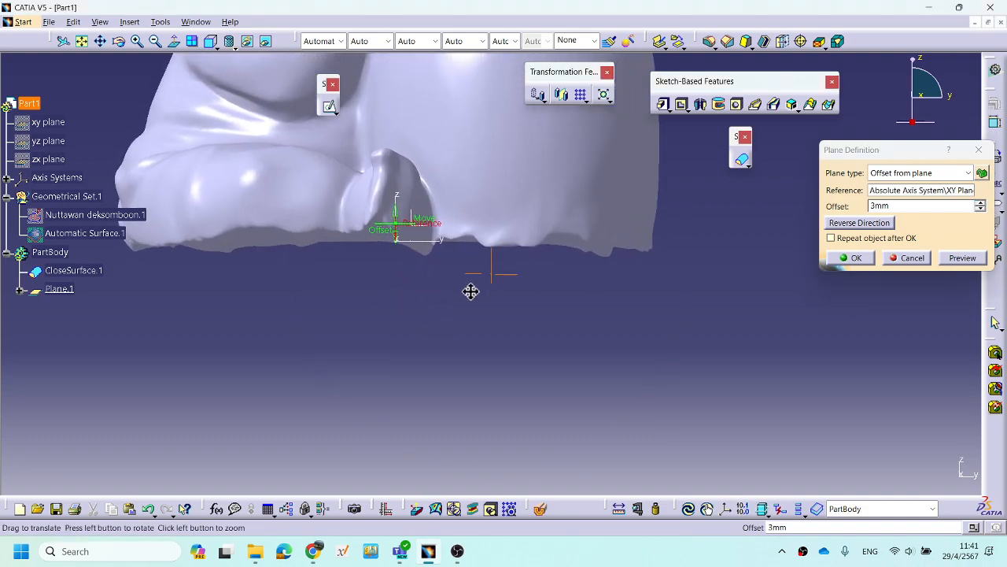
pyautogui.moveTo(461, 289); pyautogui.dragTo(561, 332, button='middle')
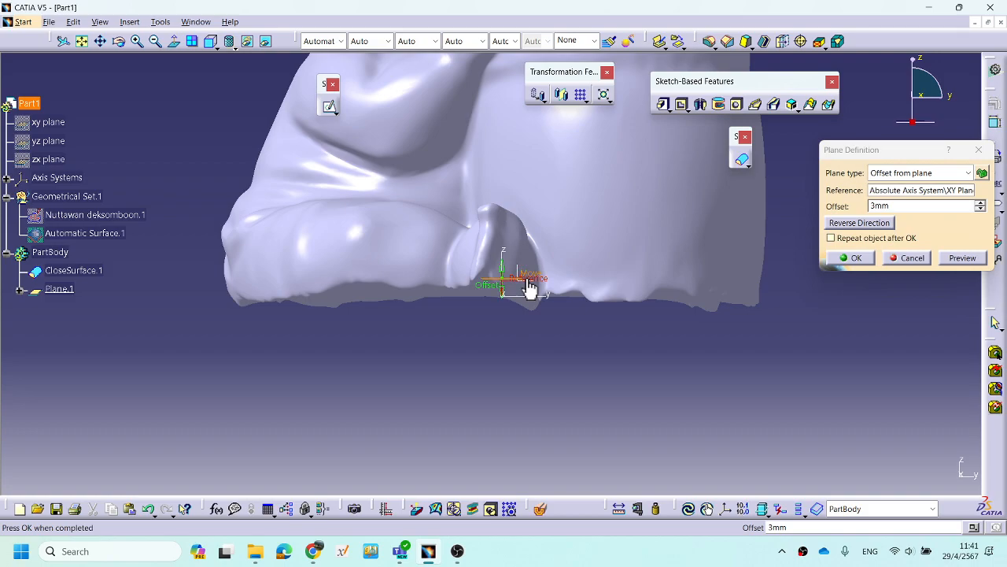
pyautogui.moveTo(456, 241); pyautogui.dragTo(543, 355, button='middle')
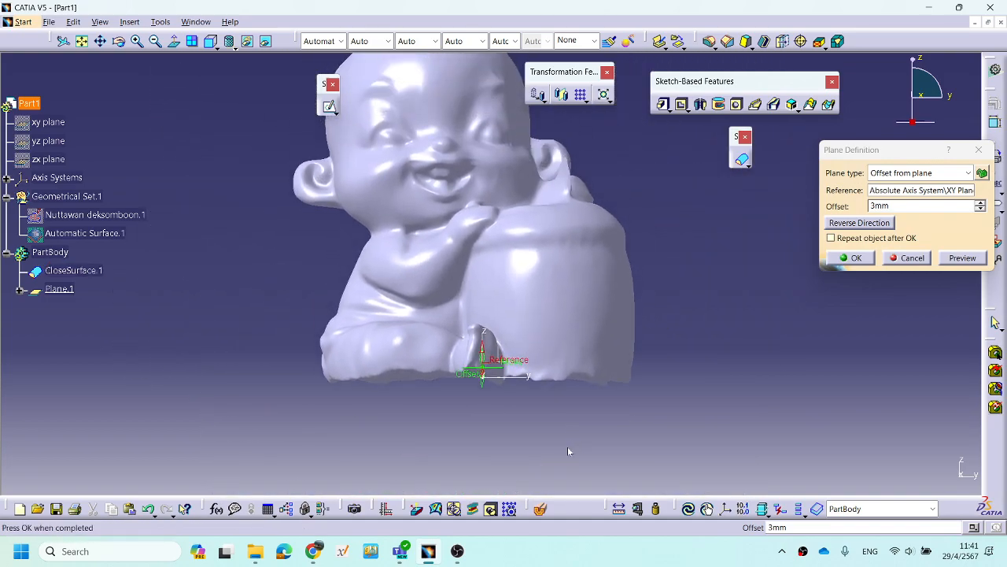
pyautogui.moveTo(587, 445); pyautogui.dragTo(585, 435, button='middle')
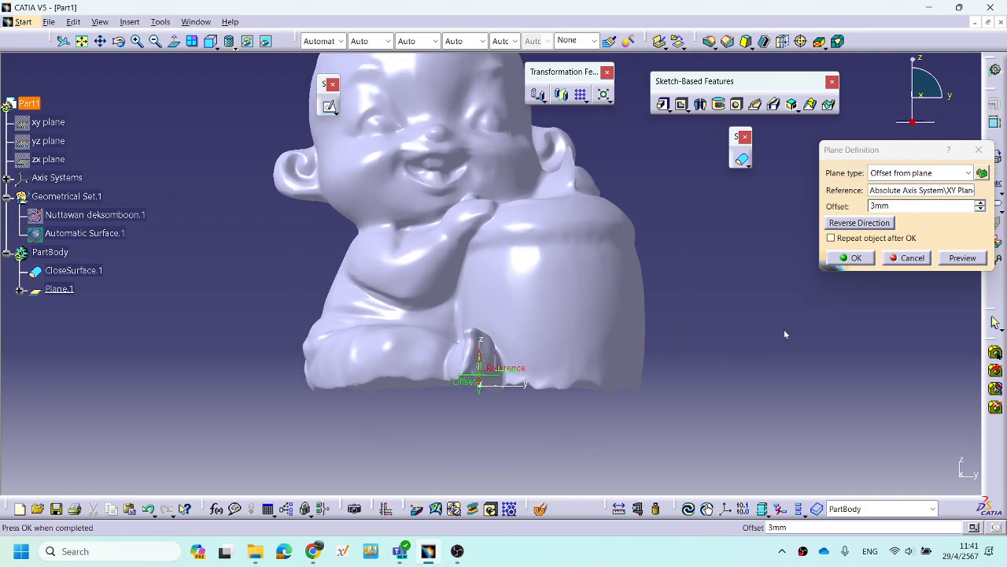
pyautogui.click(982, 261)
pyautogui.click(857, 258)
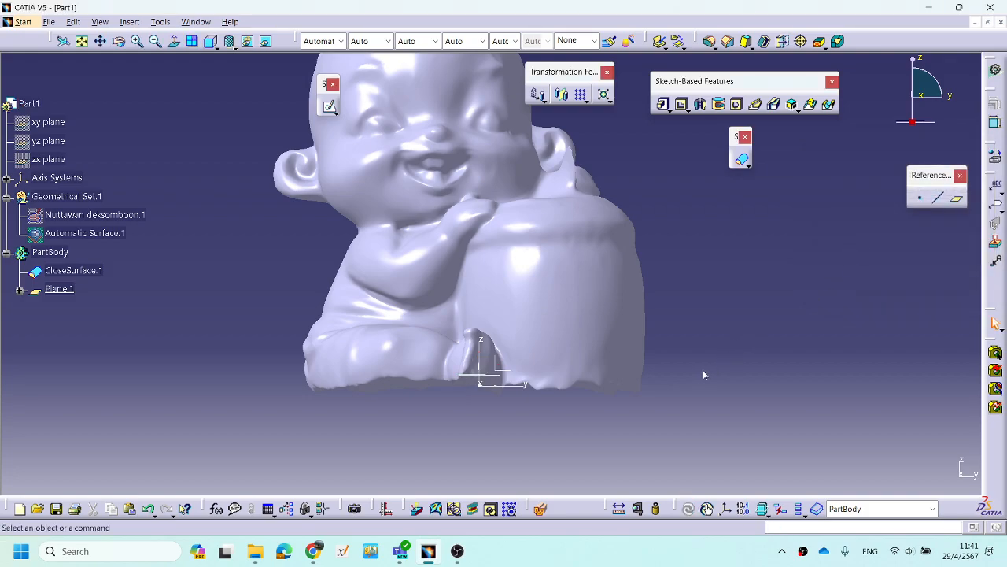
# Split the figurine solid with the offset plane, keeping the part above it and no extrapolation.
pyautogui.moveTo(703, 370); pyautogui.dragTo(715, 308, button='middle')
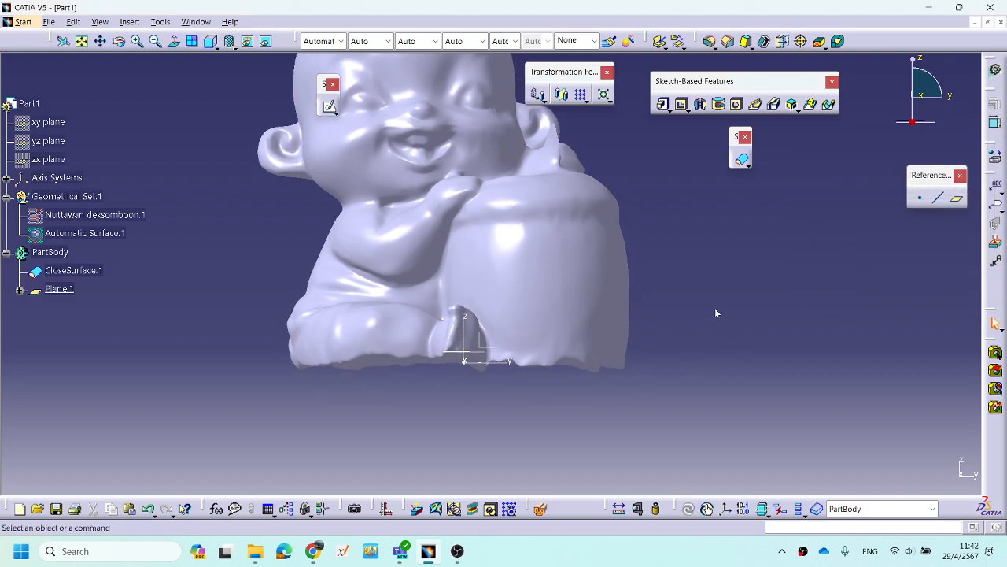
pyautogui.click(748, 164)
pyautogui.click(766, 180)
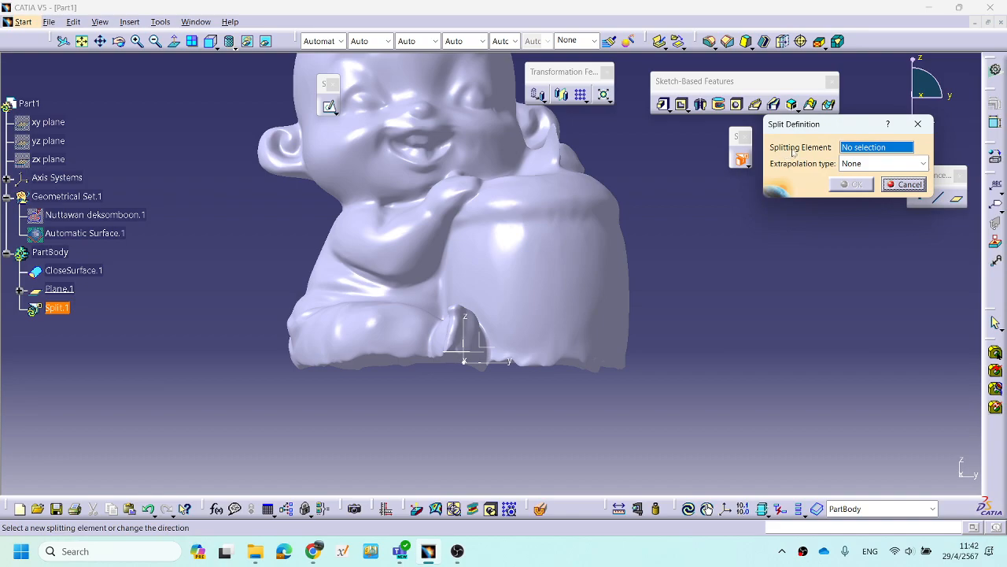
pyautogui.click(460, 358)
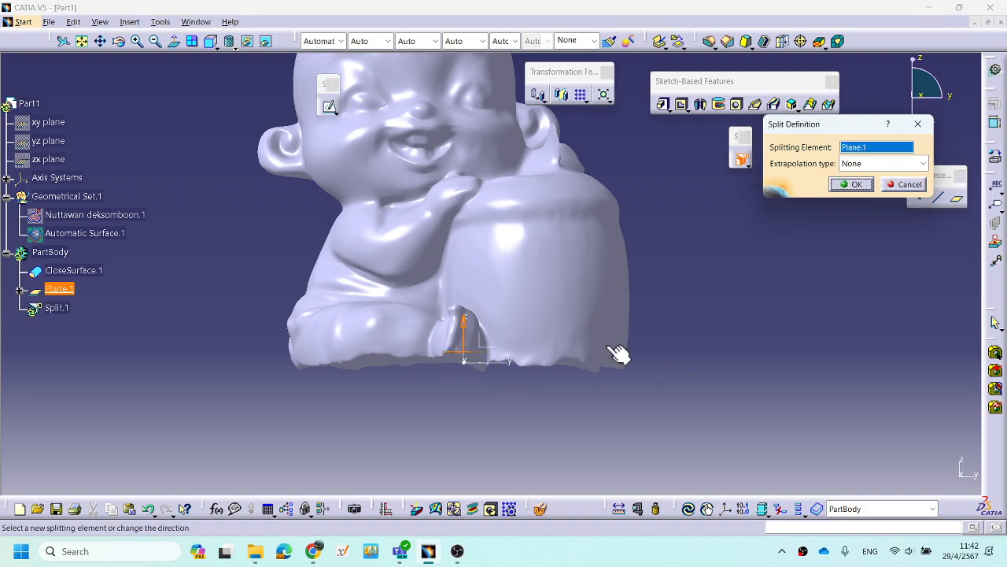
pyautogui.moveTo(645, 353); pyautogui.dragTo(569, 340, button='middle')
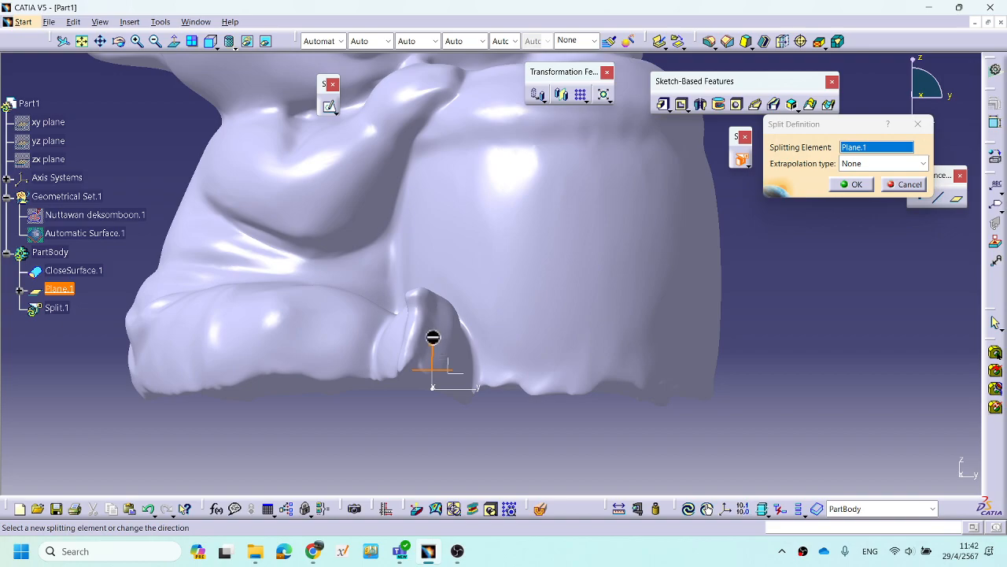
pyautogui.moveTo(497, 210); pyautogui.dragTo(455, 362, button='middle')
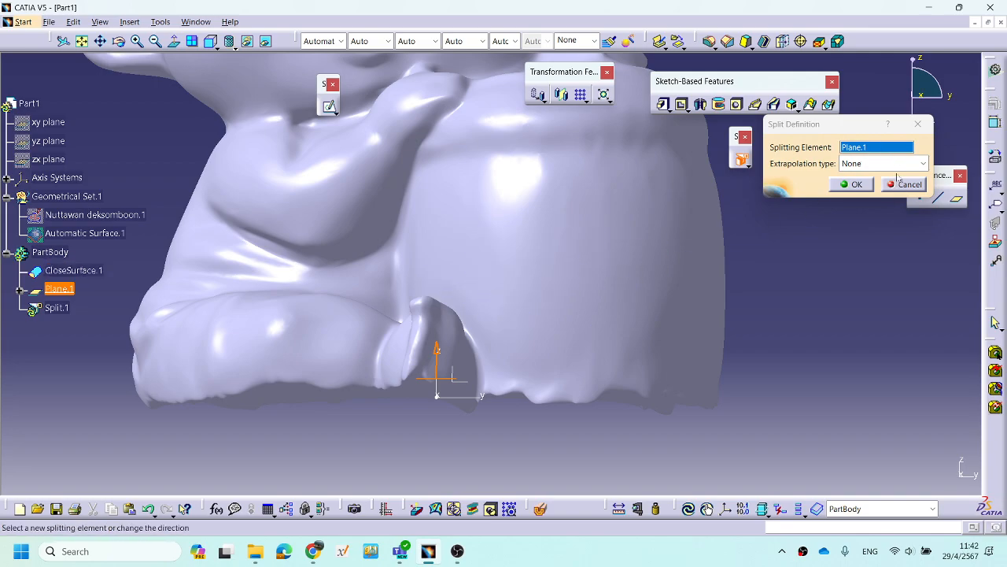
pyautogui.click(864, 188)
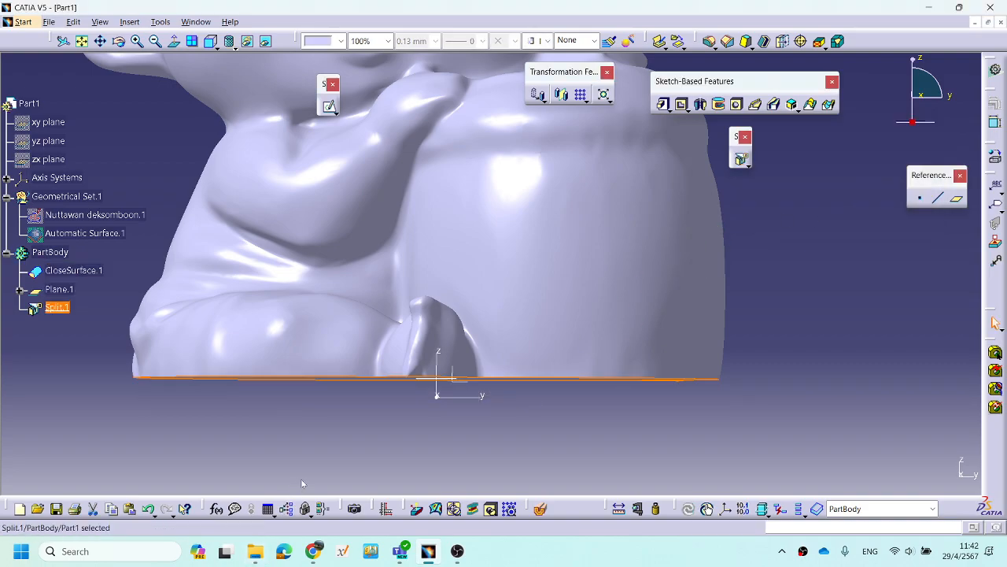
pyautogui.click(359, 442)
# Change the base-trimming plane's offset from the XY plane to 4 mm, checking the figurine's underside before applying it.
pyautogui.moveTo(359, 442); pyautogui.dragTo(378, 374, button='middle')
pyautogui.click(60, 289)
pyautogui.doubleClick(59, 289)
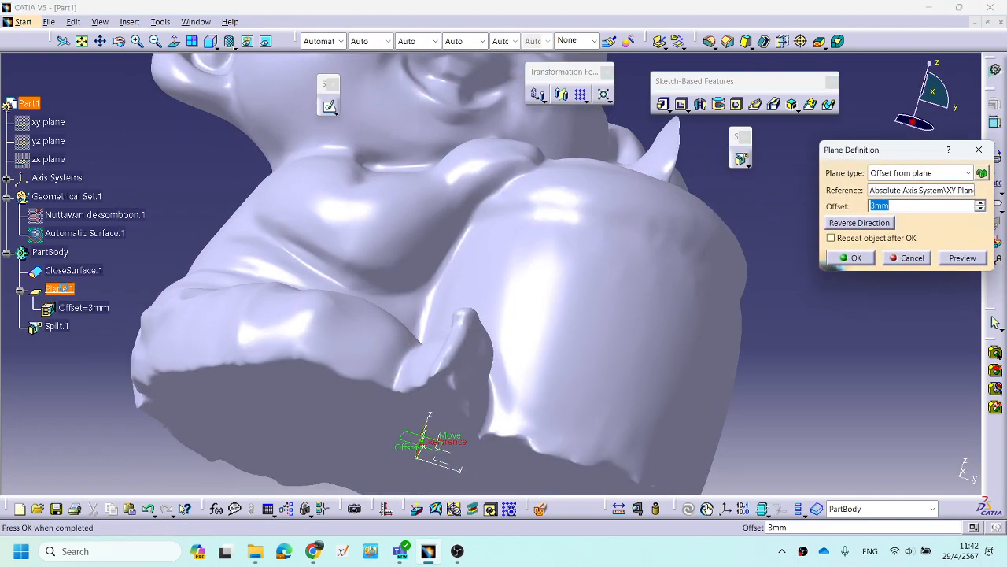
pyautogui.moveTo(402, 335); pyautogui.dragTo(405, 347, button='middle')
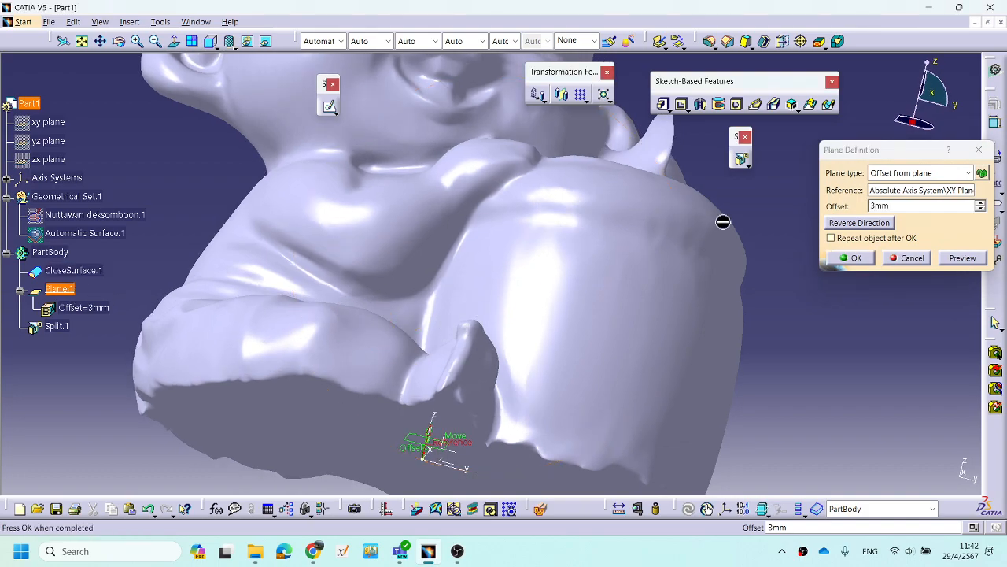
pyautogui.click(980, 203)
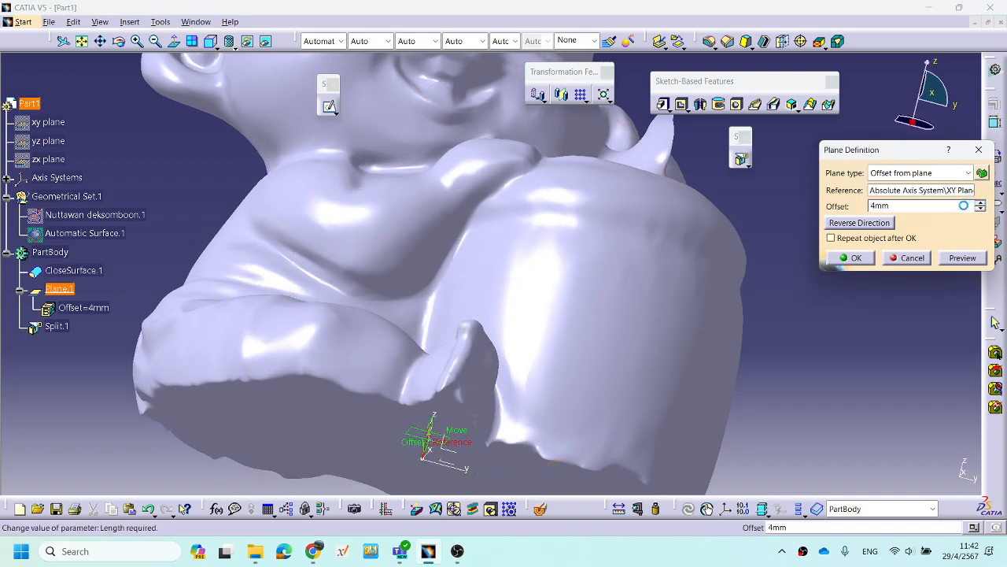
pyautogui.click(962, 259)
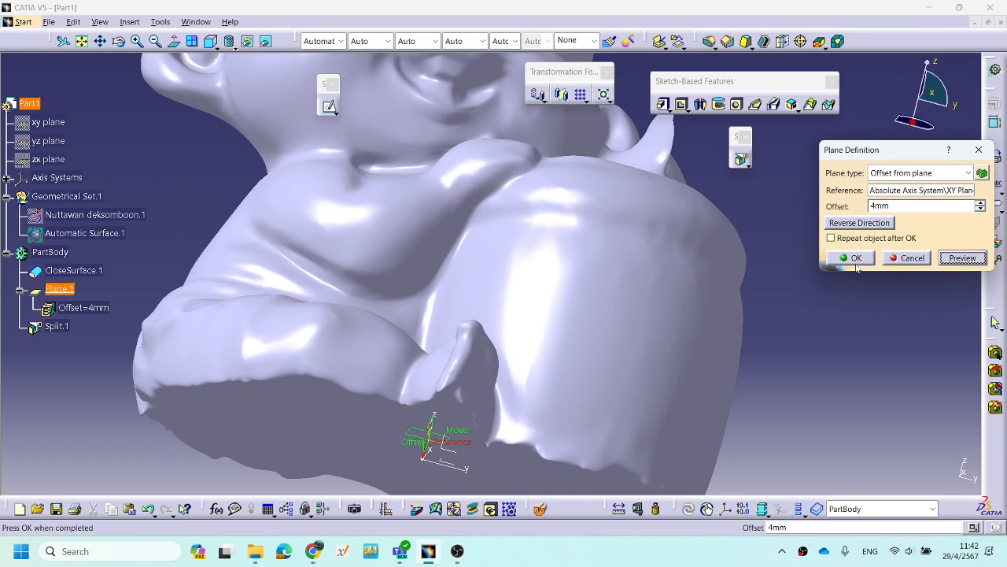
pyautogui.moveTo(571, 355); pyautogui.dragTo(551, 260, button='middle')
pyautogui.click(962, 259)
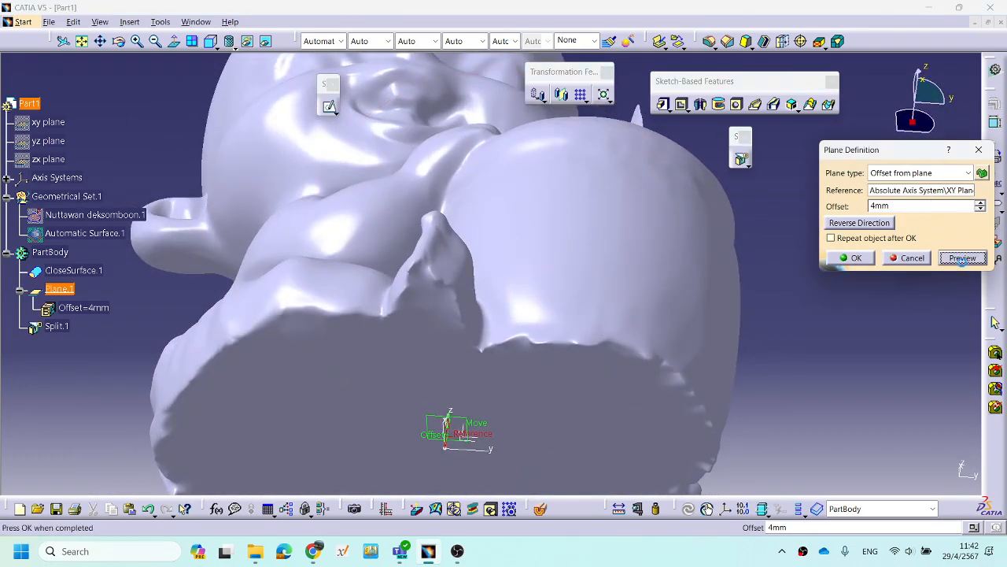
pyautogui.click(856, 259)
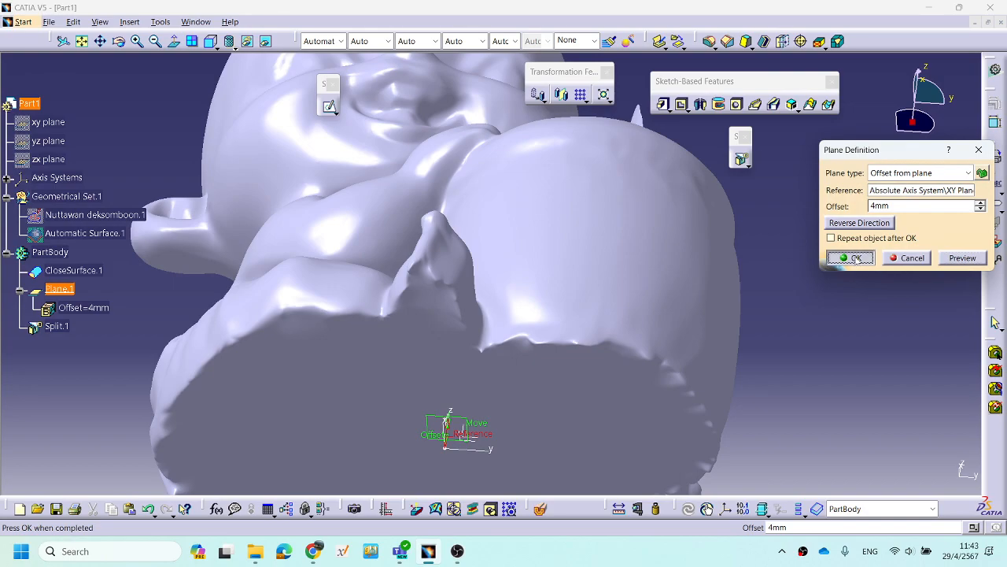
# Examine the figurine's trimmed base from below and edge-on to check that the cut is flat all around.
pyautogui.moveTo(504, 338); pyautogui.dragTo(512, 118, button='middle')
pyautogui.moveTo(558, 234); pyautogui.dragTo(540, 126, button='middle')
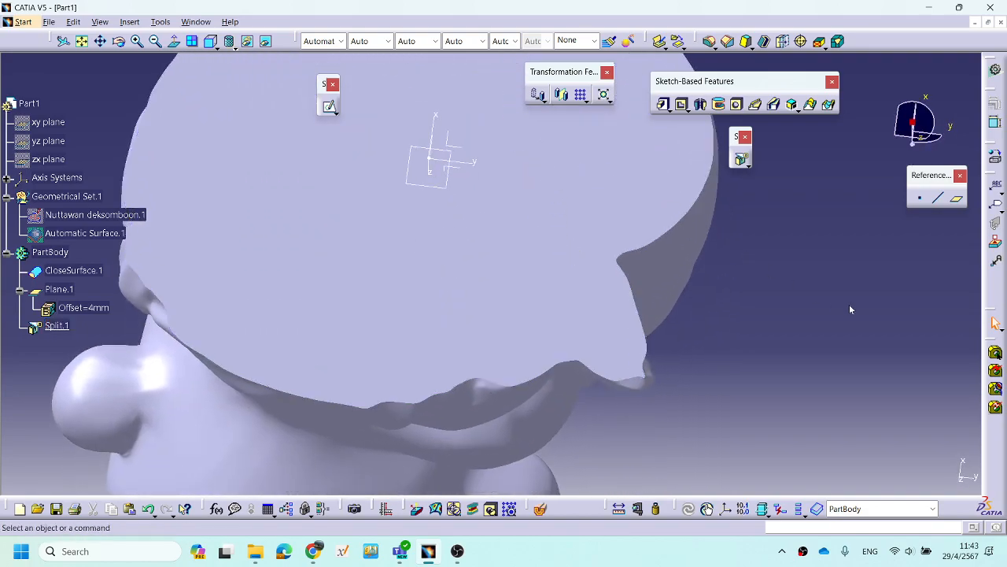
pyautogui.moveTo(586, 221); pyautogui.dragTo(616, 333, button='middle')
pyautogui.moveTo(501, 384); pyautogui.dragTo(569, 317, button='middle')
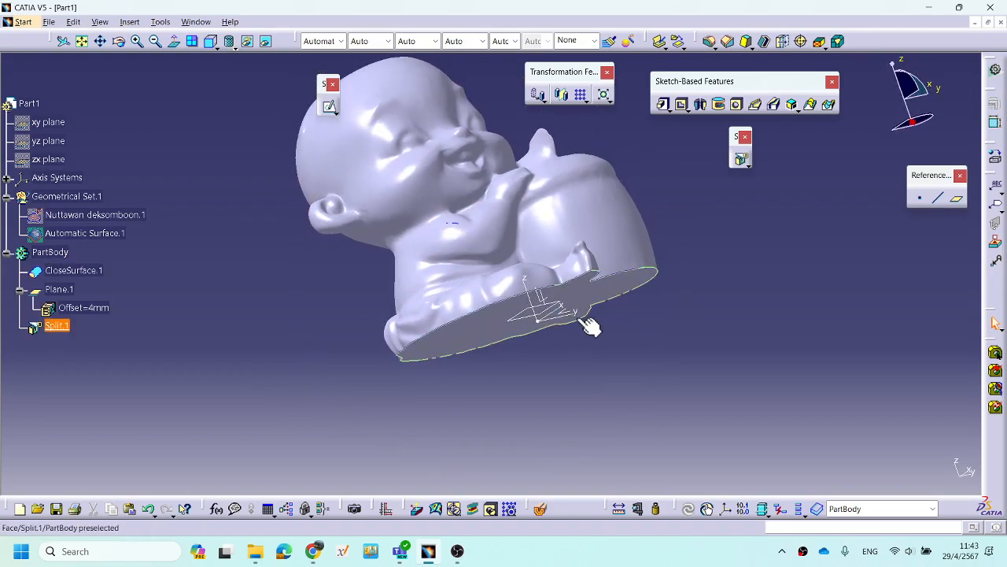
pyautogui.moveTo(333, 353); pyautogui.dragTo(440, 267, button='middle')
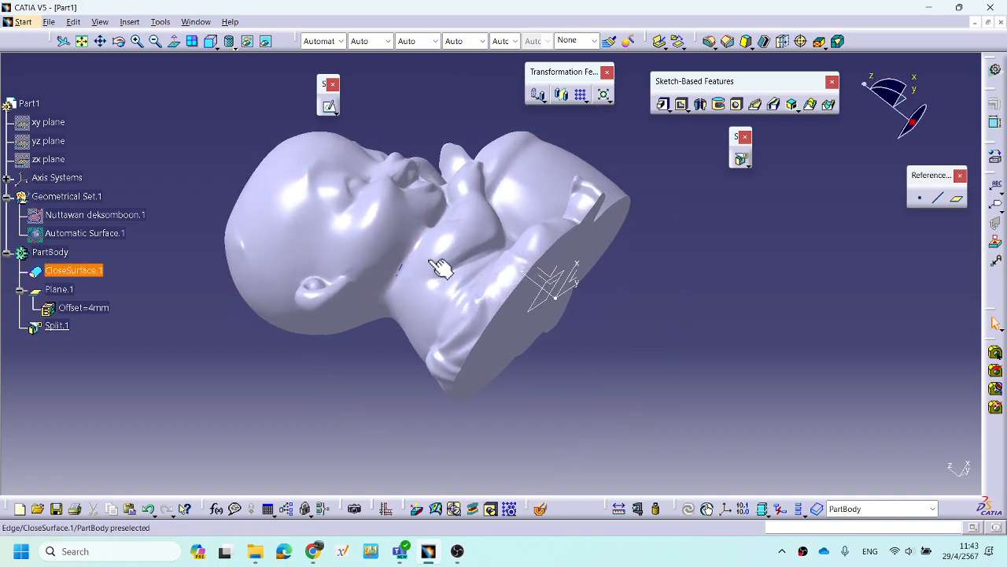
pyautogui.moveTo(551, 292); pyautogui.dragTo(583, 312, button='middle')
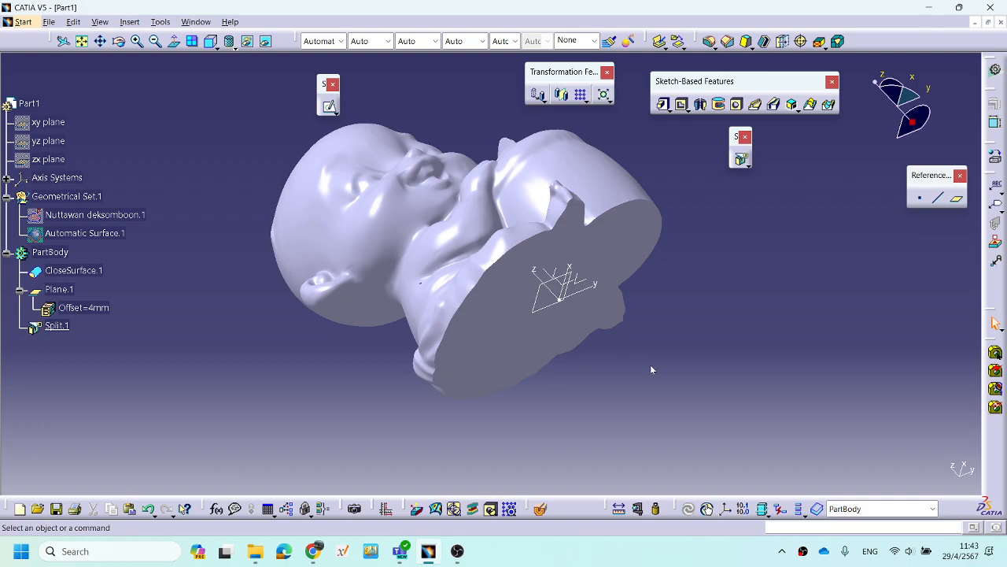
pyautogui.moveTo(641, 368); pyautogui.dragTo(433, 321, button='middle')
pyautogui.moveTo(648, 200); pyautogui.dragTo(632, 292, button='middle')
pyautogui.moveTo(542, 316); pyautogui.dragTo(537, 322, button='middle')
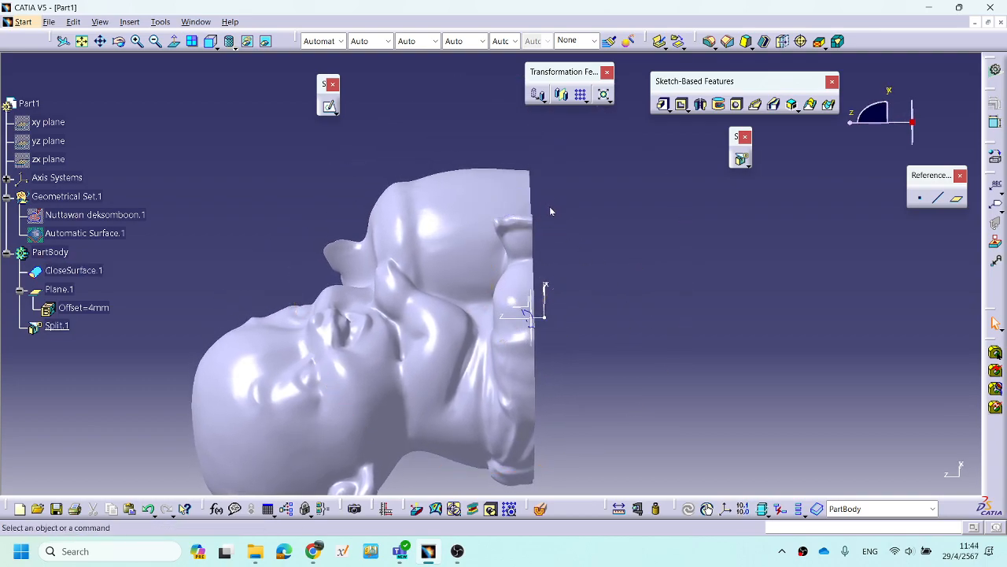
pyautogui.moveTo(651, 272); pyautogui.dragTo(645, 269, button='middle')
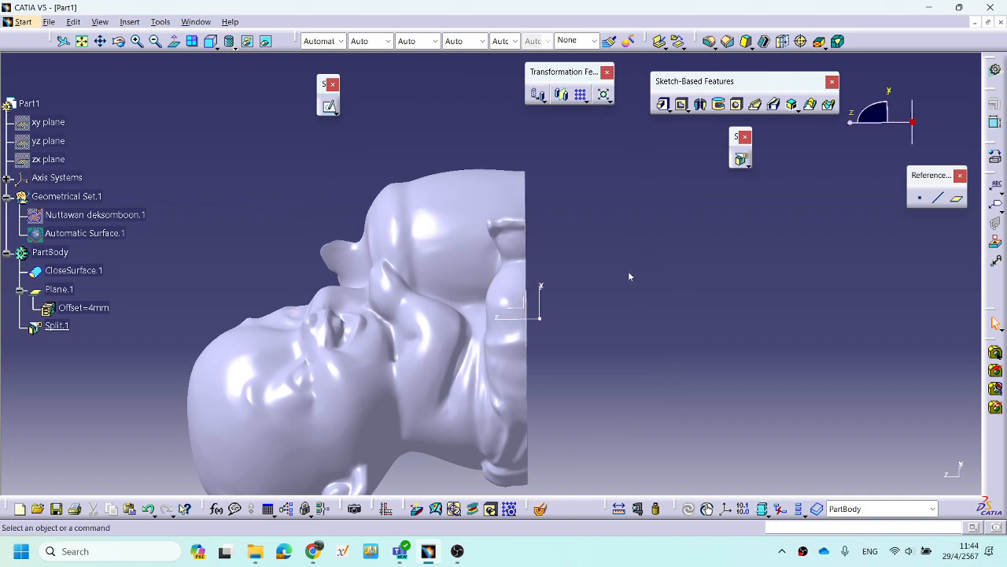
pyautogui.moveTo(627, 398); pyautogui.dragTo(625, 348, button='middle')
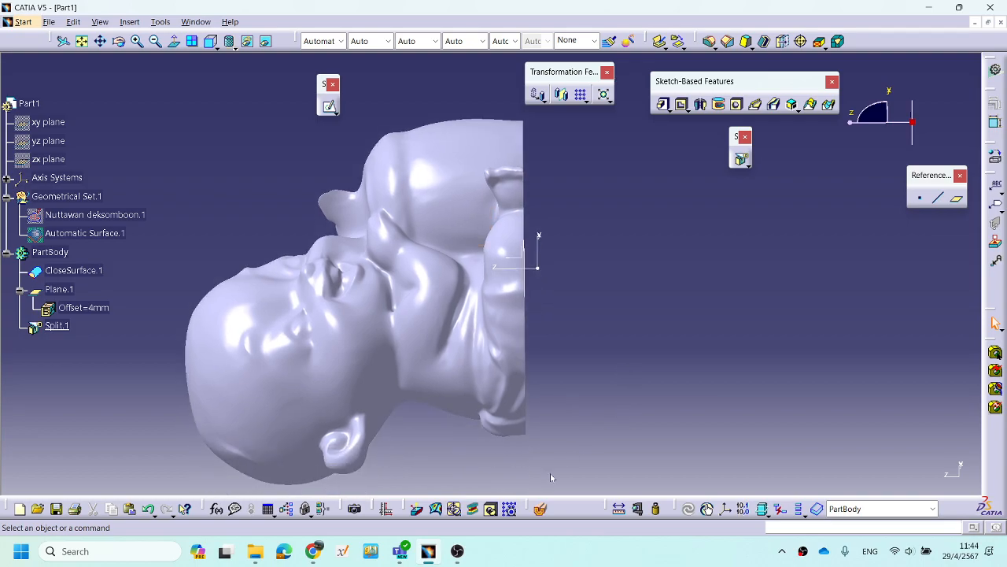
# Switch to Chrome and review the image results for "cutting tool milling" and "draft shape machining and cutting tool".
pyautogui.click(312, 551)
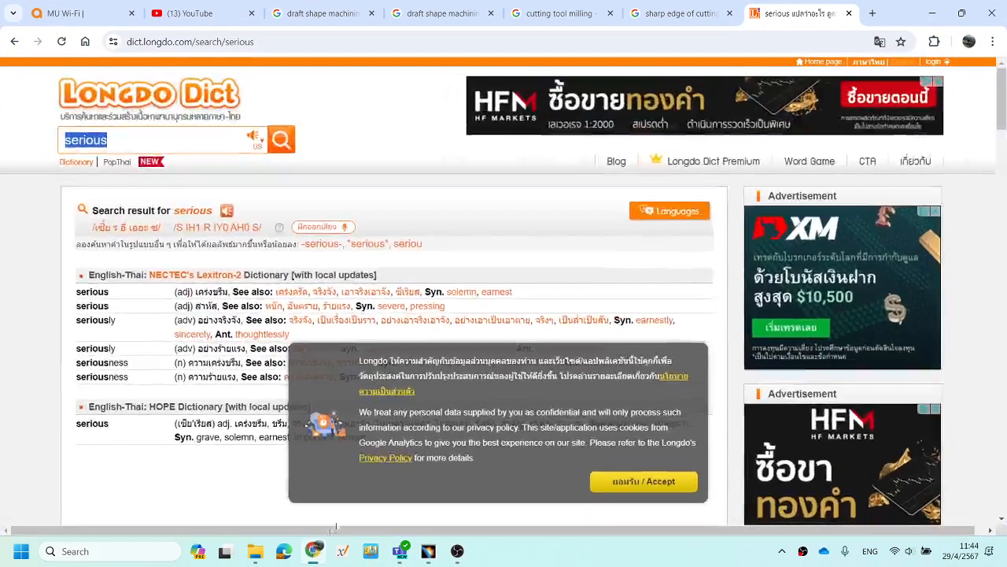
pyautogui.click(671, 14)
pyautogui.click(561, 14)
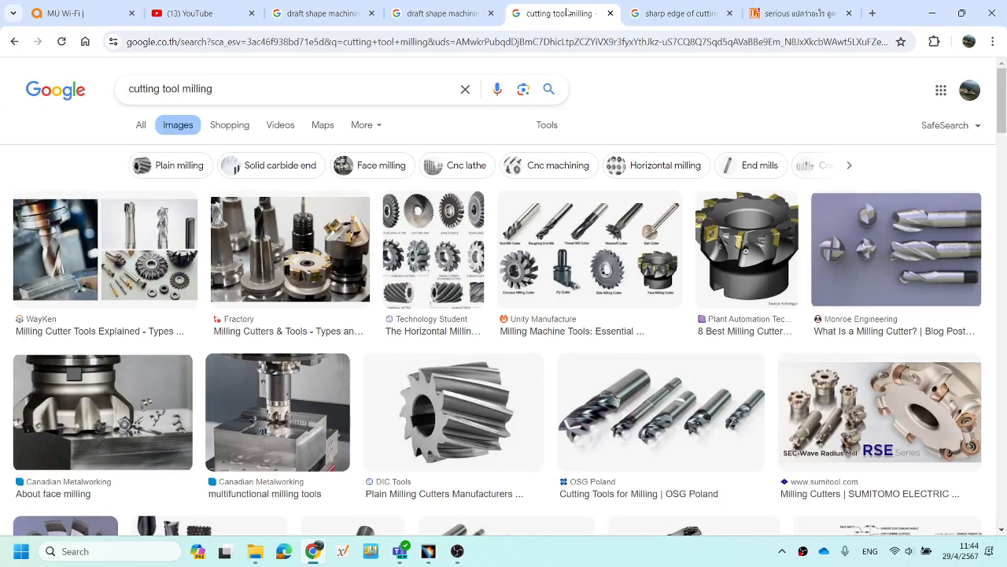
pyautogui.click(452, 14)
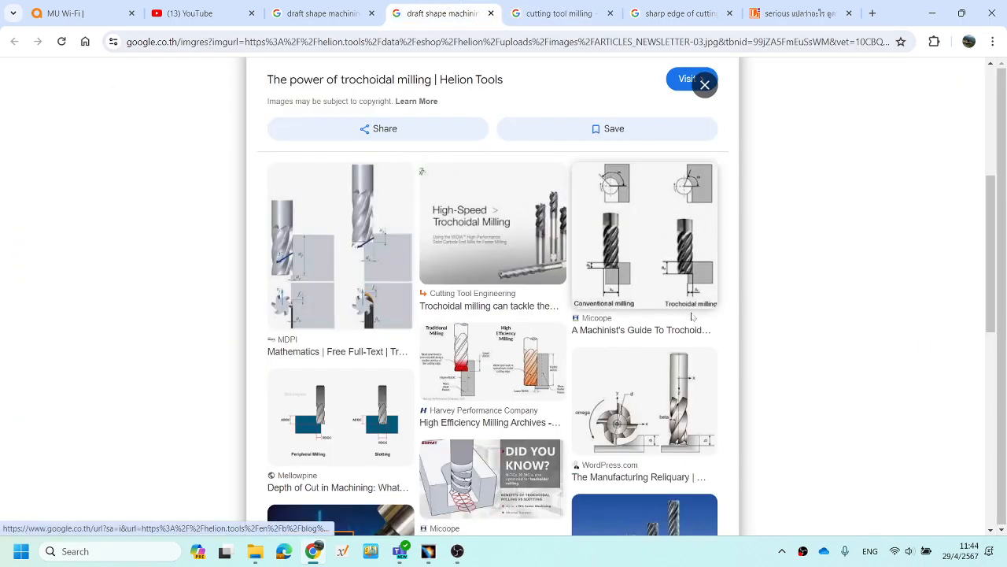
pyautogui.scroll(1, 369, 304)
pyautogui.scroll(-1, 369, 304)
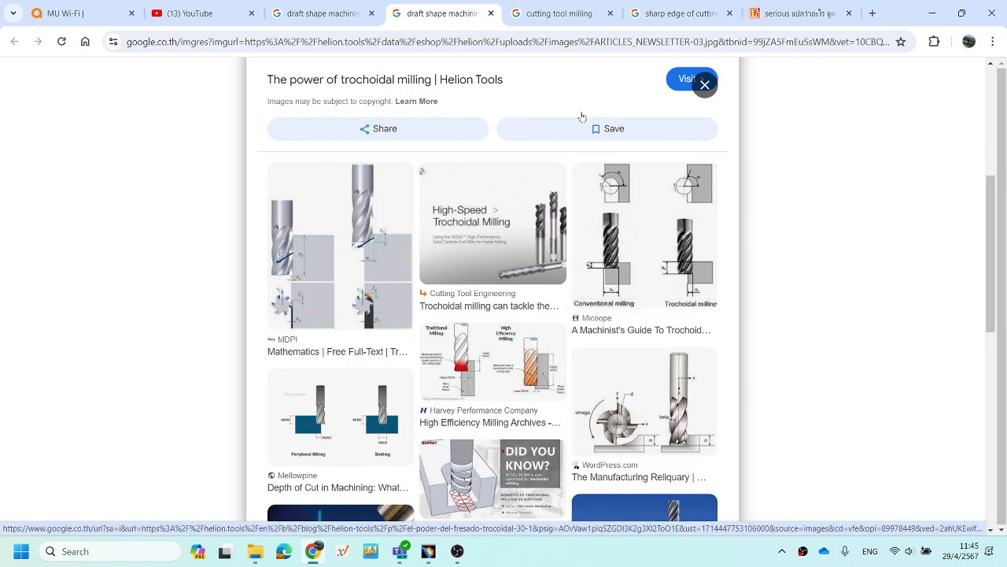
pyautogui.click(308, 14)
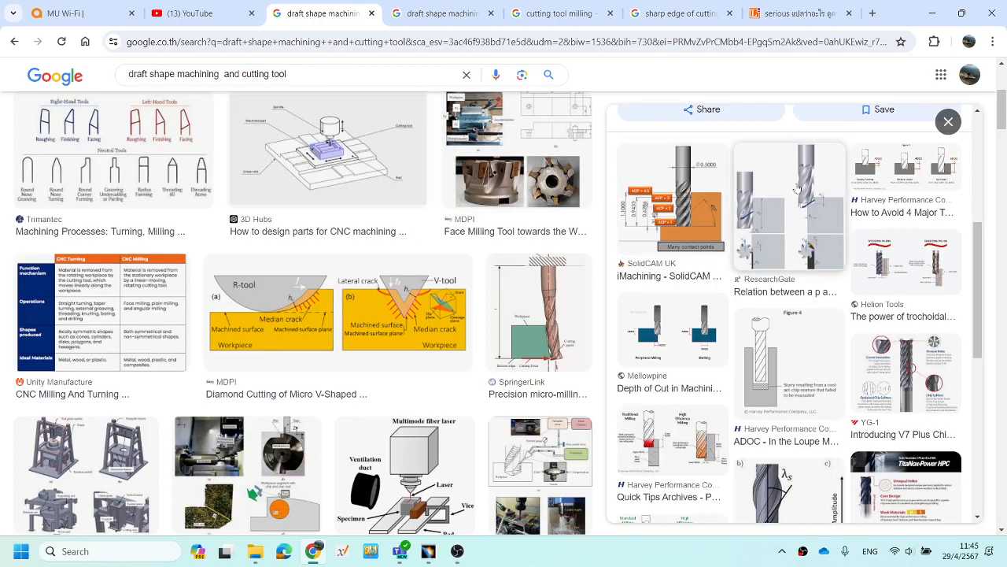
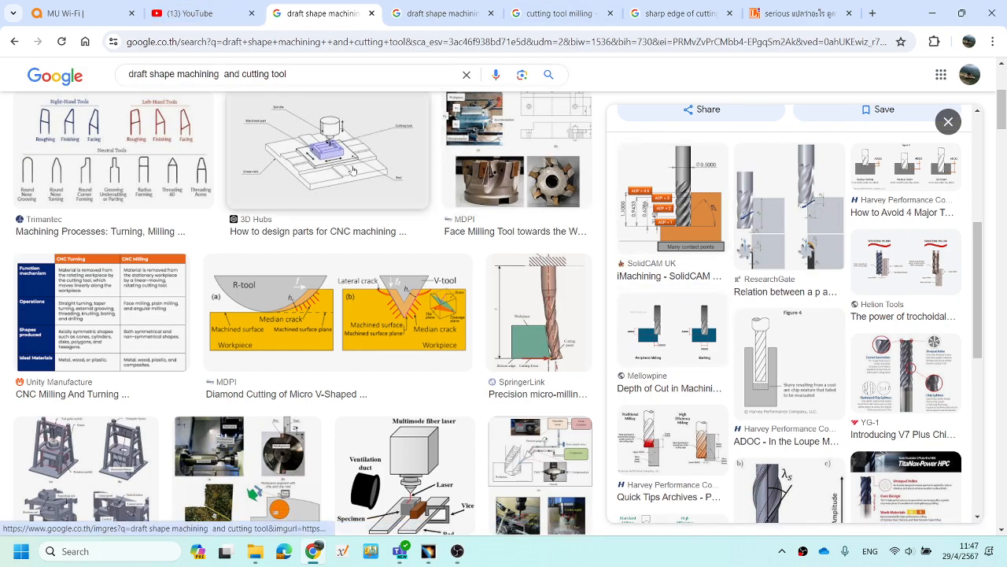
# Return to CATIA and inspect the figurine's sides and lower edge relative to the flat base and the Z direction.
pyautogui.moveTo(428, 557)
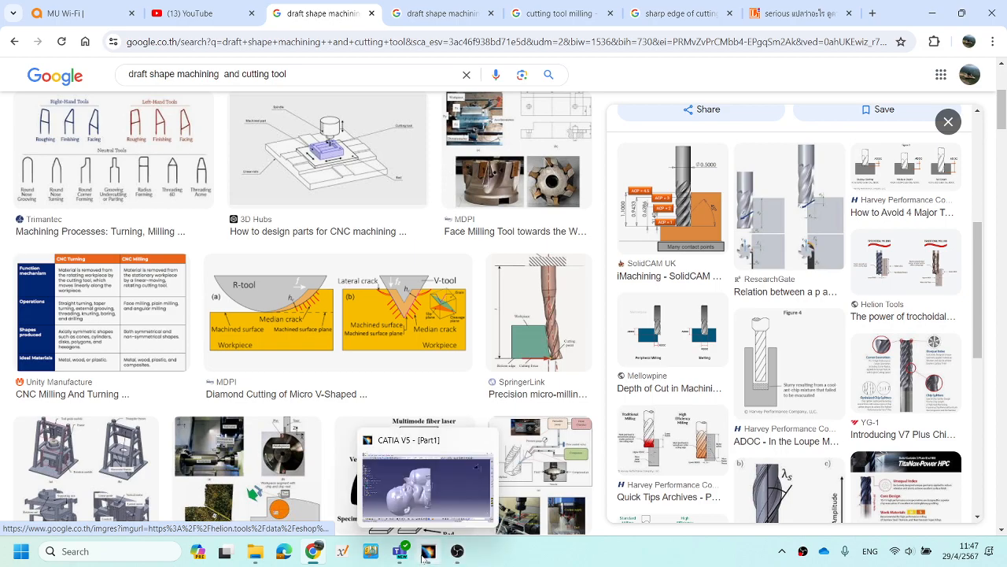
pyautogui.click(410, 504)
pyautogui.moveTo(551, 367); pyautogui.dragTo(562, 294, button='middle')
pyautogui.moveTo(641, 355); pyautogui.dragTo(551, 365, button='middle')
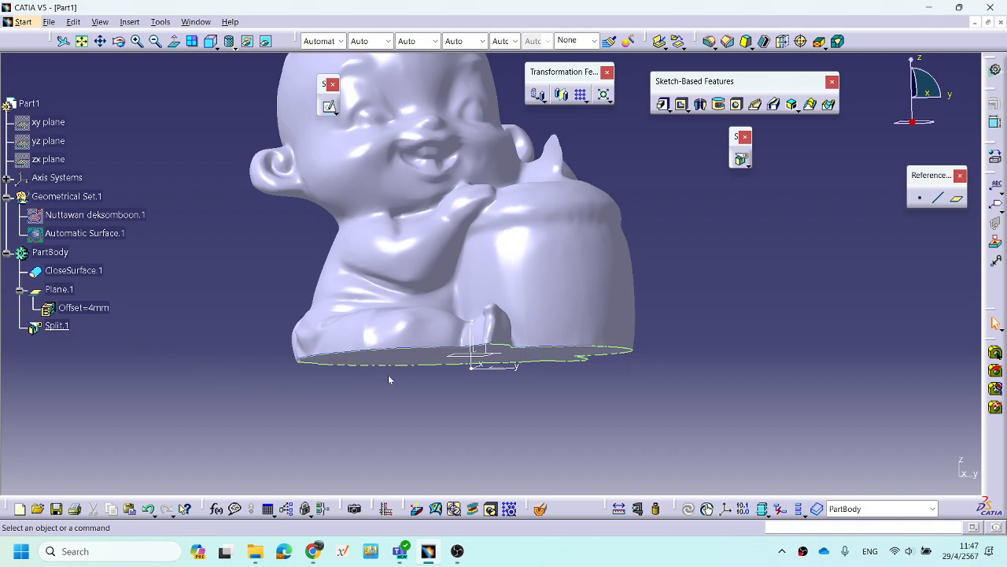
pyautogui.moveTo(470, 362); pyautogui.dragTo(528, 412, button='middle')
pyautogui.moveTo(719, 296); pyautogui.dragTo(717, 312, button='middle')
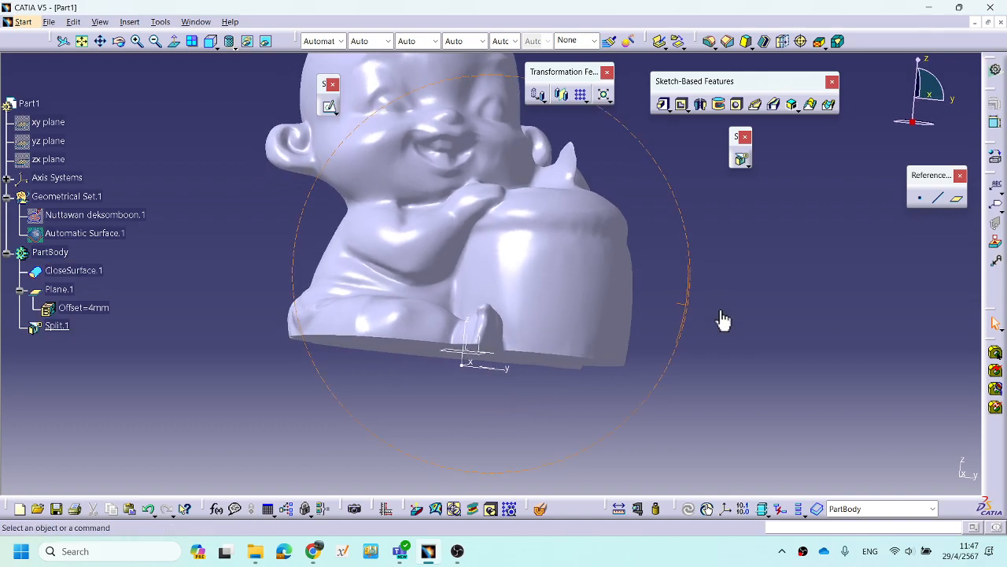
pyautogui.moveTo(471, 291); pyautogui.dragTo(470, 324, button='middle')
pyautogui.moveTo(571, 389); pyautogui.dragTo(619, 376, button='middle')
pyautogui.moveTo(495, 344); pyautogui.dragTo(585, 373, button='middle')
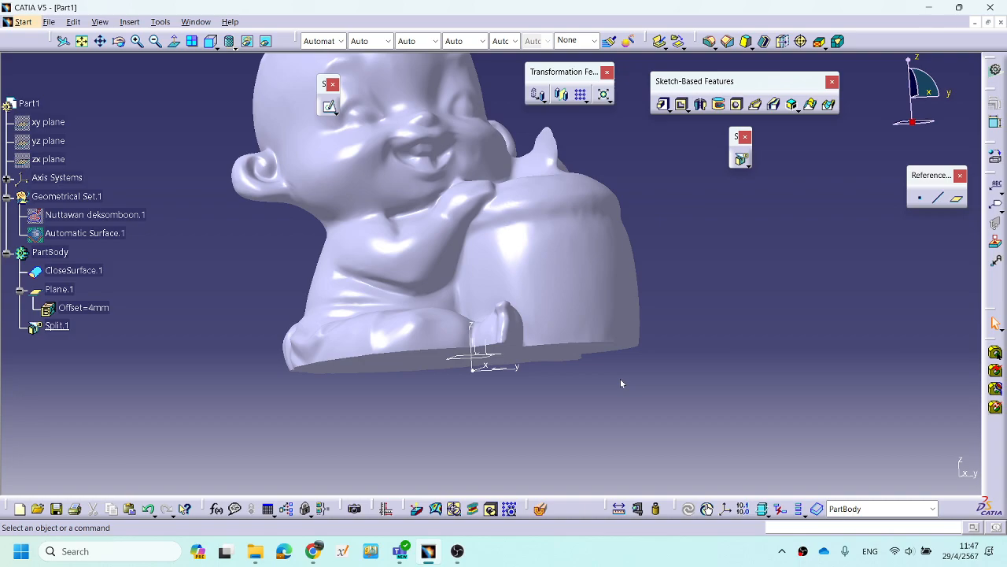
pyautogui.moveTo(587, 426); pyautogui.dragTo(485, 277, button='middle')
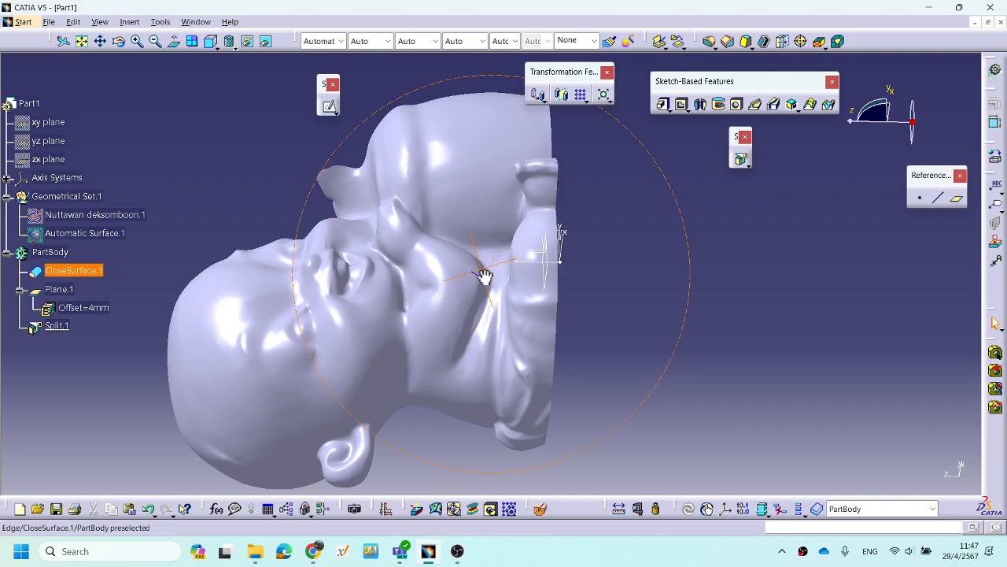
pyautogui.moveTo(484, 275); pyautogui.dragTo(418, 259, button='middle')
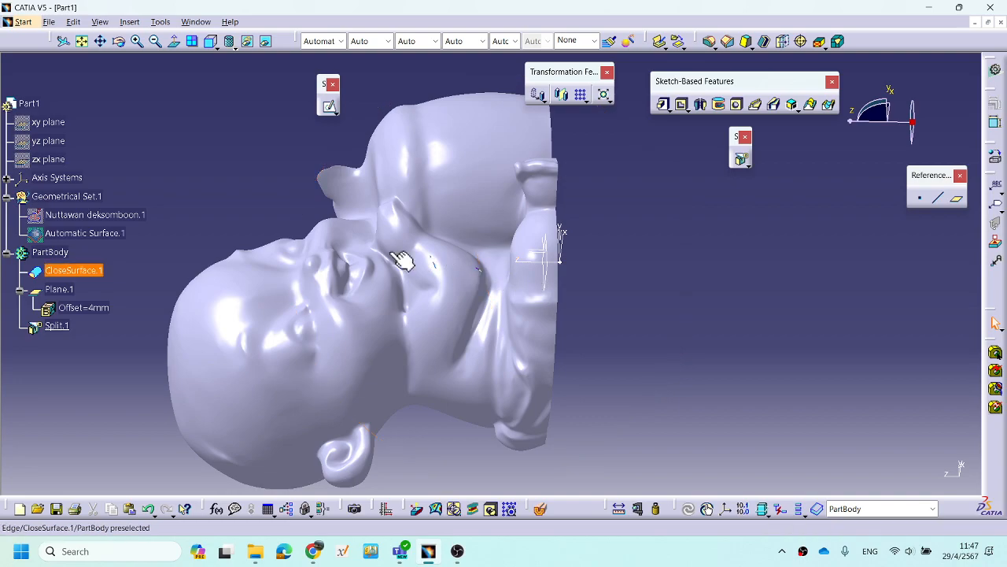
pyautogui.moveTo(486, 206)
pyautogui.mouseDown(button='middle')
pyautogui.moveTo(453, 225)
pyautogui.moveTo(491, 210)
pyautogui.mouseUp(button='middle')
pyautogui.moveTo(543, 227); pyautogui.dragTo(584, 218, button='middle')
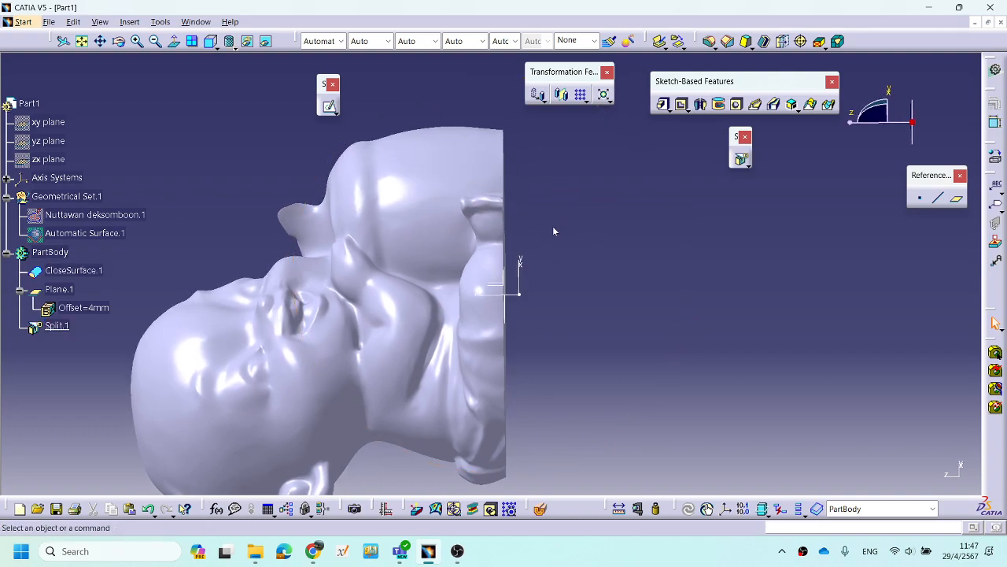
pyautogui.click(512, 177)
pyautogui.moveTo(615, 272); pyautogui.dragTo(616, 288, button='middle')
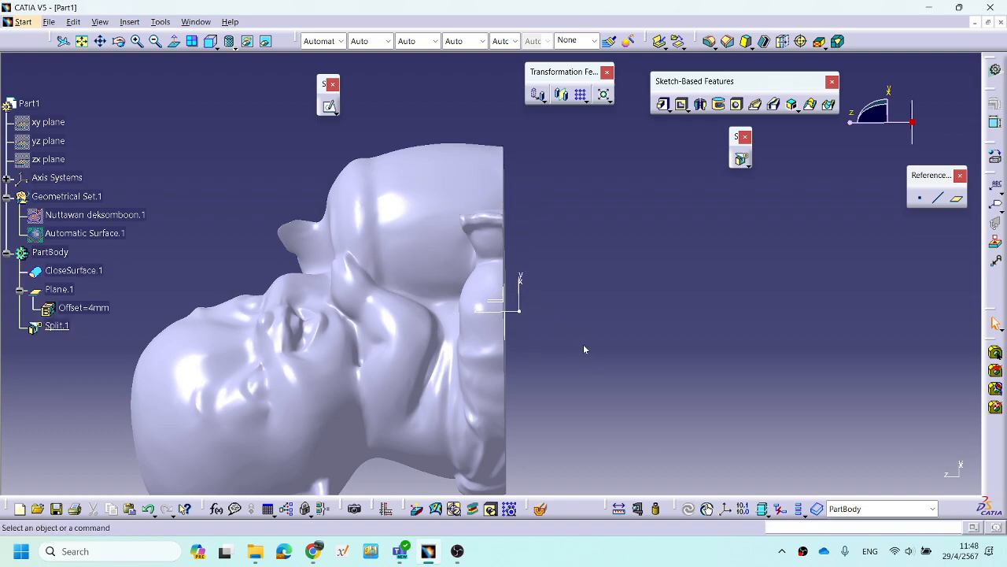
pyautogui.moveTo(258, 341); pyautogui.dragTo(465, 378, button='middle')
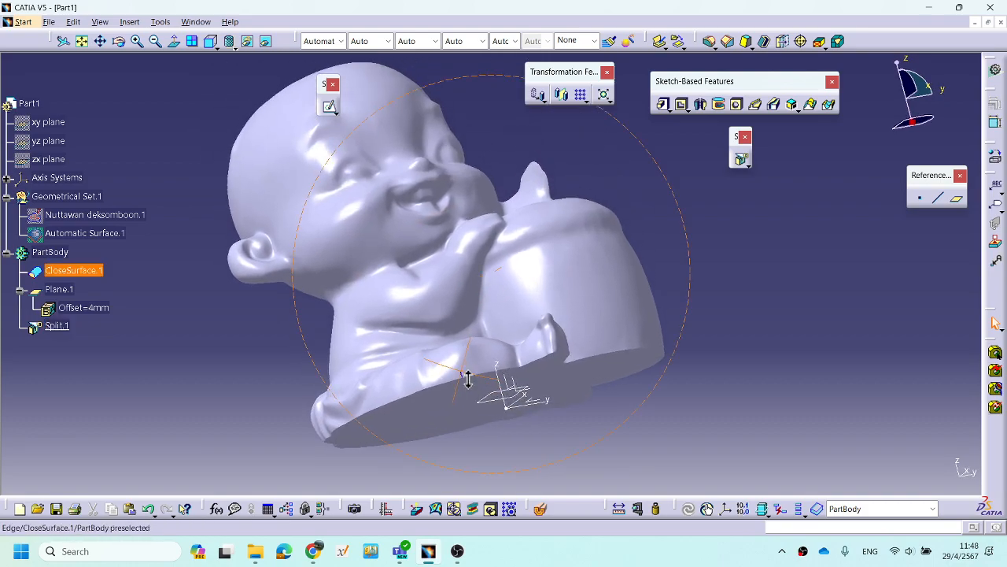
pyautogui.moveTo(832, 380); pyautogui.dragTo(681, 340, button='middle')
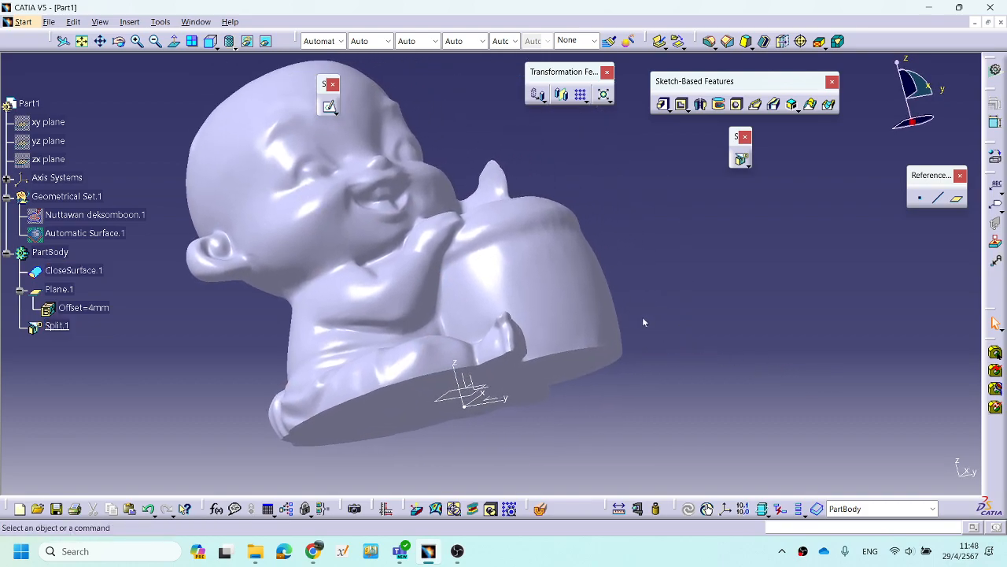
# Define the 4 mm offset plane as the in-work object, ahead of the split, and check the untrimmed base.
pyautogui.rightClick(60, 289)
pyautogui.click(119, 341)
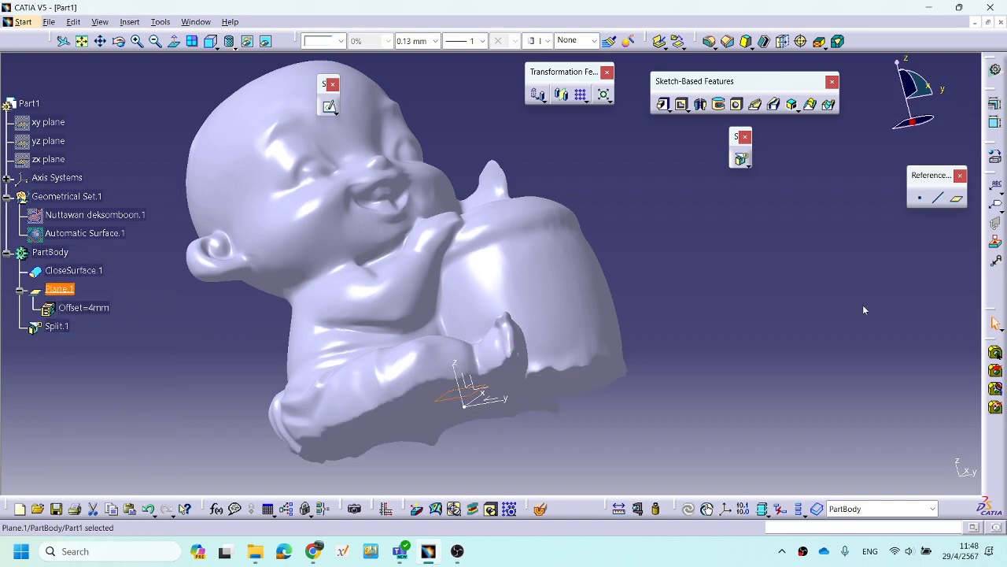
pyautogui.moveTo(441, 370); pyautogui.dragTo(474, 347, button='middle')
pyautogui.moveTo(722, 387); pyautogui.dragTo(725, 311, button='middle')
pyautogui.click(957, 198)
pyautogui.moveTo(520, 427); pyautogui.dragTo(504, 265, button='middle')
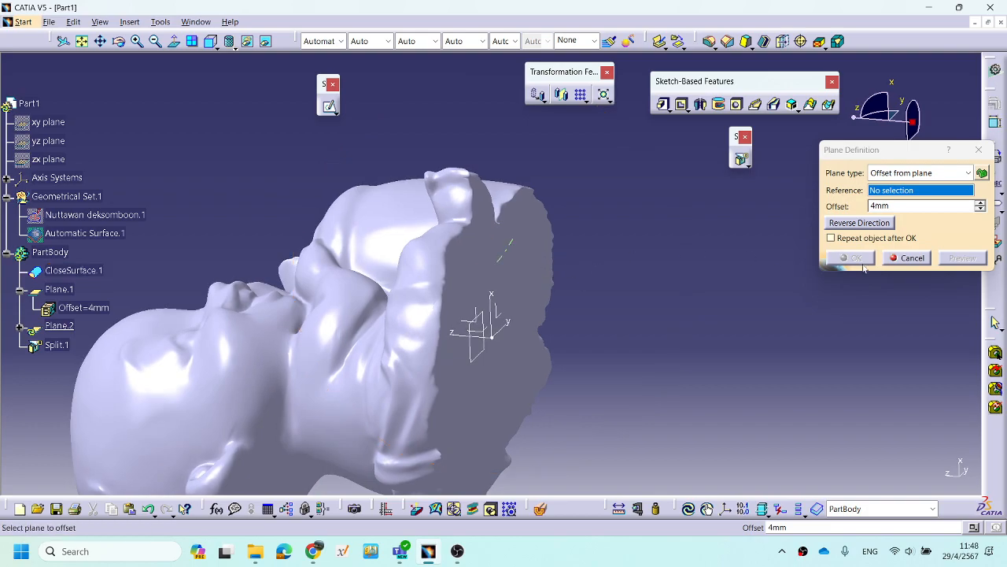
pyautogui.click(913, 259)
# Create a reference point on the 4 mm offset plane, setting both H and V to 0 mm.
pyautogui.moveTo(730, 321); pyautogui.dragTo(682, 337, button='middle')
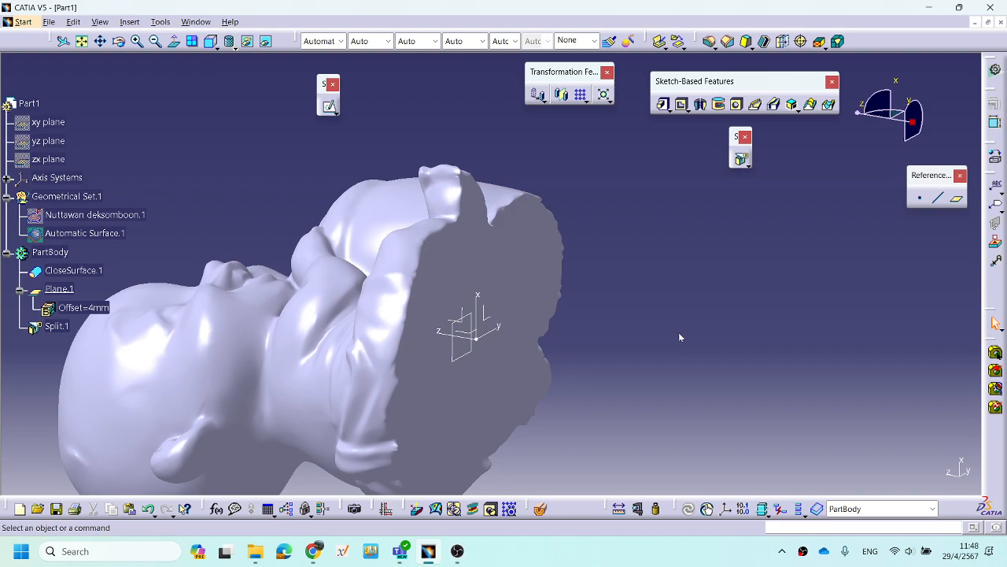
pyautogui.moveTo(620, 340); pyautogui.dragTo(598, 331, button='middle')
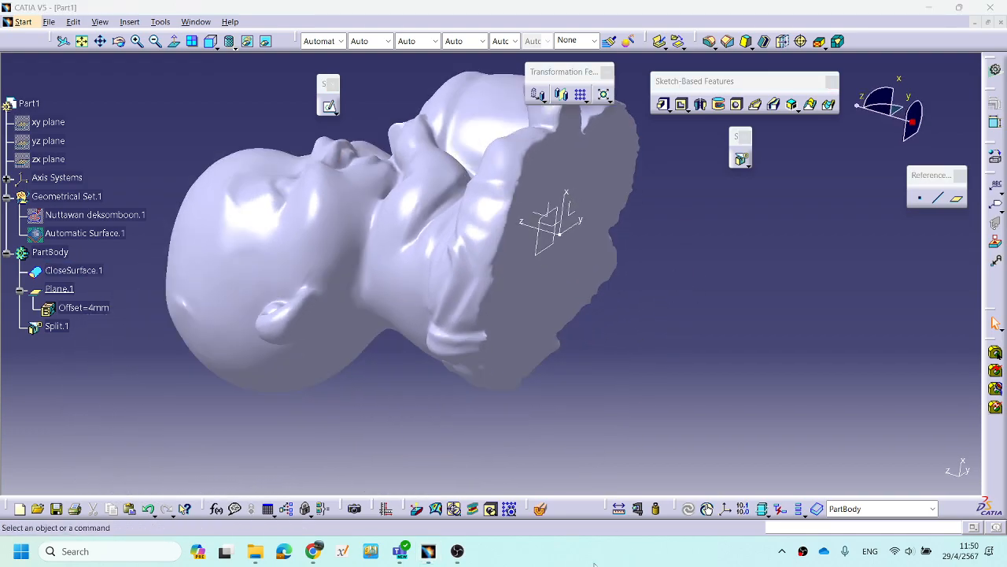
pyautogui.click(751, 313)
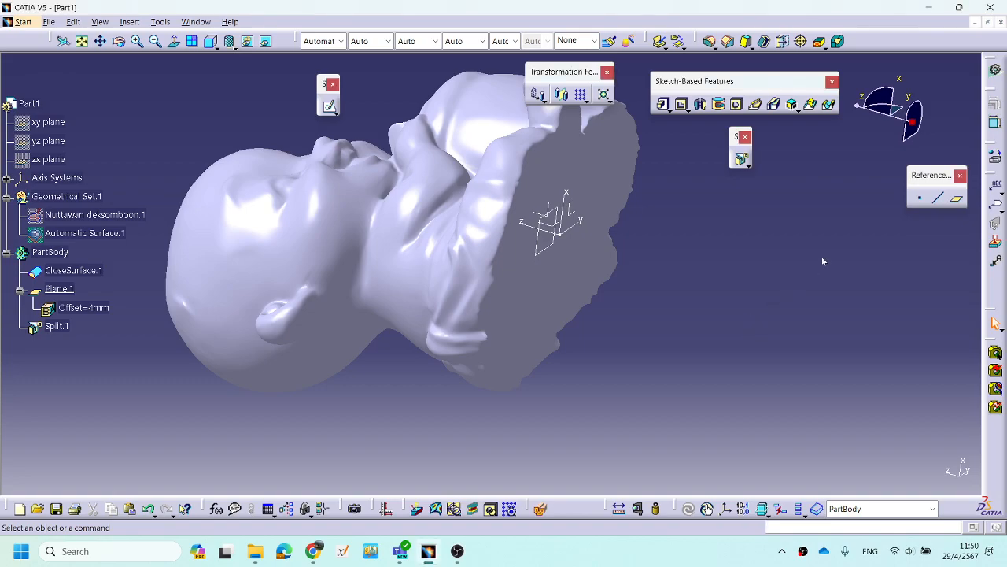
pyautogui.click(921, 200)
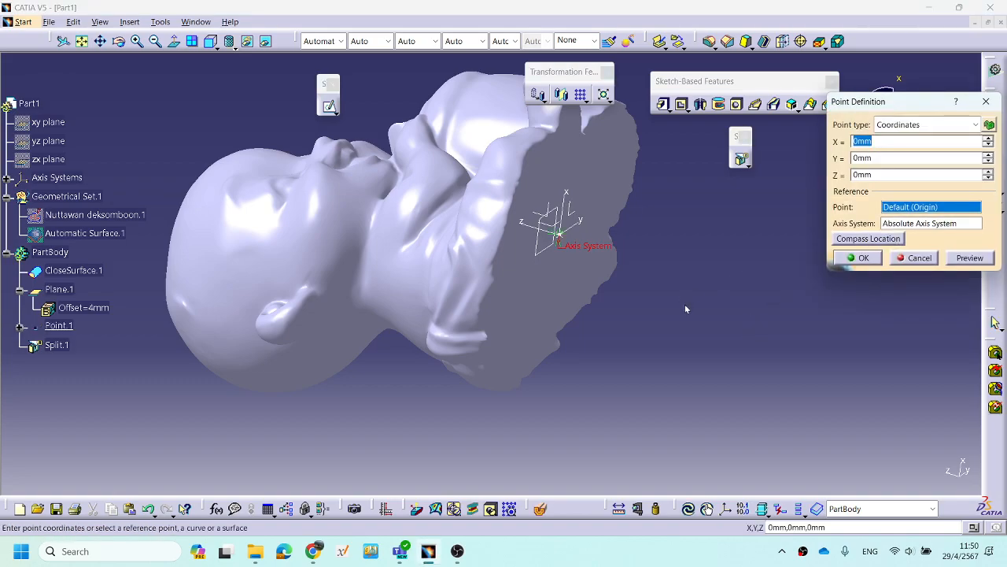
pyautogui.click(554, 261)
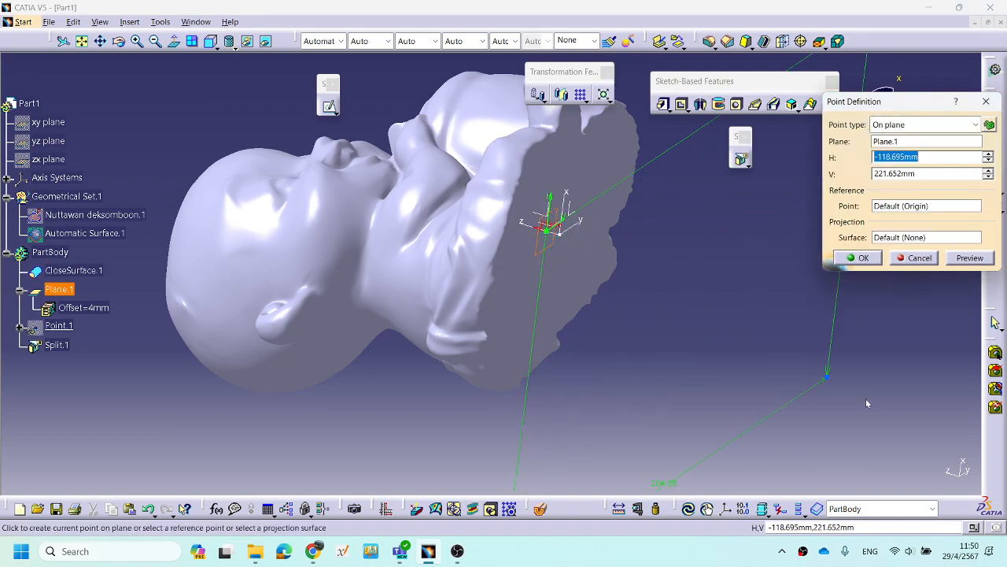
pyautogui.moveTo(596, 254); pyautogui.dragTo(575, 181, button='middle')
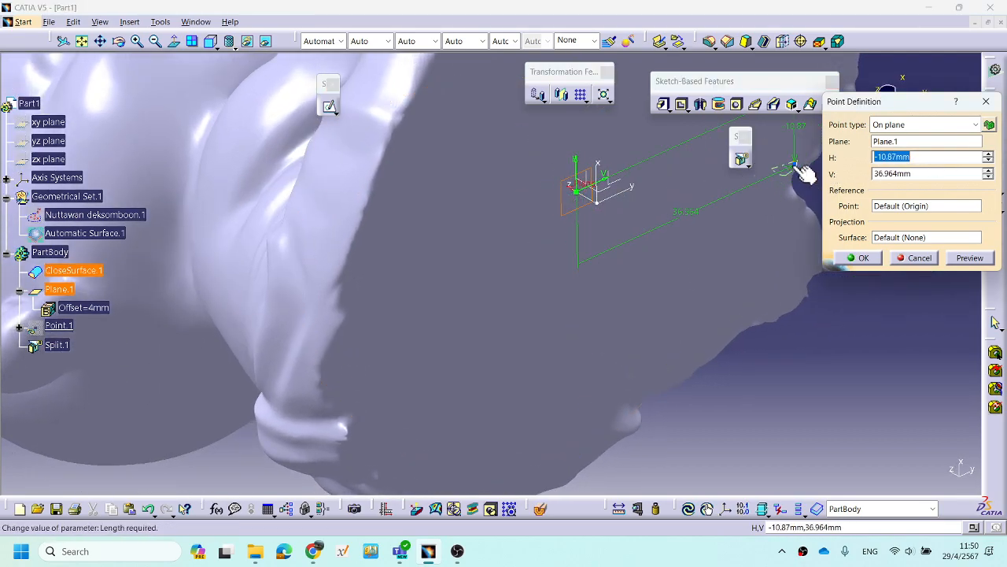
pyautogui.write('0')
pyautogui.press('Tab')
pyautogui.write('0')
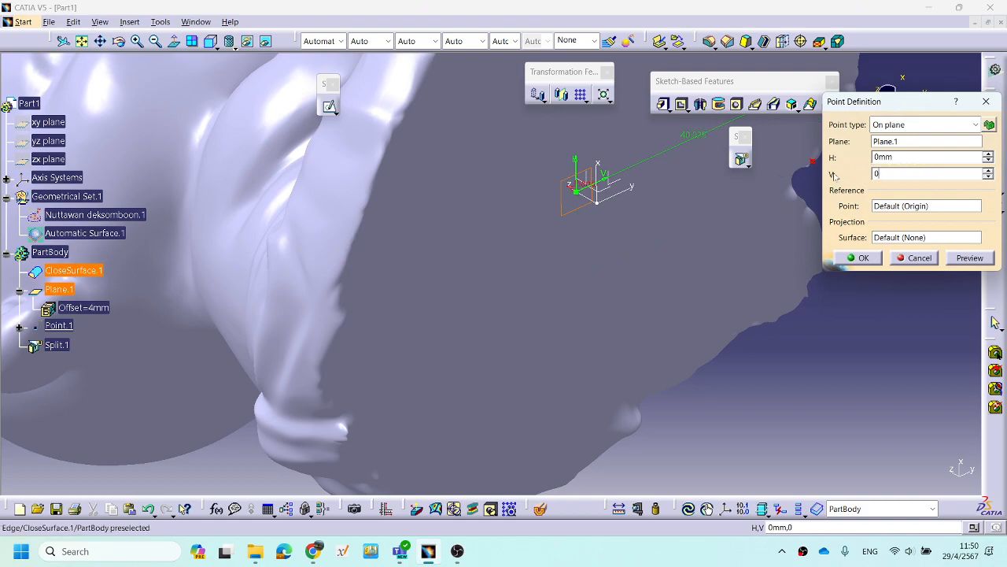
pyautogui.click(976, 263)
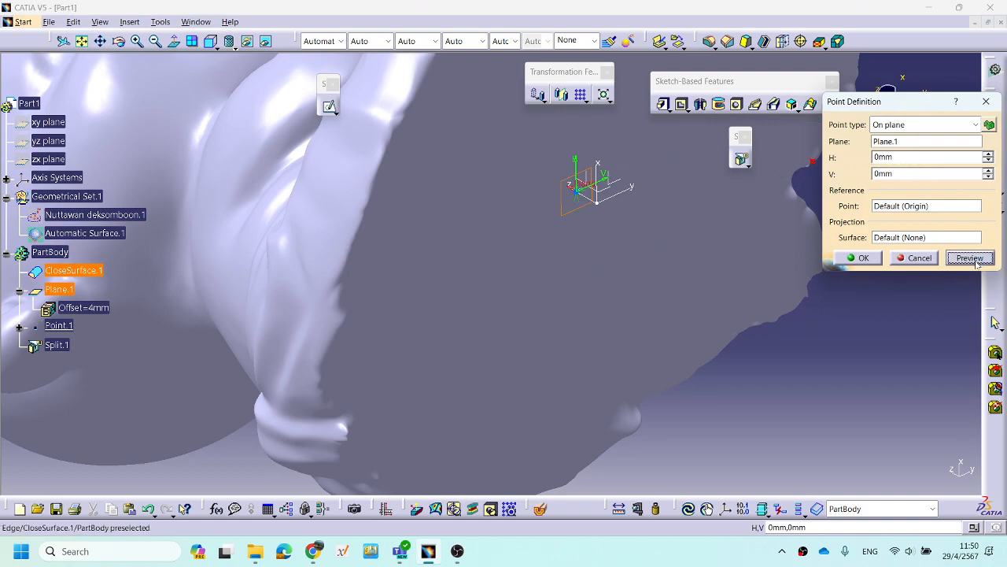
pyautogui.click(863, 258)
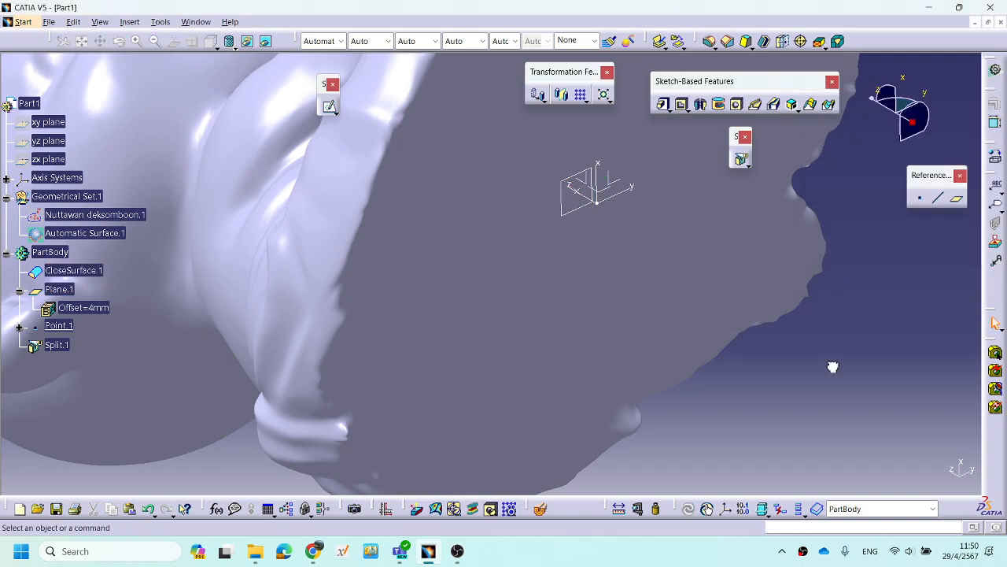
# Create an Angle/Normal to plane reference plane, rotated 5 degrees from the XY plane about the absolute Y axis.
pyautogui.moveTo(602, 376); pyautogui.dragTo(911, 400, button='middle')
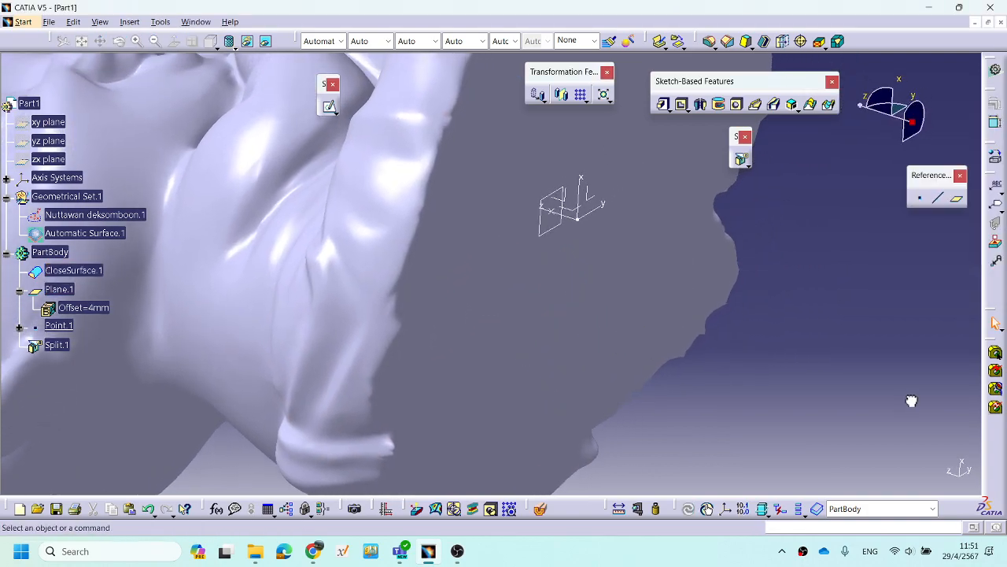
pyautogui.click(957, 200)
pyautogui.moveTo(767, 378); pyautogui.dragTo(748, 371, button='middle')
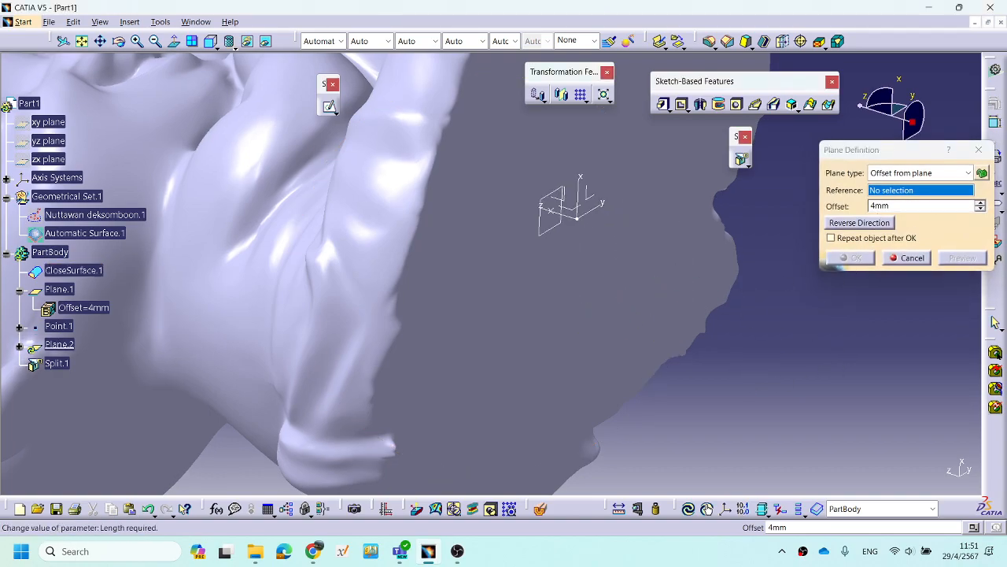
pyautogui.click(921, 172)
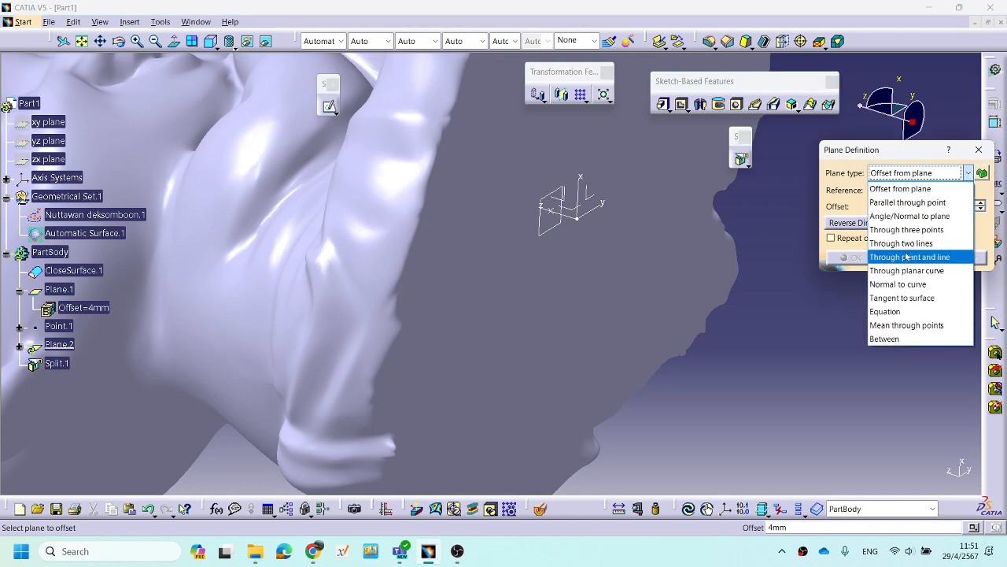
pyautogui.click(905, 215)
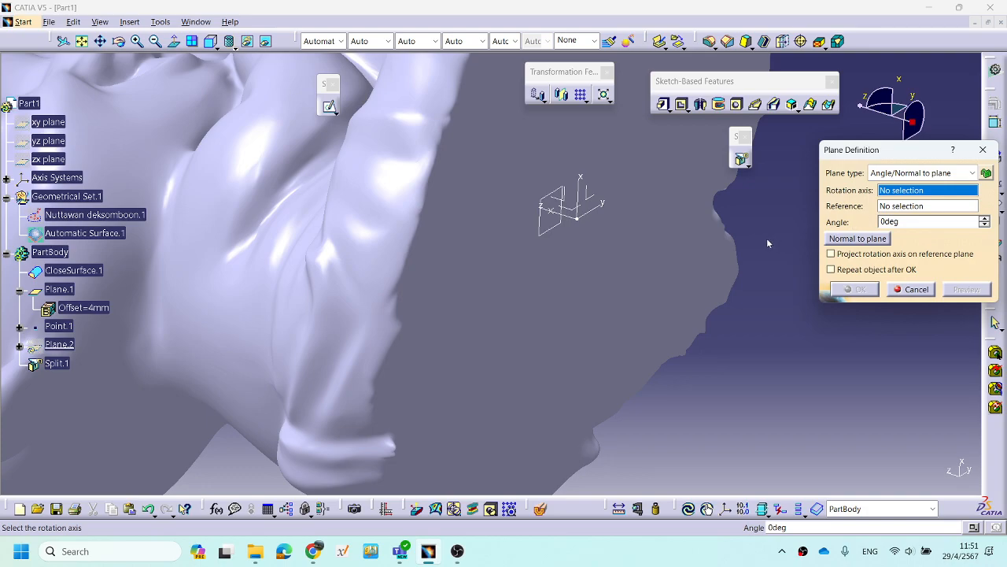
pyautogui.click(601, 204)
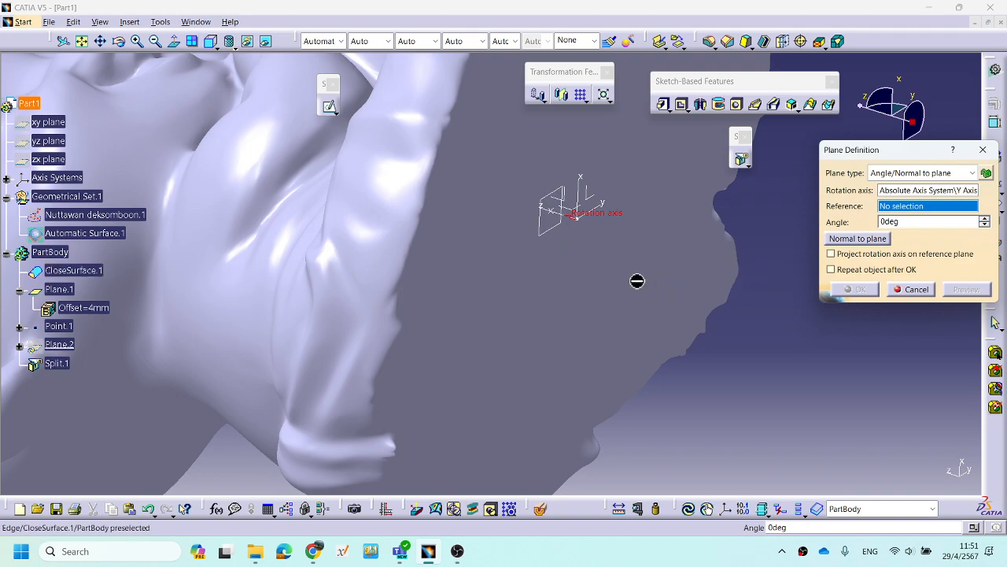
pyautogui.click(594, 196)
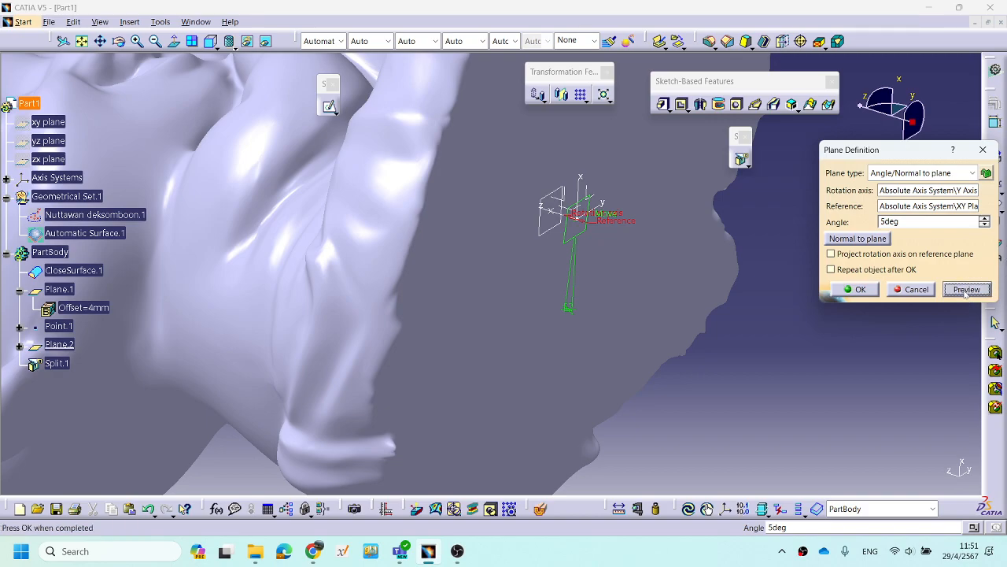
pyautogui.click(861, 289)
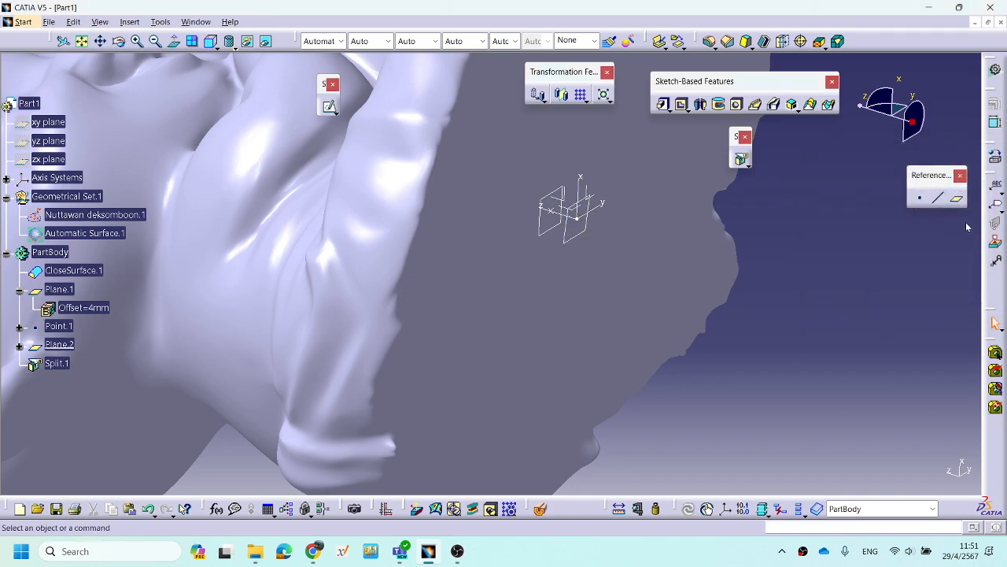
# Create a Parallel through point plane, using the 5-degree plane as reference and passing through the point on the offset plane.
pyautogui.click(957, 199)
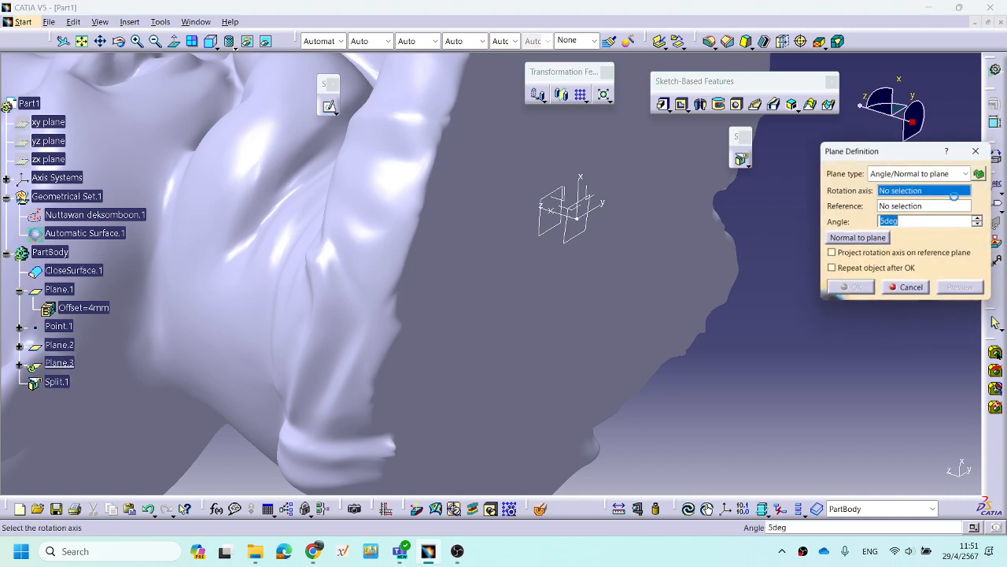
pyautogui.click(912, 173)
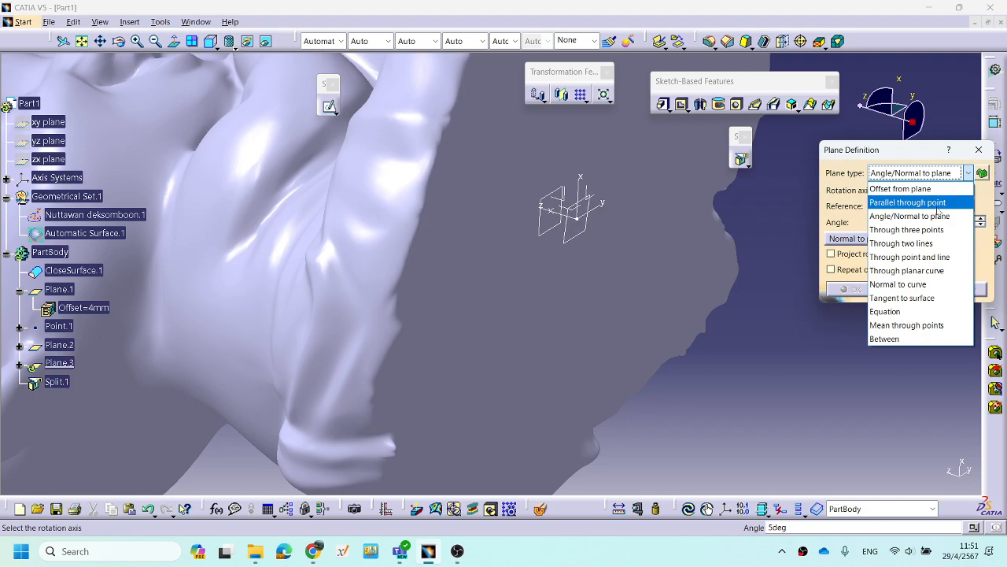
pyautogui.click(937, 202)
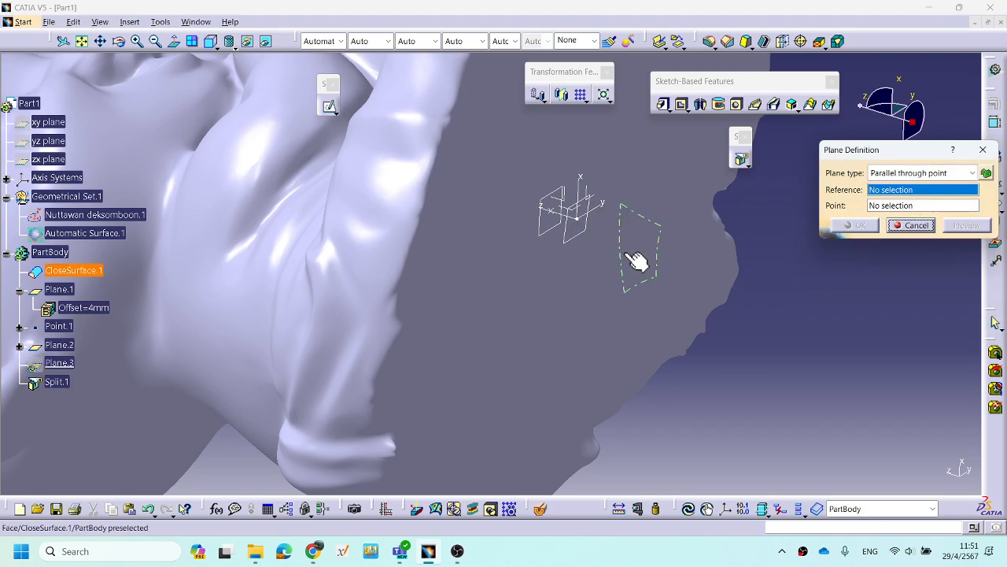
pyautogui.click(581, 238)
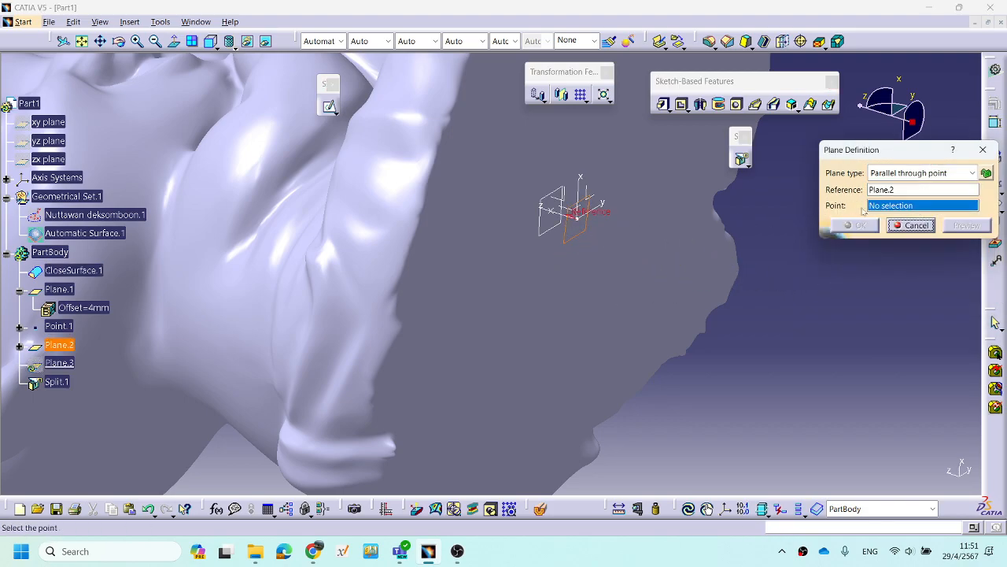
pyautogui.click(568, 217)
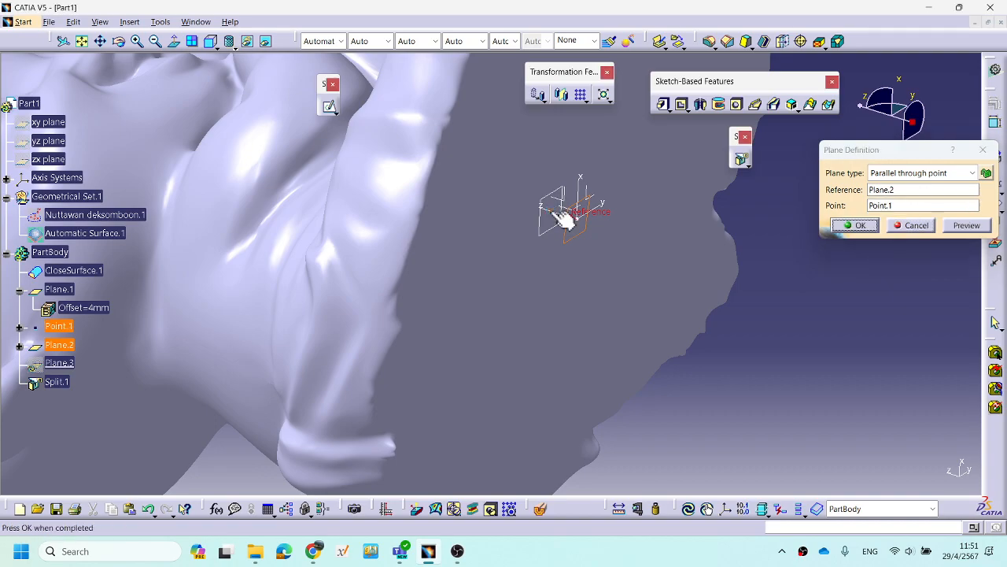
pyautogui.moveTo(585, 258); pyautogui.dragTo(626, 244, button='middle')
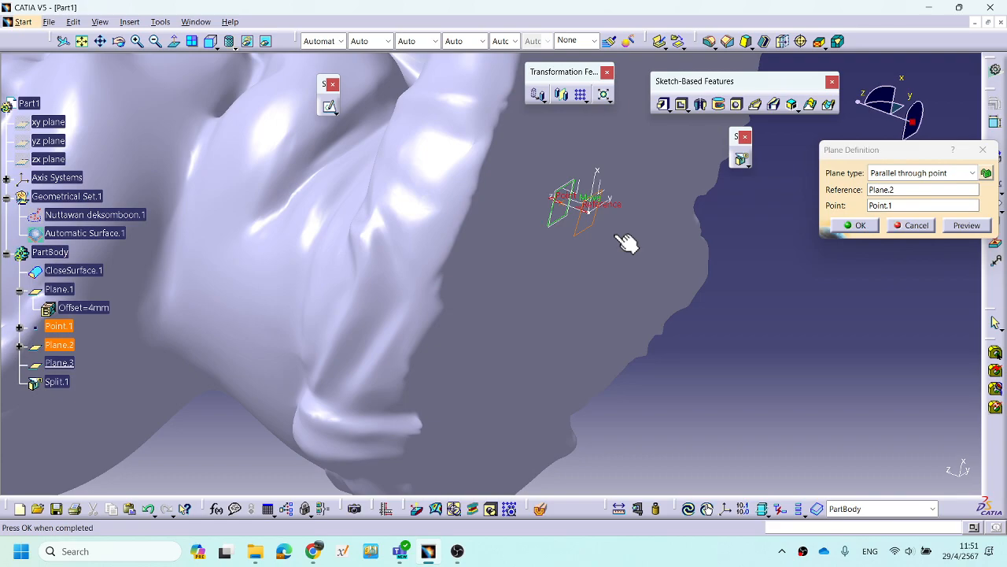
pyautogui.click(858, 226)
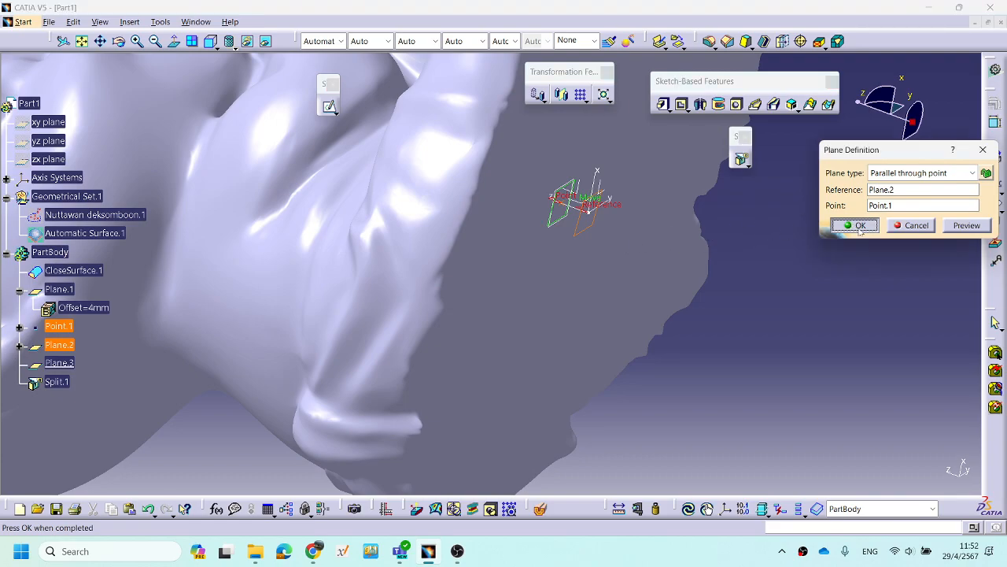
# Colour the tilted plane through the point magenta to set it apart from the other planes.
pyautogui.click(60, 363)
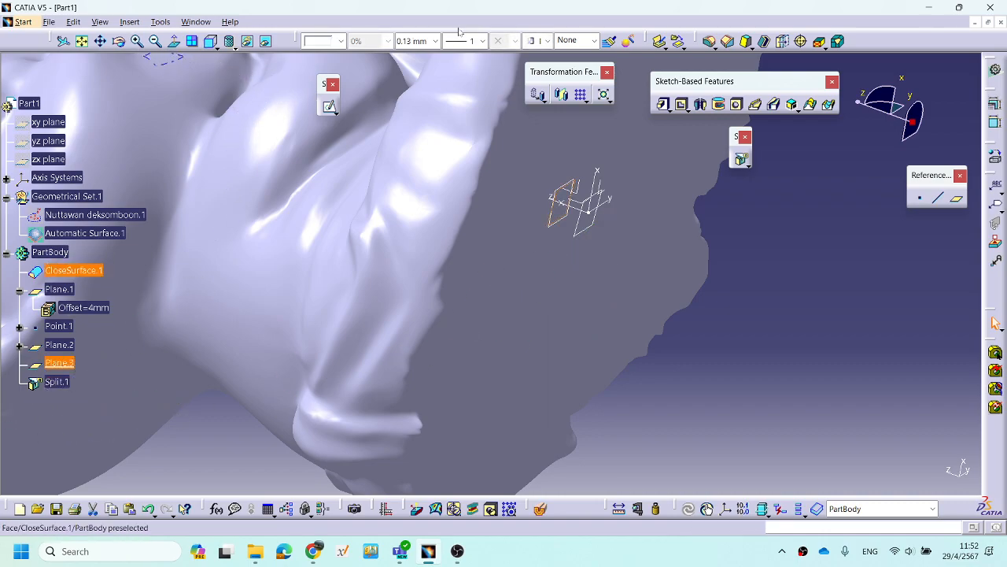
pyautogui.click(342, 41)
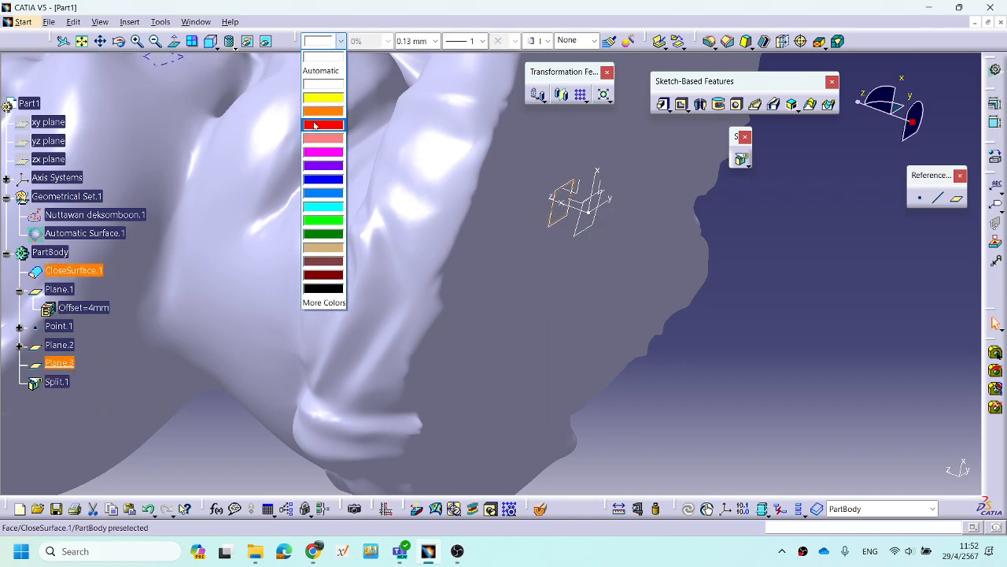
pyautogui.click(323, 152)
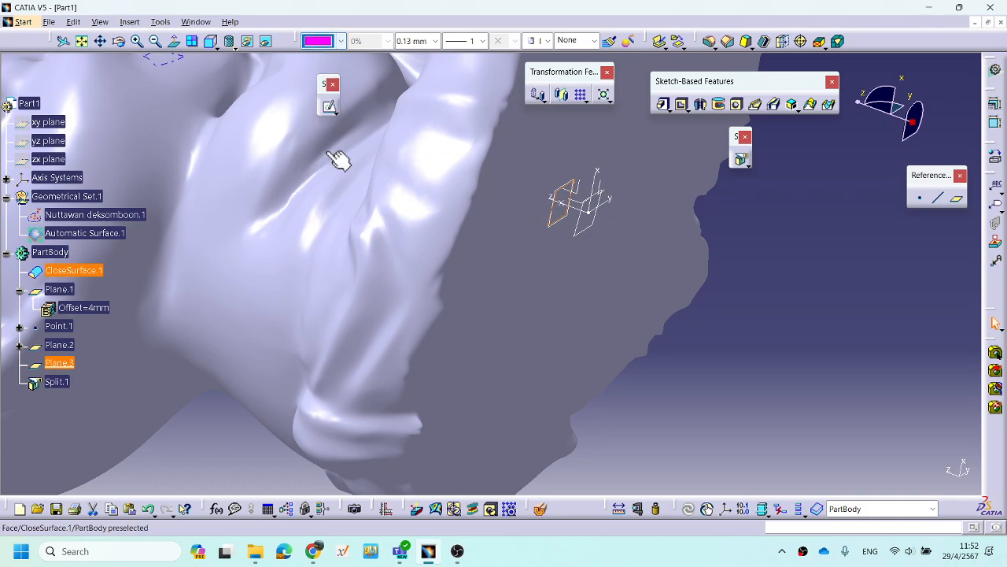
pyautogui.click(861, 318)
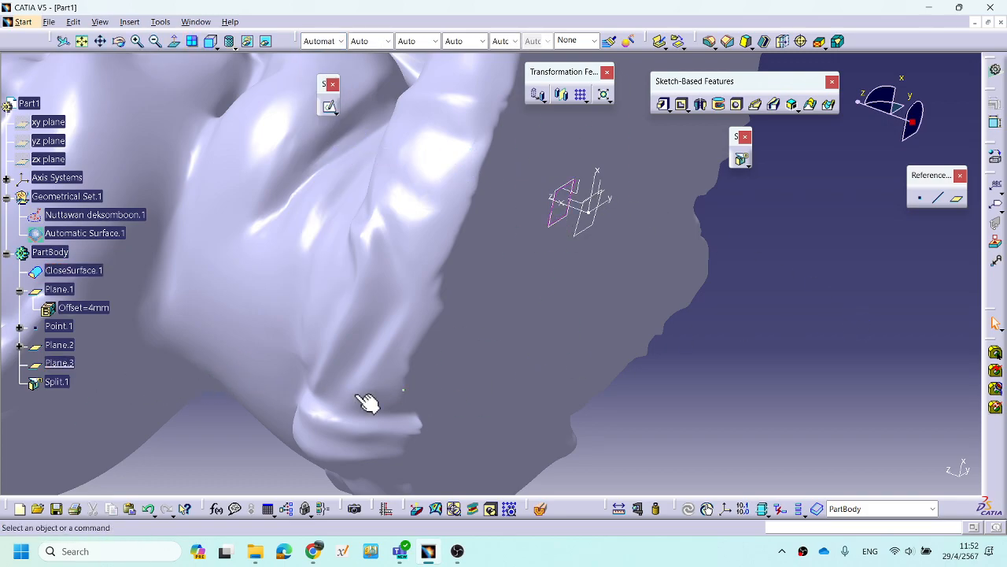
# Hide the 5-degree plane at the origin, leaving the magenta plane displayed.
pyautogui.click(94, 383)
pyautogui.click(819, 351)
pyautogui.keyDown('ctrl'); pyautogui.moveTo(769, 305); pyautogui.dragTo(731, 425, button='middle'); pyautogui.keyUp('ctrl')
pyautogui.keyDown('ctrl'); pyautogui.moveTo(560, 354); pyautogui.dragTo(612, 252, button='middle'); pyautogui.keyUp('ctrl')
pyautogui.rightClick(570, 238)
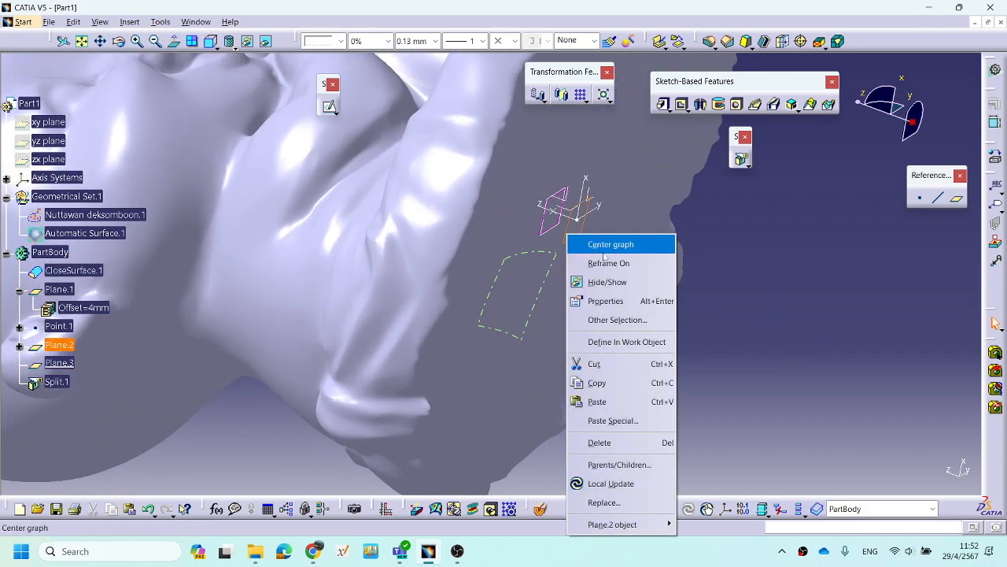
pyautogui.click(607, 282)
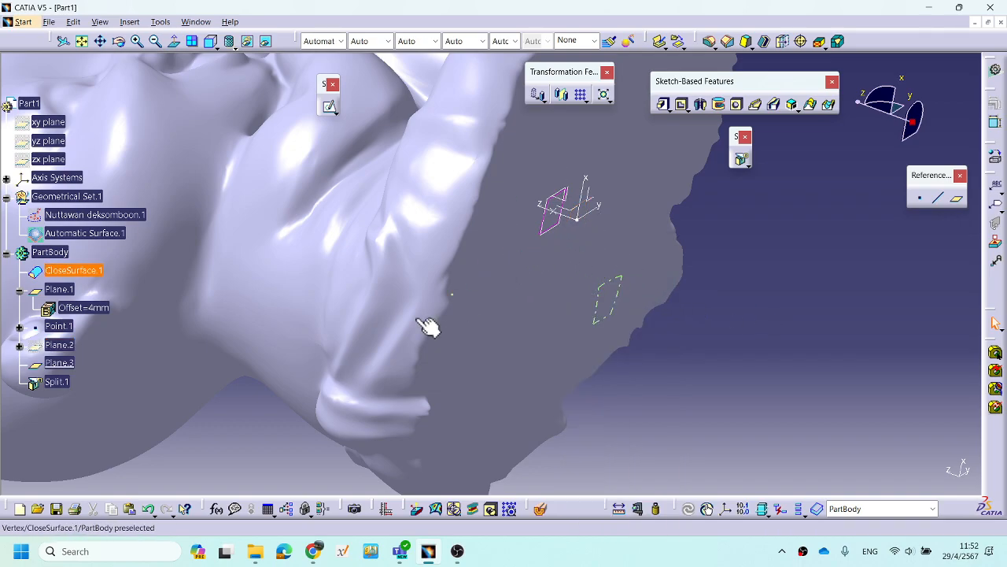
# Edit the split feature to use the magenta tilted plane as its splitting element instead of the 4 mm offset plane.
pyautogui.keyDown('ctrl'); pyautogui.moveTo(699, 315); pyautogui.dragTo(372, 306, button='middle'); pyautogui.keyUp('ctrl')
pyautogui.click(59, 384)
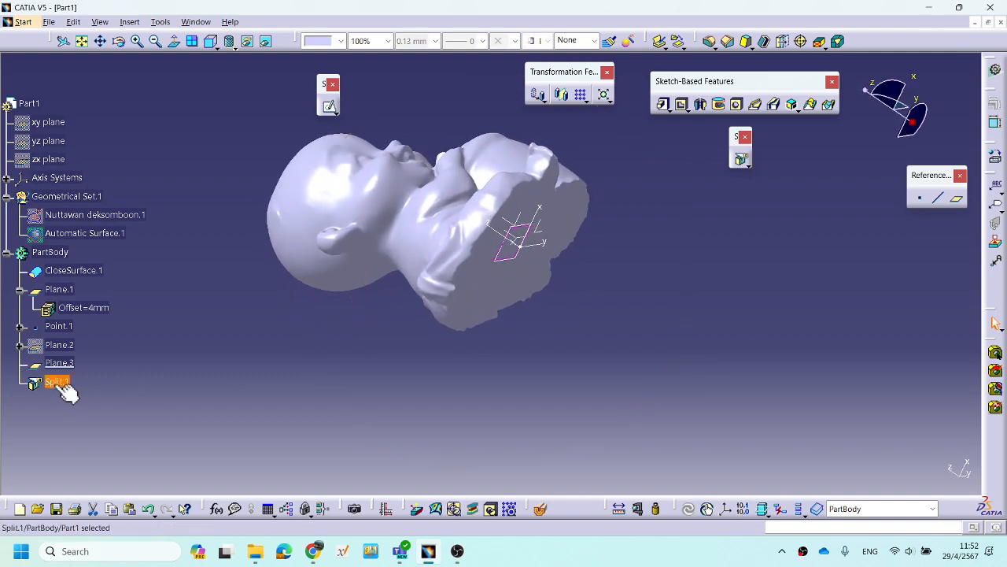
pyautogui.doubleClick(74, 391)
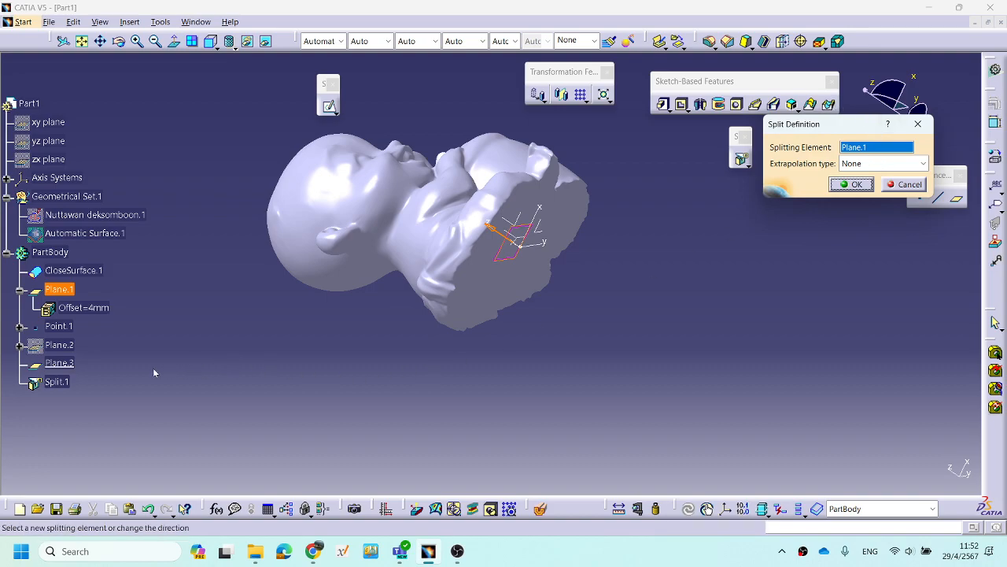
pyautogui.click(63, 365)
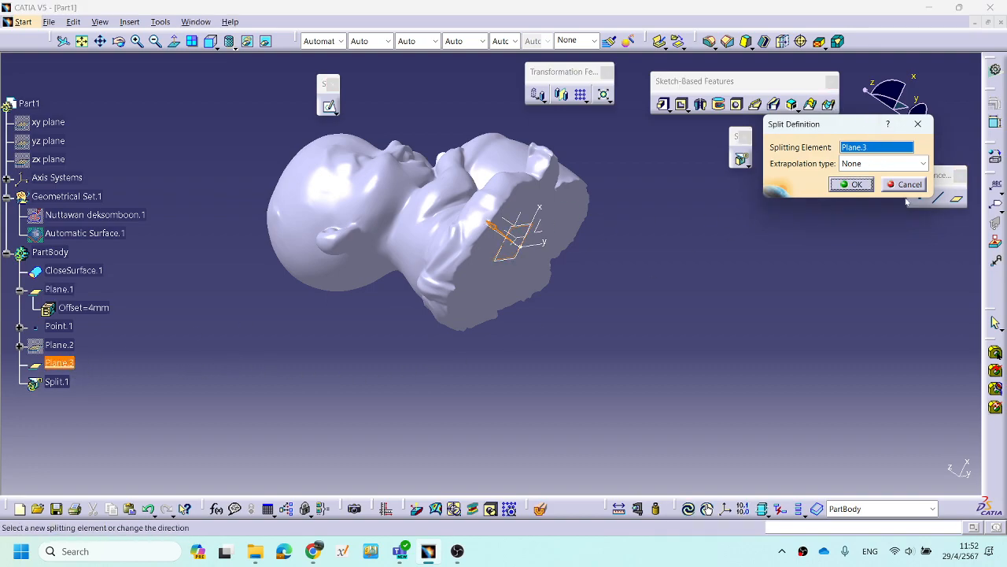
pyautogui.click(851, 185)
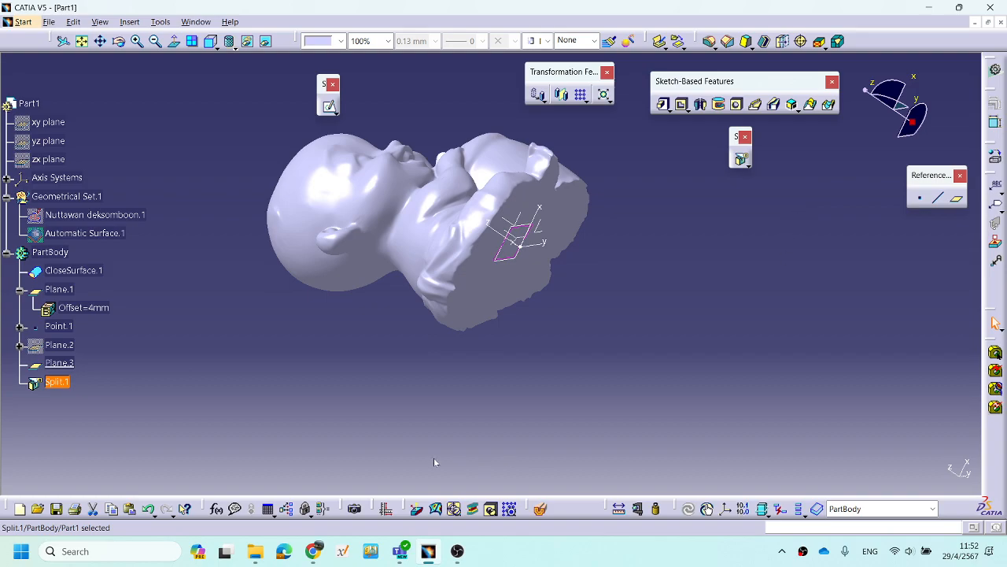
# Define the split as the in-work object and check the tilted base cut from the side.
pyautogui.rightClick(59, 384)
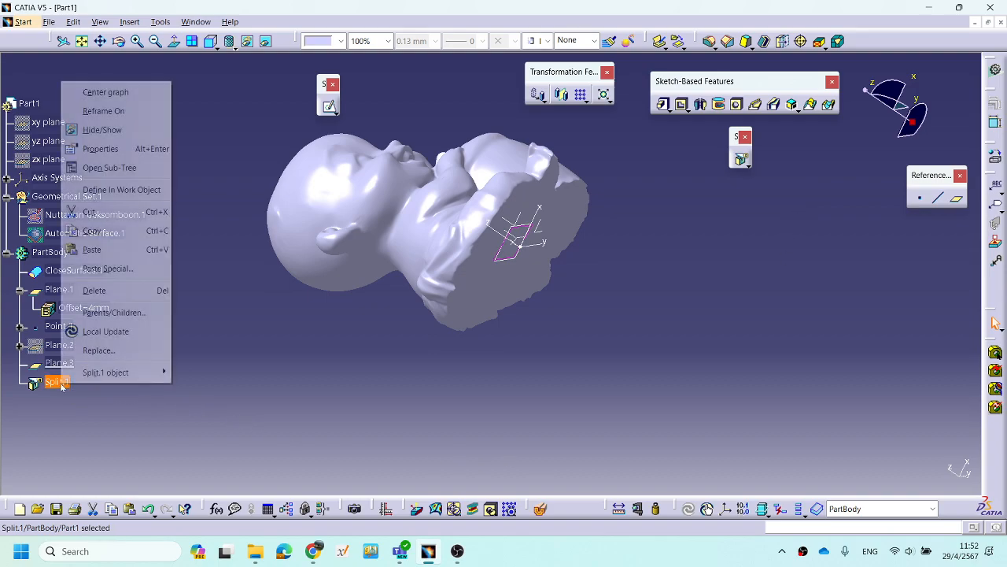
pyautogui.click(113, 188)
pyautogui.moveTo(453, 300); pyautogui.dragTo(480, 299, button='middle')
pyautogui.moveTo(566, 289); pyautogui.dragTo(527, 185, button='middle')
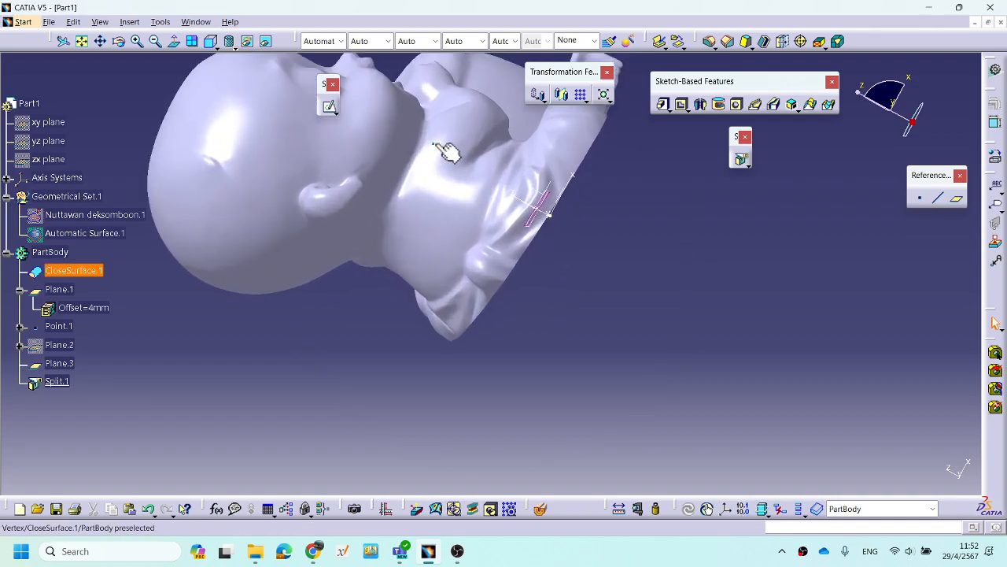
# Inspect the tilted flat cut across the figurine's base from several angles and review the PartBody's features.
pyautogui.moveTo(448, 153); pyautogui.dragTo(351, 249, button='middle')
pyautogui.moveTo(497, 228); pyautogui.dragTo(411, 218, button='middle')
pyautogui.moveTo(590, 247); pyautogui.dragTo(543, 318, button='middle')
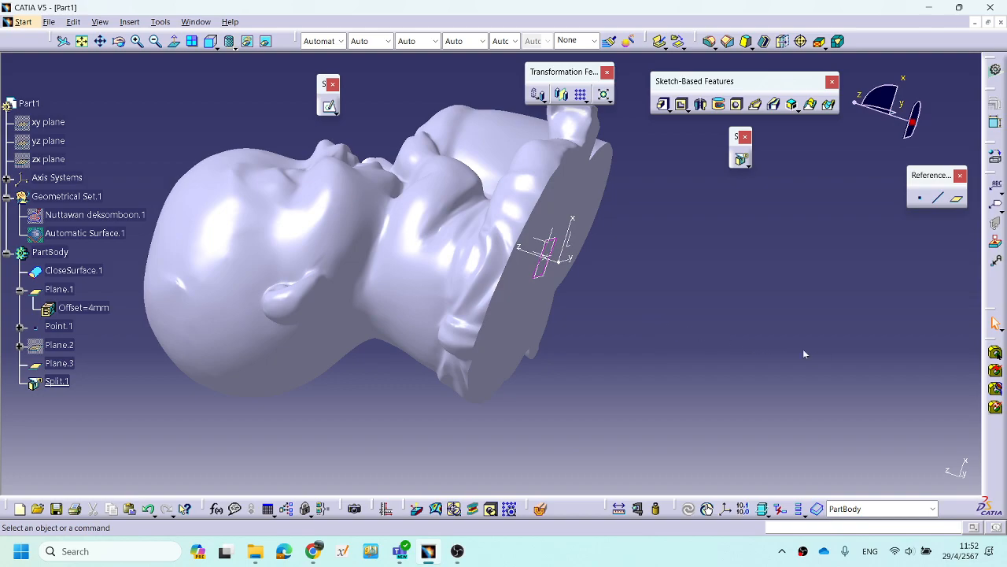
pyautogui.moveTo(599, 334); pyautogui.dragTo(539, 367, button='middle')
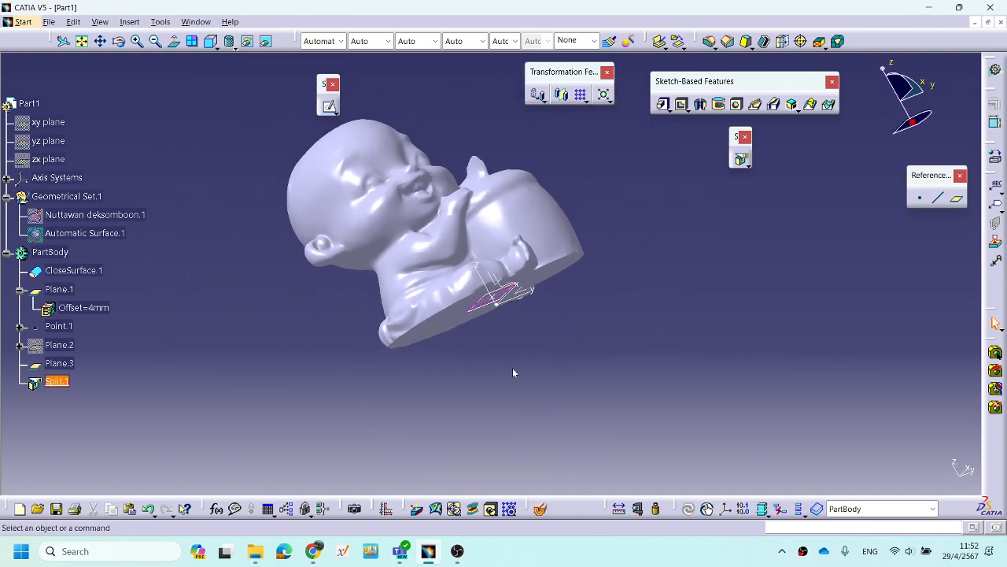
pyautogui.moveTo(120, 329); pyautogui.dragTo(130, 314, button='middle')
pyautogui.click(6, 253)
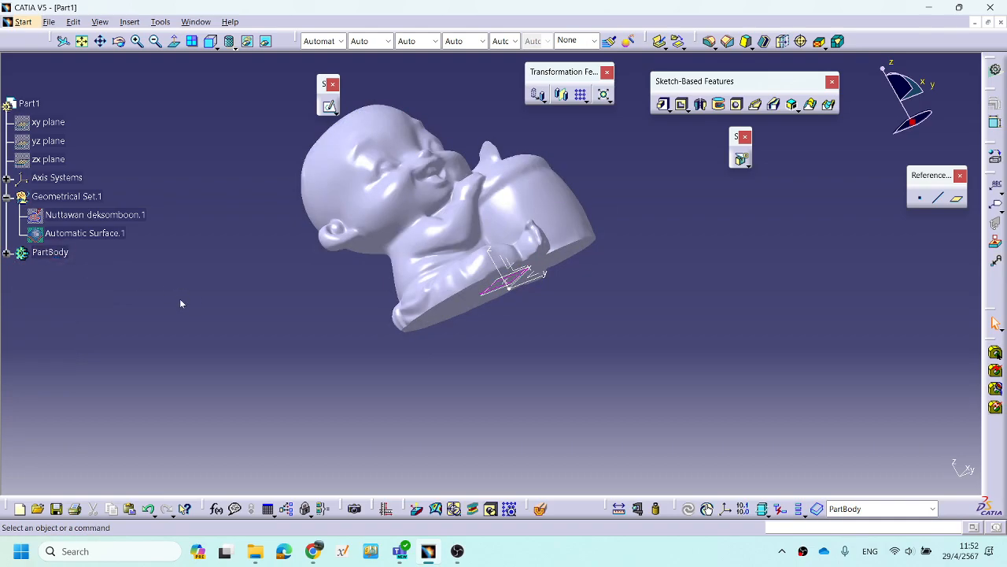
pyautogui.click(6, 252)
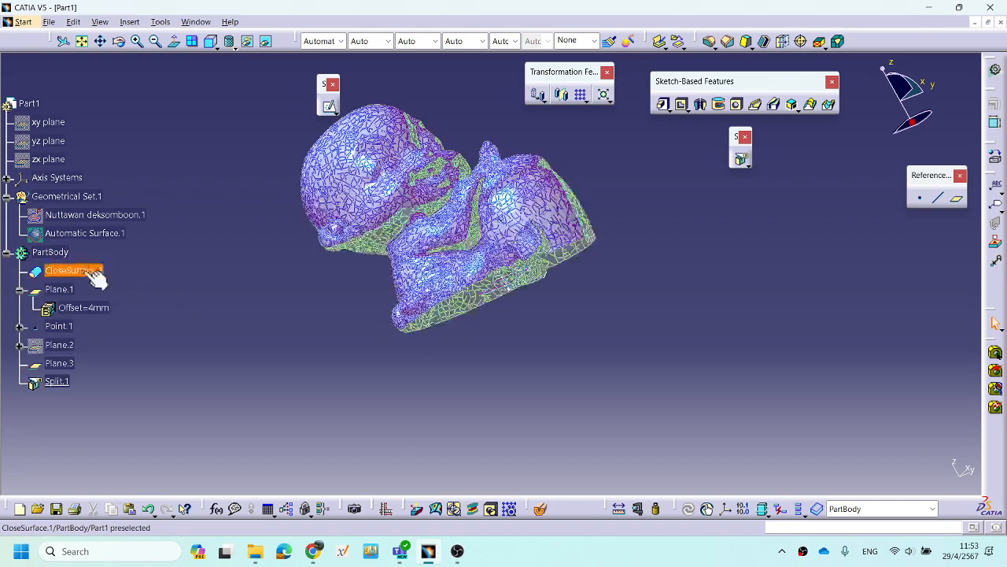
# Insert a new empty body into the part and select it to hold the next sketch.
pyautogui.click(129, 21)
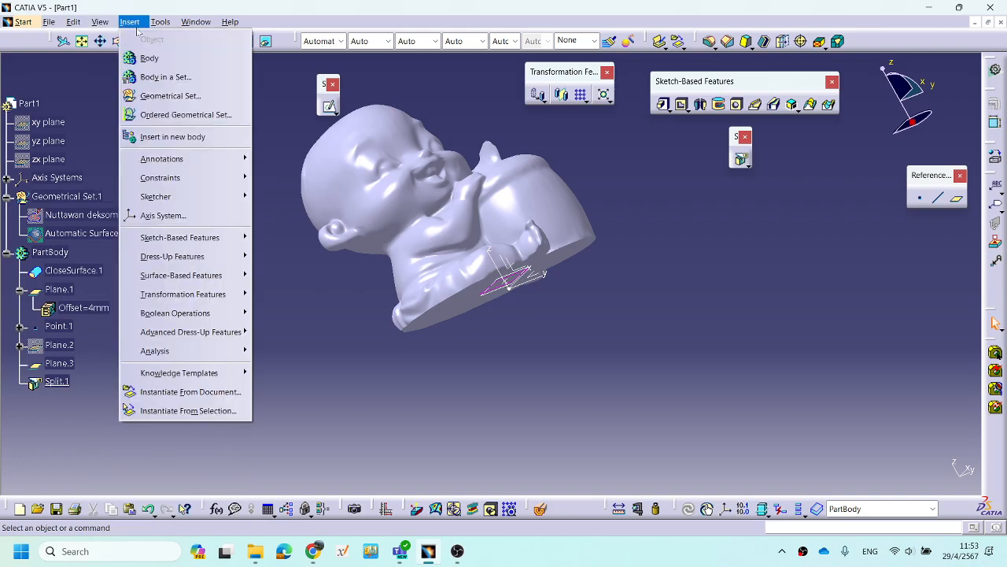
pyautogui.click(351, 357)
pyautogui.moveTo(441, 322); pyautogui.dragTo(357, 255, button='middle')
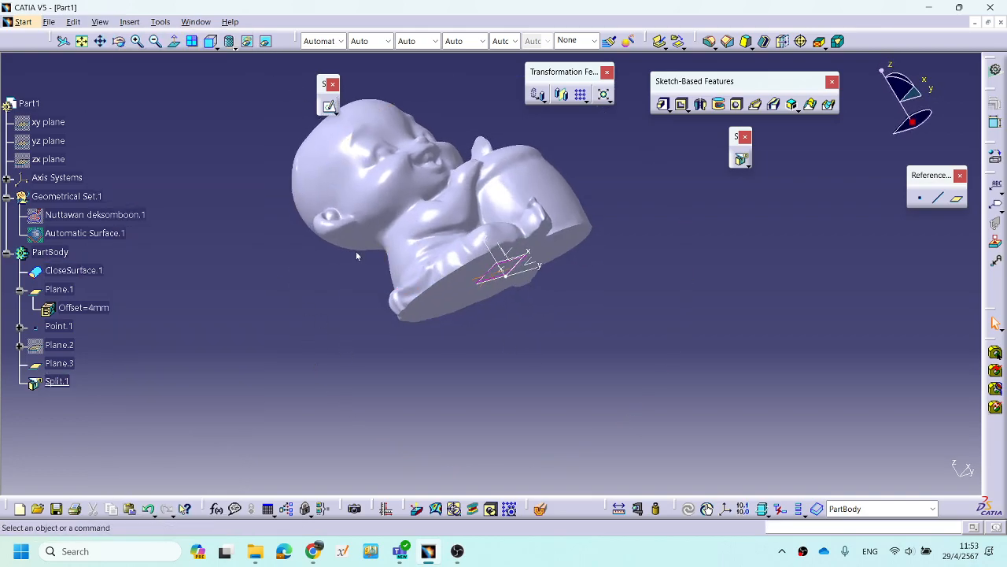
pyautogui.click(131, 22)
pyautogui.click(147, 56)
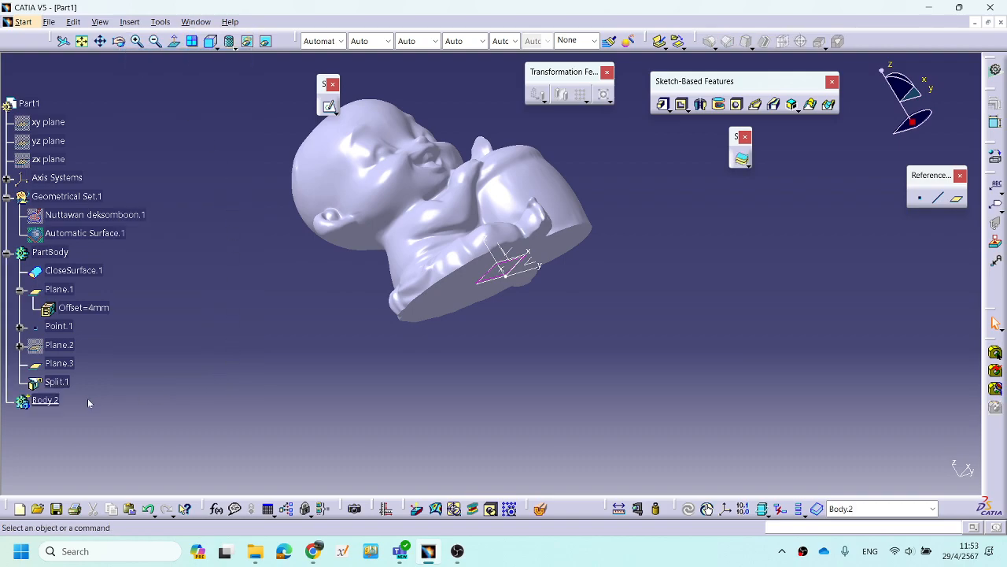
pyautogui.click(46, 402)
pyautogui.moveTo(703, 295)
pyautogui.mouseDown(button='middle')
pyautogui.moveTo(719, 292)
pyautogui.moveTo(712, 309)
pyautogui.mouseUp(button='middle')
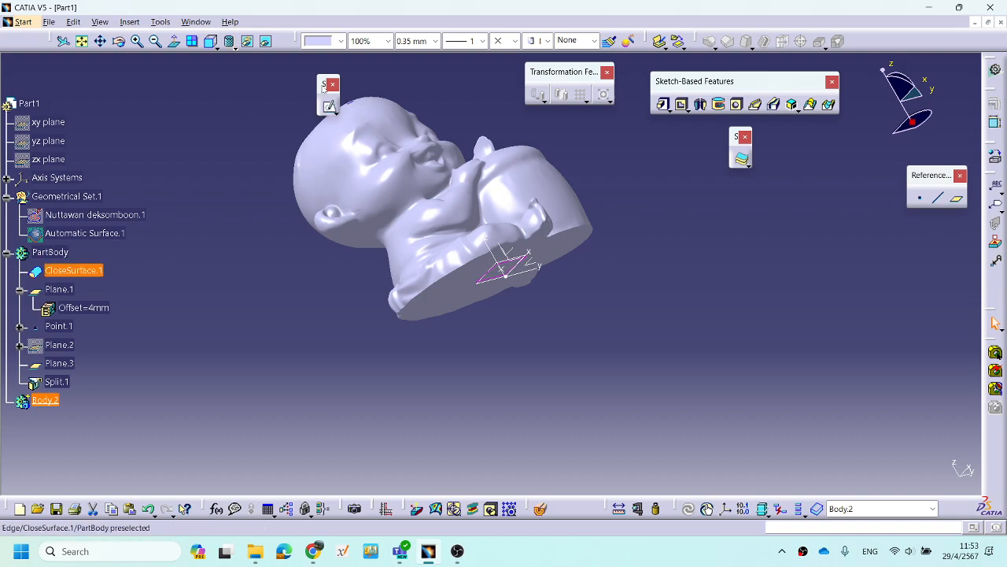
pyautogui.moveTo(521, 107)
pyautogui.mouseDown()
pyautogui.moveTo(841, 181)
pyautogui.moveTo(850, 212)
pyautogui.moveTo(879, 226)
pyautogui.mouseUp()
pyautogui.moveTo(541, 307)
pyautogui.mouseDown(button='middle')
pyautogui.moveTo(530, 292)
pyautogui.moveTo(568, 283)
pyautogui.moveTo(459, 289)
pyautogui.moveTo(533, 256)
pyautogui.moveTo(465, 267)
pyautogui.moveTo(438, 325)
pyautogui.moveTo(401, 282)
pyautogui.mouseUp(button='middle')
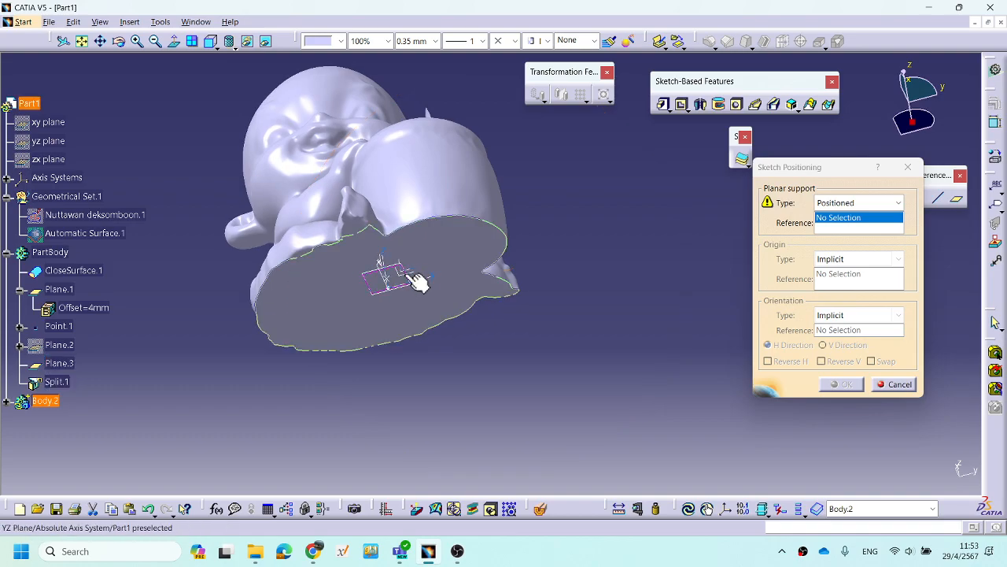
pyautogui.moveTo(457, 326)
pyautogui.mouseDown(button='middle')
pyautogui.moveTo(443, 259)
pyautogui.moveTo(564, 221)
pyautogui.moveTo(465, 236)
pyautogui.moveTo(448, 224)
pyautogui.moveTo(467, 175)
pyautogui.moveTo(446, 221)
pyautogui.moveTo(367, 266)
pyautogui.moveTo(452, 286)
pyautogui.mouseUp(button='middle')
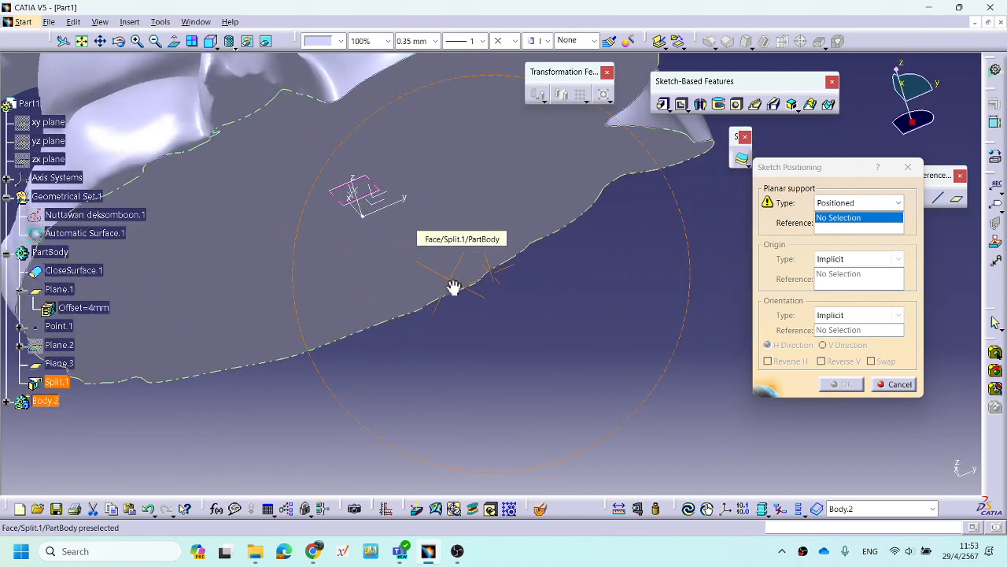
pyautogui.click(385, 211)
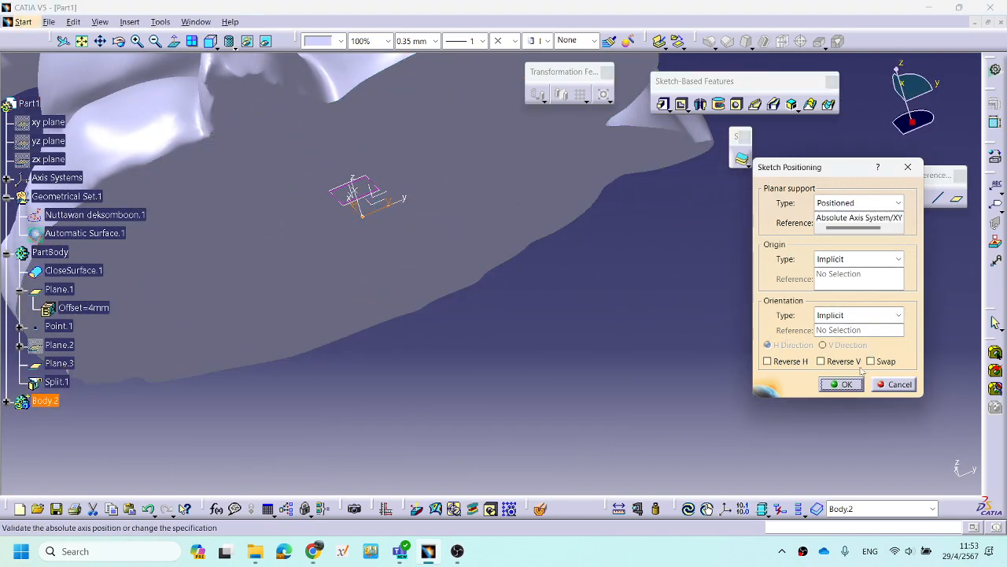
pyautogui.moveTo(466, 186); pyautogui.dragTo(467, 173, button='middle')
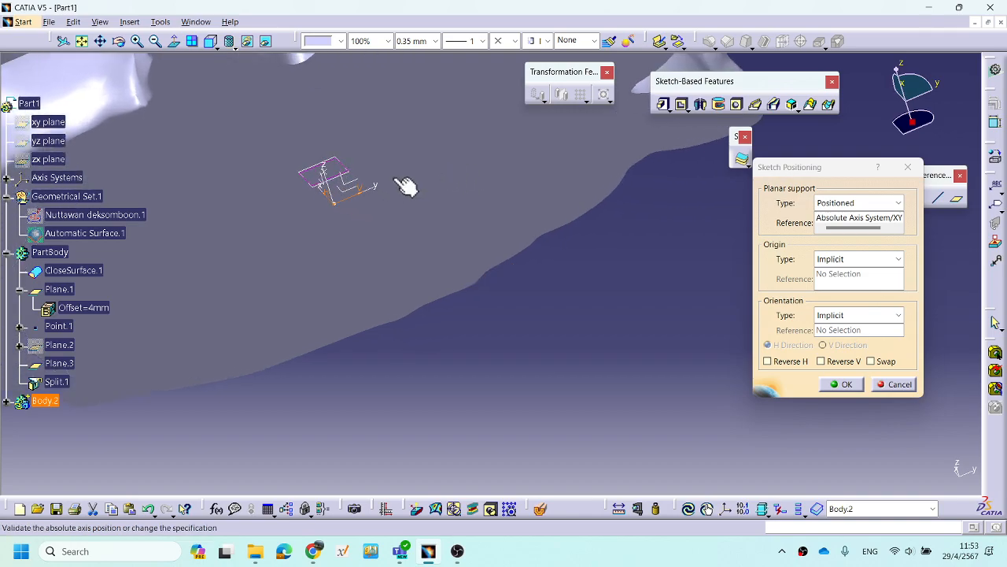
pyautogui.click(885, 363)
pyautogui.click(839, 383)
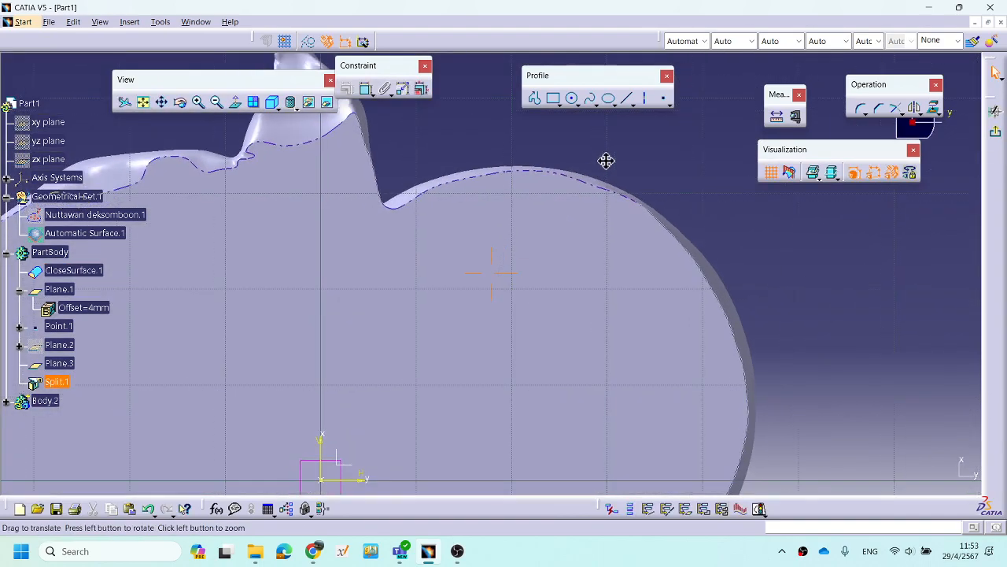
pyautogui.moveTo(606, 160); pyautogui.dragTo(566, 210, button='middle')
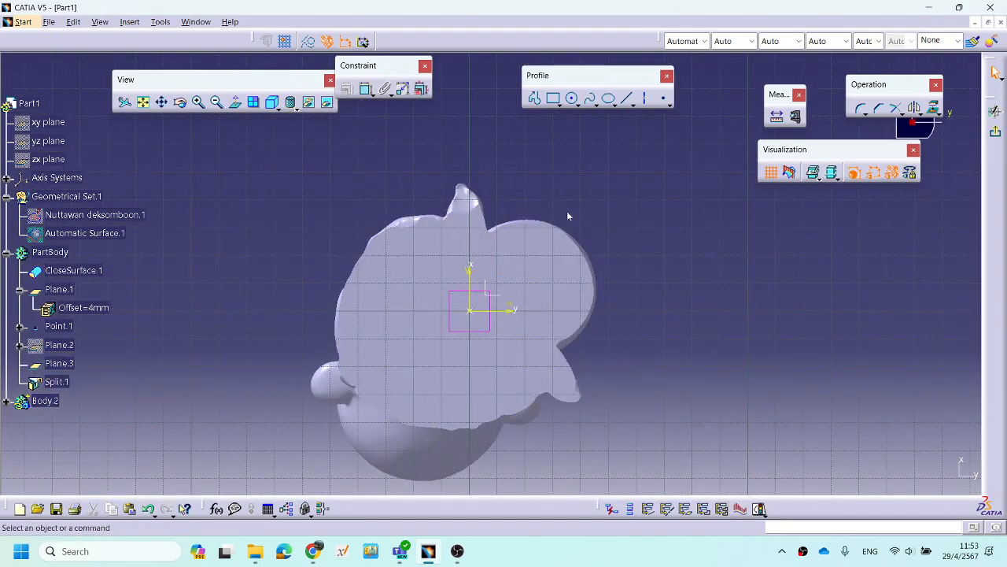
pyautogui.click(995, 131)
# Create a positioned sketch on the absolute axis system's YZ plane with implicit origin and orientation.
pyautogui.moveTo(550, 295)
pyautogui.mouseDown(button='middle')
pyautogui.moveTo(522, 259)
pyautogui.moveTo(524, 215)
pyautogui.moveTo(591, 196)
pyautogui.moveTo(512, 283)
pyautogui.moveTo(574, 227)
pyautogui.moveTo(585, 331)
pyautogui.mouseUp(button='middle')
pyautogui.moveTo(639, 303); pyautogui.dragTo(668, 355, button='middle')
pyautogui.click(840, 210)
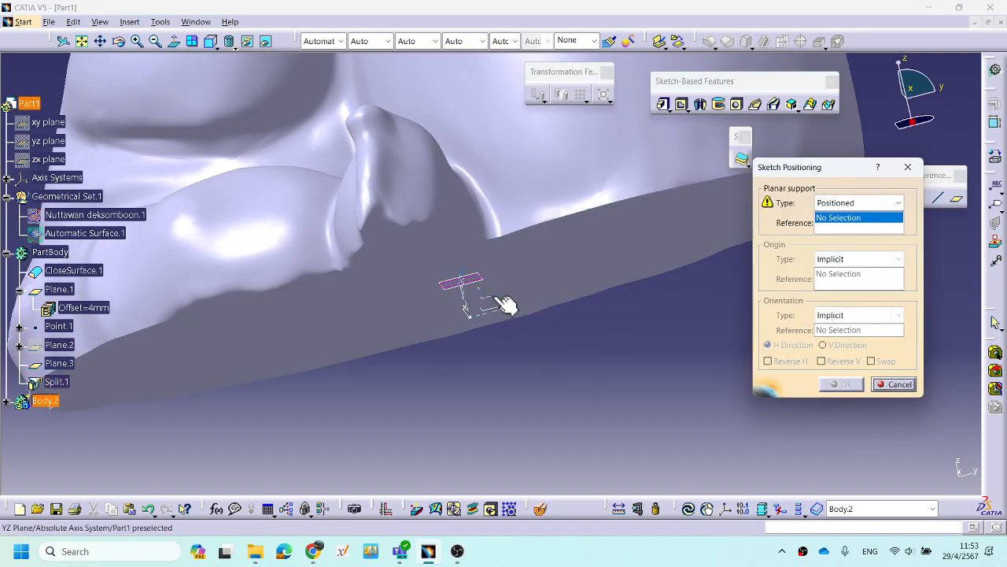
pyautogui.click(511, 304)
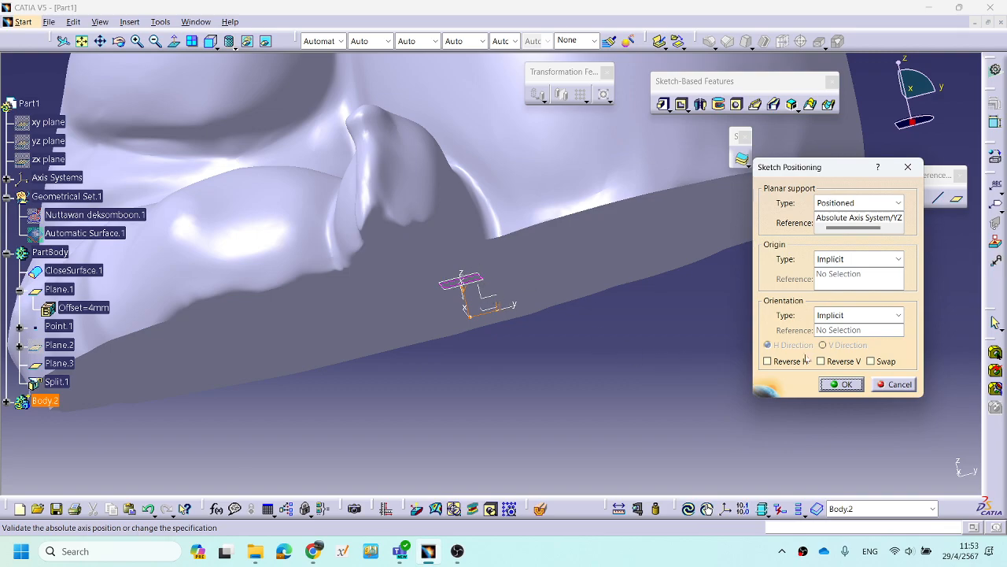
pyautogui.click(836, 384)
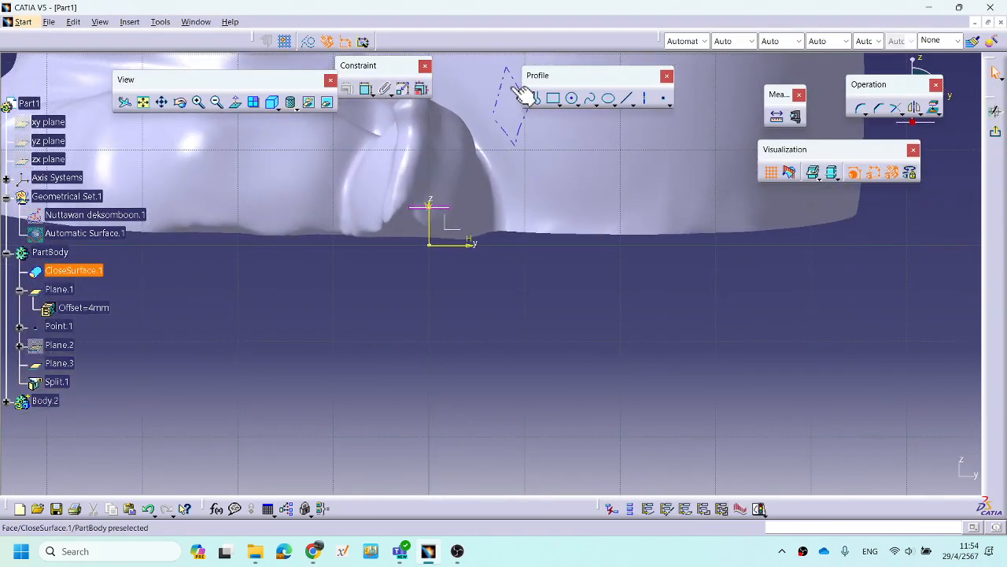
# Sketch a rectangle about 113 mm wide that encloses the whole figurine in the front view.
pyautogui.moveTo(591, 264); pyautogui.dragTo(621, 331, button='middle')
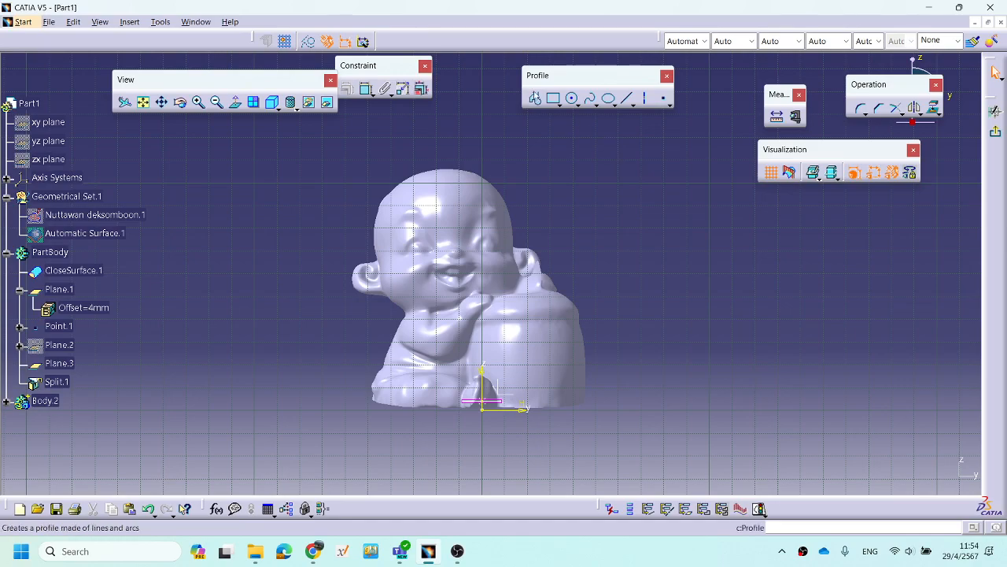
pyautogui.click(553, 97)
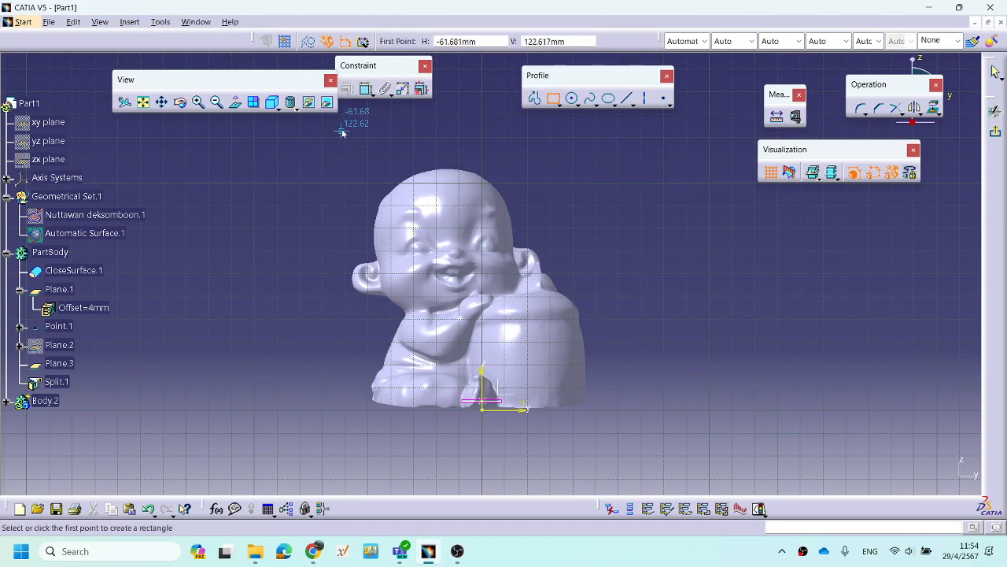
pyautogui.click(342, 123)
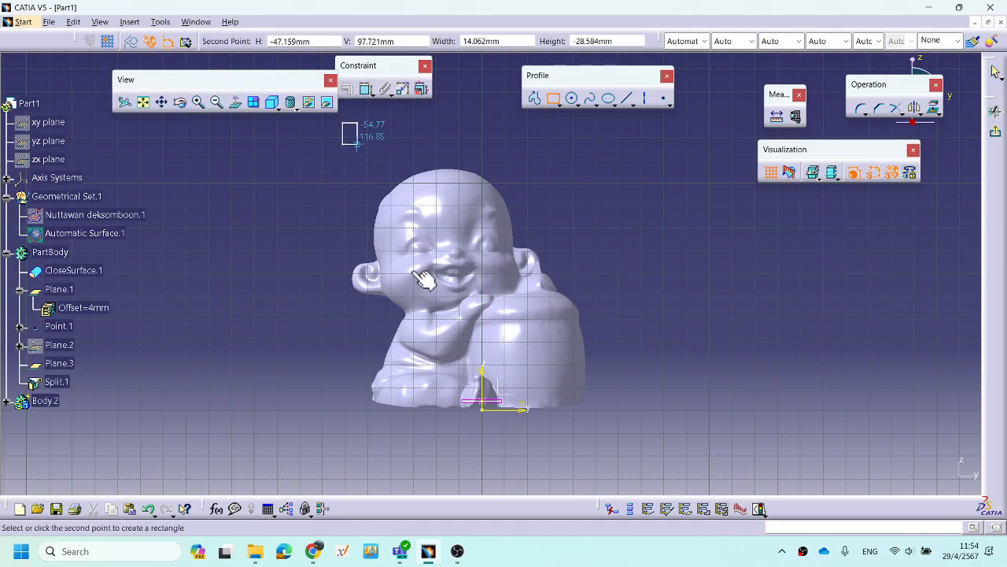
pyautogui.click(600, 457)
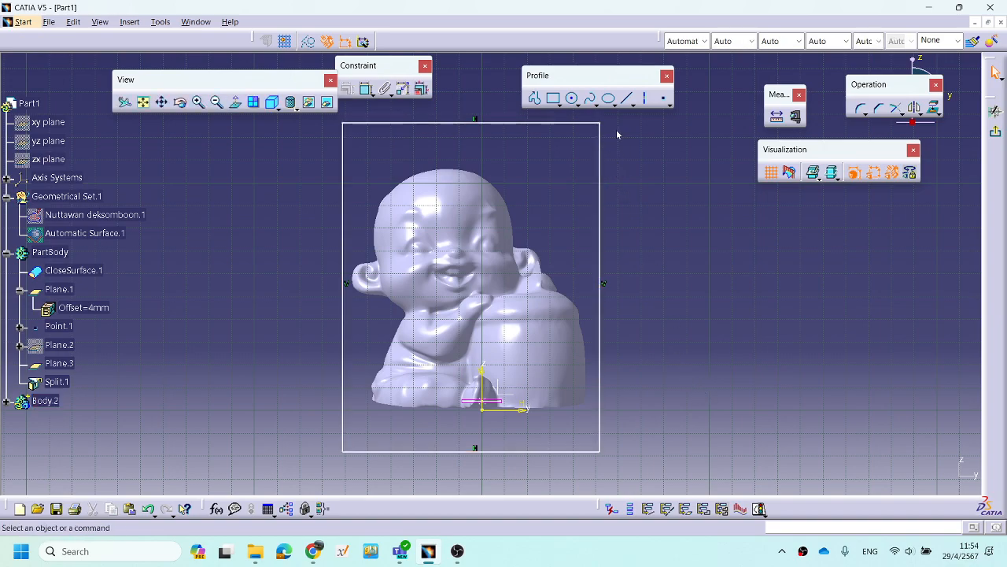
# Dimension the rectangle's width between its two vertical sides and set it to 120 mm.
pyautogui.click(366, 88)
pyautogui.click(344, 141)
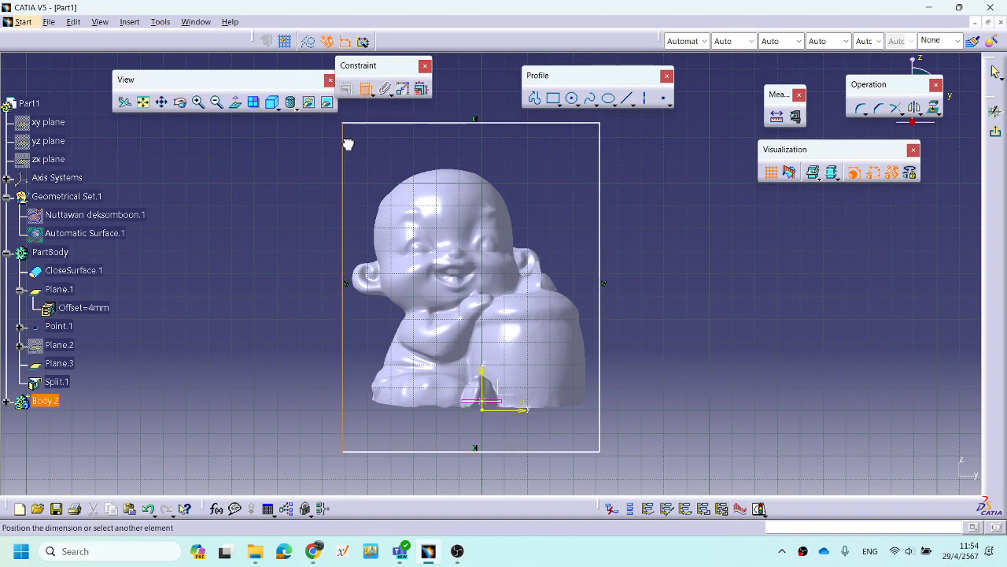
pyautogui.click(601, 158)
pyautogui.click(477, 100)
pyautogui.doubleClick(477, 101)
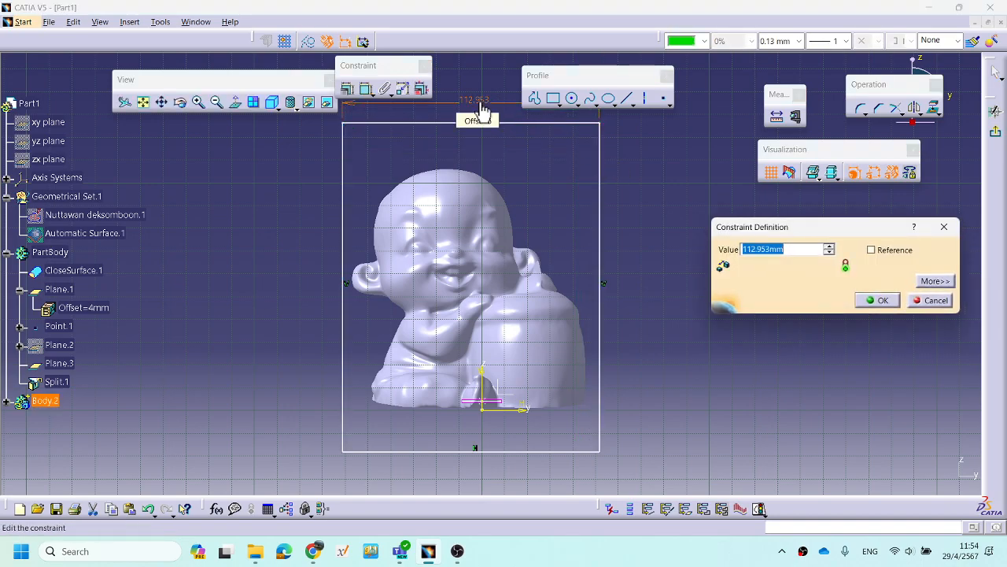
pyautogui.press('Return')
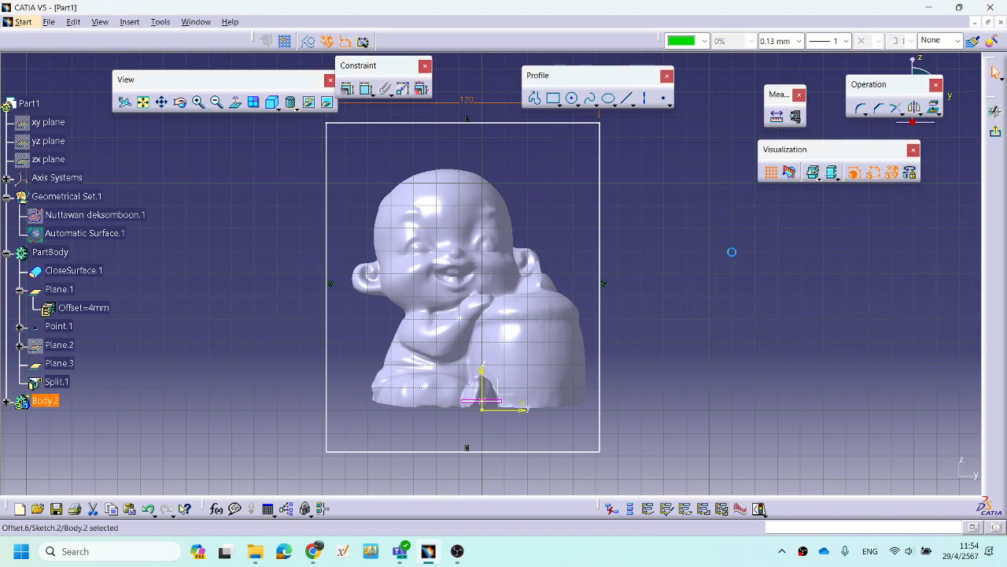
pyautogui.click(732, 256)
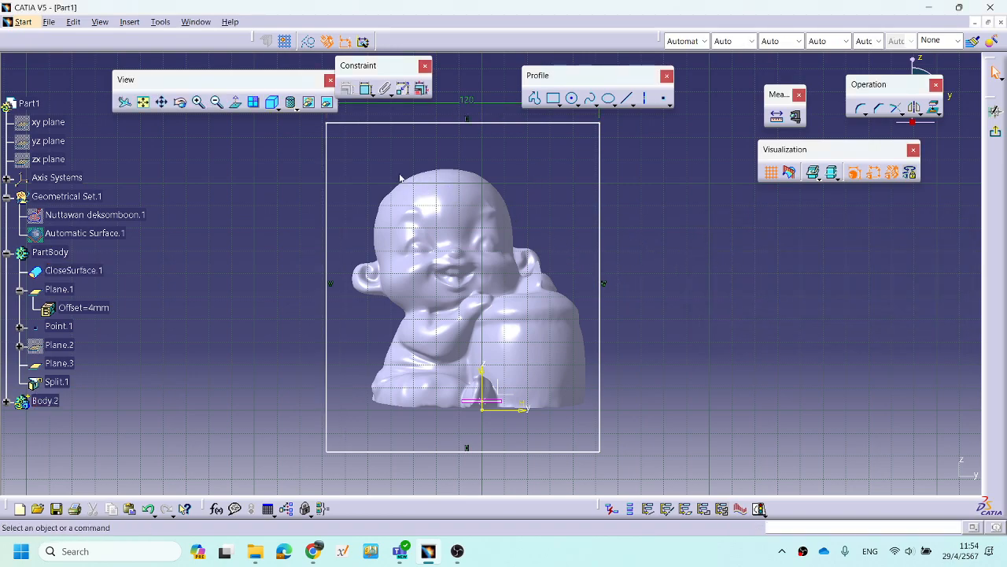
# Try a symmetry constraint on the rectangle's two vertical sides about the vertical sketch axis.
pyautogui.click(329, 167)
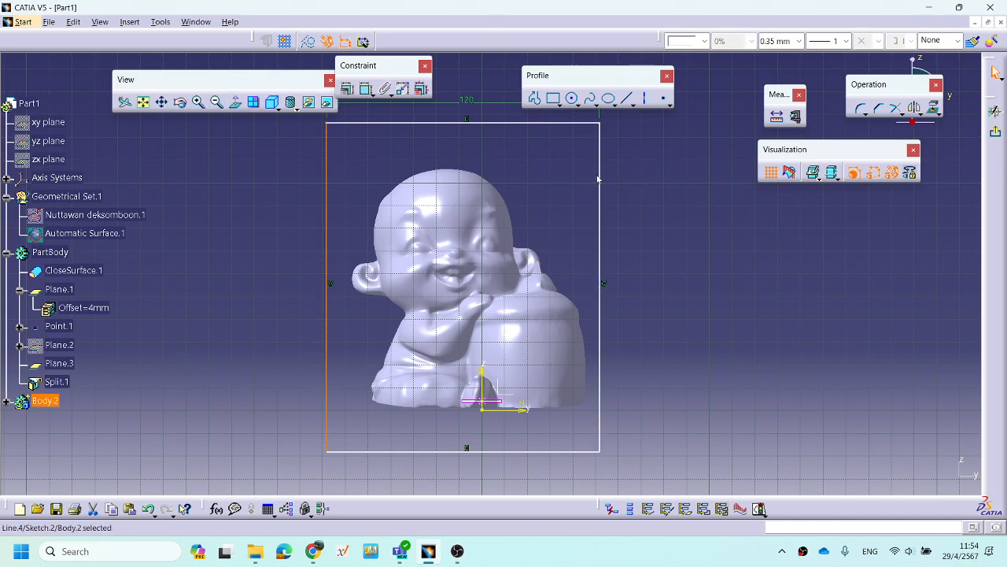
pyautogui.keyDown('ctrl'); pyautogui.click(482, 373); pyautogui.keyUp('ctrl')
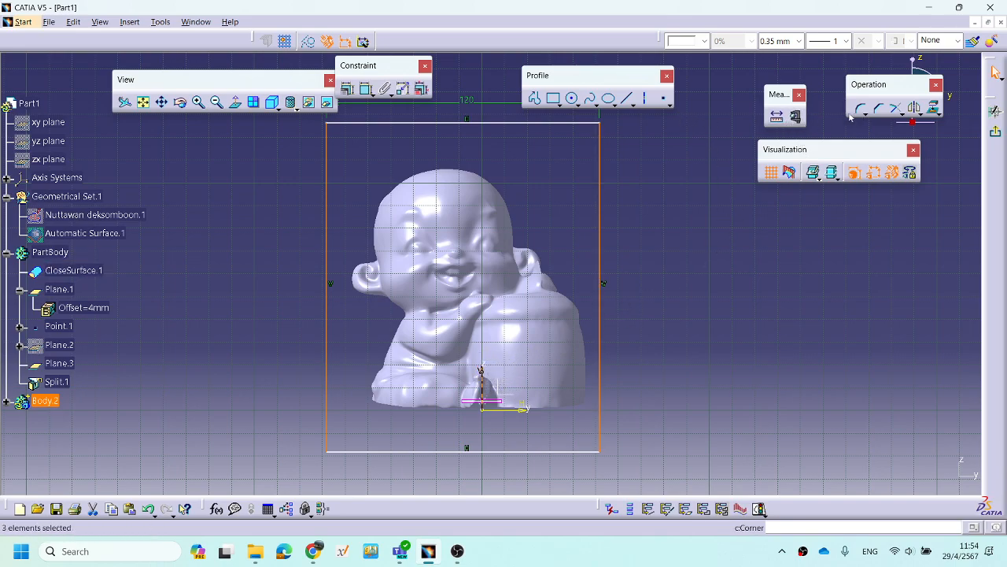
pyautogui.click(347, 88)
pyautogui.click(832, 301)
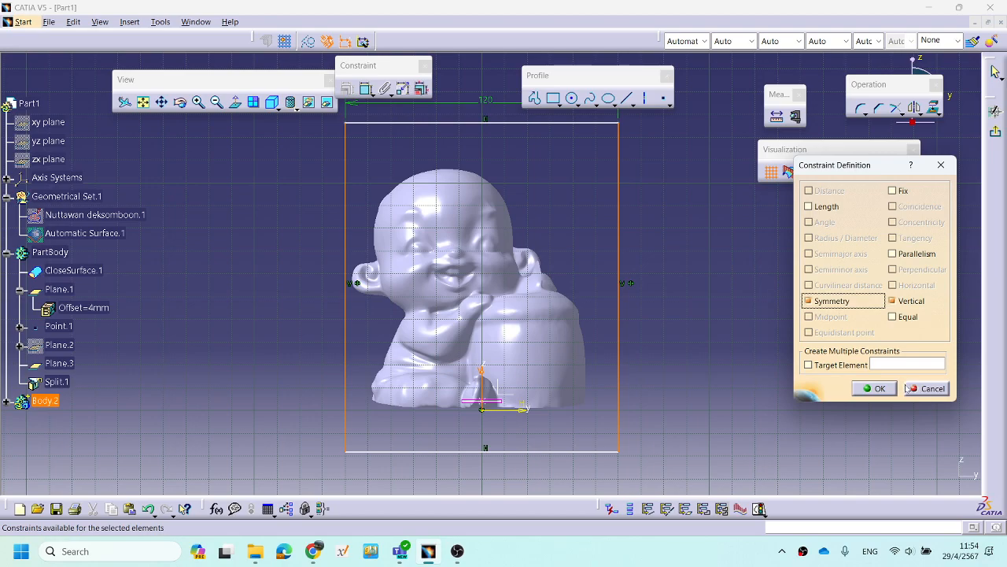
pyautogui.click(808, 301)
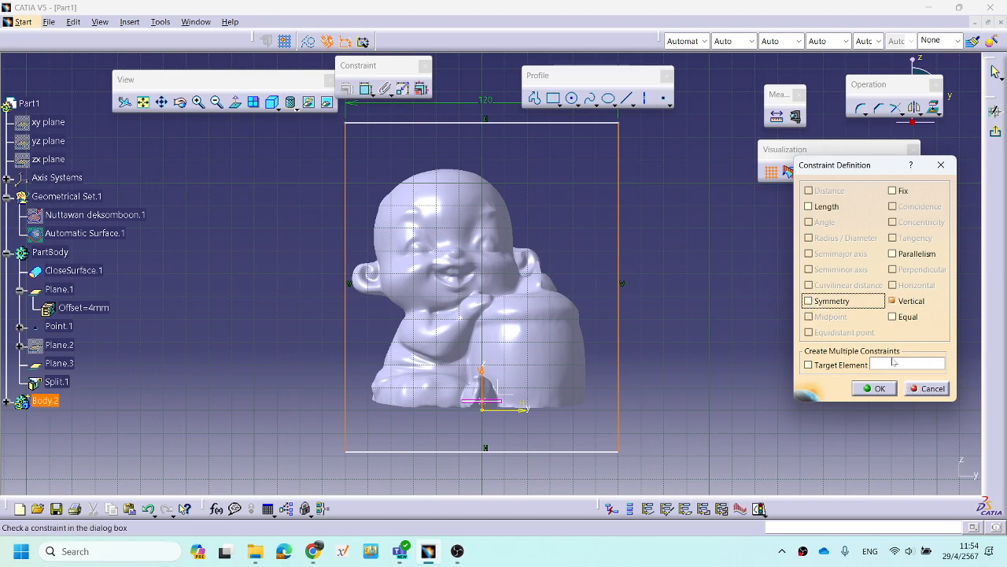
pyautogui.click(876, 388)
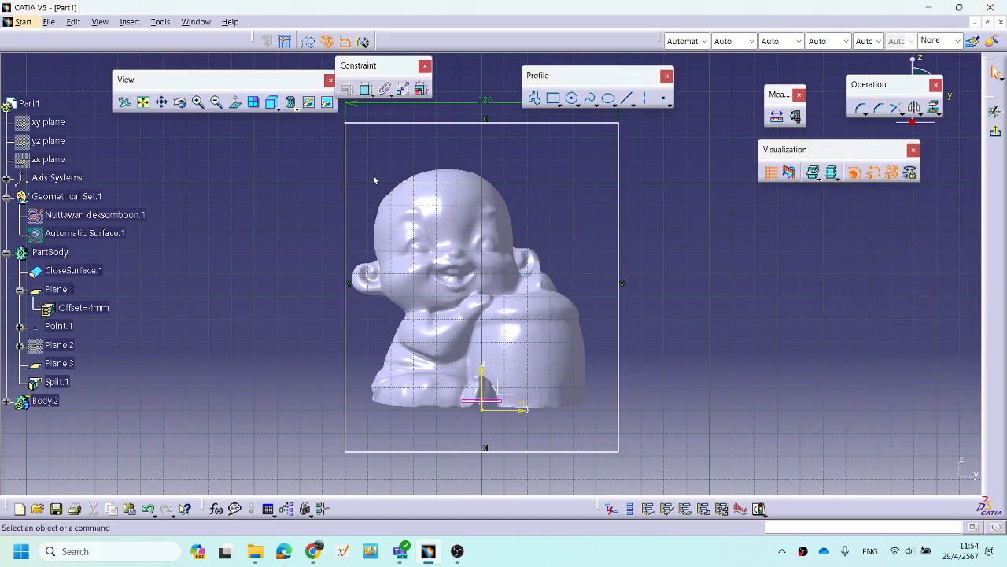
# Shift the rectangle sideways so its vertical sides enclose the figurine, and finish the sketch.
pyautogui.moveTo(345, 167); pyautogui.dragTo(333, 168)
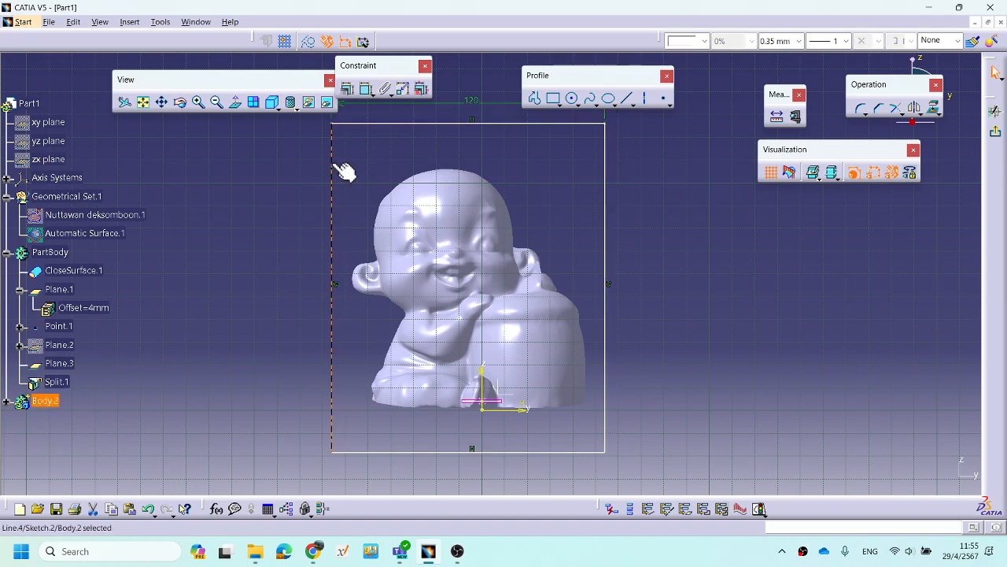
pyautogui.click(714, 282)
pyautogui.moveTo(714, 282)
pyautogui.mouseDown(button='middle')
pyautogui.moveTo(716, 310)
pyautogui.moveTo(678, 347)
pyautogui.mouseUp(button='middle')
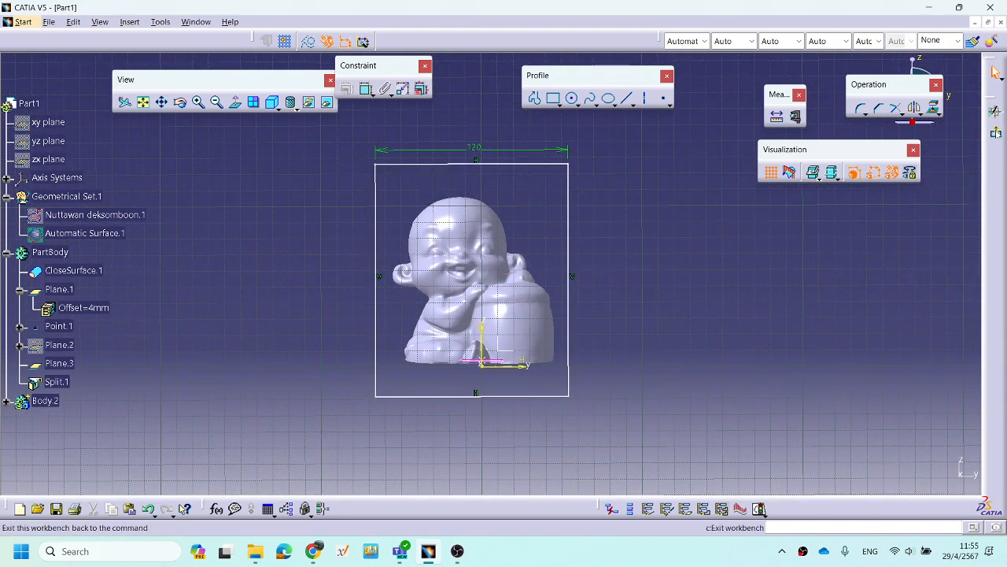
pyautogui.click(995, 73)
pyautogui.moveTo(713, 370)
pyautogui.mouseDown(button='middle')
pyautogui.moveTo(578, 429)
pyautogui.moveTo(447, 411)
pyautogui.moveTo(590, 275)
pyautogui.moveTo(652, 236)
pyautogui.mouseUp(button='middle')
pyautogui.moveTo(423, 369); pyautogui.dragTo(468, 332, button='middle')
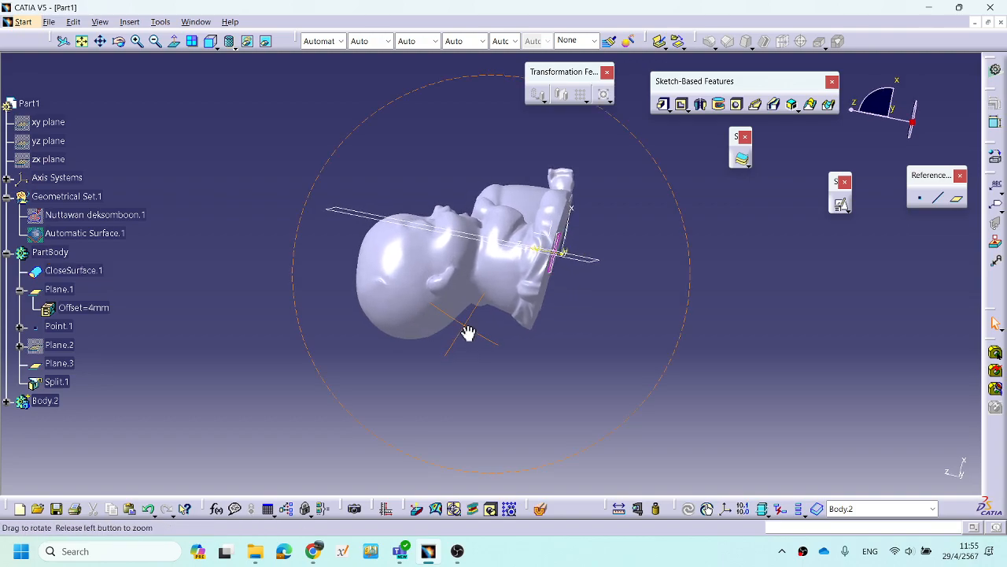
pyautogui.moveTo(378, 349); pyautogui.dragTo(463, 371, button='middle')
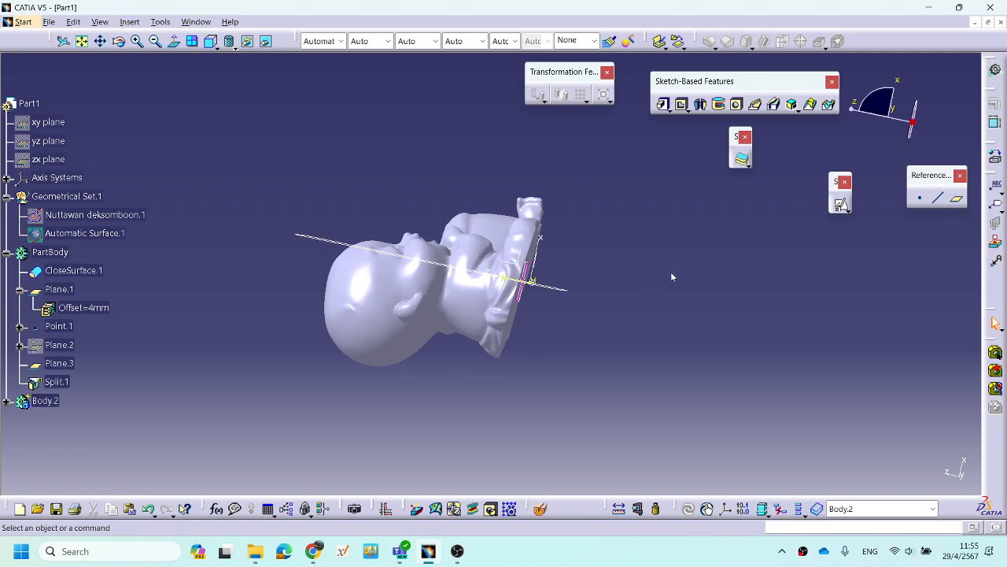
pyautogui.moveTo(711, 307); pyautogui.dragTo(556, 281, button='middle')
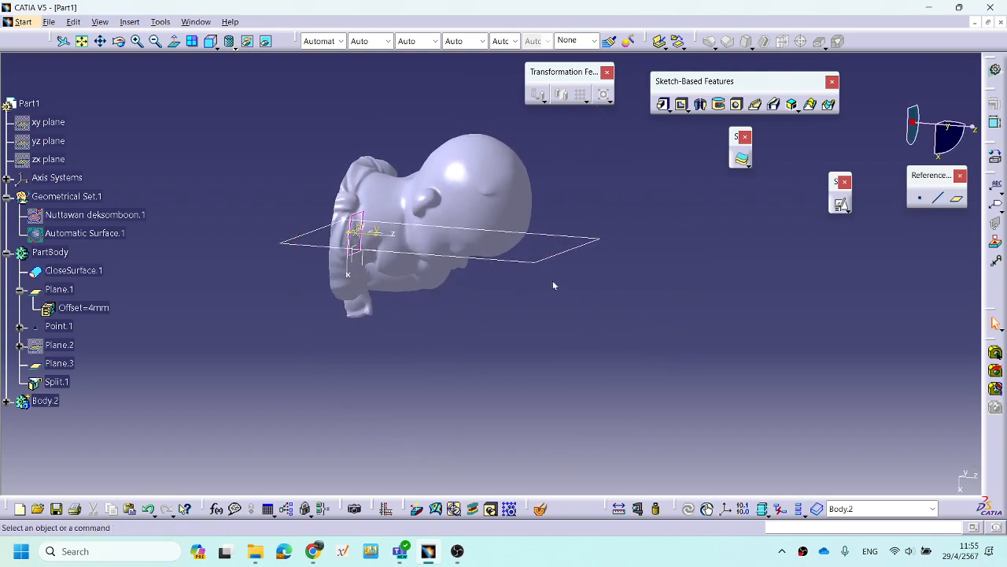
# Pad the rectangle sketch to a length of 51 mm so the block covers the face side of the figurine.
pyautogui.moveTo(353, 313); pyautogui.dragTo(398, 295, button='middle')
pyautogui.moveTo(606, 285); pyautogui.dragTo(629, 329, button='middle')
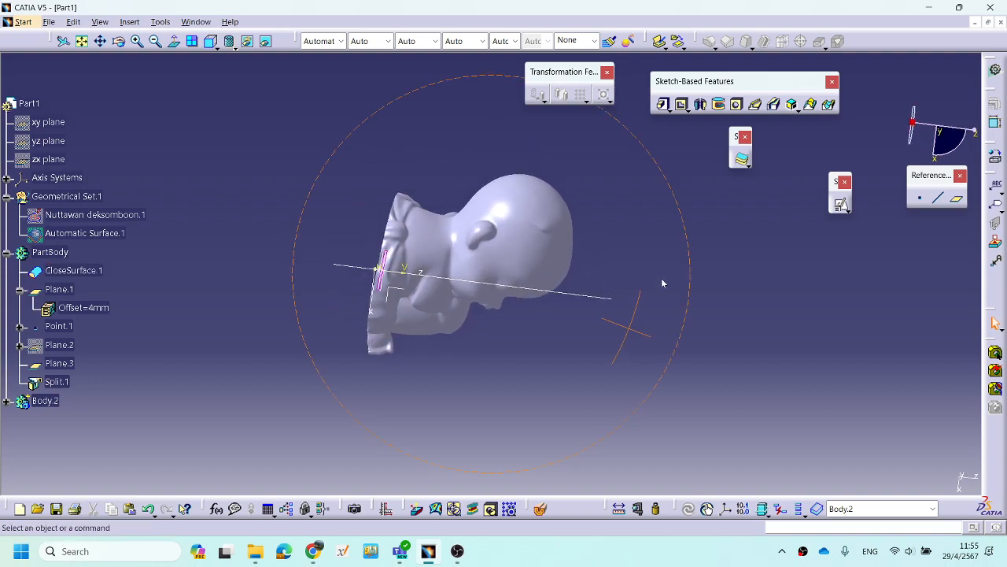
pyautogui.click(667, 109)
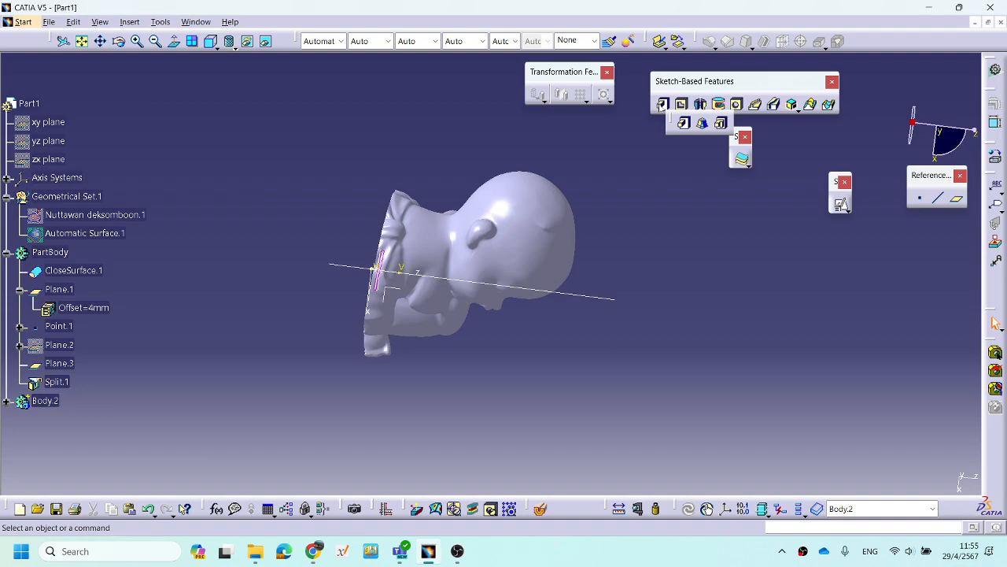
pyautogui.click(663, 108)
pyautogui.moveTo(504, 322); pyautogui.dragTo(407, 205, button='middle')
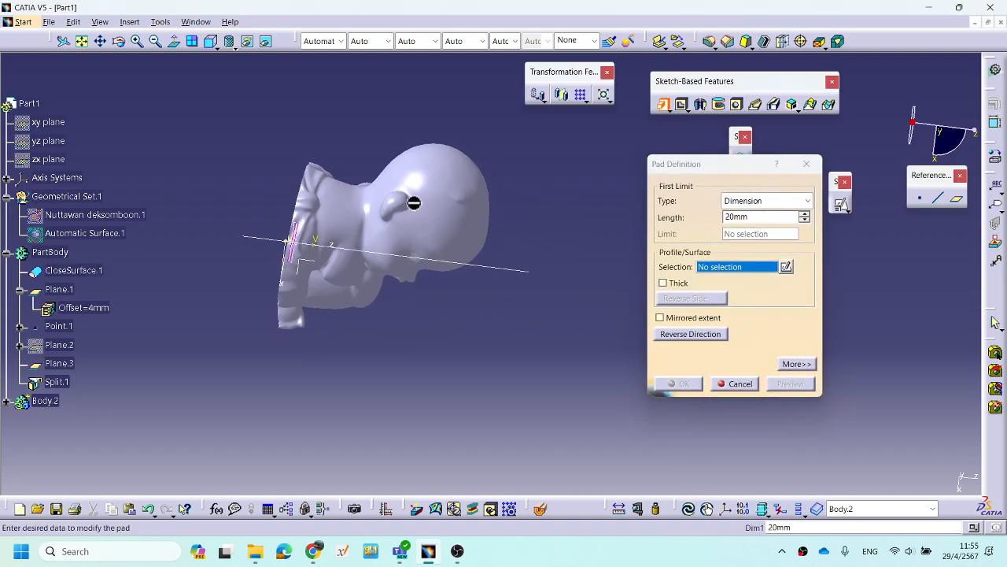
pyautogui.moveTo(356, 328); pyautogui.dragTo(388, 323, button='middle')
pyautogui.moveTo(497, 165); pyautogui.dragTo(476, 178, button='middle')
pyautogui.moveTo(448, 315); pyautogui.dragTo(433, 347, button='middle')
pyautogui.moveTo(346, 305); pyautogui.dragTo(348, 326, button='middle')
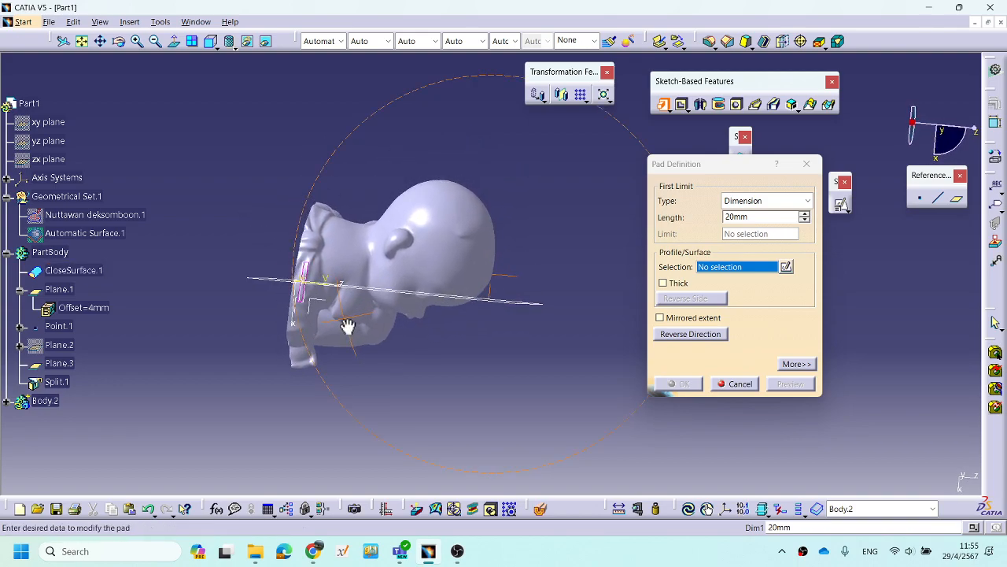
pyautogui.moveTo(461, 299)
pyautogui.mouseDown(button='middle')
pyautogui.moveTo(477, 335)
pyautogui.moveTo(486, 292)
pyautogui.moveTo(448, 295)
pyautogui.mouseUp(button='middle')
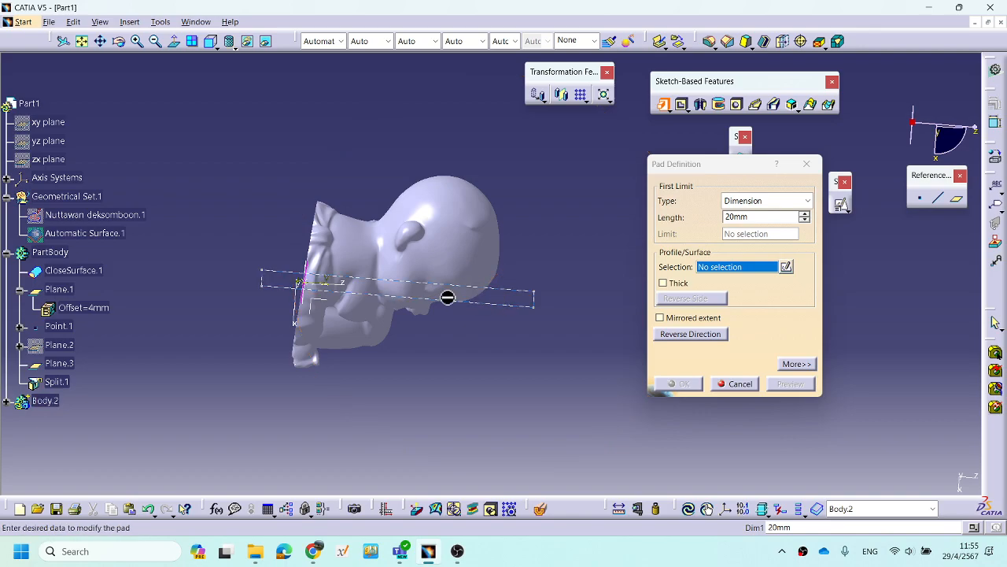
pyautogui.moveTo(284, 288); pyautogui.dragTo(442, 347, button='middle')
pyautogui.moveTo(498, 222); pyautogui.dragTo(331, 370, button='middle')
pyautogui.moveTo(577, 382); pyautogui.dragTo(512, 284, button='middle')
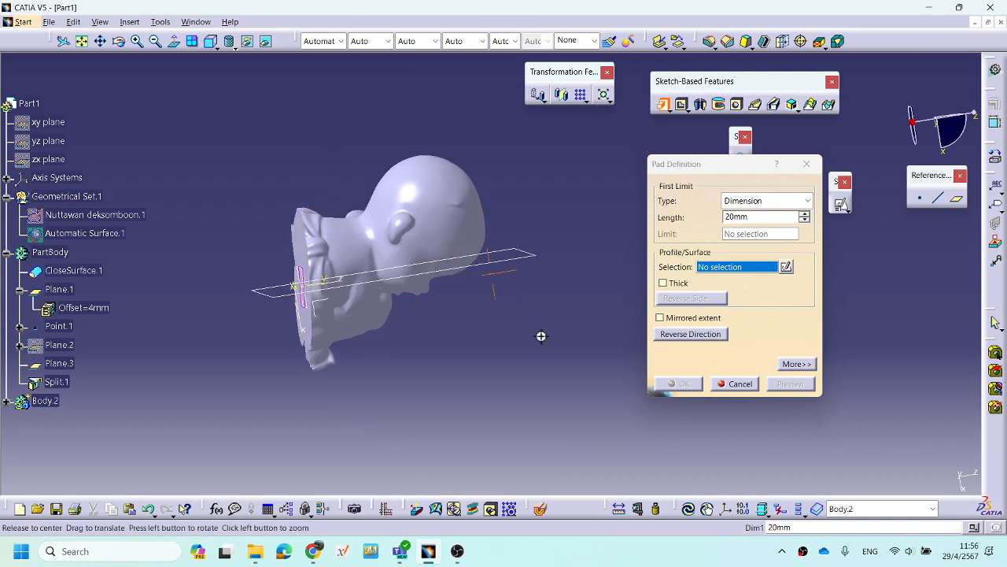
pyautogui.click(531, 262)
pyautogui.moveTo(463, 396)
pyautogui.mouseDown(button='middle')
pyautogui.moveTo(441, 400)
pyautogui.moveTo(391, 276)
pyautogui.mouseUp(button='middle')
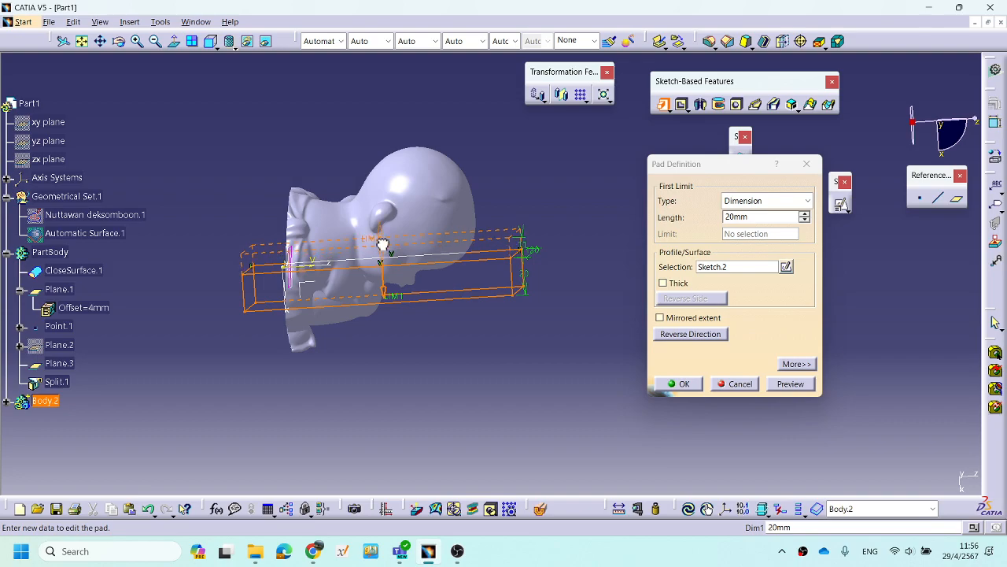
pyautogui.moveTo(414, 356); pyautogui.dragTo(396, 342, button='middle')
pyautogui.moveTo(400, 299); pyautogui.dragTo(398, 349)
pyautogui.moveTo(432, 338); pyautogui.dragTo(460, 354, button='middle')
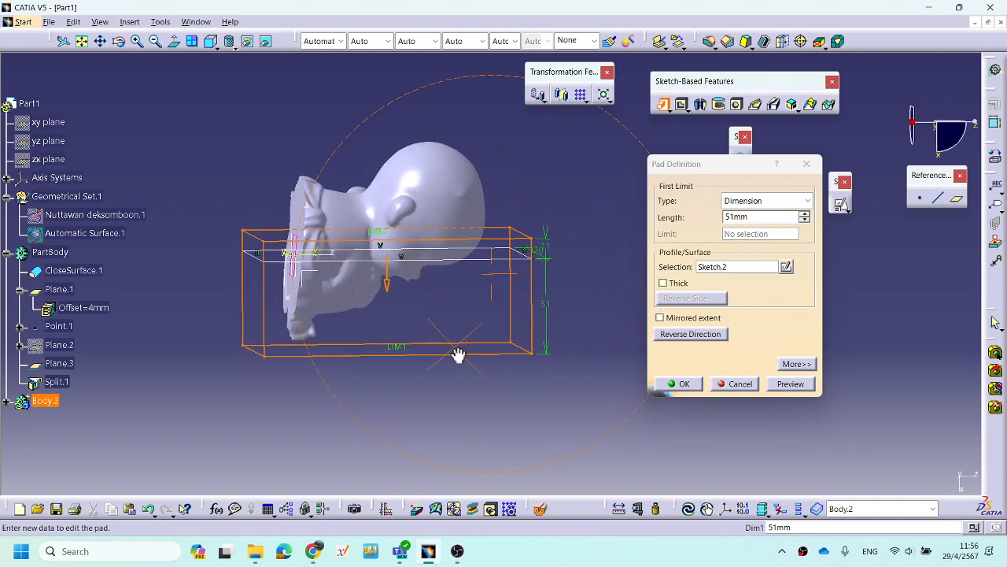
pyautogui.click(684, 384)
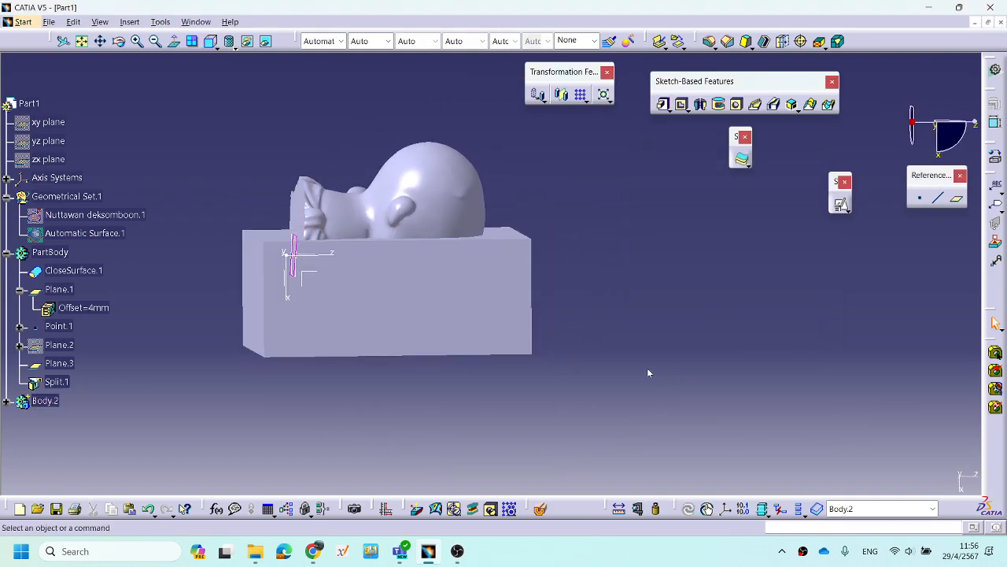
# Try to subtract the block body from the figurine body with a Remove operation.
pyautogui.moveTo(400, 273); pyautogui.dragTo(549, 344, button='middle')
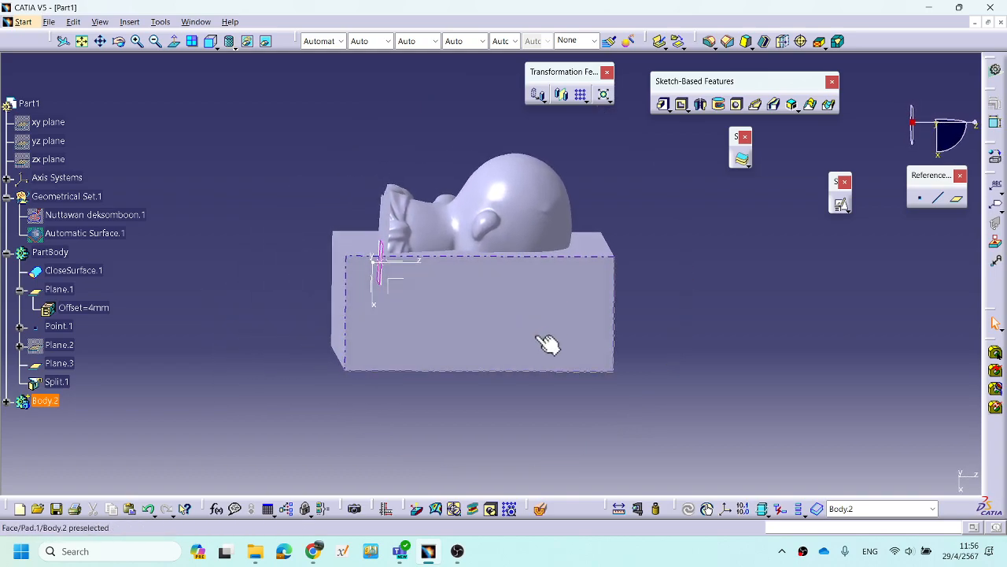
pyautogui.rightClick(45, 401)
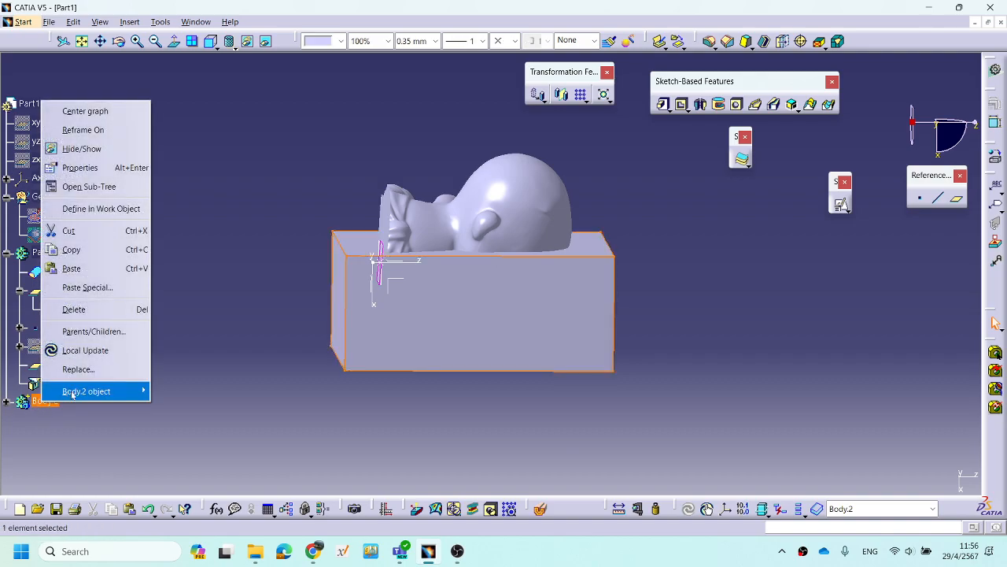
pyautogui.moveTo(87, 391)
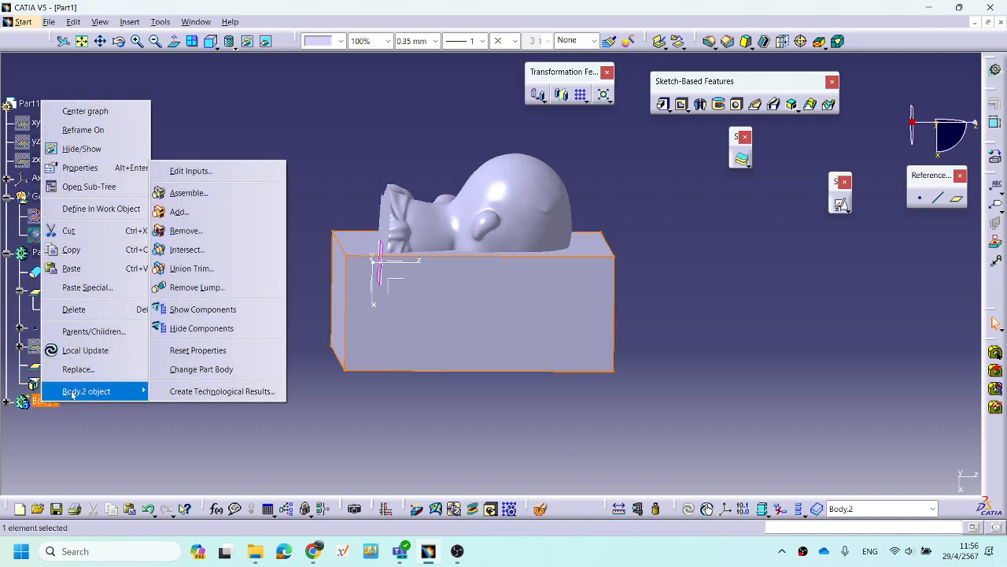
pyautogui.click(185, 230)
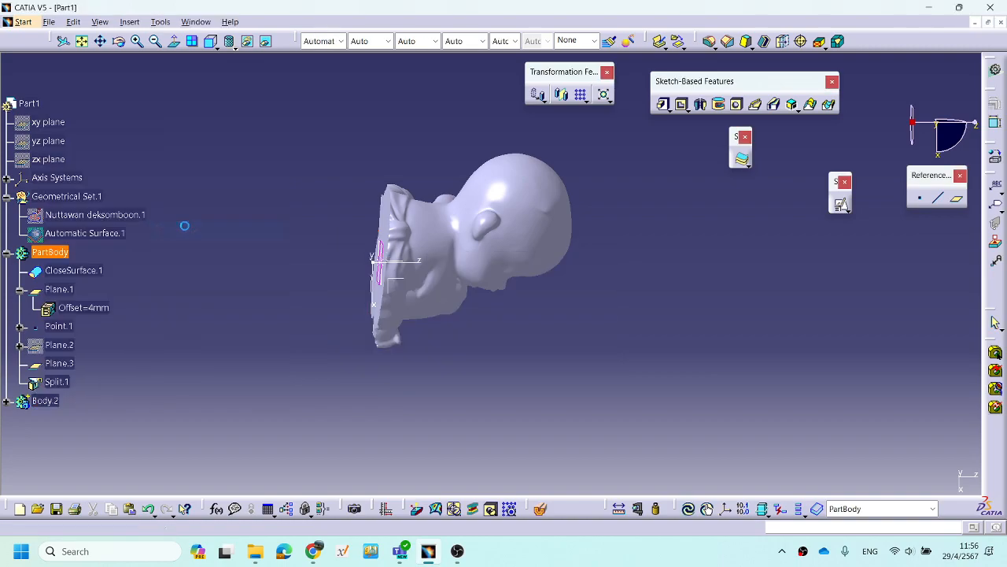
pyautogui.click(428, 362)
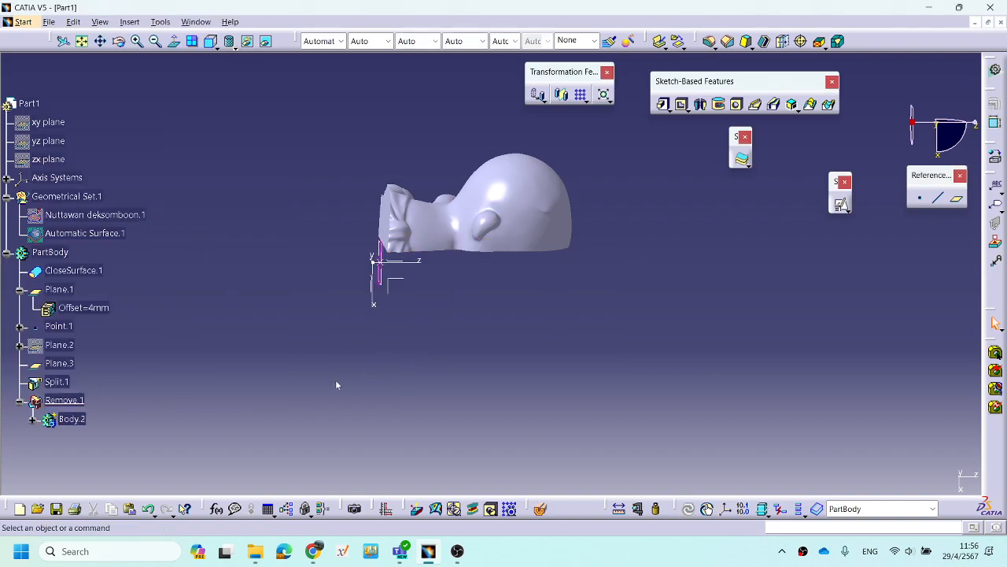
# Delete the Remove operation from the figurine's body, including its aggregated elements.
pyautogui.rightClick(87, 405)
pyautogui.click(105, 304)
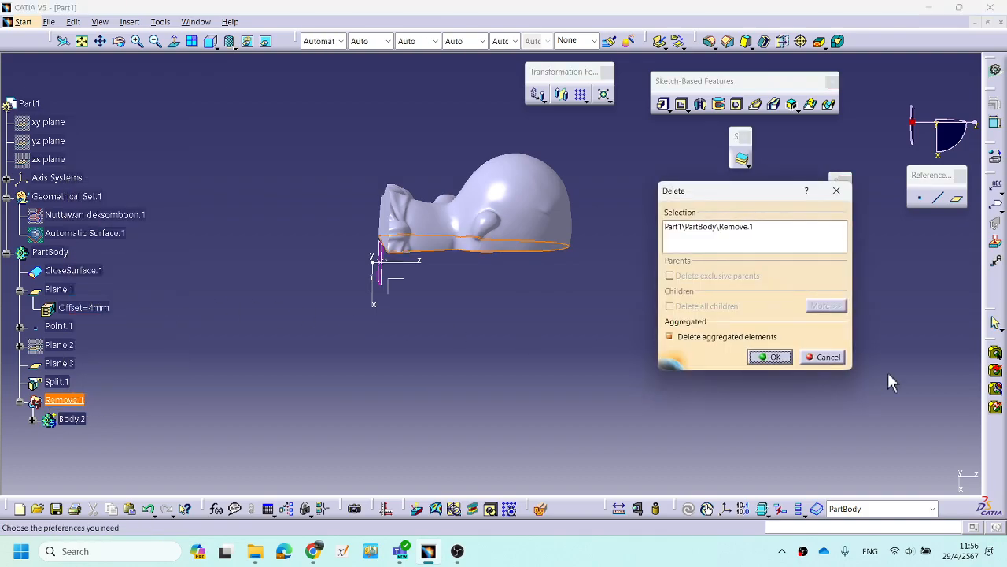
pyautogui.click(771, 356)
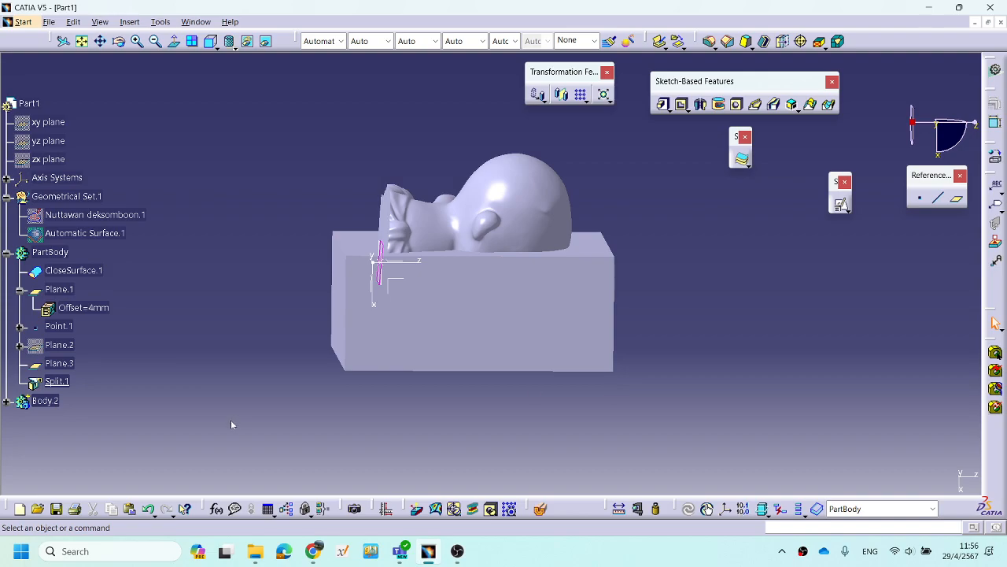
# Make the block's body, Body.2, the main part body with Change Part Body.
pyautogui.click(47, 403)
pyautogui.click(381, 441)
pyautogui.rightClick(45, 400)
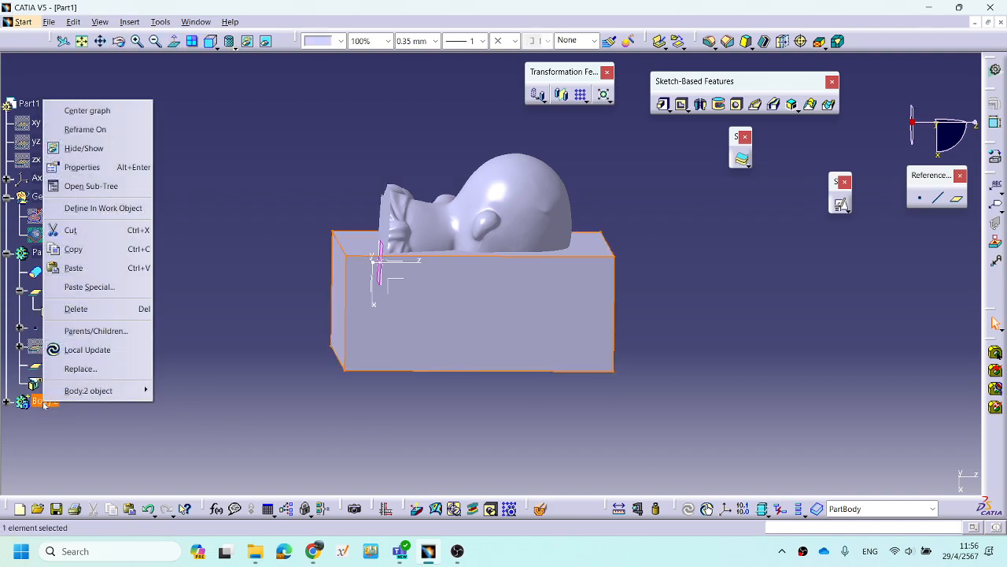
pyautogui.moveTo(88, 391)
pyautogui.click(302, 476)
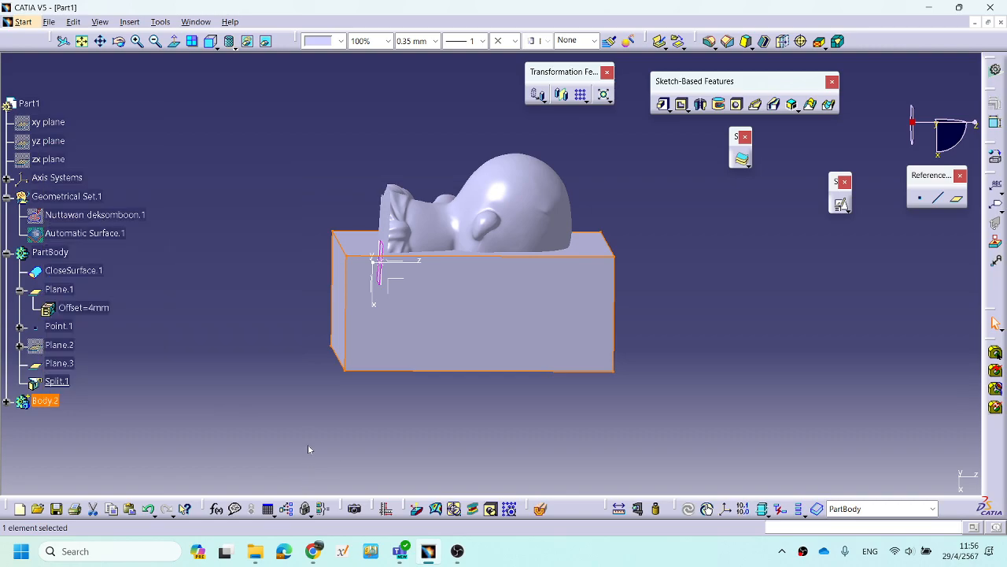
pyautogui.rightClick(51, 401)
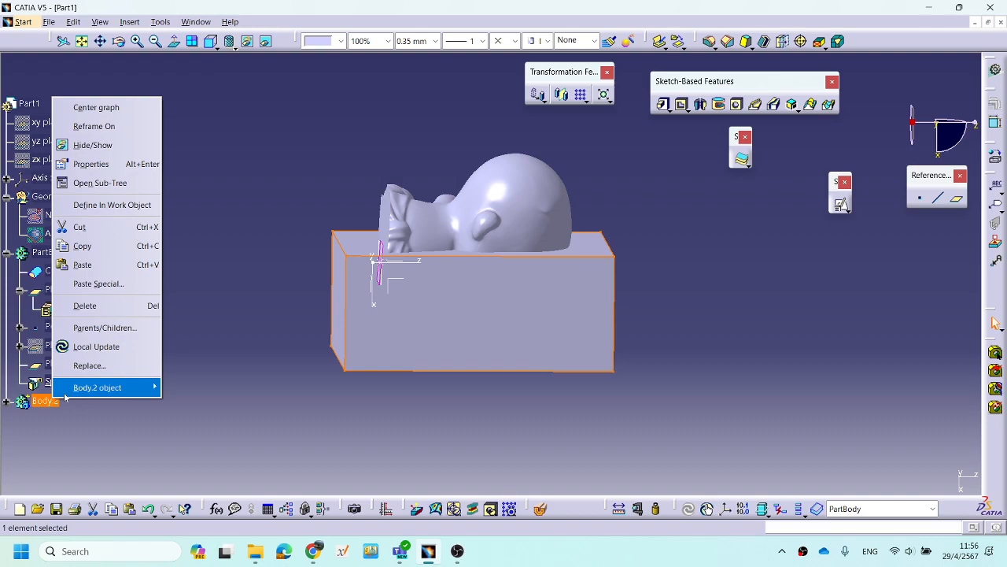
pyautogui.moveTo(65, 396)
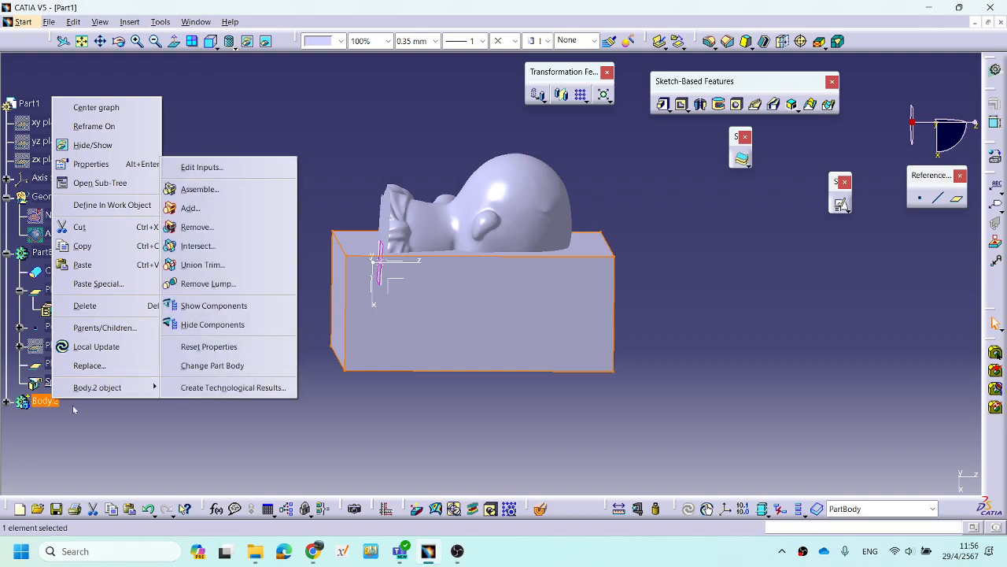
pyautogui.click(198, 367)
pyautogui.click(540, 328)
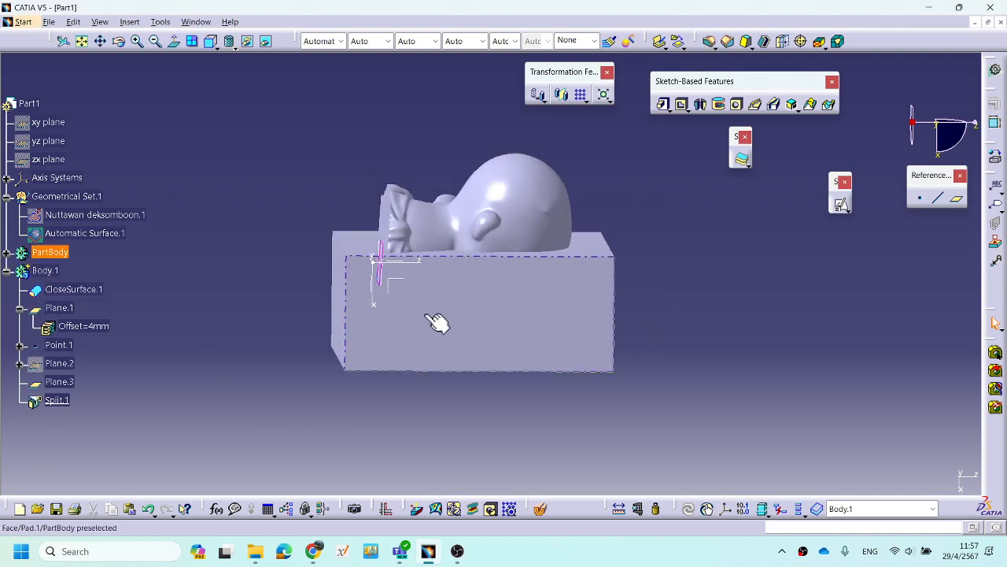
# Examine which features the swapped PartBody and Body.1 contain and which solid each one represents.
pyautogui.click(57, 255)
pyautogui.click(54, 271)
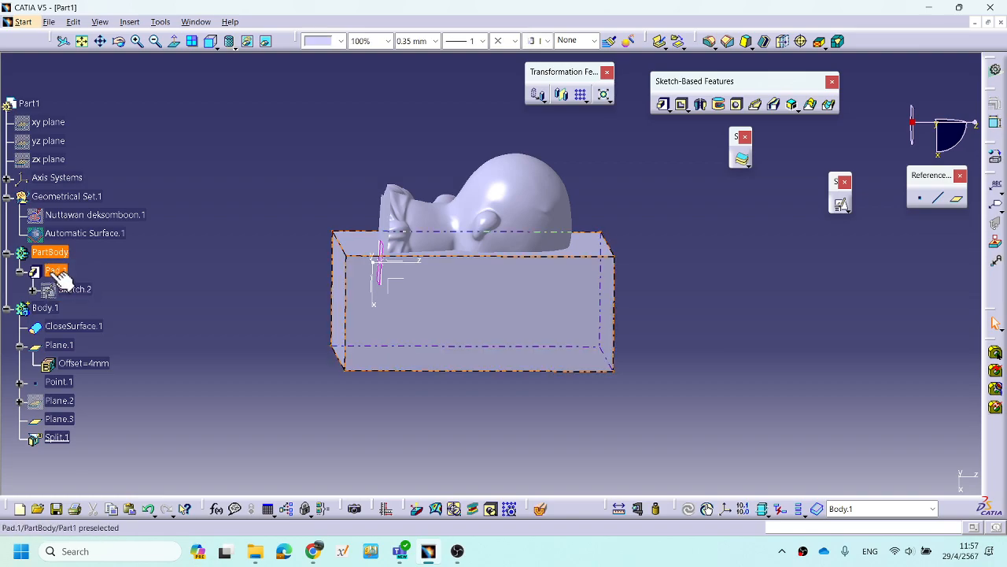
pyautogui.click(198, 271)
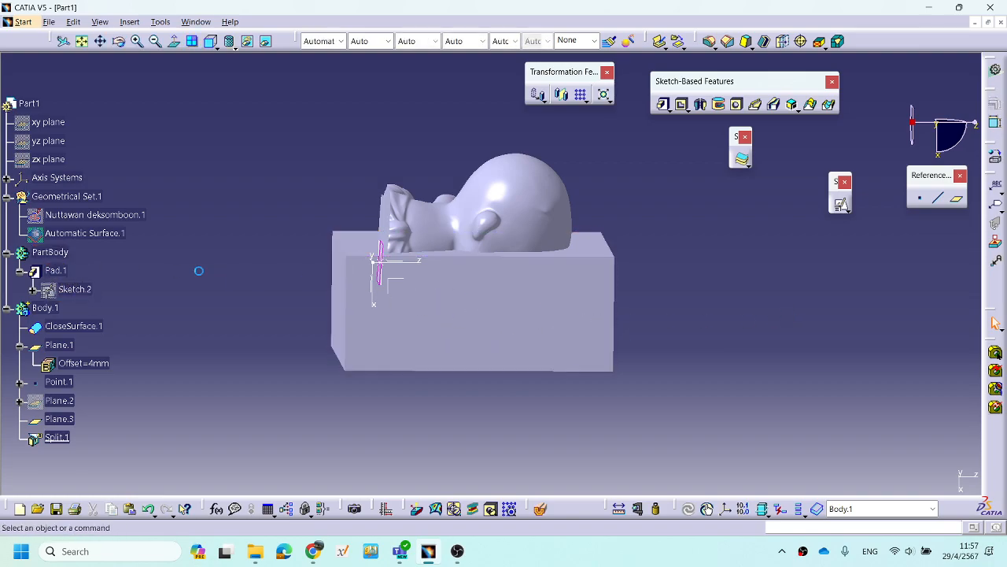
pyautogui.click(52, 254)
pyautogui.moveTo(495, 304); pyautogui.dragTo(363, 246, button='middle')
pyautogui.moveTo(538, 284); pyautogui.dragTo(322, 277, button='middle')
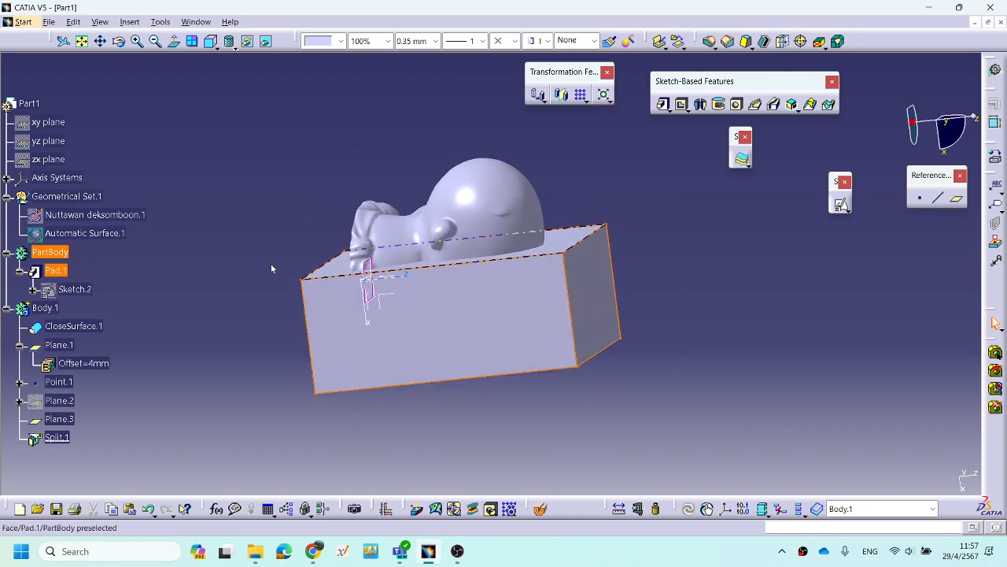
pyautogui.moveTo(594, 301); pyautogui.dragTo(540, 296, button='middle')
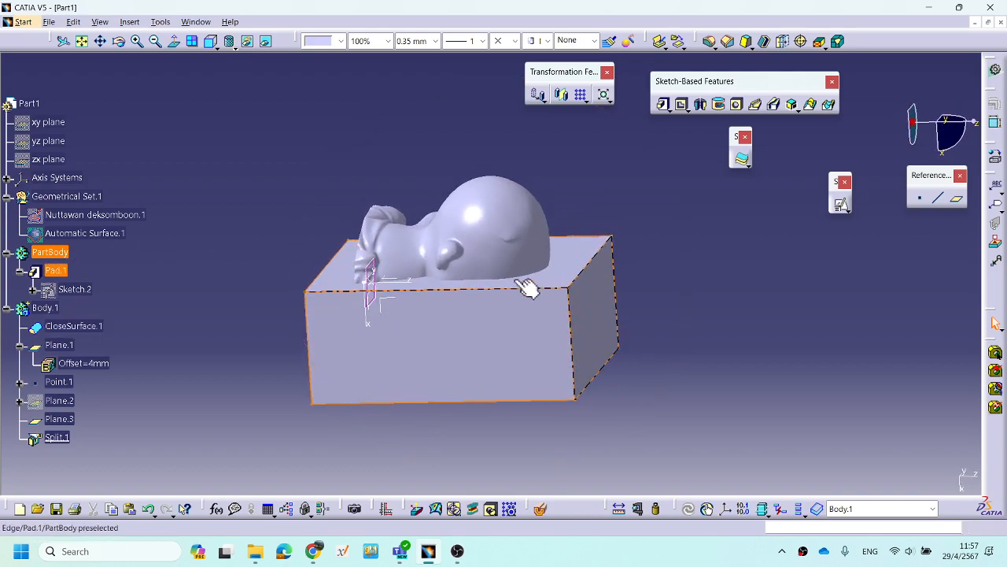
pyautogui.moveTo(224, 349); pyautogui.dragTo(215, 324, button='middle')
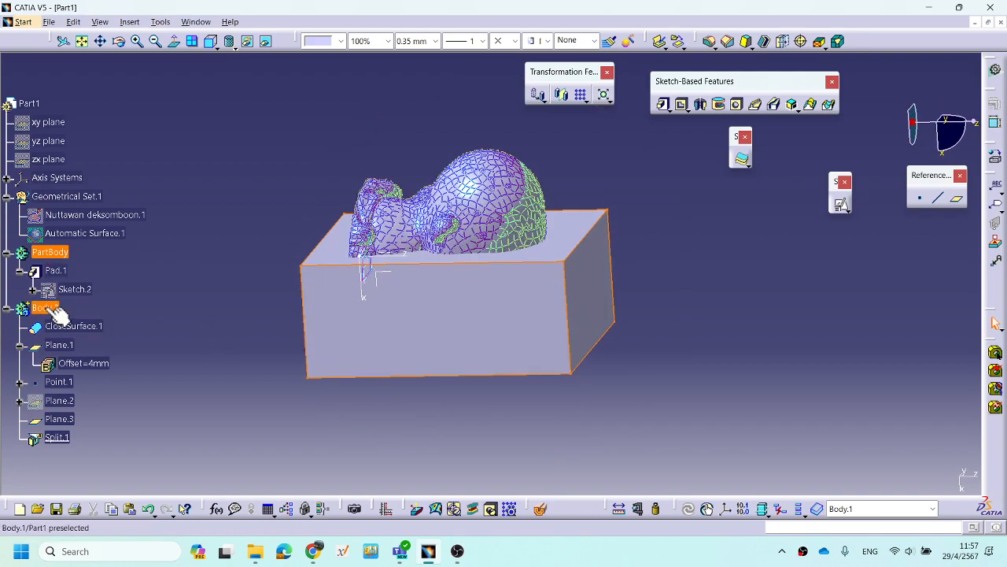
pyautogui.click(56, 312)
pyautogui.click(200, 333)
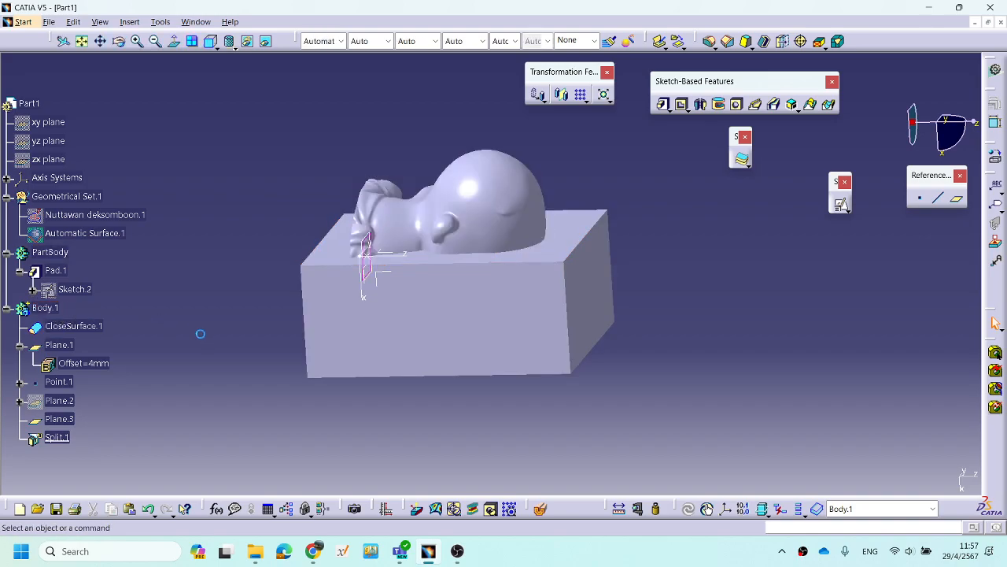
# Subtract the figurine body, Body.1, from the block in PartBody with a Remove operation.
pyautogui.click(48, 308)
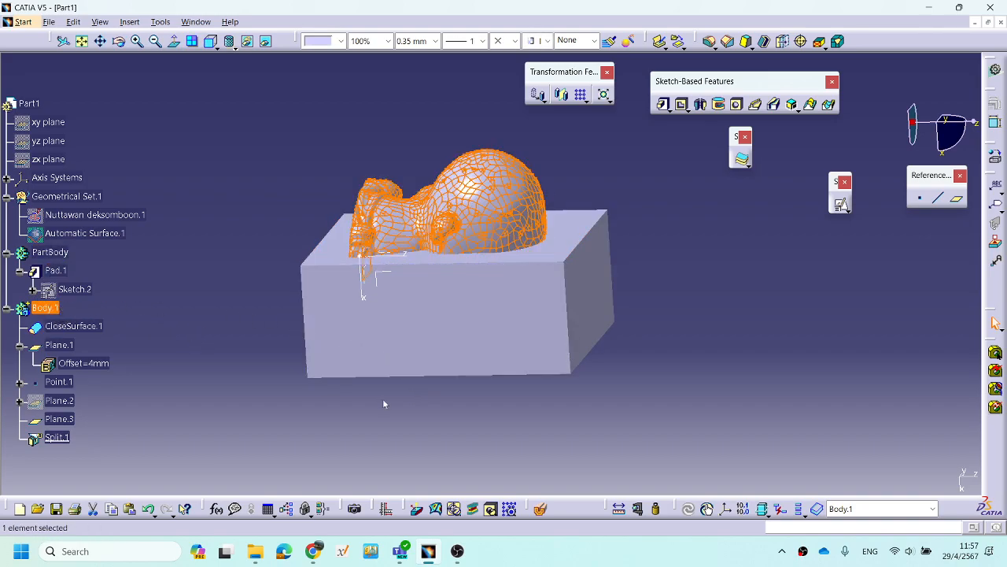
pyautogui.moveTo(389, 404); pyautogui.dragTo(377, 385, button='middle')
pyautogui.rightClick(47, 308)
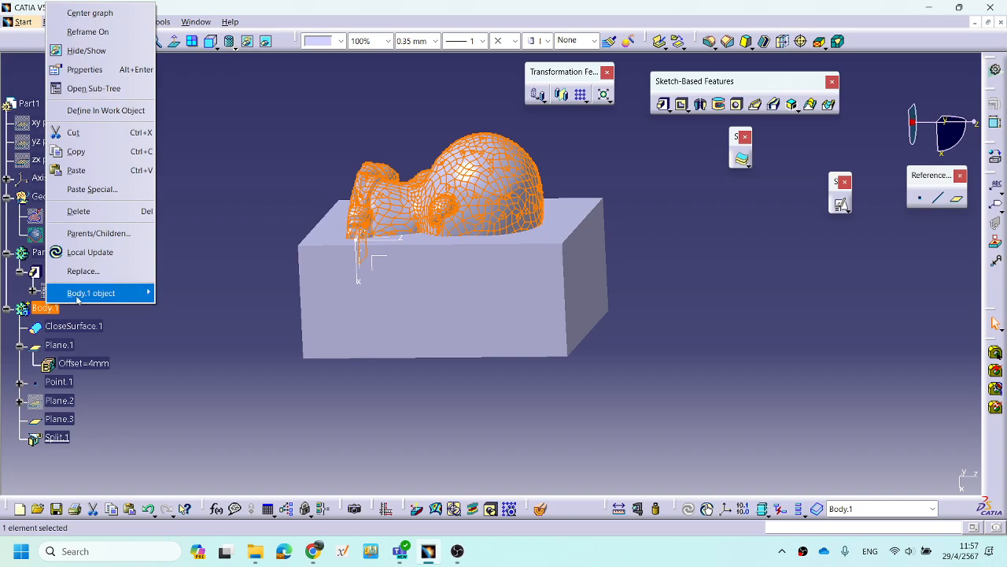
pyautogui.moveTo(78, 300)
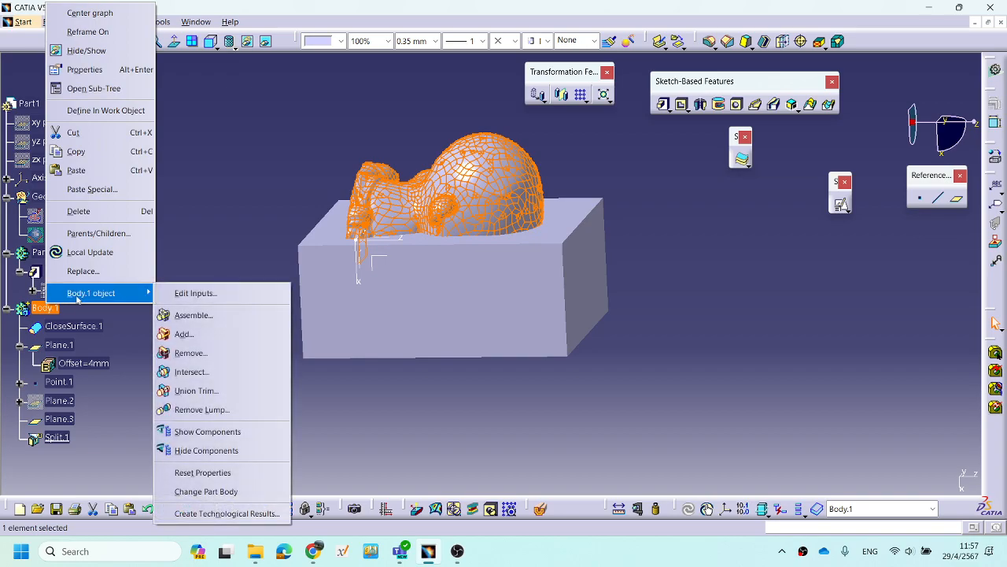
pyautogui.click(195, 354)
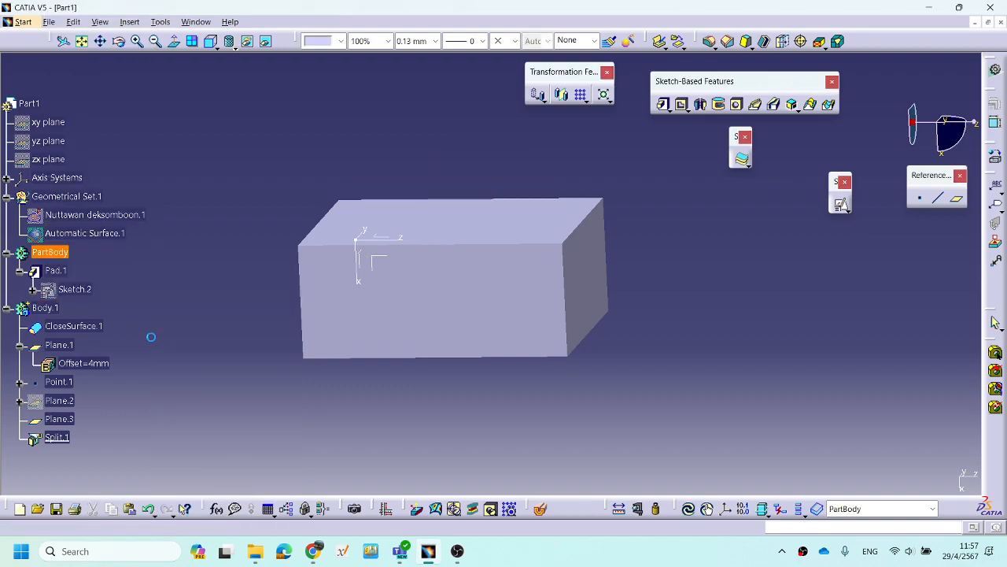
# Inspect the figurine-shaped cavity in the block up close from several angles.
pyautogui.moveTo(449, 330); pyautogui.dragTo(491, 285, button='middle')
pyautogui.moveTo(439, 322); pyautogui.dragTo(519, 254, button='middle')
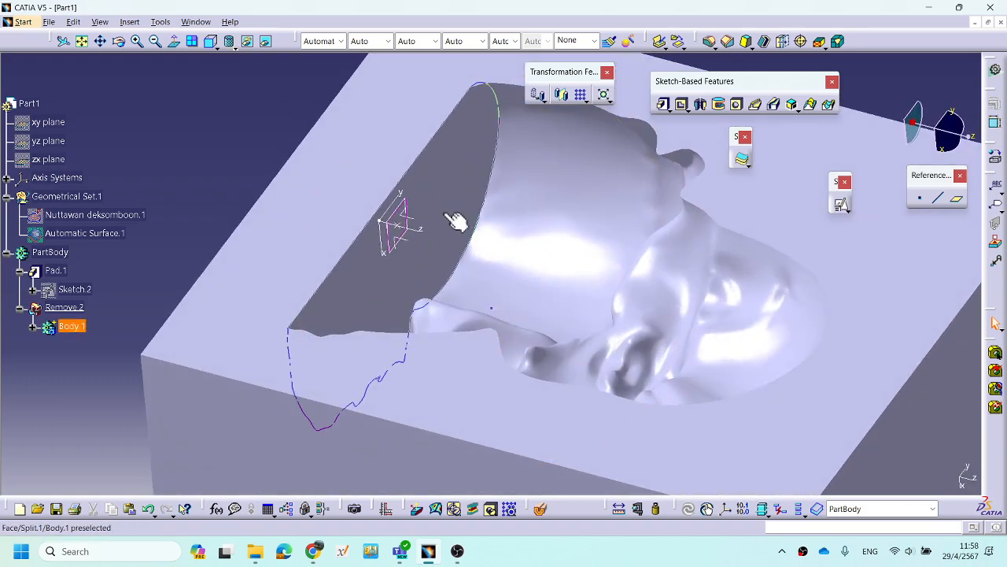
pyautogui.moveTo(464, 236); pyautogui.dragTo(499, 232, button='middle')
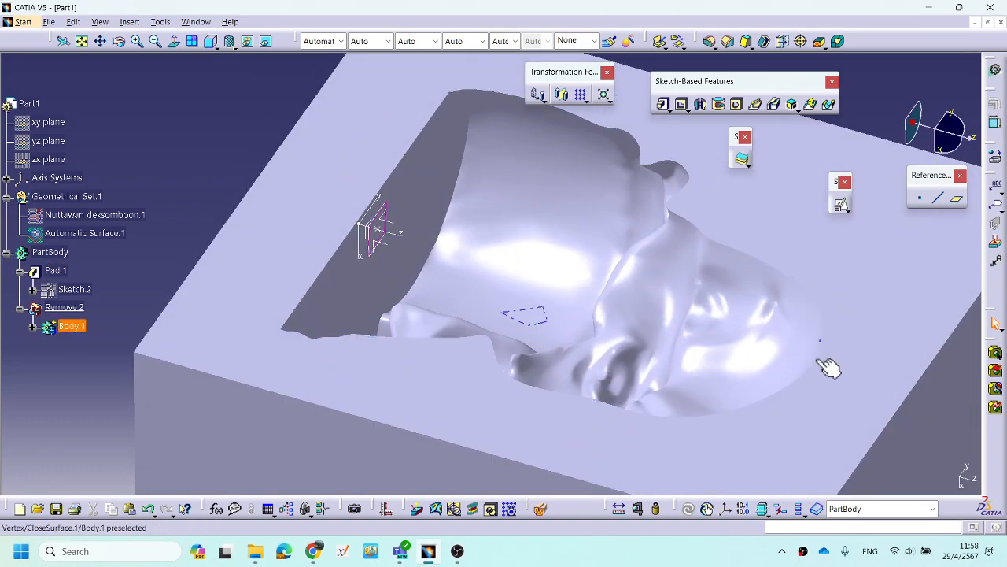
pyautogui.moveTo(504, 295); pyautogui.dragTo(529, 288, button='middle')
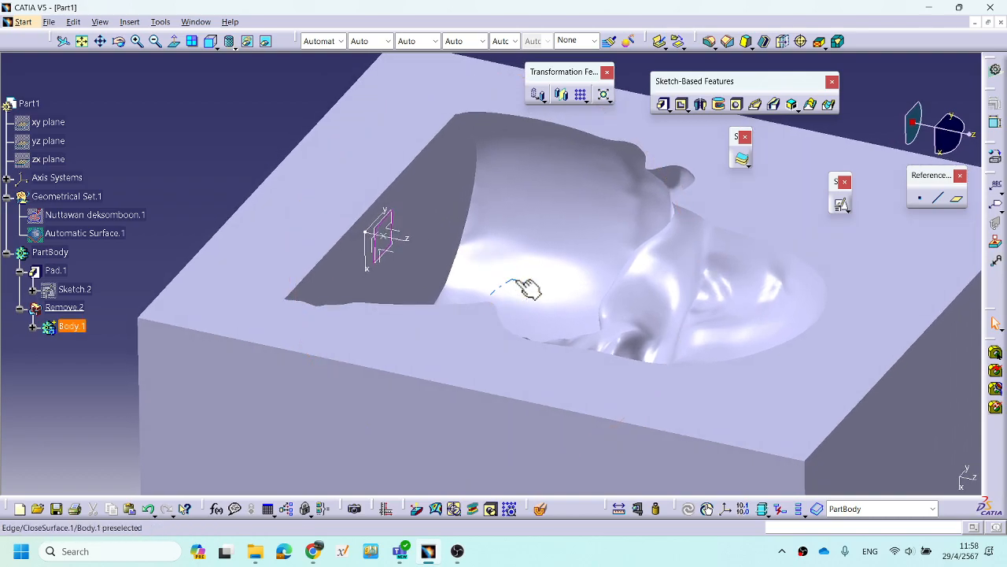
pyautogui.moveTo(557, 315); pyautogui.dragTo(420, 180, button='middle')
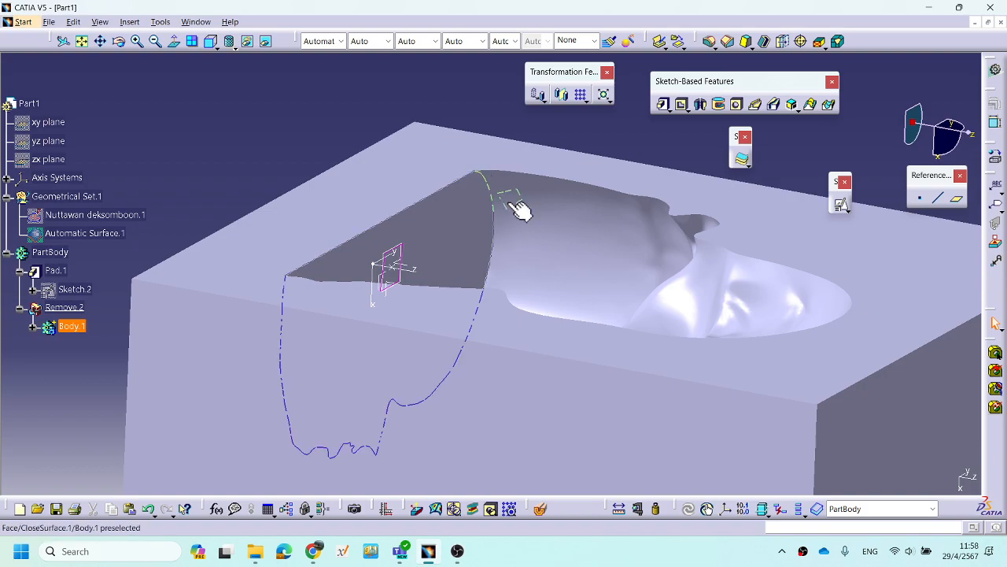
# Examine the flat end wall of the figurine cavity and review the definition of Plane.3 under Body.1.
pyautogui.moveTo(504, 212); pyautogui.dragTo(519, 194, button='middle')
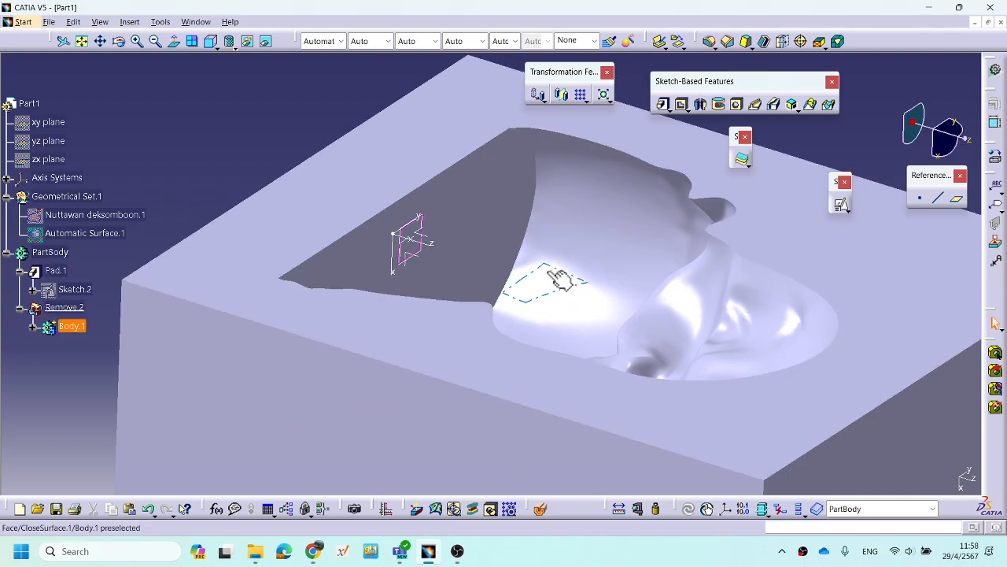
pyautogui.moveTo(587, 311); pyautogui.dragTo(591, 310, button='middle')
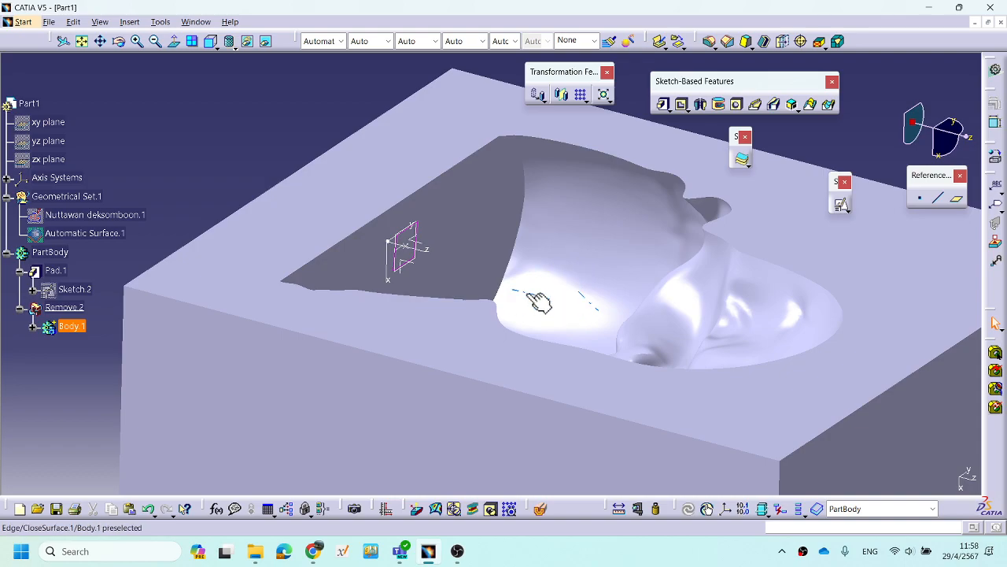
pyautogui.moveTo(592, 275); pyautogui.dragTo(534, 299, button='middle')
pyautogui.moveTo(590, 355); pyautogui.dragTo(565, 295, button='middle')
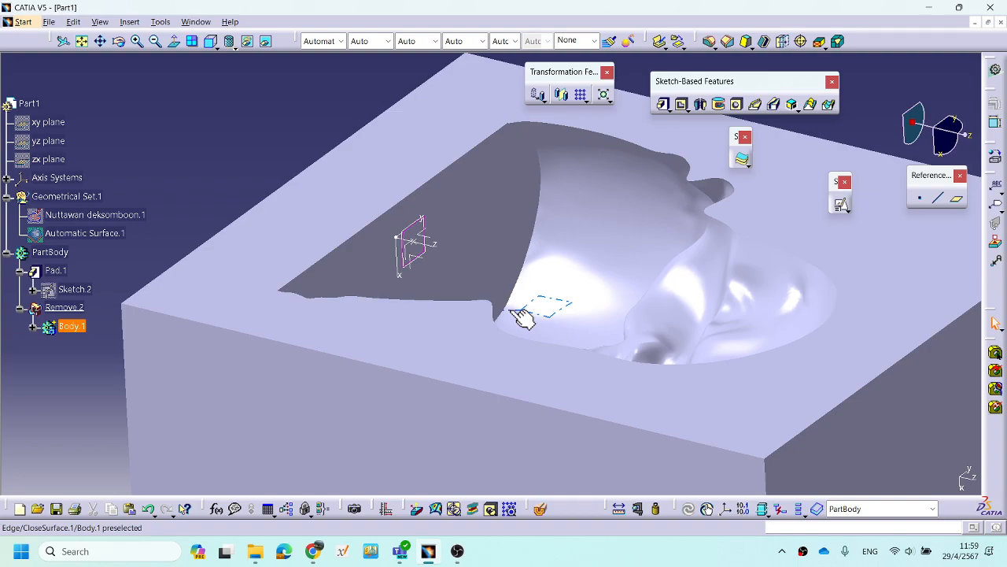
pyautogui.moveTo(499, 367); pyautogui.dragTo(523, 334, button='middle')
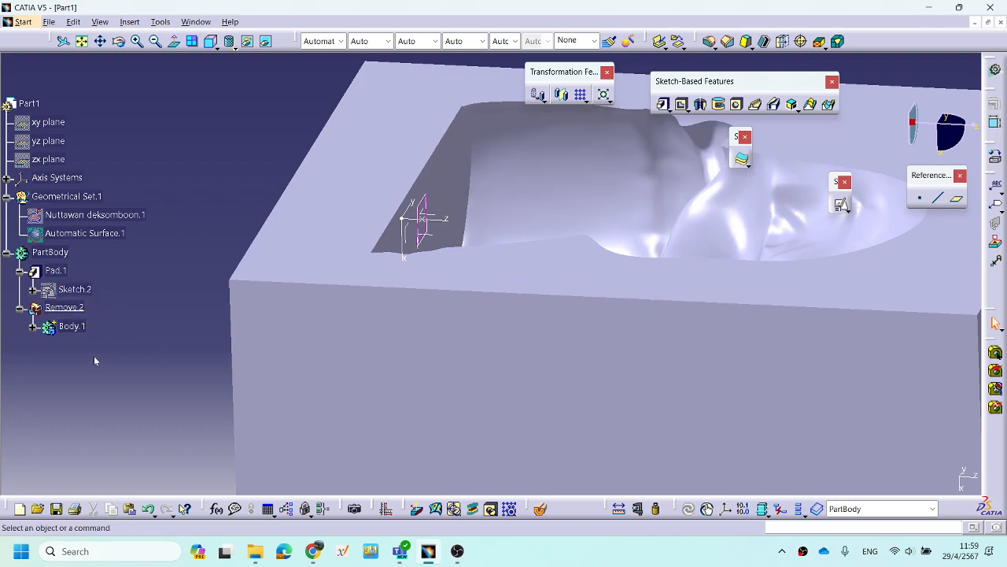
pyautogui.click(32, 327)
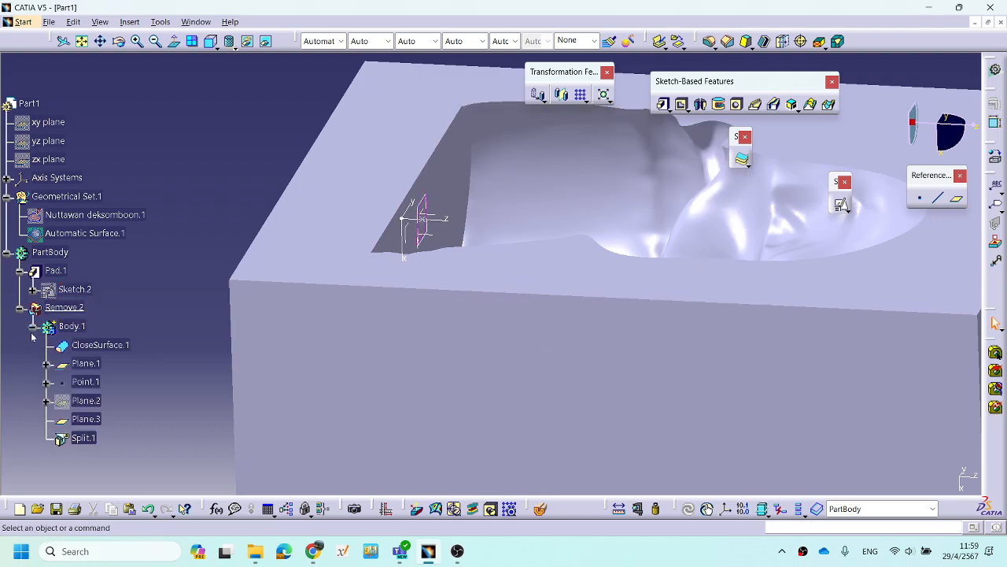
pyautogui.doubleClick(92, 422)
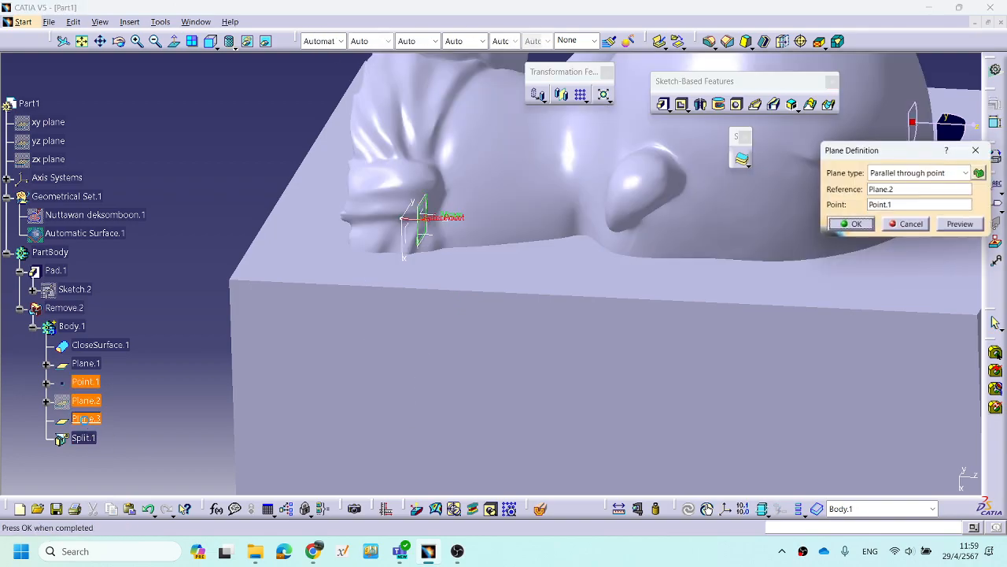
pyautogui.moveTo(645, 331); pyautogui.dragTo(645, 272, button='middle')
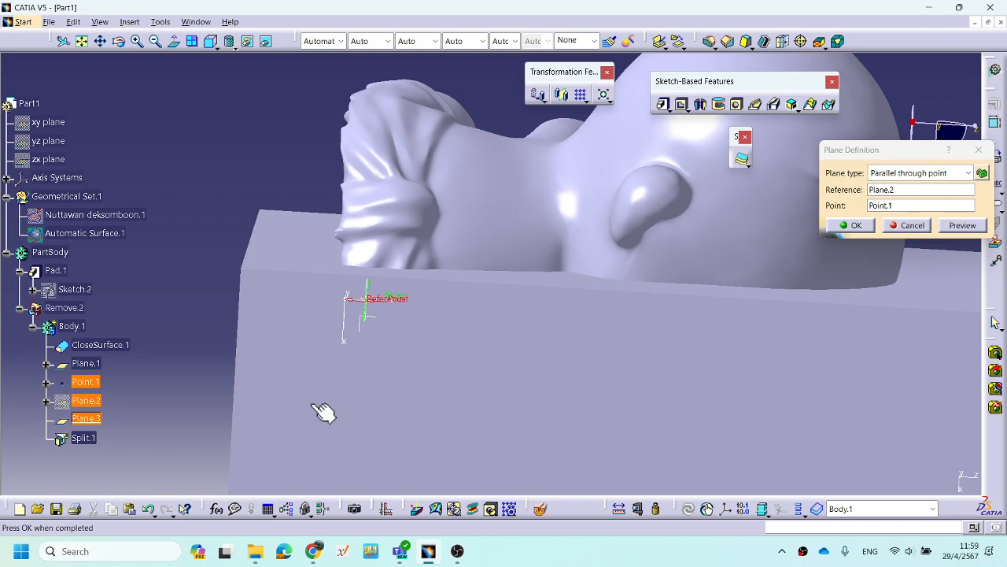
pyautogui.click(909, 226)
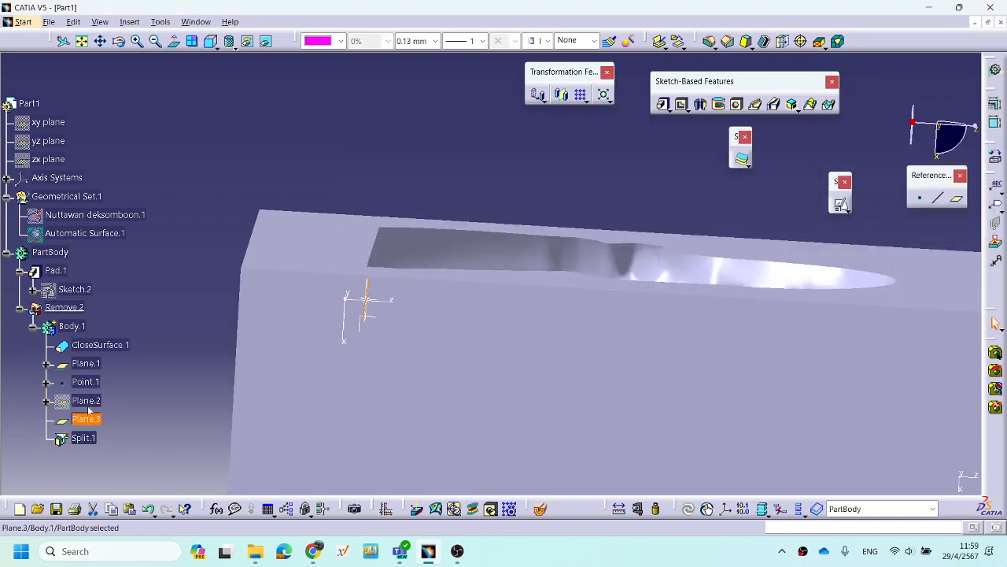
# Set the angle of Plane.2 in Body.1 to -18 degrees and check the tilted end wall of the cavity.
pyautogui.doubleClick(85, 400)
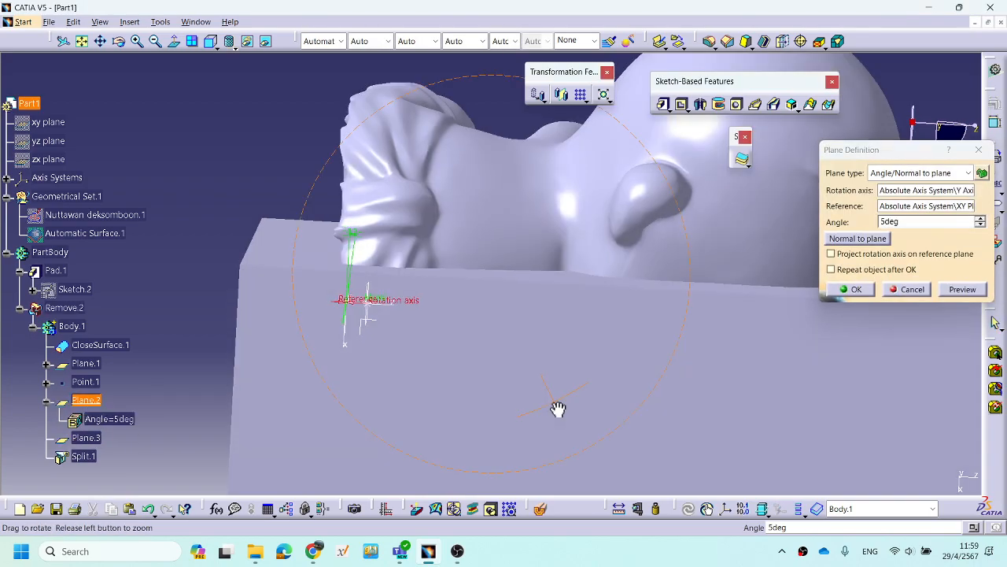
pyautogui.moveTo(568, 404); pyautogui.dragTo(572, 400, button='middle')
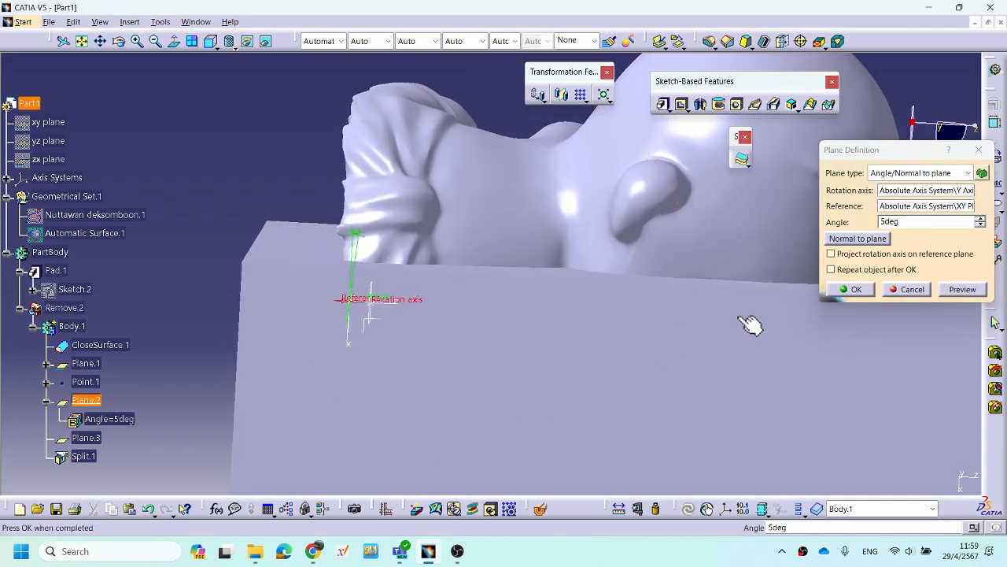
pyautogui.click(981, 220)
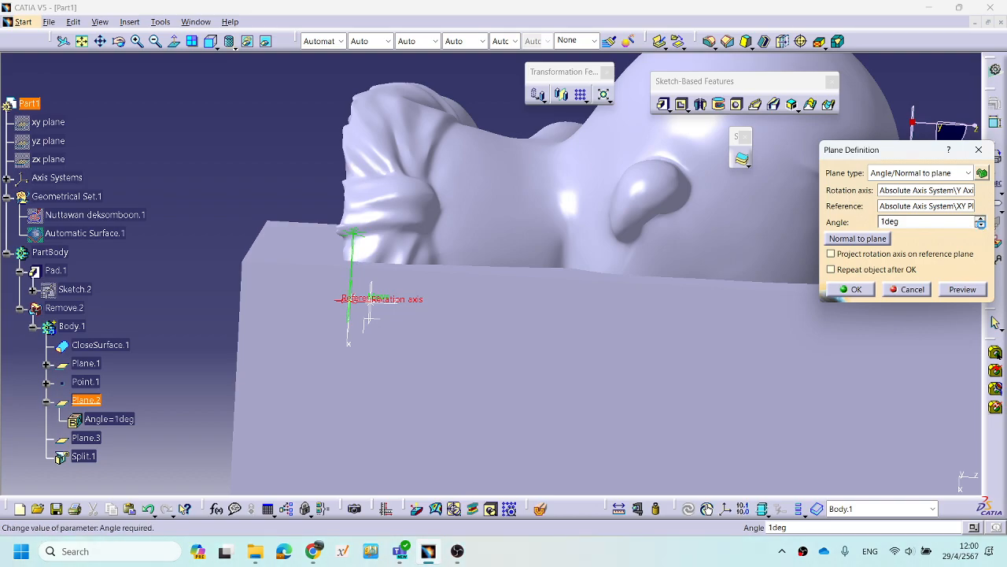
pyautogui.click(981, 226)
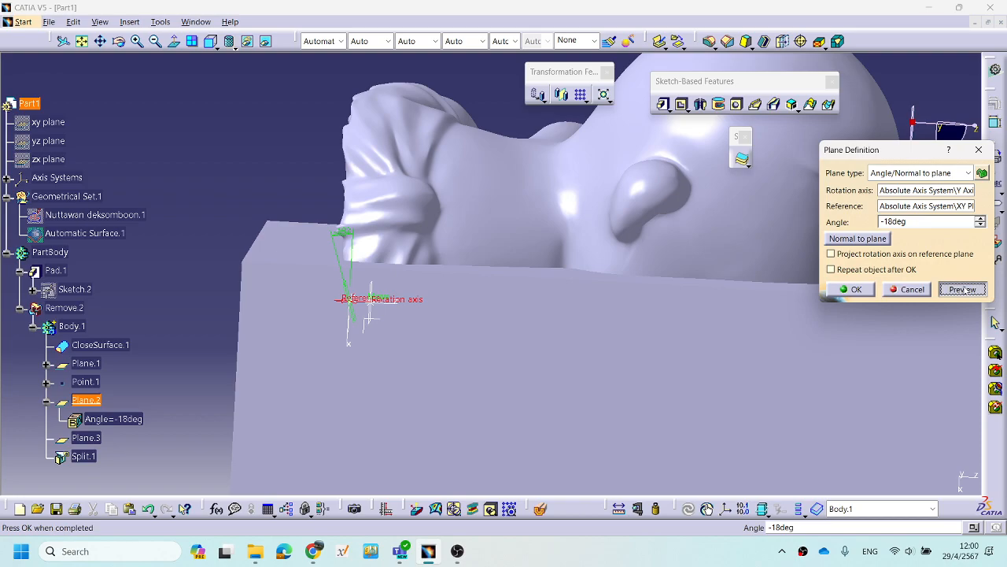
pyautogui.click(854, 289)
pyautogui.moveTo(445, 195)
pyautogui.mouseDown(button='middle')
pyautogui.moveTo(440, 288)
pyautogui.moveTo(512, 275)
pyautogui.moveTo(536, 286)
pyautogui.moveTo(525, 304)
pyautogui.moveTo(546, 338)
pyautogui.moveTo(593, 314)
pyautogui.moveTo(601, 261)
pyautogui.moveTo(623, 234)
pyautogui.moveTo(584, 243)
pyautogui.moveTo(524, 310)
pyautogui.moveTo(530, 294)
pyautogui.moveTo(678, 289)
pyautogui.moveTo(679, 322)
pyautogui.moveTo(605, 291)
pyautogui.mouseUp(button='middle')
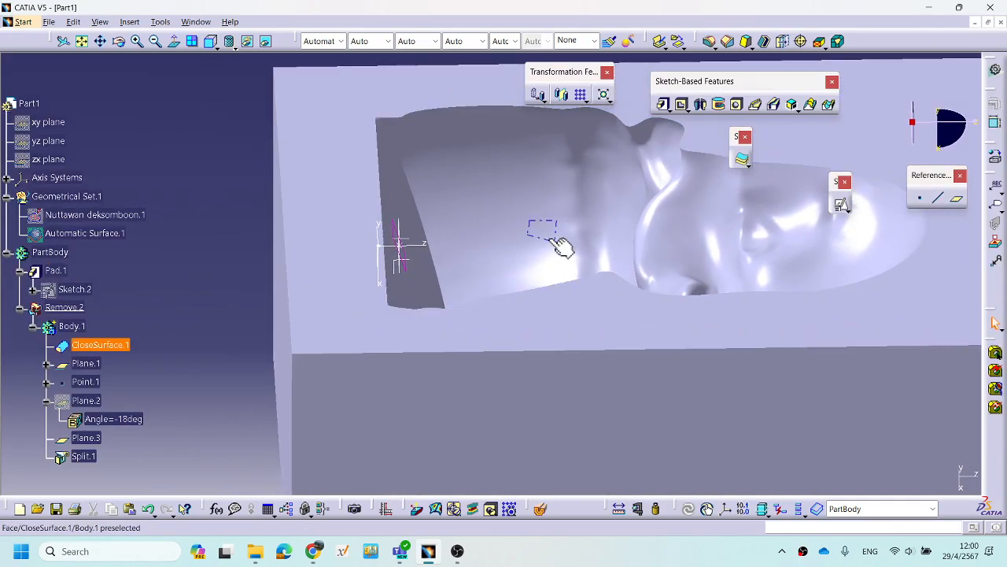
pyautogui.moveTo(528, 291); pyautogui.dragTo(551, 322, button='middle')
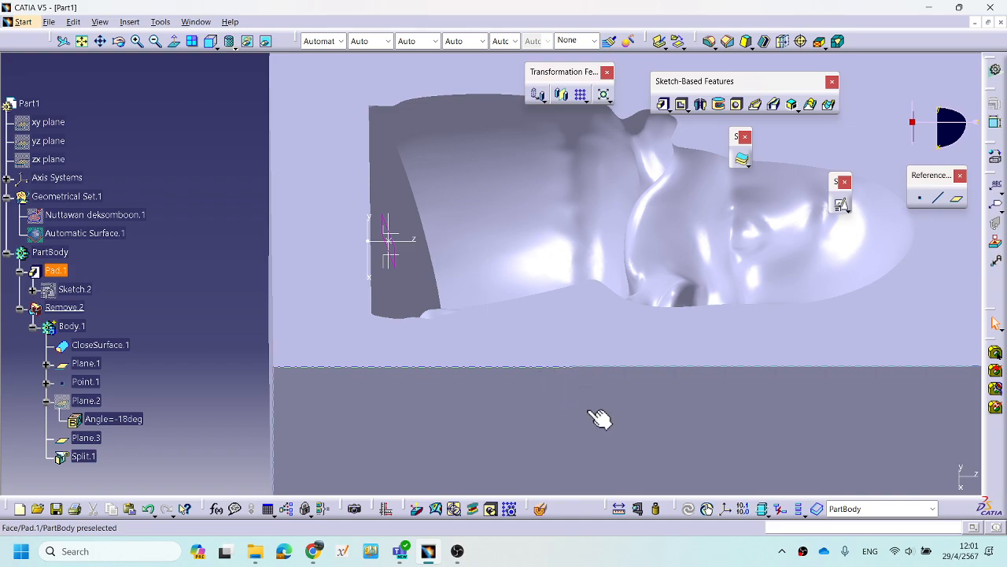
# Switch to Chrome and look through the image results on draft shape machining and cutting tools.
pyautogui.click(313, 551)
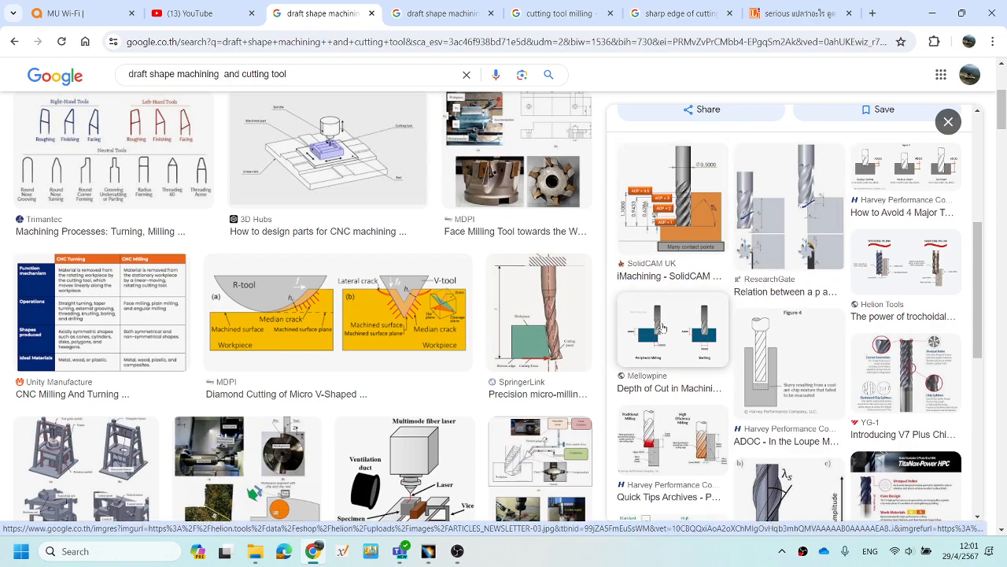
pyautogui.scroll(2, 665, 331)
pyautogui.scroll(-3, 675, 316)
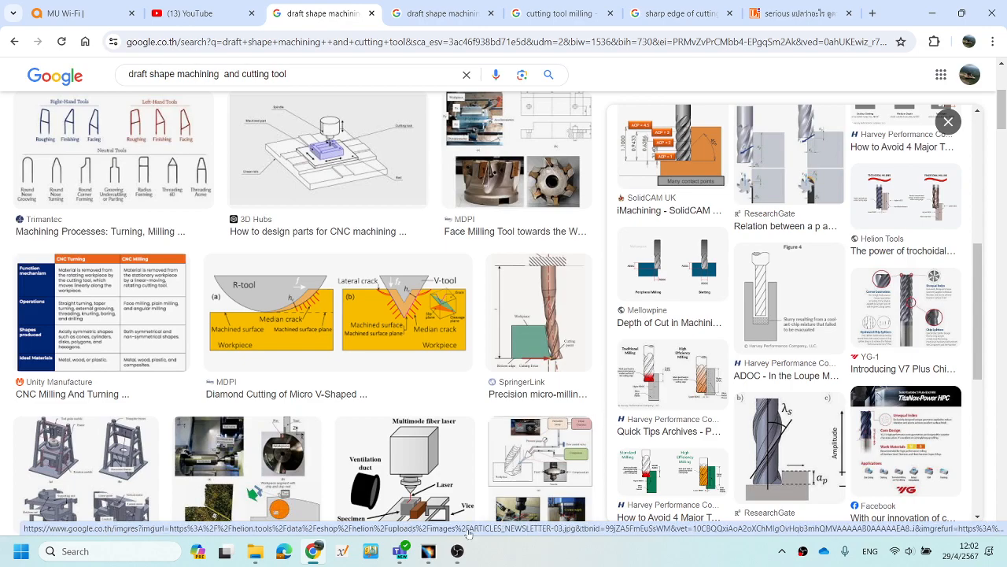
# Switch back to CATIA and set the angle of Plane.2 in Body.1 to -3 degrees.
pyautogui.click(428, 551)
pyautogui.moveTo(551, 314); pyautogui.dragTo(499, 346, button='middle')
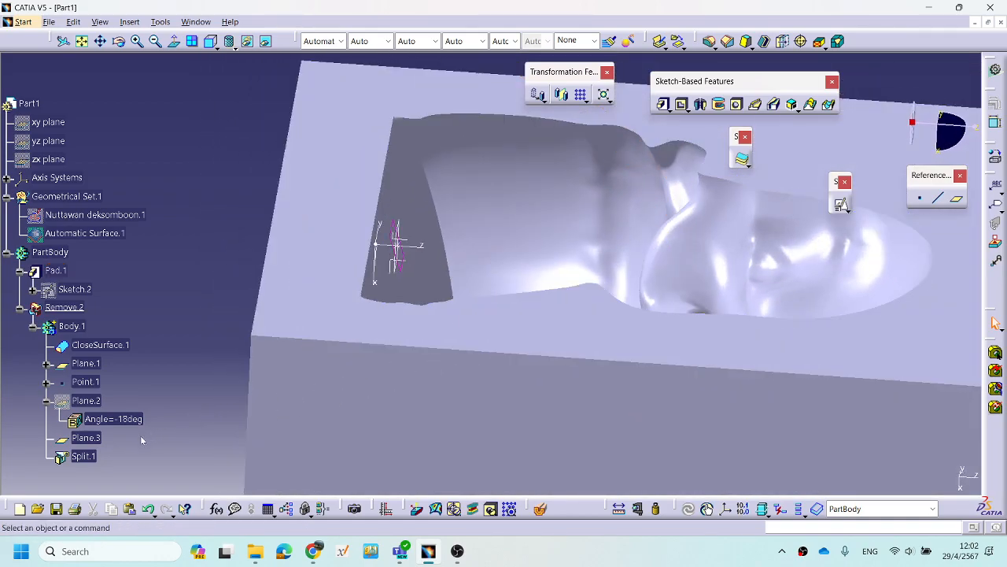
pyautogui.doubleClick(88, 401)
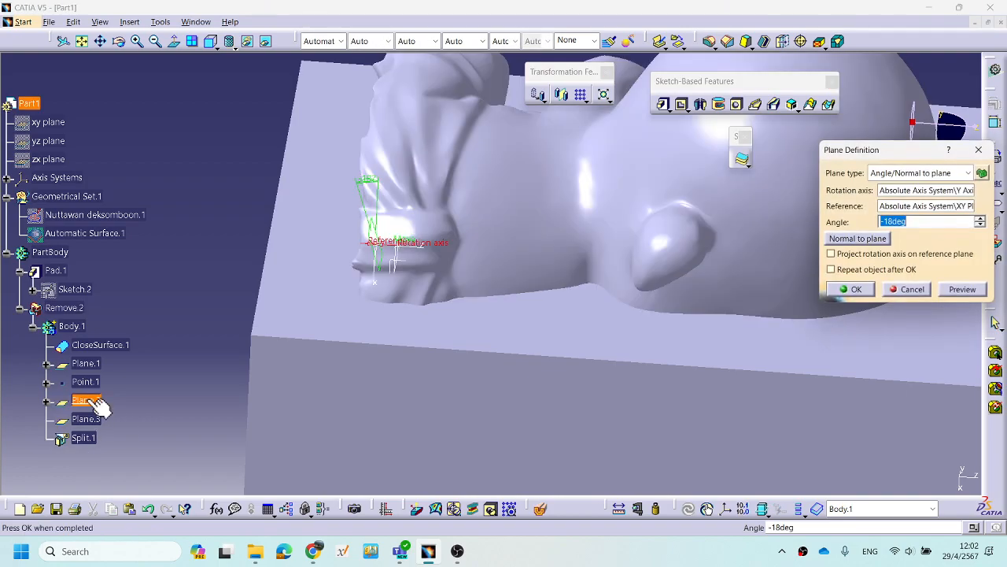
pyautogui.moveTo(542, 380); pyautogui.dragTo(566, 344, button='middle')
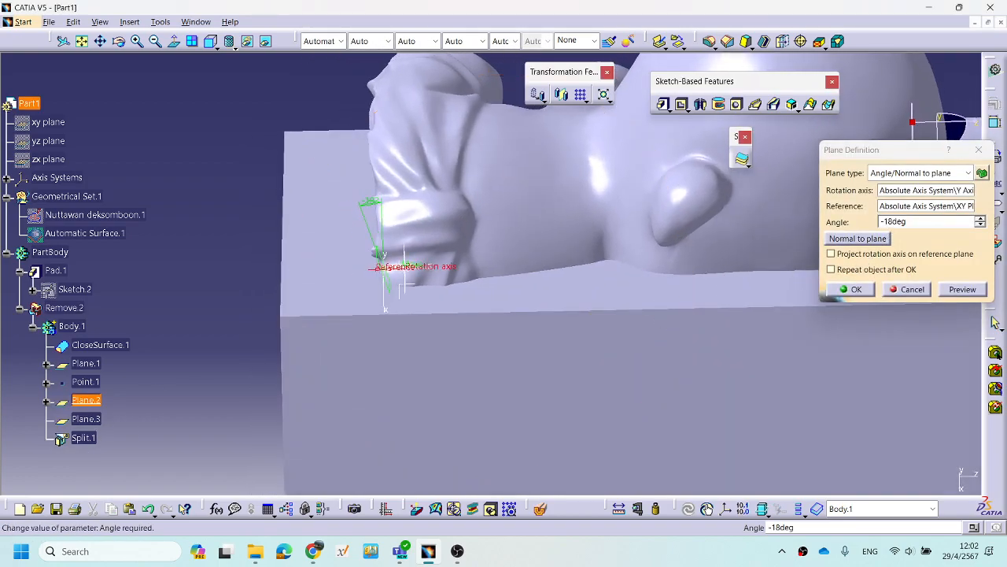
pyautogui.click(883, 221)
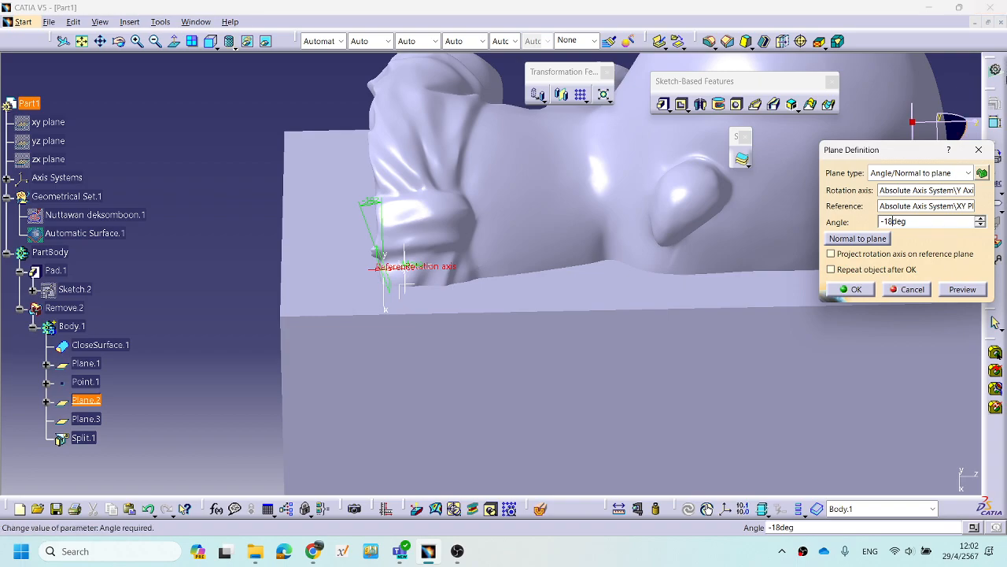
pyautogui.press('BackSpace')
pyautogui.press('BackSpace')
pyautogui.write('3')
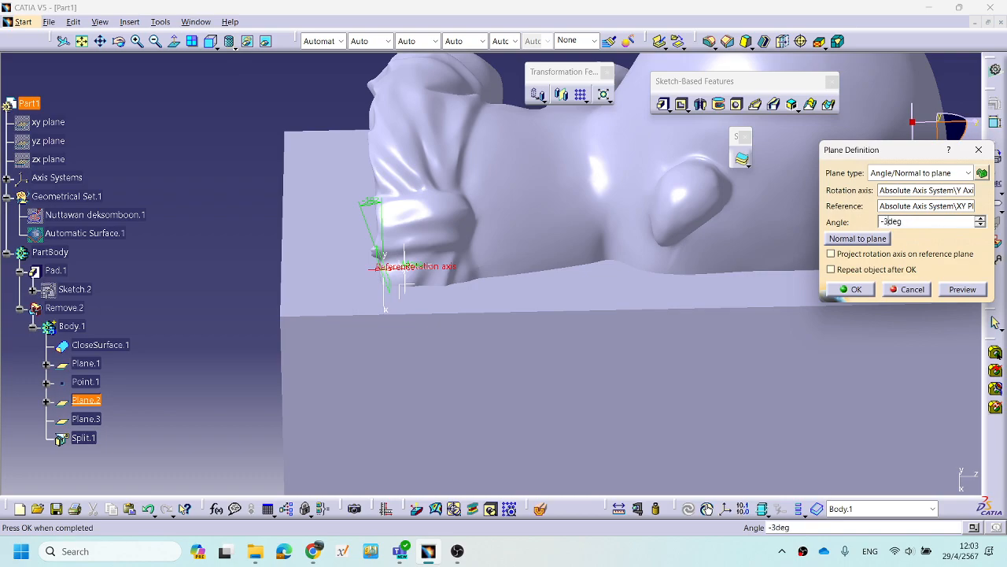
pyautogui.click(962, 289)
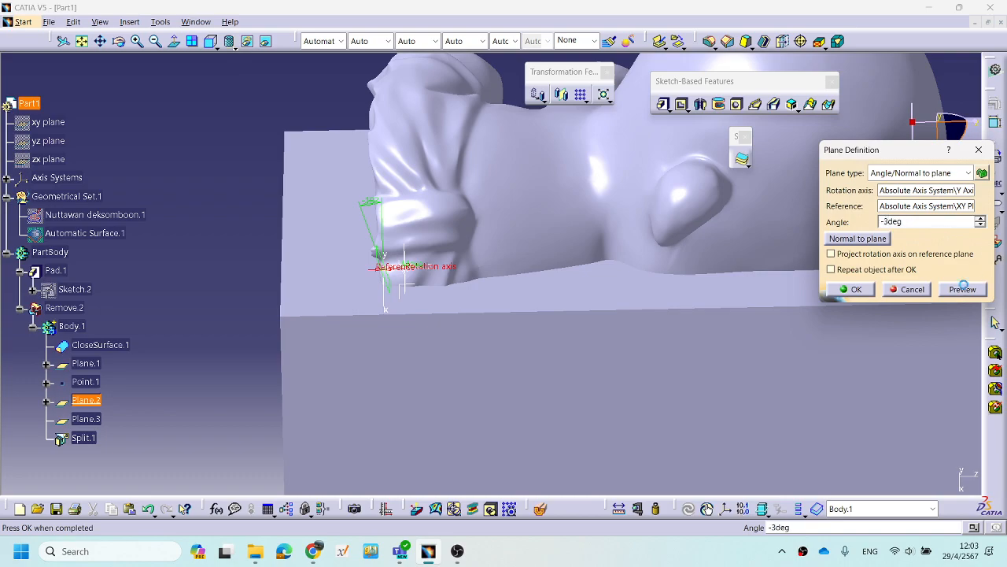
pyautogui.click(854, 289)
# Check the whole block with its cavity and collapse the Remove.2 and PartBody branches in the specification tree.
pyautogui.moveTo(465, 272); pyautogui.dragTo(418, 263, button='middle')
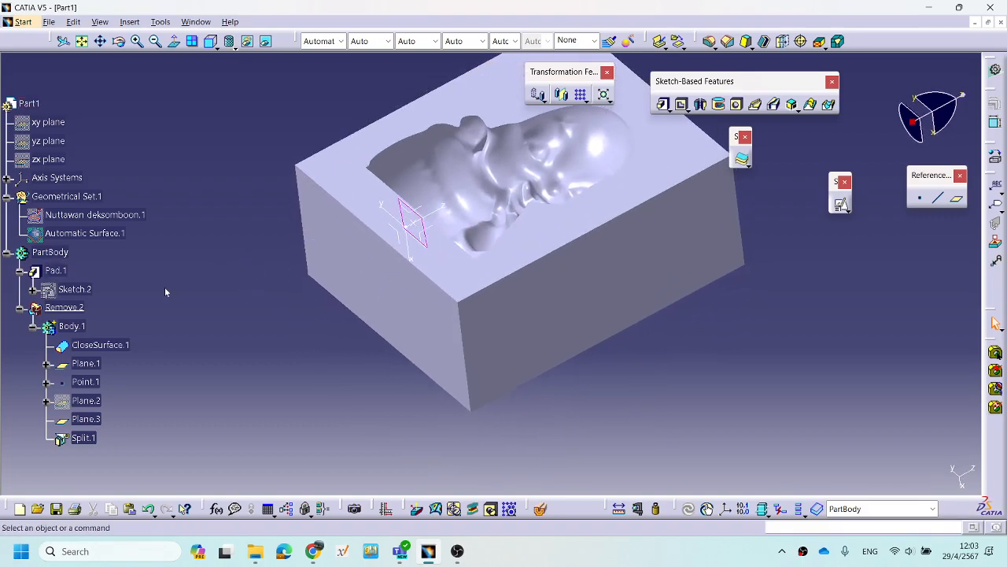
pyautogui.click(20, 308)
pyautogui.click(6, 252)
pyautogui.moveTo(622, 366); pyautogui.dragTo(390, 189, button='middle')
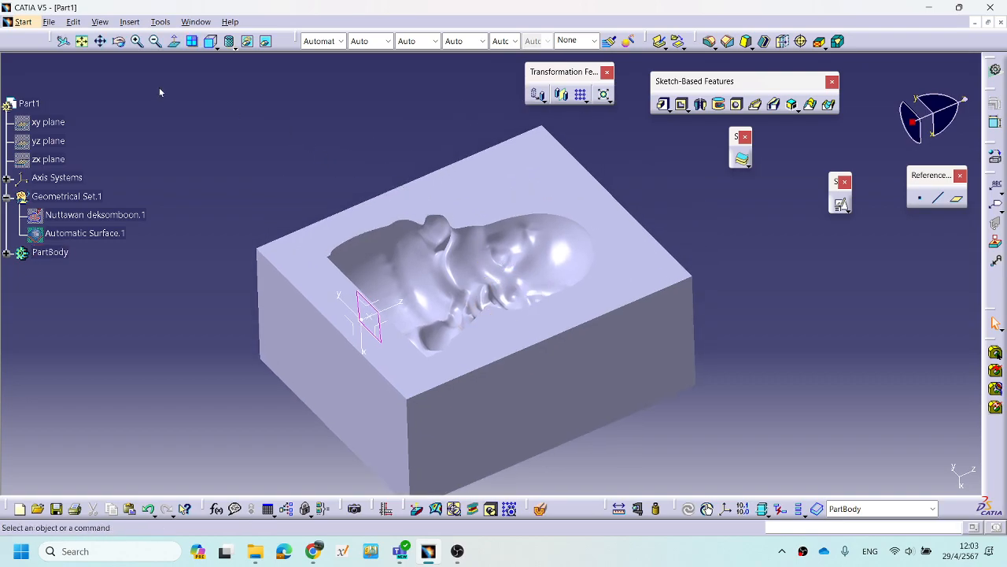
# Start a Surface Machining process for the mould block and orient the block with its cavity facing up.
pyautogui.click(17, 22)
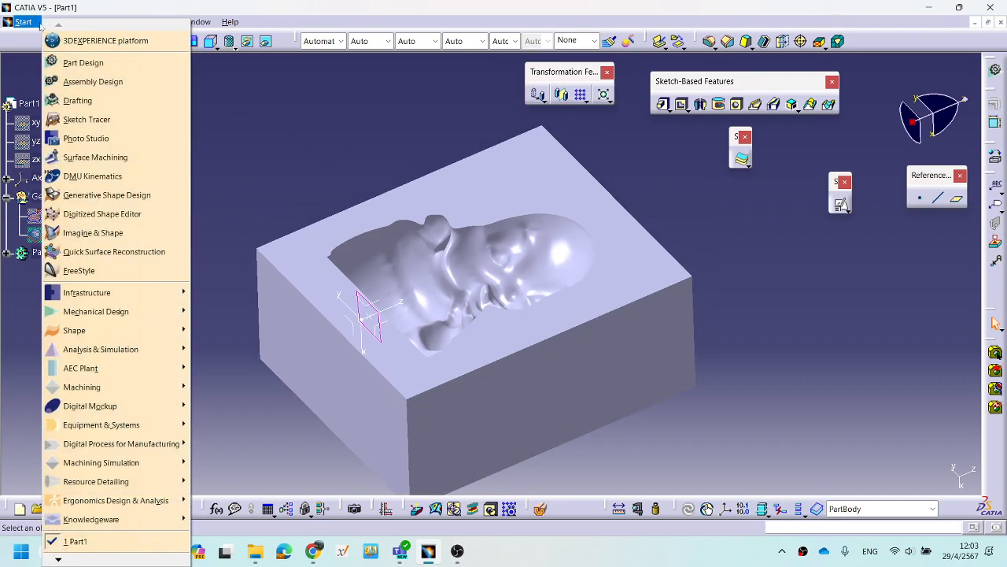
pyautogui.click(17, 21)
pyautogui.click(18, 21)
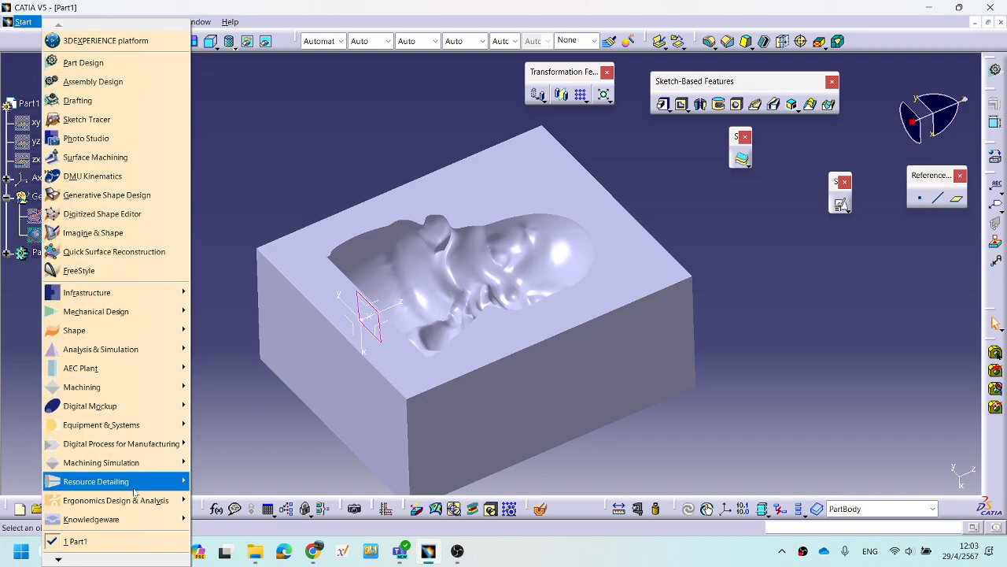
pyautogui.moveTo(109, 389)
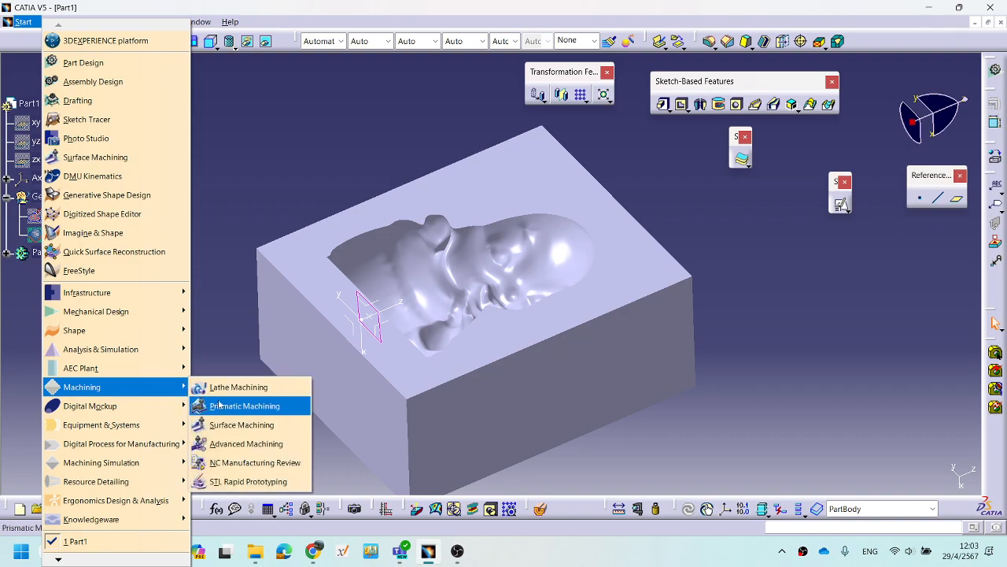
pyautogui.click(227, 425)
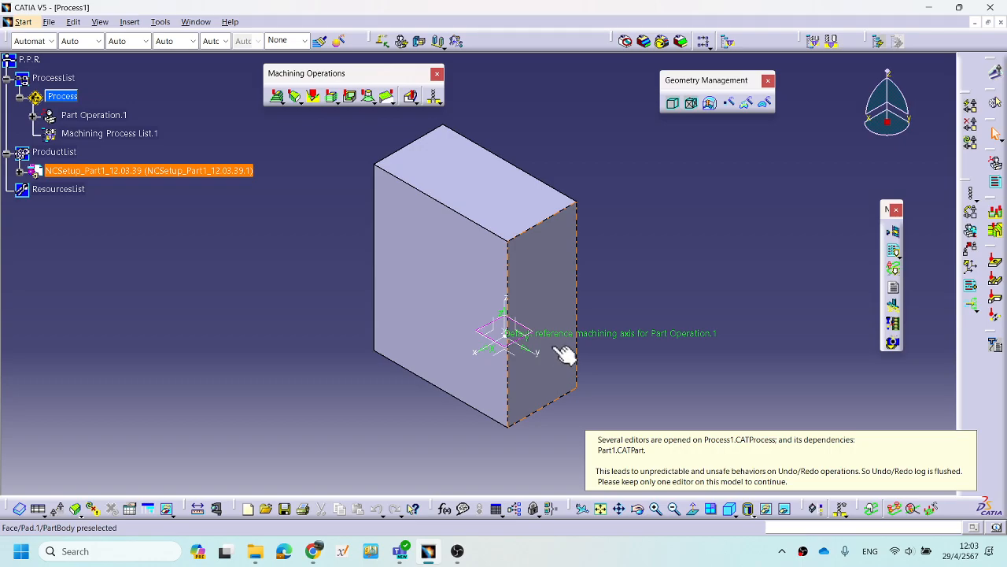
pyautogui.moveTo(490, 204); pyautogui.dragTo(207, 306, button='middle')
pyautogui.moveTo(575, 162); pyautogui.dragTo(643, 363, button='middle')
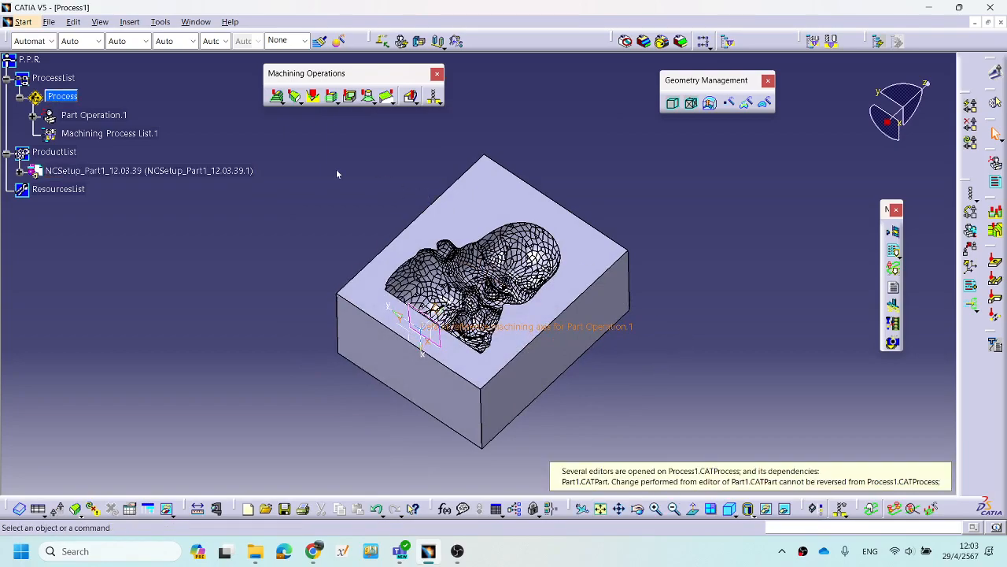
# Open the program options at the Machining category and display its output settings.
pyautogui.click(160, 21)
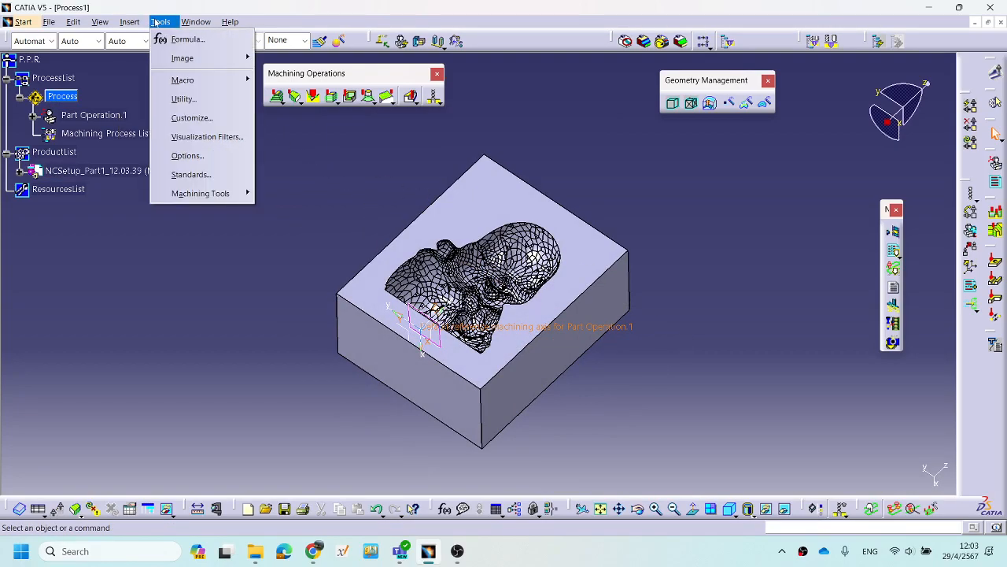
pyautogui.click(186, 156)
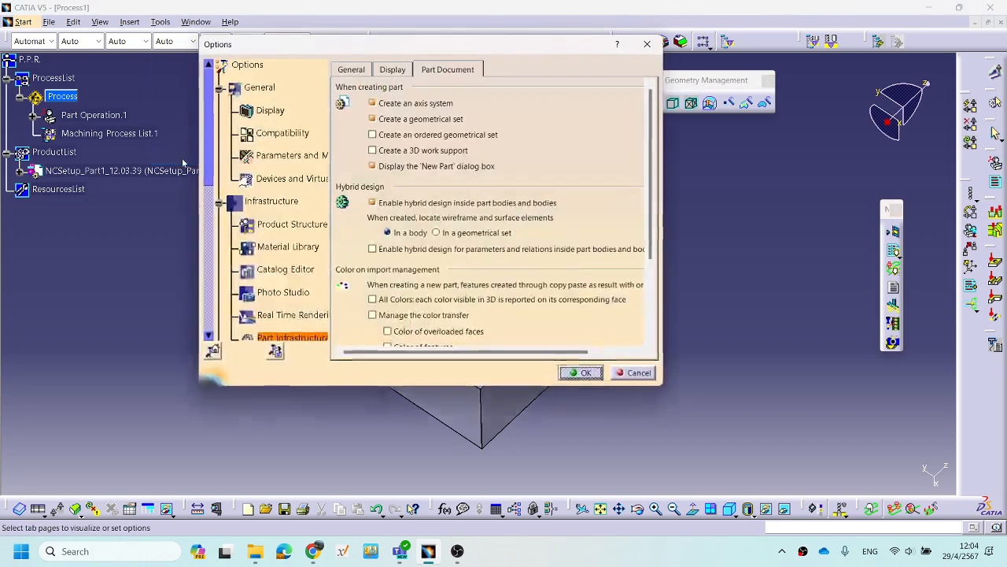
pyautogui.scroll(-2, 285, 151)
pyautogui.scroll(2, 288, 157)
pyautogui.scroll(-3, 291, 149)
pyautogui.scroll(-1, 288, 155)
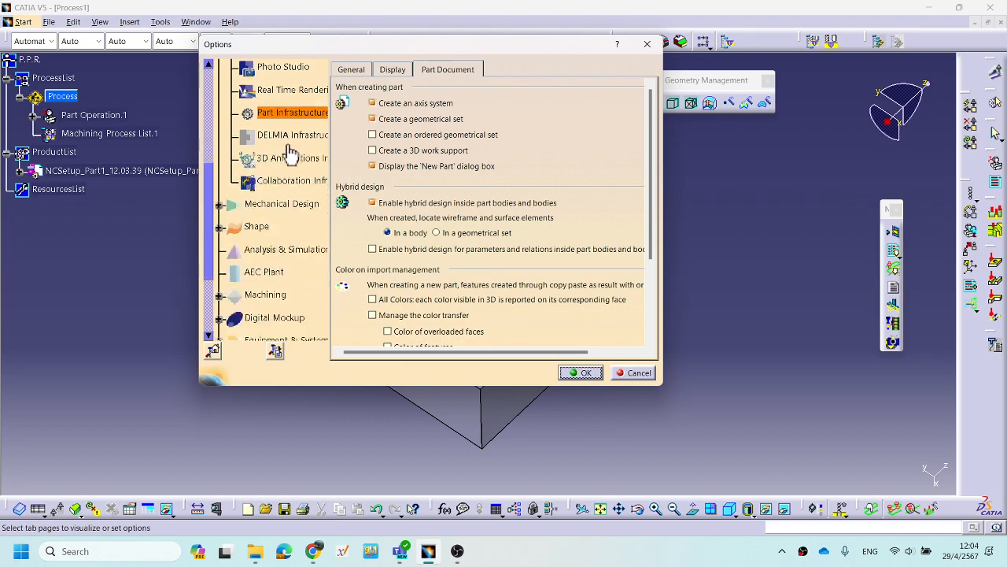
pyautogui.scroll(-1, 287, 156)
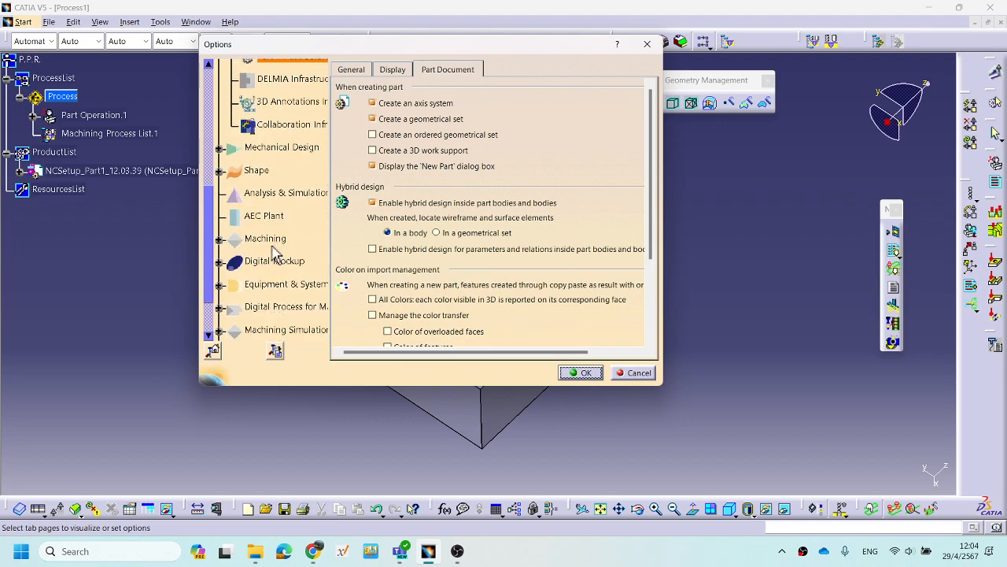
pyautogui.click(246, 237)
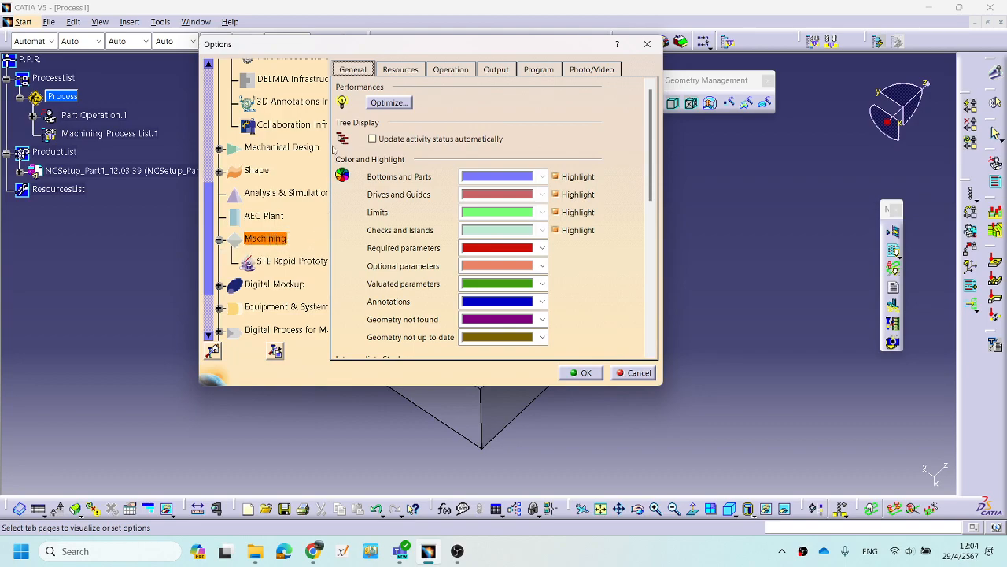
pyautogui.click(502, 71)
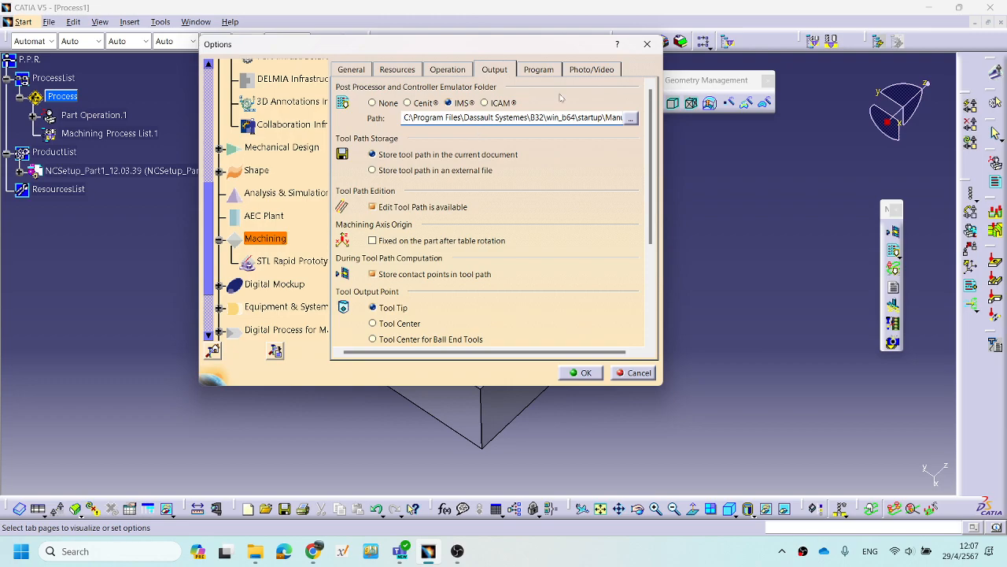
# Look through the General, Resources and Operation machining options and return to the NC code output settings.
pyautogui.click(359, 72)
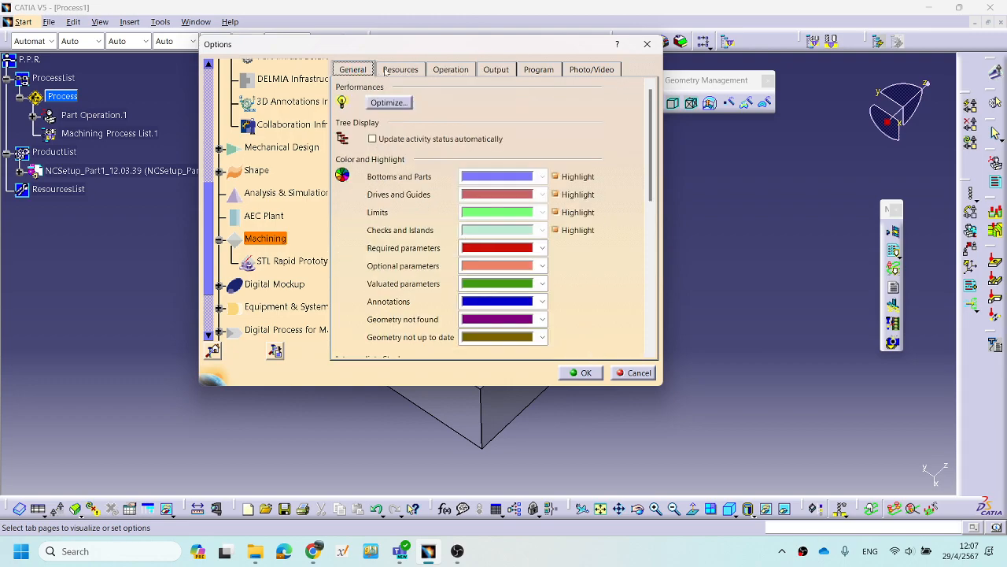
pyautogui.click(401, 70)
pyautogui.click(451, 69)
pyautogui.click(496, 69)
pyautogui.scroll(-5, 551, 181)
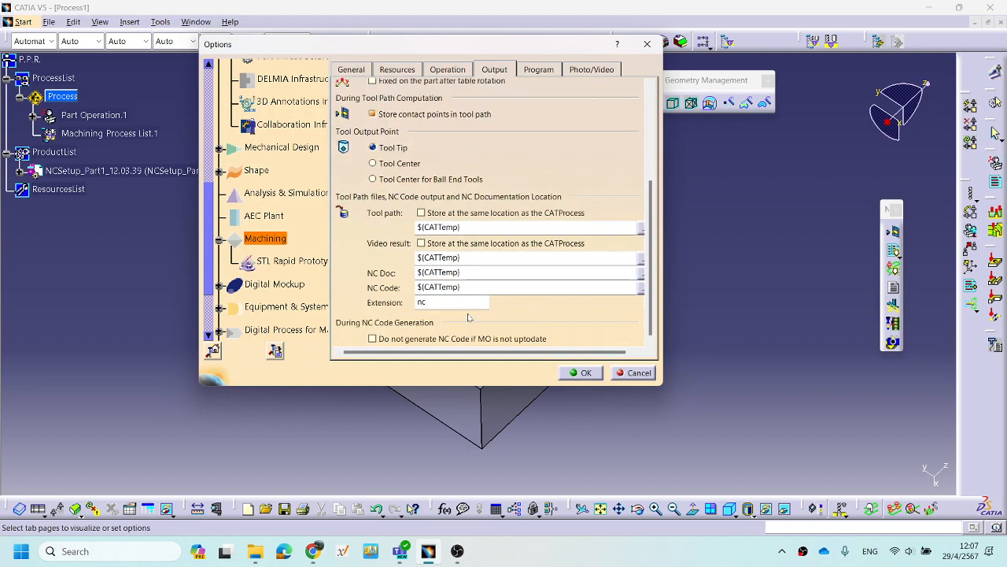
# Set the NC code file extension to CATNCCode in the machining output options.
pyautogui.doubleClick(418, 304)
pyautogui.click(428, 303)
pyautogui.doubleClick(422, 302)
pyautogui.write('CATNCCo')
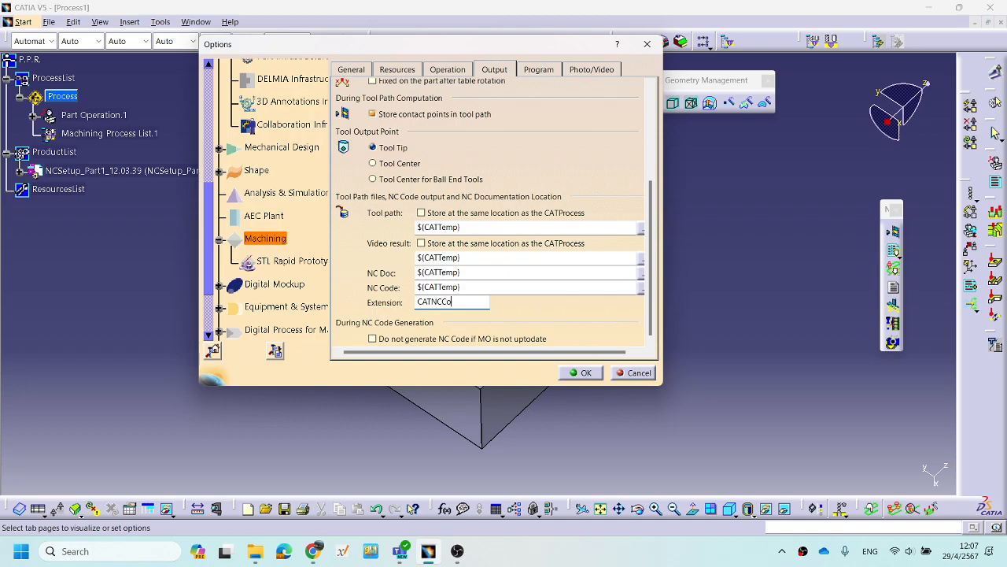
pyautogui.write('de')
# Replace the NC code file extension with nc.
pyautogui.press('BackSpace')
pyautogui.press('BackSpace')
pyautogui.press('BackSpace')
pyautogui.press('BackSpace')
pyautogui.press('BackSpace')
pyautogui.press('BackSpace')
pyautogui.press('BackSpace')
pyautogui.press('BackSpace')
pyautogui.press('BackSpace')
pyautogui.write('nc')
pyautogui.doubleClick(424, 303)
pyautogui.write('nc')
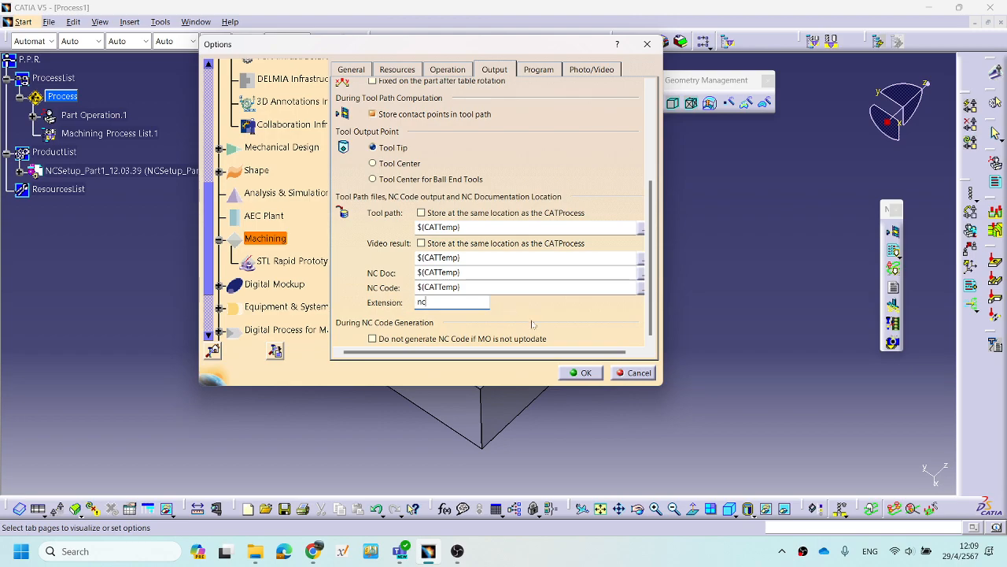
# Examine the general machining options from the highlight colours down to the feedrate colours and design change settings.
pyautogui.click(590, 374)
pyautogui.click(368, 71)
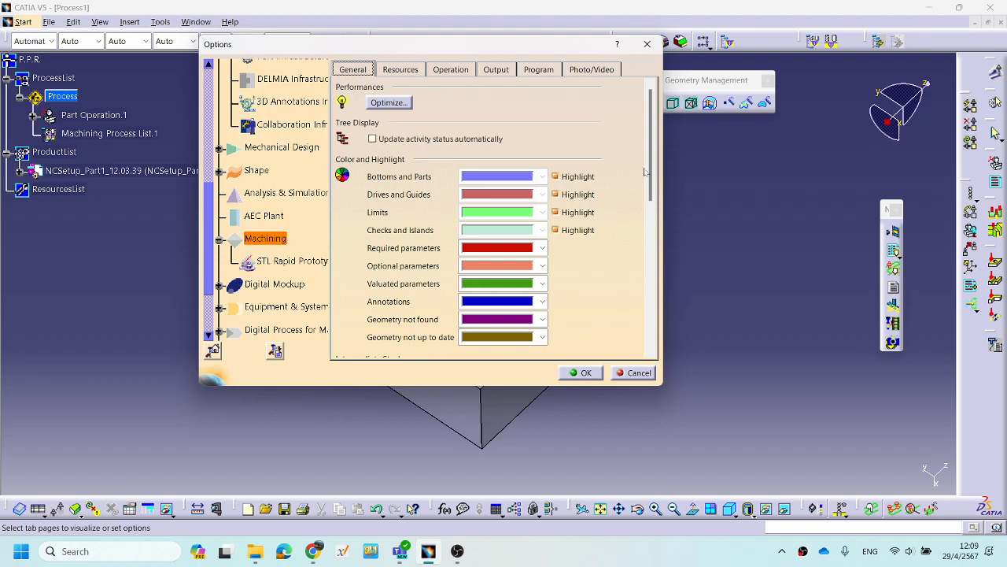
pyautogui.moveTo(651, 190); pyautogui.dragTo(674, 351)
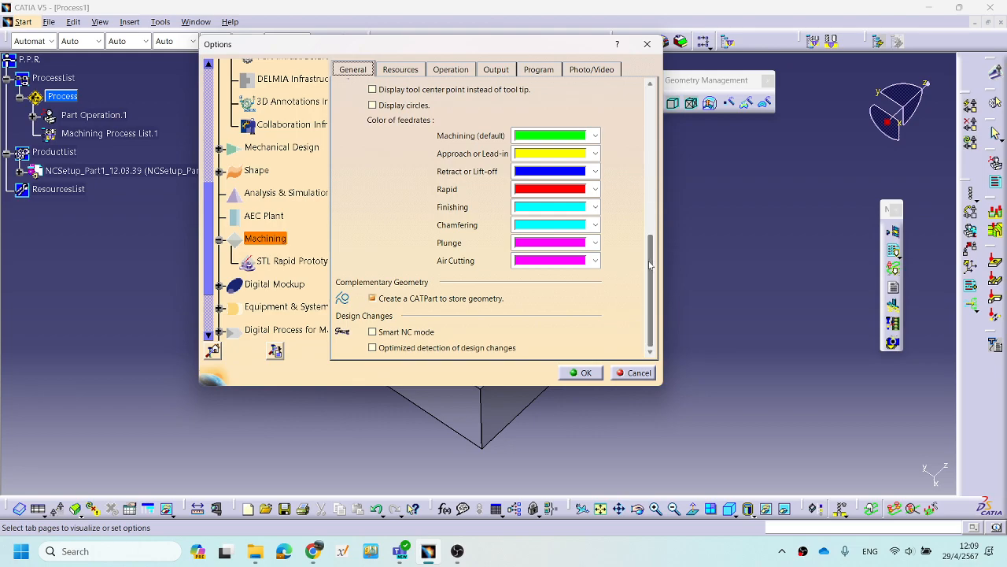
pyautogui.moveTo(650, 245); pyautogui.dragTo(647, 96)
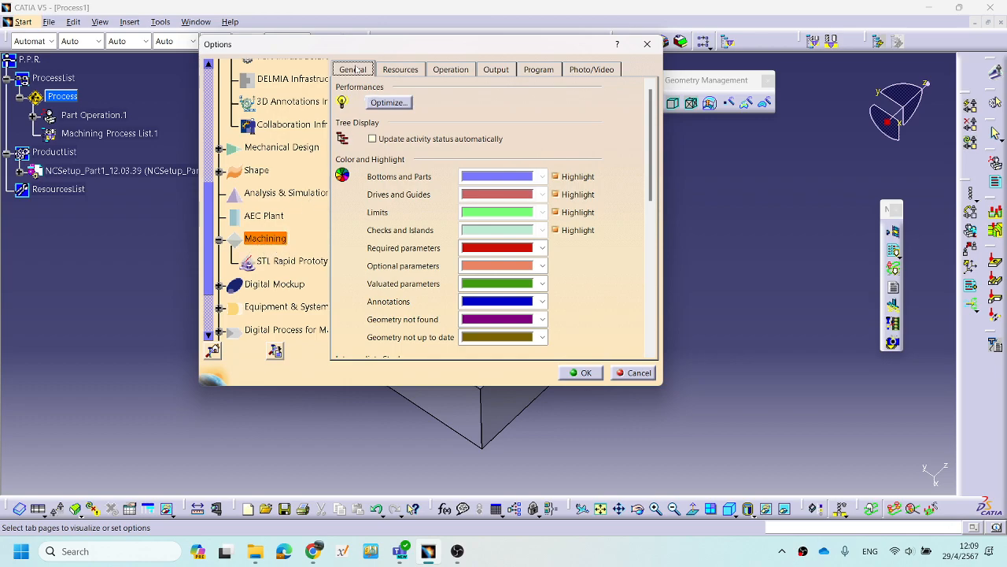
pyautogui.moveTo(647, 176); pyautogui.dragTo(639, 367)
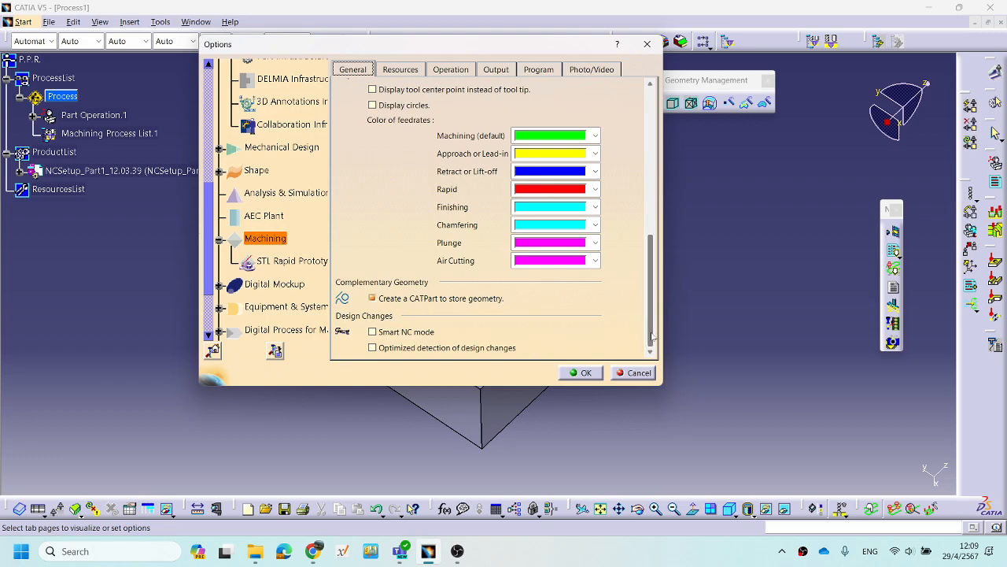
pyautogui.moveTo(650, 330); pyautogui.dragTo(649, 95)
# Check the post processor and NC code output settings and accept the machining options.
pyautogui.click(491, 71)
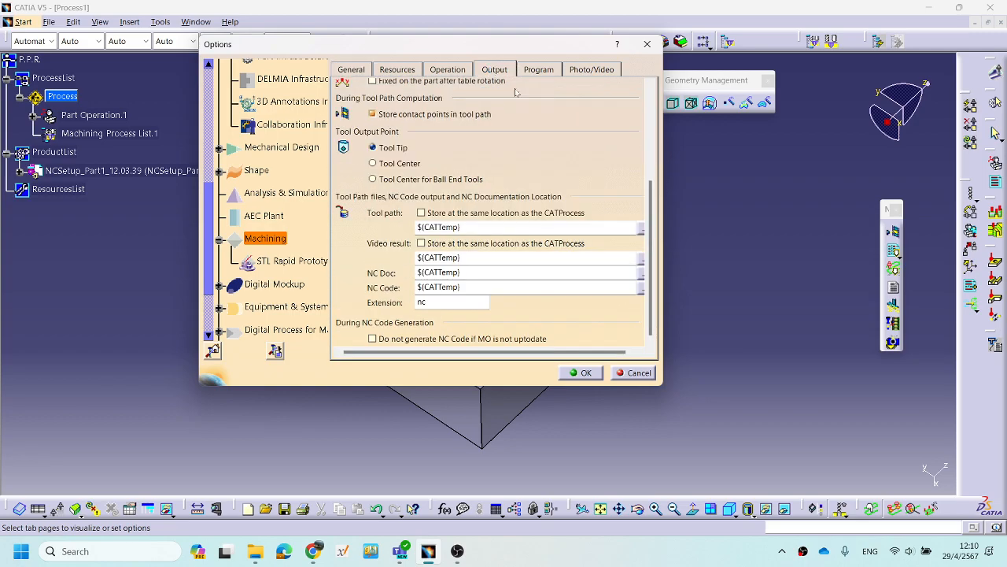
pyautogui.moveTo(653, 222); pyautogui.dragTo(652, 130)
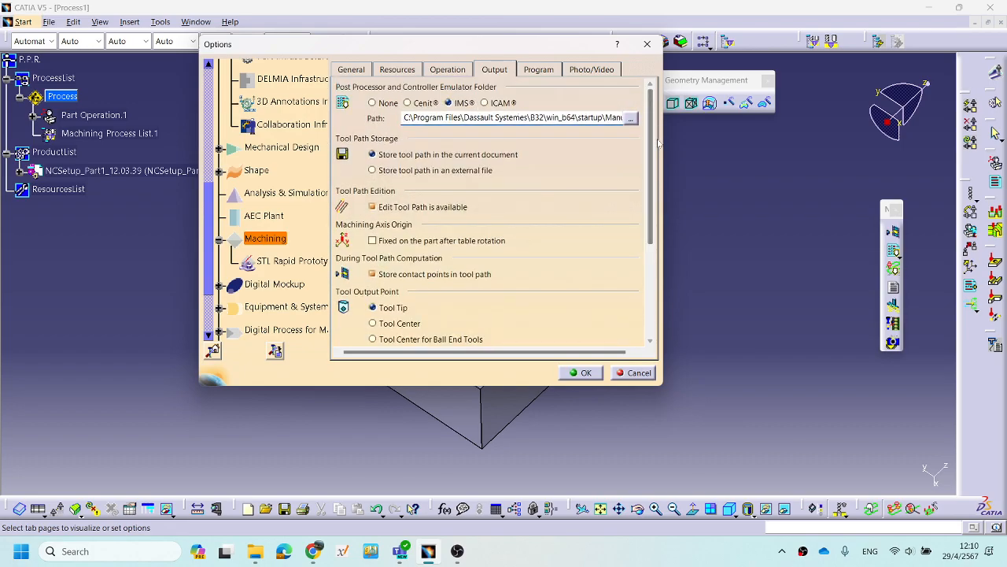
pyautogui.moveTo(651, 157); pyautogui.dragTo(649, 318)
pyautogui.click(484, 305)
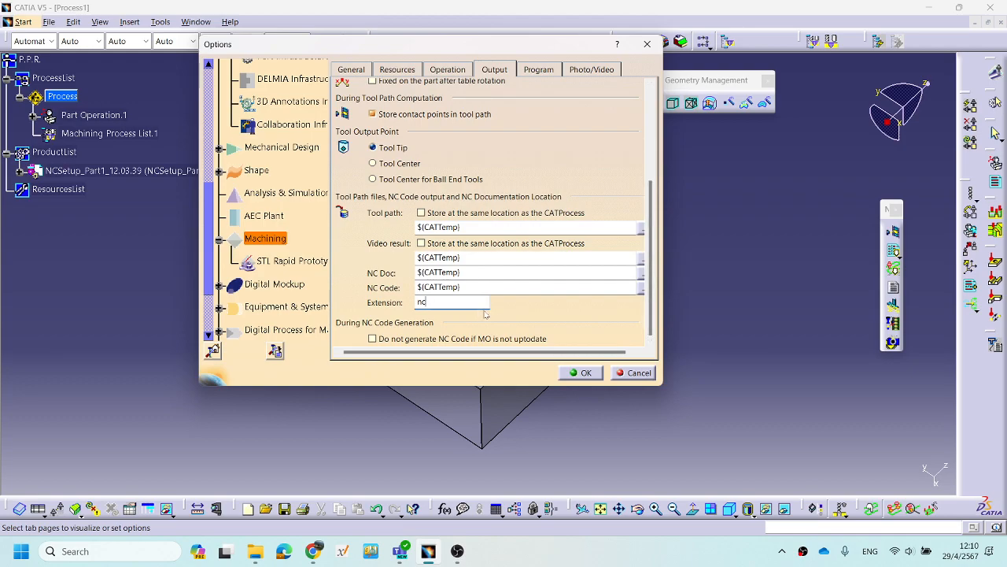
pyautogui.click(581, 373)
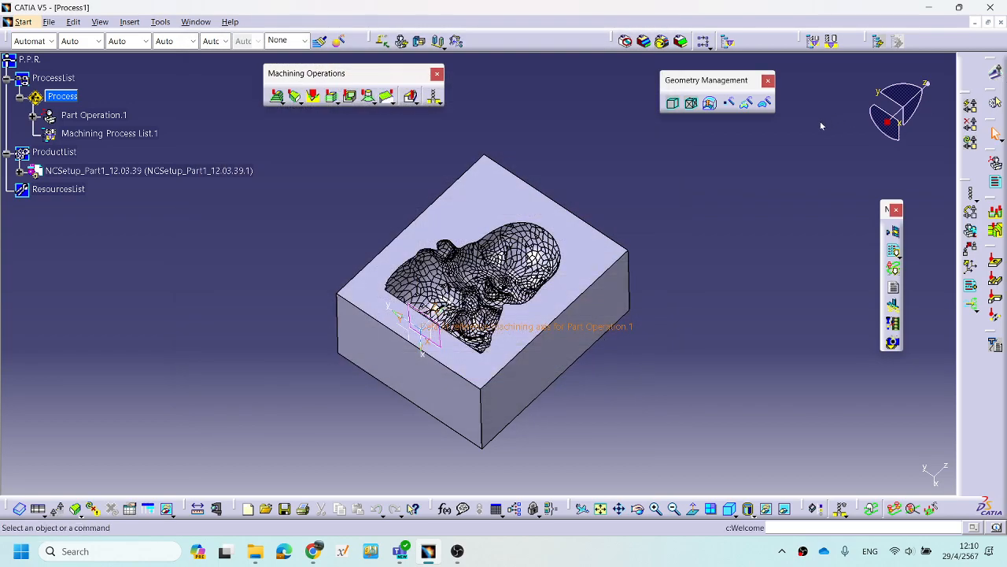
# Close the Process1 document without saving its changes.
pyautogui.moveTo(517, 333); pyautogui.dragTo(485, 311, button='middle')
pyautogui.click(292, 280)
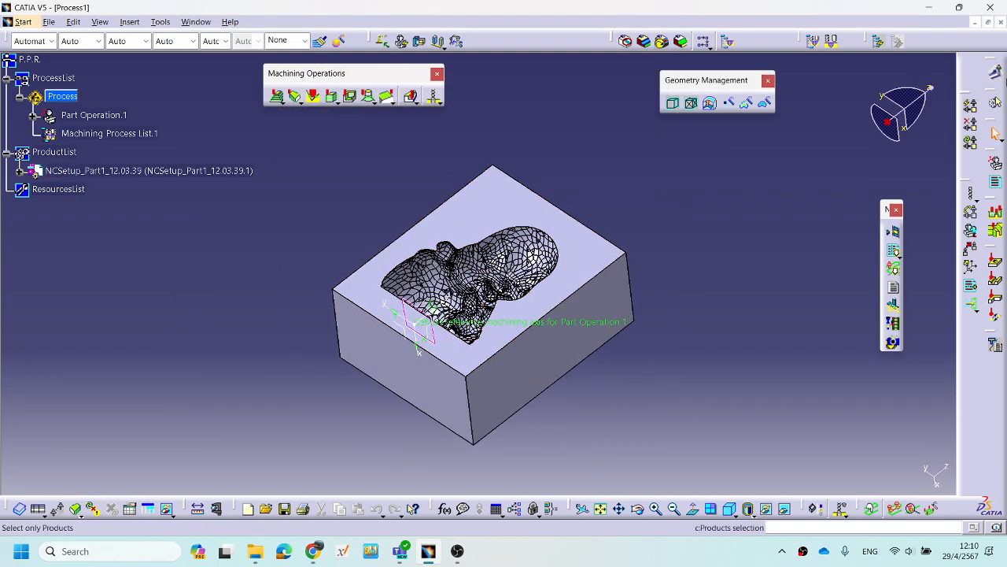
pyautogui.click(1001, 22)
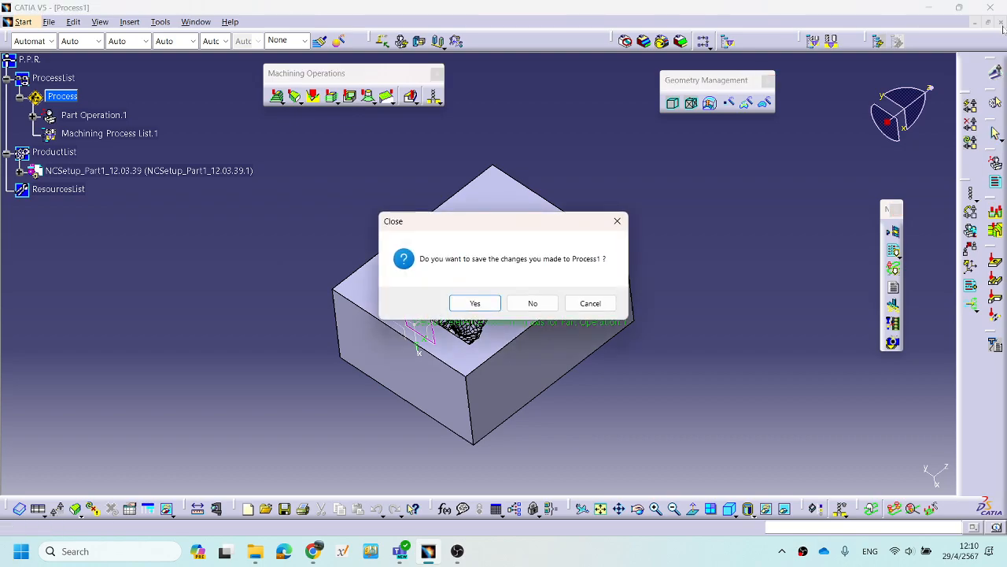
pyautogui.click(524, 307)
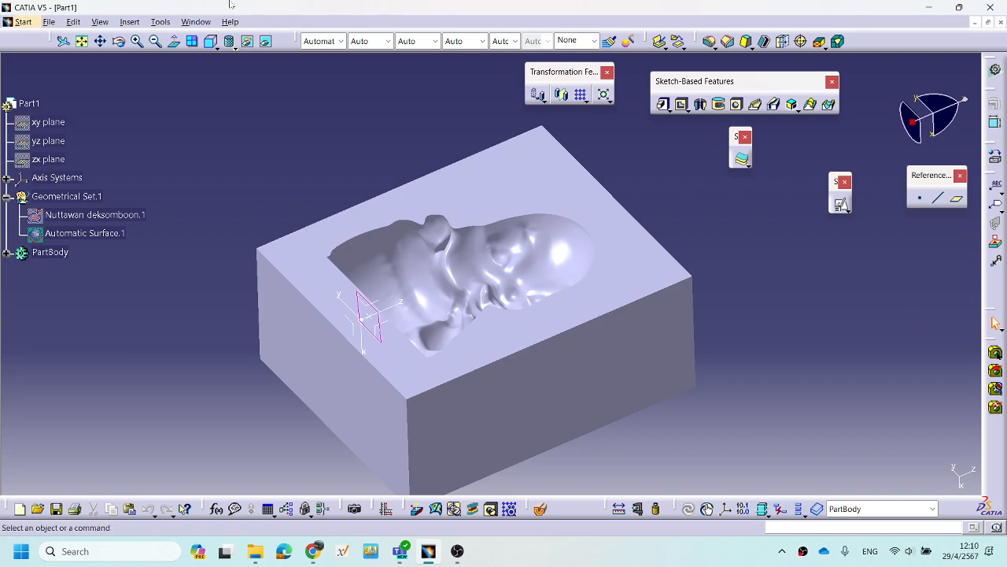
# Start a new Surface Machining process for Part1 and orient the block to show its cavity.
pyautogui.click(7, 23)
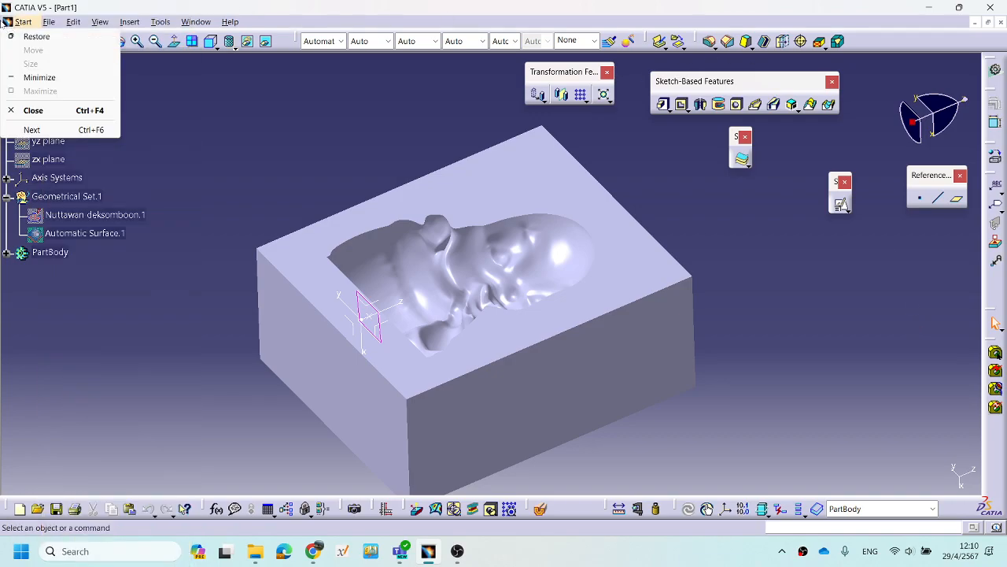
pyautogui.click(23, 22)
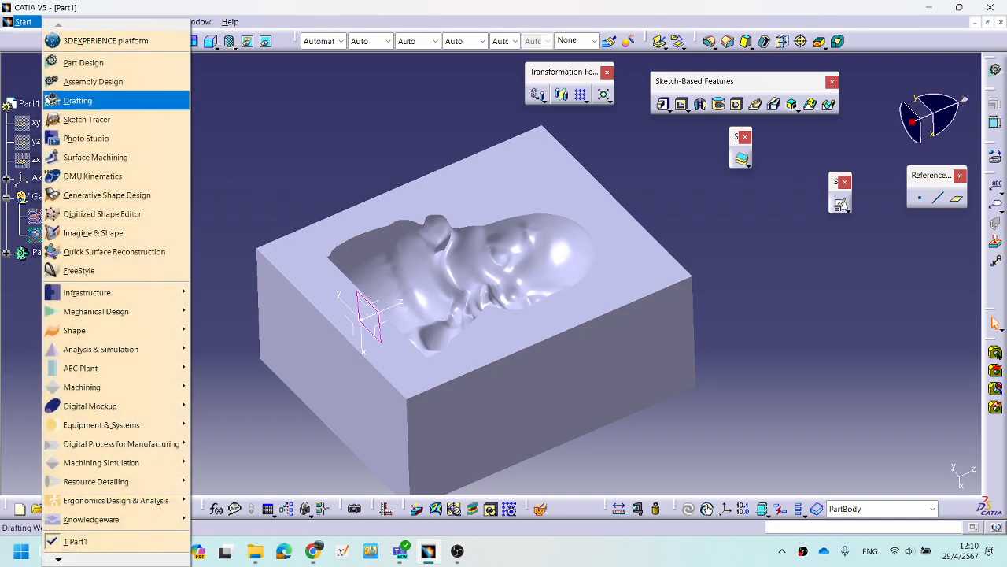
pyautogui.moveTo(150, 387)
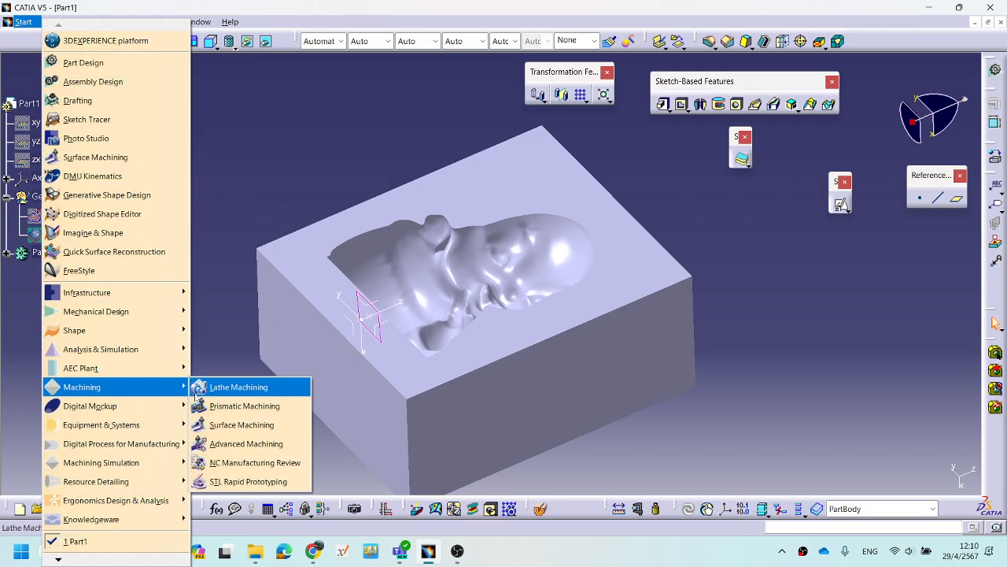
pyautogui.click(224, 425)
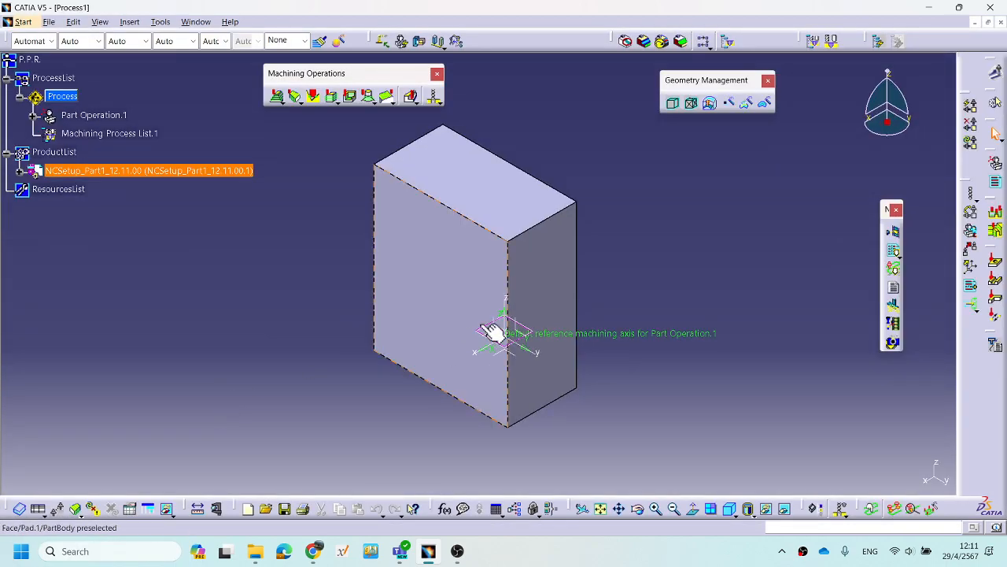
pyautogui.moveTo(436, 182); pyautogui.dragTo(333, 306, button='middle')
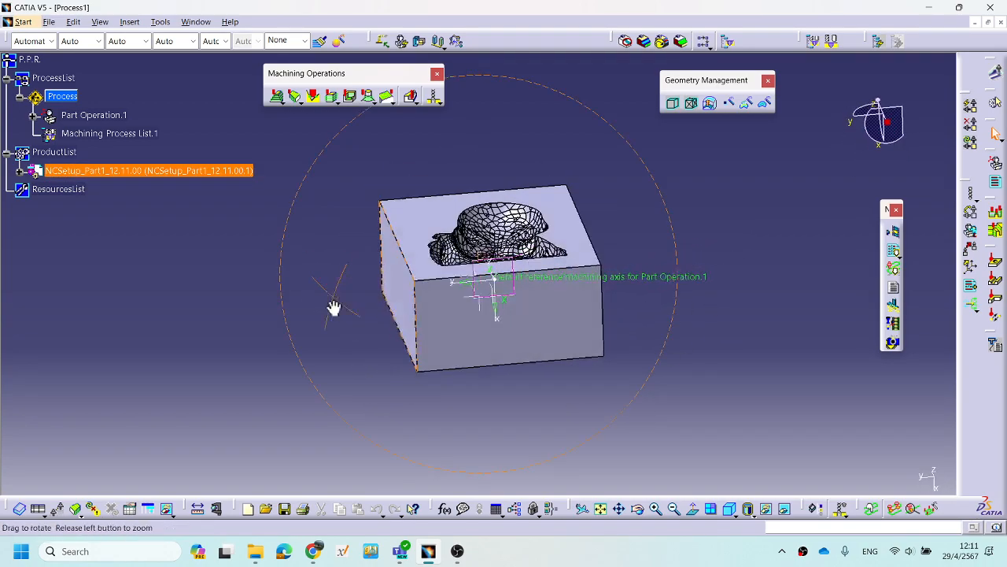
# Expand the NCSetup product down to the features of Part1 and select its PartBody.
pyautogui.click(20, 171)
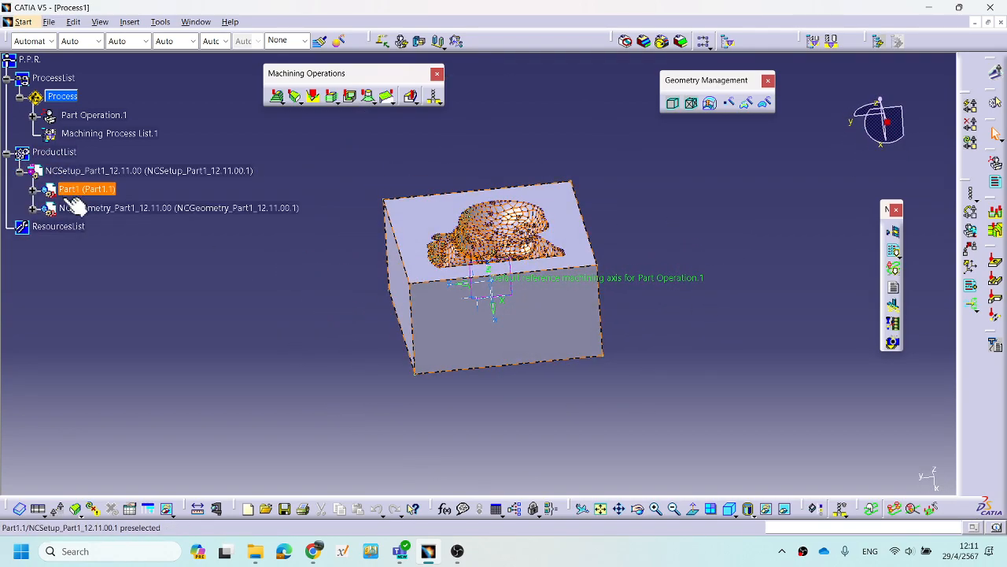
pyautogui.click(32, 208)
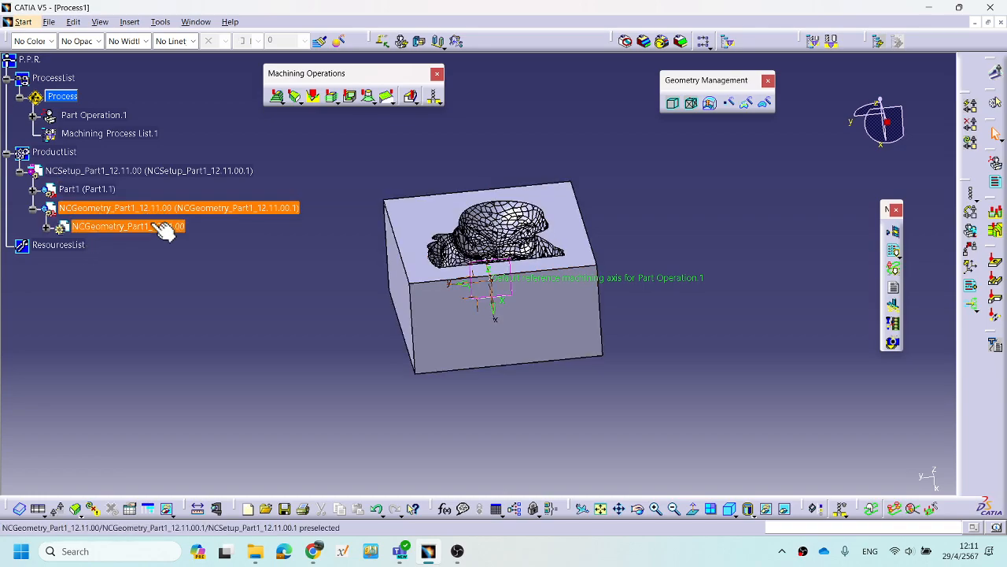
pyautogui.click(85, 188)
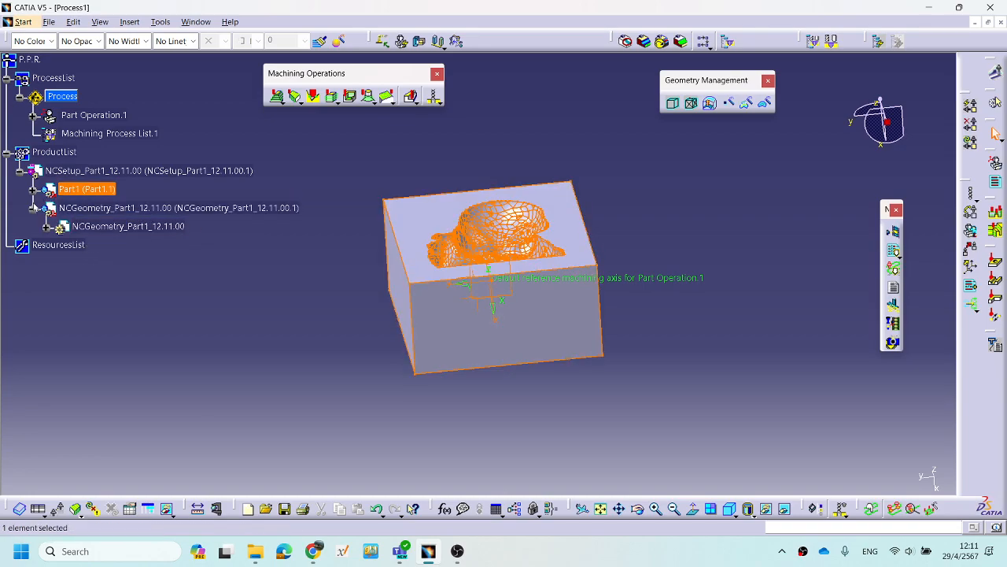
pyautogui.click(33, 190)
pyautogui.click(45, 208)
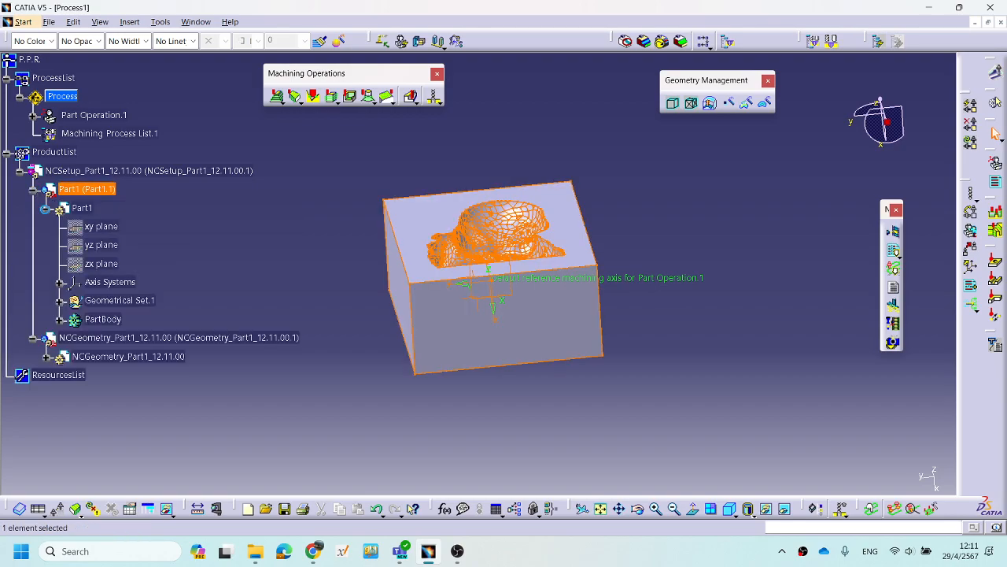
pyautogui.click(102, 319)
pyautogui.moveTo(541, 317); pyautogui.dragTo(560, 291, button='middle')
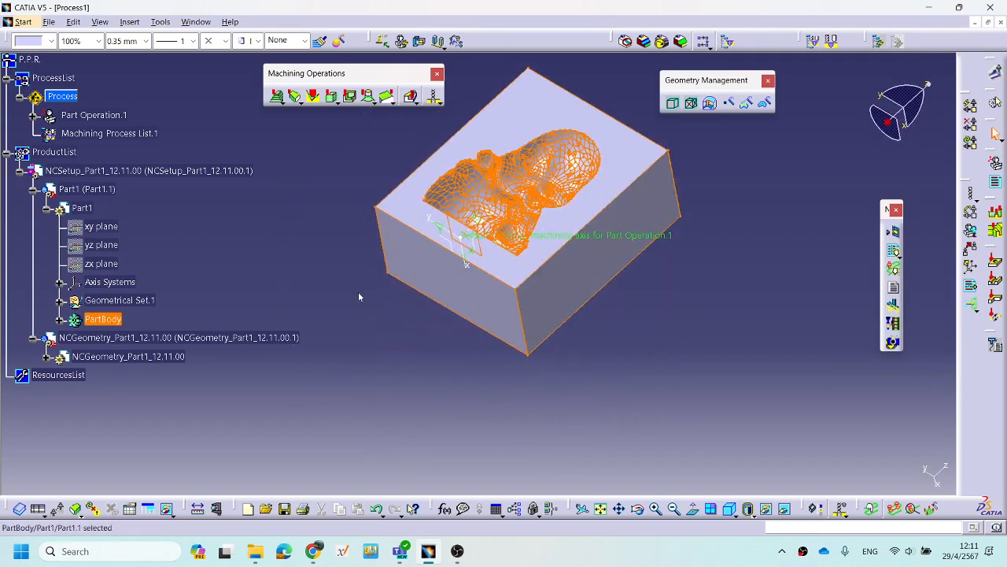
# Expand the NCGeometry_Part1_12.11.00 part in the tree and select its product as the stock destination.
pyautogui.click(370, 303)
pyautogui.click(92, 337)
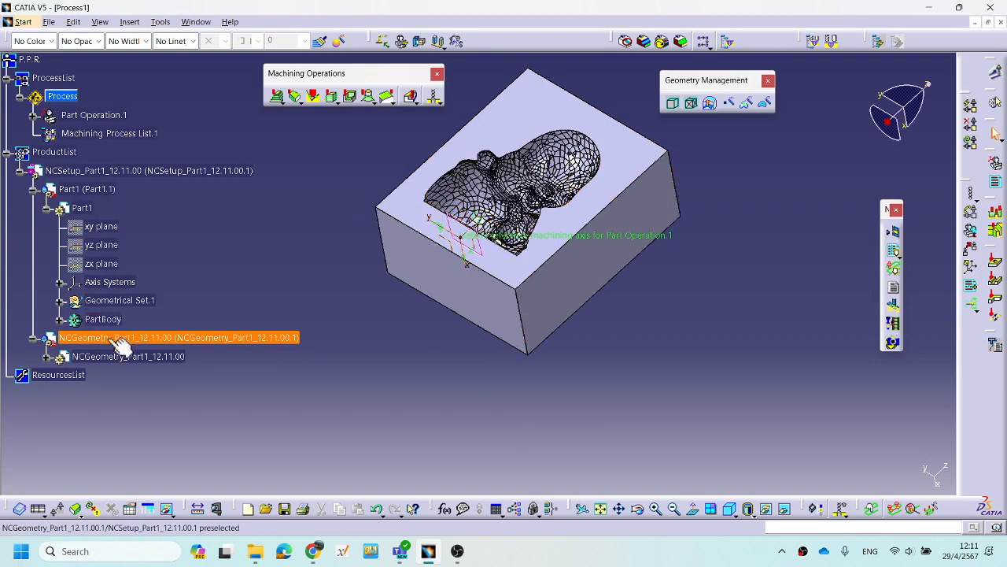
pyautogui.click(48, 355)
pyautogui.scroll(-2, 244, 406)
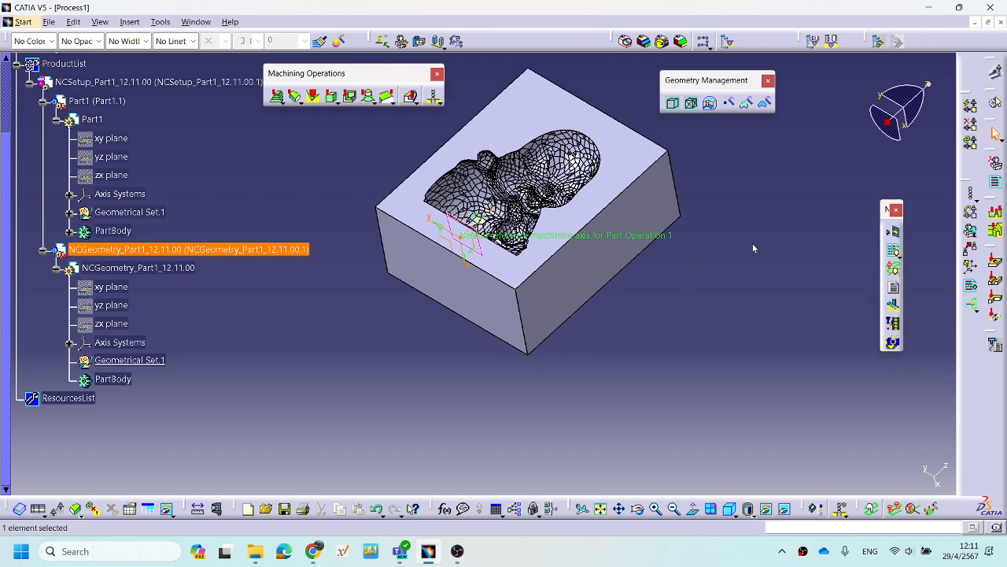
pyautogui.moveTo(572, 325); pyautogui.dragTo(572, 316, button='middle')
pyautogui.moveTo(700, 80); pyautogui.dragTo(770, 88)
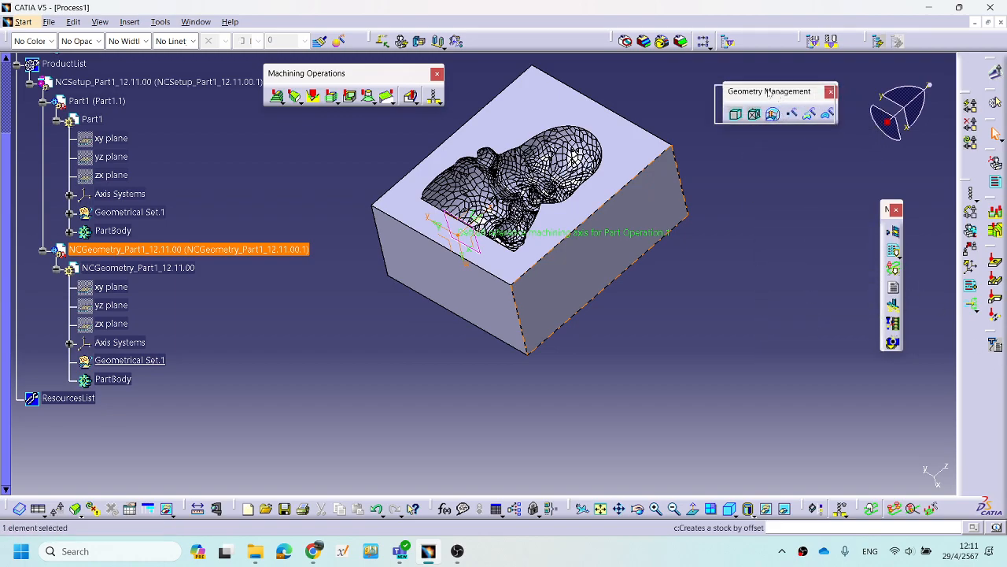
pyautogui.moveTo(718, 81); pyautogui.dragTo(718, 77)
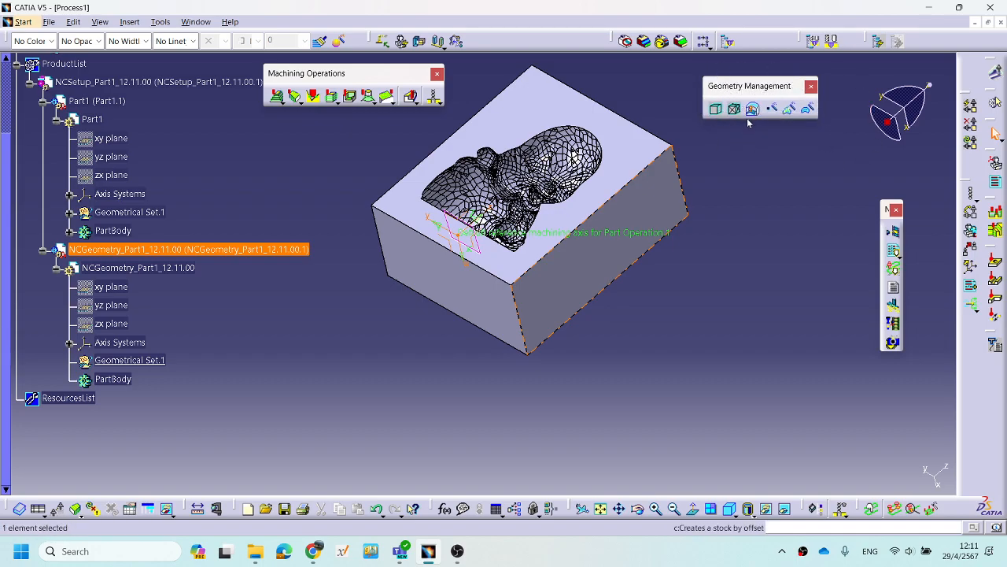
pyautogui.moveTo(726, 99); pyautogui.dragTo(746, 103)
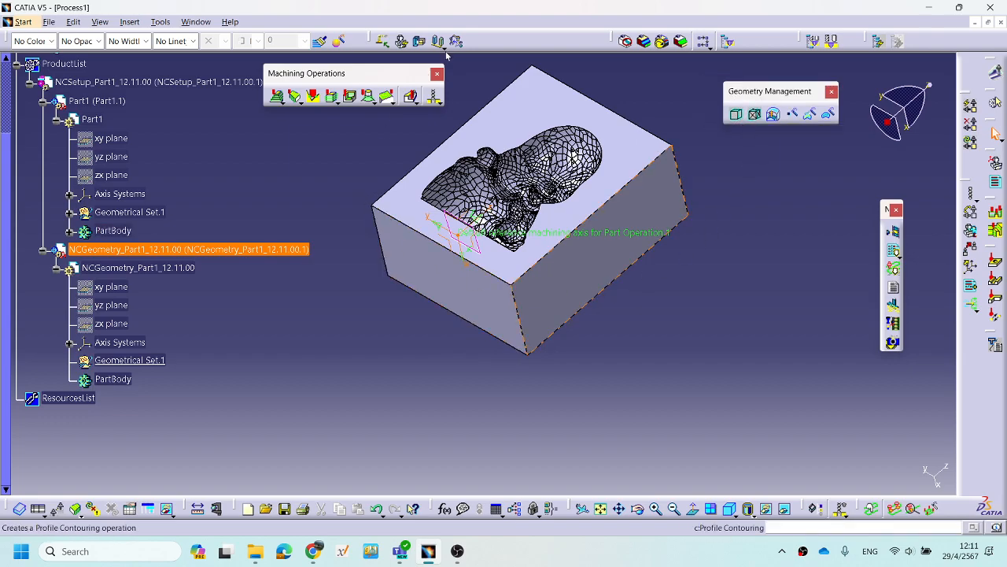
pyautogui.moveTo(648, 292); pyautogui.dragTo(585, 371, button='middle')
pyautogui.moveTo(609, 284); pyautogui.dragTo(668, 283, button='middle')
pyautogui.moveTo(639, 318); pyautogui.dragTo(596, 191, button='middle')
pyautogui.moveTo(641, 319); pyautogui.dragTo(621, 312, button='middle')
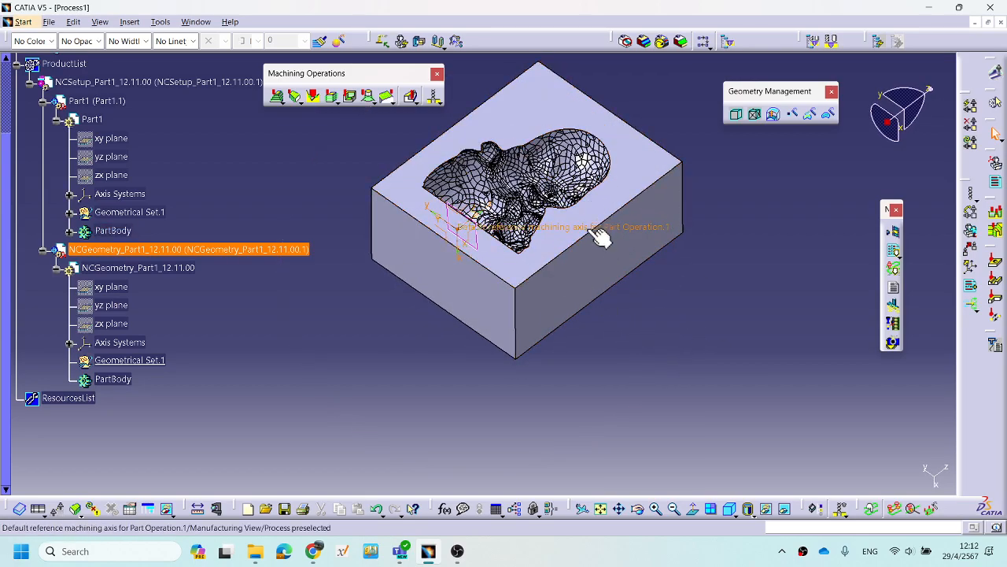
pyautogui.moveTo(730, 344); pyautogui.dragTo(725, 334, button='middle')
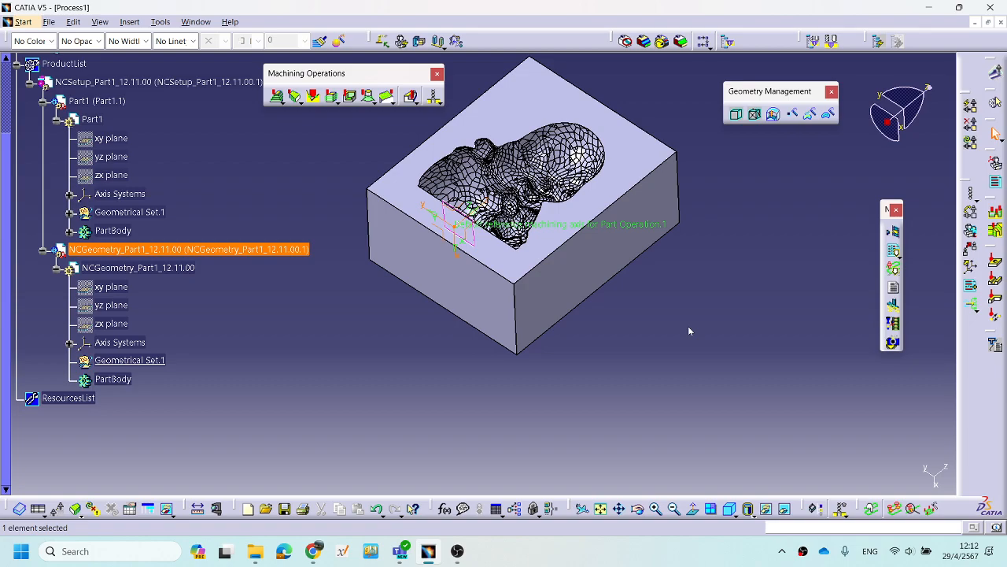
# Create a rough stock around Part1's PartBody with the default bounding dimensions, using NCGeometry_Part1_12.11.00 as the destination.
pyautogui.moveTo(755, 94); pyautogui.dragTo(734, 94)
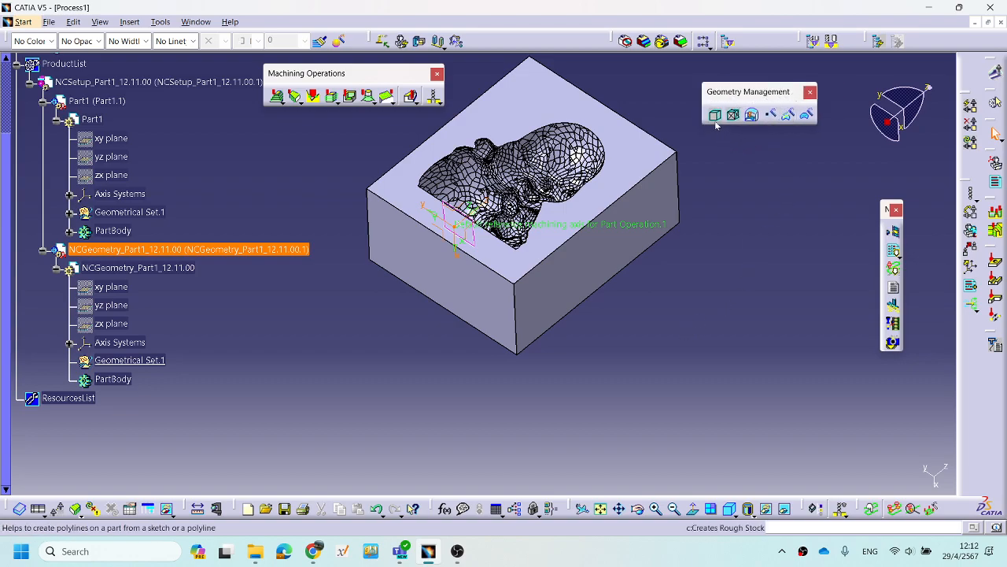
pyautogui.click(716, 115)
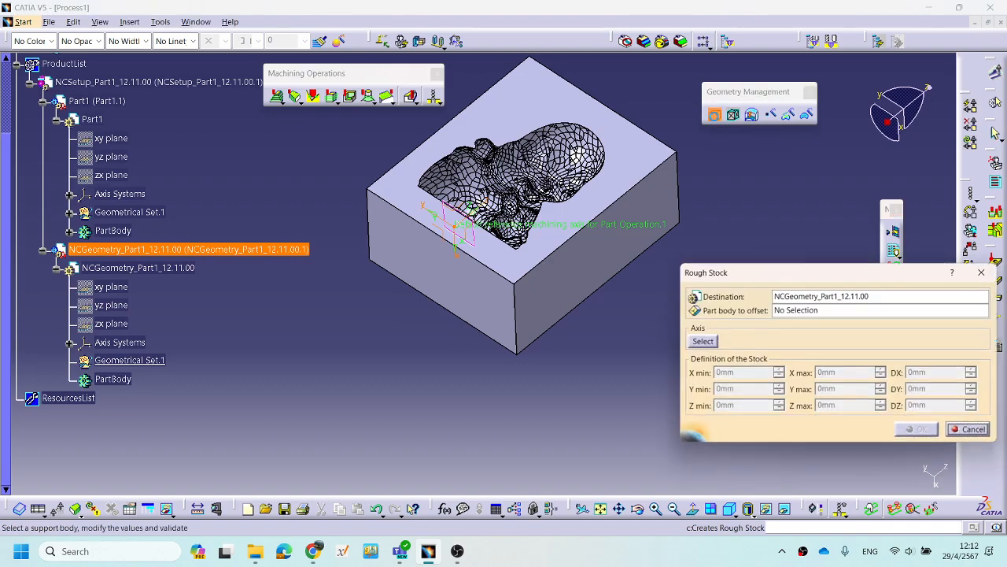
pyautogui.moveTo(754, 276); pyautogui.dragTo(794, 239)
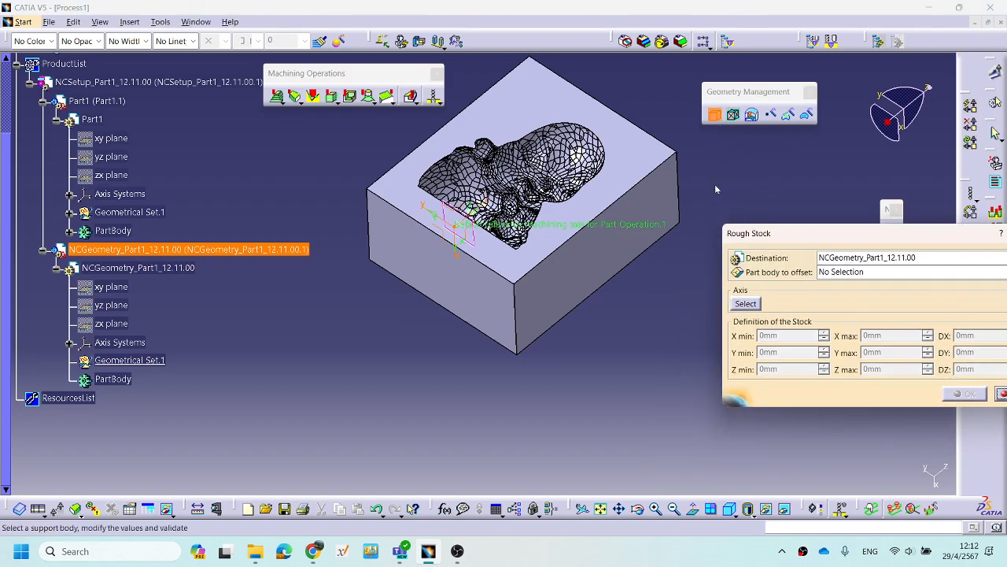
pyautogui.click(643, 180)
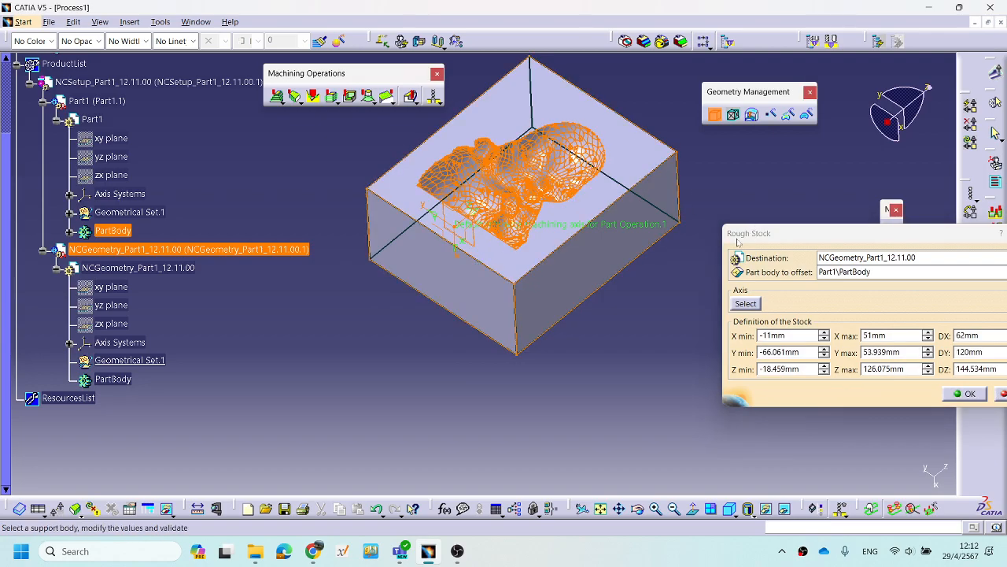
pyautogui.moveTo(527, 395); pyautogui.dragTo(582, 319, button='middle')
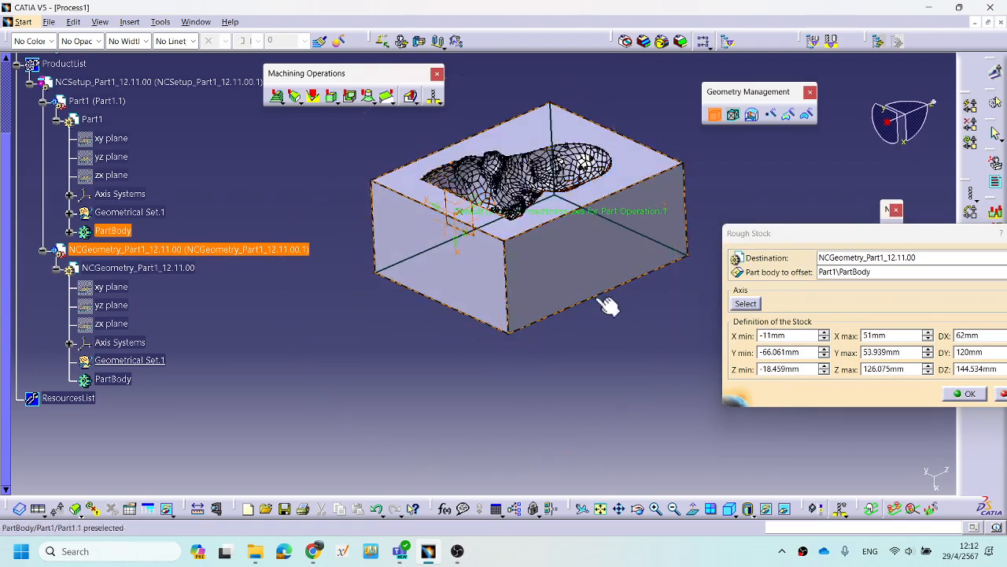
pyautogui.moveTo(786, 233); pyautogui.dragTo(721, 163)
pyautogui.moveTo(489, 262); pyautogui.dragTo(459, 269, button='middle')
pyautogui.click(906, 323)
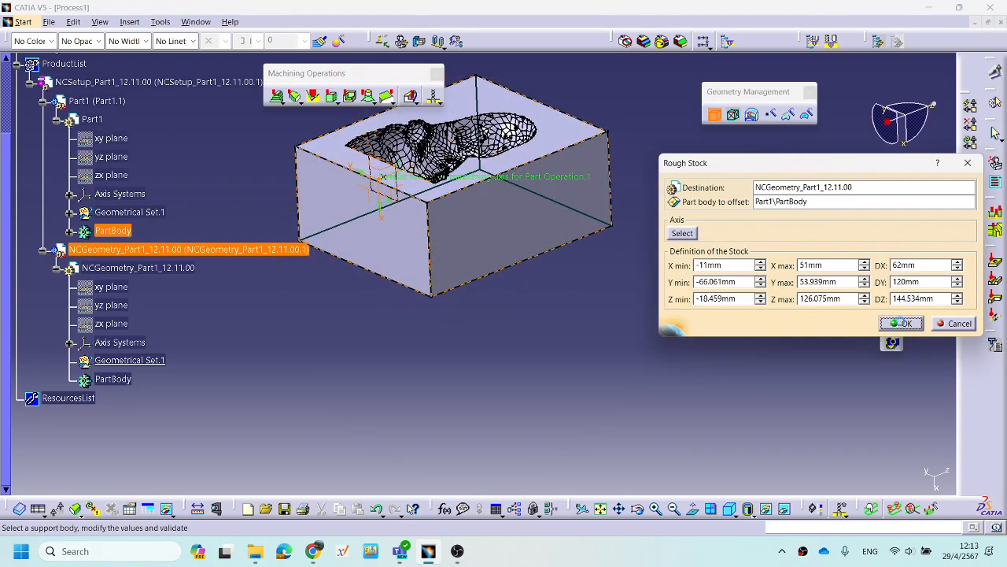
# Inspect the new stock in the model and examine the contents of Geometrical Set.1 under the NCGeometry part.
pyautogui.moveTo(500, 225)
pyautogui.mouseDown(button='middle')
pyautogui.moveTo(586, 284)
pyautogui.moveTo(509, 427)
pyautogui.moveTo(433, 244)
pyautogui.moveTo(515, 286)
pyautogui.moveTo(404, 341)
pyautogui.moveTo(580, 322)
pyautogui.moveTo(540, 342)
pyautogui.moveTo(556, 321)
pyautogui.moveTo(494, 317)
pyautogui.moveTo(548, 214)
pyautogui.moveTo(510, 417)
pyautogui.moveTo(525, 225)
pyautogui.mouseUp(button='middle')
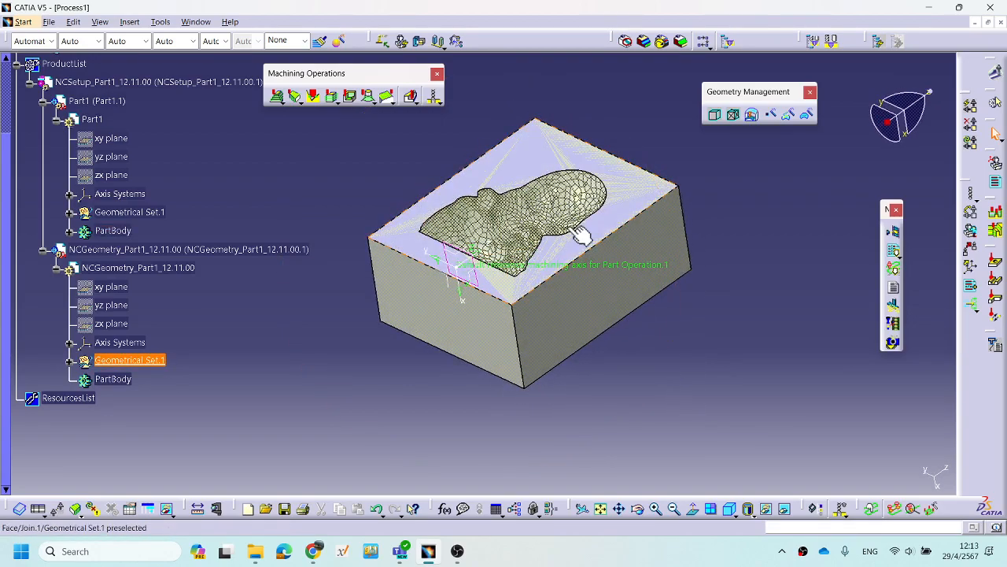
pyautogui.moveTo(755, 370); pyautogui.dragTo(441, 307, button='middle')
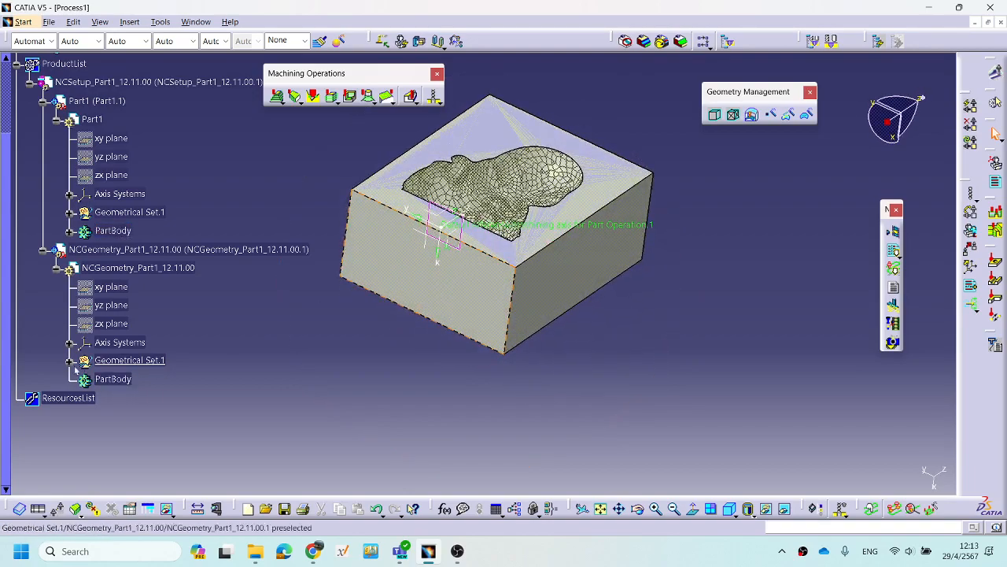
pyautogui.click(69, 361)
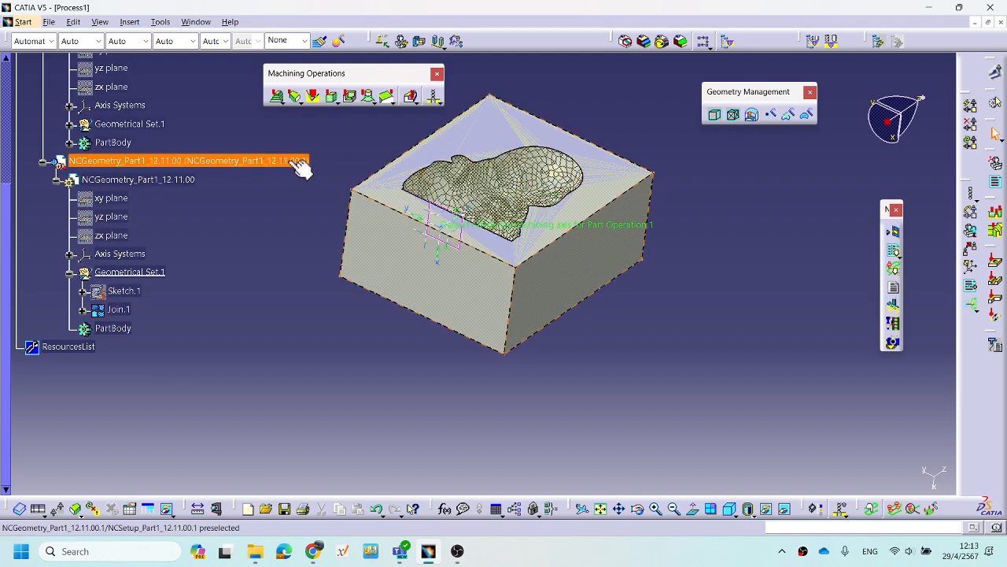
pyautogui.moveTo(6, 197); pyautogui.dragTo(6, 170)
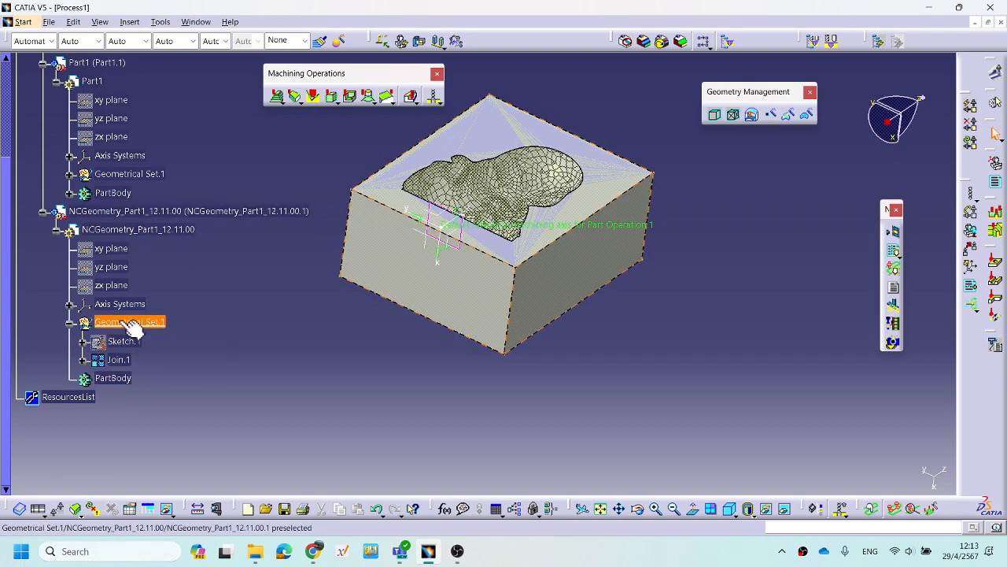
pyautogui.click(118, 361)
pyautogui.scroll(3, 158, 307)
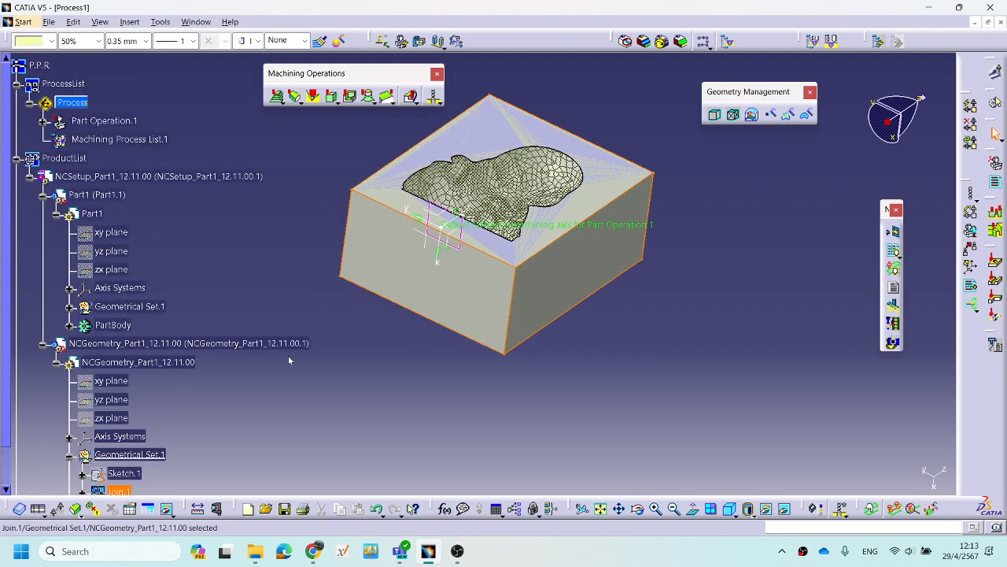
pyautogui.click(145, 301)
pyautogui.click(283, 375)
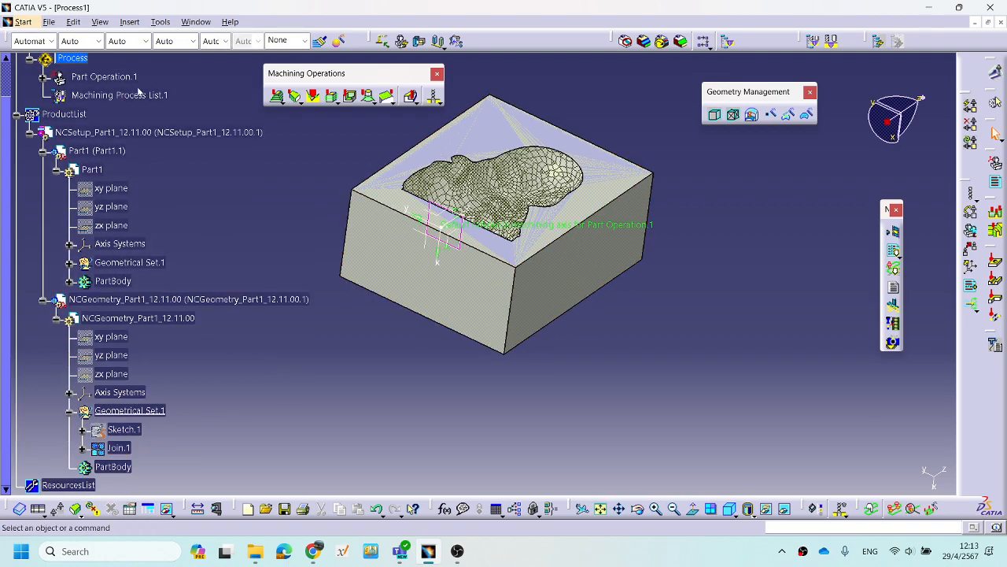
# Check the general Machining options for the complementary geometry setting that creates a CATPart to store geometry.
pyautogui.click(161, 21)
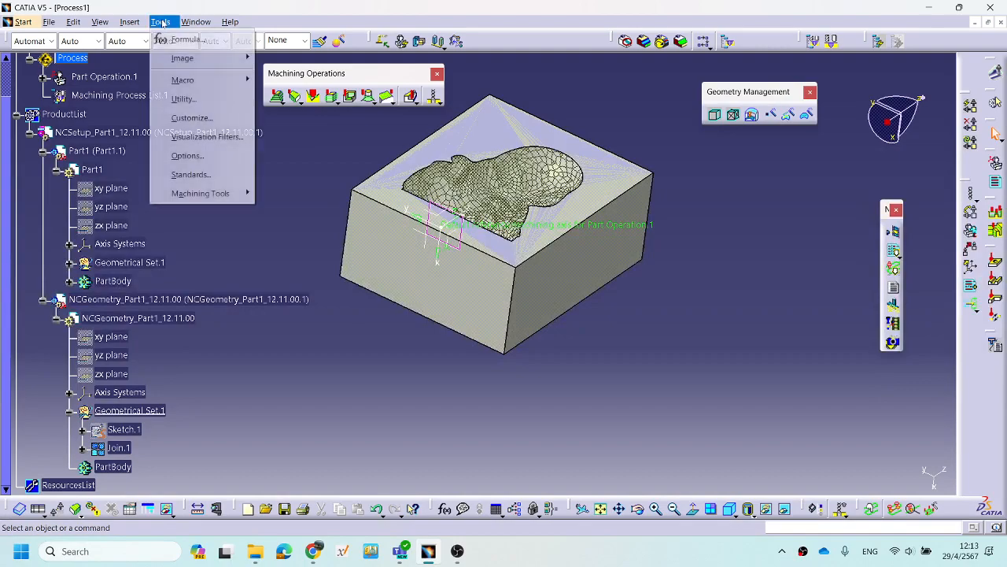
pyautogui.click(178, 157)
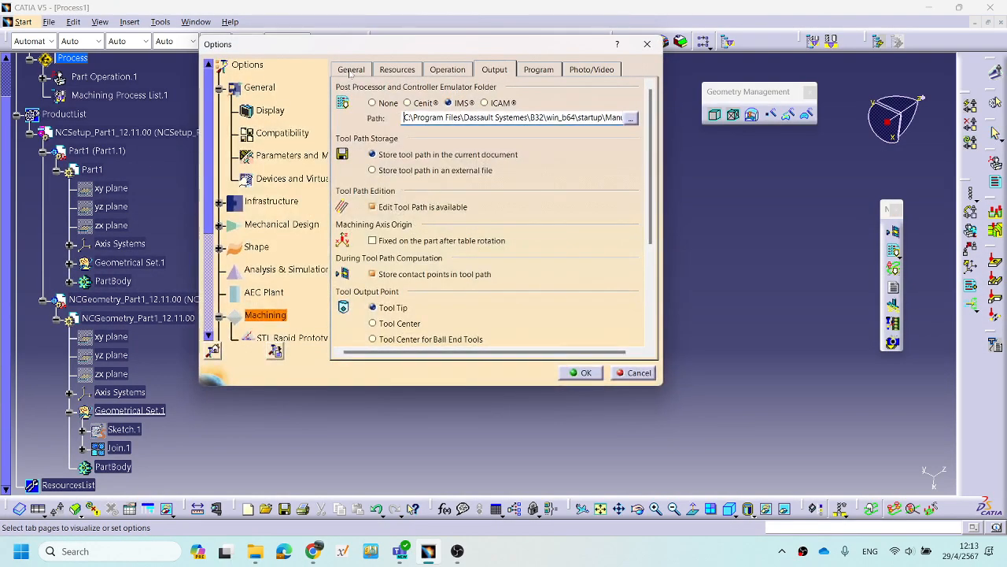
pyautogui.scroll(-5, 652, 218)
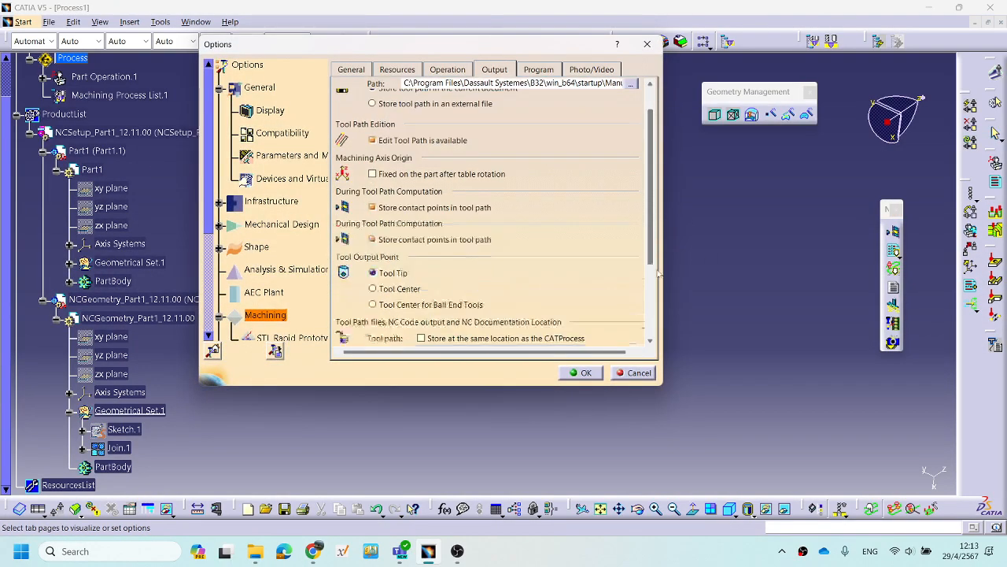
pyautogui.click(361, 71)
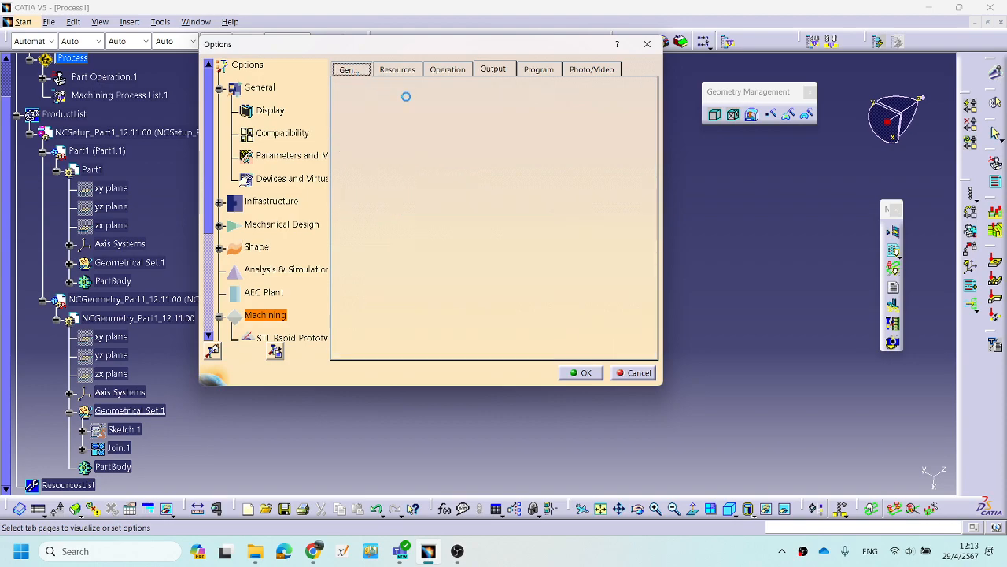
pyautogui.moveTo(651, 193); pyautogui.dragTo(663, 361)
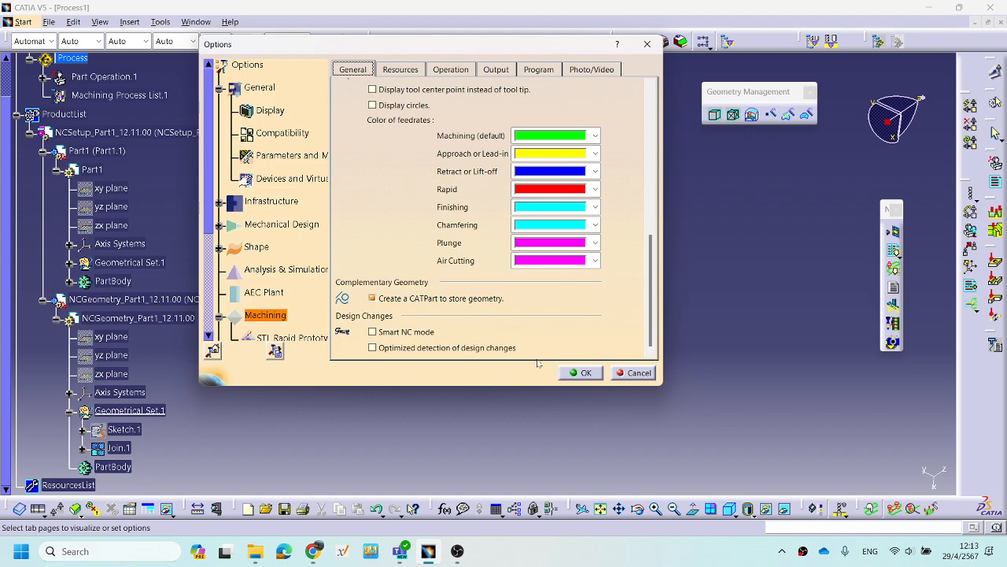
pyautogui.click(594, 375)
pyautogui.click(590, 375)
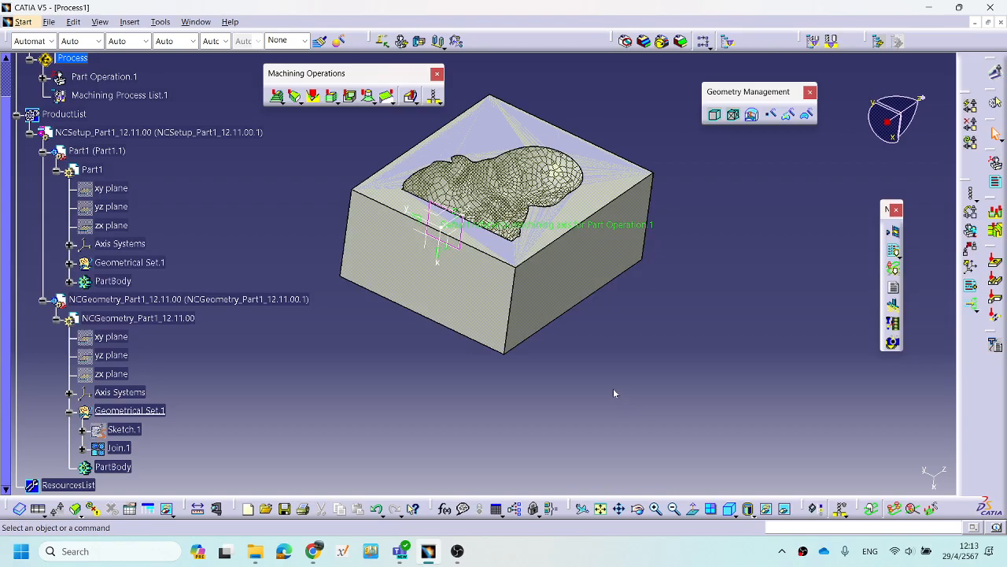
# Review the NCGeometry product and its Join.1 stock surface in the tree.
pyautogui.scroll(-5, 229, 315)
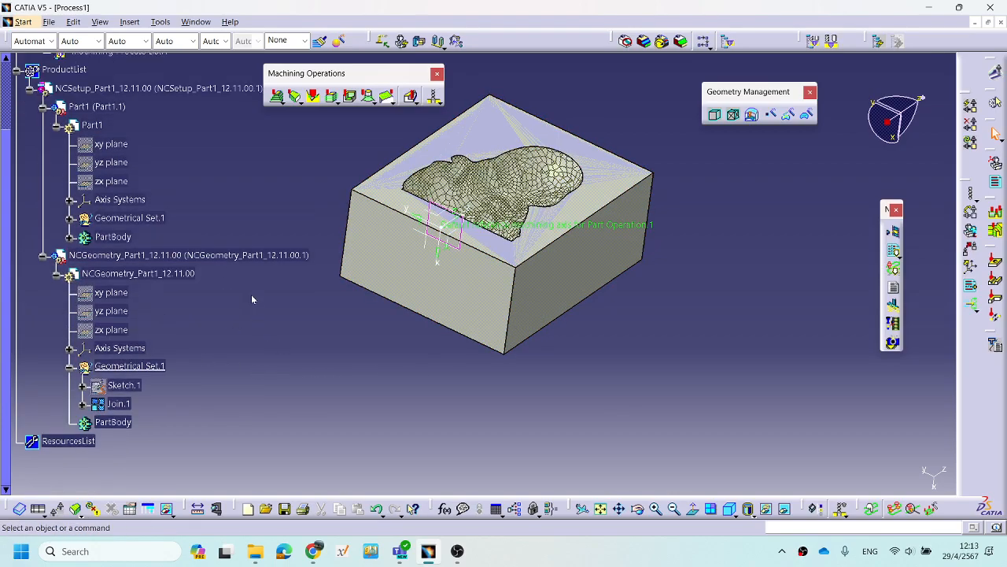
pyautogui.scroll(5, 258, 339)
pyautogui.click(87, 300)
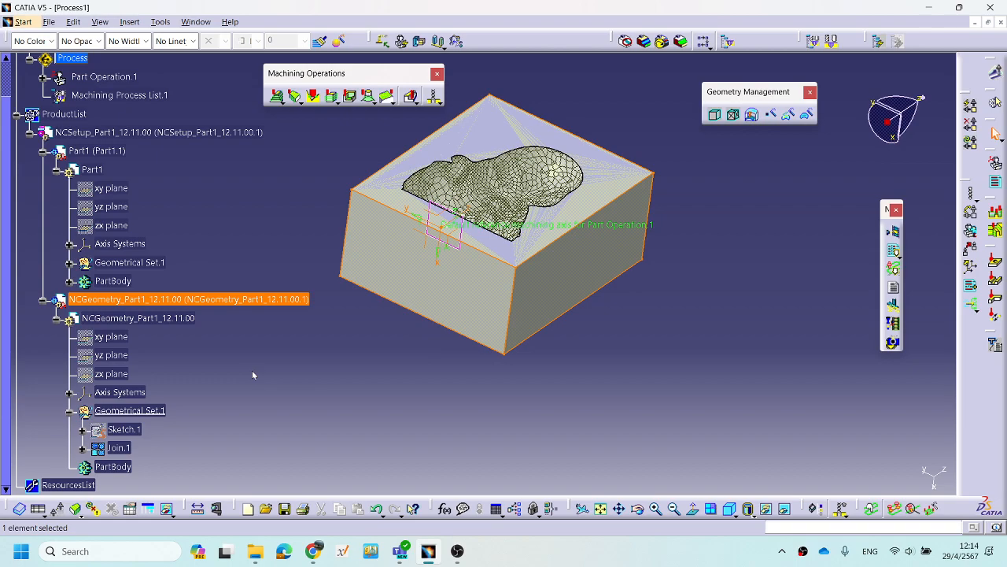
pyautogui.click(262, 306)
pyautogui.scroll(-1, 244, 311)
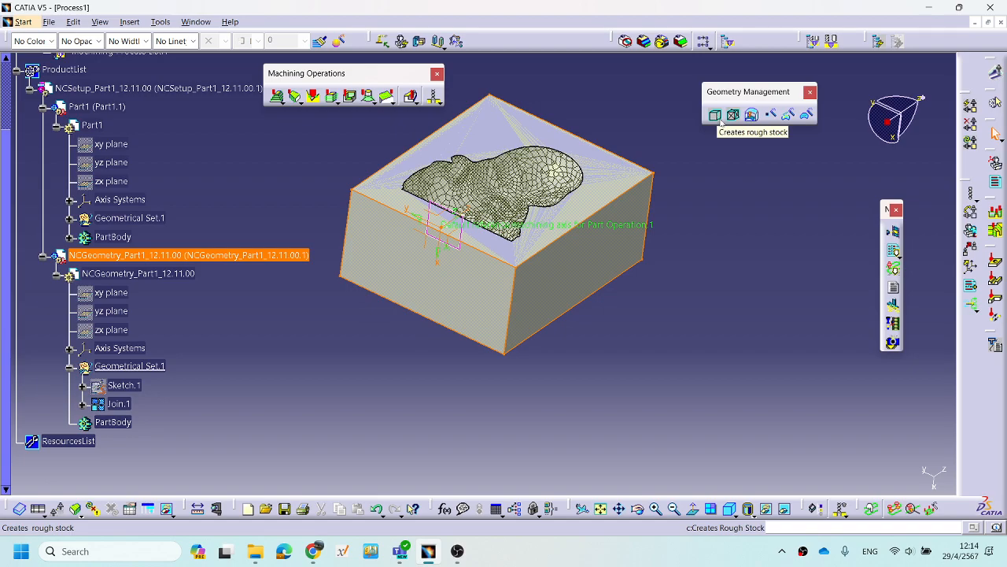
pyautogui.click(124, 409)
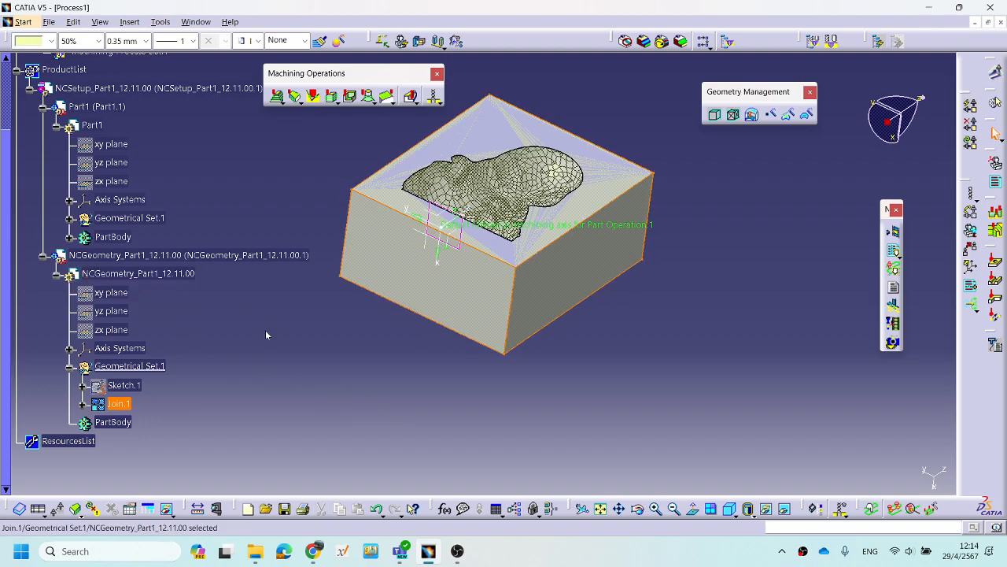
# Edit Part Operation.1 and assign the default 3-axis machine to it.
pyautogui.scroll(4, 266, 335)
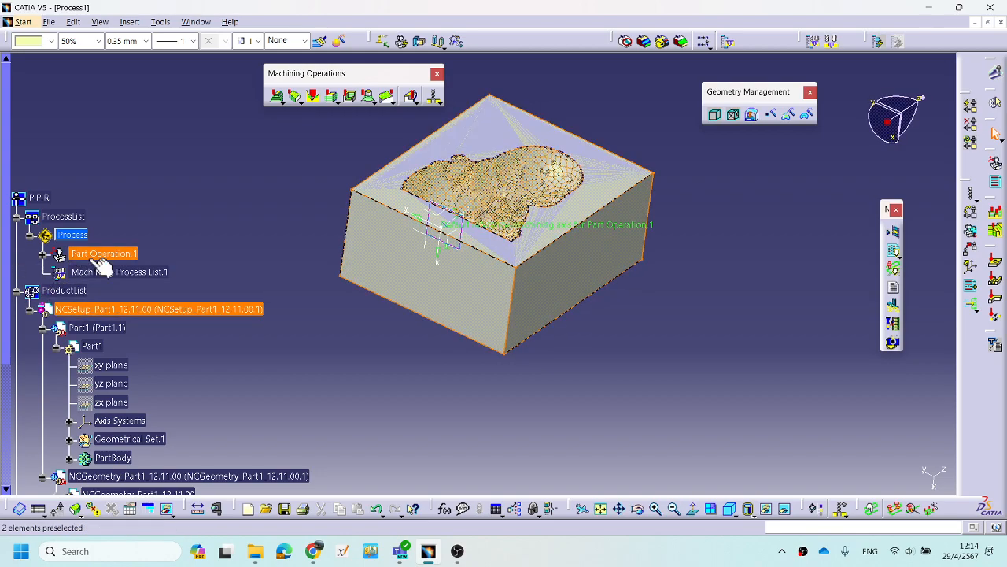
pyautogui.doubleClick(105, 253)
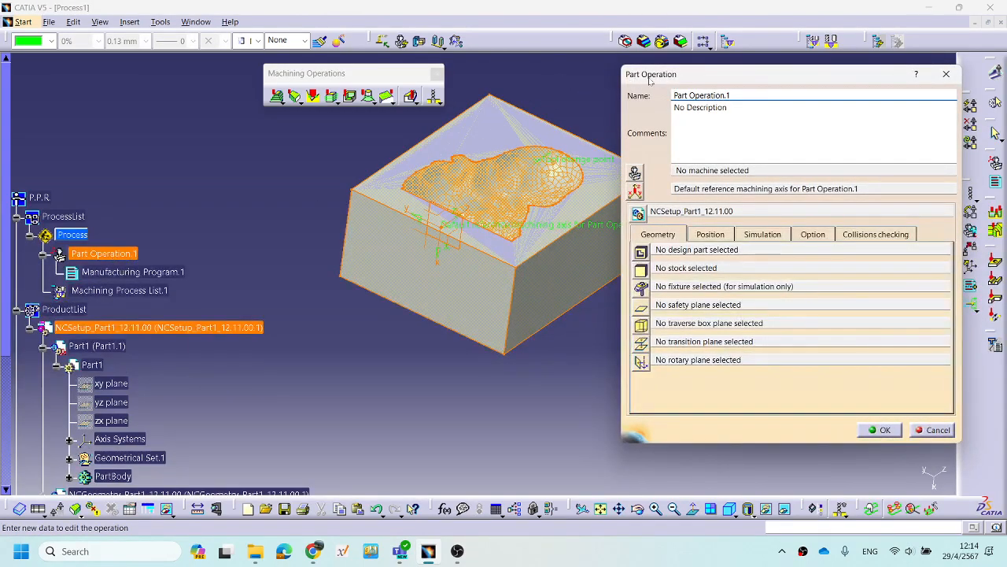
pyautogui.moveTo(652, 79); pyautogui.dragTo(618, 82)
pyautogui.moveTo(483, 186); pyautogui.dragTo(573, 260, button='middle')
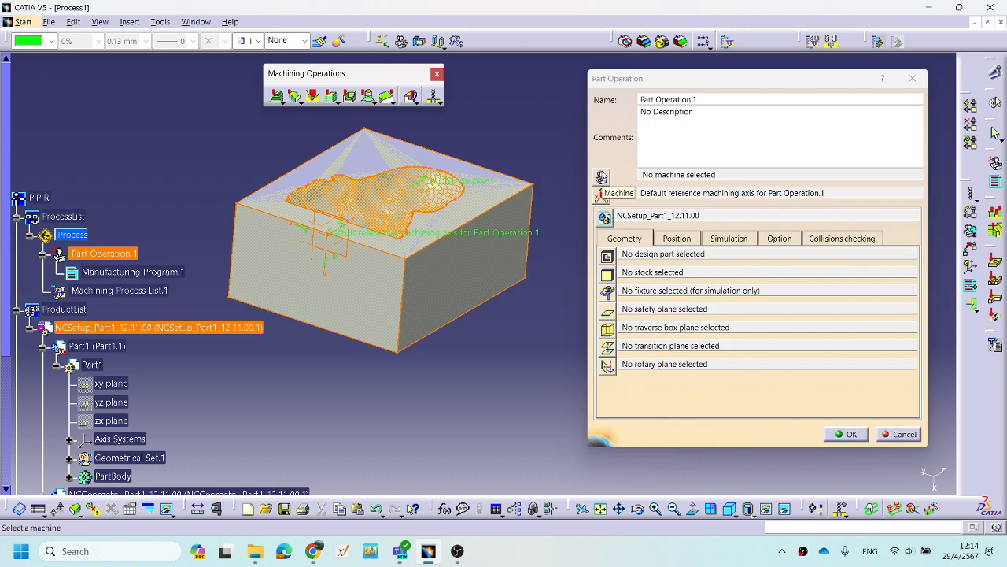
pyautogui.click(602, 178)
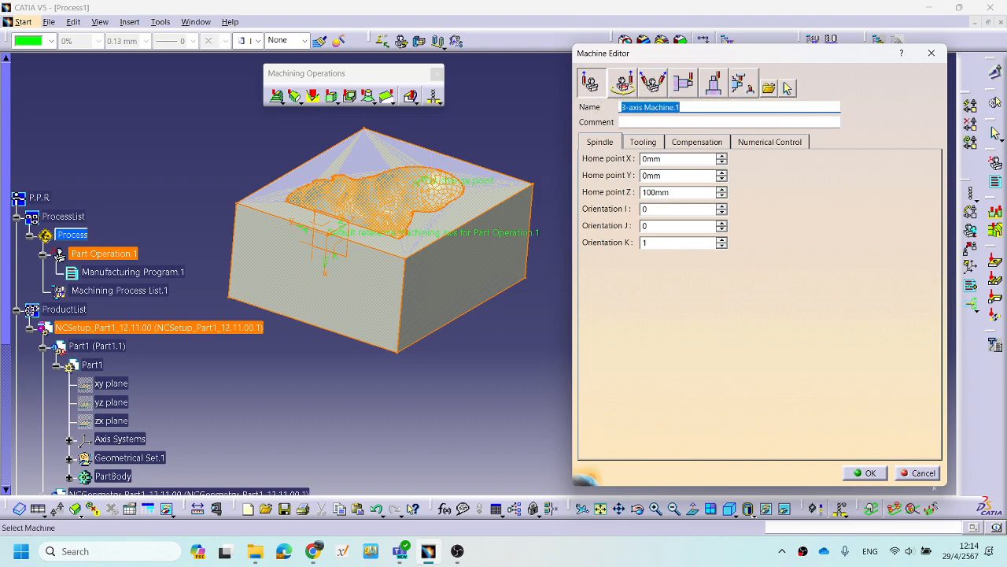
pyautogui.click(865, 473)
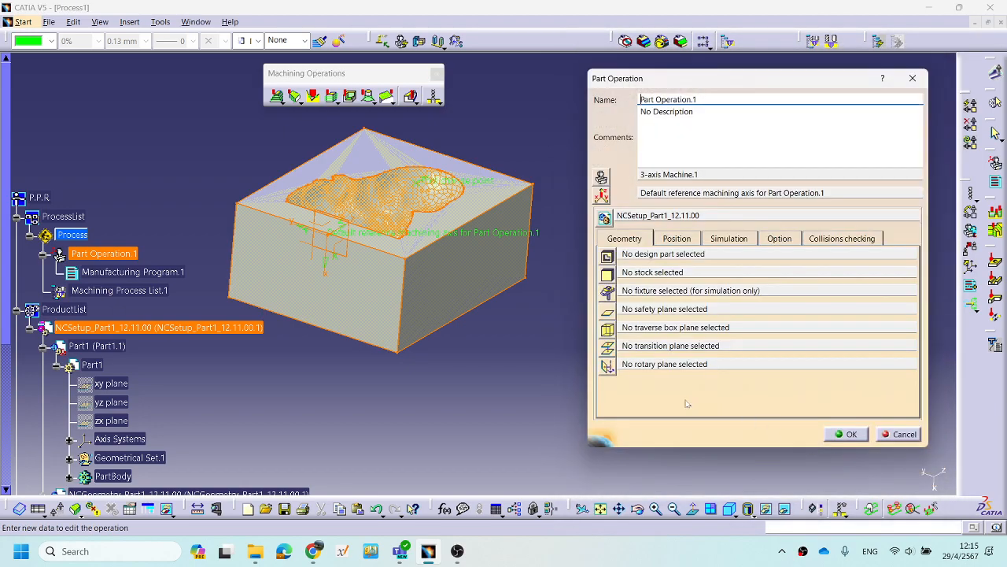
pyautogui.moveTo(485, 317)
pyautogui.mouseDown(button='middle')
pyautogui.moveTo(436, 294)
pyautogui.moveTo(448, 319)
pyautogui.moveTo(430, 274)
pyautogui.moveTo(494, 256)
pyautogui.moveTo(478, 313)
pyautogui.moveTo(495, 340)
pyautogui.moveTo(479, 307)
pyautogui.mouseUp(button='middle')
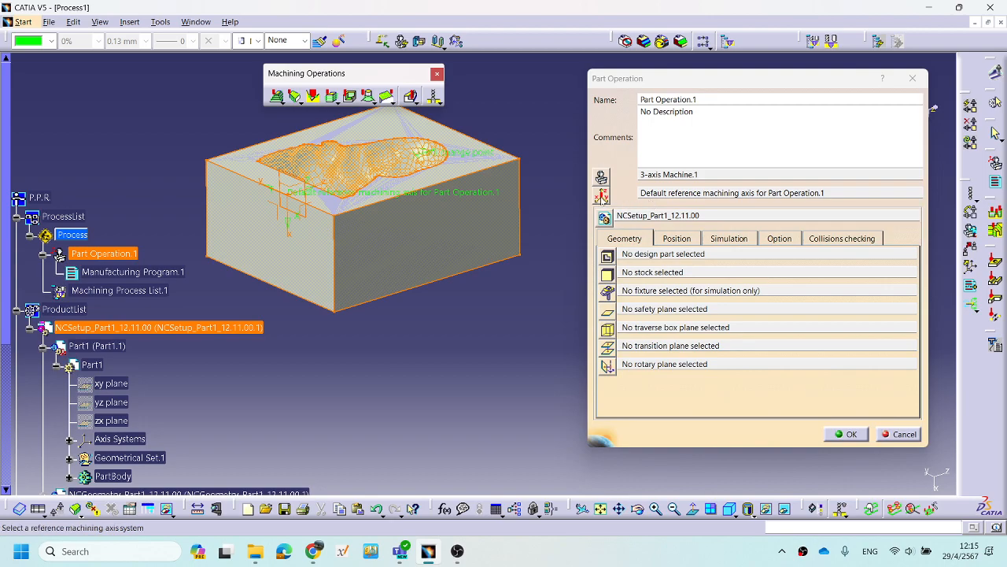
pyautogui.click(601, 197)
pyautogui.moveTo(502, 305); pyautogui.dragTo(596, 286, button='middle')
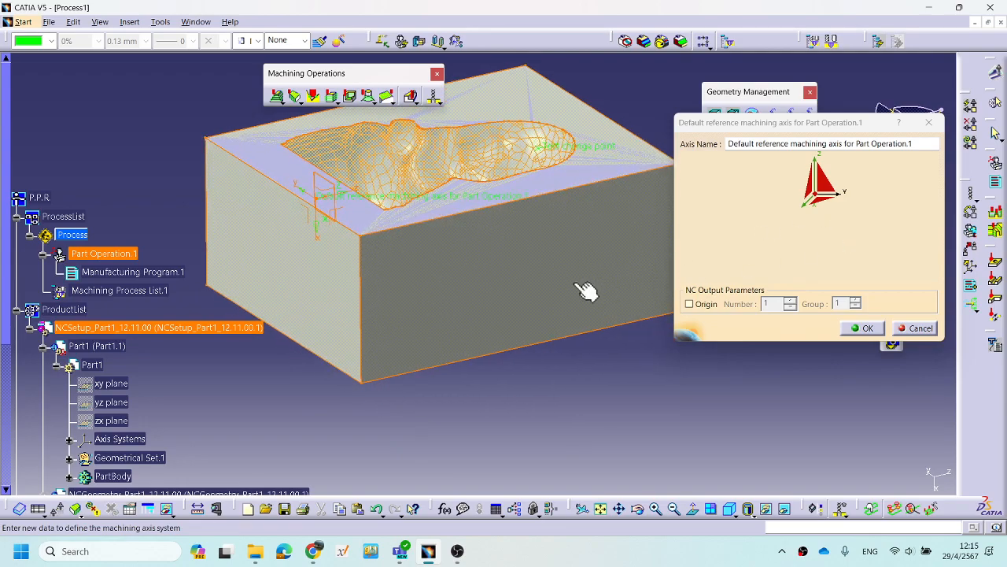
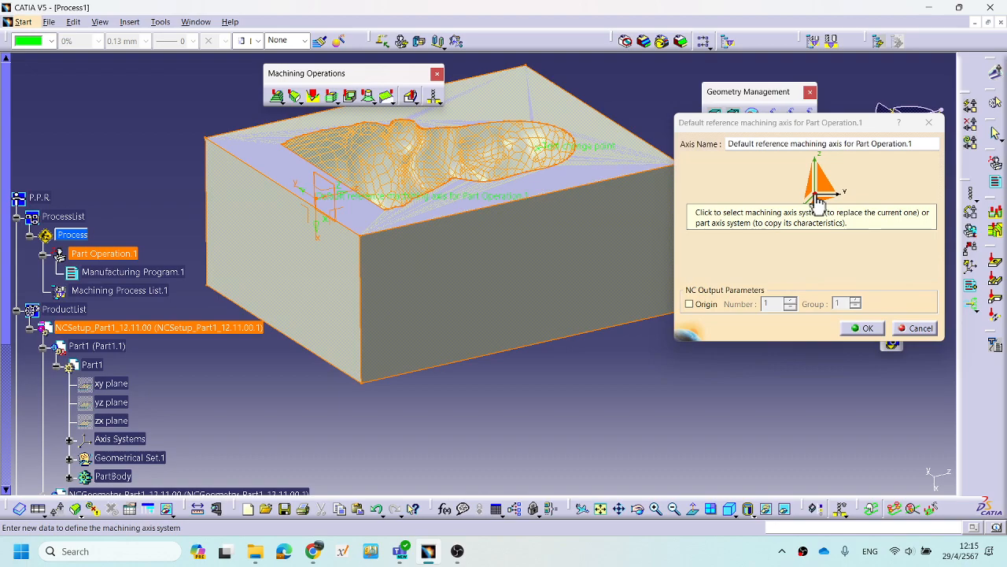
pyautogui.click(817, 198)
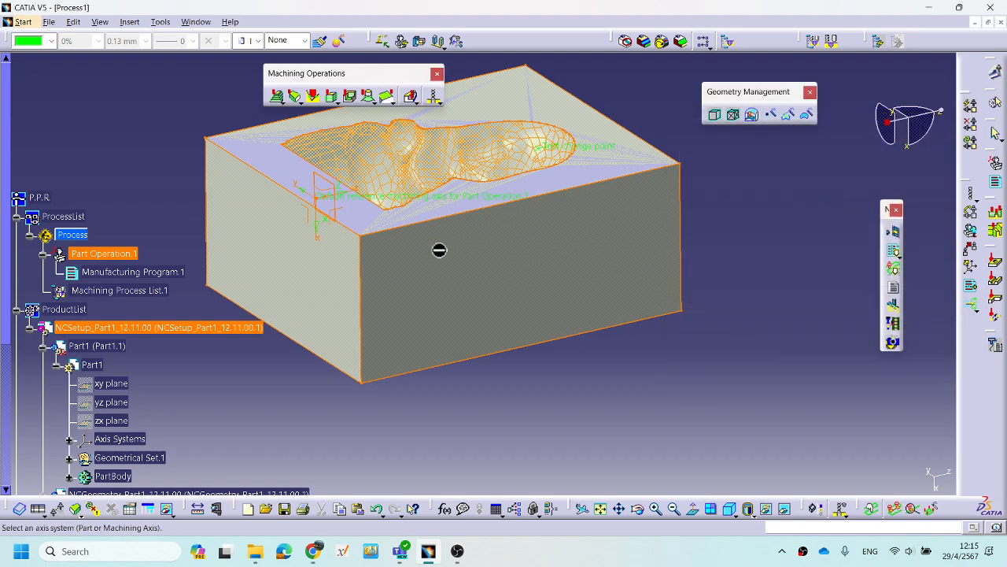
pyautogui.moveTo(444, 284); pyautogui.dragTo(501, 186, button='middle')
pyautogui.click(513, 288)
pyautogui.moveTo(551, 245); pyautogui.dragTo(577, 259, button='middle')
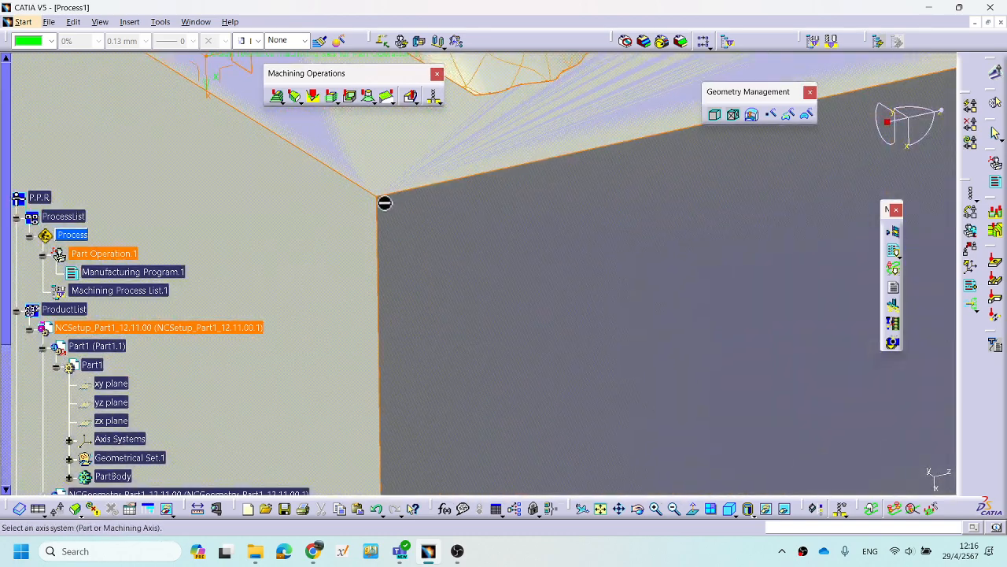
pyautogui.click(609, 216)
pyautogui.moveTo(608, 218); pyautogui.dragTo(662, 390, button='middle')
pyautogui.moveTo(667, 330); pyautogui.dragTo(650, 318, button='middle')
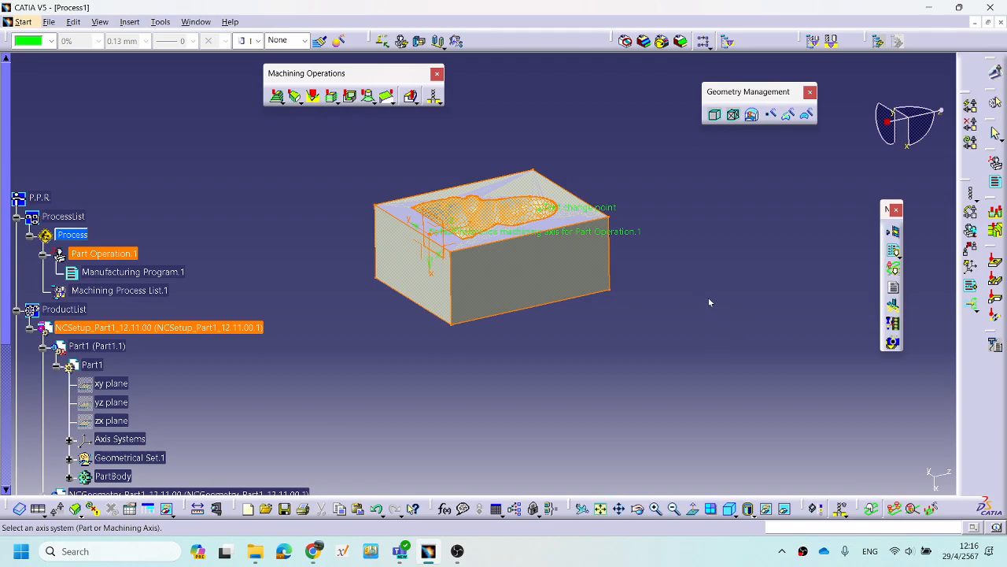
pyautogui.click(709, 297)
pyautogui.click(921, 329)
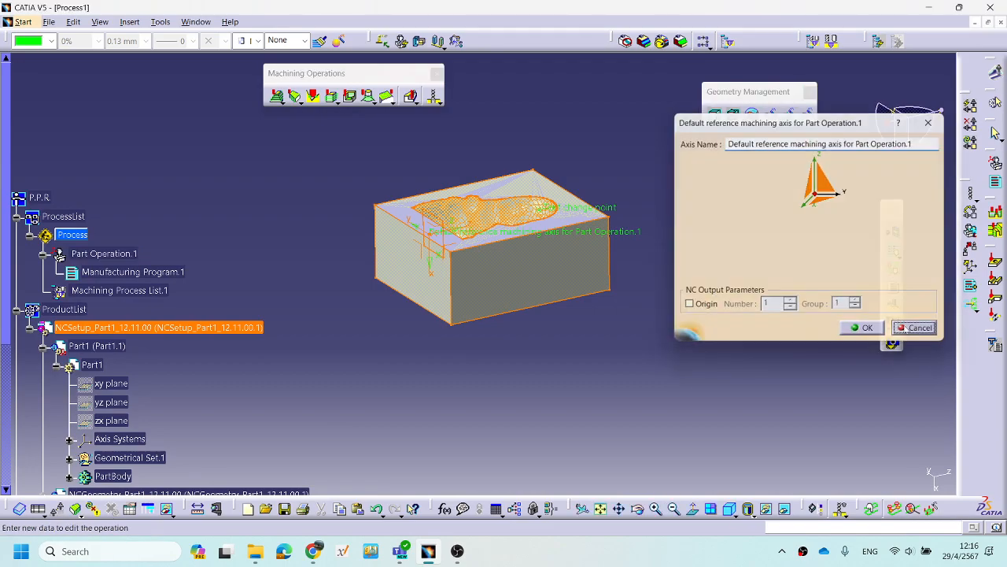
pyautogui.click(601, 194)
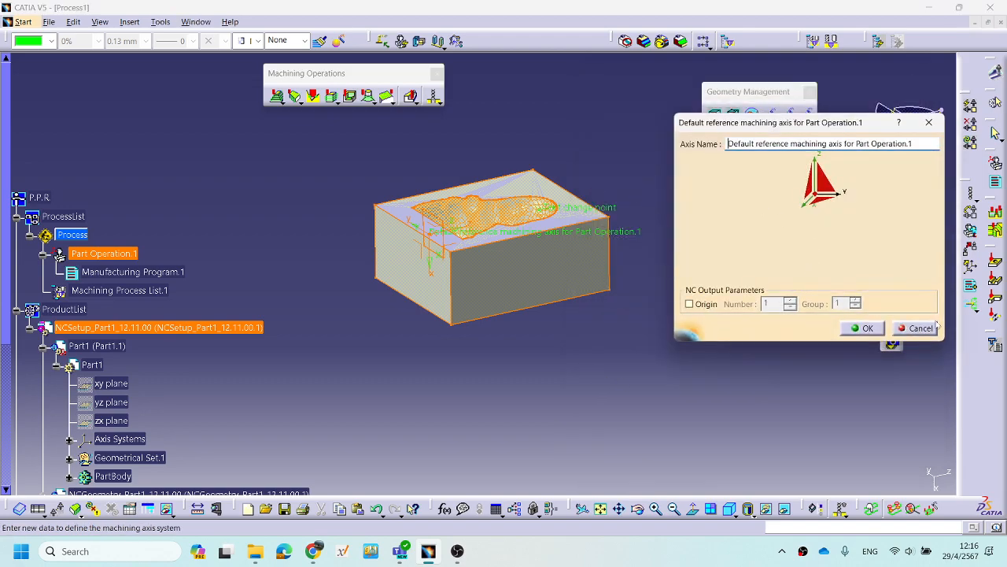
pyautogui.click(917, 328)
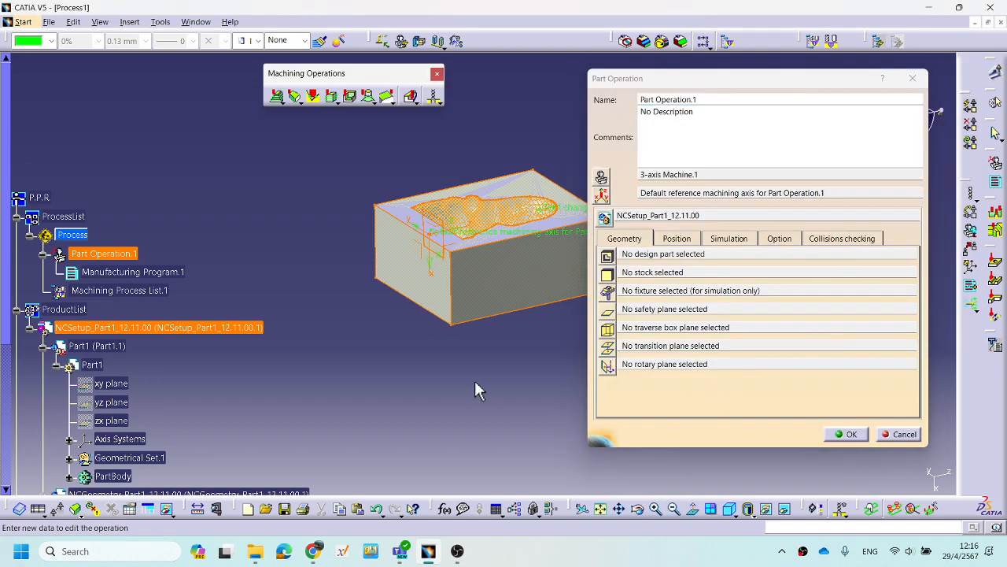
pyautogui.click(899, 438)
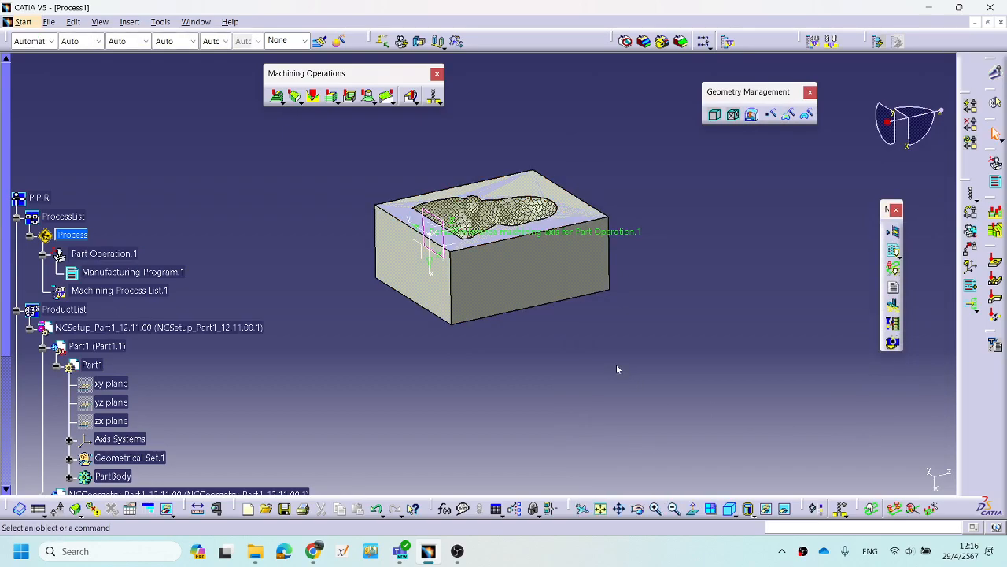
pyautogui.moveTo(586, 231); pyautogui.dragTo(666, 306, button='middle')
pyautogui.moveTo(525, 232); pyautogui.dragTo(534, 234, button='middle')
pyautogui.moveTo(643, 216); pyautogui.dragTo(560, 274, button='middle')
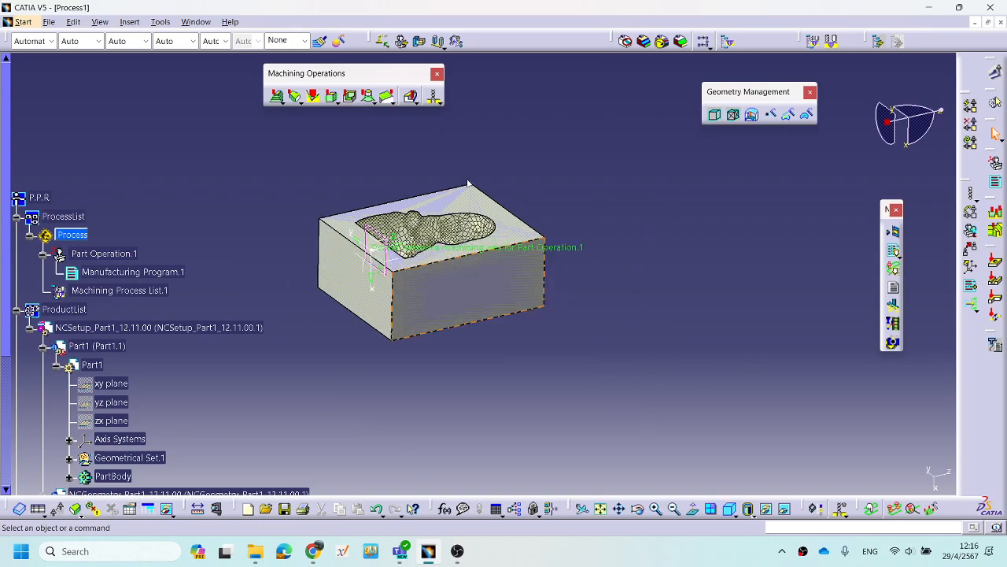
pyautogui.doubleClick(113, 254)
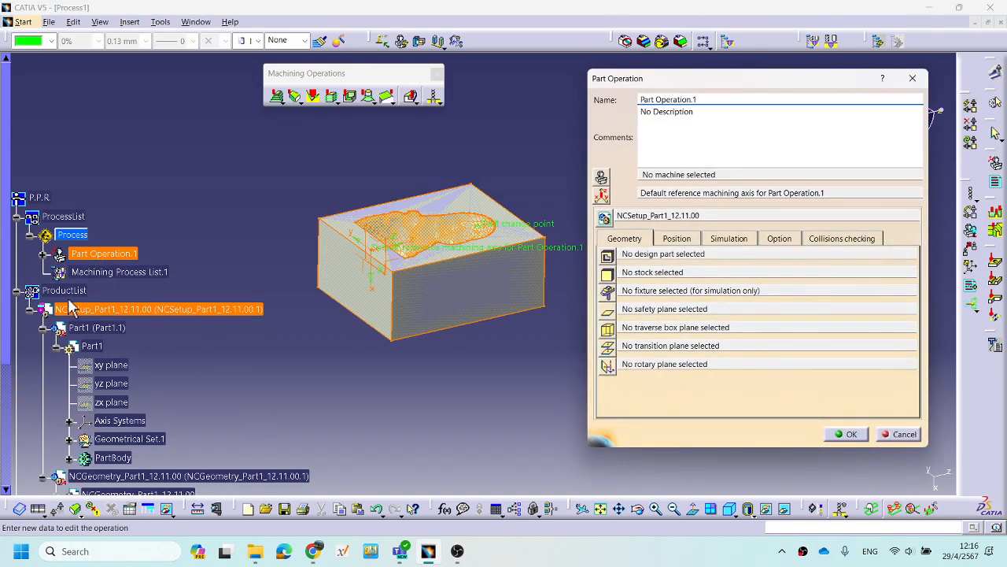
pyautogui.click(901, 435)
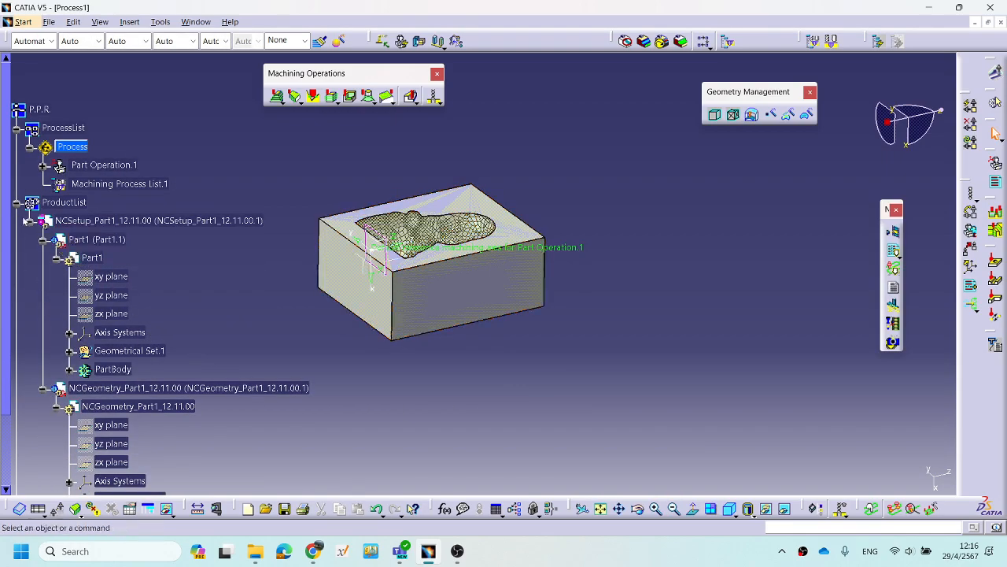
# Collapse the NCSetup product in the tree, then edit Part Operation.1 and assign the default 3-axis machine to it.
pyautogui.click(28, 220)
pyautogui.click(103, 163)
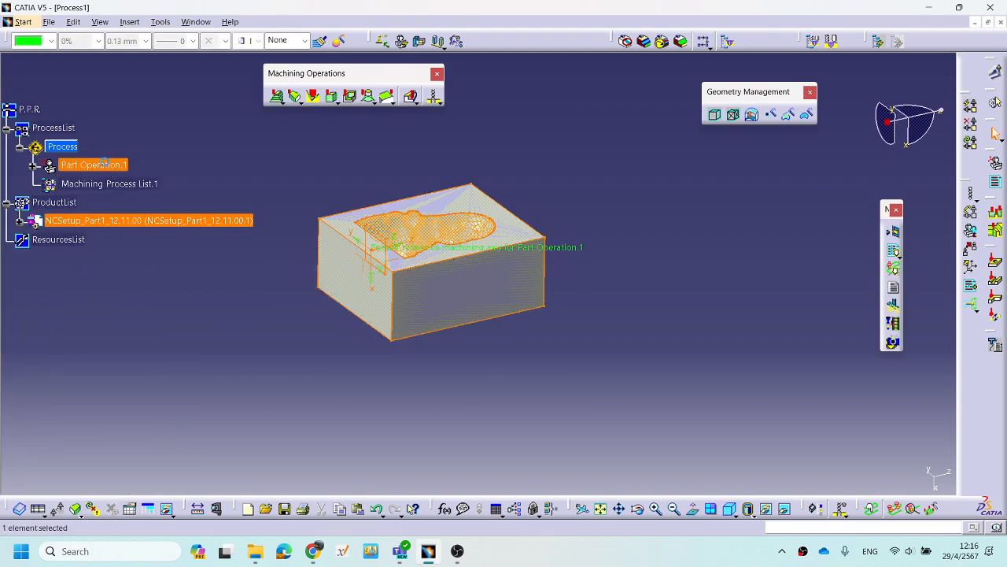
pyautogui.doubleClick(103, 163)
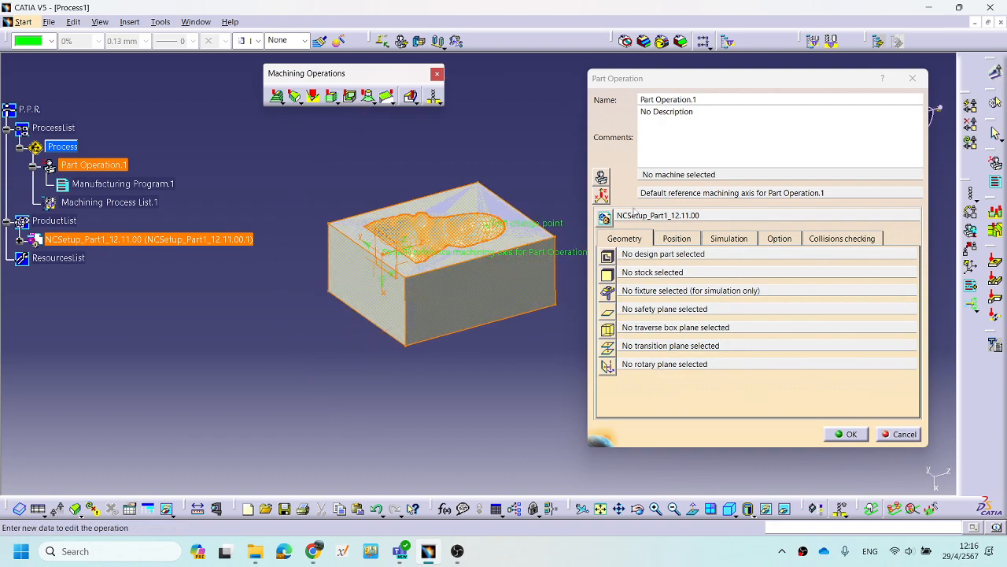
pyautogui.click(604, 178)
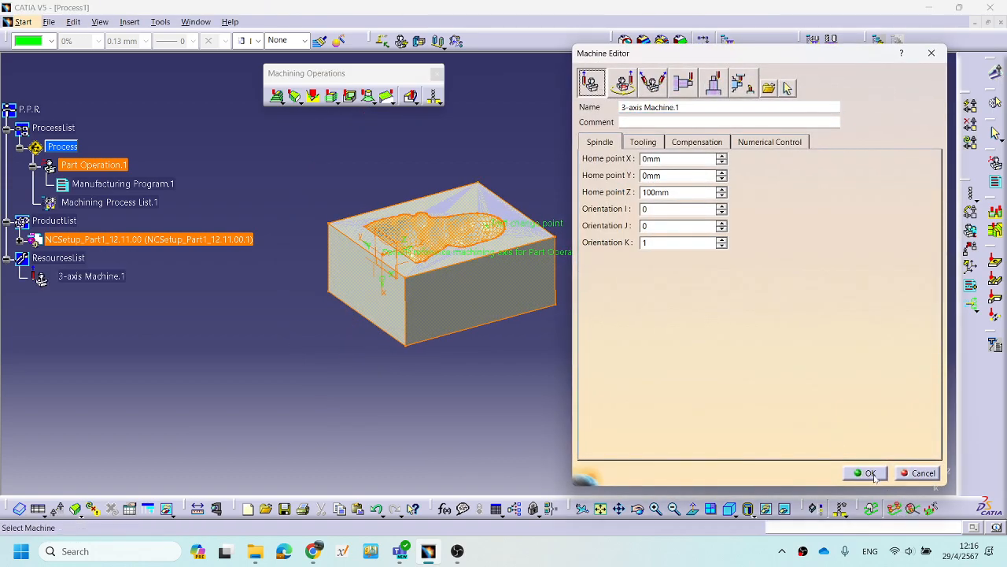
pyautogui.click(870, 473)
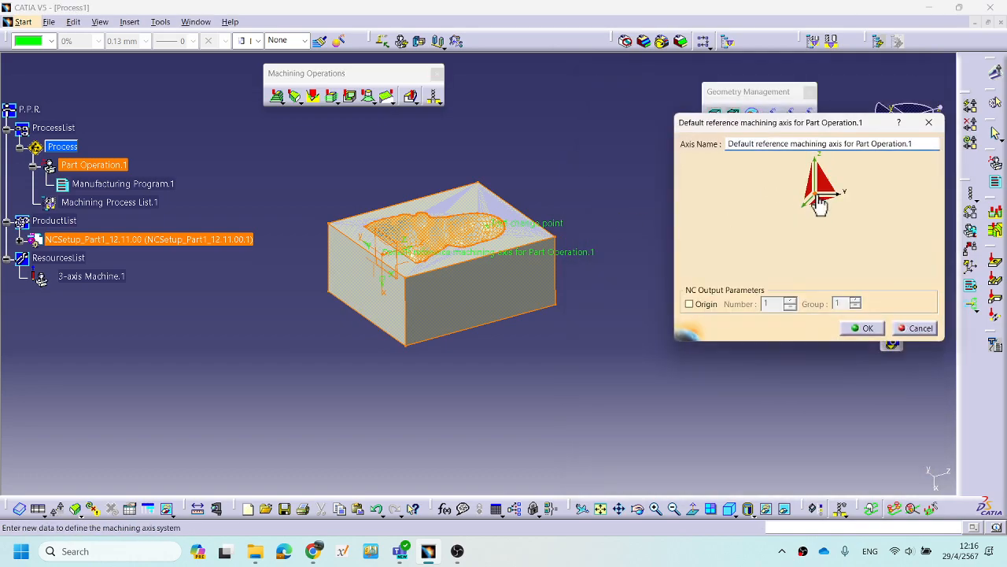
# Place the origin of Part Operation.1's reference machining axis at the block's upper front corner.
pyautogui.click(817, 198)
pyautogui.moveTo(578, 379); pyautogui.dragTo(663, 286, button='middle')
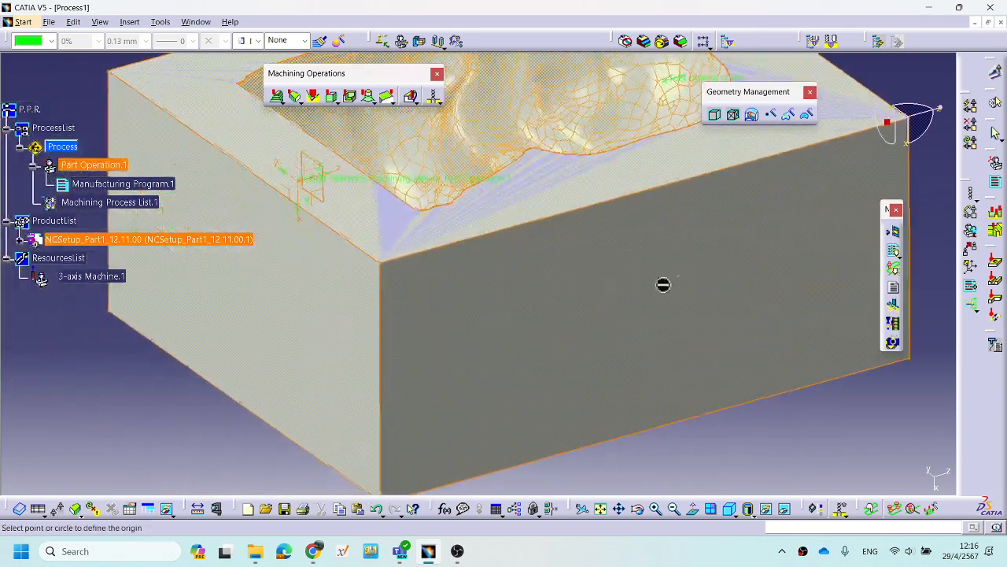
pyautogui.click(393, 269)
pyautogui.moveTo(578, 379); pyautogui.dragTo(575, 367, button='middle')
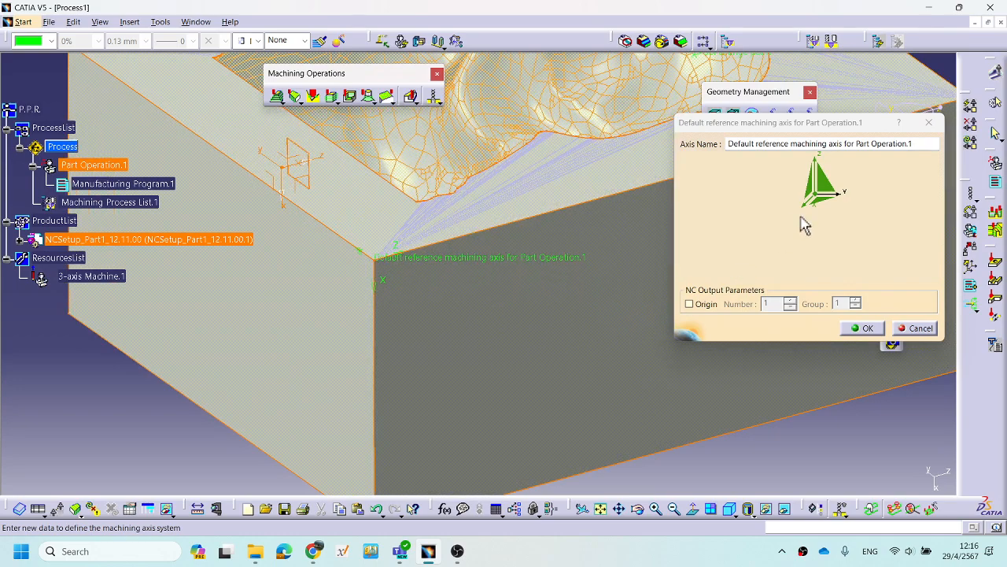
pyautogui.click(818, 163)
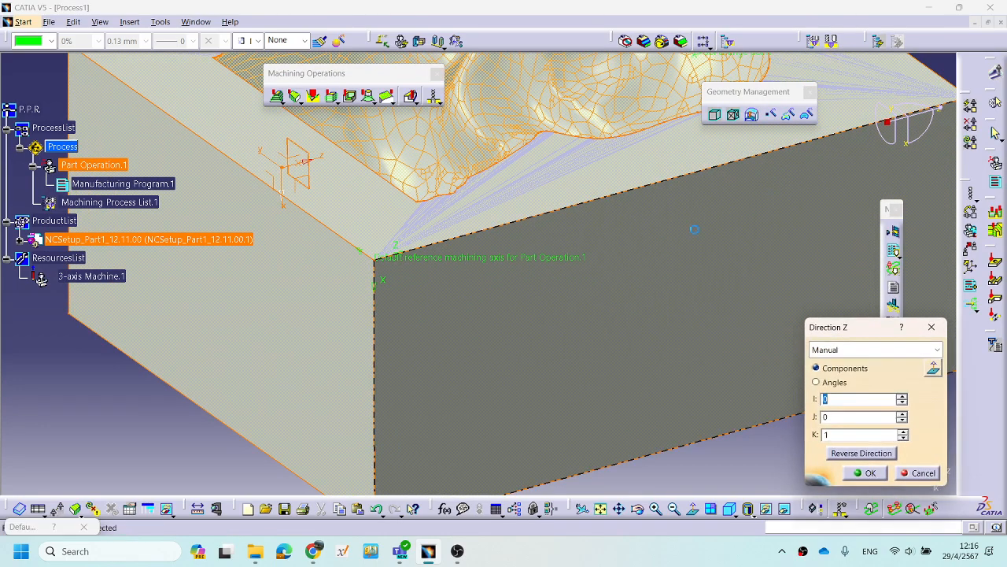
pyautogui.click(385, 325)
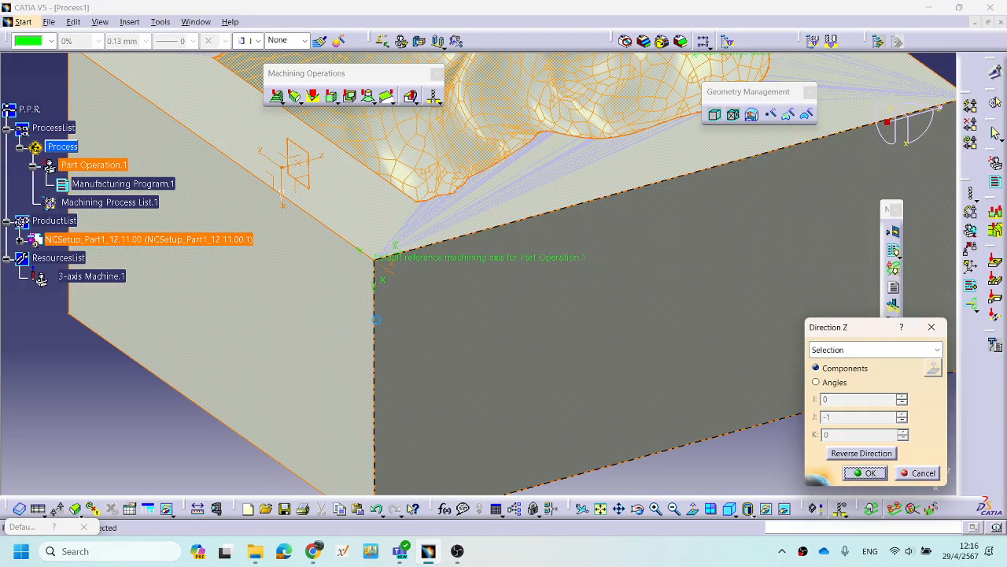
pyautogui.moveTo(499, 373); pyautogui.dragTo(638, 350, button='middle')
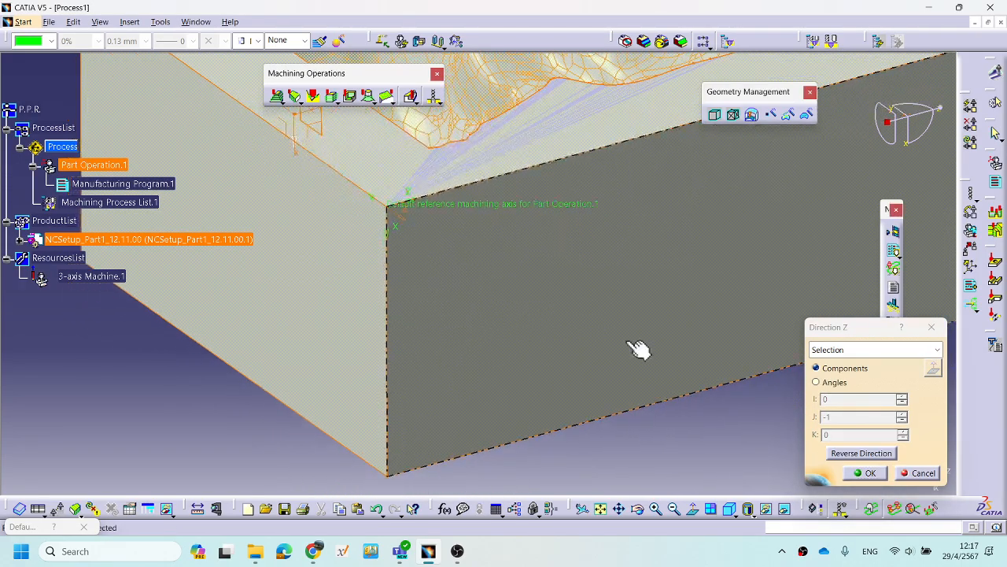
pyautogui.moveTo(497, 342)
pyautogui.mouseDown(button='middle')
pyautogui.moveTo(472, 322)
pyautogui.moveTo(531, 344)
pyautogui.moveTo(528, 308)
pyautogui.moveTo(578, 292)
pyautogui.moveTo(792, 333)
pyautogui.mouseUp(button='middle')
pyautogui.click(854, 455)
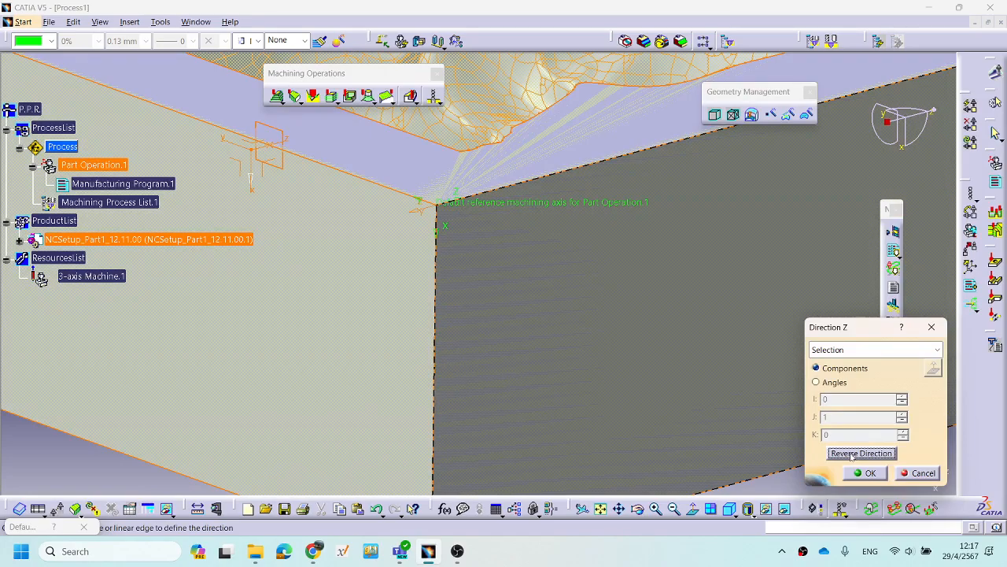
pyautogui.click(859, 455)
pyautogui.click(918, 473)
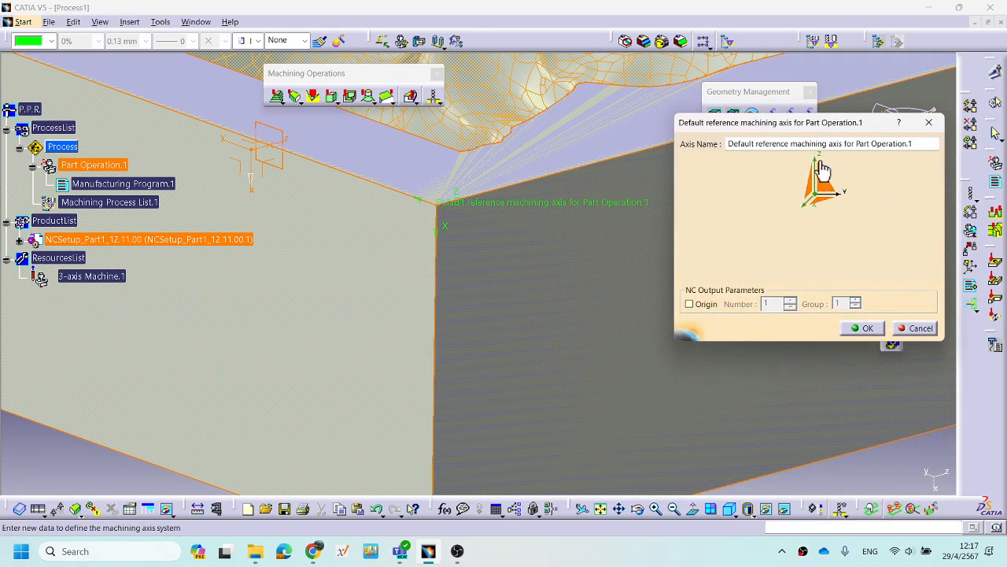
# Define the machining axis's Z direction from the block's vertical edge at the front corner and accept the axis.
pyautogui.click(819, 166)
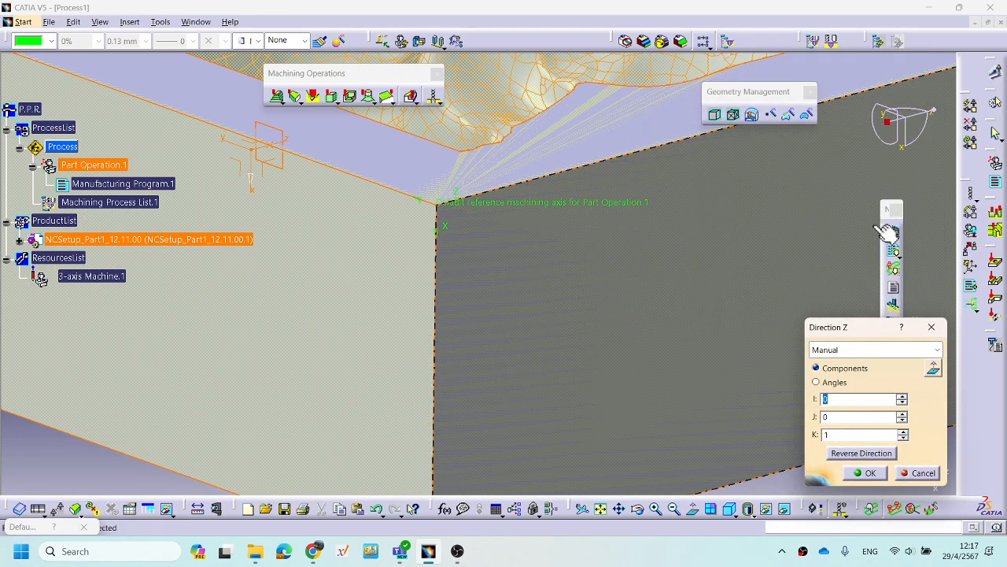
pyautogui.click(446, 286)
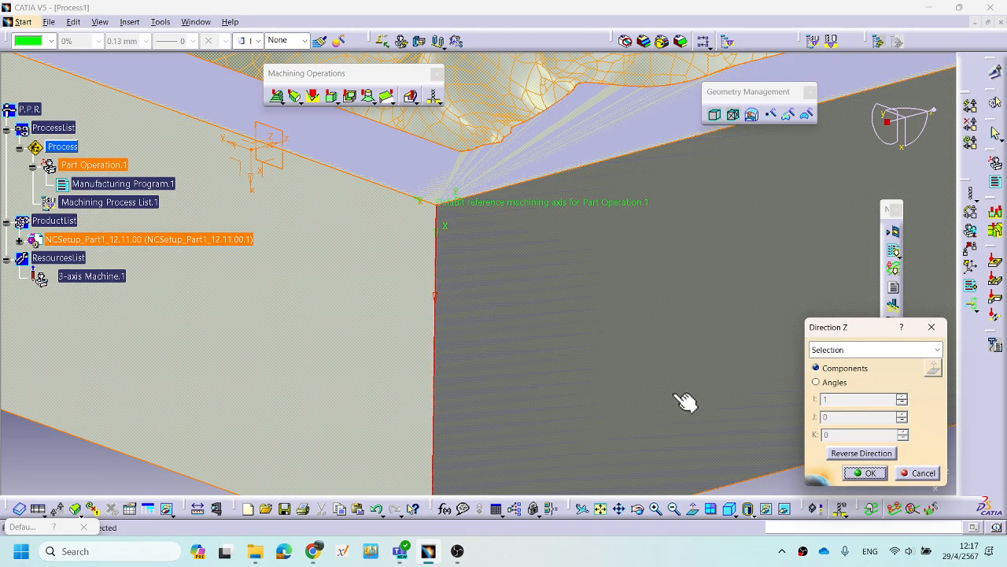
pyautogui.click(854, 472)
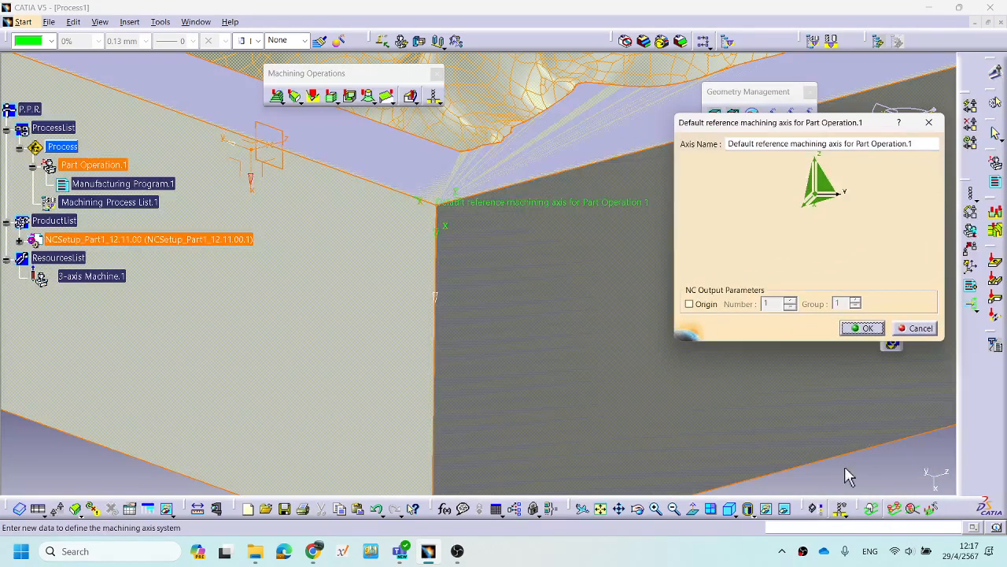
pyautogui.moveTo(477, 316); pyautogui.dragTo(477, 354, button='middle')
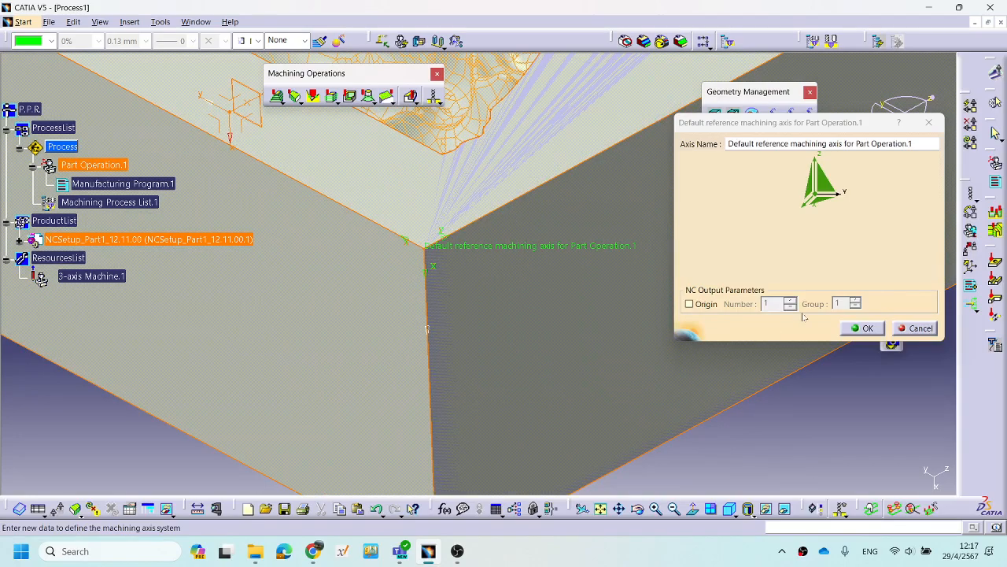
pyautogui.click(866, 329)
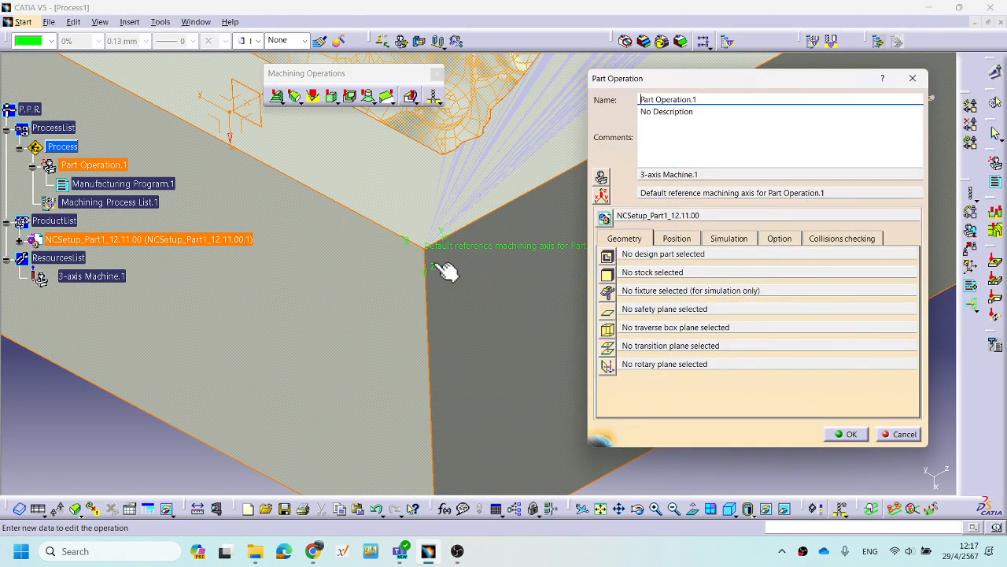
# Reverse the Z direction of the reference machining axis to I -1, J 0, K 0 and accept the axis.
pyautogui.click(602, 196)
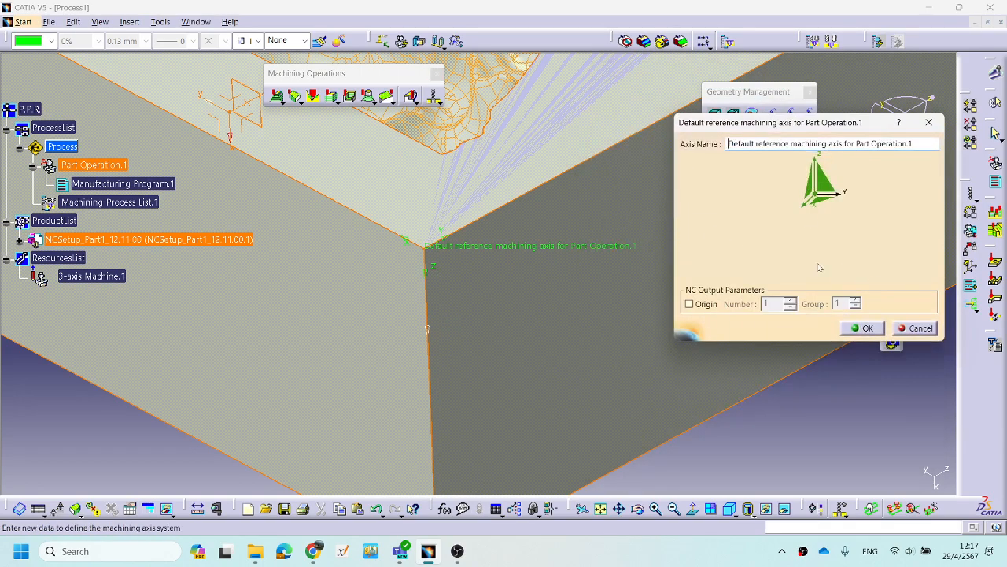
pyautogui.click(817, 169)
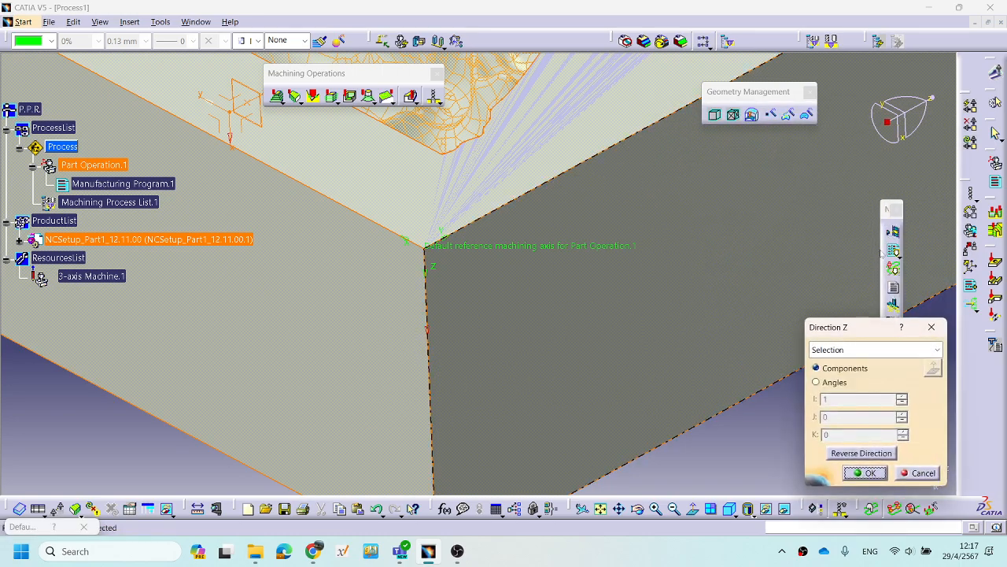
pyautogui.click(856, 455)
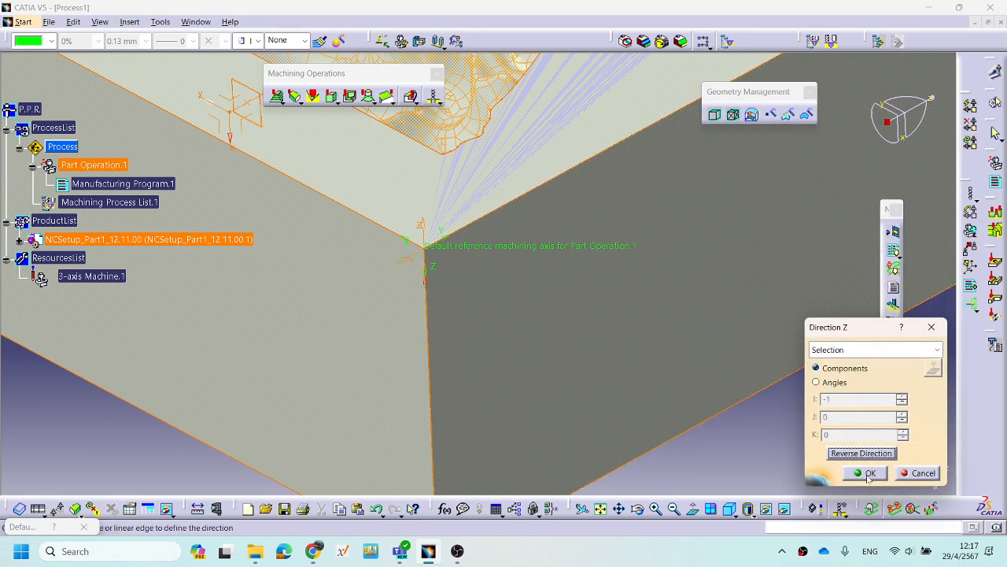
pyautogui.click(866, 473)
pyautogui.click(865, 329)
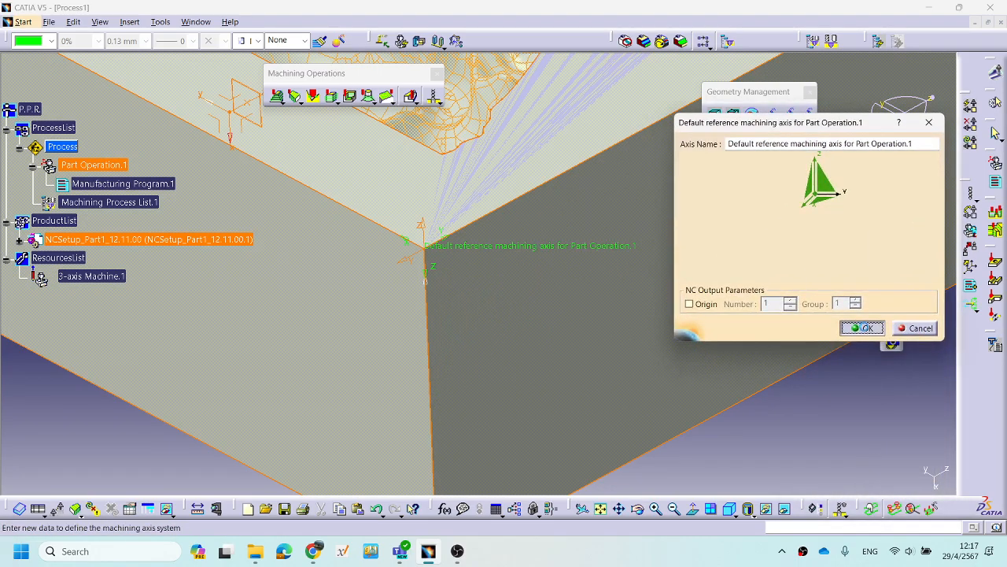
# Inspect the orientation of the reference machining axis at the block's corner and the cavity from several angles.
pyautogui.moveTo(535, 322); pyautogui.dragTo(425, 340, button='middle')
pyautogui.moveTo(398, 303); pyautogui.dragTo(451, 326, button='middle')
pyautogui.moveTo(431, 382); pyautogui.dragTo(545, 325, button='middle')
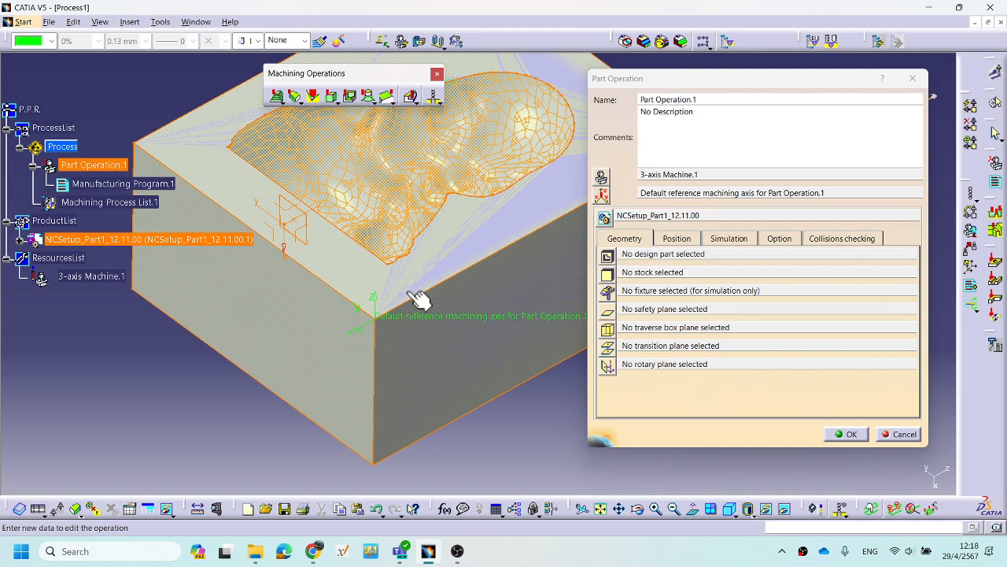
pyautogui.moveTo(452, 393); pyautogui.dragTo(360, 339, button='middle')
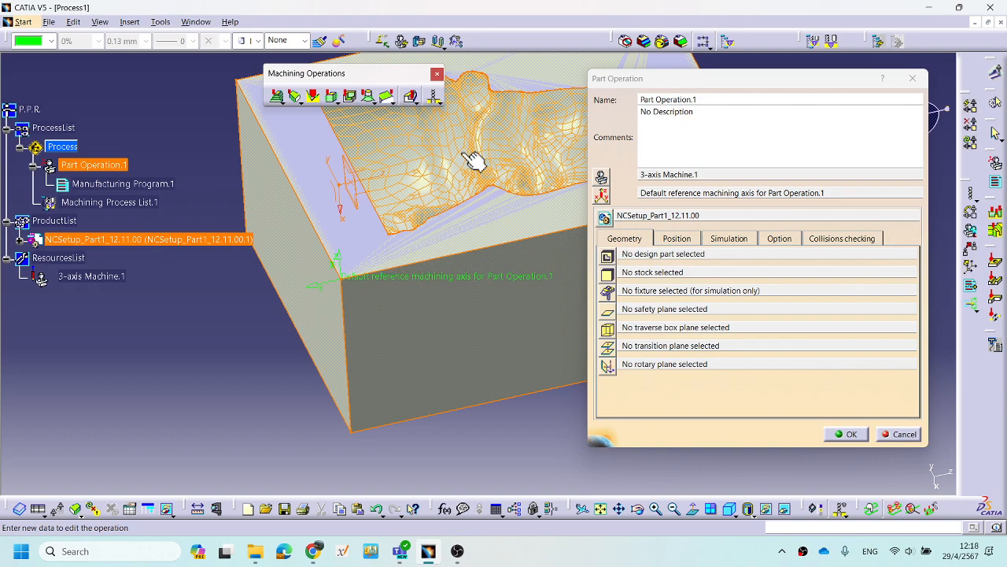
pyautogui.moveTo(432, 206); pyautogui.dragTo(376, 292, button='middle')
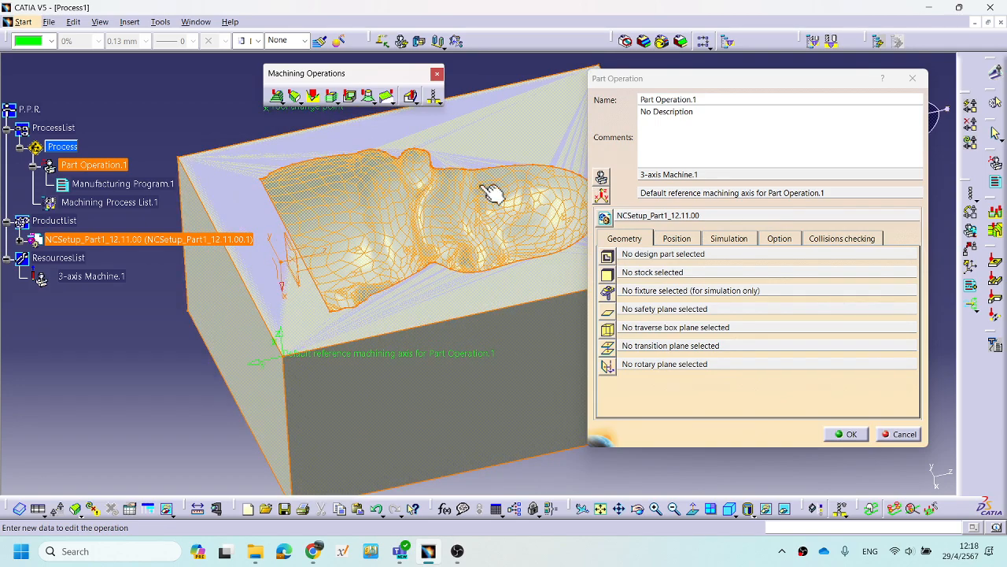
# Define the reference machining axis's X direction along the block's long upper front edge, reversed to I 0, J 0, K 1, and accept the axis.
pyautogui.moveTo(367, 326); pyautogui.dragTo(420, 254, button='middle')
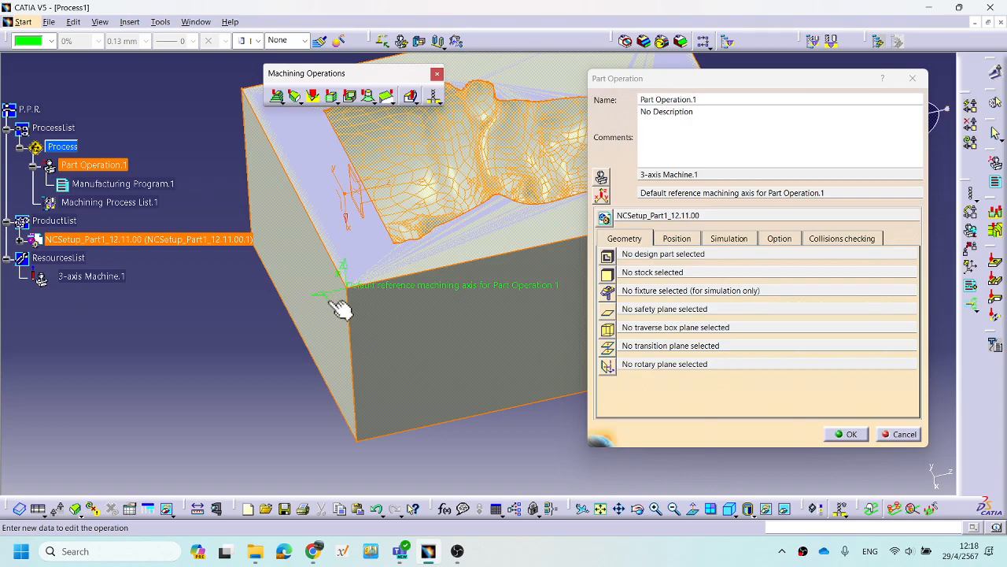
pyautogui.moveTo(439, 344); pyautogui.dragTo(493, 214, button='middle')
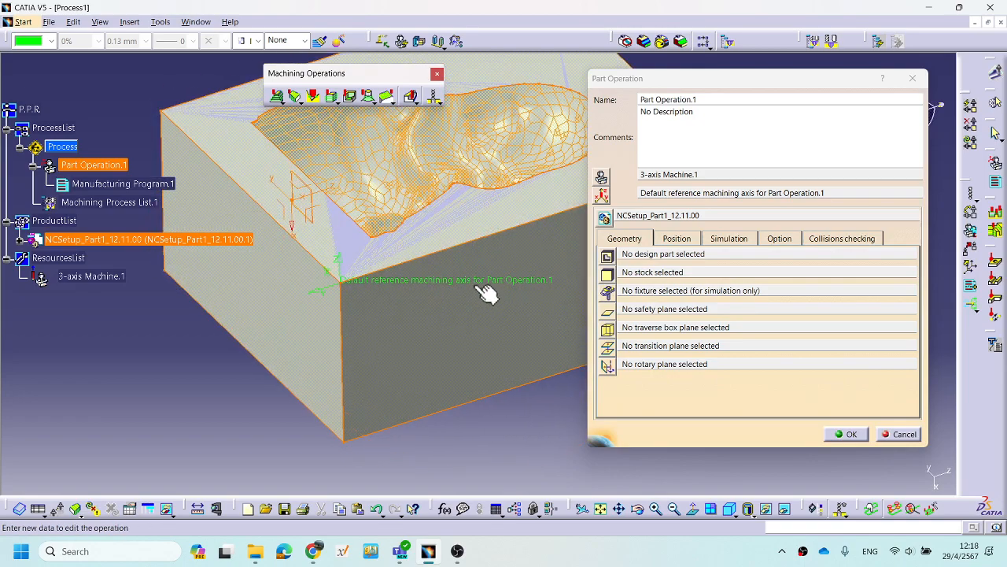
pyautogui.moveTo(477, 285); pyautogui.dragTo(458, 291, button='middle')
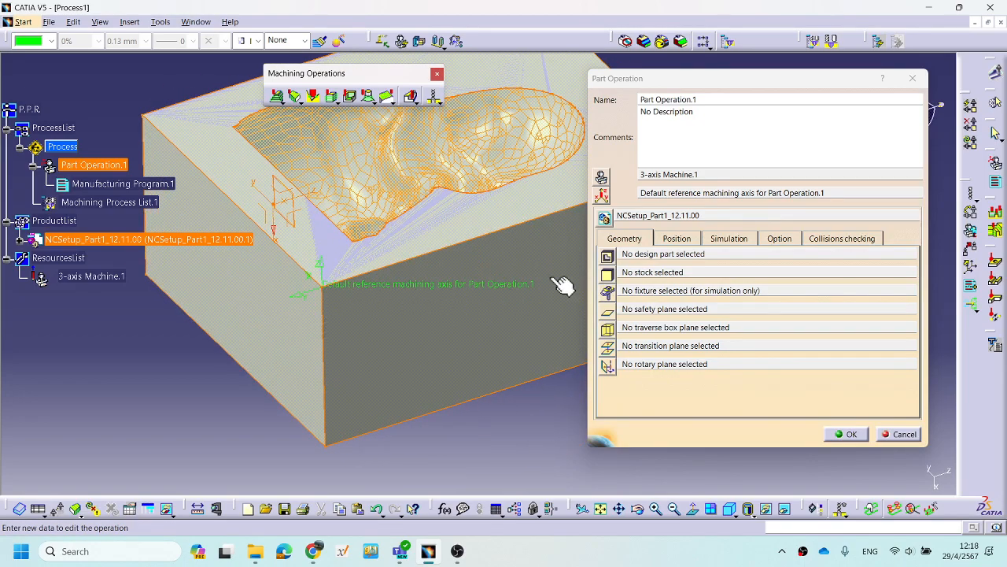
pyautogui.click(602, 195)
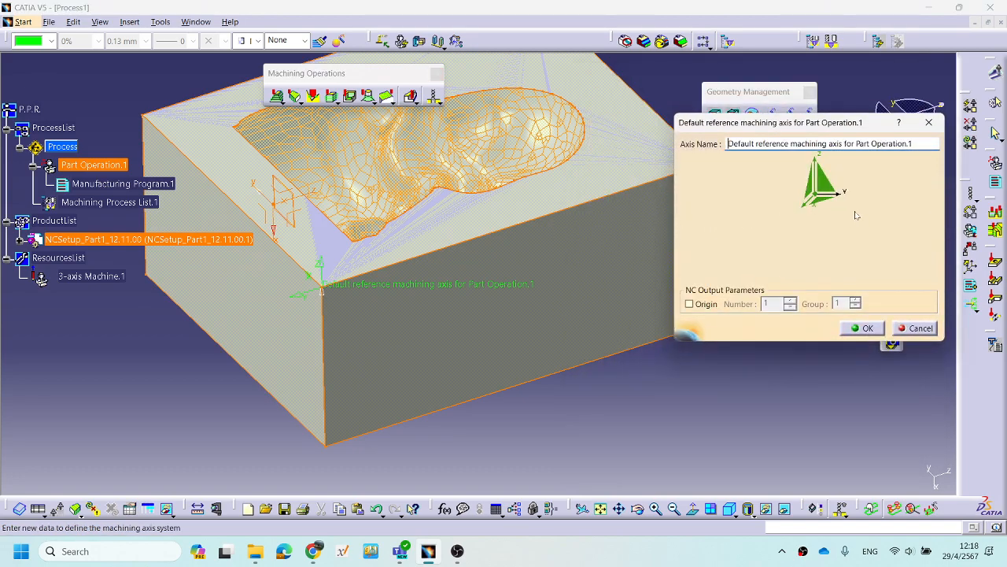
pyautogui.click(803, 212)
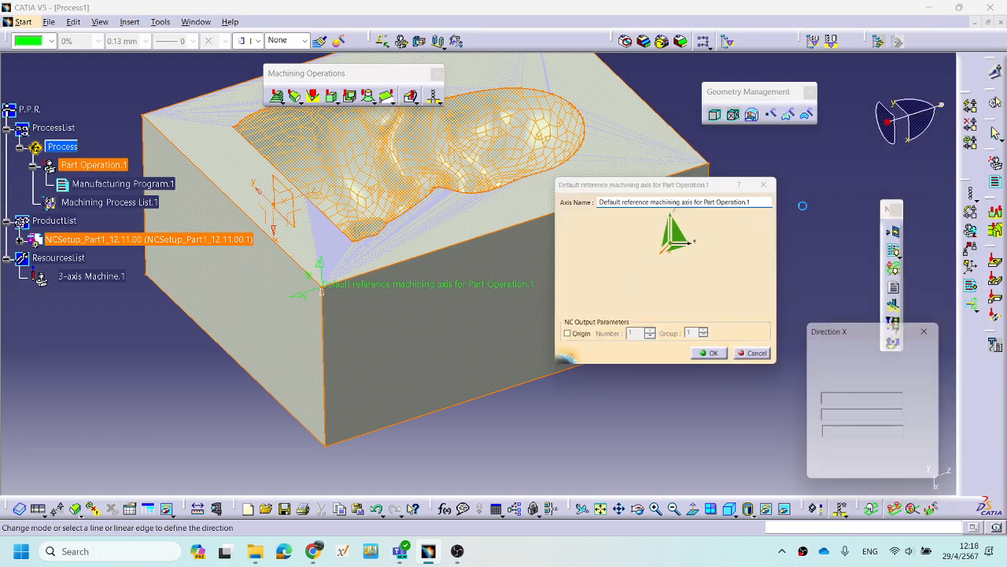
pyautogui.click(470, 250)
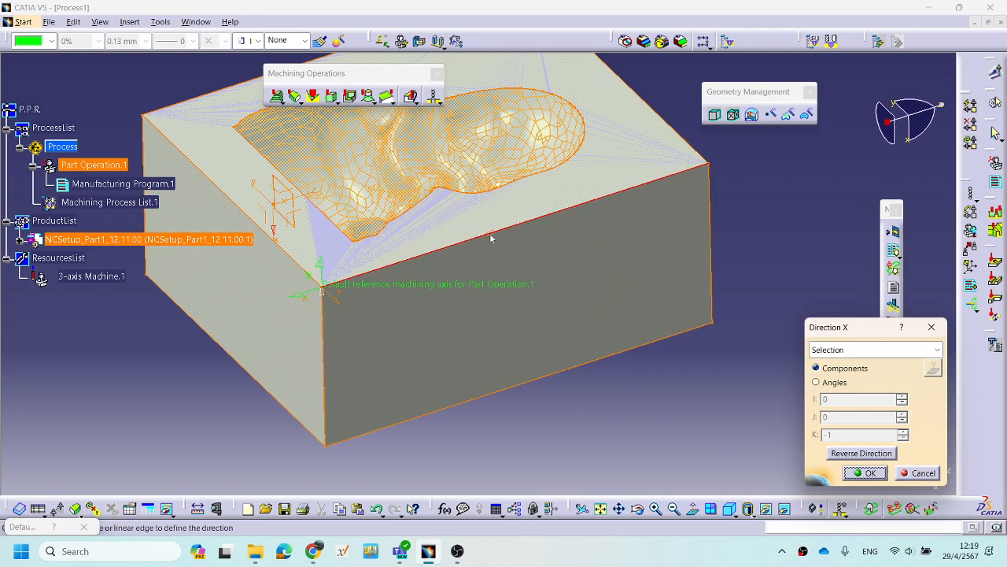
pyautogui.click(839, 455)
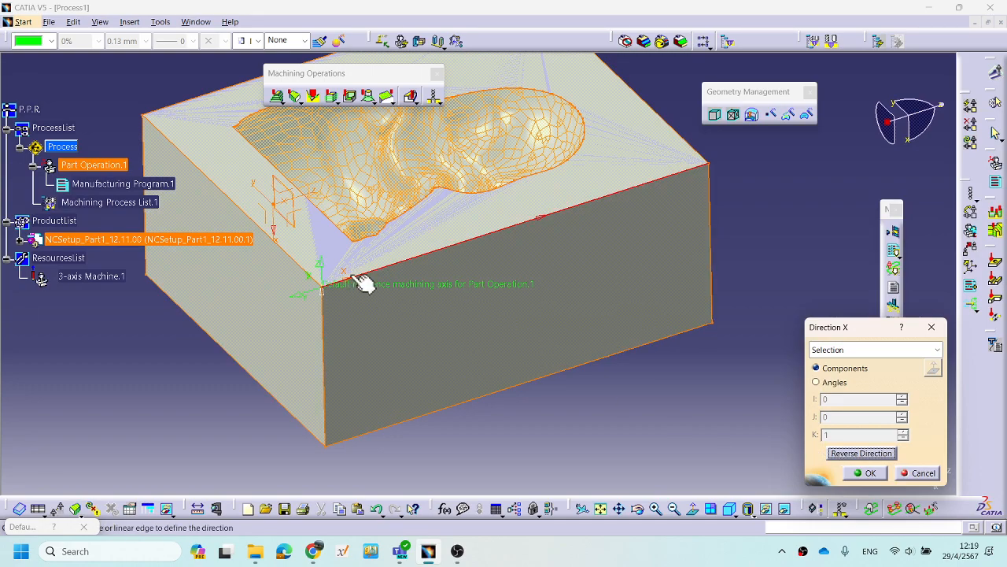
pyautogui.click(863, 472)
pyautogui.click(860, 328)
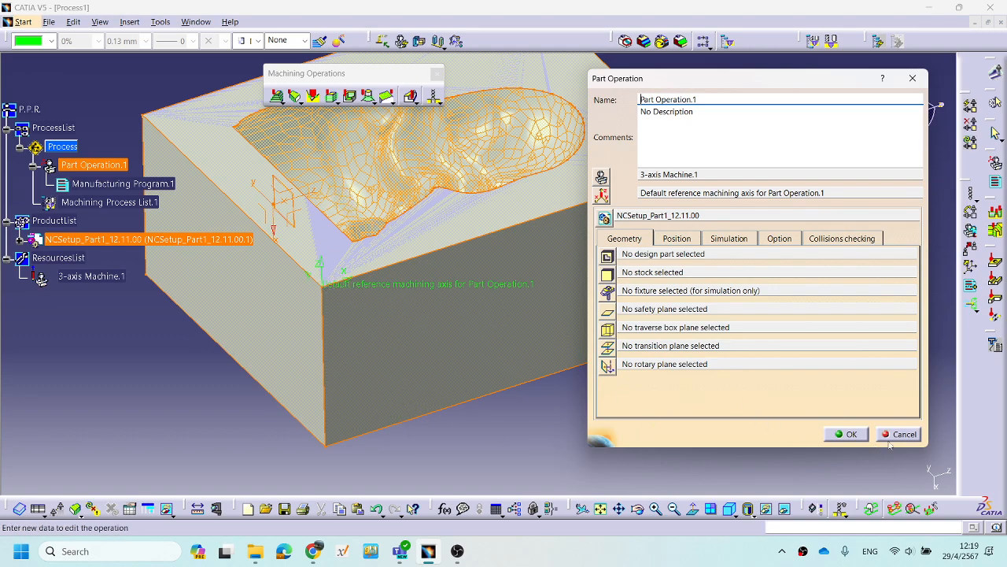
# Assign the PartBody of Part1 as the design part of Part Operation.1.
pyautogui.moveTo(518, 290); pyautogui.dragTo(468, 377, button='middle')
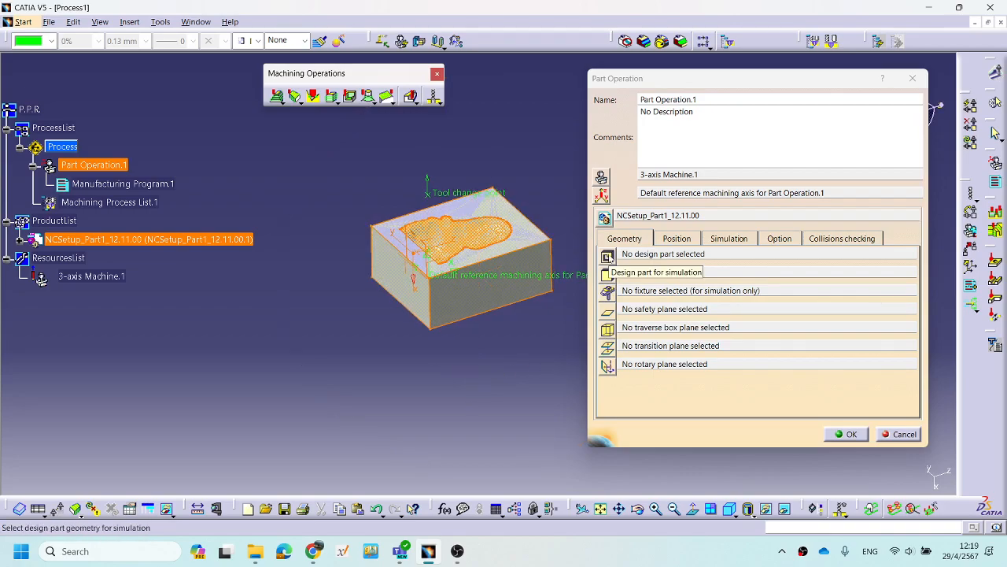
pyautogui.click(607, 257)
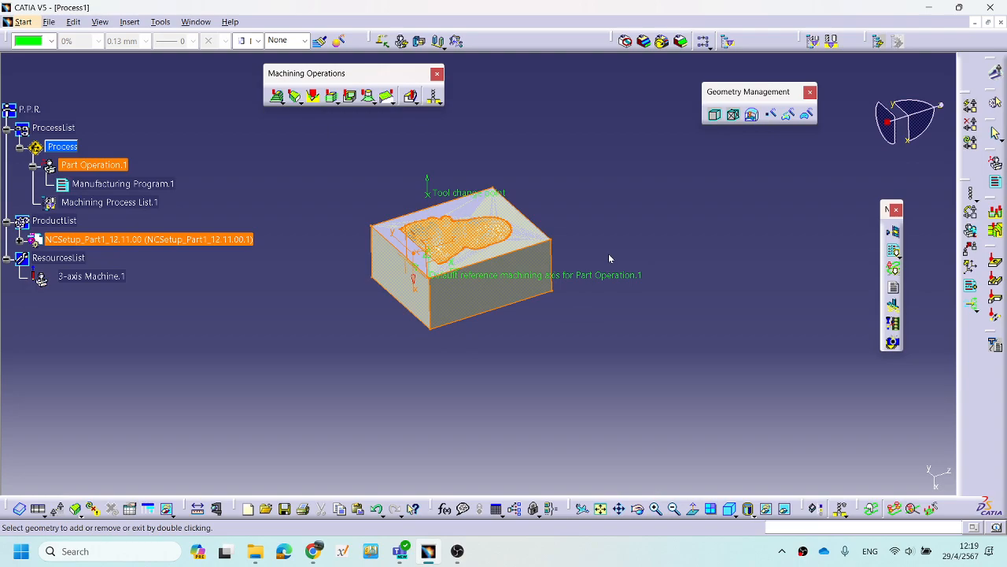
pyautogui.click(20, 240)
pyautogui.doubleClick(113, 283)
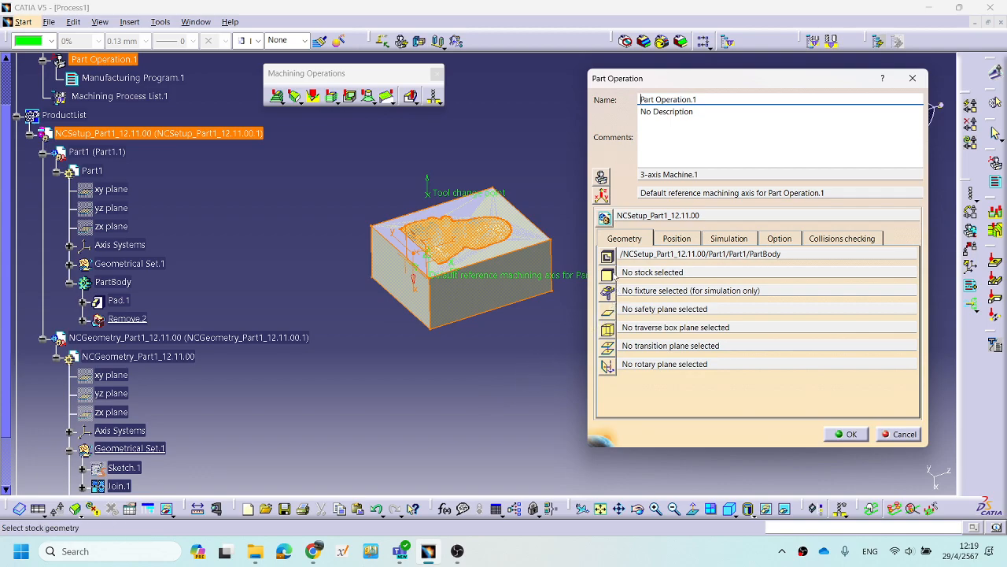
# Assign Join.1 from NCGeometry_Part1_12.11.00's Geometrical Set.1 as the stock and accept Part Operation.1.
pyautogui.click(606, 273)
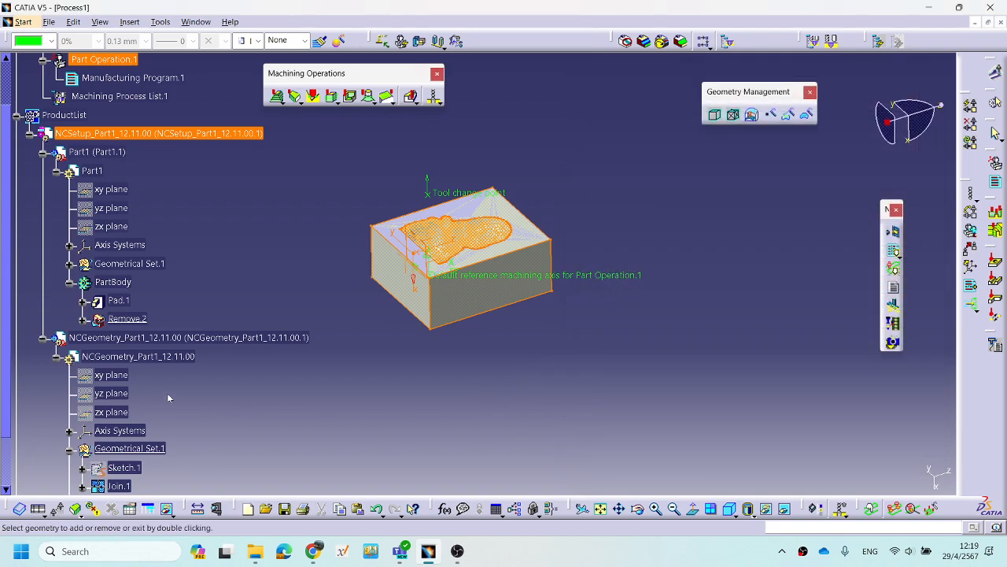
pyautogui.scroll(-3, 160, 399)
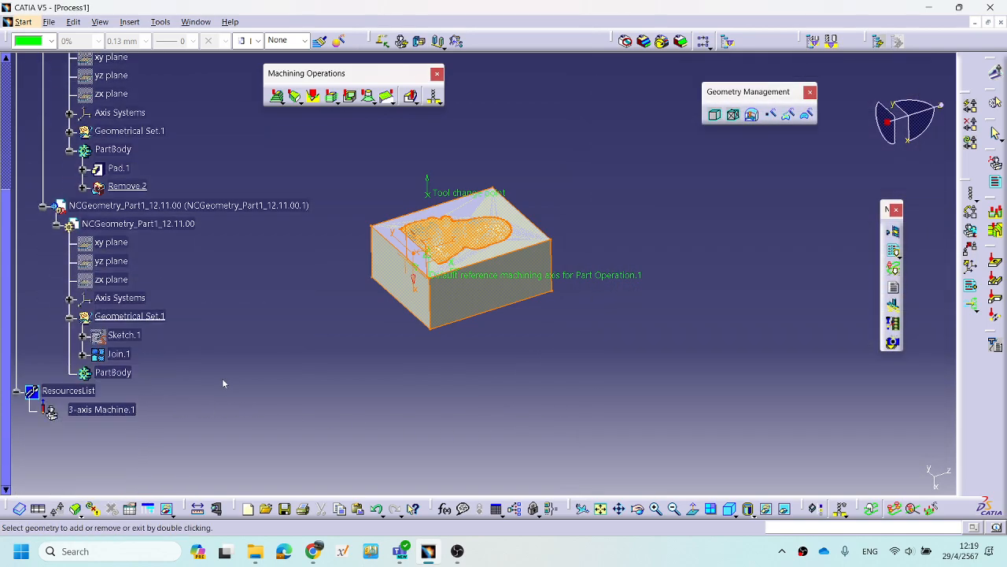
pyautogui.doubleClick(119, 356)
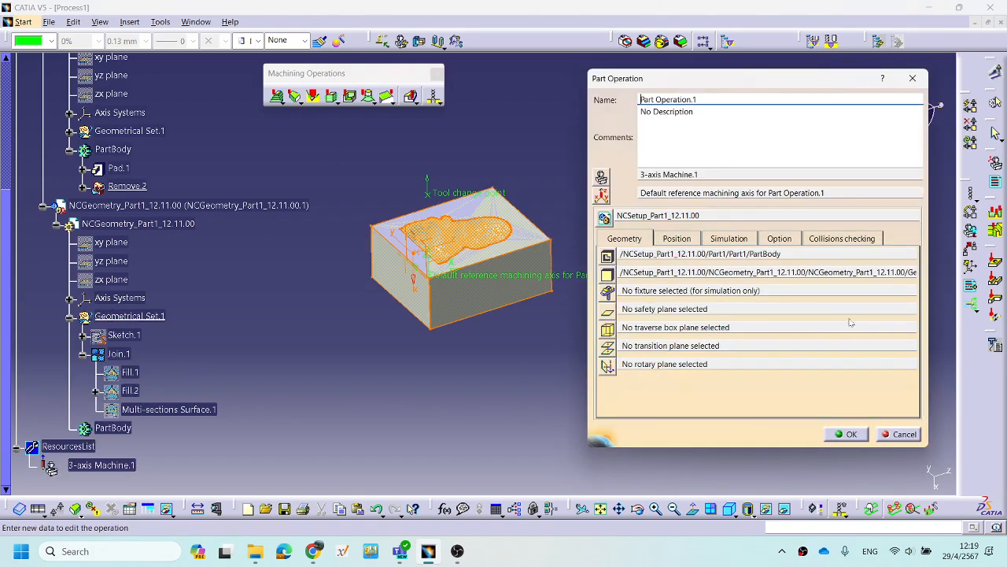
pyautogui.moveTo(818, 273); pyautogui.dragTo(929, 273)
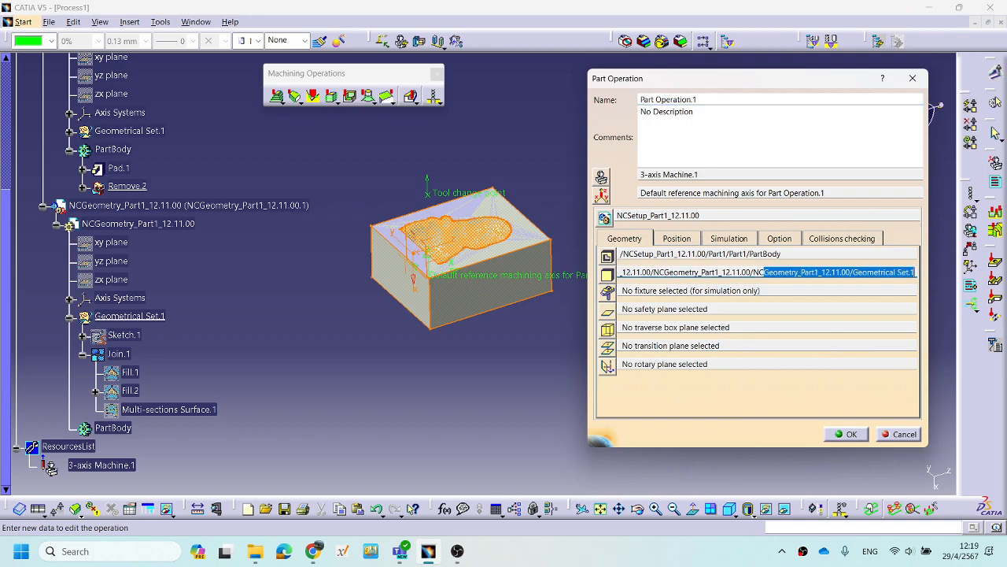
pyautogui.click(850, 435)
# Create a Roughing operation under Manufacturing Program.1.
pyautogui.moveTo(667, 349); pyautogui.dragTo(519, 335, button='middle')
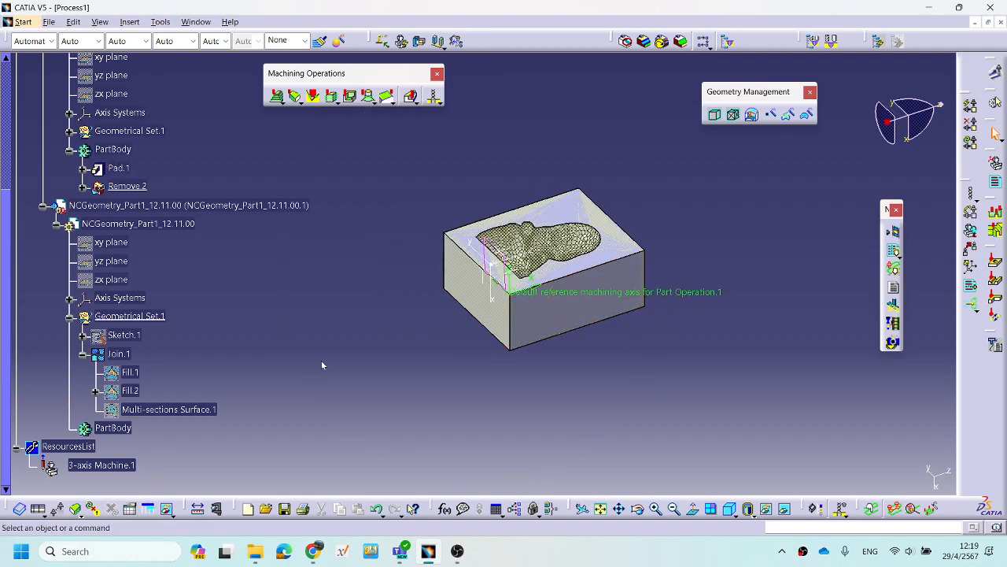
pyautogui.scroll(2, 179, 356)
pyautogui.scroll(2, 179, 356)
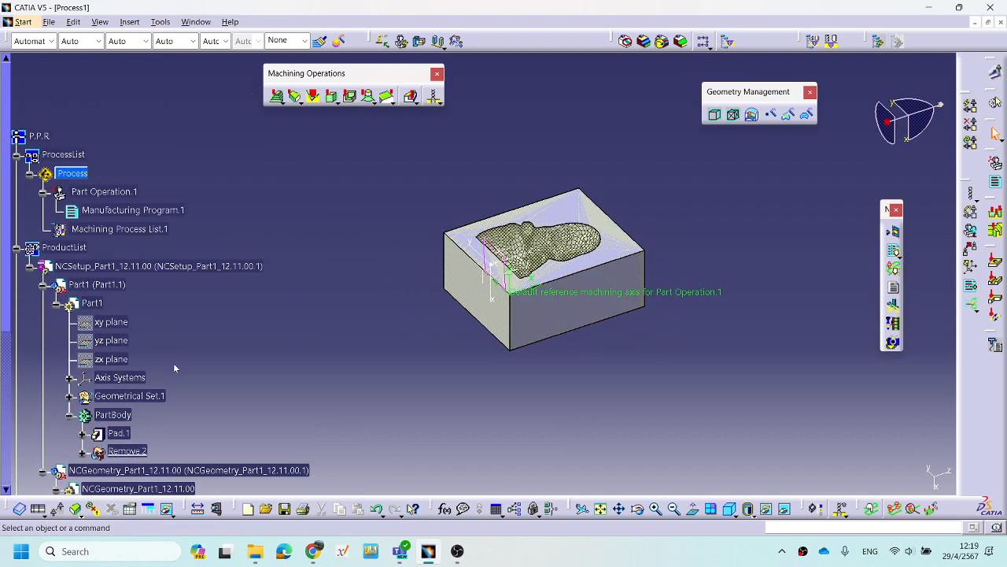
pyautogui.click(166, 210)
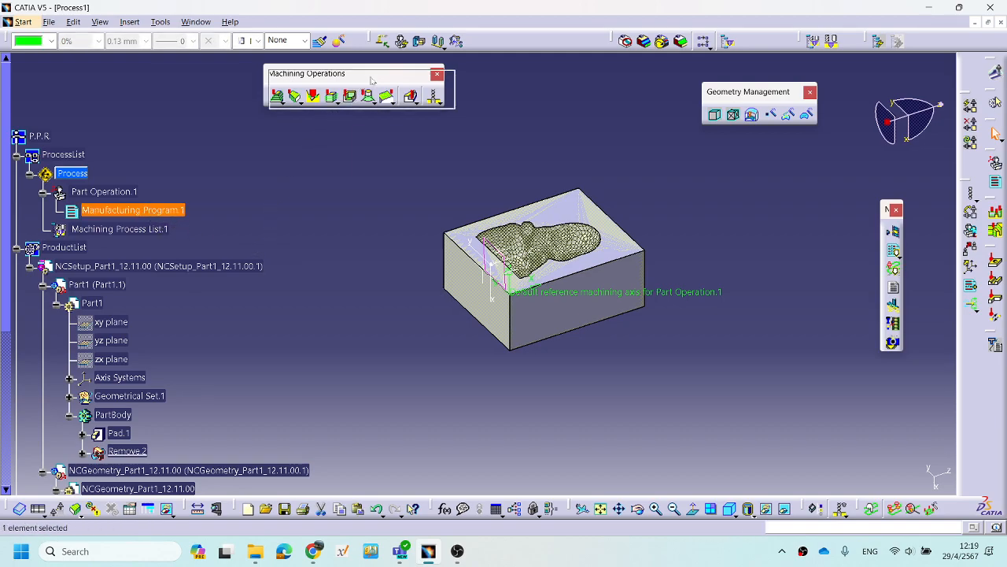
pyautogui.moveTo(374, 80); pyautogui.dragTo(575, 106)
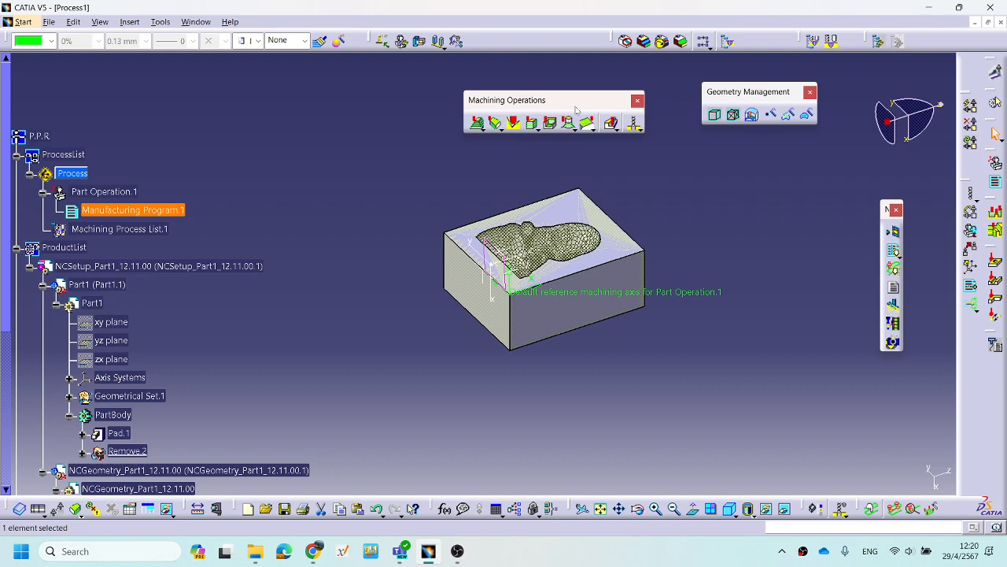
pyautogui.moveTo(541, 100); pyautogui.dragTo(505, 80)
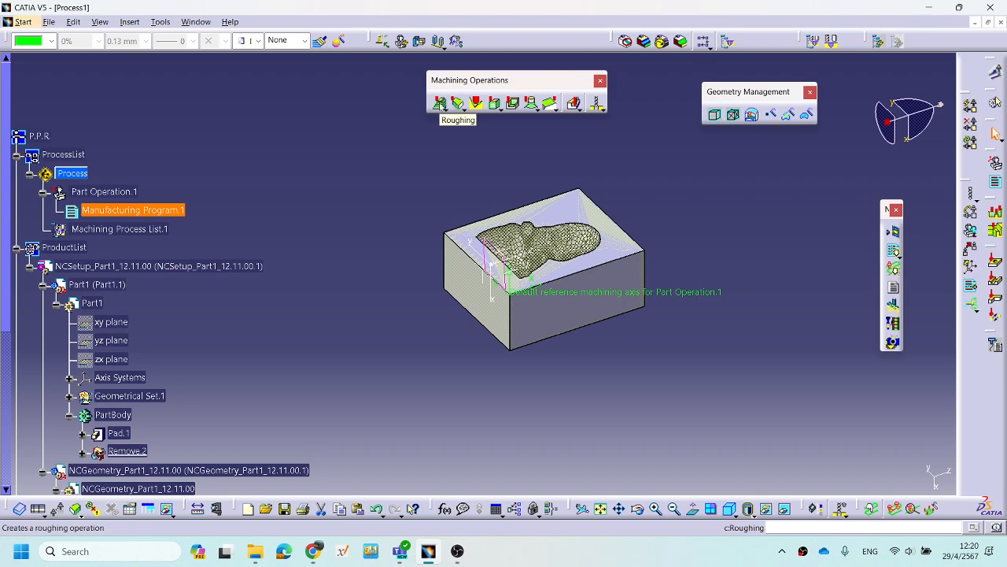
pyautogui.click(440, 104)
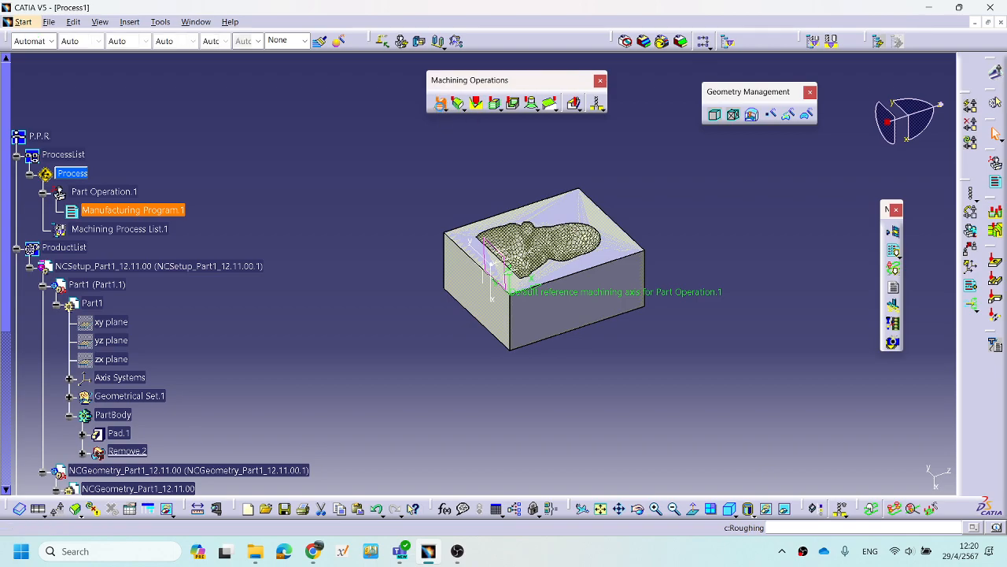
pyautogui.moveTo(501, 188); pyautogui.dragTo(362, 174, button='middle')
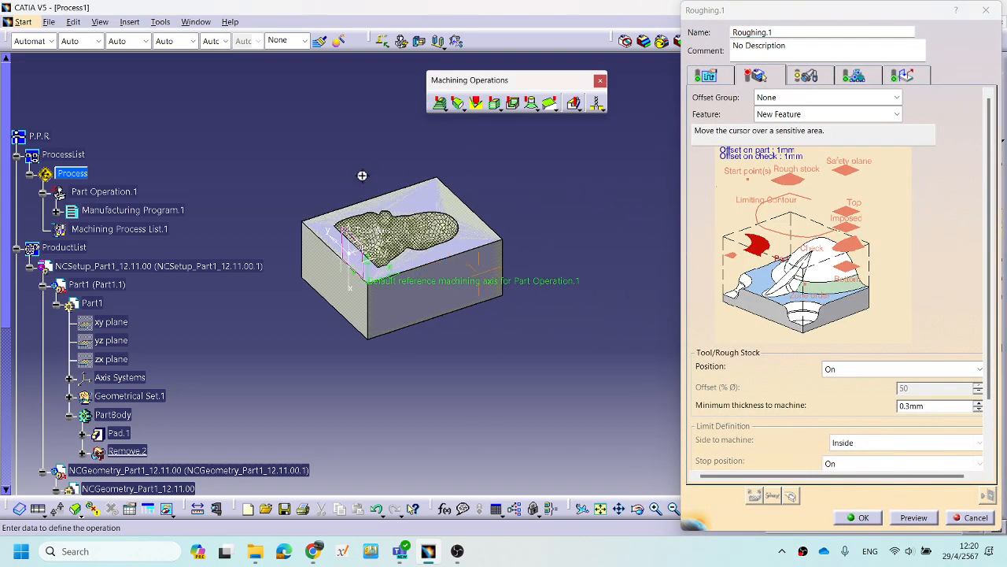
# Assign NCGeometry_Part1_12.11.00's Geometrical Set.1 as the roughing operation's rough stock and Part1's PartBody as its part.
pyautogui.click(791, 183)
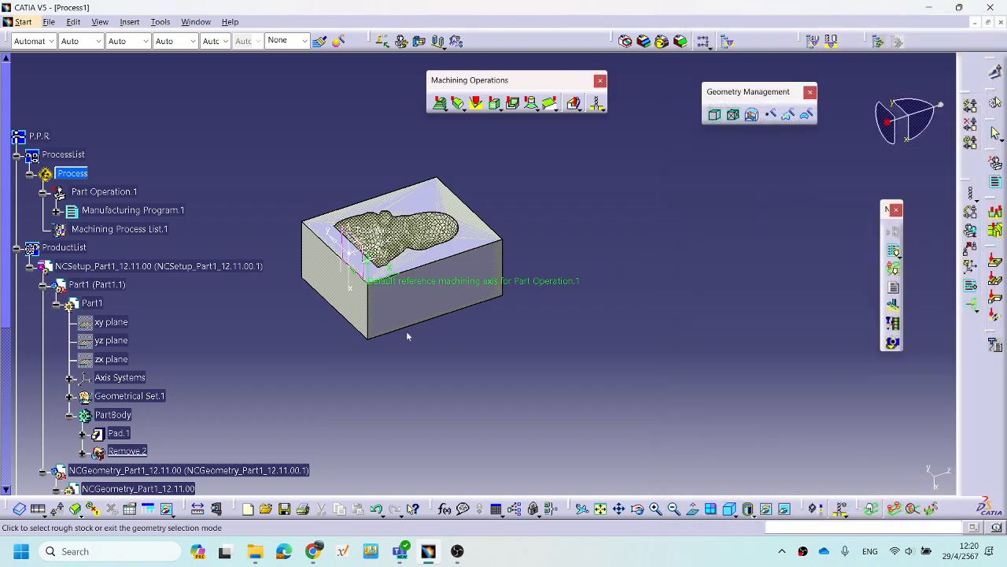
pyautogui.scroll(-6, 261, 354)
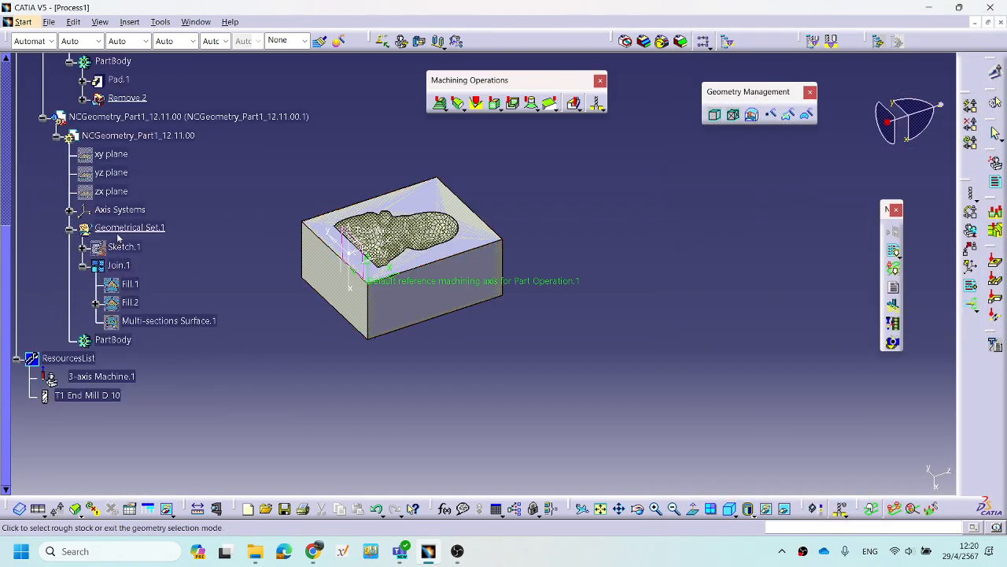
pyautogui.click(125, 228)
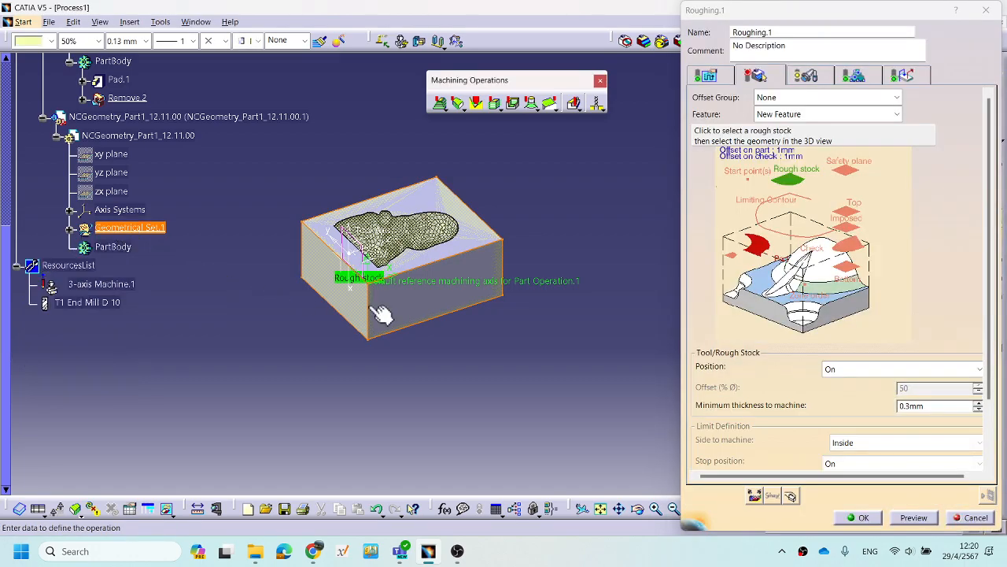
pyautogui.click(754, 252)
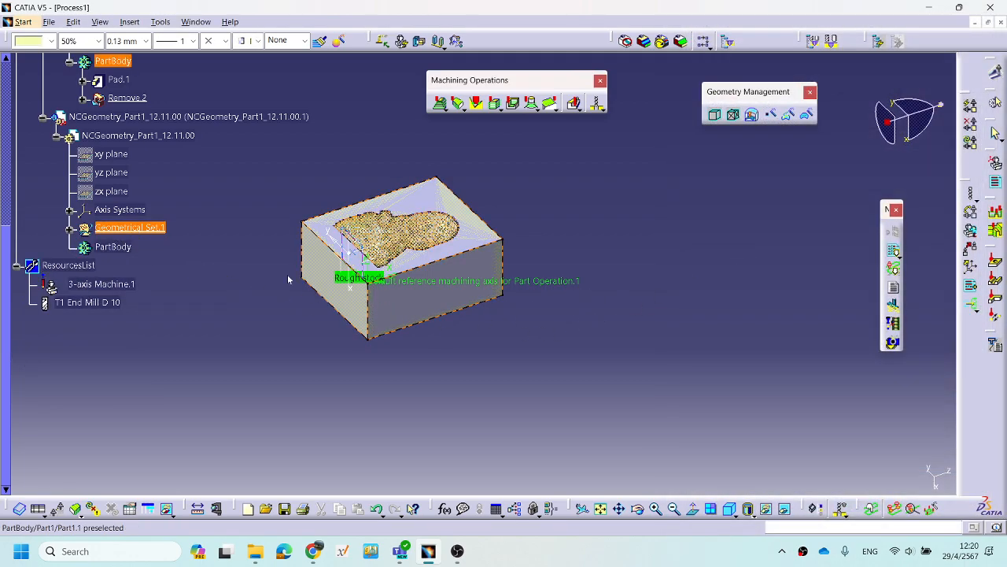
pyautogui.scroll(2, 138, 229)
pyautogui.click(125, 155)
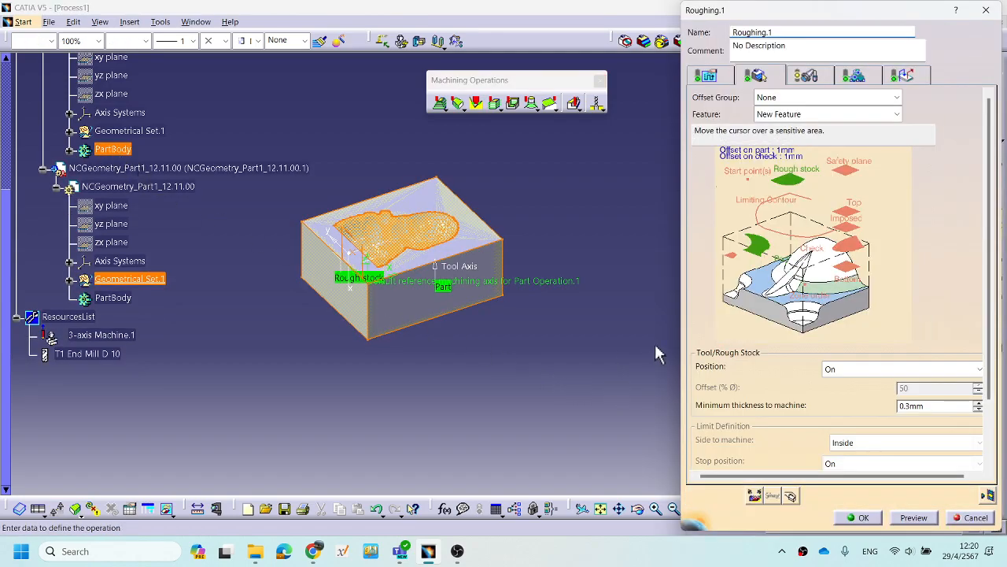
pyautogui.moveTo(588, 360); pyautogui.dragTo(572, 361, button='middle')
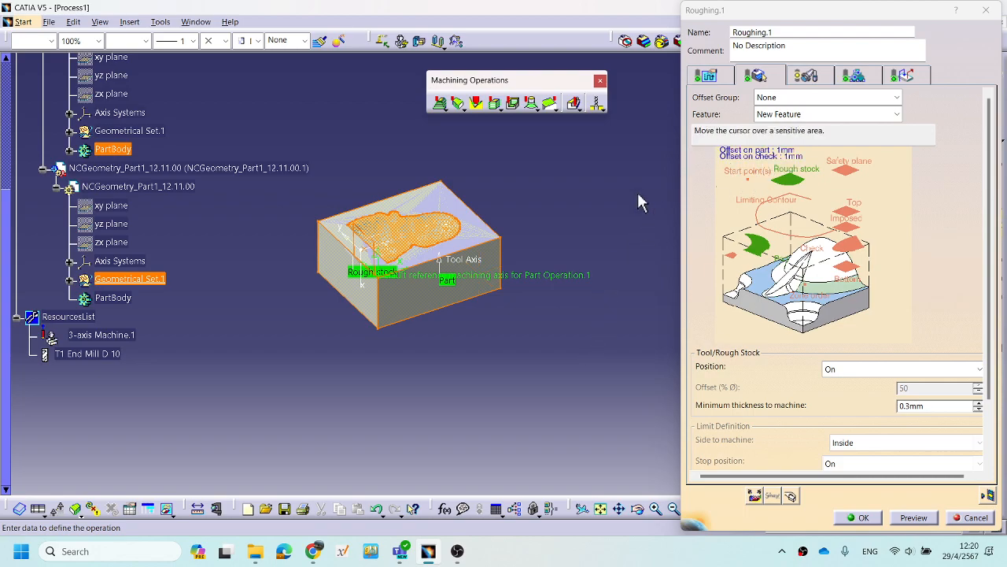
pyautogui.scroll(2, 640, 200)
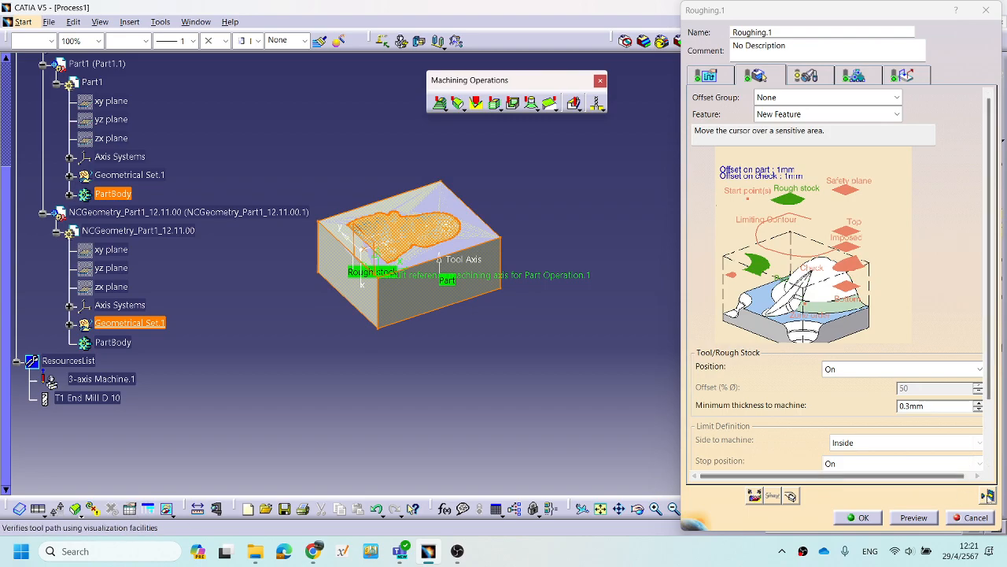
# Compute the roughing tool path and open its replay with a closer view of the cavity.
pyautogui.click(988, 494)
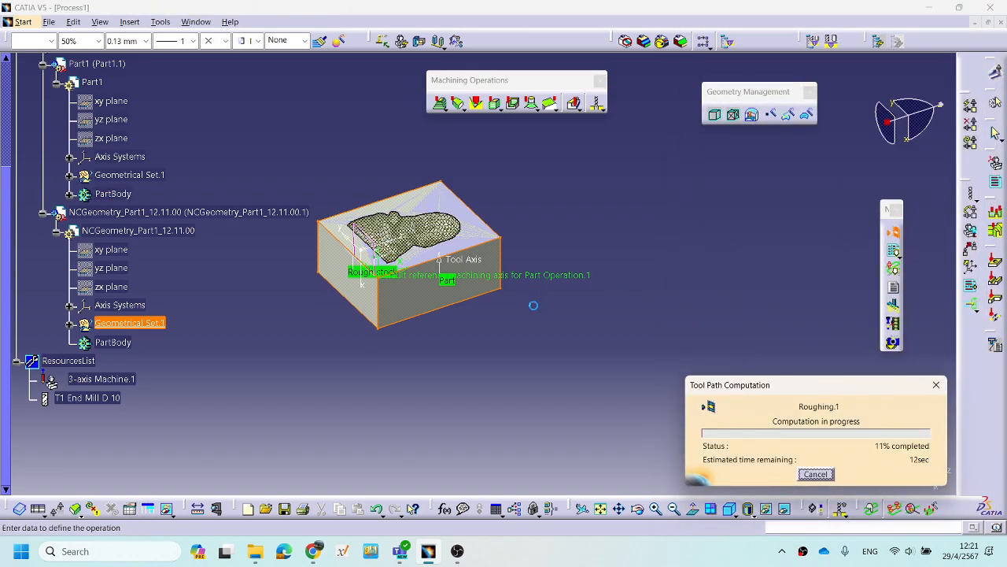
pyautogui.moveTo(539, 315); pyautogui.dragTo(619, 379, button='middle')
pyautogui.moveTo(511, 333); pyautogui.dragTo(596, 292, button='middle')
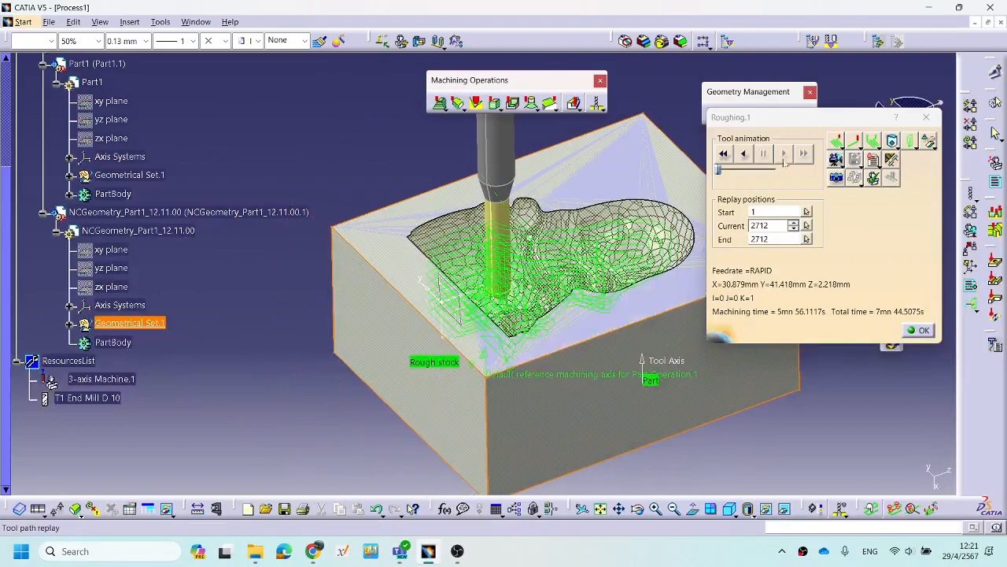
# Play the roughing operation's material-removal video simulation at higher speed and inspect the machined cavity.
pyautogui.click(839, 159)
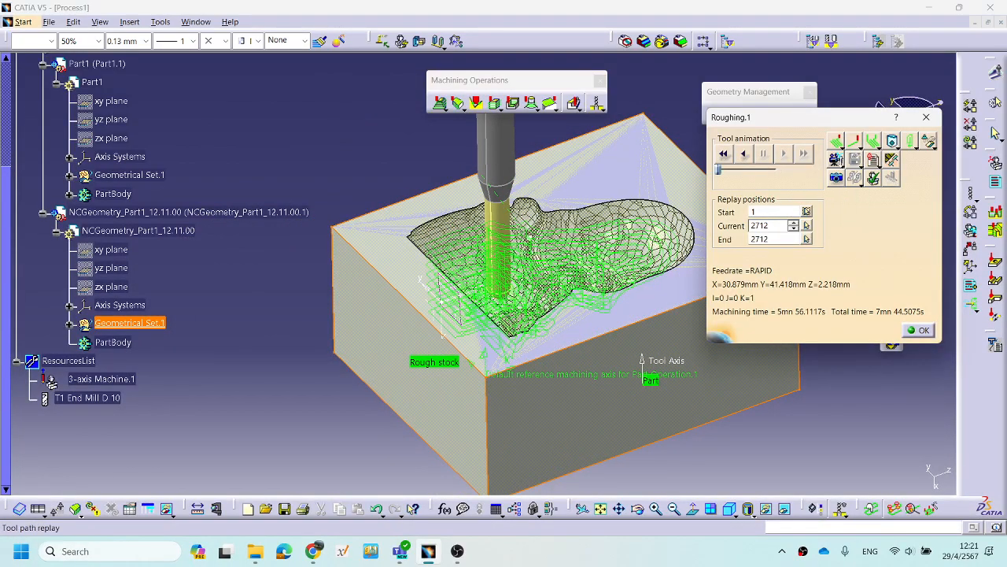
pyautogui.moveTo(721, 170); pyautogui.dragTo(778, 170)
pyautogui.click(837, 160)
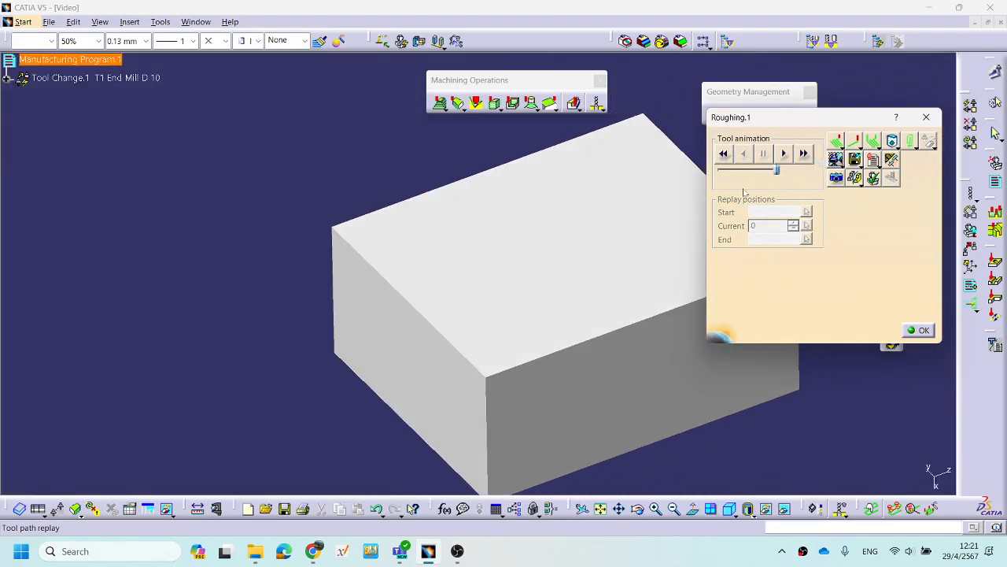
pyautogui.click(783, 154)
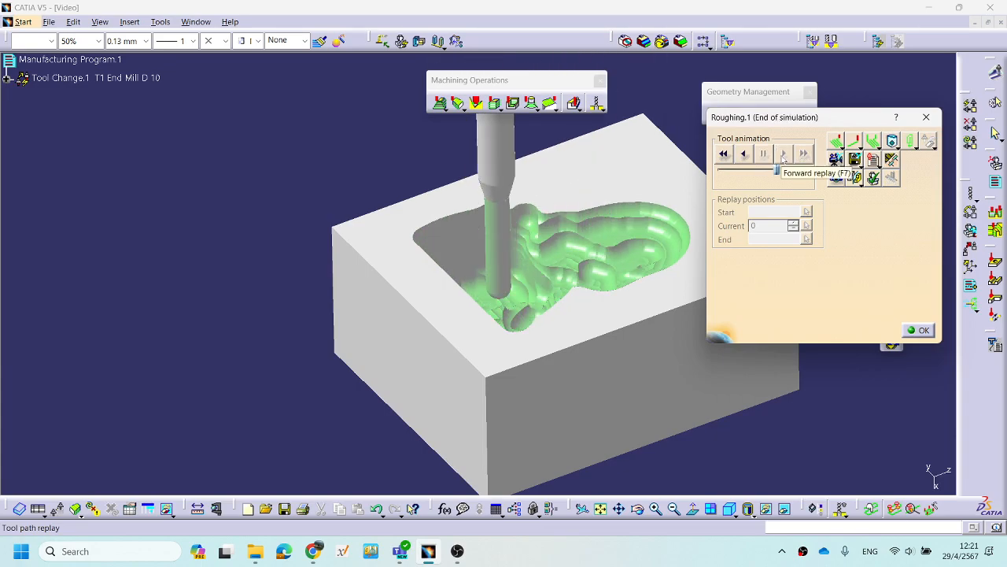
pyautogui.moveTo(587, 160); pyautogui.dragTo(565, 288, button='middle')
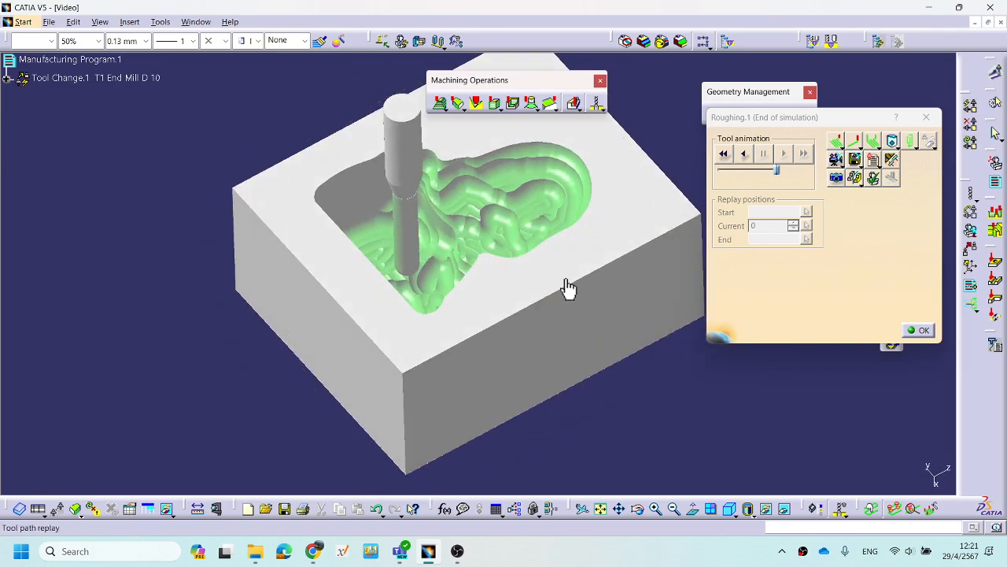
# Close the simulation and rename the roughing operation's tool as T1 End Mill D 6.
pyautogui.click(919, 330)
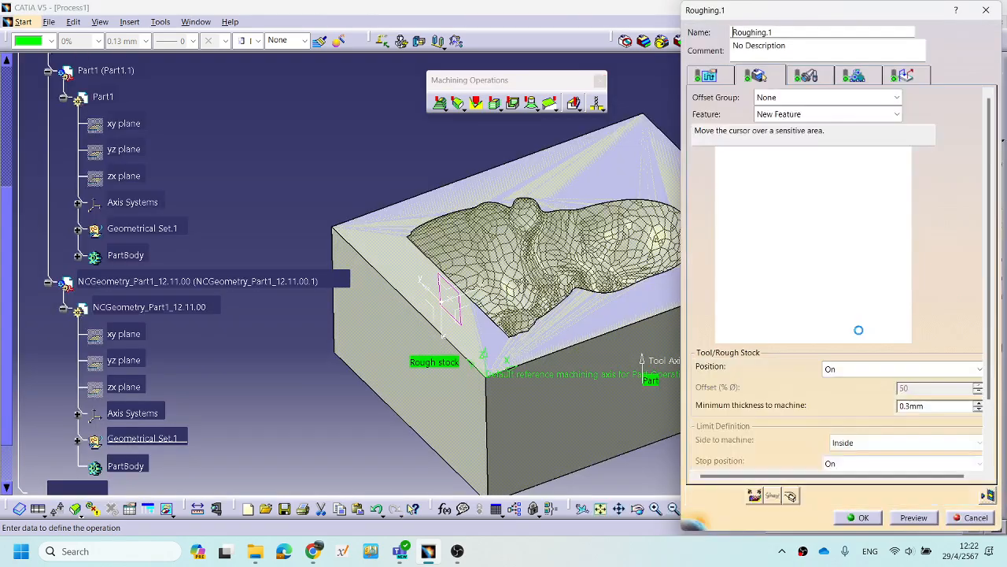
pyautogui.moveTo(574, 299); pyautogui.dragTo(511, 264, button='middle')
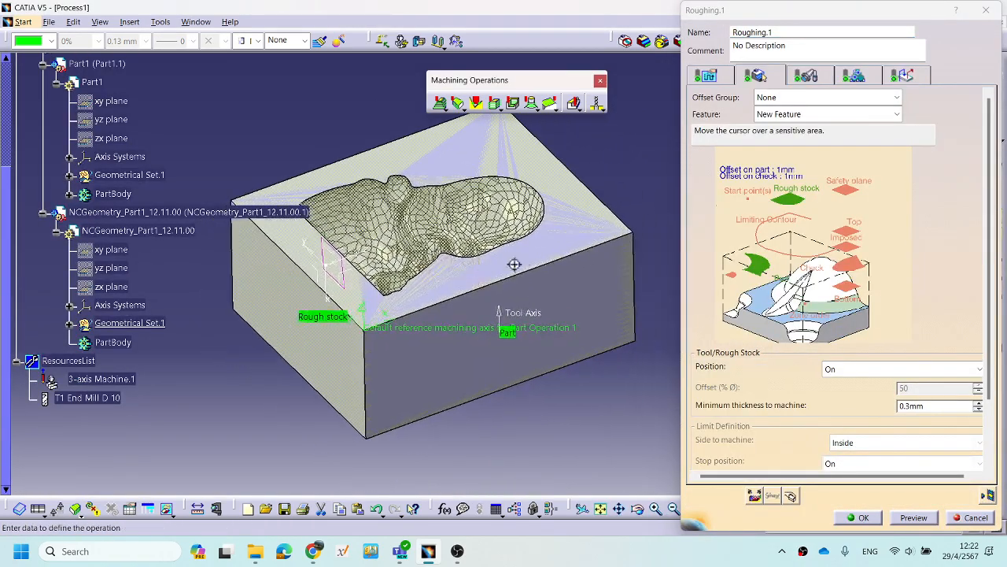
pyautogui.moveTo(803, 7); pyautogui.dragTo(789, 4)
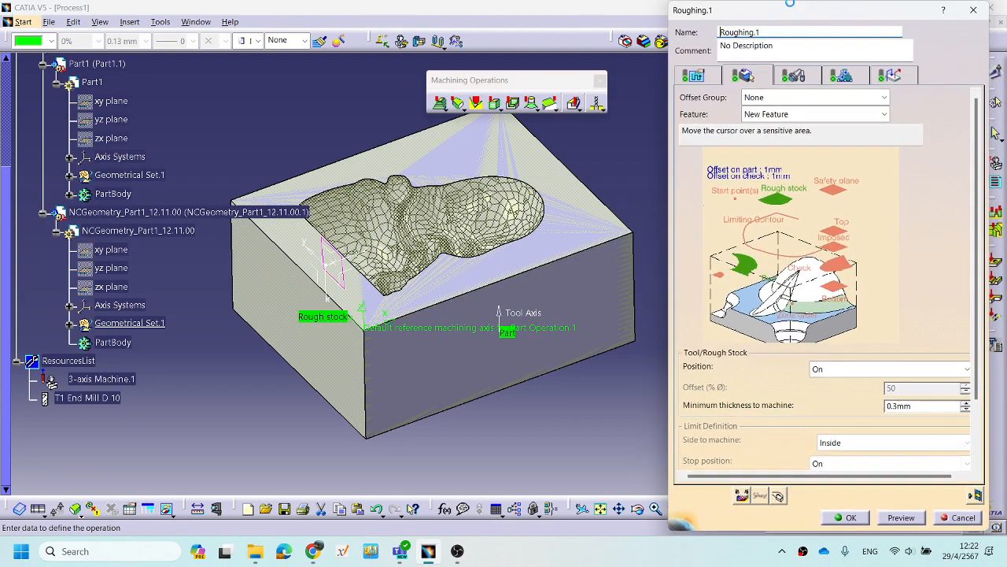
pyautogui.click(808, 77)
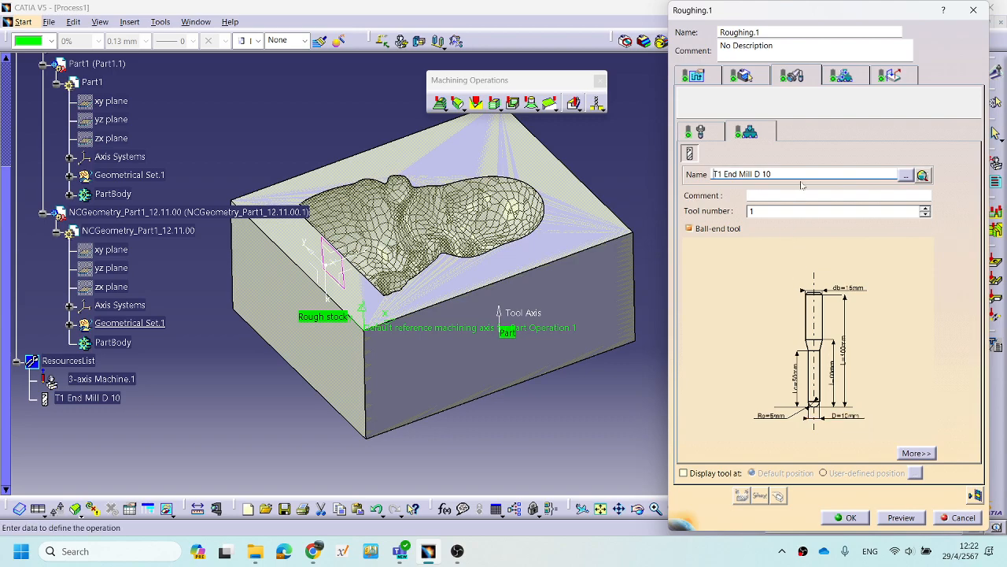
pyautogui.press('BackSpace')
pyautogui.press('BackSpace')
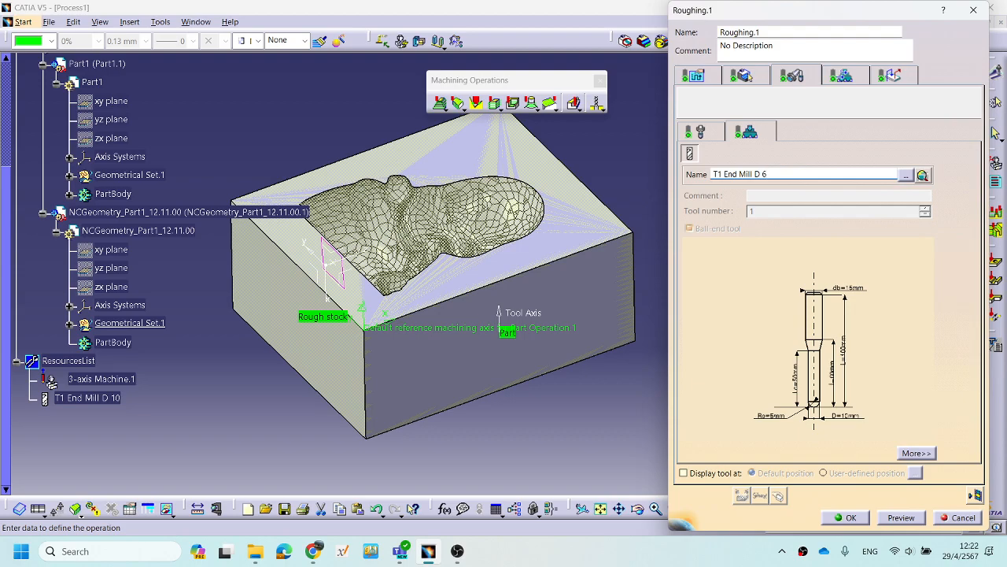
pyautogui.press('Return')
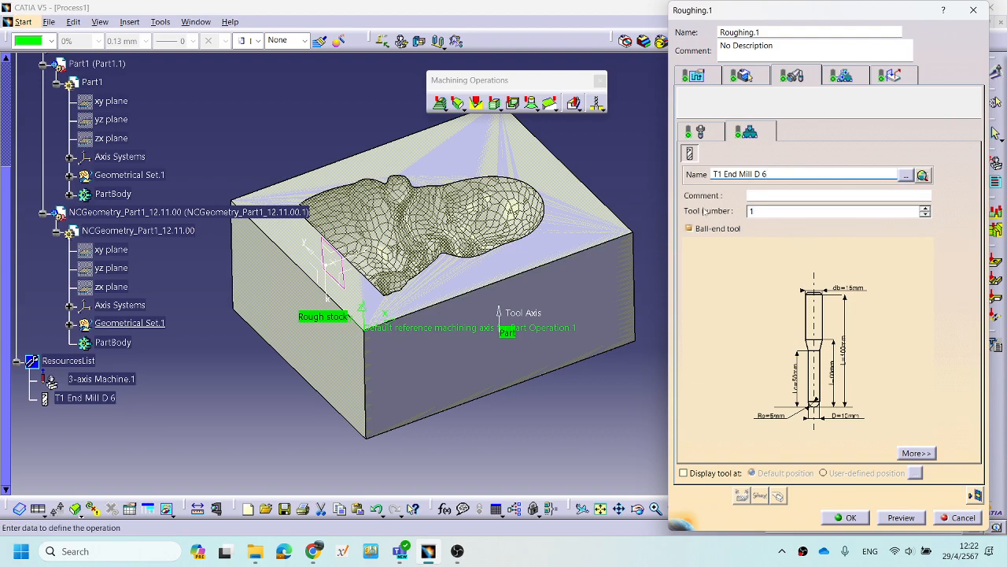
# Set the end mill's nominal diameter to 6 mm and its body diameter to 10 mm.
pyautogui.doubleClick(858, 426)
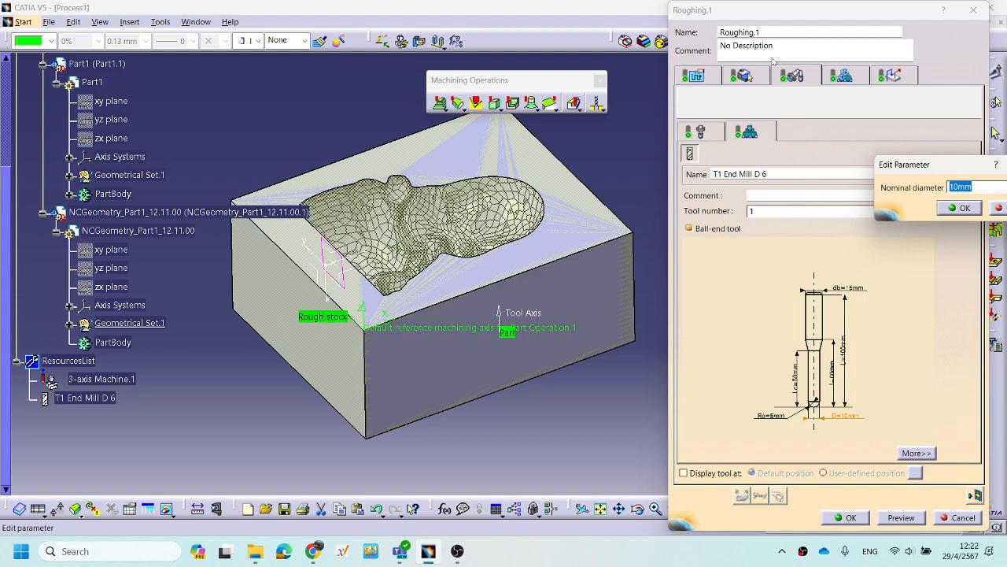
pyautogui.moveTo(961, 171); pyautogui.dragTo(904, 166)
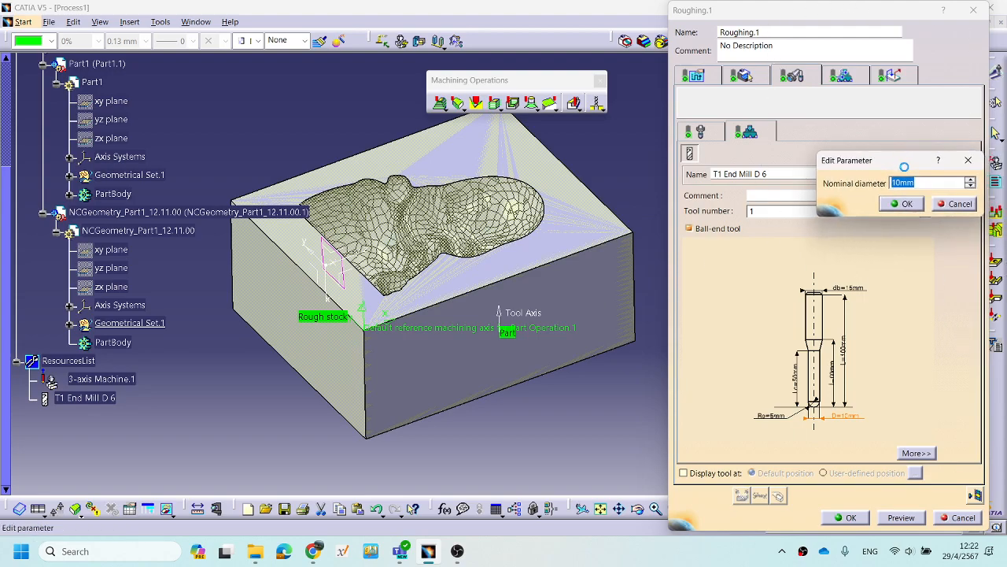
pyautogui.write('6')
pyautogui.click(917, 202)
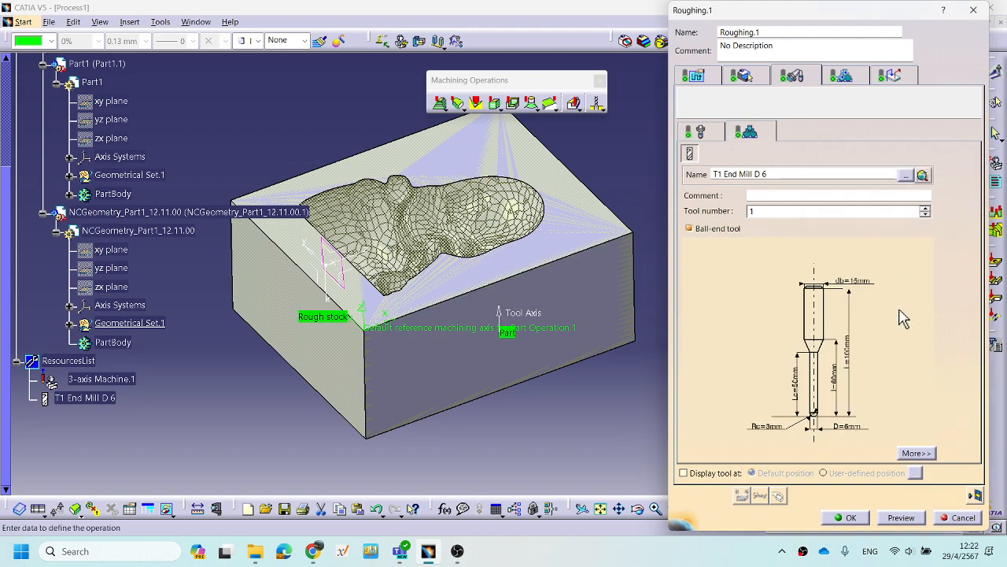
pyautogui.doubleClick(864, 288)
pyautogui.write('1')
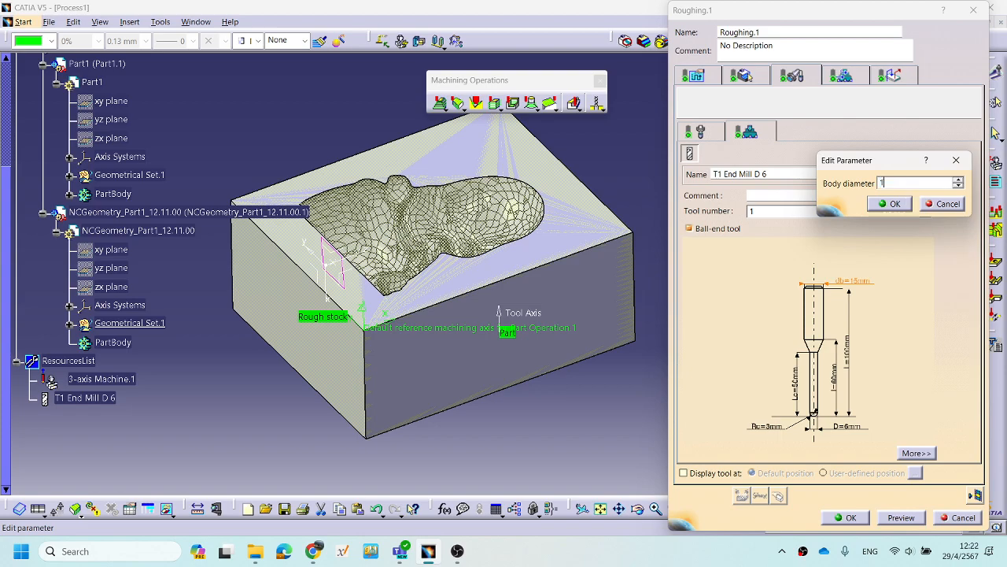
pyautogui.write('0')
pyautogui.click(891, 204)
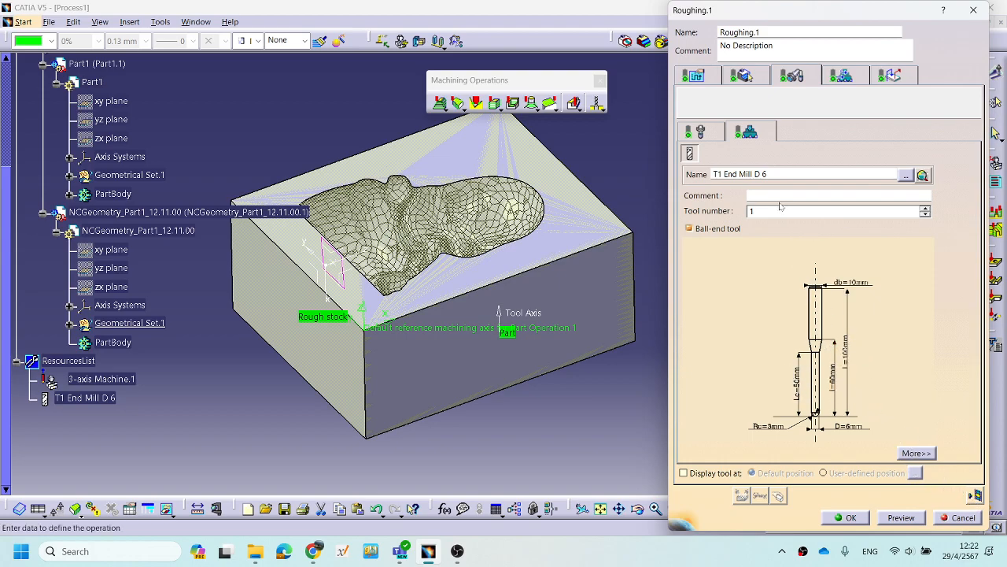
# Set the roughing strategy's radial stepover to Overlap ratio with a tool diameter ratio of 80, and show the stepover help illustration.
pyautogui.click(746, 79)
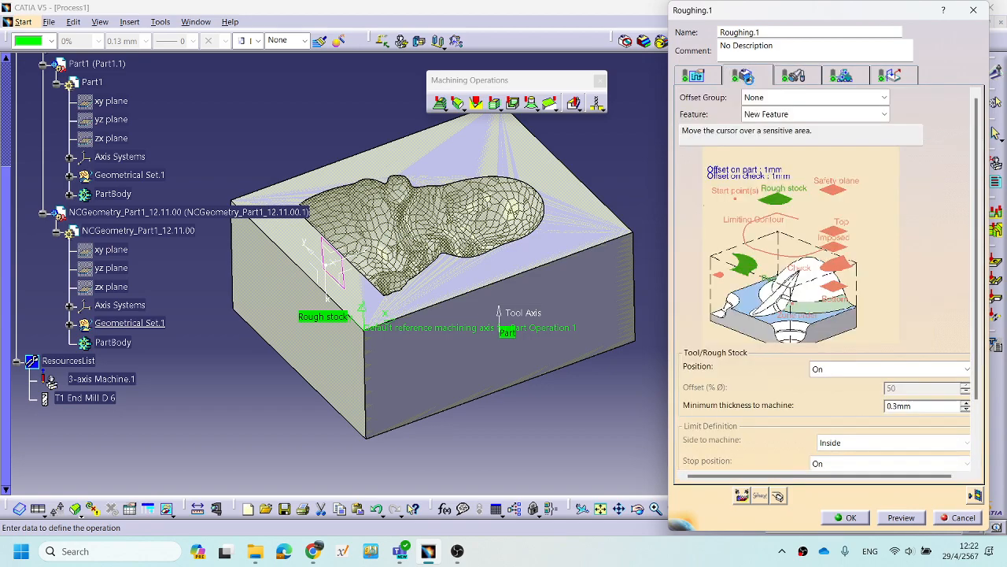
pyautogui.click(695, 76)
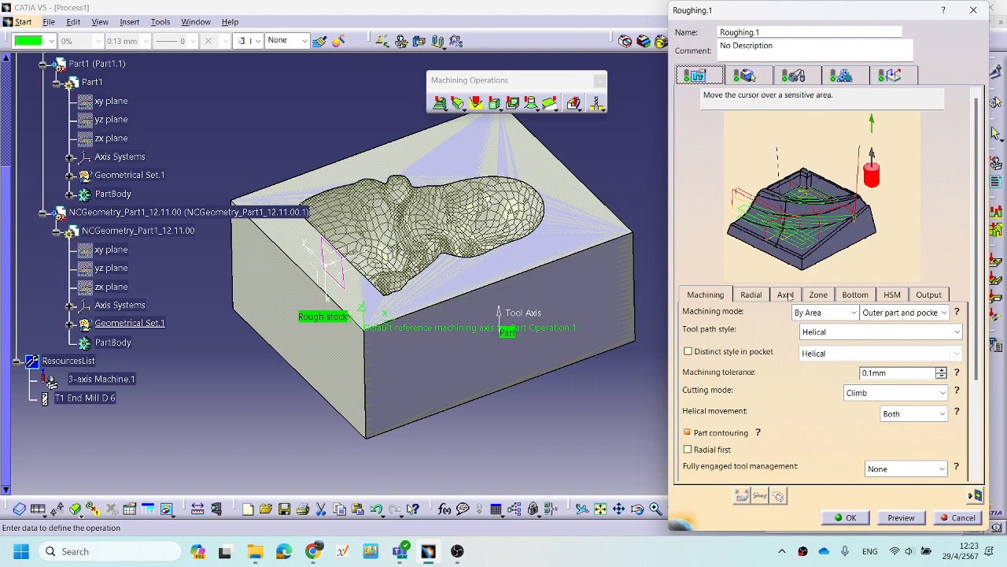
pyautogui.click(760, 295)
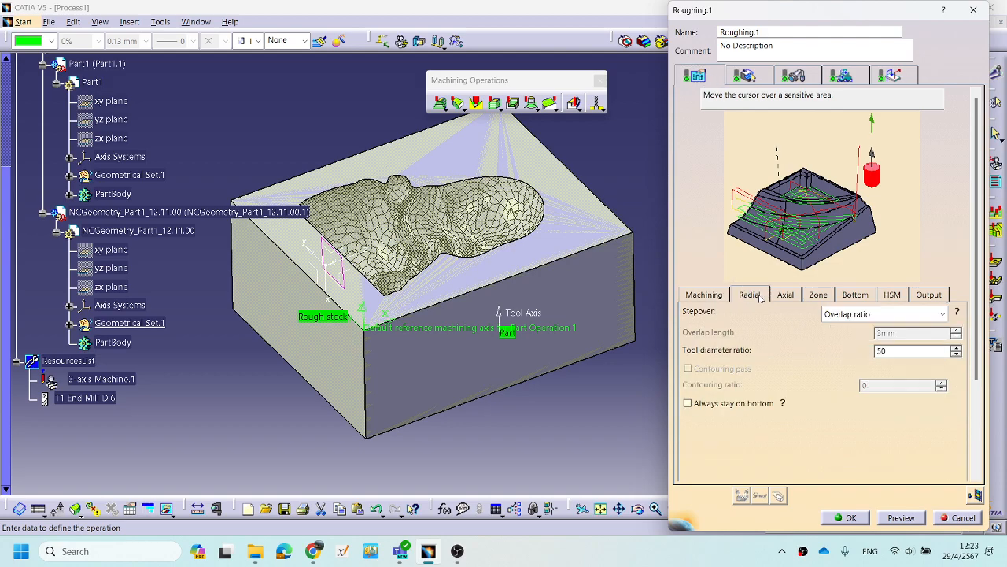
pyautogui.click(884, 314)
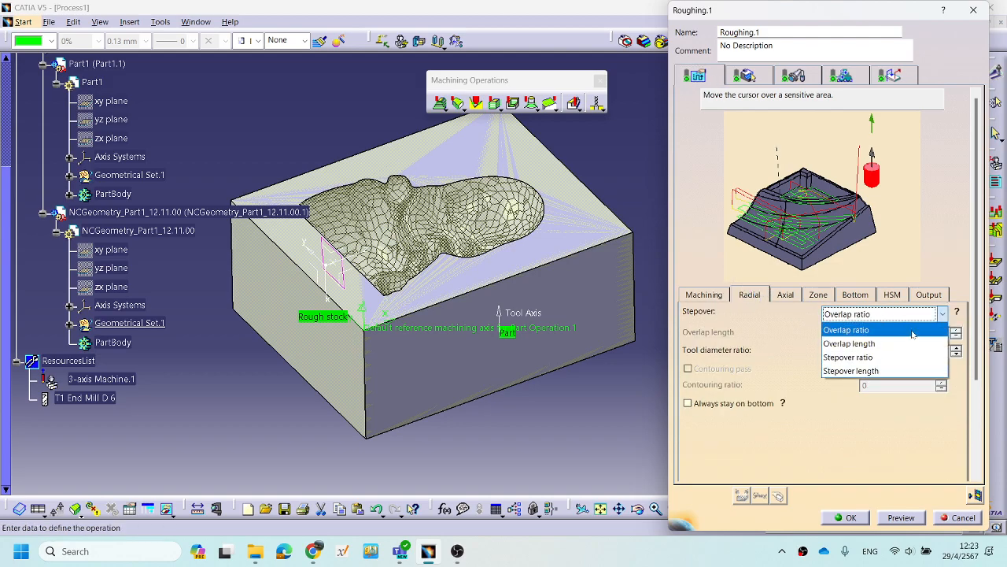
pyautogui.click(866, 314)
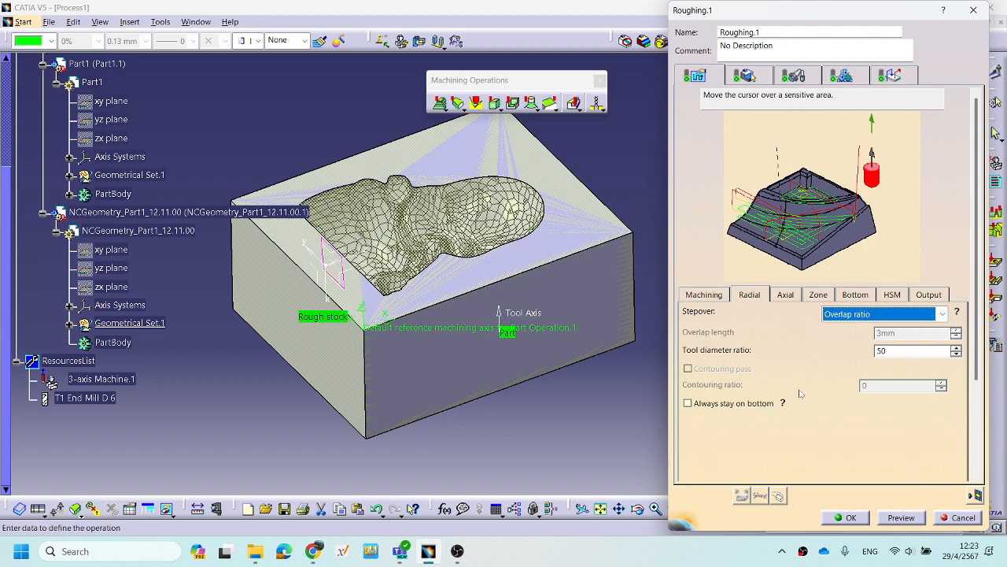
pyautogui.press('Tab')
pyautogui.write('8')
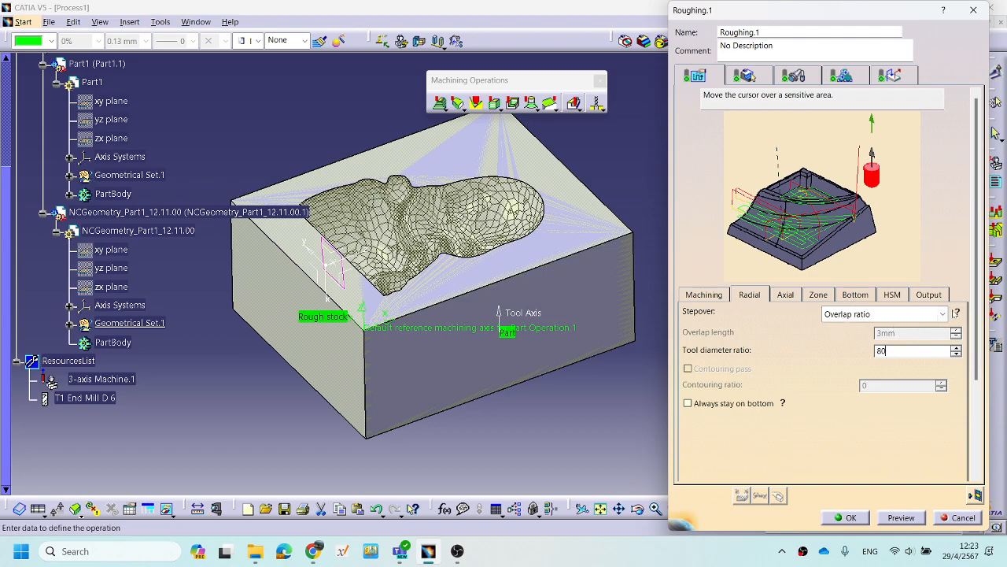
pyautogui.click(957, 313)
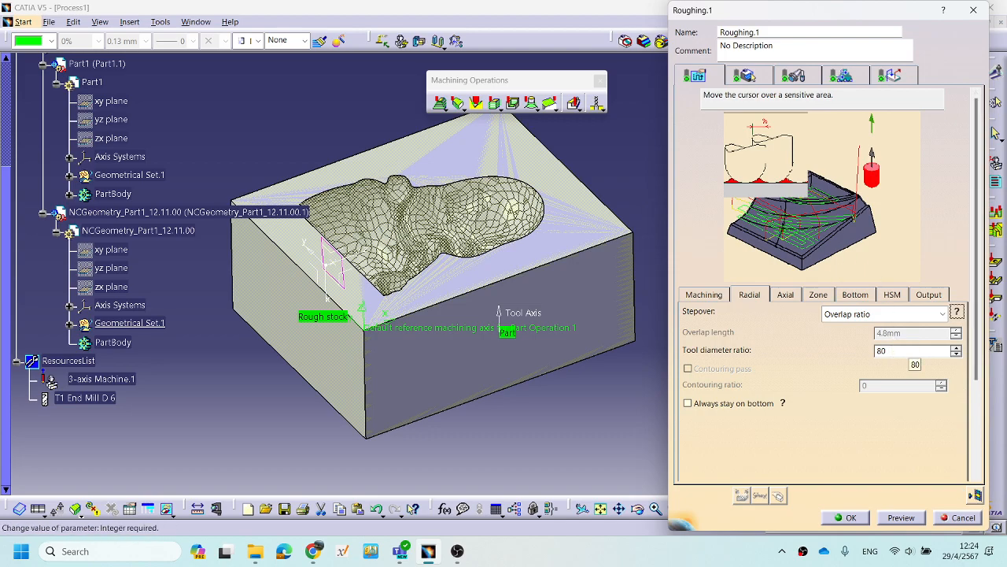
# Compute the roughing tool path with the overlap setting, examine the pass spacing in the cavity up close, and close the replay.
pyautogui.click(977, 495)
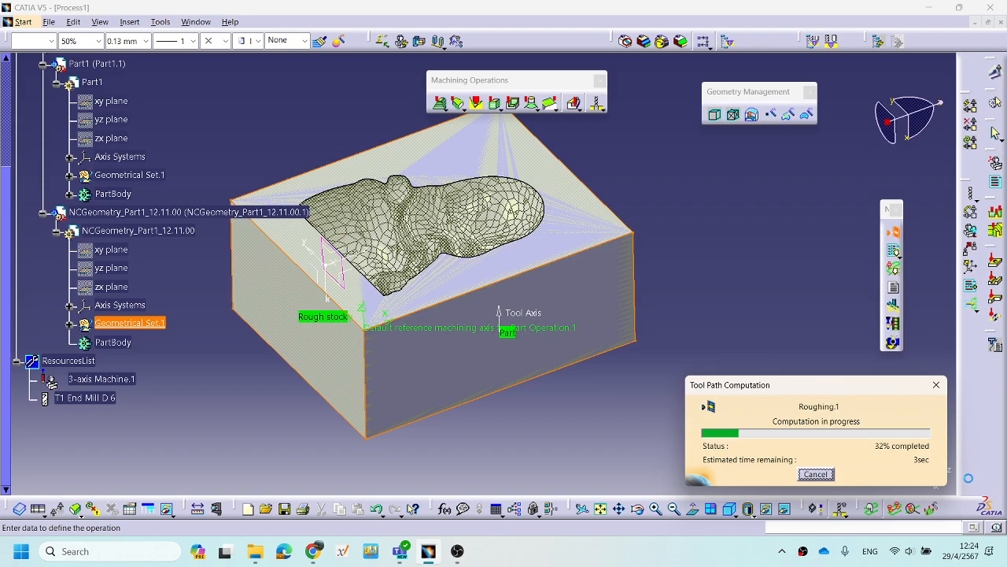
pyautogui.moveTo(439, 270); pyautogui.dragTo(513, 272, button='middle')
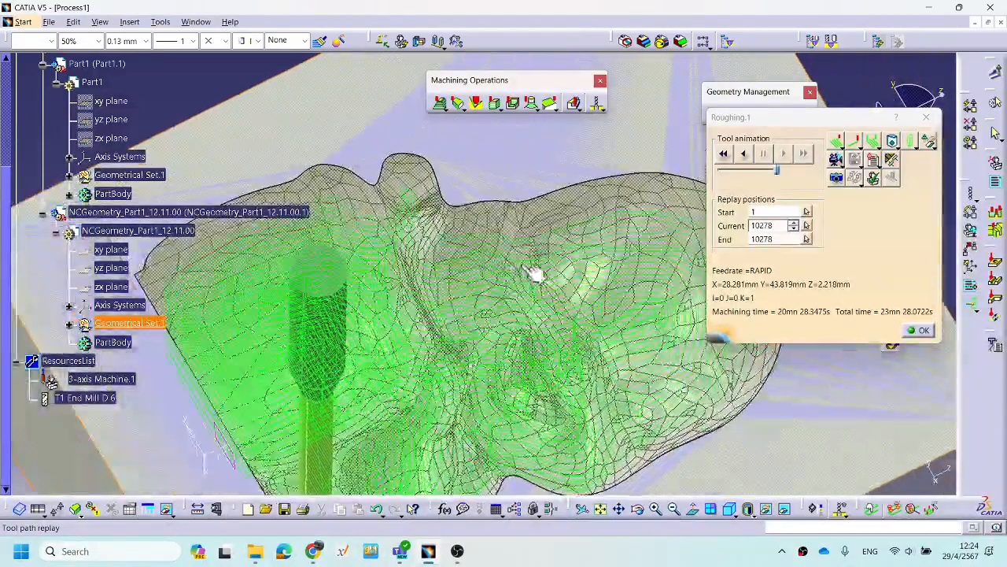
pyautogui.moveTo(568, 317); pyautogui.dragTo(585, 218, button='middle')
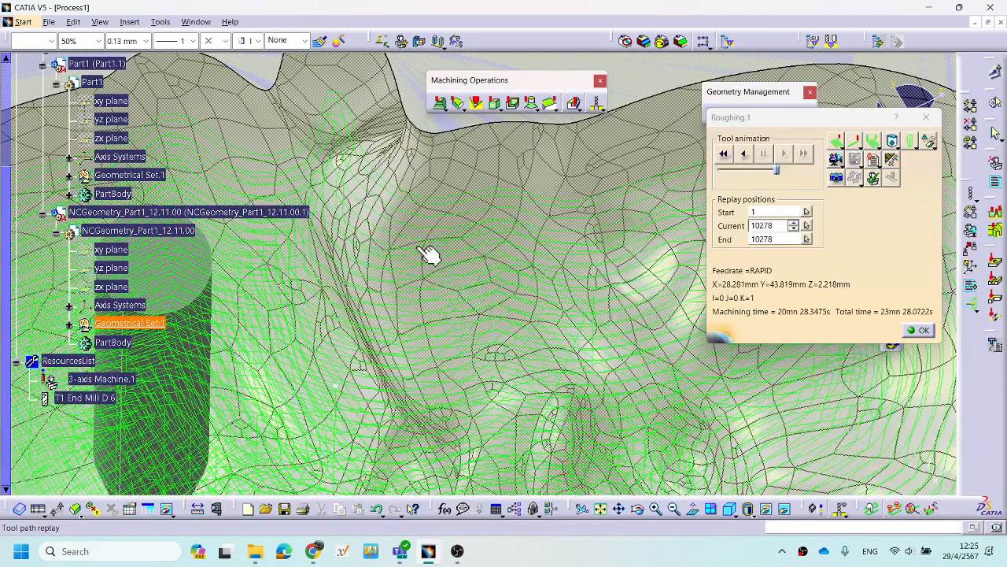
pyautogui.moveTo(551, 234); pyautogui.dragTo(556, 341, button='middle')
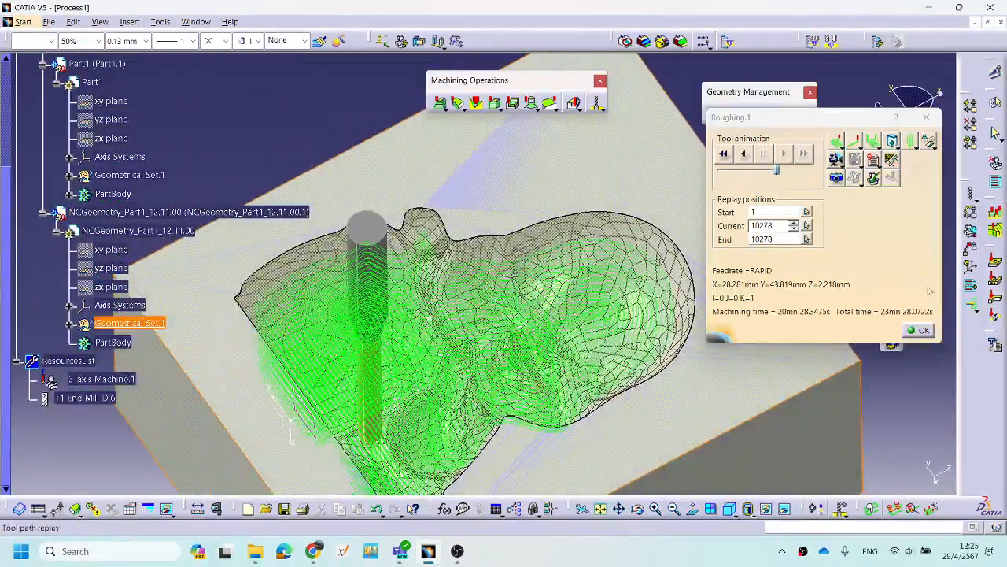
pyautogui.click(919, 330)
pyautogui.moveTo(407, 378); pyautogui.dragTo(404, 343, button='middle')
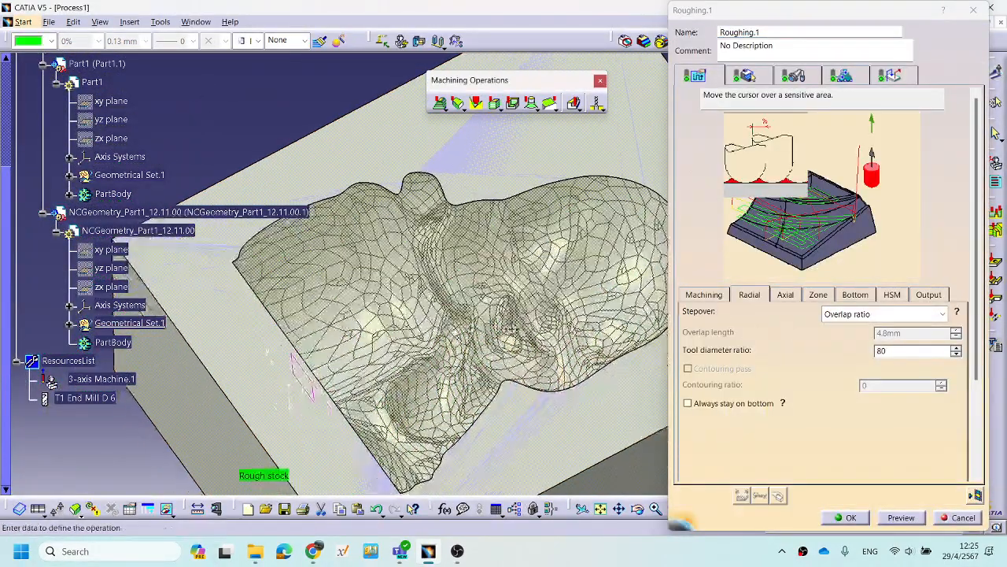
# Change the radial stepover mode to Stepover ratio with a tool diameter ratio of 20.
pyautogui.click(943, 314)
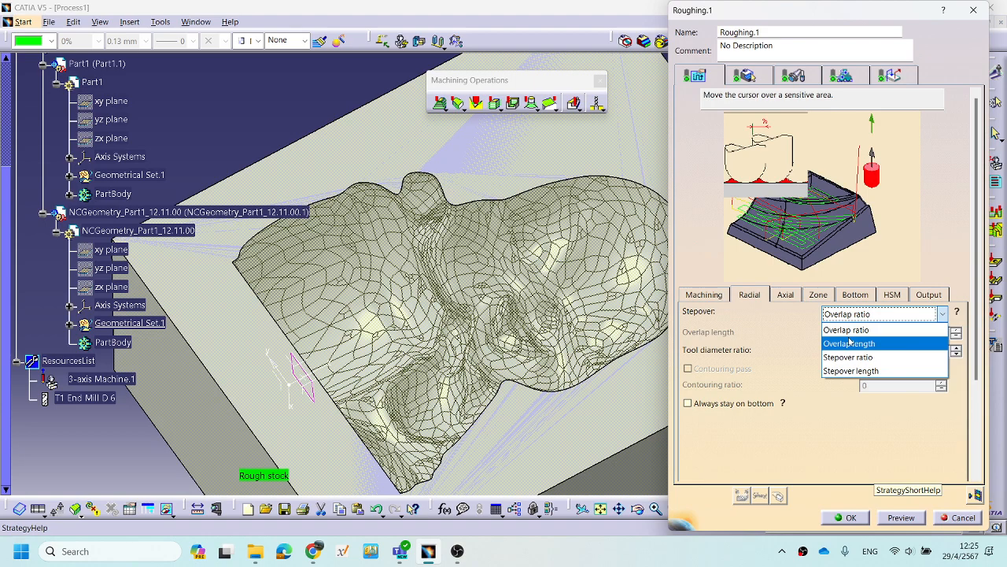
pyautogui.click(852, 332)
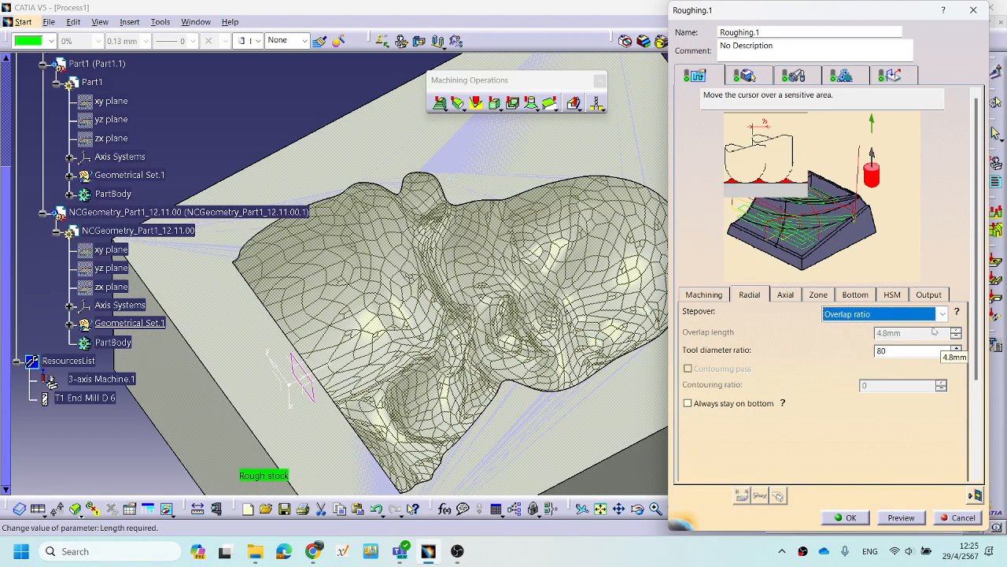
pyautogui.click(893, 313)
pyautogui.click(873, 356)
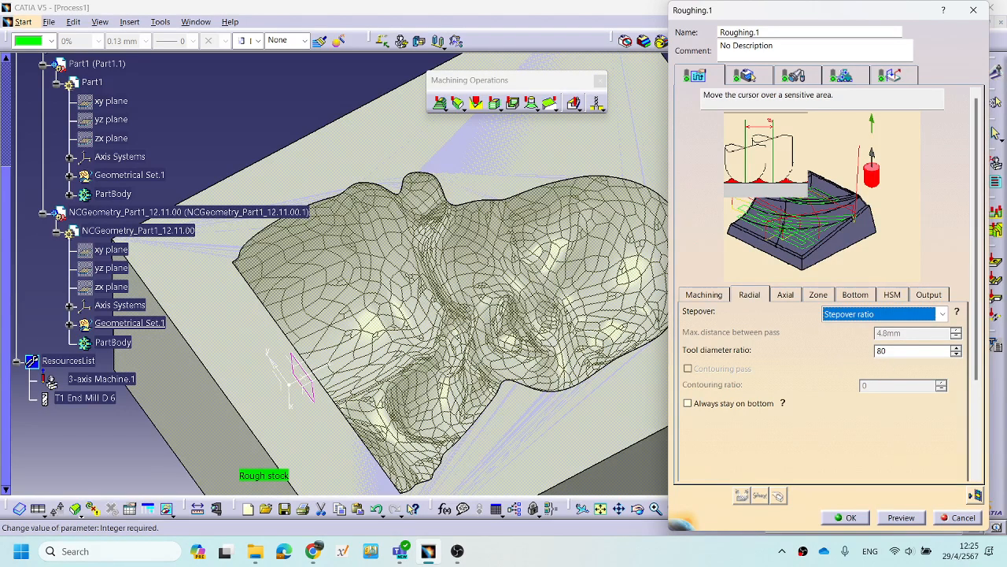
pyautogui.press('Tab')
pyautogui.write('20')
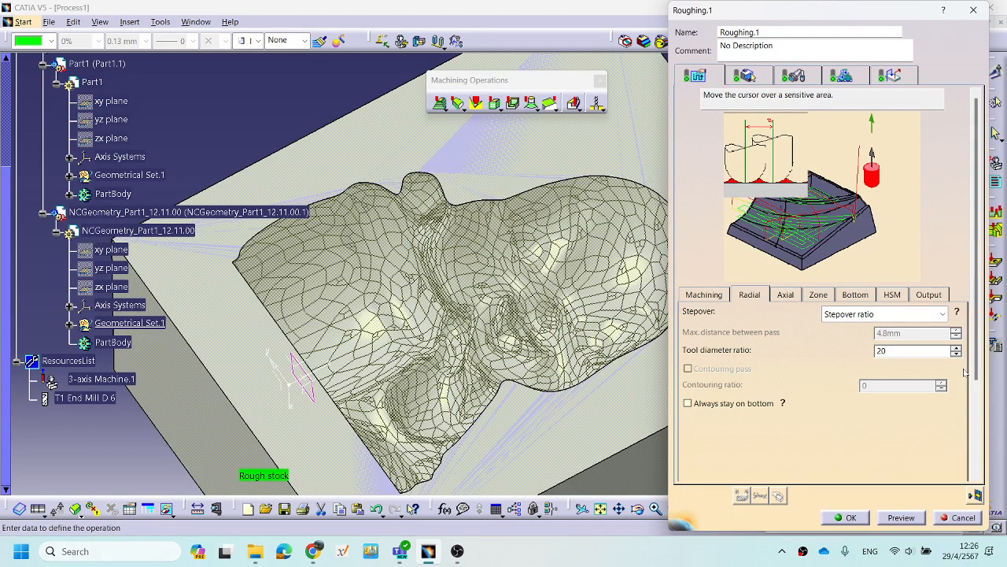
# Set the tool diameter ratio for the radial stepover to 80.
pyautogui.moveTo(904, 353); pyautogui.dragTo(846, 366)
pyautogui.write('80')
pyautogui.moveTo(549, 406); pyautogui.dragTo(665, 385, button='middle')
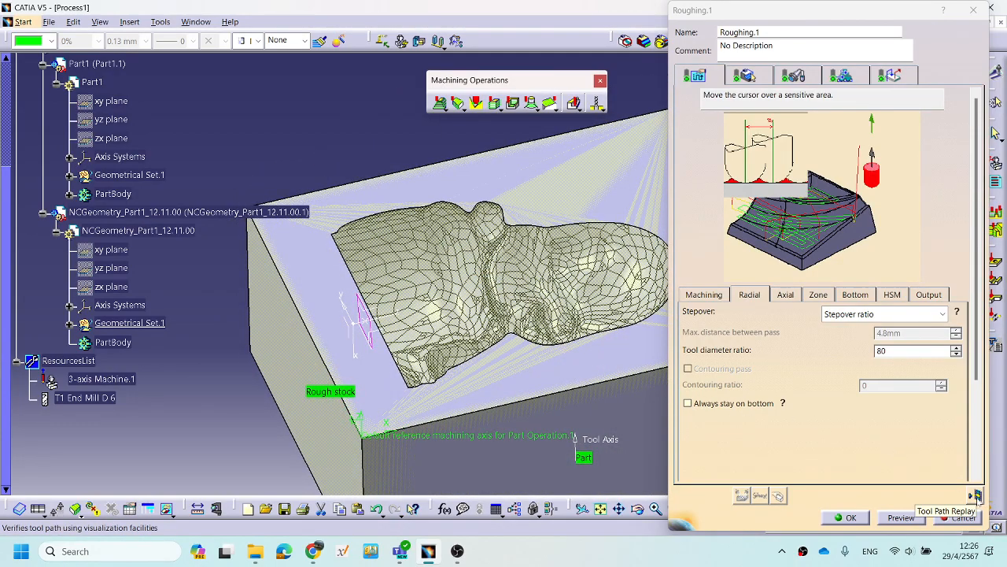
# Recompute the roughing tool path, inspect the passes across the face cavity in the replay, and close it.
pyautogui.click(976, 495)
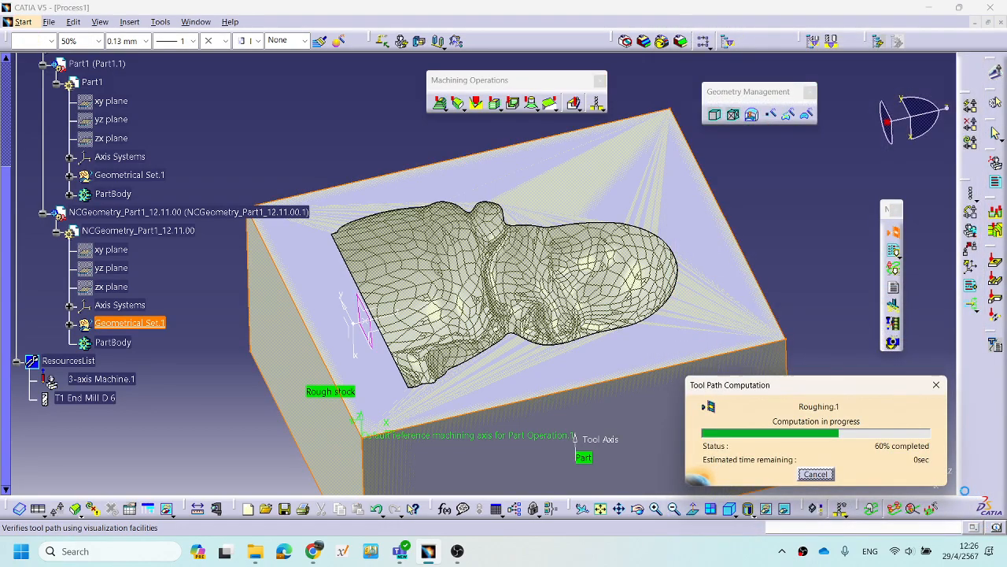
pyautogui.moveTo(542, 353); pyautogui.dragTo(492, 356, button='middle')
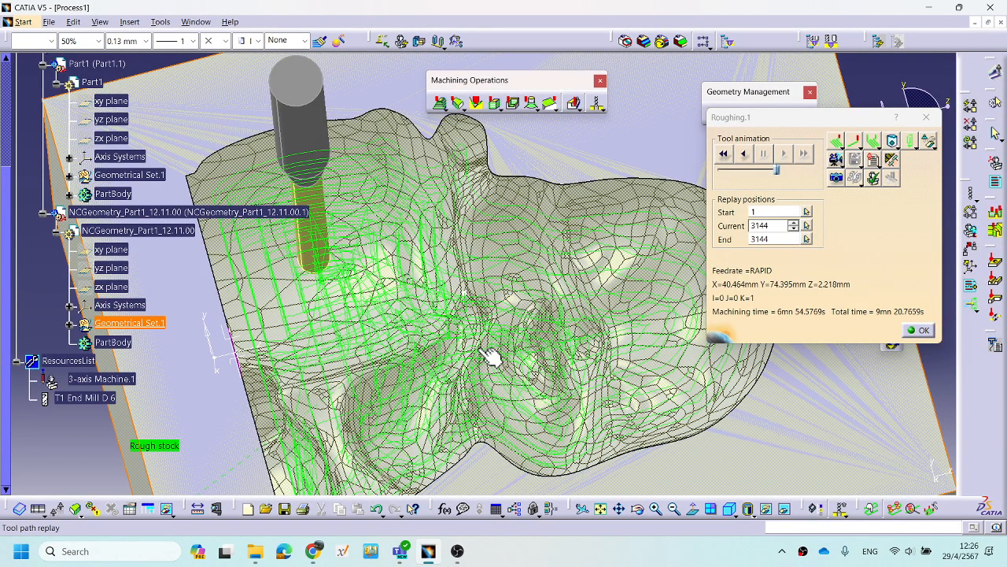
pyautogui.moveTo(567, 307); pyautogui.dragTo(701, 271, button='middle')
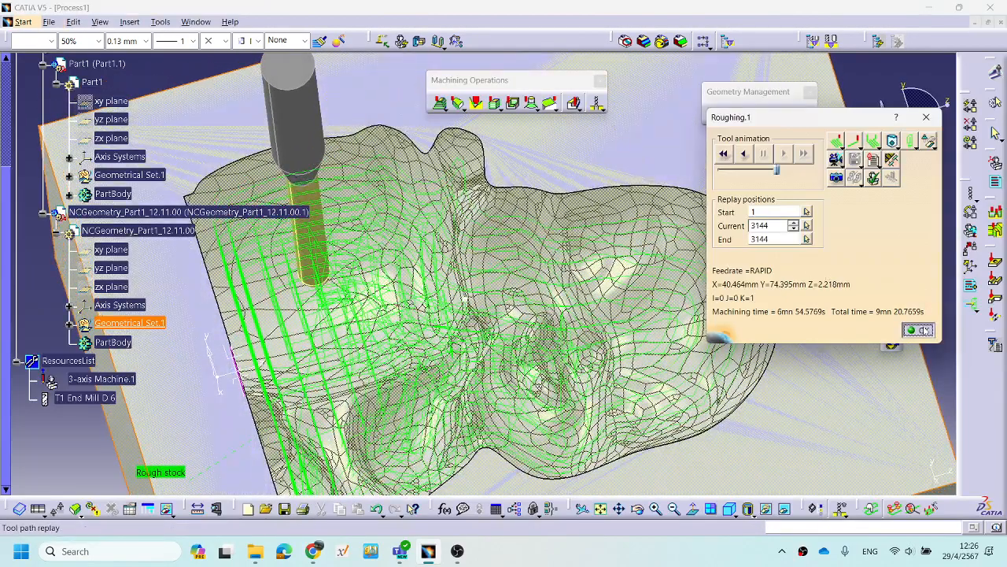
pyautogui.click(917, 330)
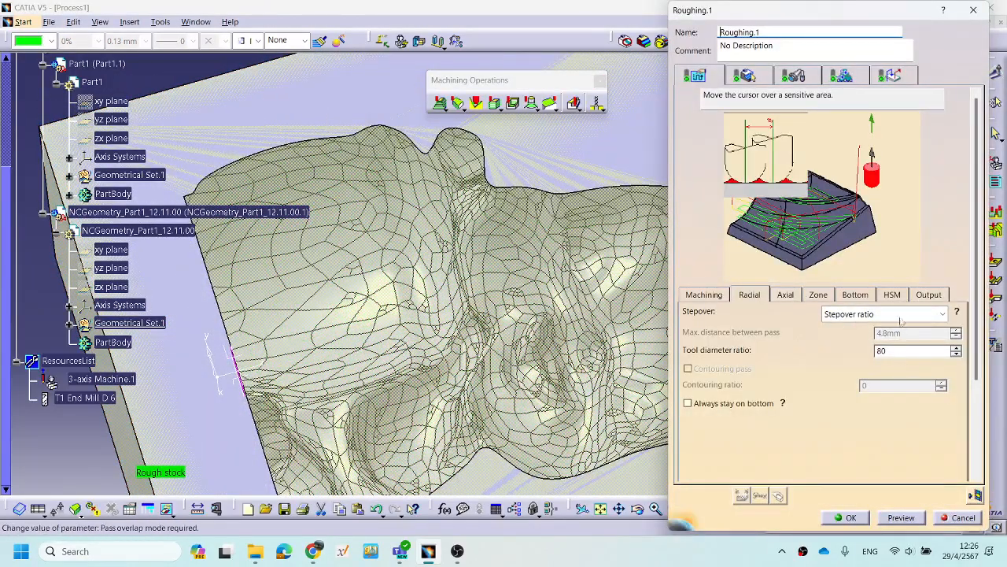
# Keep the Stepover ratio mode and set the tool diameter ratio back to 20.
pyautogui.click(899, 314)
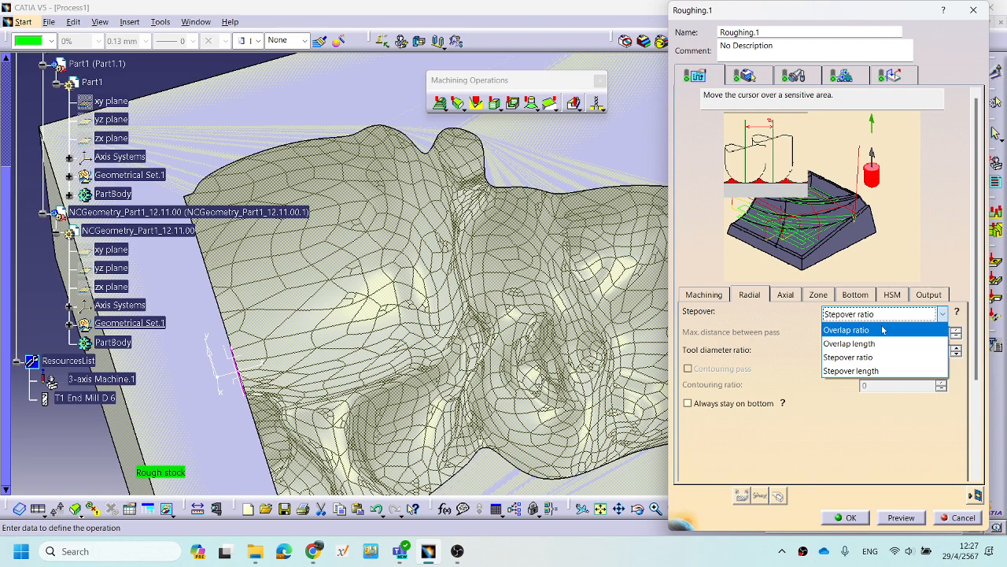
pyautogui.click(860, 358)
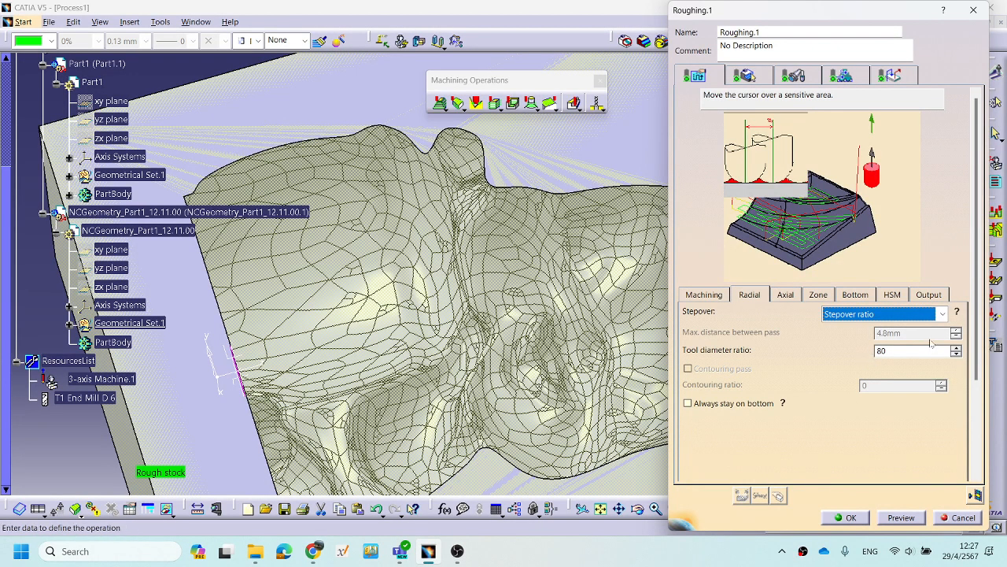
pyautogui.moveTo(894, 352); pyautogui.dragTo(803, 362)
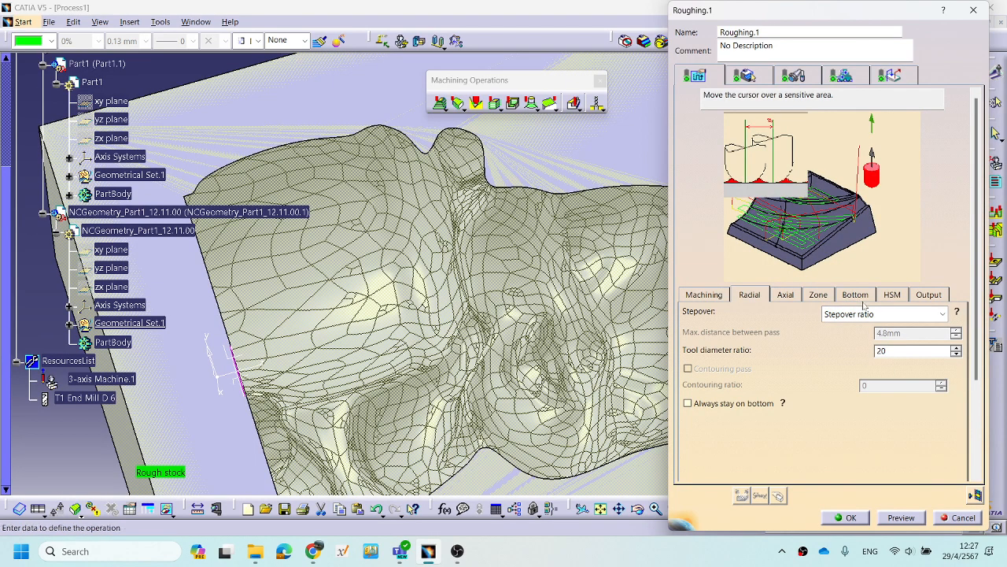
# Recompute the roughing tool path with the 20 ratio, view it over the whole block, and close the replay.
pyautogui.click(976, 495)
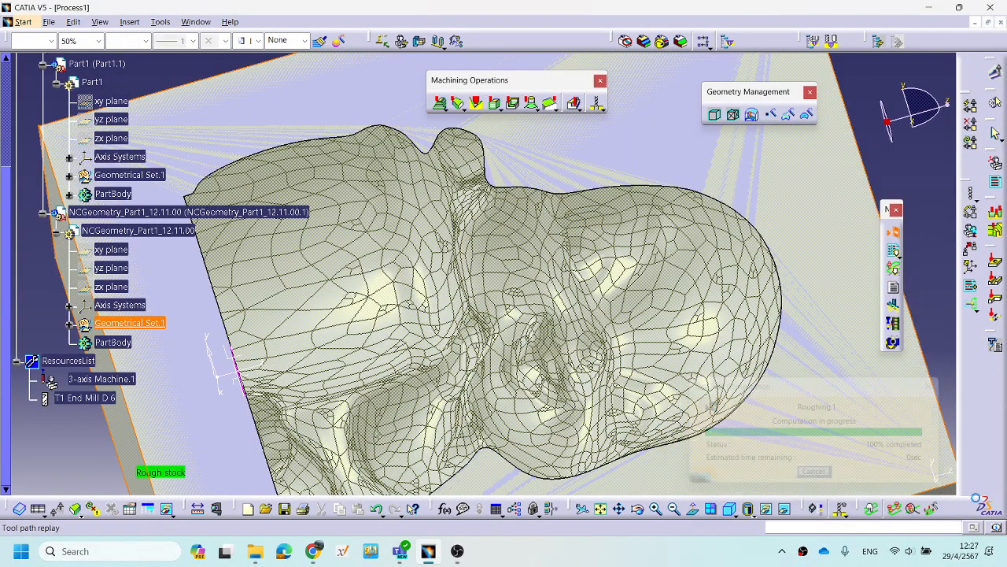
pyautogui.moveTo(574, 353); pyautogui.dragTo(579, 321, button='middle')
pyautogui.moveTo(656, 316); pyautogui.dragTo(683, 419, button='middle')
pyautogui.click(923, 330)
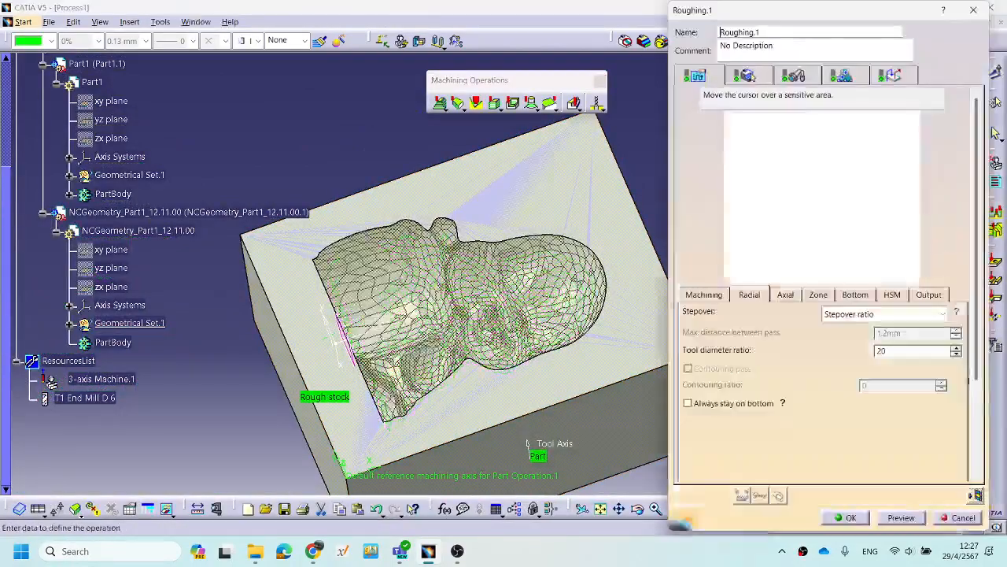
# Set the radial tool diameter ratio to 10, recompute the roughing path, and inspect the pass spacing in the cavity.
pyautogui.doubleClick(876, 352)
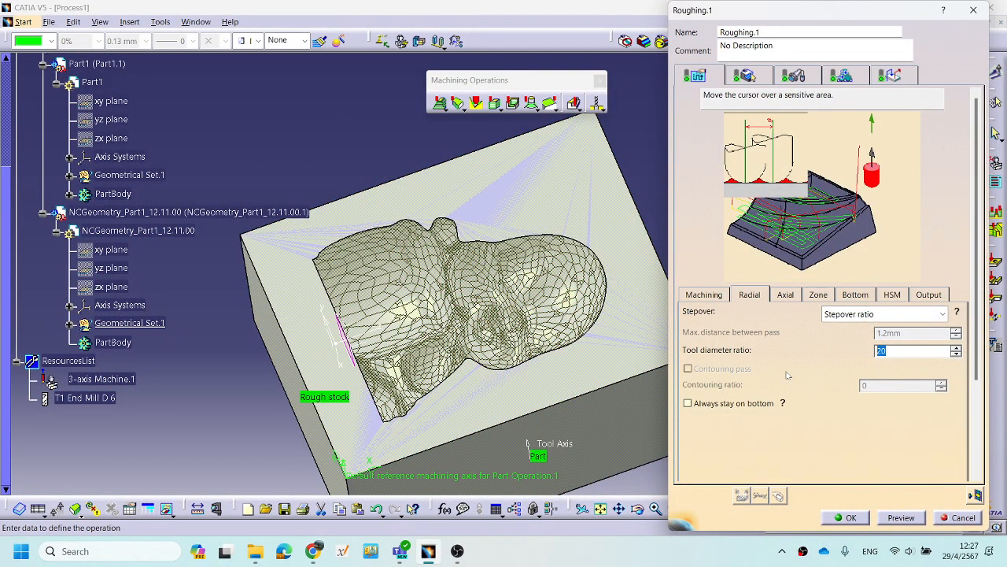
pyautogui.write('10')
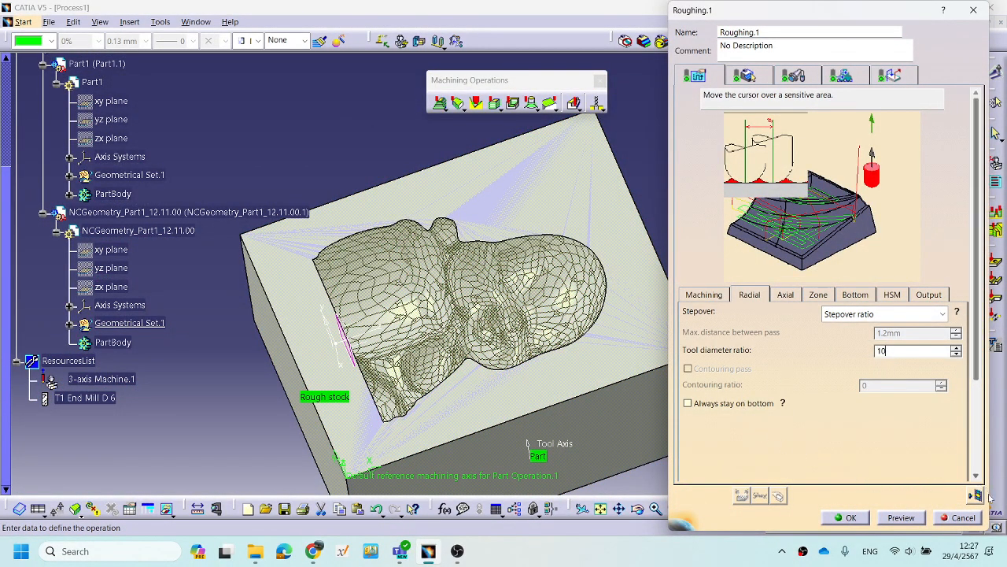
pyautogui.click(975, 495)
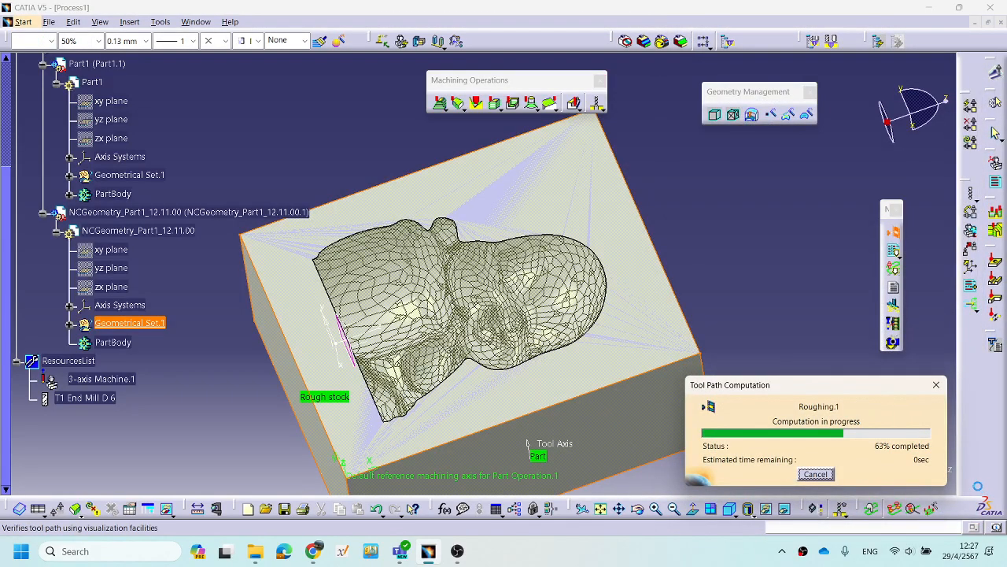
pyautogui.moveTo(564, 343); pyautogui.dragTo(429, 362, button='middle')
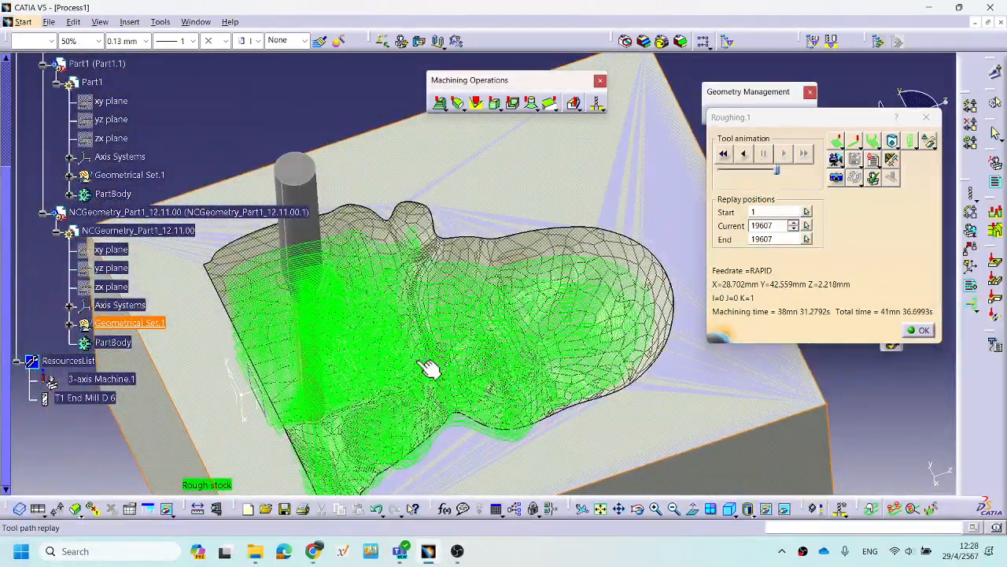
pyautogui.moveTo(510, 390); pyautogui.dragTo(481, 279, button='middle')
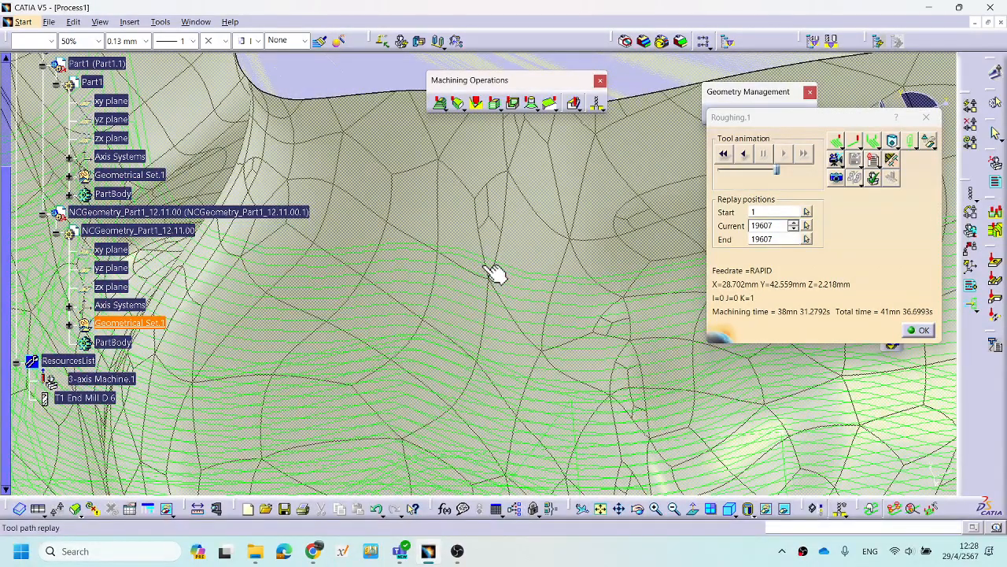
pyautogui.moveTo(542, 285); pyautogui.dragTo(504, 368, button='middle')
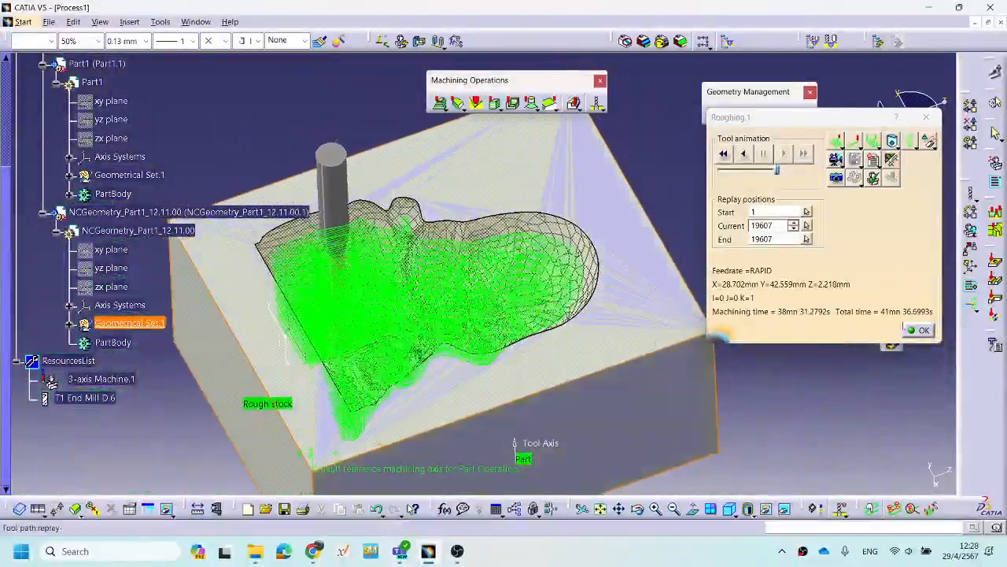
pyautogui.click(920, 330)
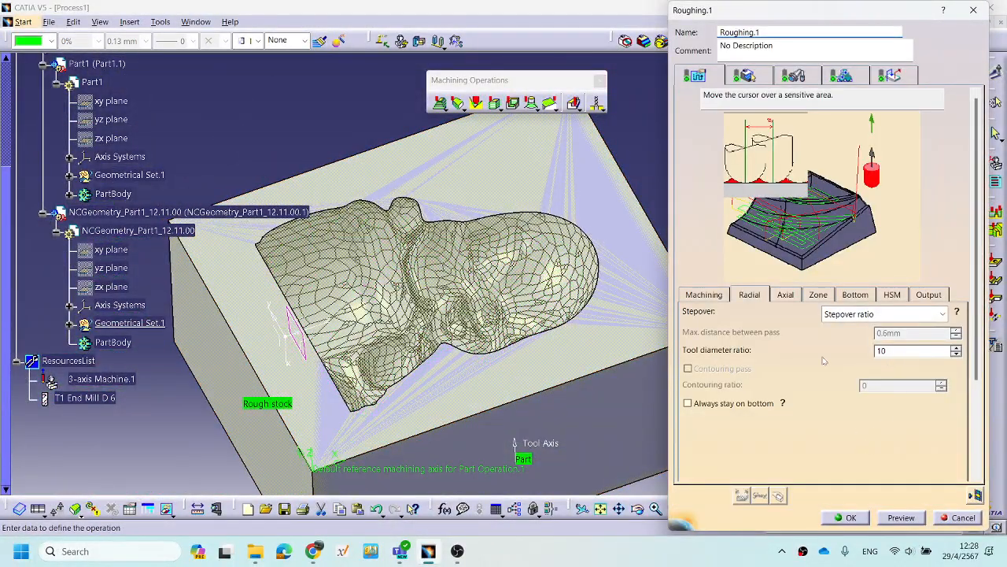
# Set the roughing operation's axial maximum cut depth to 2 mm.
pyautogui.click(786, 295)
pyautogui.moveTo(551, 358); pyautogui.dragTo(452, 382, button='middle')
pyautogui.moveTo(531, 397); pyautogui.dragTo(529, 386, button='middle')
pyautogui.moveTo(439, 369); pyautogui.dragTo(434, 355, button='middle')
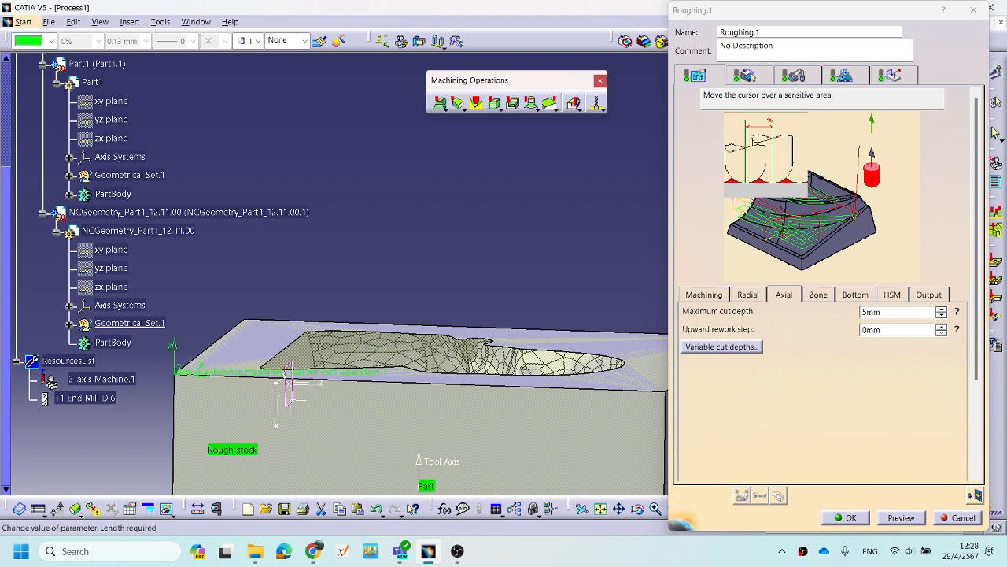
pyautogui.doubleClick(874, 312)
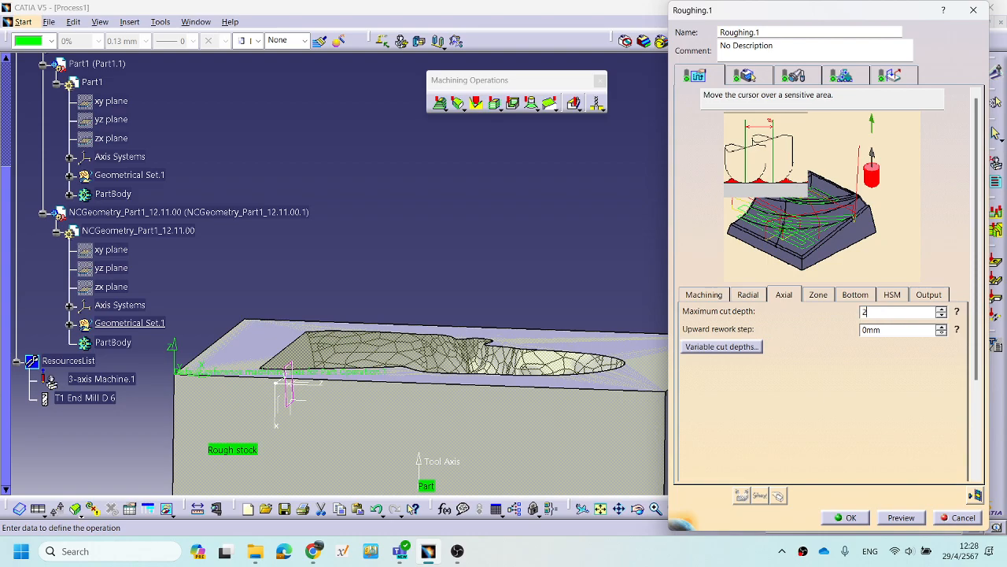
# Recompute the roughing tool path, examine the spacing of its depth levels from the side of the block, and close the replay.
pyautogui.click(975, 495)
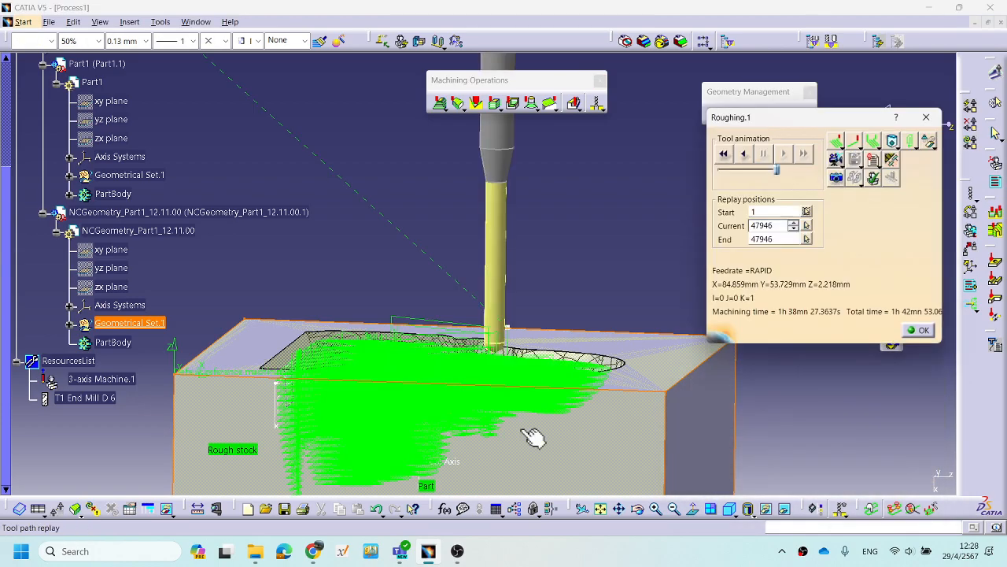
pyautogui.moveTo(546, 383); pyautogui.dragTo(555, 307, button='middle')
pyautogui.moveTo(468, 288); pyautogui.dragTo(370, 401, button='middle')
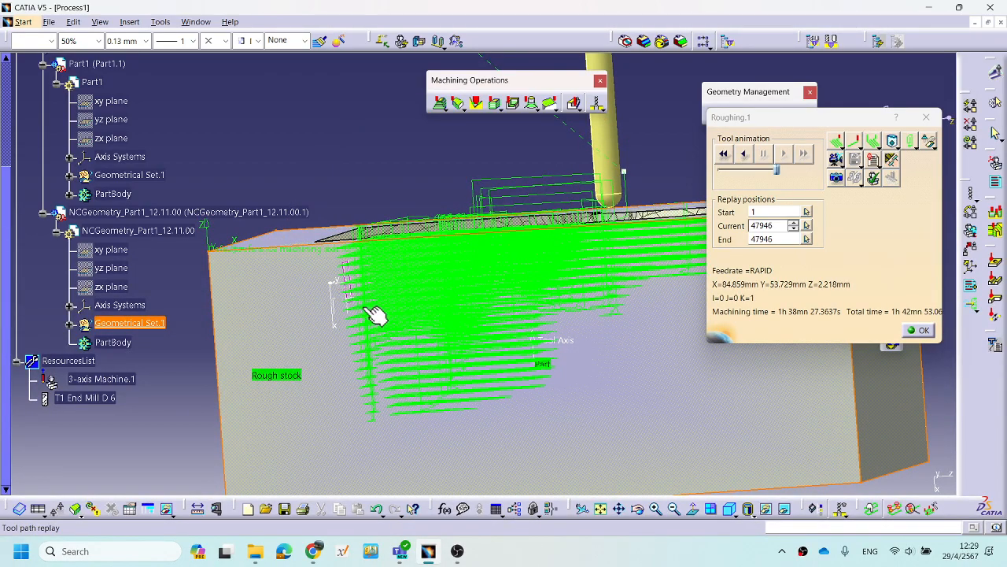
pyautogui.moveTo(432, 399); pyautogui.dragTo(427, 383, button='middle')
pyautogui.moveTo(418, 342); pyautogui.dragTo(434, 307, button='middle')
pyautogui.moveTo(499, 295); pyautogui.dragTo(645, 321, button='middle')
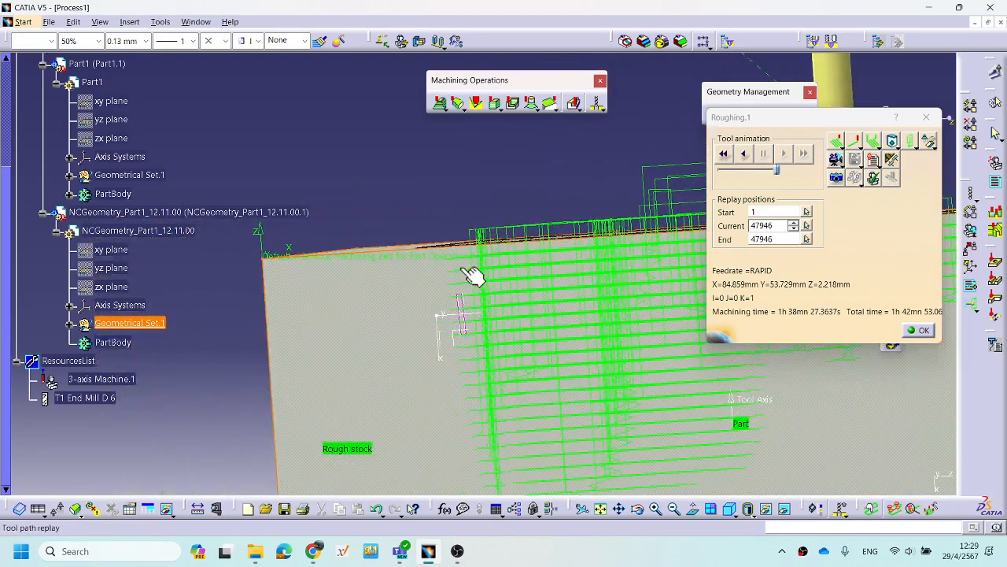
pyautogui.moveTo(603, 440); pyautogui.dragTo(564, 393, button='middle')
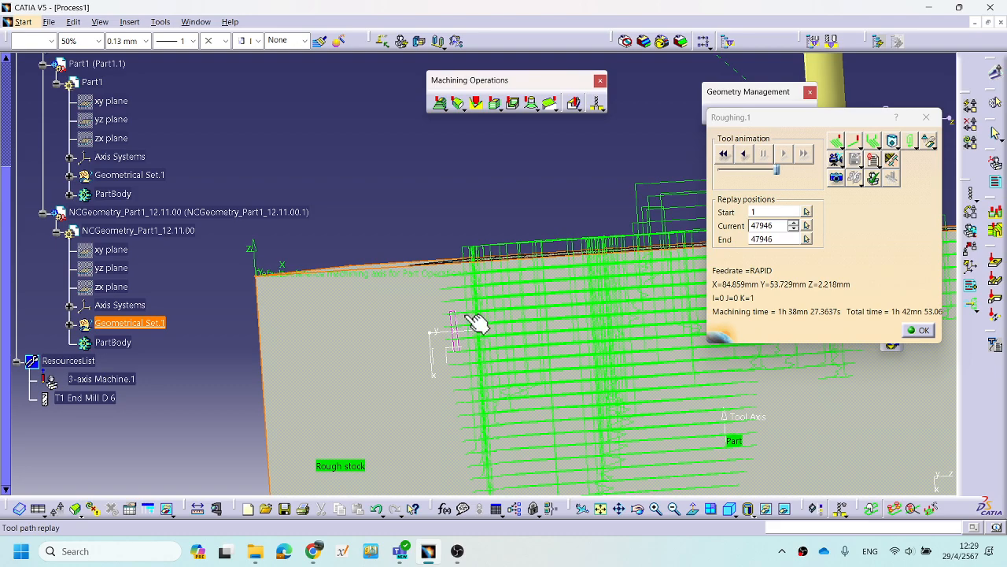
pyautogui.click(923, 331)
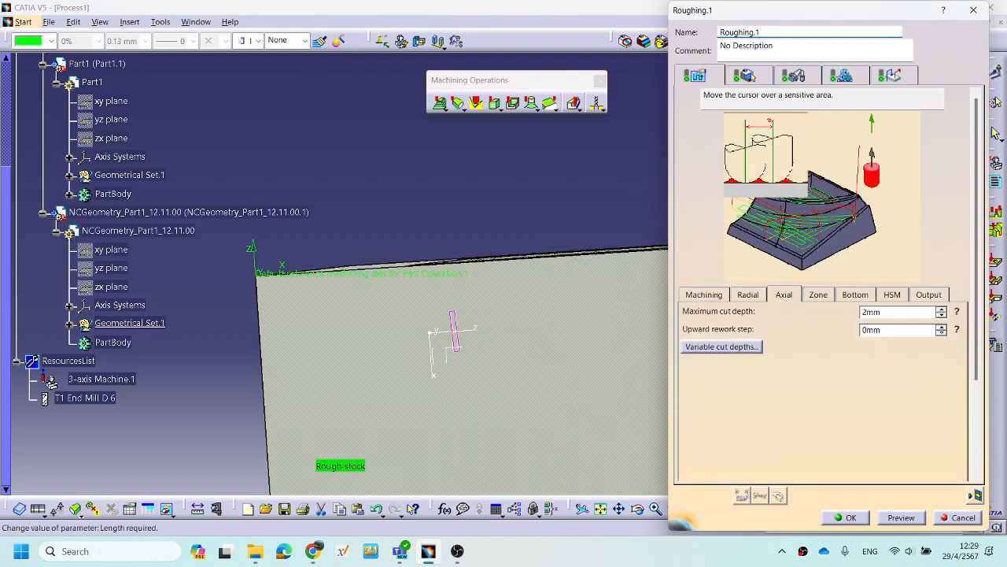
# Set the maximum cut depth to 1 mm, then recompute and check the depth levels of the tool path.
pyautogui.doubleClick(873, 312)
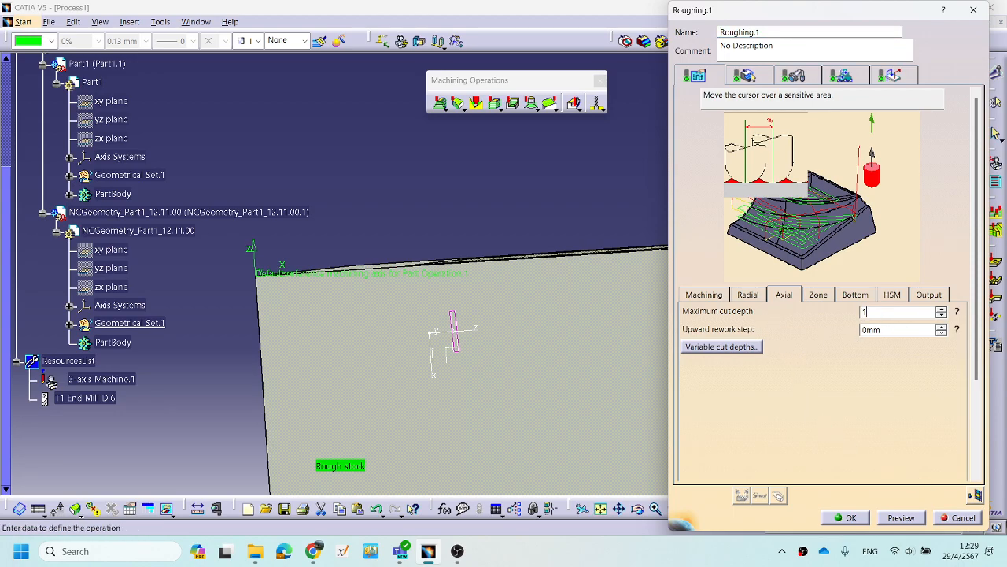
pyautogui.click(976, 495)
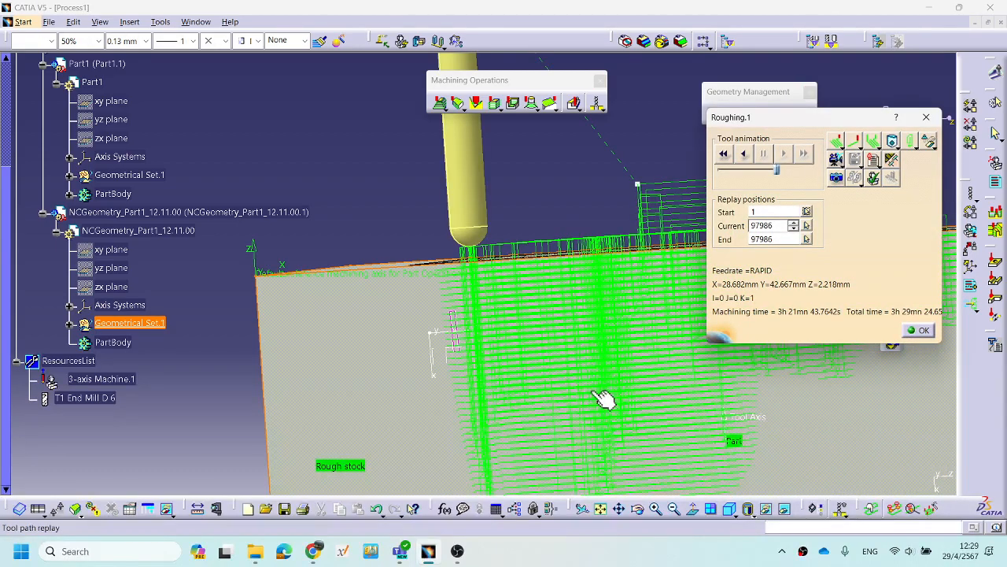
pyautogui.click(924, 332)
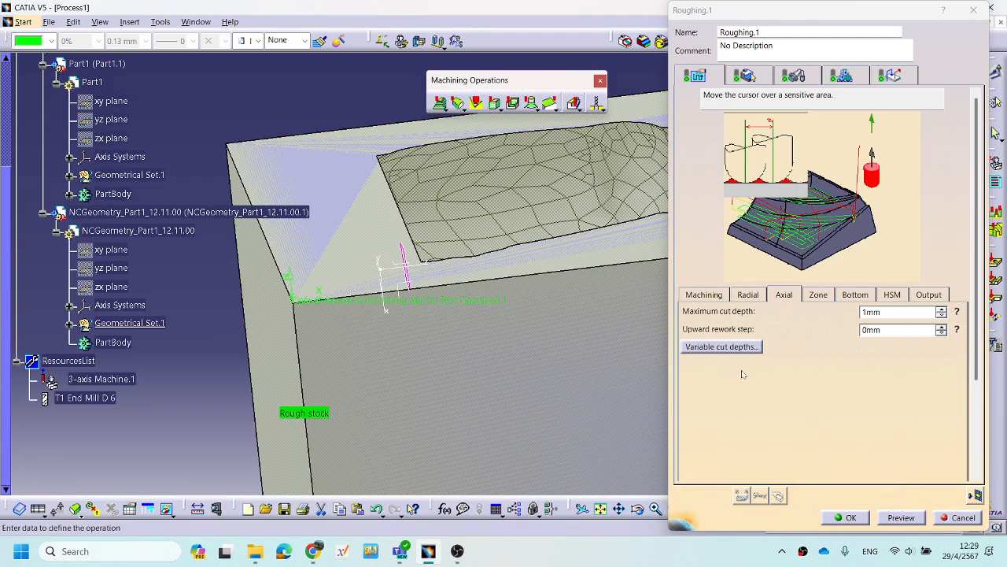
# Review the available tool path styles for the roughing operation and keep Helical.
pyautogui.click(700, 296)
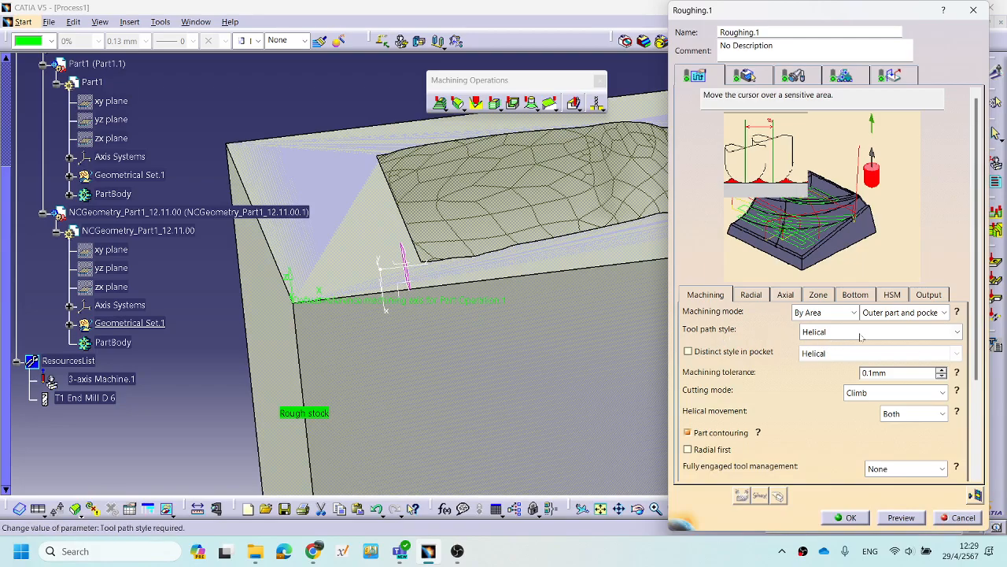
pyautogui.click(956, 333)
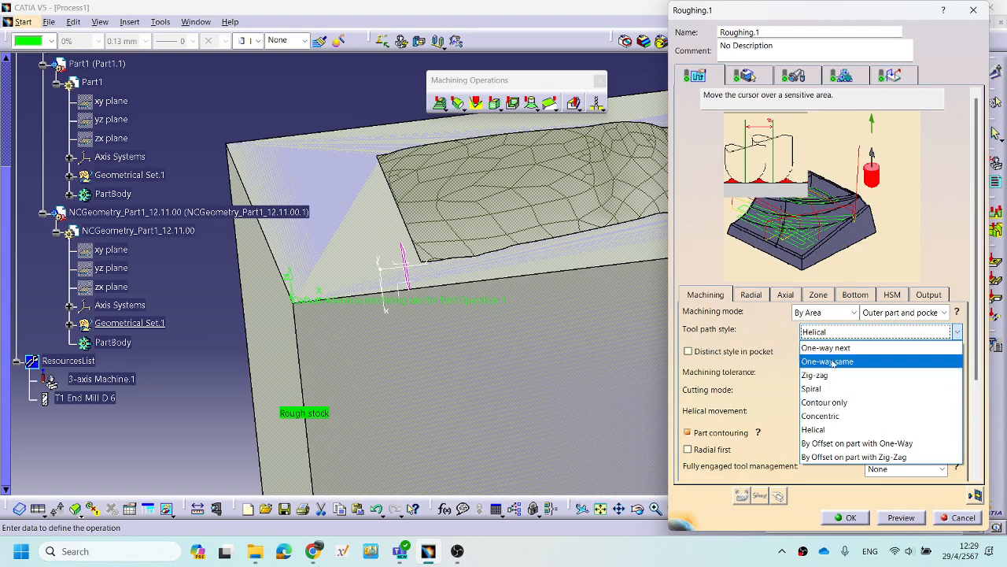
pyautogui.click(769, 333)
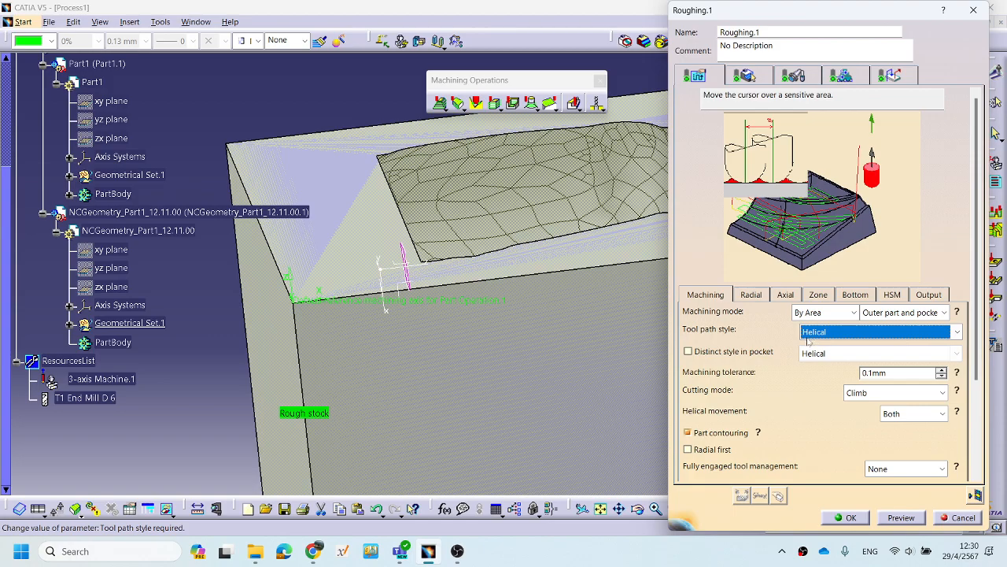
# Replay the roughing tool path and run the video simulation of material removal on the stock block.
pyautogui.click(976, 495)
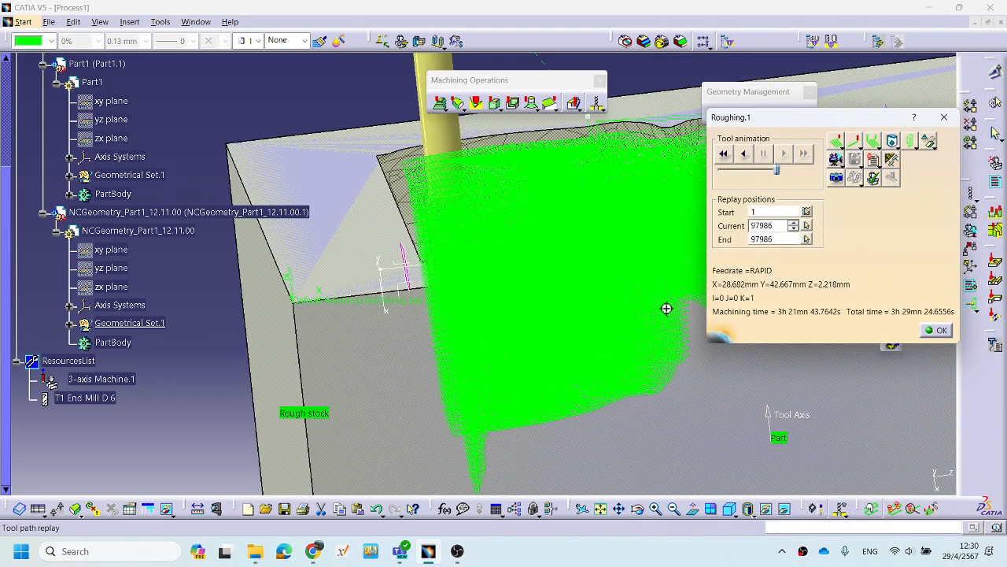
pyautogui.moveTo(675, 315); pyautogui.dragTo(825, 341, button='middle')
pyautogui.click(837, 159)
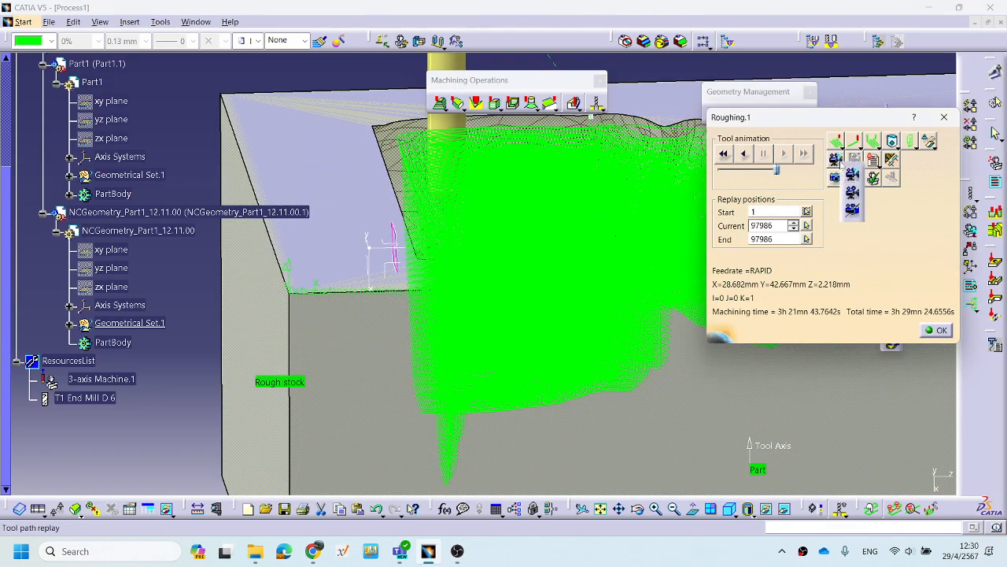
pyautogui.click(835, 159)
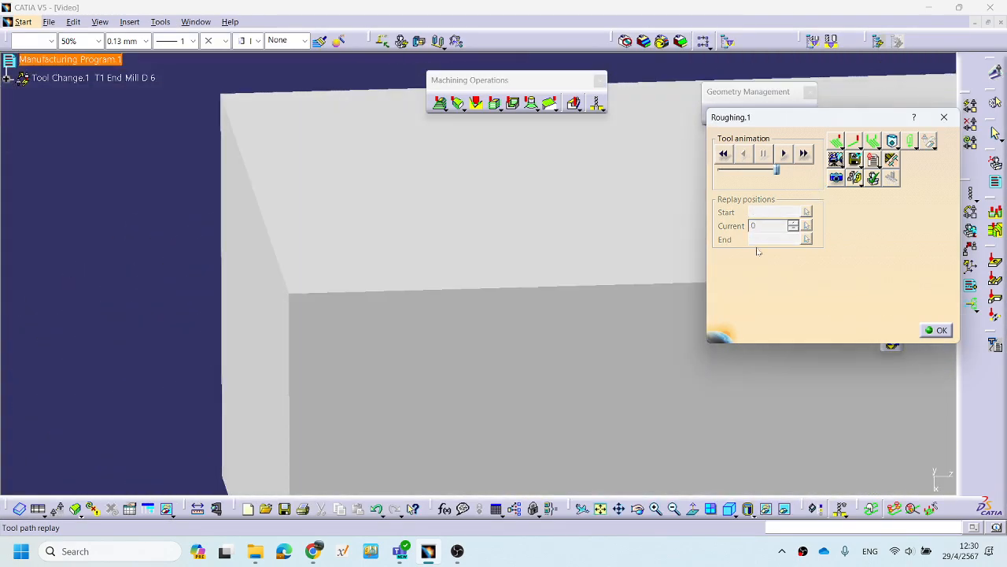
pyautogui.moveTo(402, 273); pyautogui.dragTo(568, 215, button='middle')
pyautogui.click(784, 153)
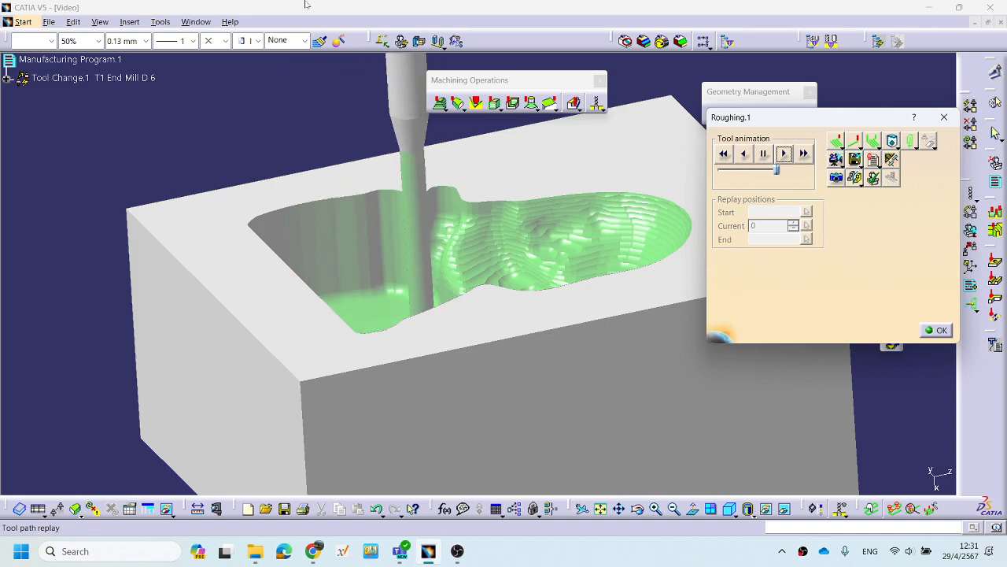
# Inspect the simulated face cavity from several angles, examining the stepped surfaces and the cavity walls.
pyautogui.moveTo(441, 275); pyautogui.dragTo(537, 424, button='middle')
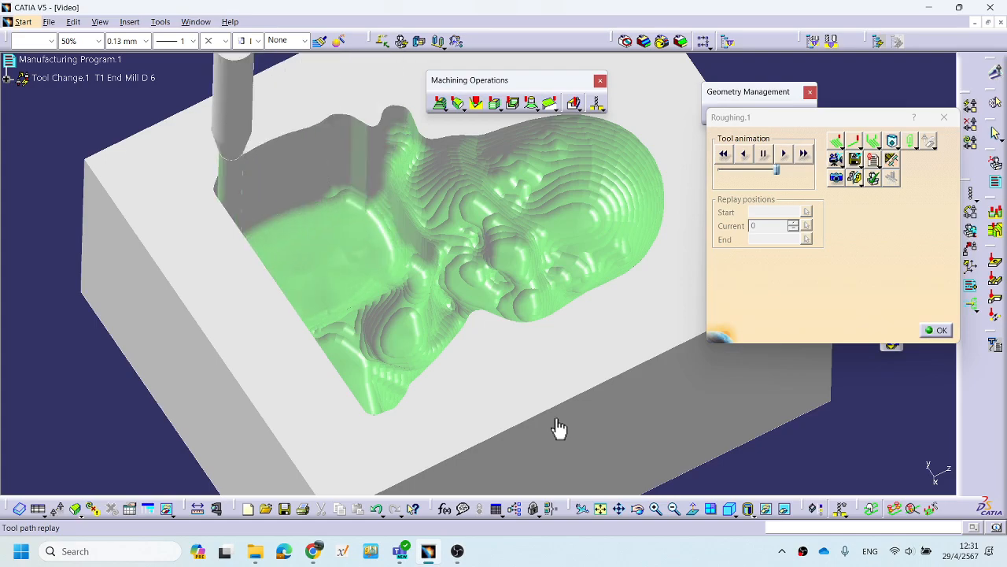
pyautogui.moveTo(535, 412); pyautogui.dragTo(510, 384, button='middle')
pyautogui.moveTo(441, 324); pyautogui.dragTo(490, 387, button='middle')
pyautogui.moveTo(436, 360); pyautogui.dragTo(371, 223, button='middle')
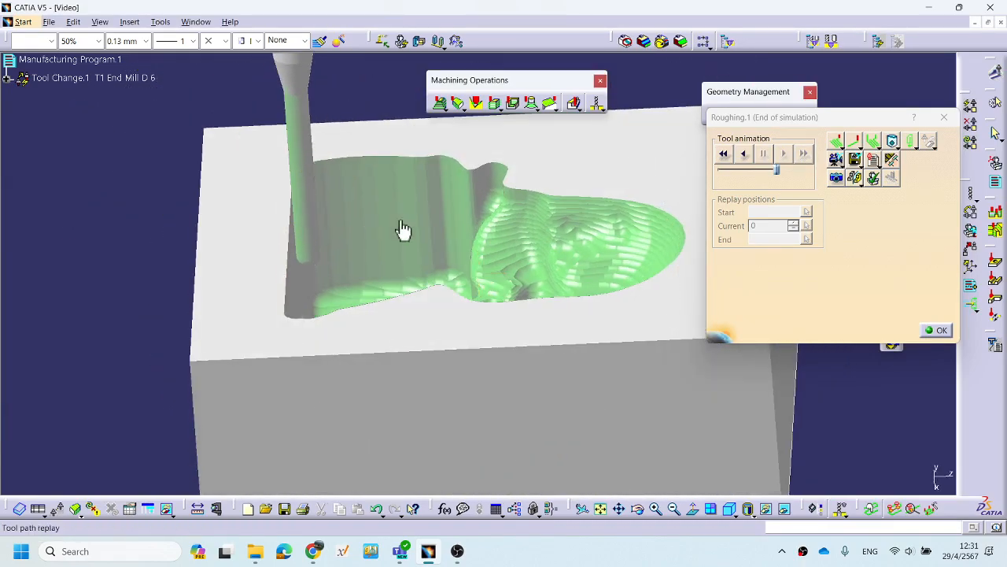
# Close the material removal simulation and accept the roughing operation's settings.
pyautogui.click(930, 331)
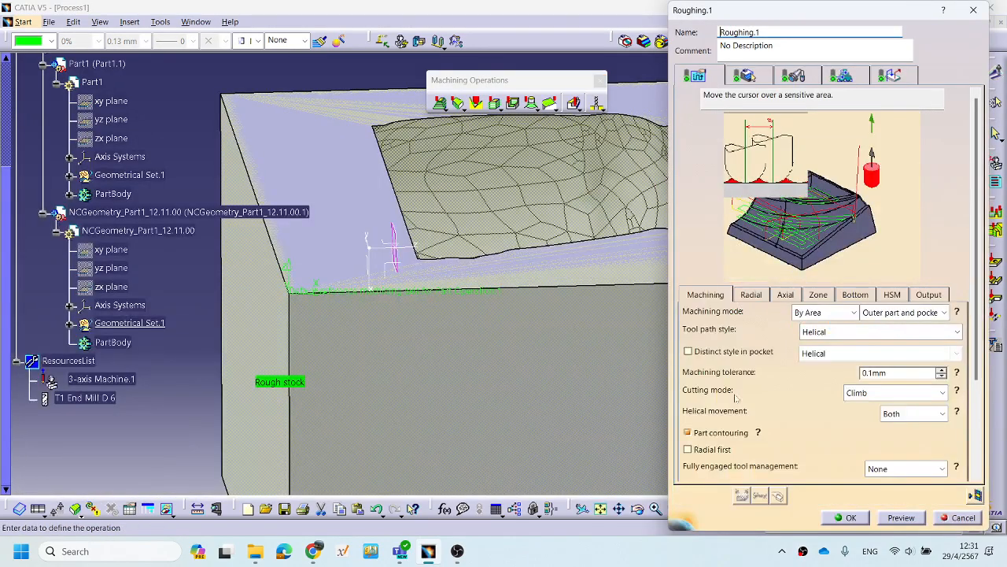
pyautogui.moveTo(464, 270); pyautogui.dragTo(809, 426, button='middle')
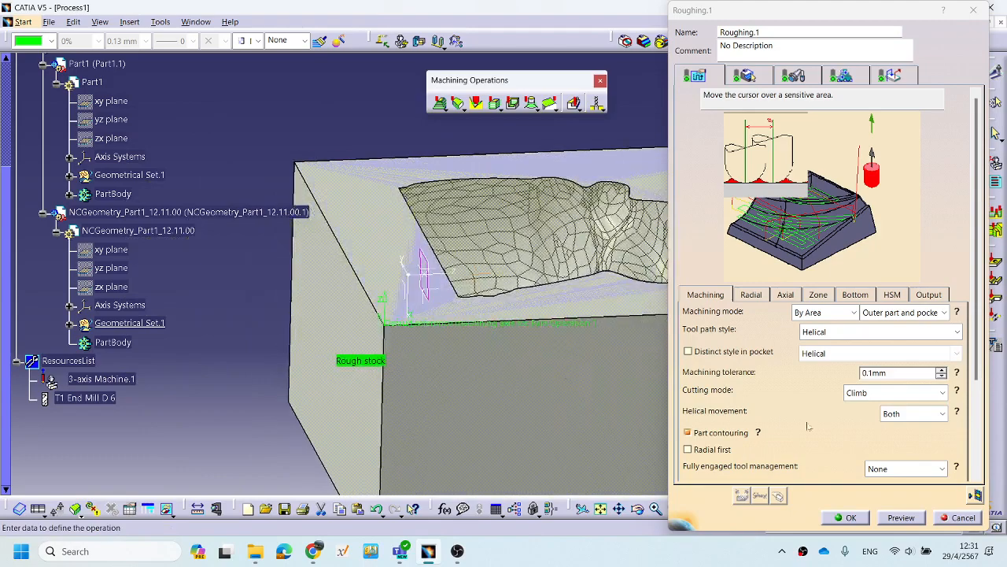
pyautogui.click(841, 518)
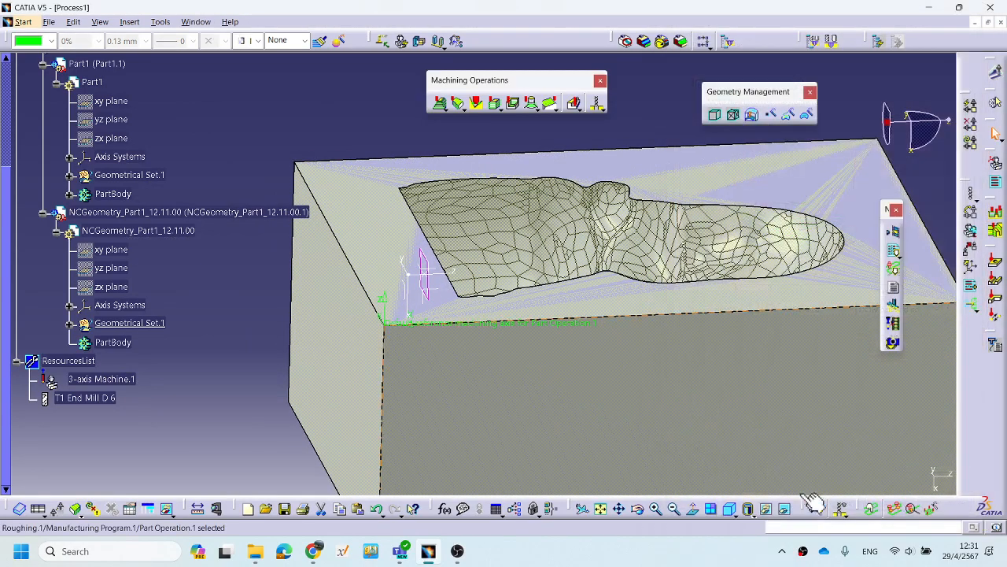
# Expand the manufacturing program in the tree down to the roughing operation and its tool path.
pyautogui.moveTo(354, 236); pyautogui.dragTo(217, 280, button='middle')
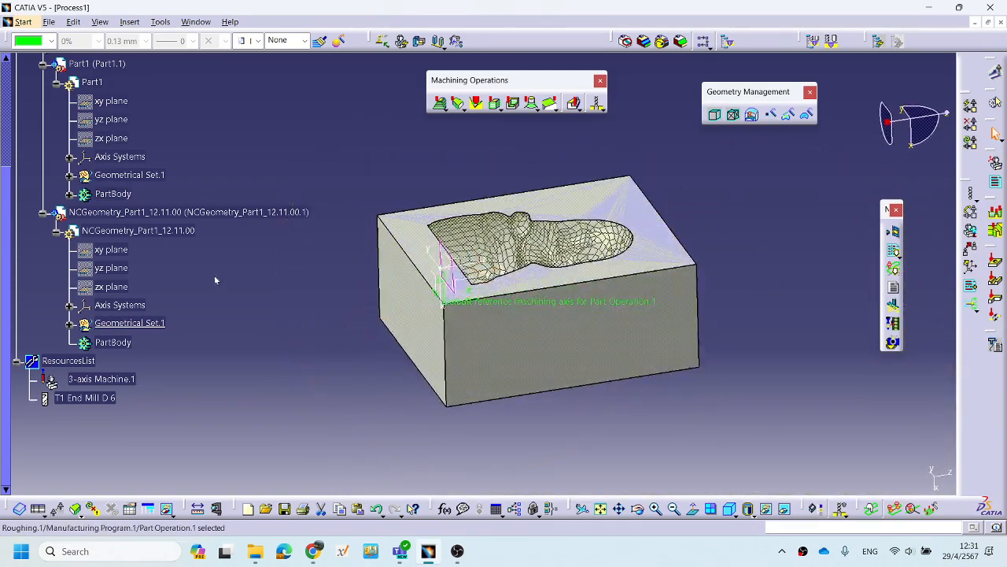
pyautogui.scroll(6, 193, 303)
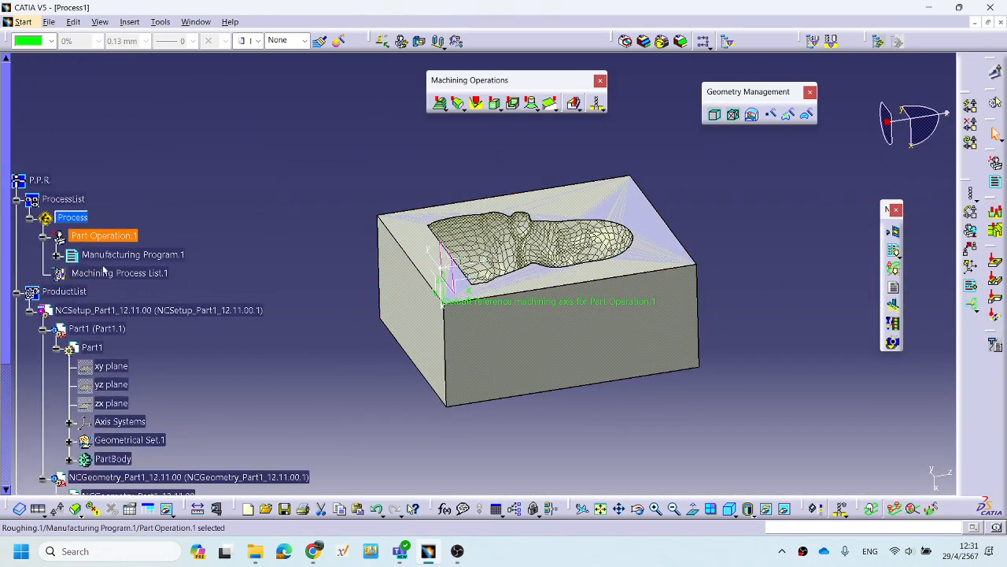
pyautogui.click(57, 255)
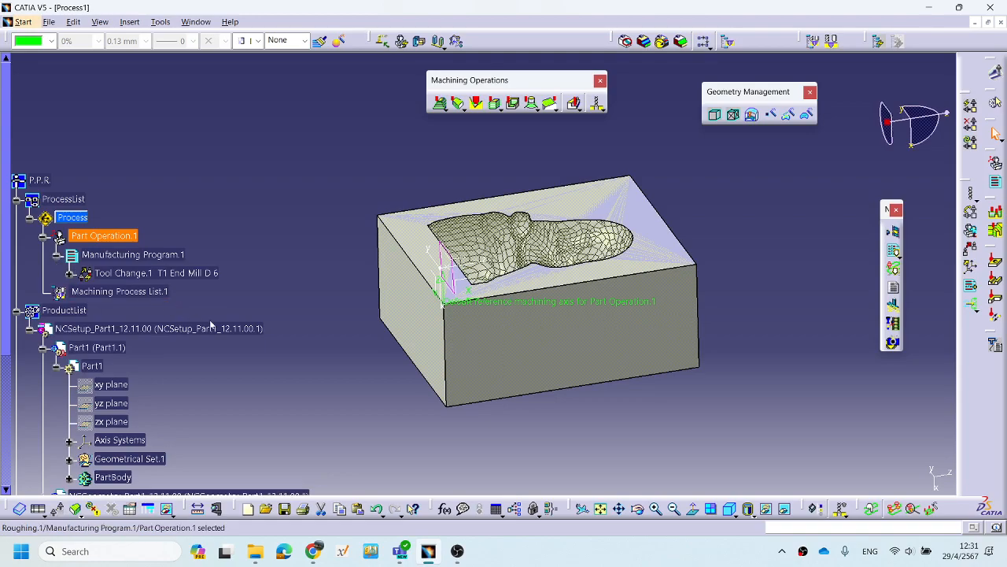
pyautogui.scroll(-5, 236, 323)
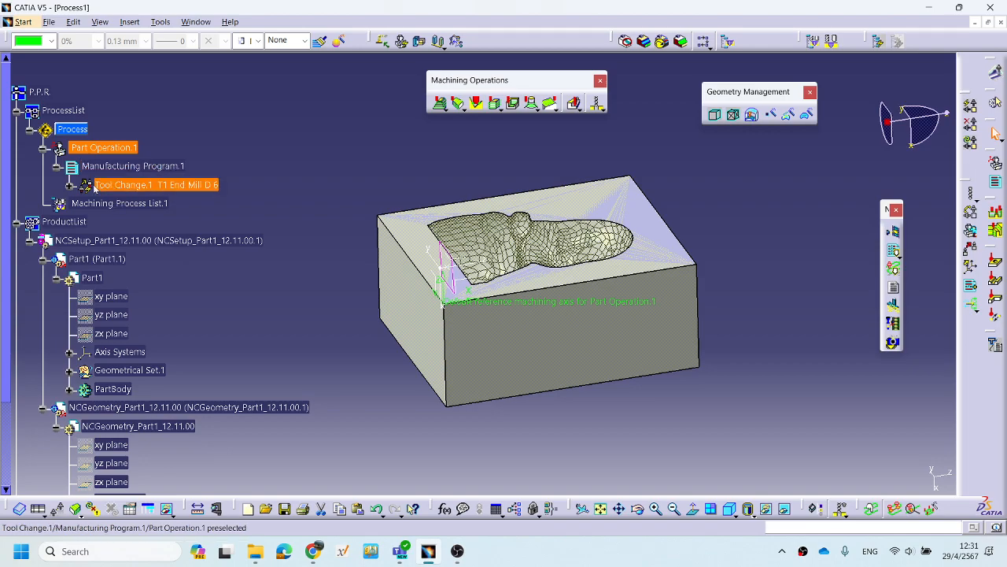
pyautogui.click(71, 186)
pyautogui.click(82, 204)
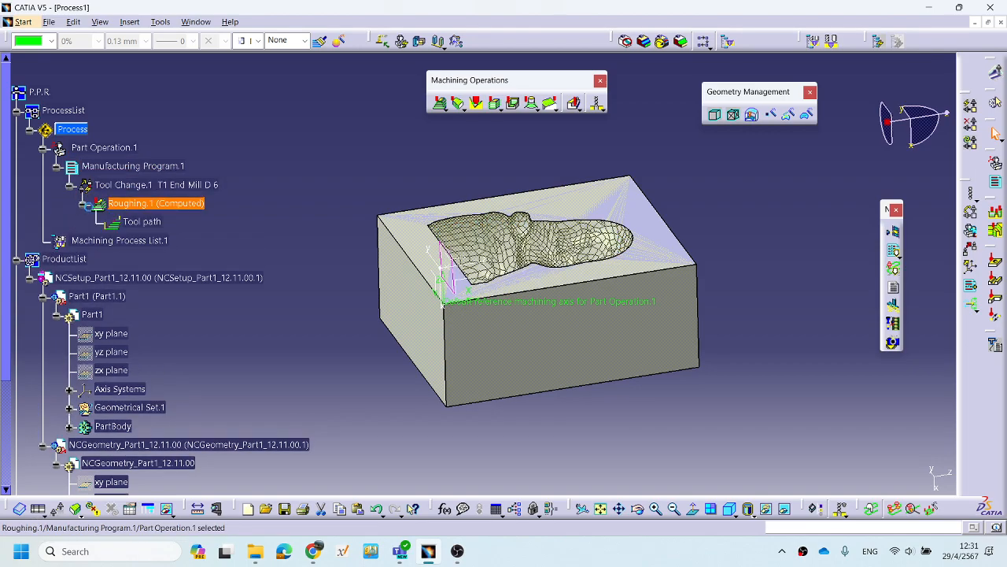
pyautogui.click(260, 236)
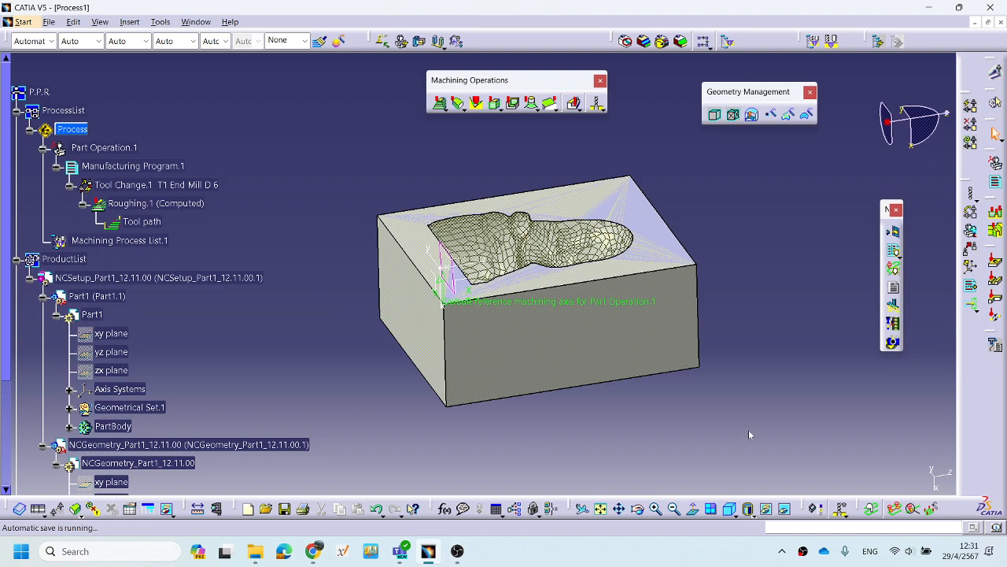
# Hide the Join.1 surface in Geometrical Set.1 of NCGeometry_Part1_12.11.00.
pyautogui.moveTo(607, 387); pyautogui.dragTo(603, 384, button='middle')
pyautogui.moveTo(553, 338); pyautogui.dragTo(580, 364, button='middle')
pyautogui.scroll(-4, 295, 369)
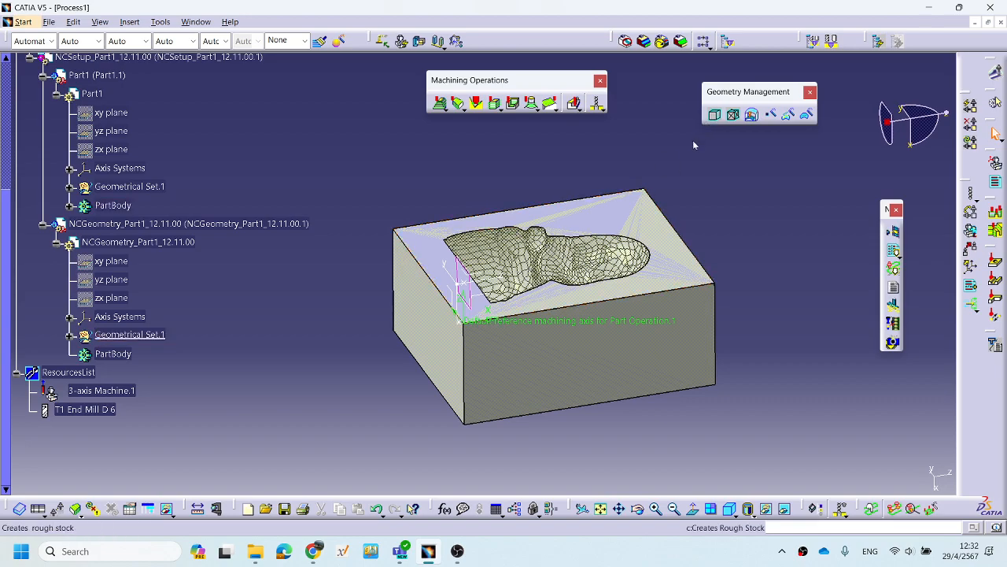
pyautogui.scroll(2, 236, 347)
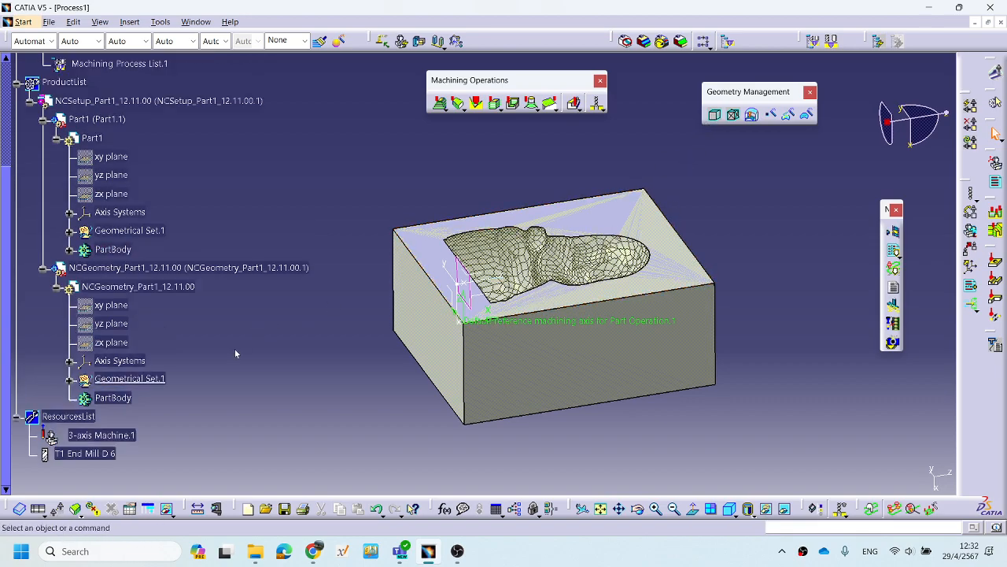
pyautogui.scroll(-1, 254, 344)
pyautogui.click(70, 379)
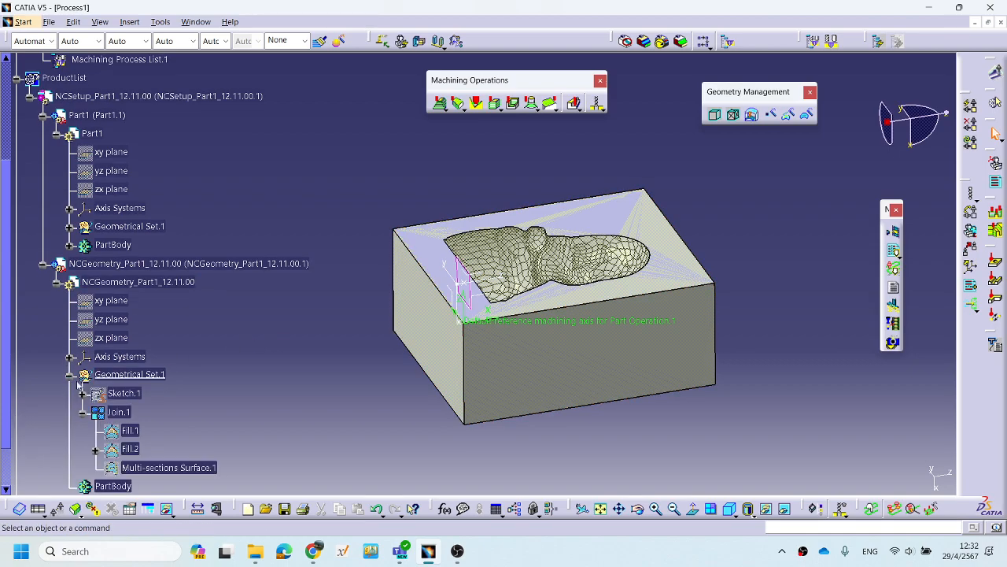
pyautogui.rightClick(122, 411)
pyautogui.click(157, 241)
pyautogui.moveTo(579, 304)
pyautogui.mouseDown(button='middle')
pyautogui.moveTo(572, 324)
pyautogui.moveTo(590, 288)
pyautogui.mouseUp(button='middle')
pyautogui.moveTo(612, 321); pyautogui.dragTo(359, 303, button='middle')
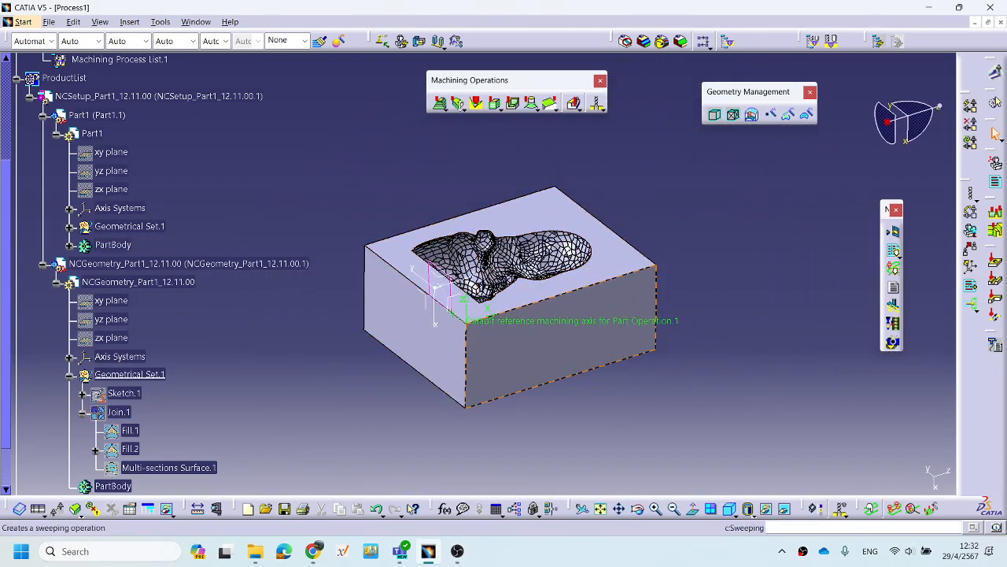
# Insert a Sweeping operation after Roughing.1 in the manufacturing program.
pyautogui.click(458, 104)
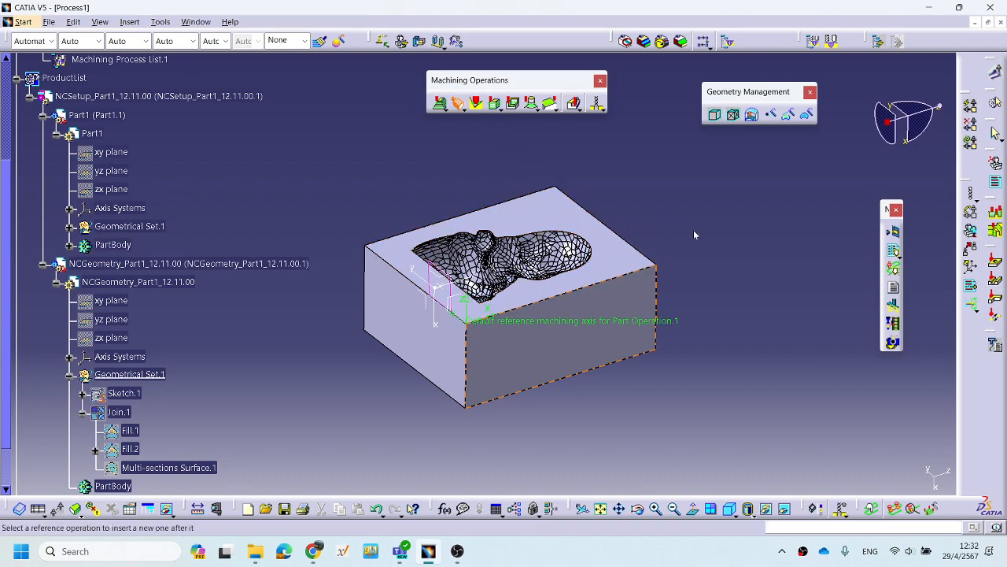
pyautogui.moveTo(694, 233); pyautogui.dragTo(663, 252, button='middle')
pyautogui.scroll(3, 269, 198)
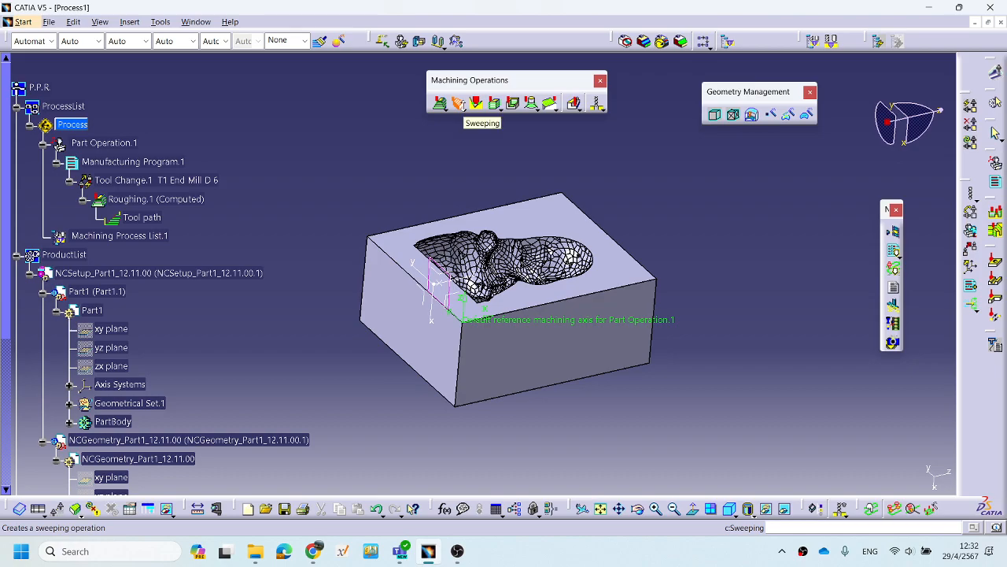
pyautogui.doubleClick(125, 200)
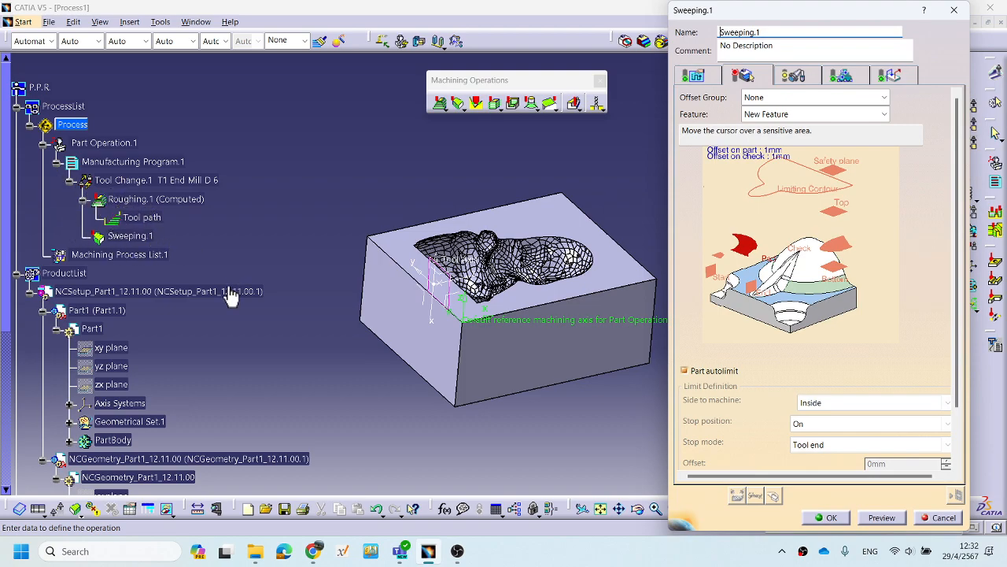
# Assign the cavity block's PartBody as the part geometry of the sweeping operation.
pyautogui.click(762, 251)
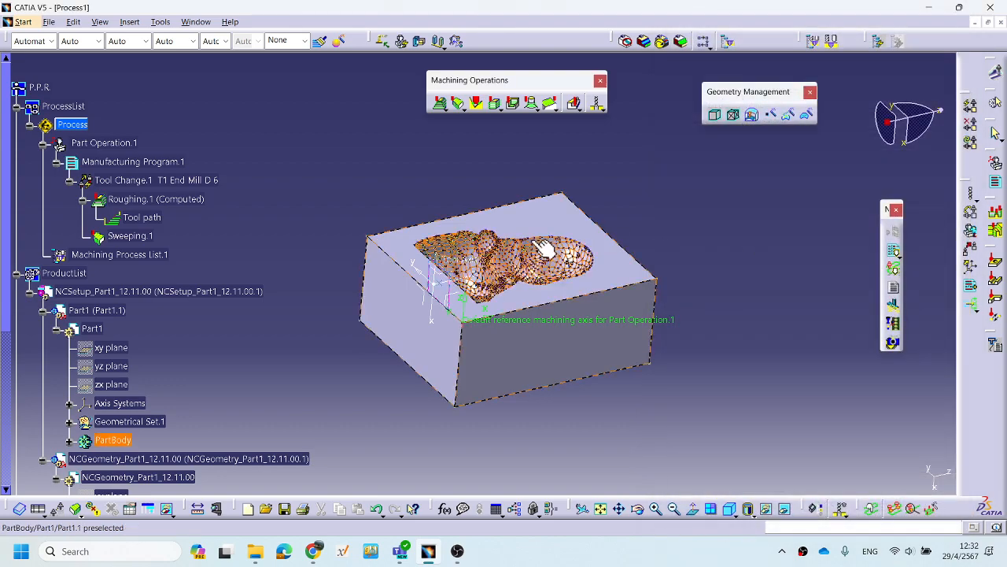
pyautogui.click(562, 239)
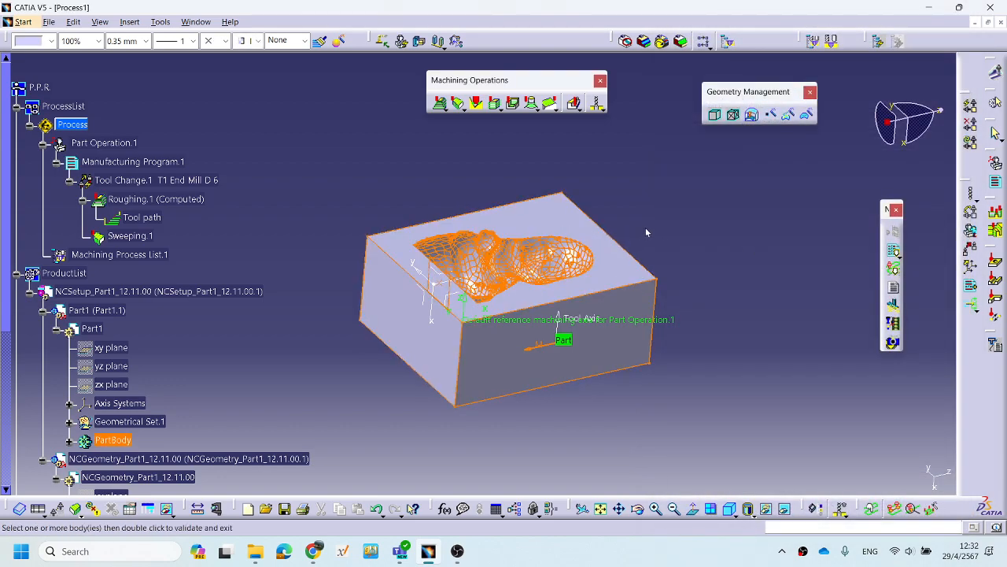
pyautogui.moveTo(392, 262); pyautogui.dragTo(475, 296, button='middle')
# Define a new tool for the sweeping operation named T1 End Mill D 3 with a nominal diameter of 3 mm.
pyautogui.click(787, 74)
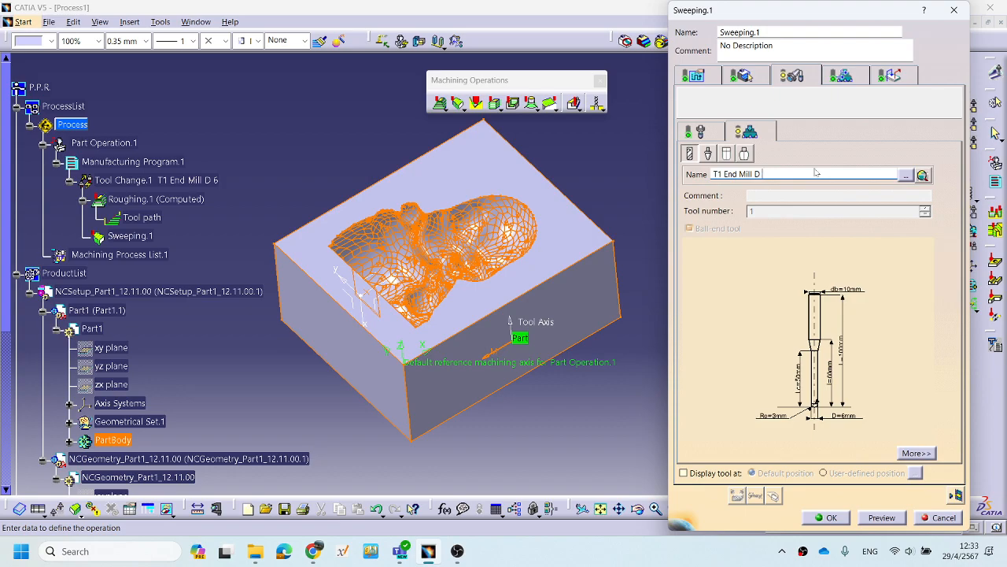
pyautogui.write('3')
pyautogui.press('Return')
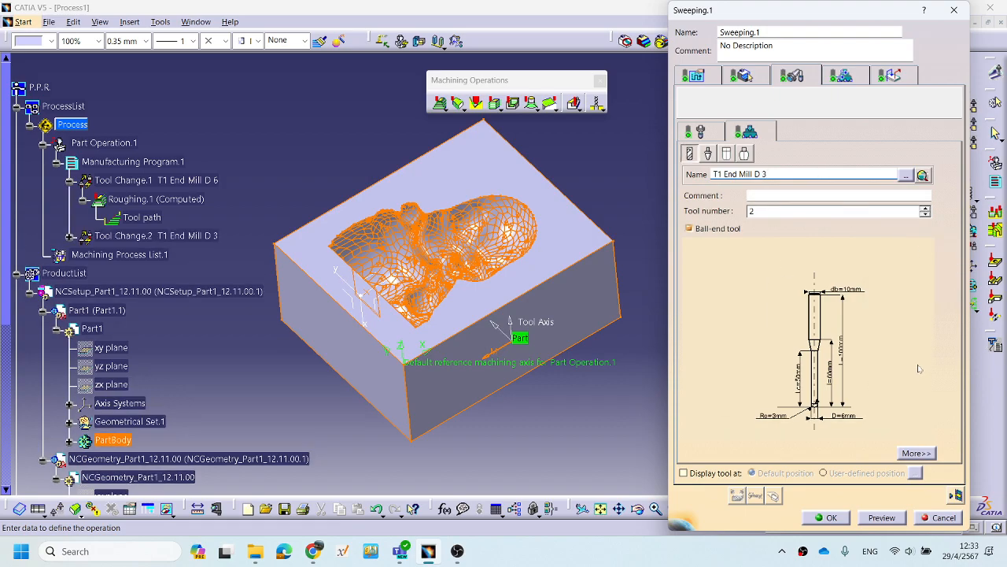
pyautogui.doubleClick(850, 417)
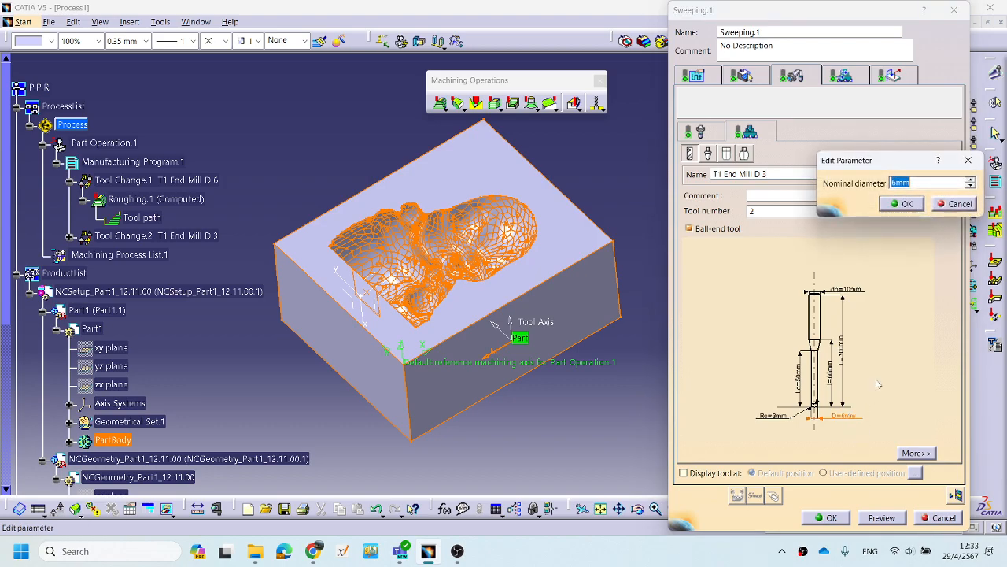
pyautogui.write('3')
pyautogui.press('Return')
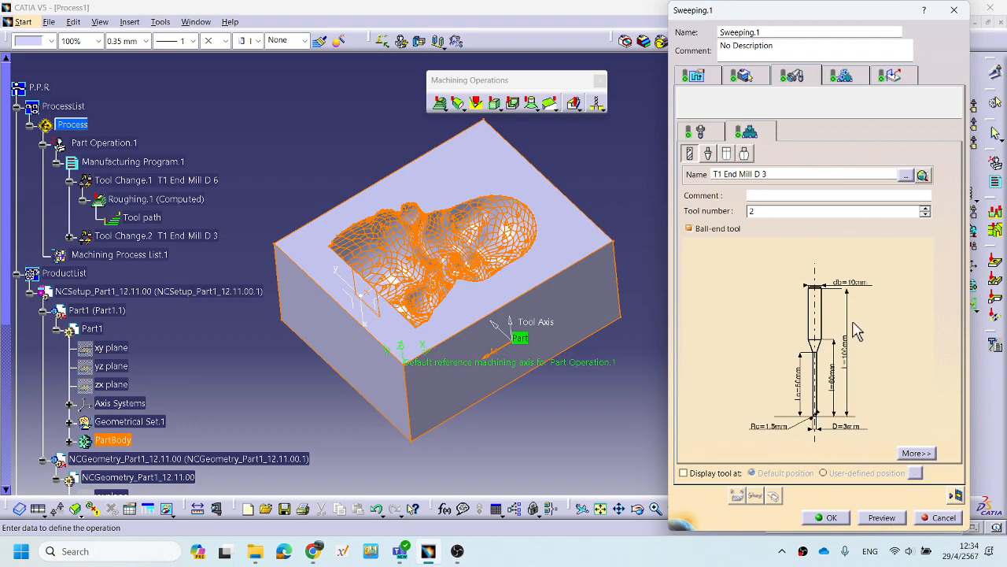
# Set the sweeping tool's body diameter to 5 mm.
pyautogui.doubleClick(862, 282)
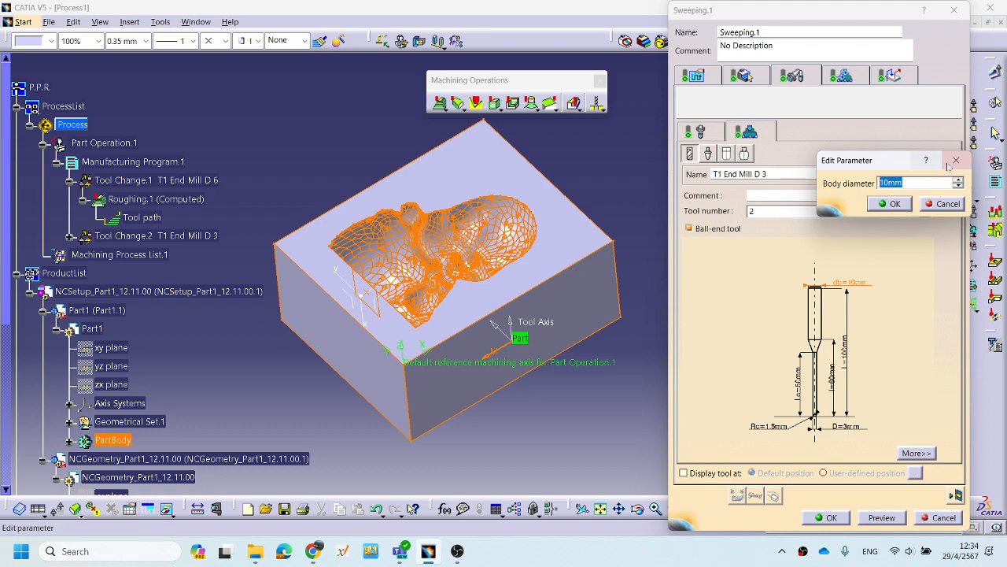
pyautogui.write('3')
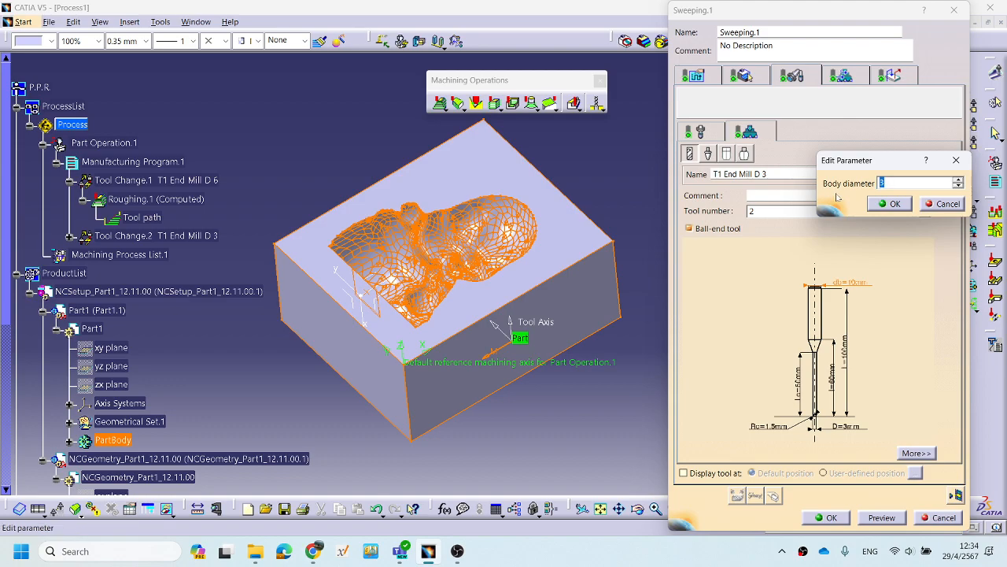
pyautogui.click(895, 204)
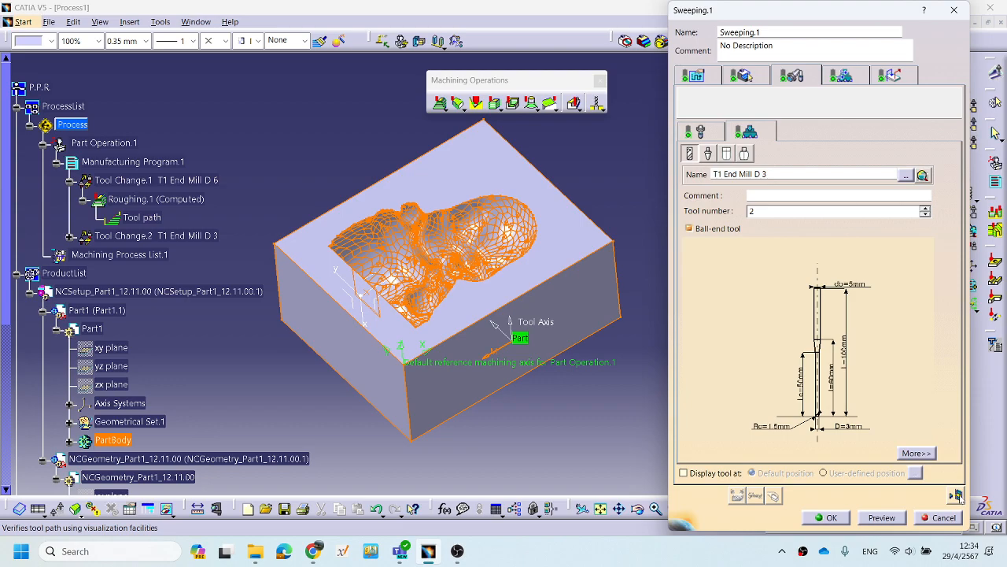
# Keep the sweeping operation's radial stepover Constant and set the maximum distance between passes to 1 mm.
pyautogui.click(709, 79)
pyautogui.click(761, 77)
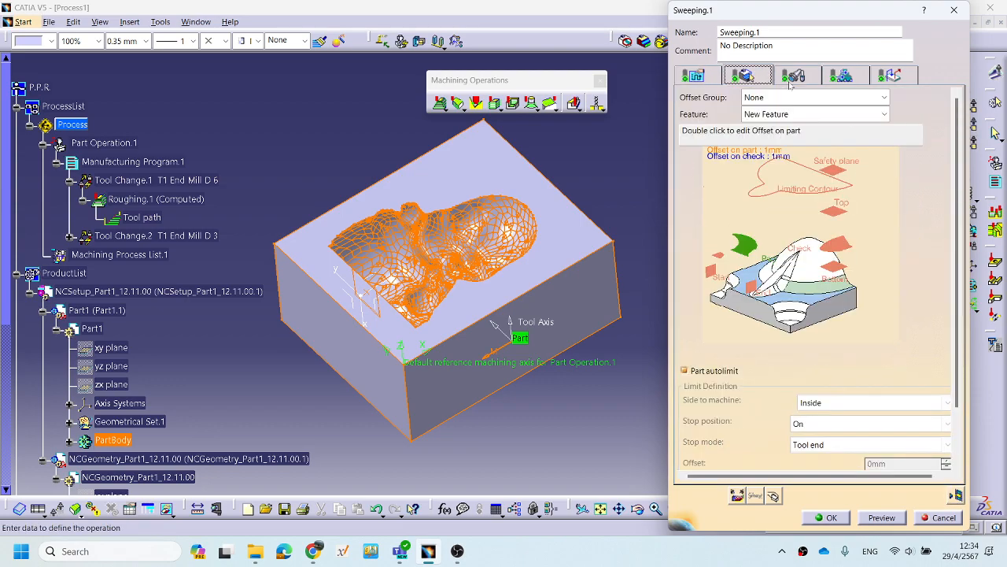
pyautogui.click(694, 75)
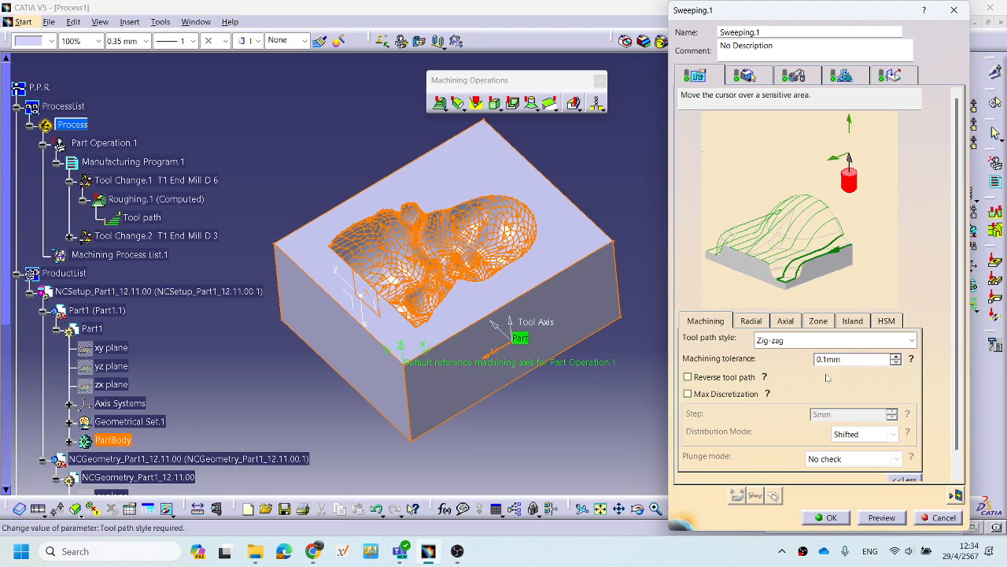
pyautogui.click(749, 321)
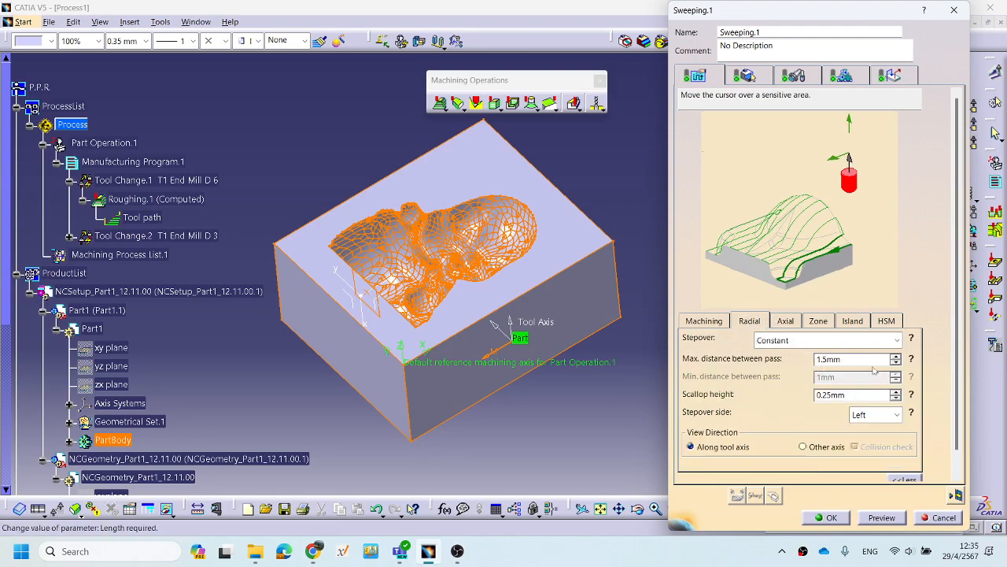
pyautogui.click(899, 343)
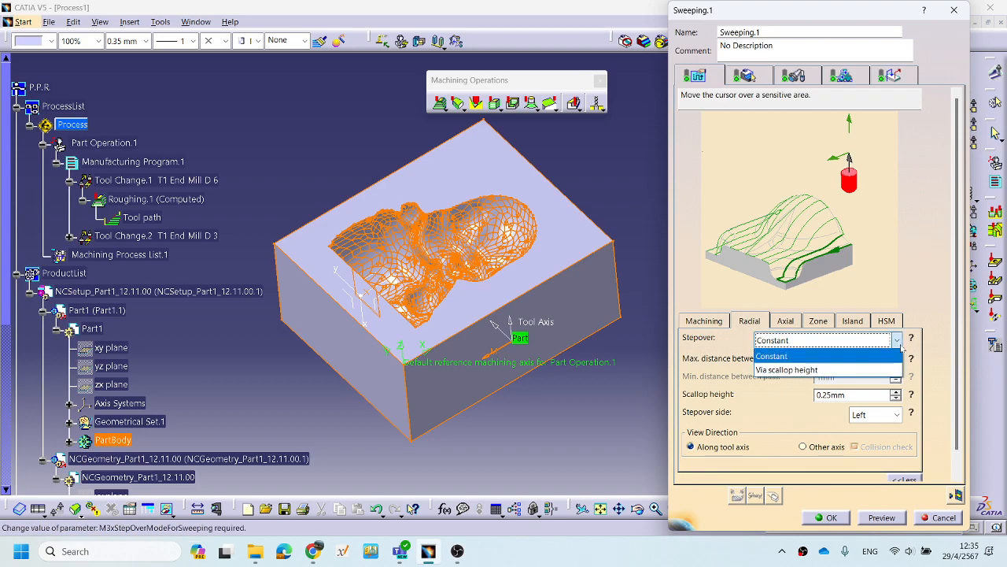
pyautogui.click(846, 355)
pyautogui.press('Tab')
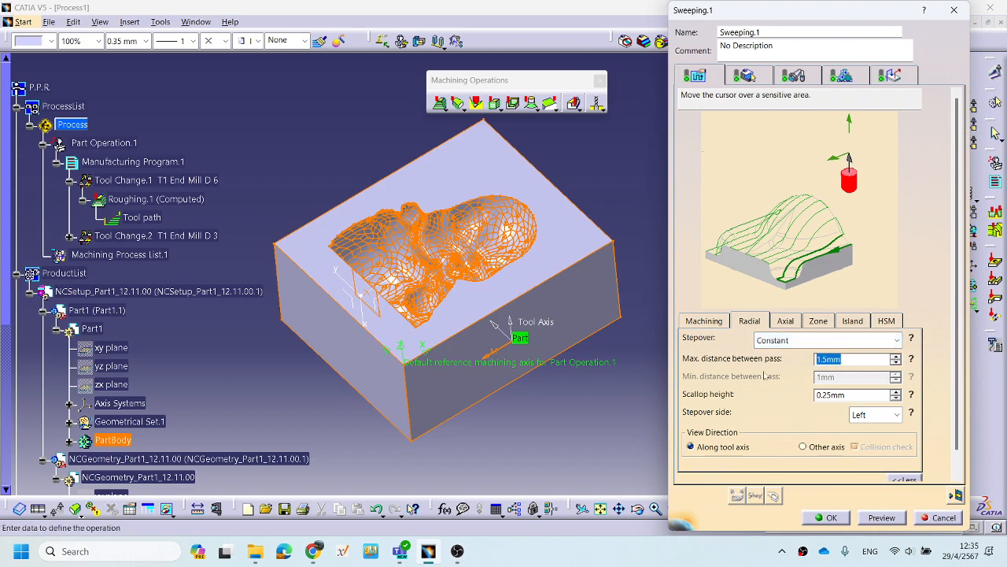
pyautogui.write('1')
# Compute and replay the sweeping tool path, then close the replay.
pyautogui.click(957, 494)
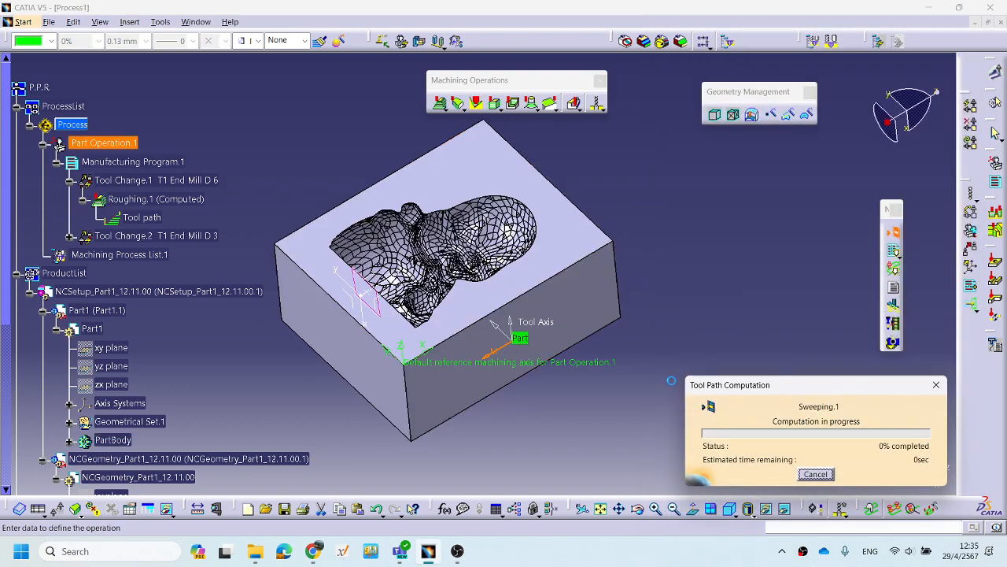
pyautogui.moveTo(547, 297)
pyautogui.mouseDown(button='middle')
pyautogui.moveTo(526, 269)
pyautogui.moveTo(528, 288)
pyautogui.moveTo(551, 293)
pyautogui.mouseUp(button='middle')
pyautogui.click(919, 330)
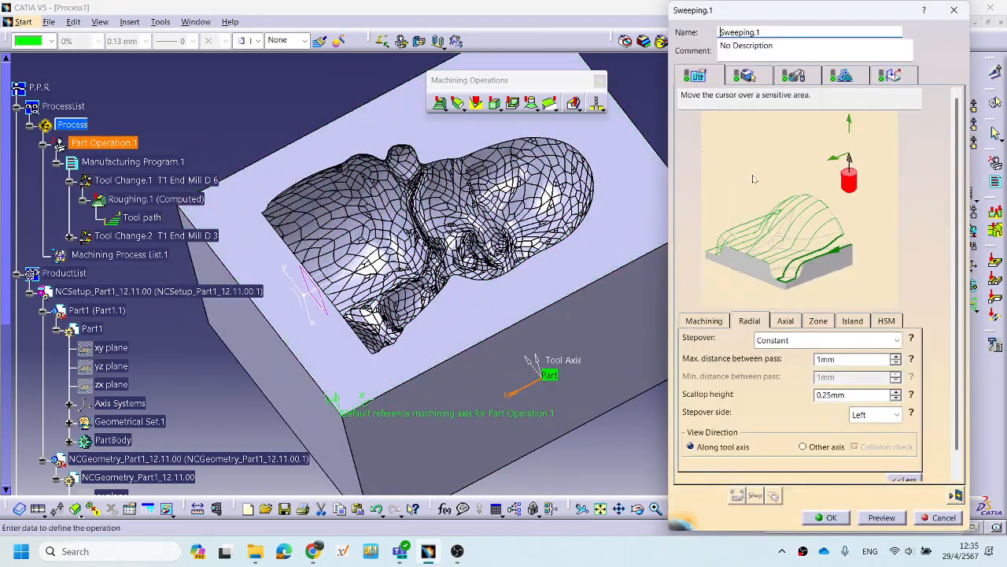
# Set the sweeping operation's offset on part to 0 mm.
pyautogui.click(747, 76)
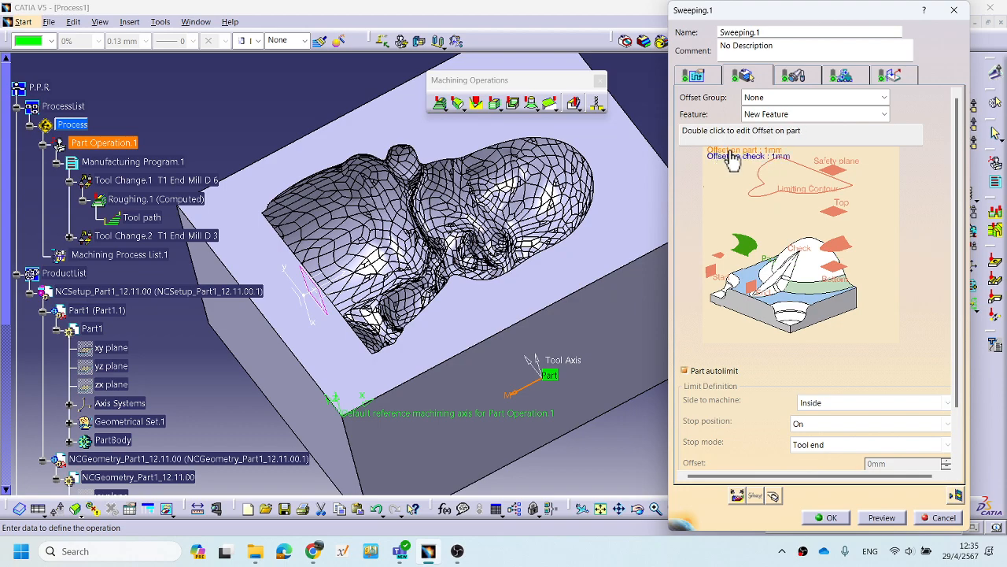
pyautogui.doubleClick(774, 152)
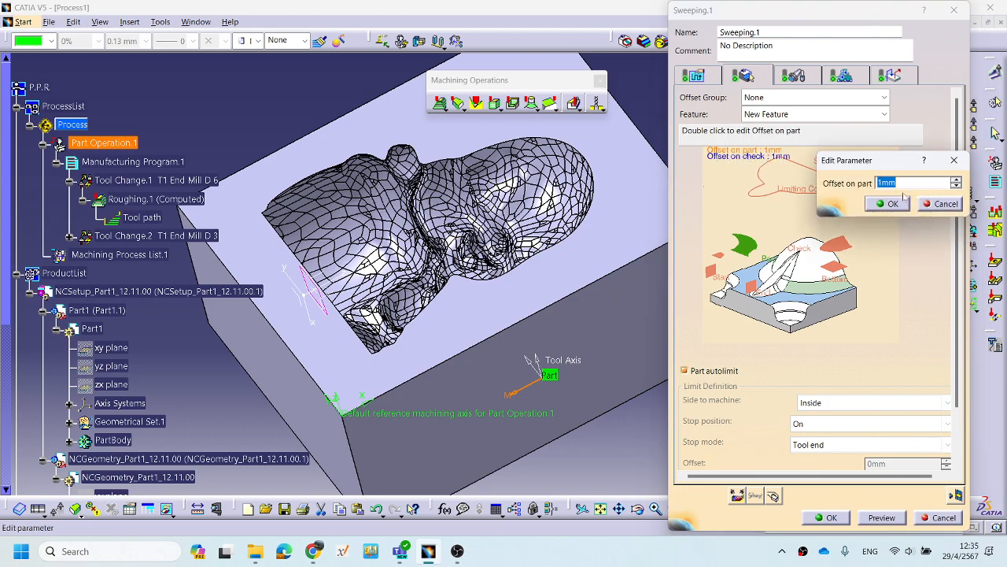
pyautogui.write('0')
pyautogui.click(890, 204)
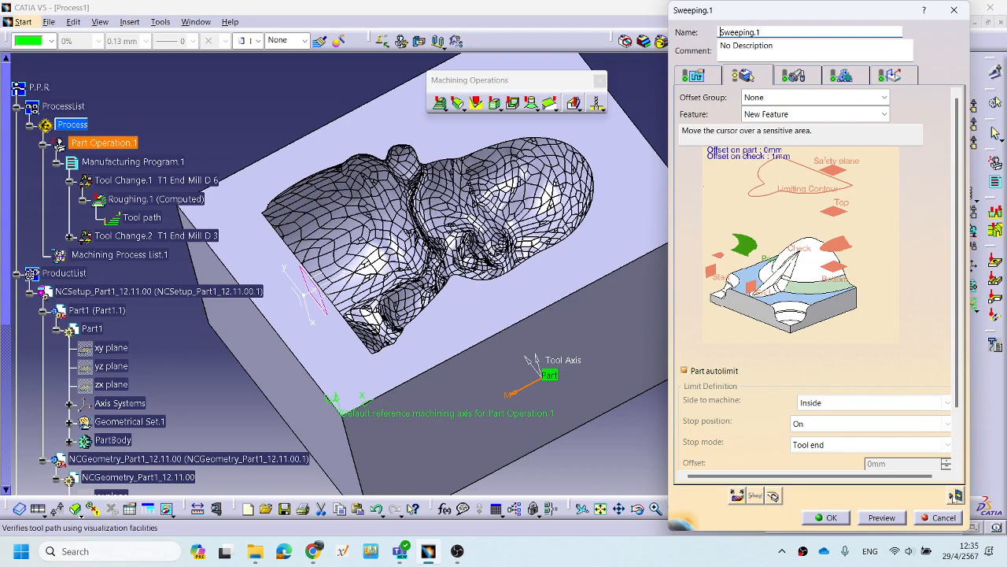
# Recompute the sweeping tool path with the new part offset, inspect its replay over the face cavity, and close it.
pyautogui.click(956, 494)
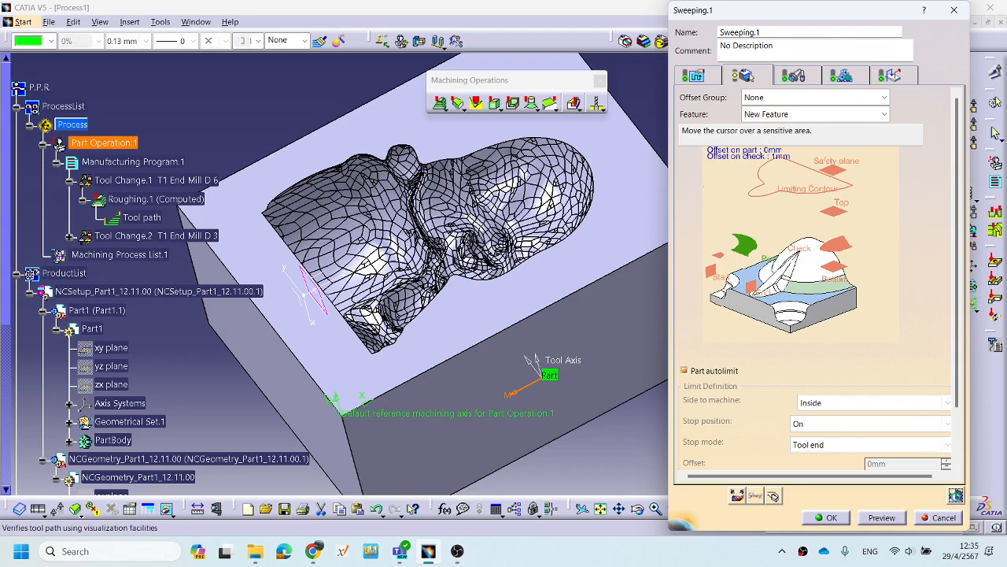
pyautogui.moveTo(521, 367); pyautogui.dragTo(650, 337, button='middle')
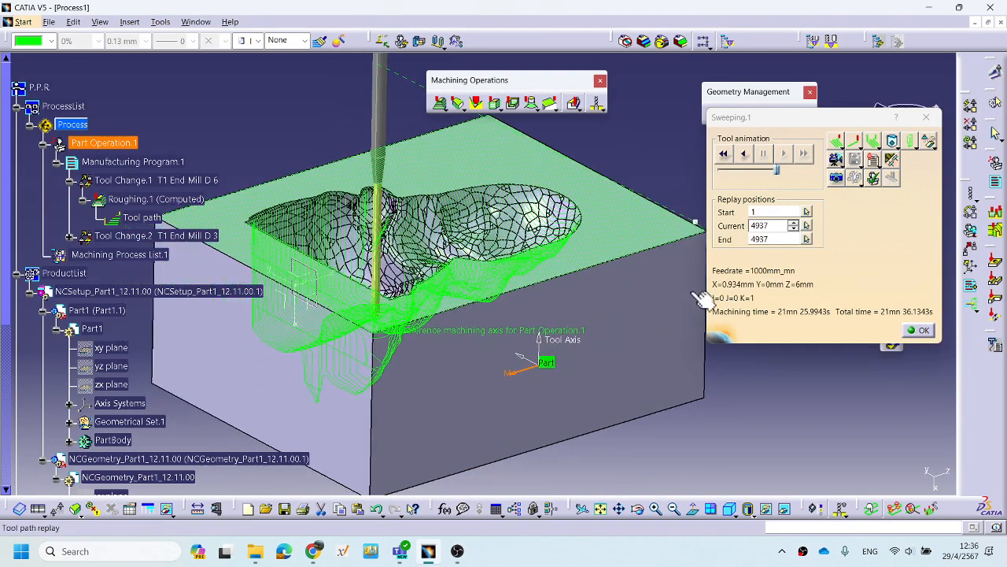
pyautogui.click(920, 332)
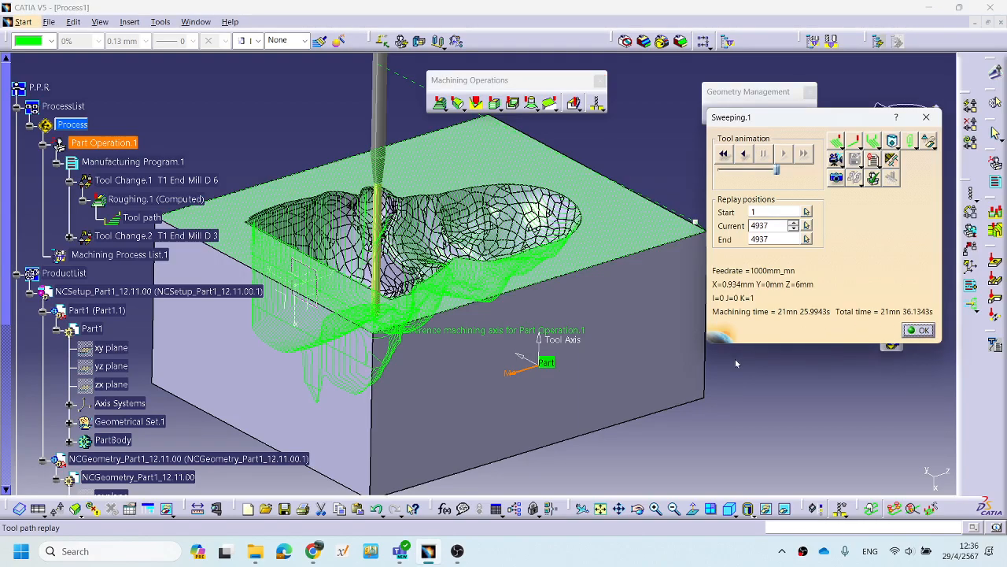
# Examine the replayed sweeping passes around the face cavity and its rim from different angles, then close the replay.
pyautogui.middleClick(615, 269)
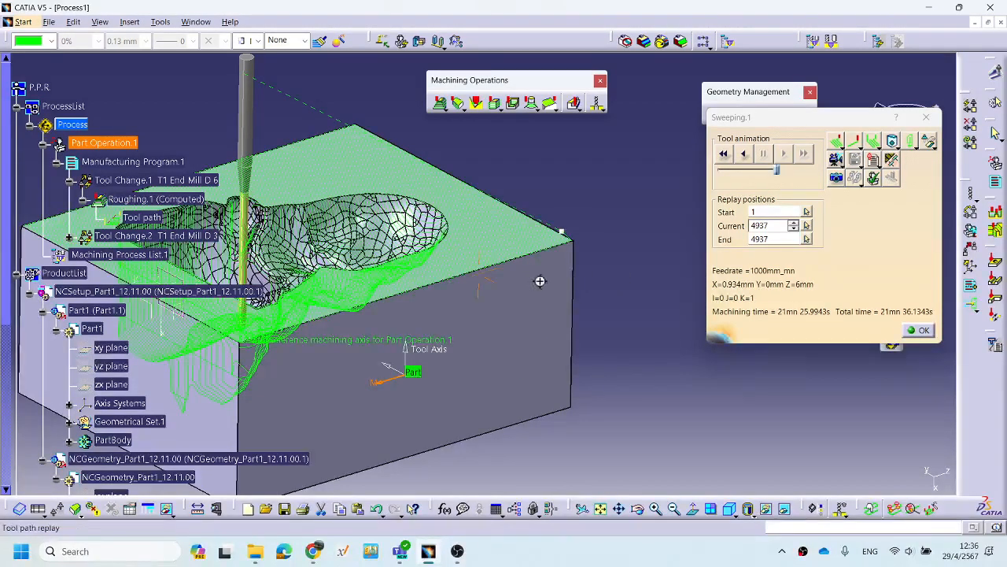
pyautogui.moveTo(537, 281); pyautogui.dragTo(640, 296, button='middle')
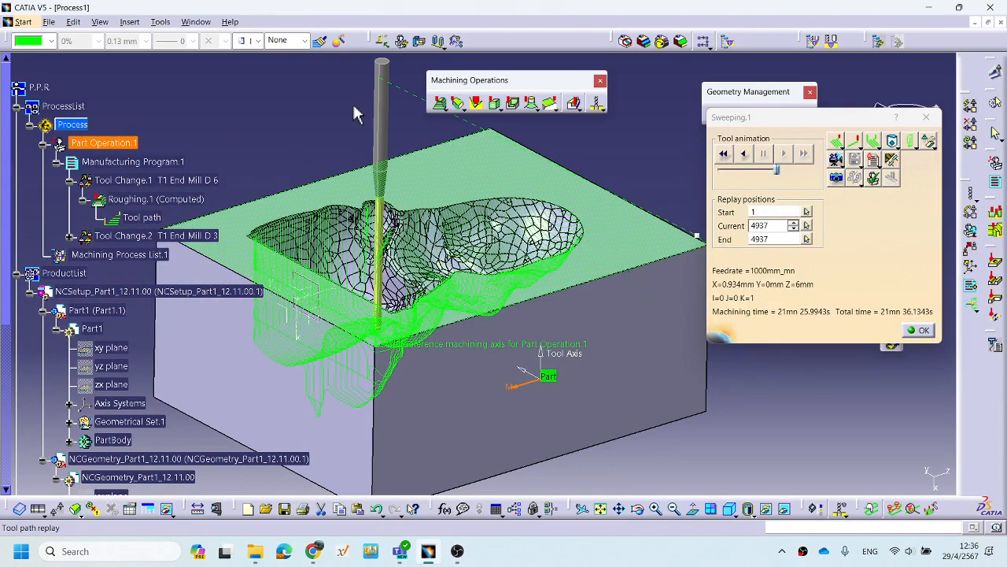
pyautogui.moveTo(508, 250); pyautogui.dragTo(504, 179, button='middle')
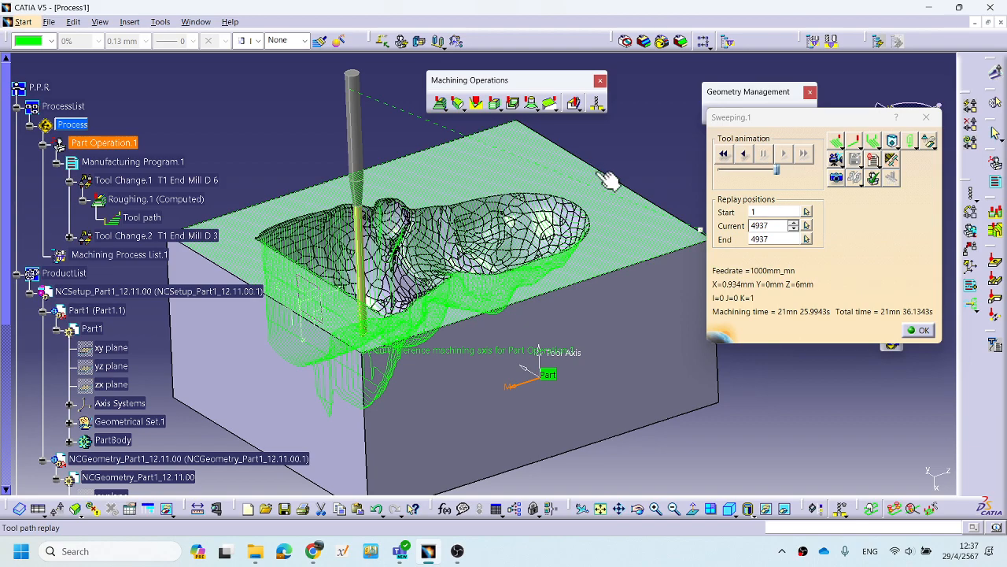
pyautogui.click(923, 329)
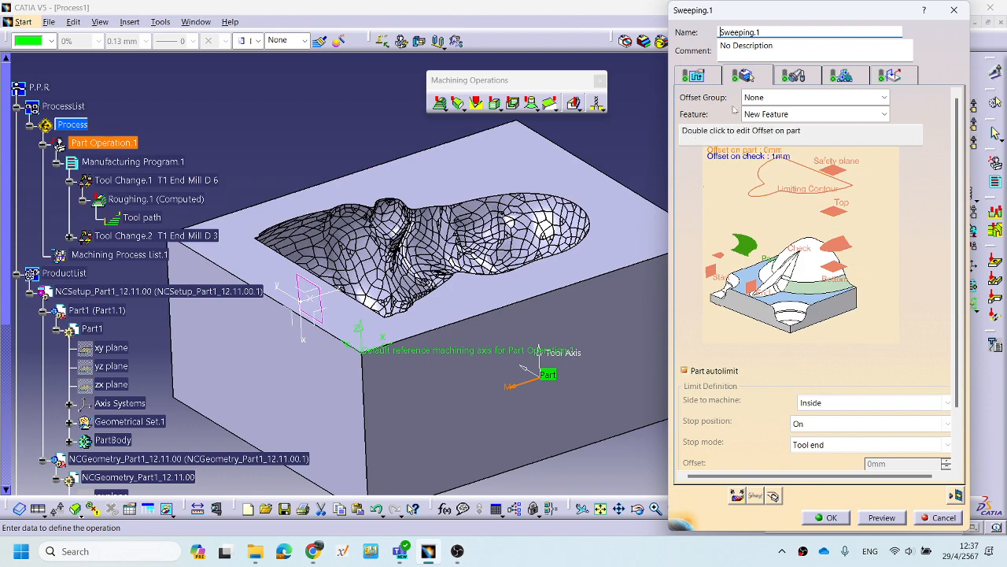
# Assign the block's top face as the sweeping operation's check element, then recompute and replay the tool path.
pyautogui.click(693, 74)
pyautogui.click(744, 75)
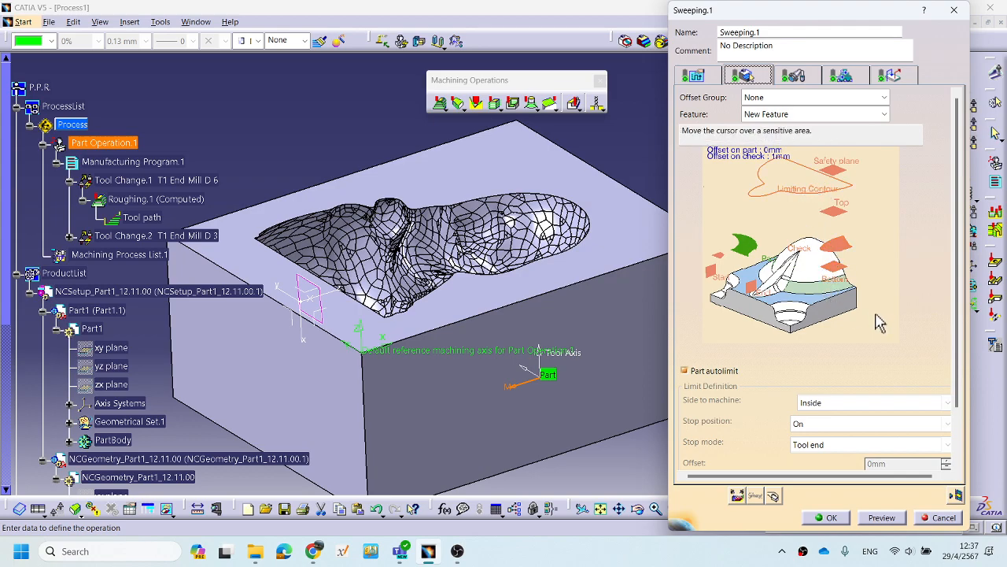
pyautogui.click(809, 258)
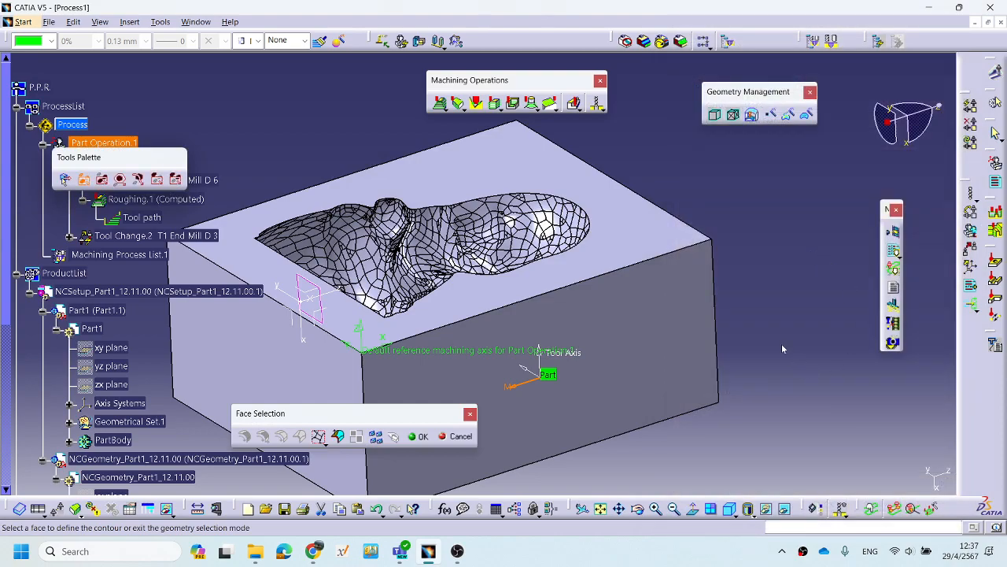
pyautogui.click(649, 247)
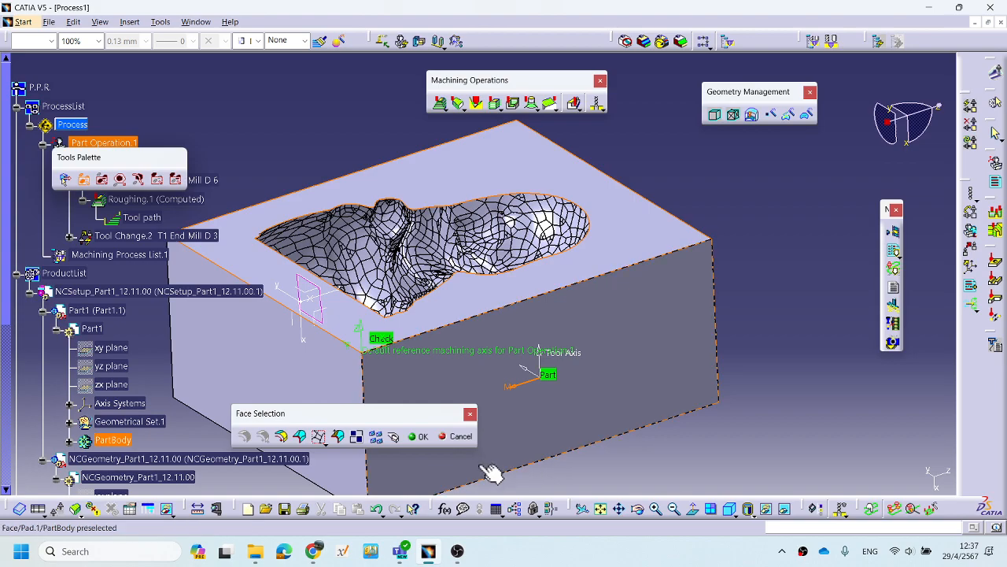
pyautogui.click(421, 437)
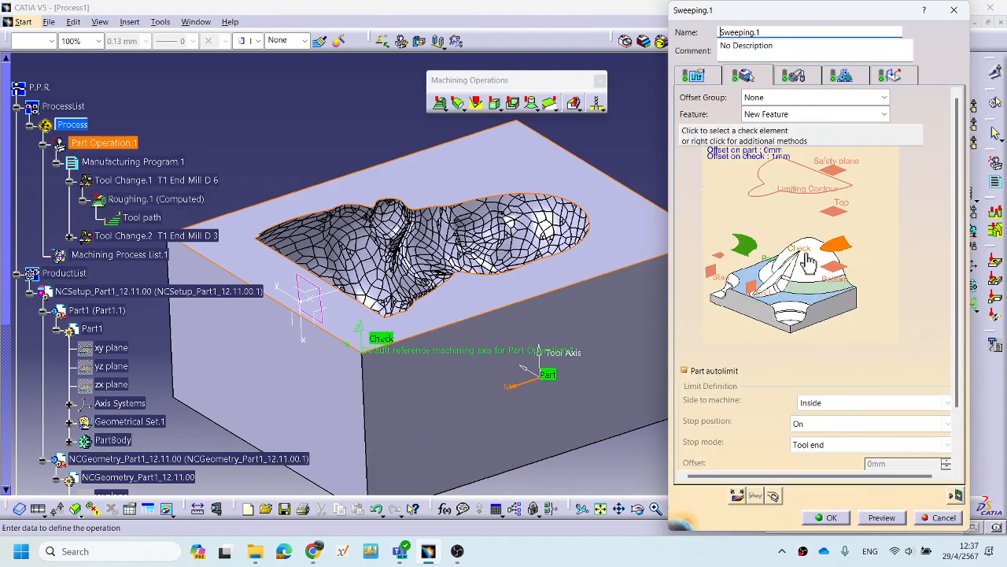
pyautogui.click(882, 517)
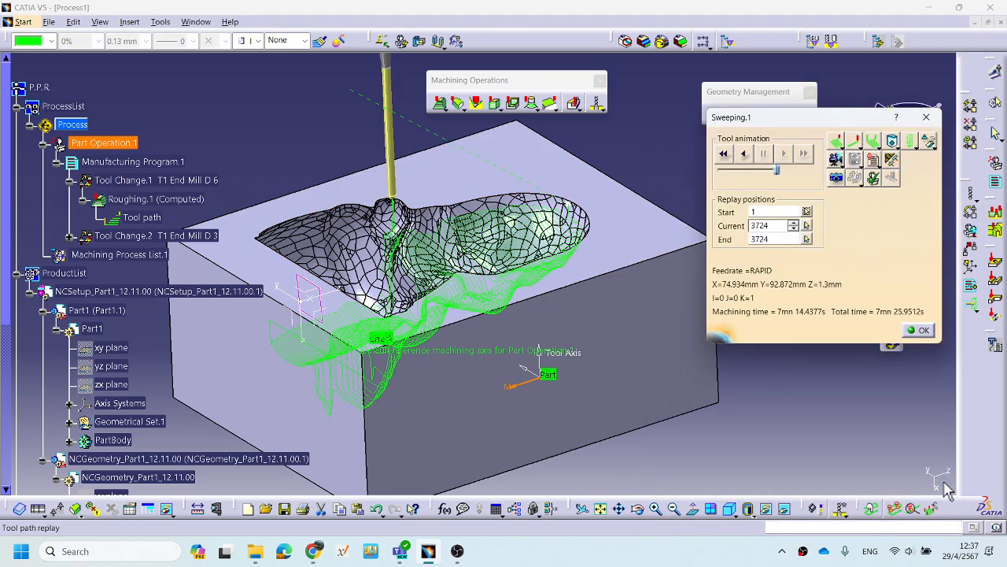
pyautogui.moveTo(519, 426); pyautogui.dragTo(555, 354, button='middle')
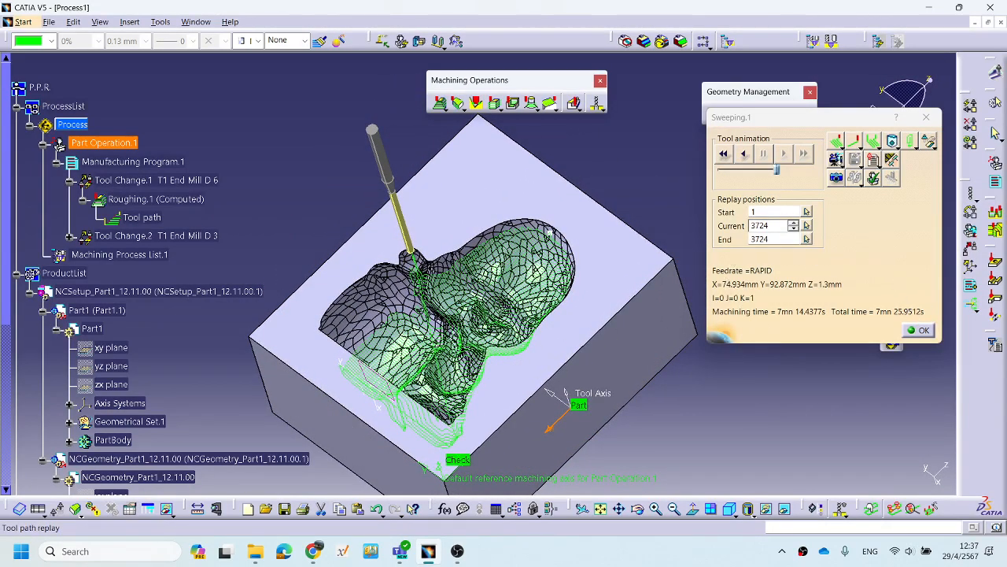
# Run the material removal video of roughing and sweeping on a block stock, speed it up, inspect the machined cavity, and close it.
pyautogui.click(837, 161)
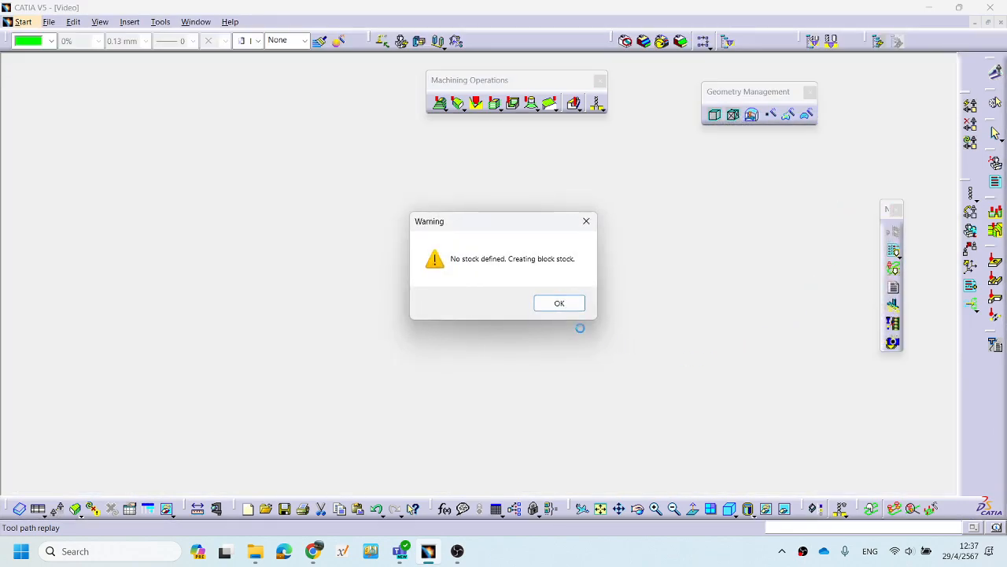
pyautogui.click(560, 303)
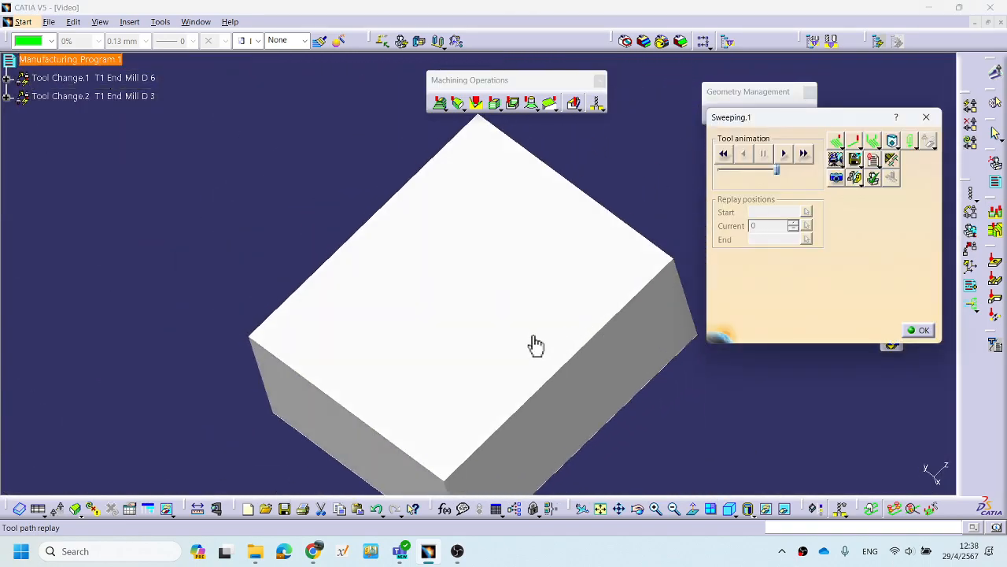
pyautogui.moveTo(535, 344); pyautogui.dragTo(551, 362, button='middle')
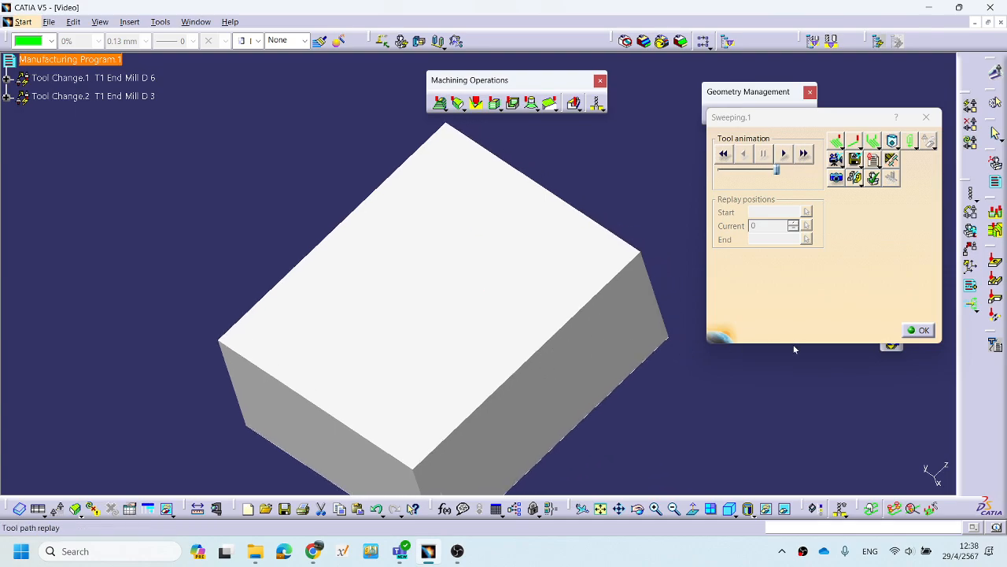
pyautogui.click(789, 155)
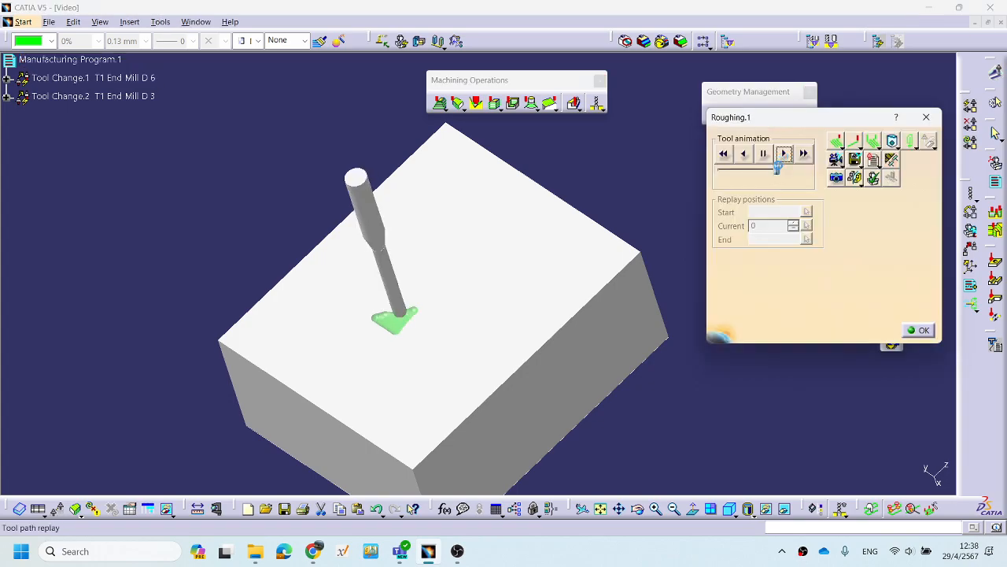
pyautogui.moveTo(307, 403); pyautogui.dragTo(288, 337, button='middle')
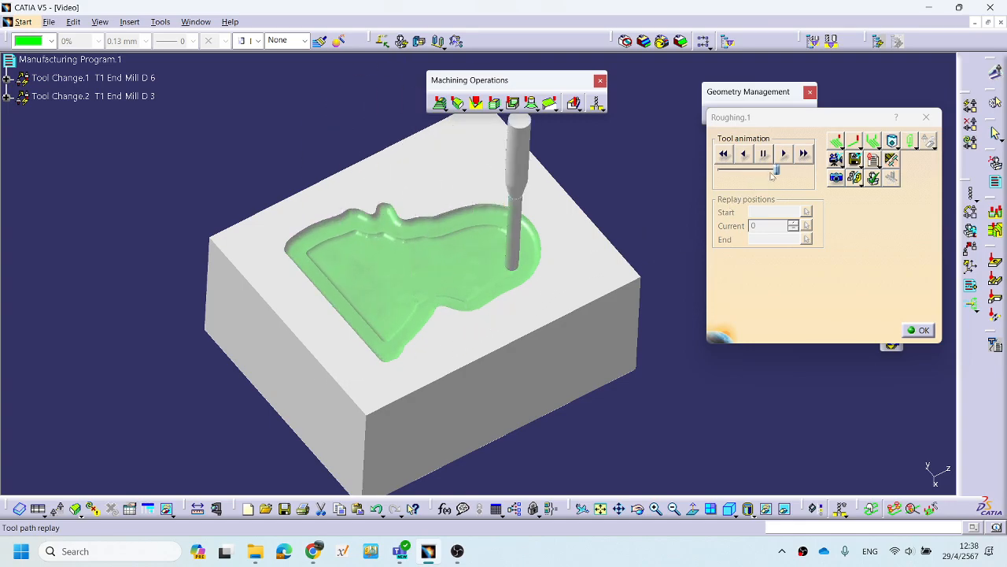
pyautogui.moveTo(777, 170); pyautogui.dragTo(797, 167)
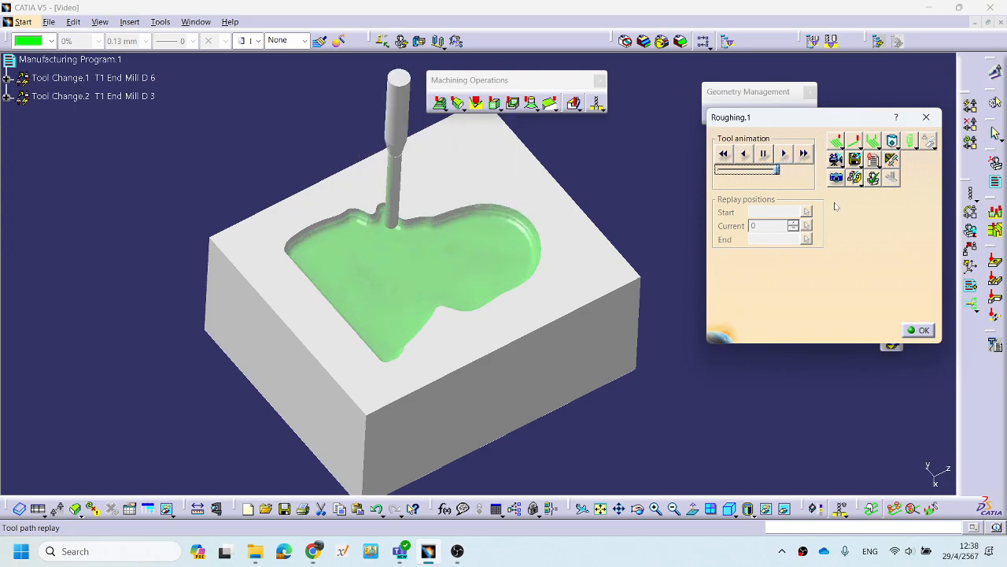
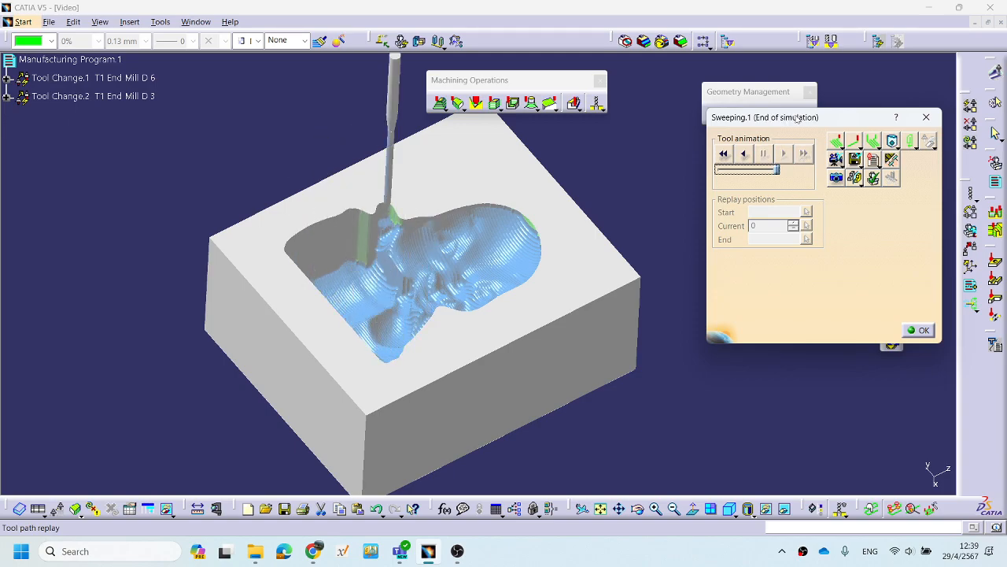
pyautogui.moveTo(364, 310)
pyautogui.mouseDown(button='middle')
pyautogui.moveTo(411, 360)
pyautogui.moveTo(447, 423)
pyautogui.moveTo(480, 439)
pyautogui.moveTo(513, 390)
pyautogui.moveTo(483, 303)
pyautogui.moveTo(389, 360)
pyautogui.moveTo(371, 285)
pyautogui.moveTo(349, 338)
pyautogui.moveTo(371, 224)
pyautogui.moveTo(497, 254)
pyautogui.moveTo(511, 285)
pyautogui.moveTo(512, 315)
pyautogui.moveTo(432, 344)
pyautogui.moveTo(385, 347)
pyautogui.moveTo(416, 322)
pyautogui.moveTo(533, 290)
pyautogui.moveTo(542, 265)
pyautogui.moveTo(388, 266)
pyautogui.moveTo(371, 322)
pyautogui.moveTo(373, 359)
pyautogui.moveTo(375, 326)
pyautogui.moveTo(447, 301)
pyautogui.moveTo(509, 310)
pyautogui.moveTo(292, 317)
pyautogui.moveTo(439, 335)
pyautogui.moveTo(449, 308)
pyautogui.moveTo(418, 318)
pyautogui.moveTo(487, 296)
pyautogui.mouseUp(button='middle')
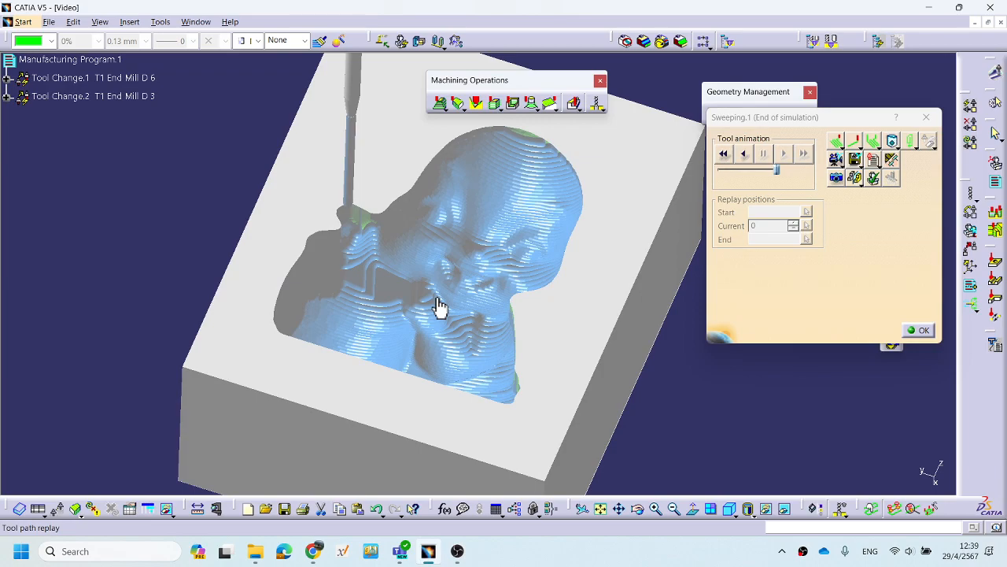
pyautogui.click(923, 330)
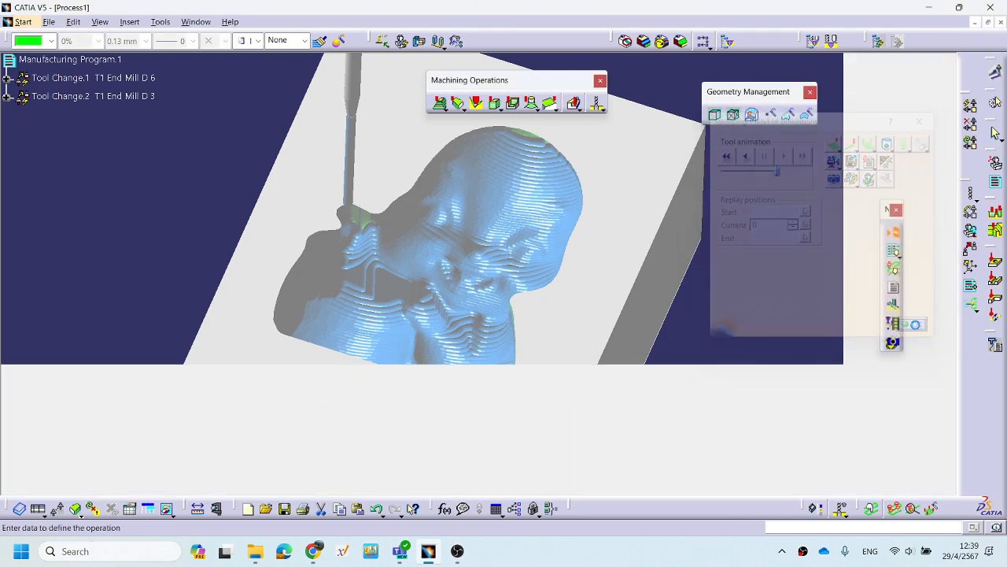
# Set the sweeping operation's axial maximum cut depth to 0.5 mm.
pyautogui.moveTo(500, 374); pyautogui.dragTo(491, 339, button='middle')
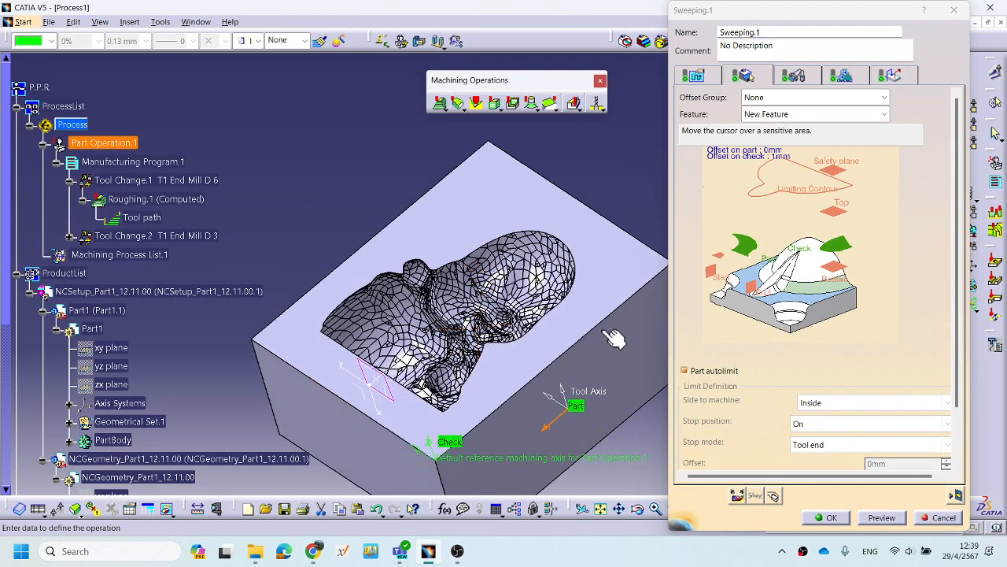
pyautogui.moveTo(449, 311); pyautogui.dragTo(432, 277, button='middle')
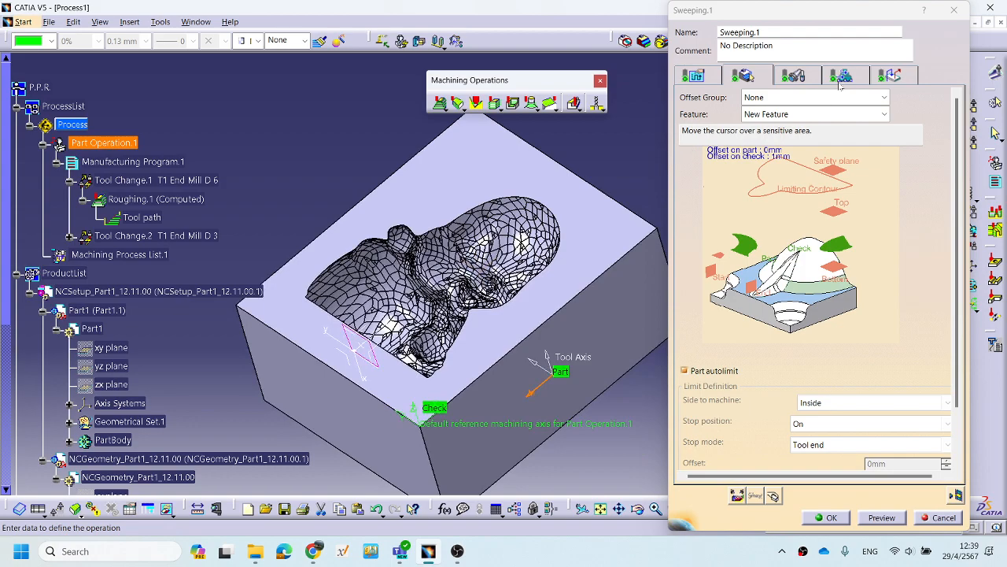
pyautogui.click(696, 77)
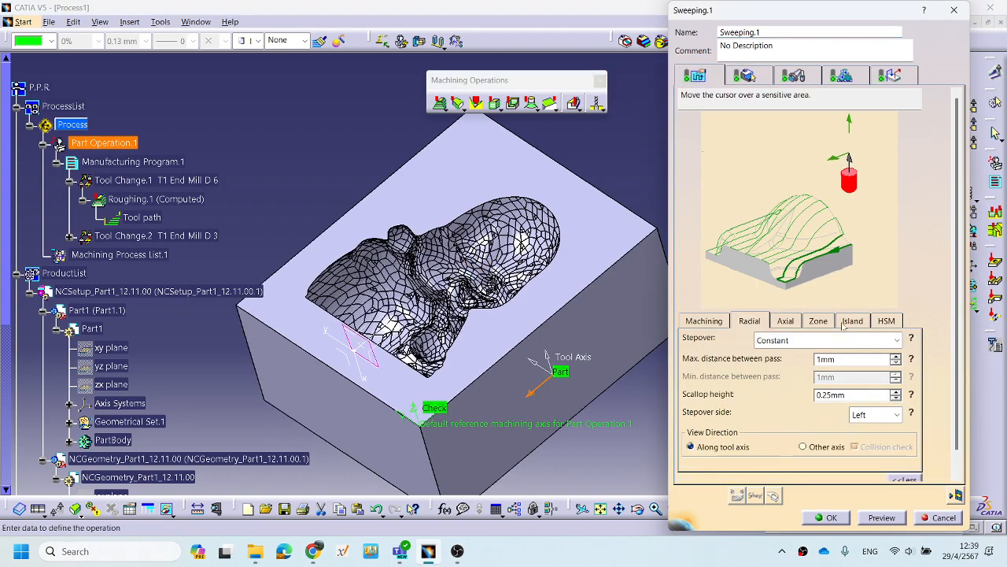
pyautogui.click(785, 321)
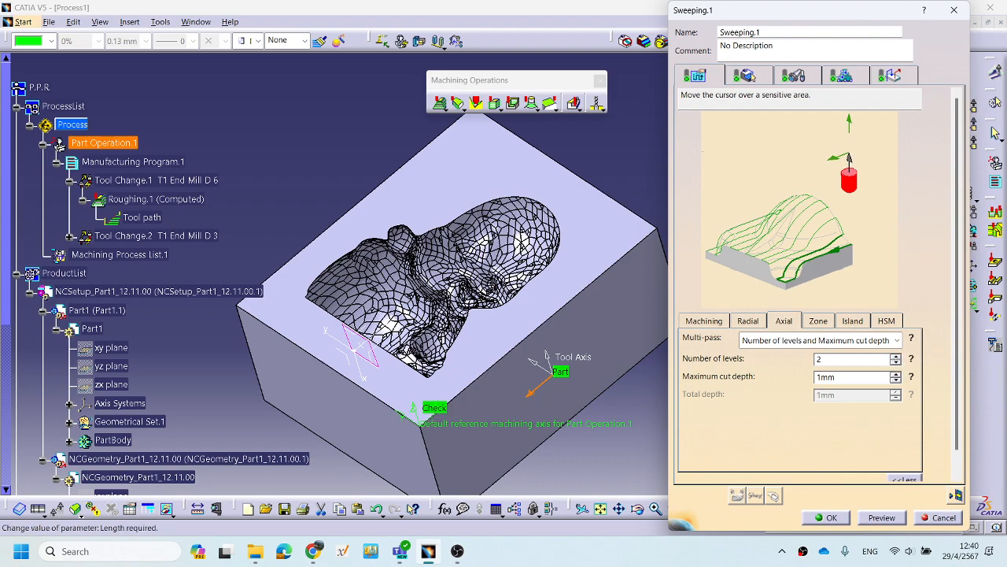
pyautogui.doubleClick(826, 377)
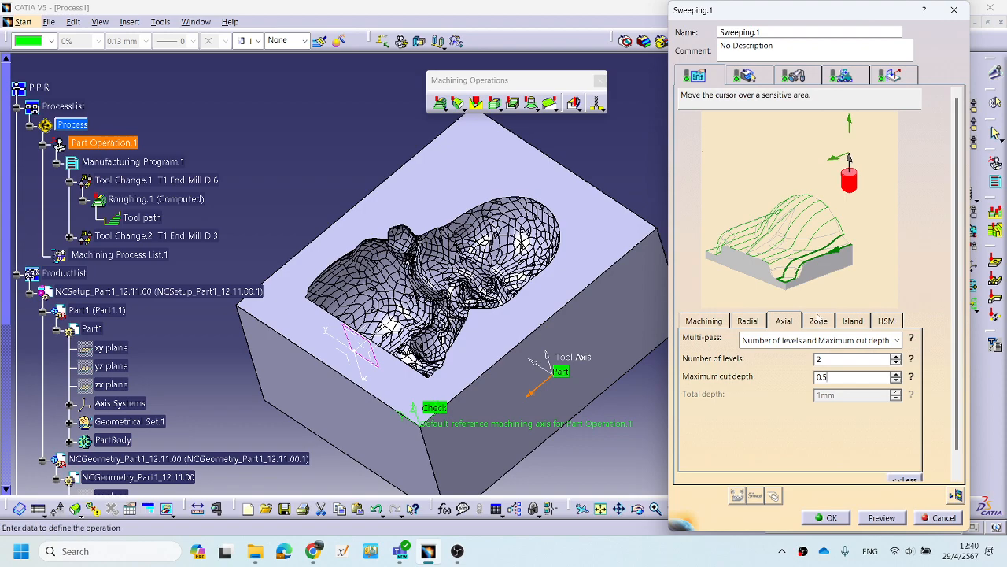
# Set the radial maximum distance between passes to 0.5 mm and the scallop height to 0.1 mm.
pyautogui.click(747, 321)
pyautogui.doubleClick(823, 359)
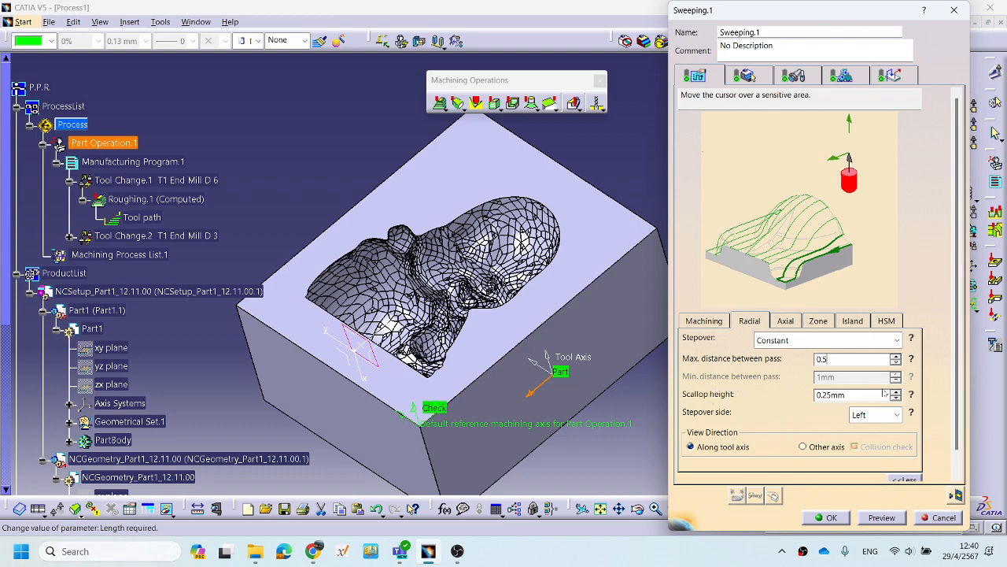
pyautogui.click(913, 394)
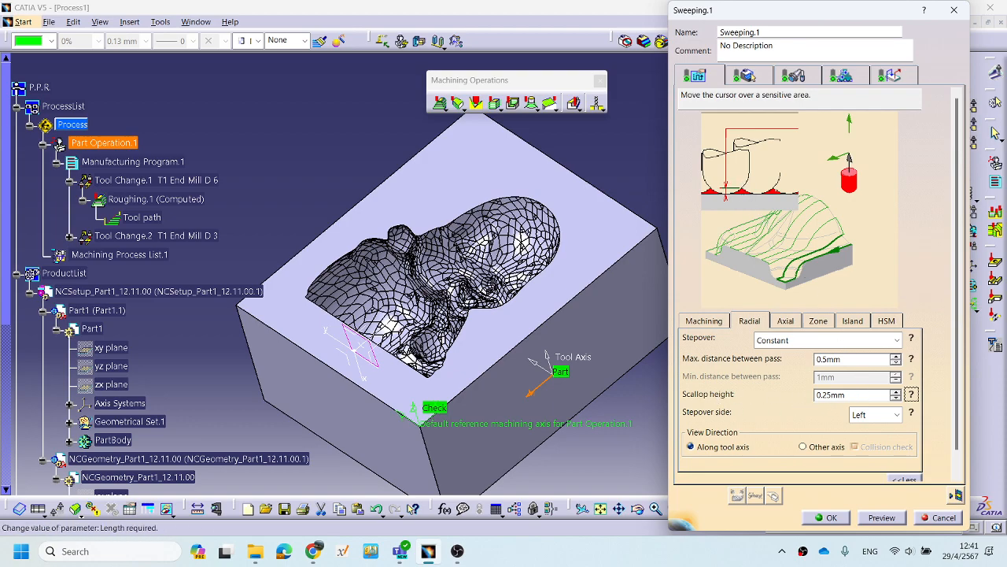
pyautogui.doubleClick(831, 395)
pyautogui.write('0.1')
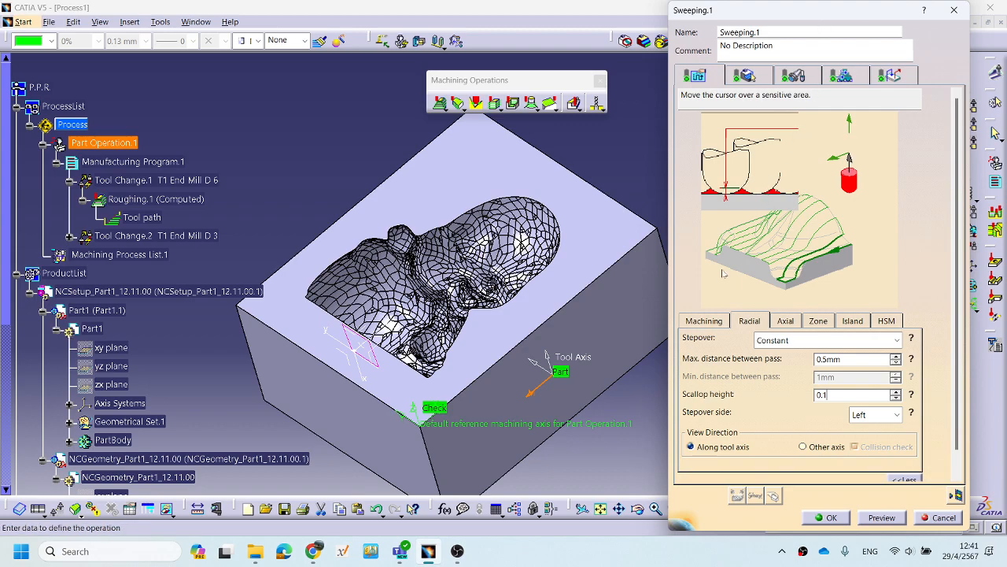
# Review the sweeping operation's tool path style choices and keep Zig-zag.
pyautogui.click(707, 321)
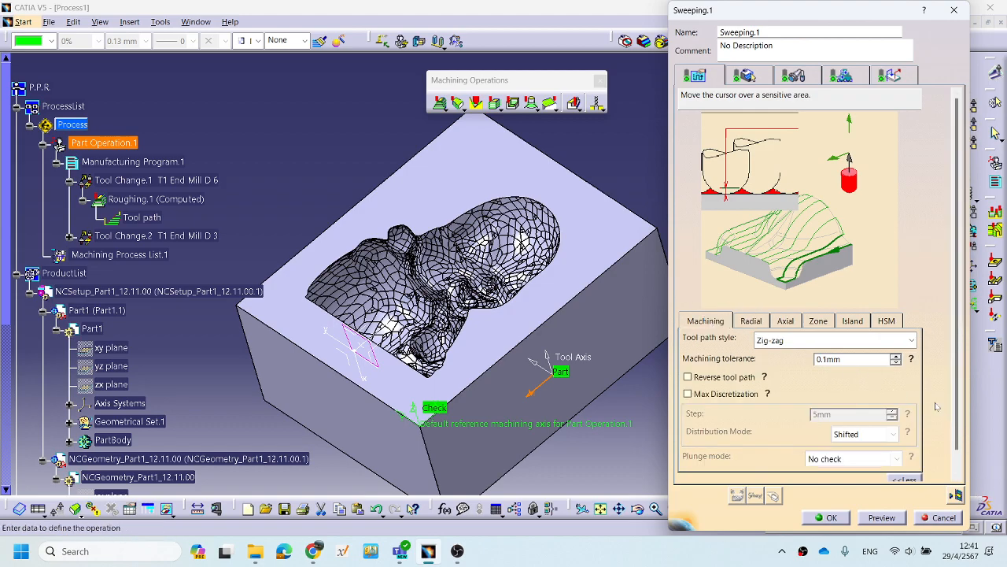
pyautogui.click(911, 340)
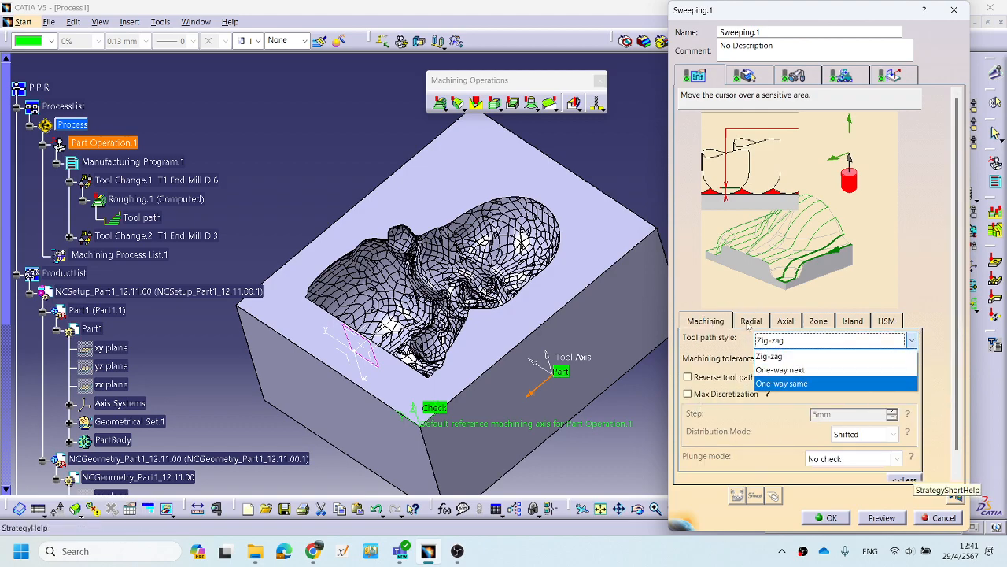
pyautogui.click(843, 338)
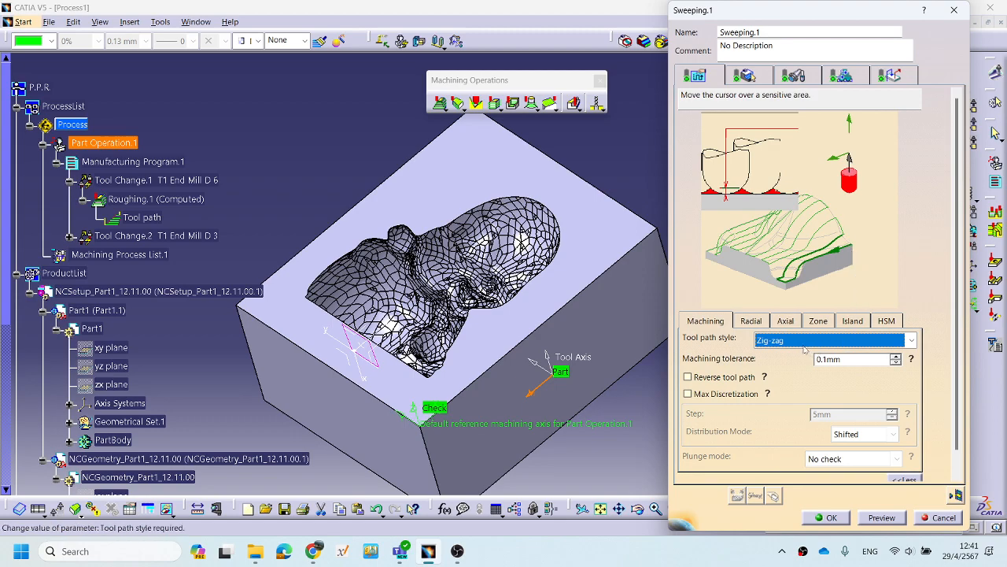
# Recompute the sweeping tool path with the finer radial and axial settings, inspect it, and close the replay.
pyautogui.click(955, 494)
pyautogui.moveTo(431, 304)
pyautogui.mouseDown(button='middle')
pyautogui.moveTo(452, 375)
pyautogui.moveTo(449, 294)
pyautogui.moveTo(436, 303)
pyautogui.mouseUp(button='middle')
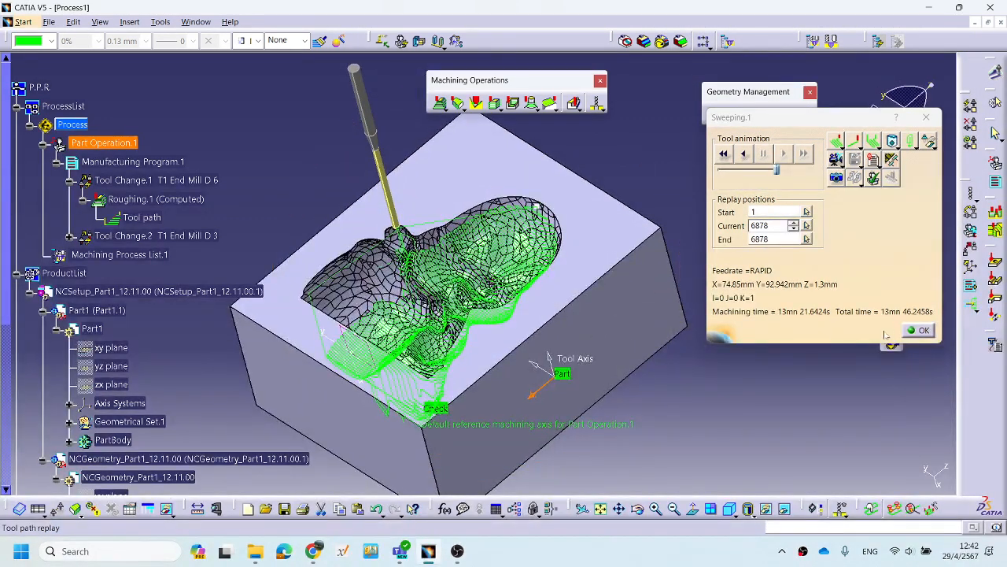
pyautogui.click(919, 330)
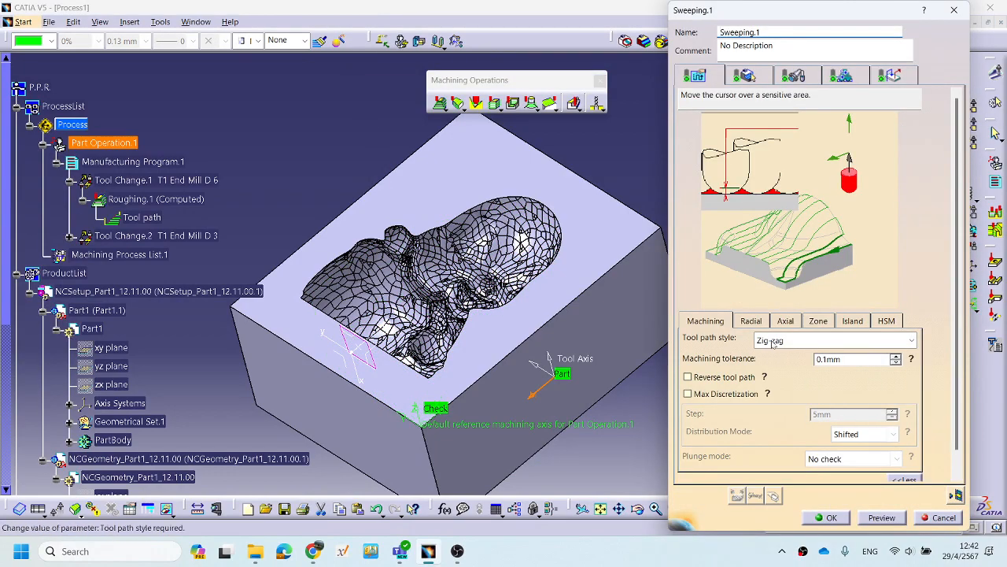
# Reset the sweeping operation's maximum distance between passes to 0.5 mm in the radial strategy.
pyautogui.click(748, 323)
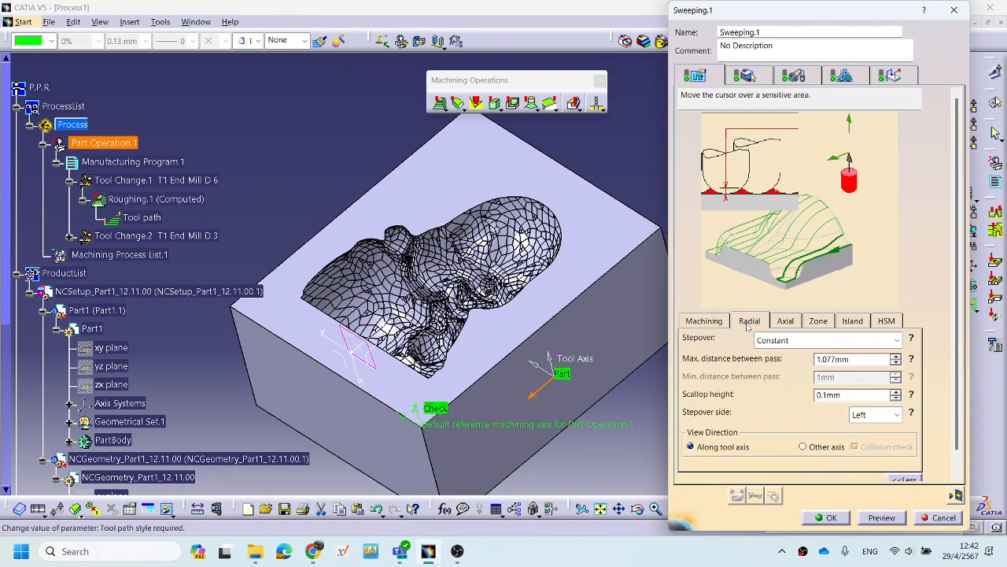
pyautogui.click(834, 359)
pyautogui.write('0.5')
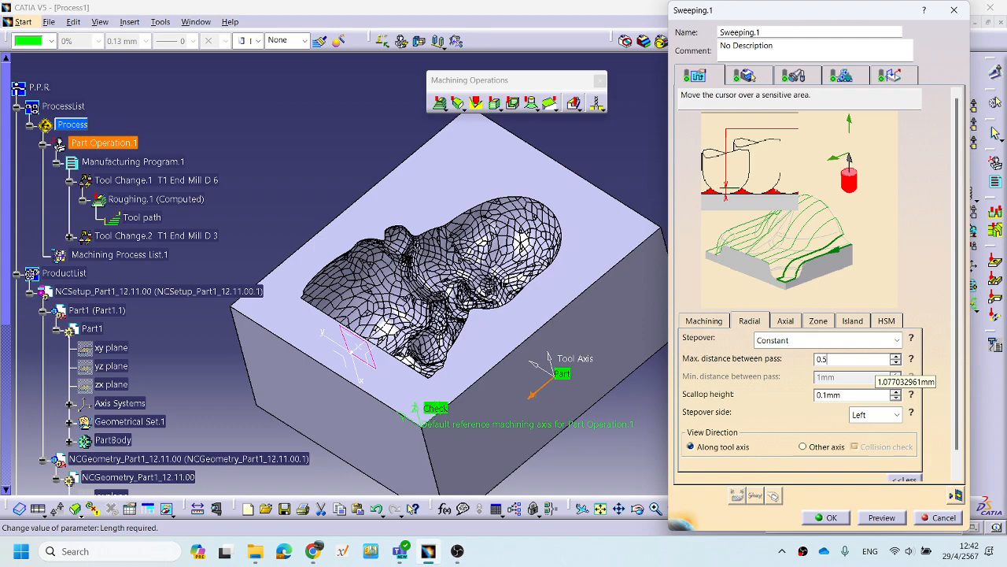
pyautogui.click(787, 321)
pyautogui.click(749, 322)
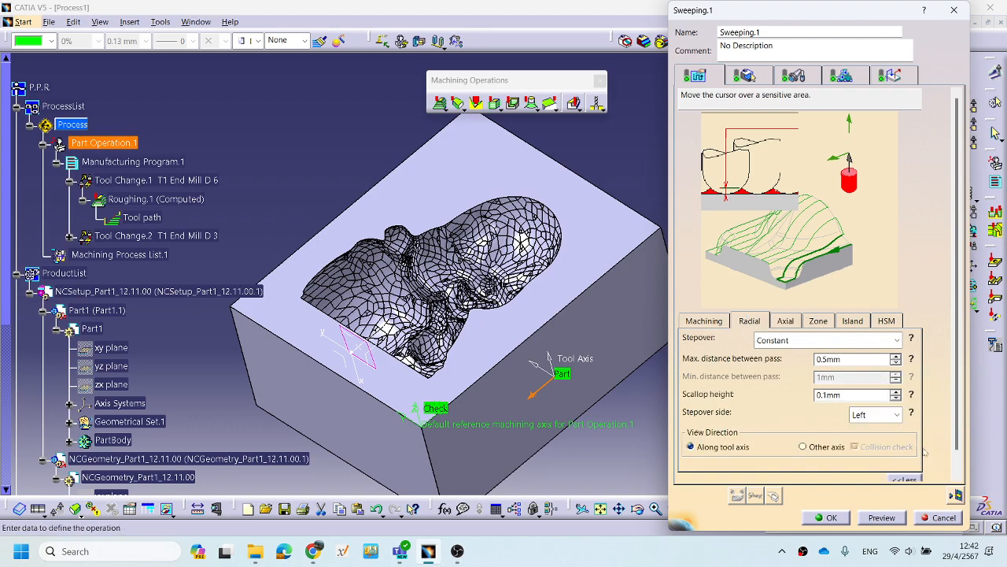
# Replay the sweeping operation's tool path with the current radial settings, close the replay and accept the operation.
pyautogui.click(958, 494)
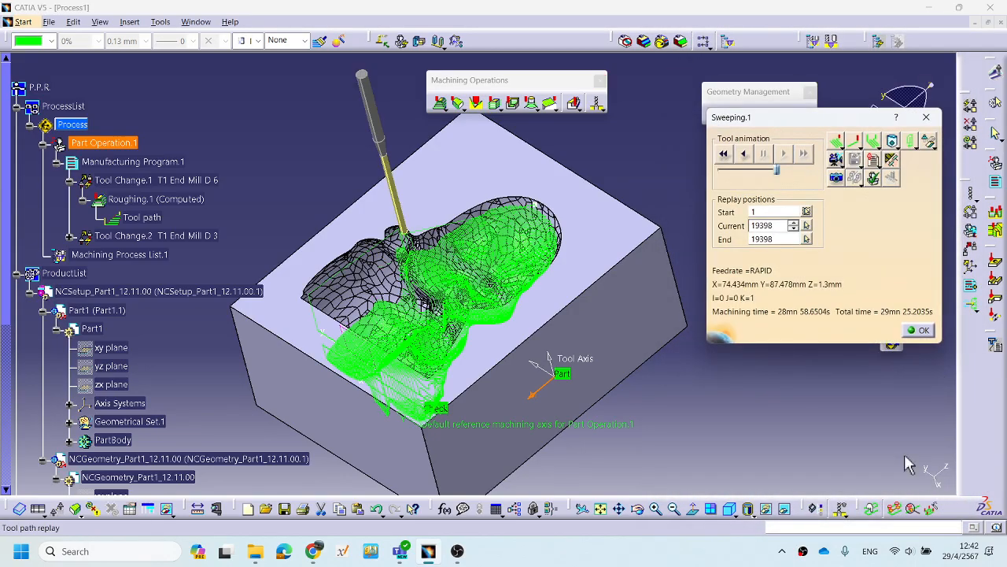
pyautogui.moveTo(499, 301); pyautogui.dragTo(411, 378, button='middle')
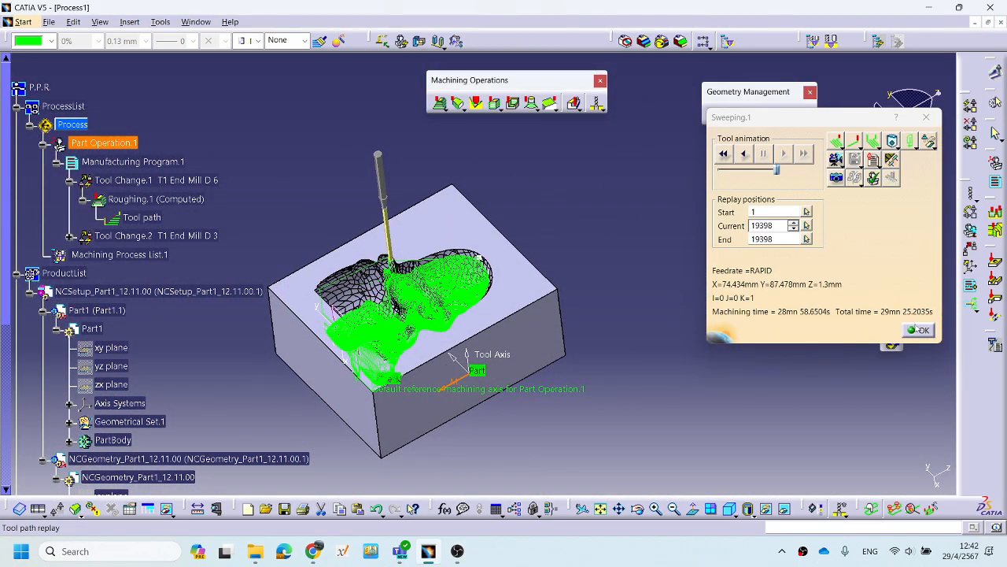
pyautogui.click(919, 332)
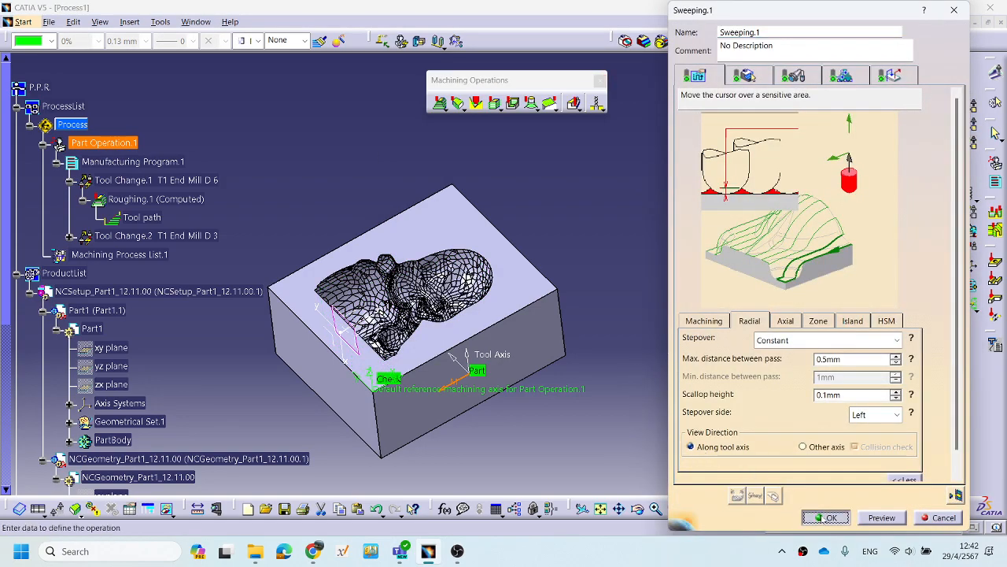
pyautogui.click(822, 517)
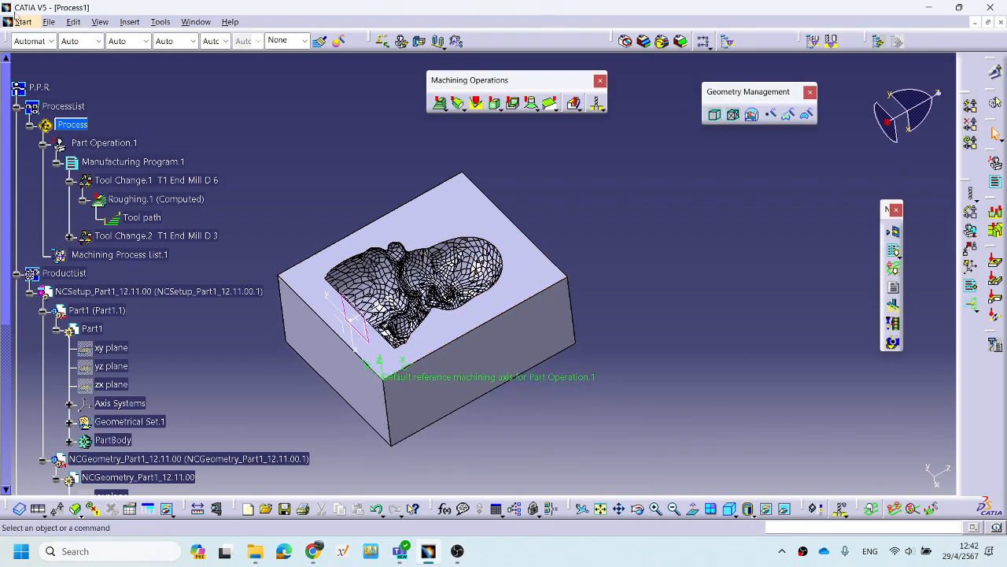
# Open Save Management for the documents in the session.
pyautogui.click(48, 21)
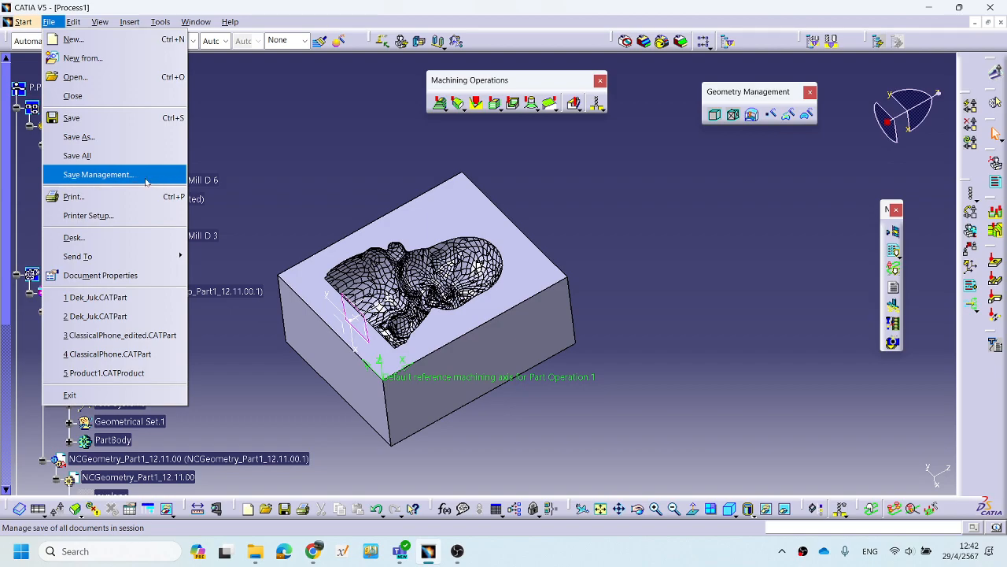
pyautogui.moveTo(63, 21)
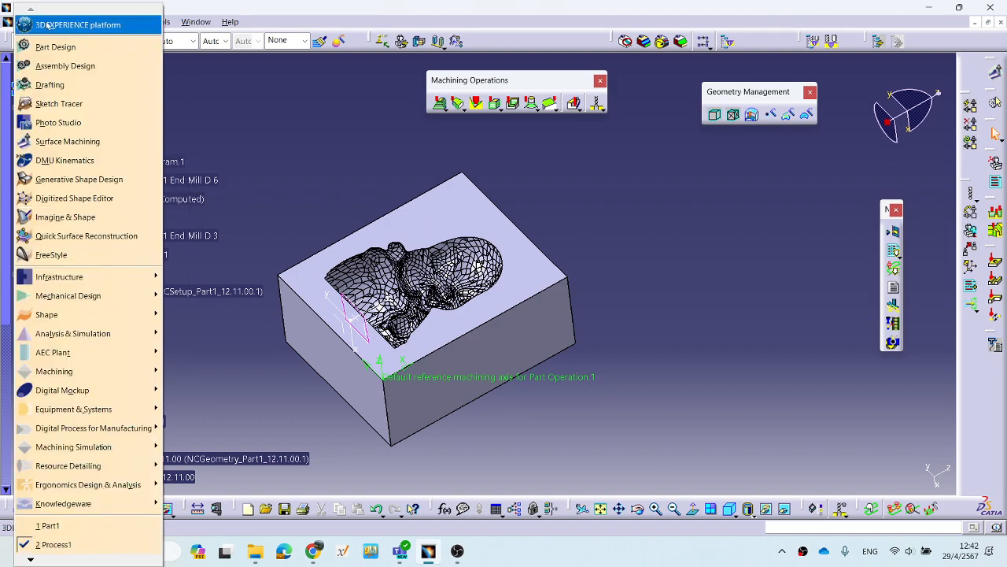
pyautogui.click(171, 84)
pyautogui.click(47, 22)
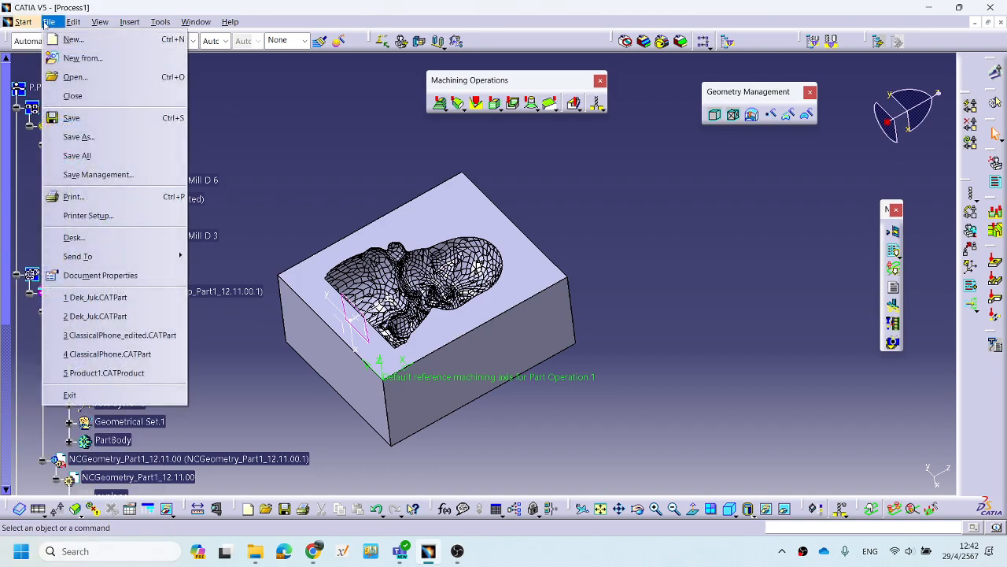
pyautogui.click(93, 175)
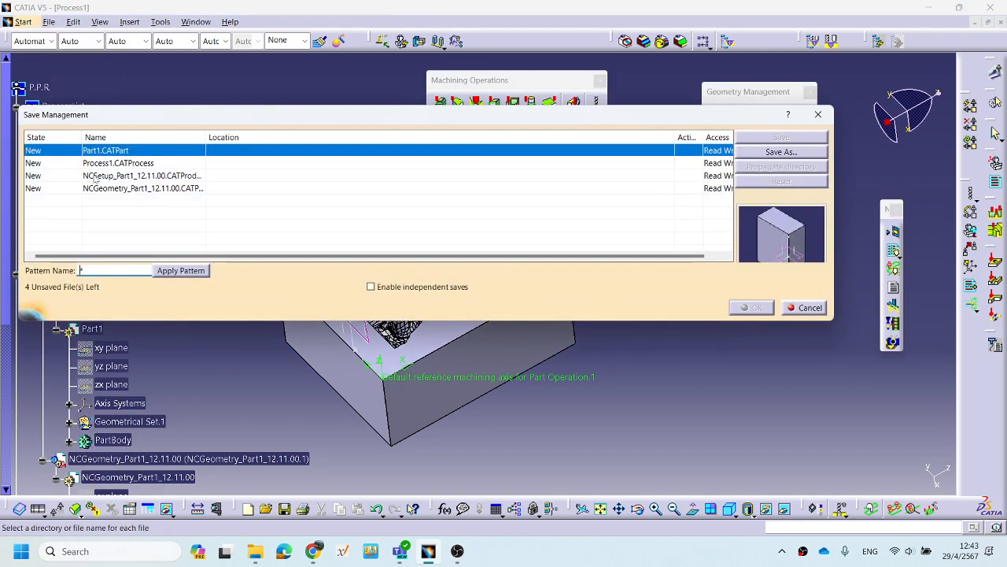
pyautogui.moveTo(272, 118); pyautogui.dragTo(293, 101)
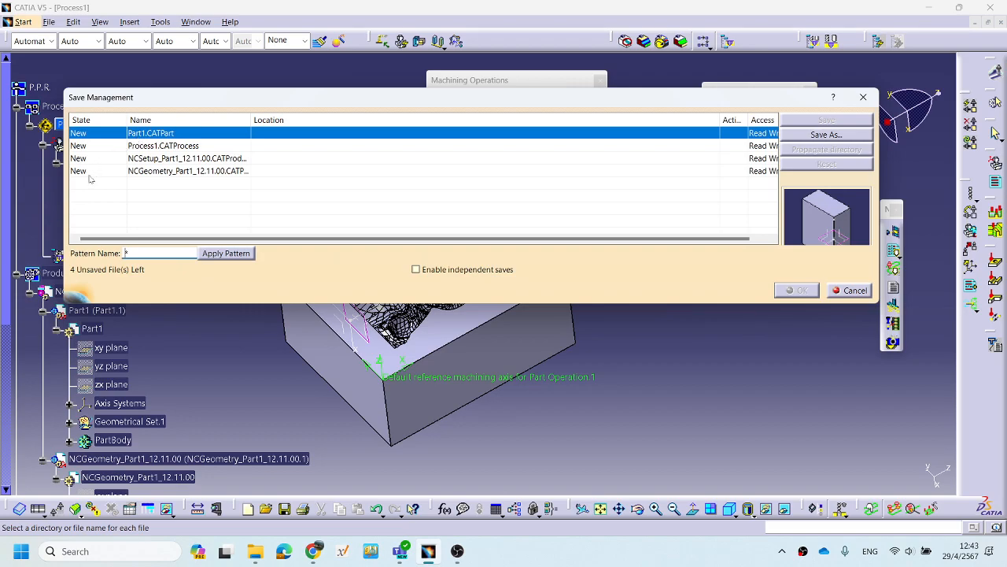
# Review the unsaved part, process, NC setup and NC geometry documents with their full names, then select Process1.CATProcess.
pyautogui.click(135, 148)
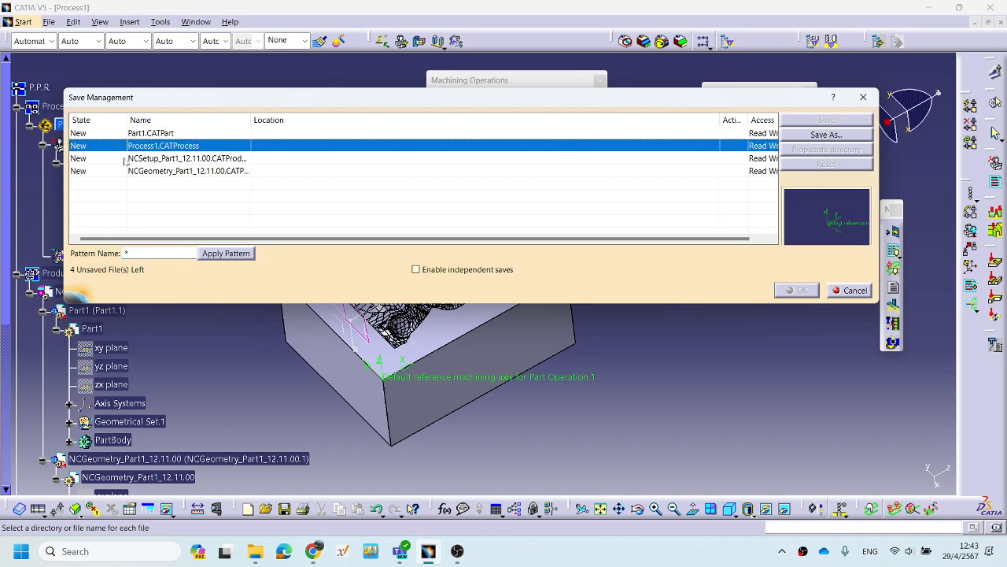
pyautogui.click(124, 159)
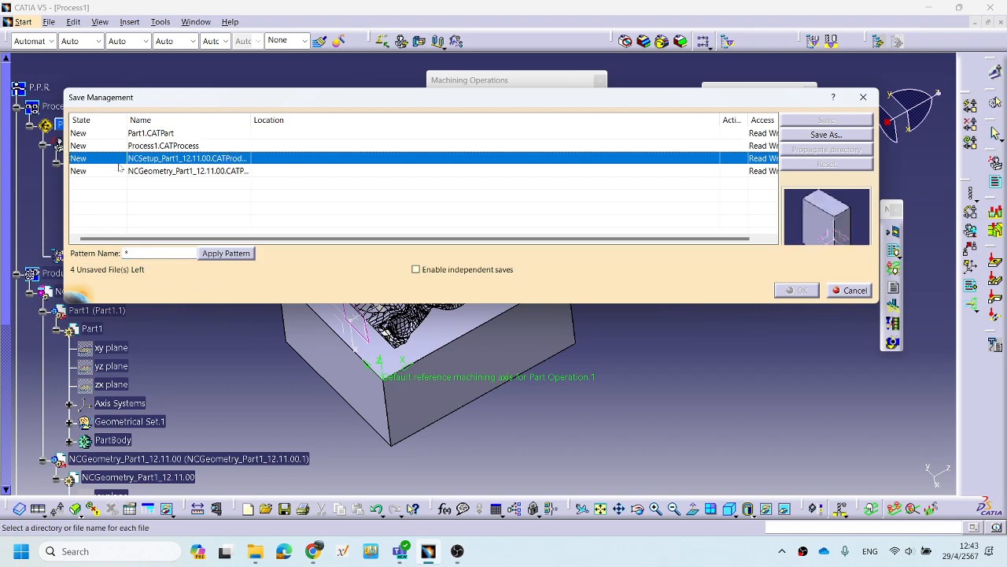
pyautogui.click(179, 171)
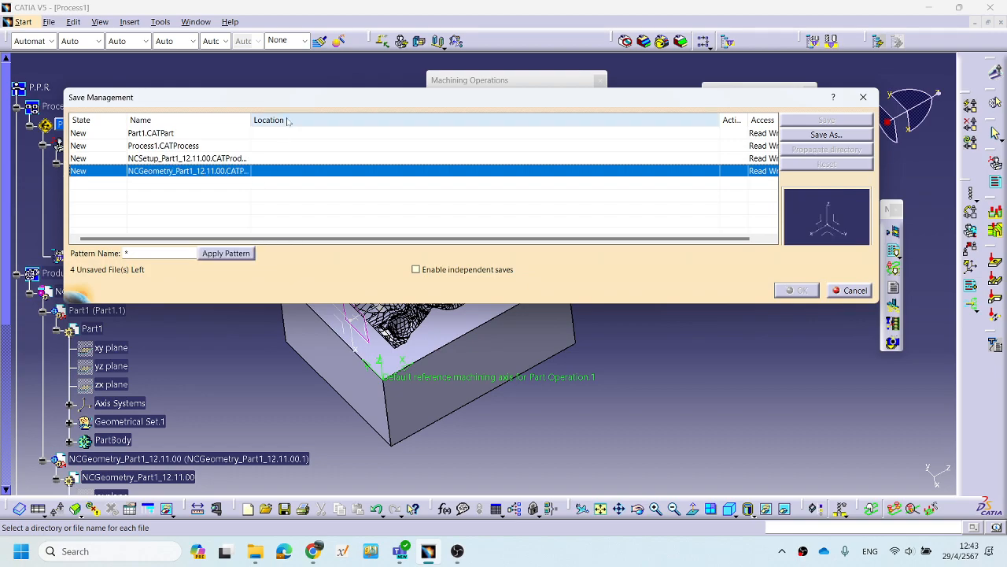
pyautogui.moveTo(248, 119); pyautogui.dragTo(381, 149)
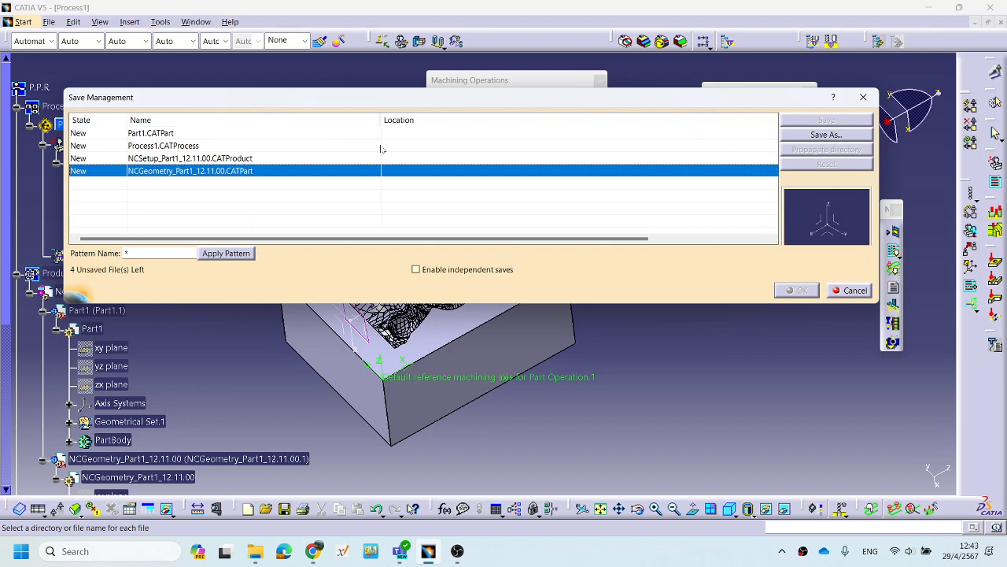
pyautogui.click(249, 159)
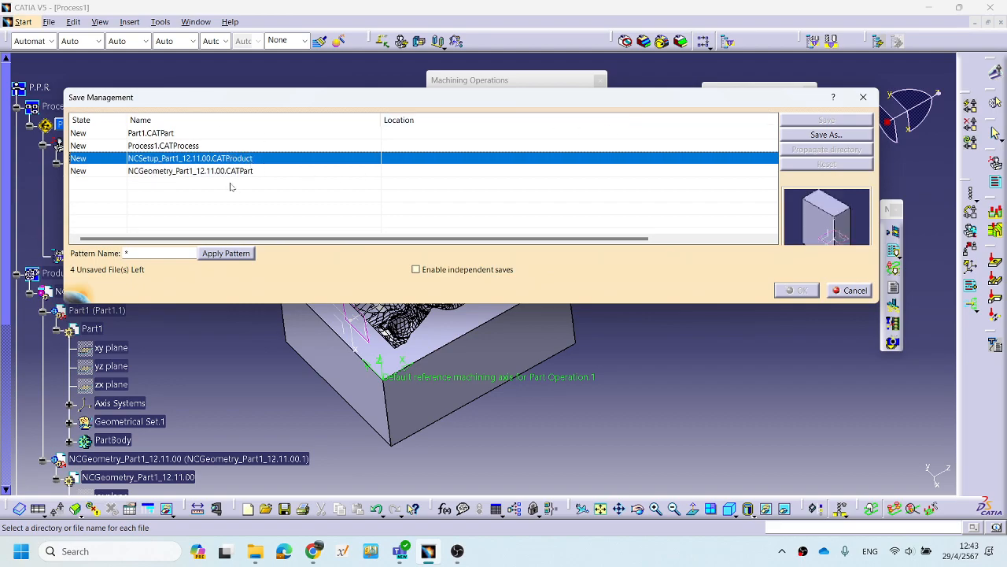
pyautogui.click(185, 147)
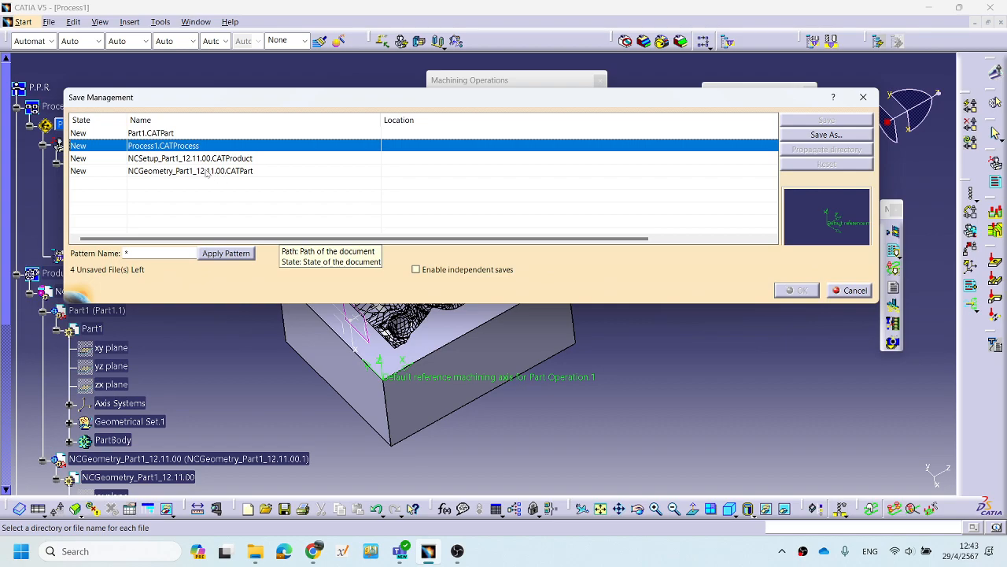
# Start saving Process1.CATProcess under a chosen location and create a folder named CAM inside Reverse_Engineering.
pyautogui.click(820, 135)
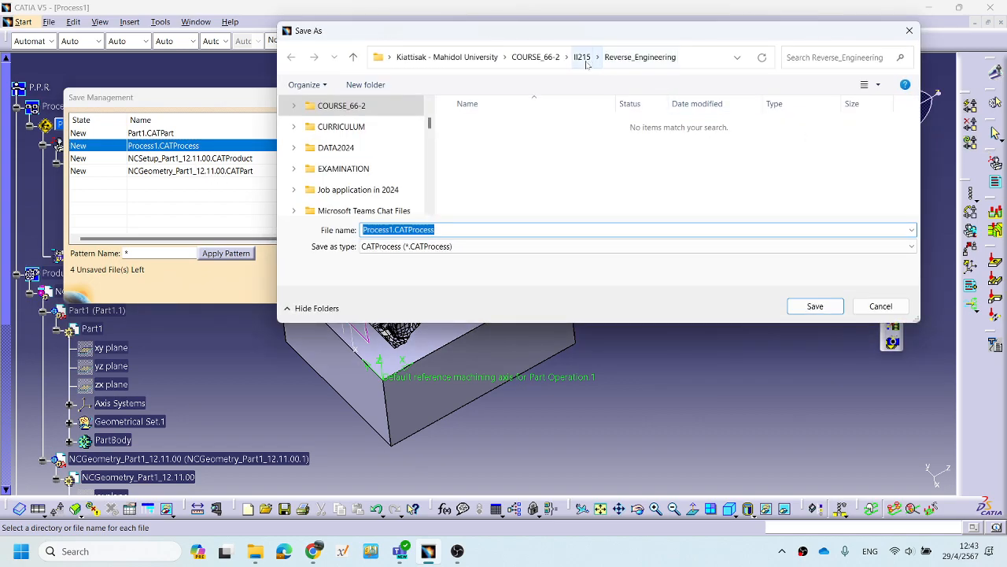
pyautogui.rightClick(524, 195)
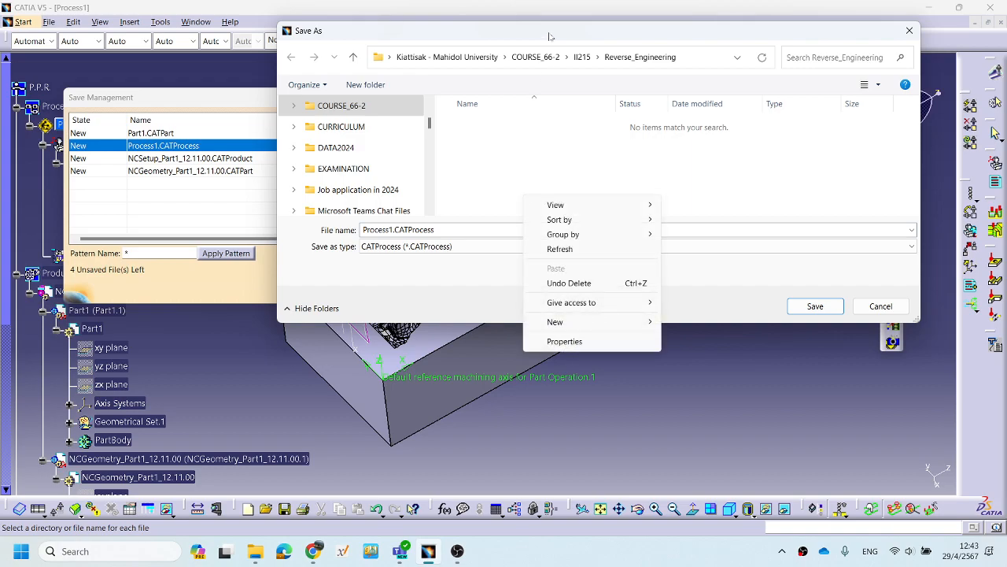
pyautogui.moveTo(549, 32); pyautogui.dragTo(528, 31)
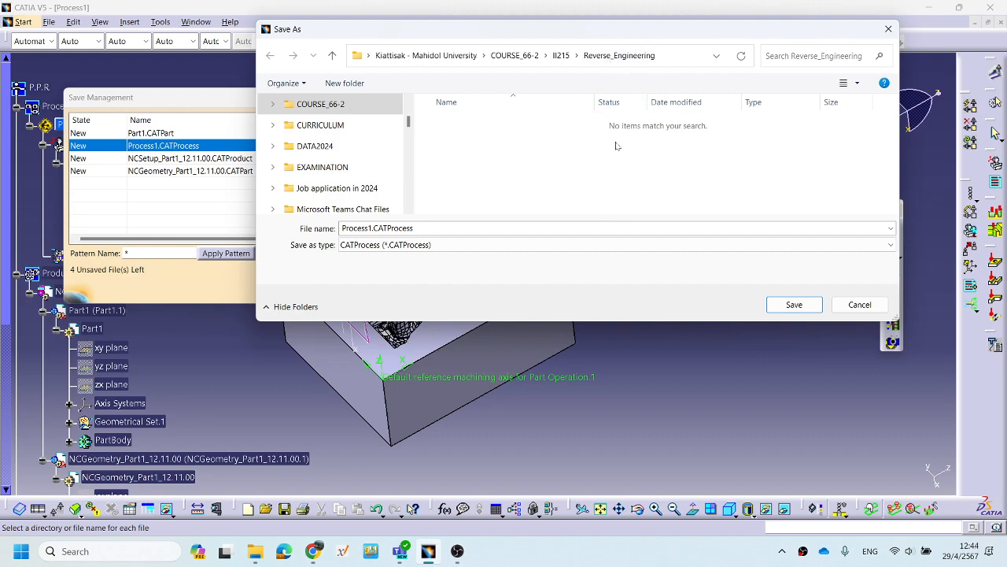
pyautogui.rightClick(477, 174)
pyautogui.click(544, 142)
pyautogui.rightClick(465, 165)
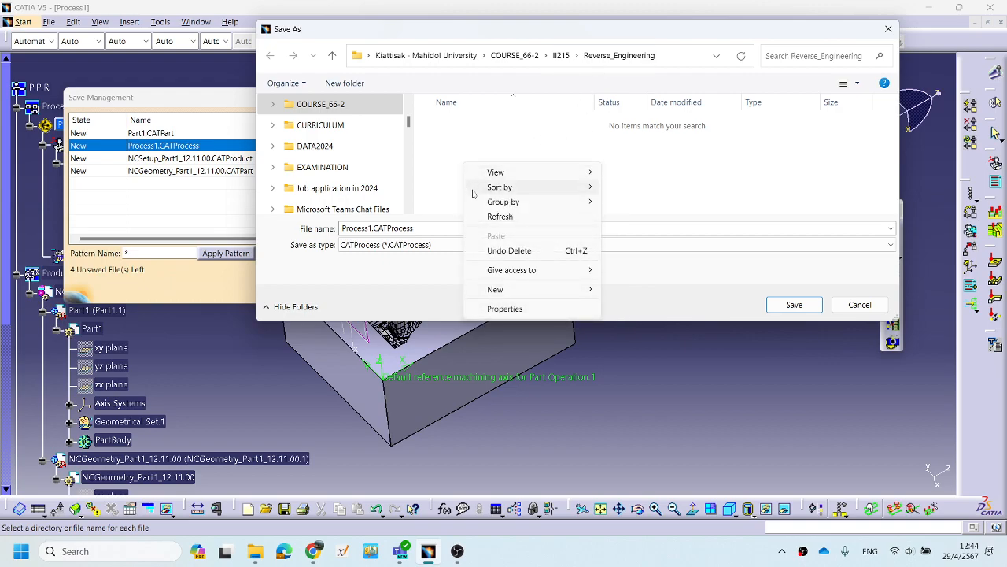
pyautogui.moveTo(542, 297)
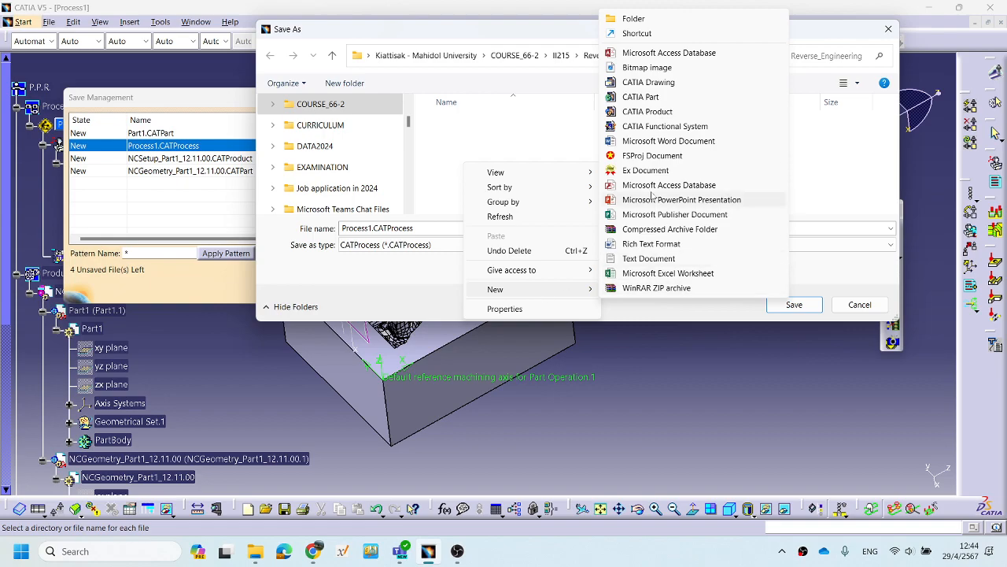
pyautogui.click(634, 18)
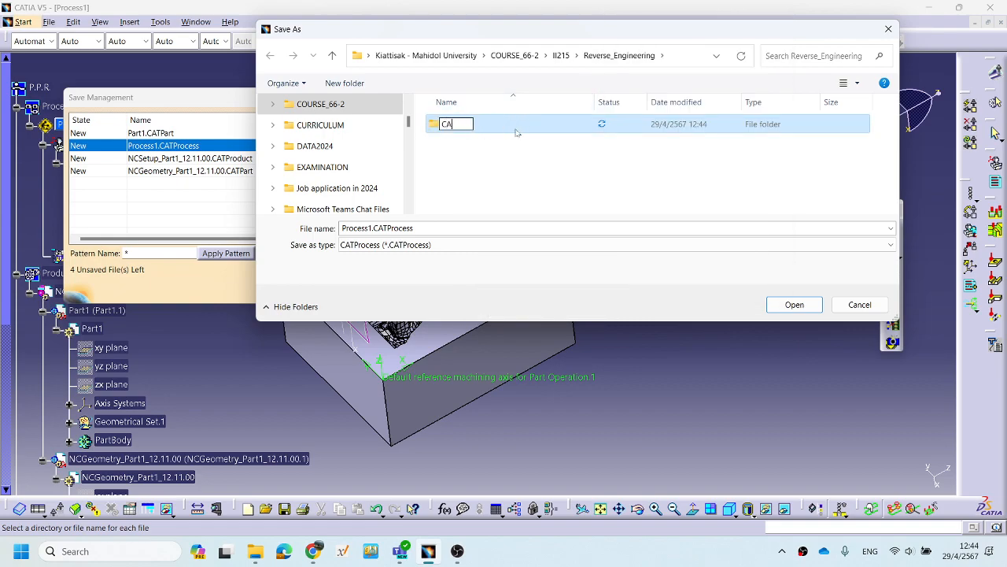
pyautogui.press('Return')
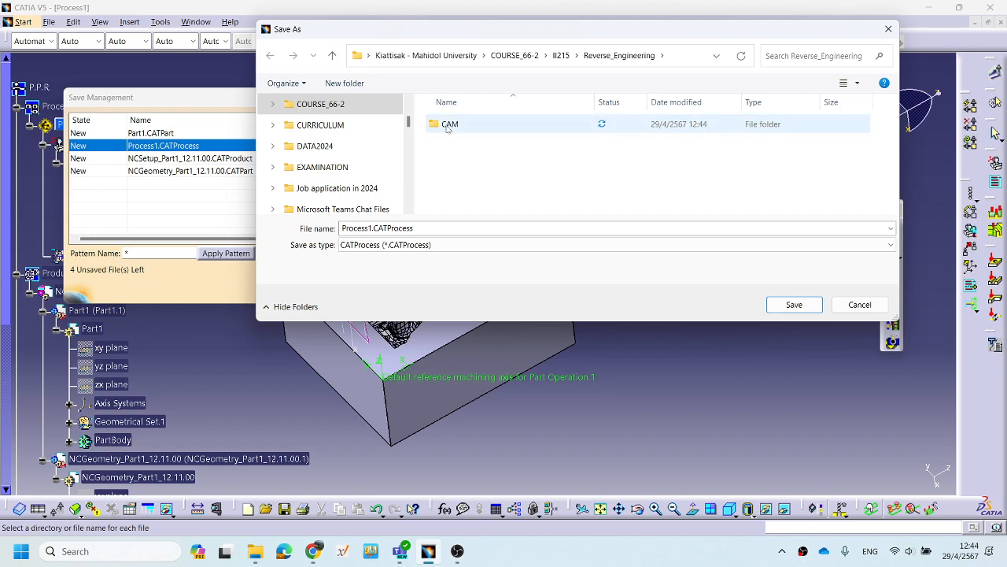
pyautogui.doubleClick(448, 124)
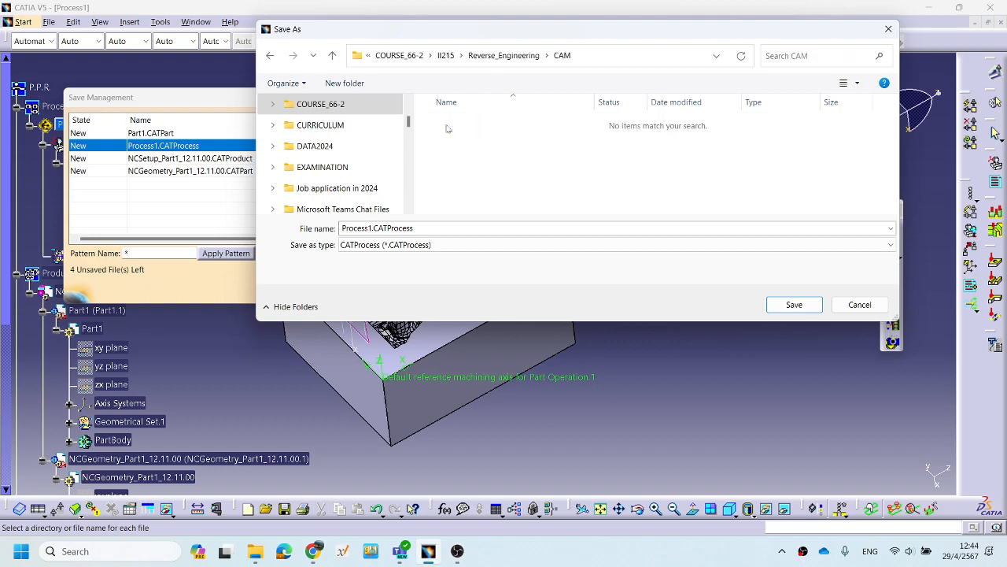
# Rename the CAM folder to CAM_dek_juk and open it as the save location.
pyautogui.click(503, 55)
pyautogui.click(472, 127)
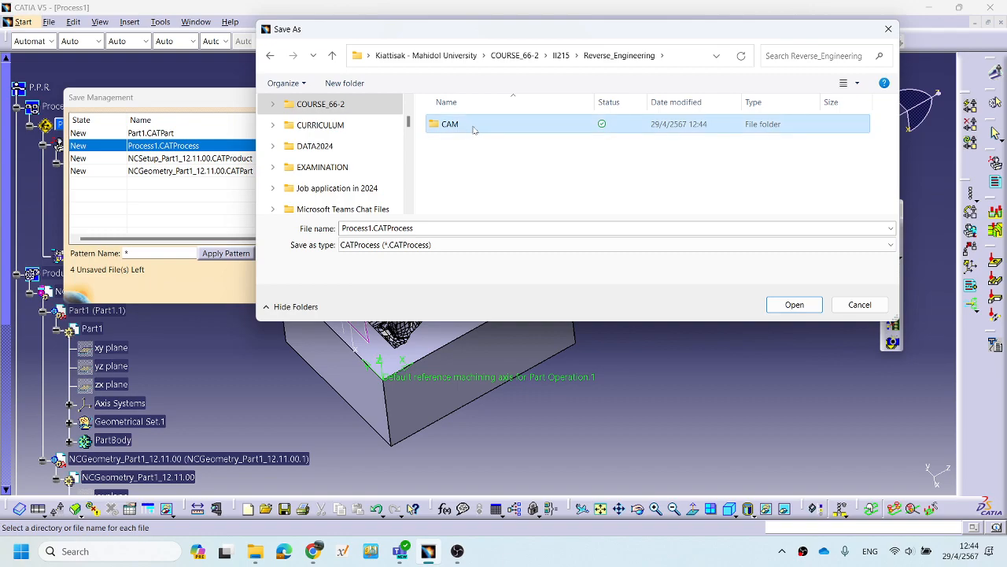
pyautogui.click(477, 126)
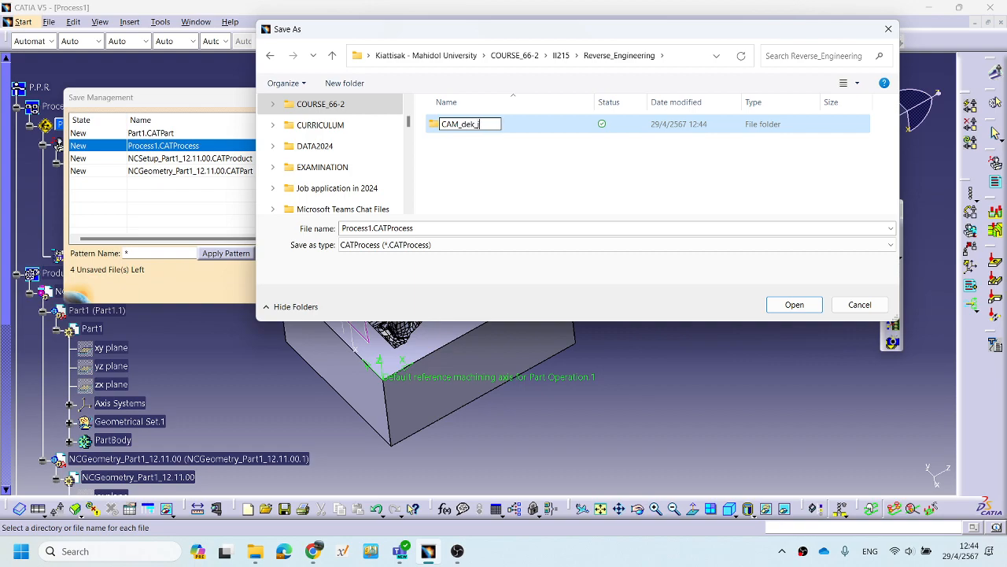
pyautogui.press('Return')
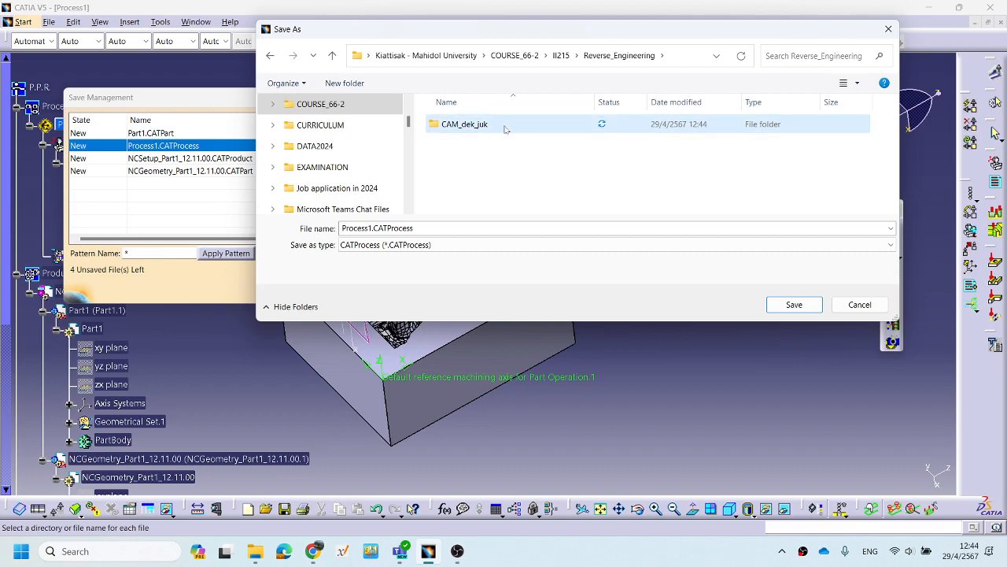
pyautogui.doubleClick(498, 126)
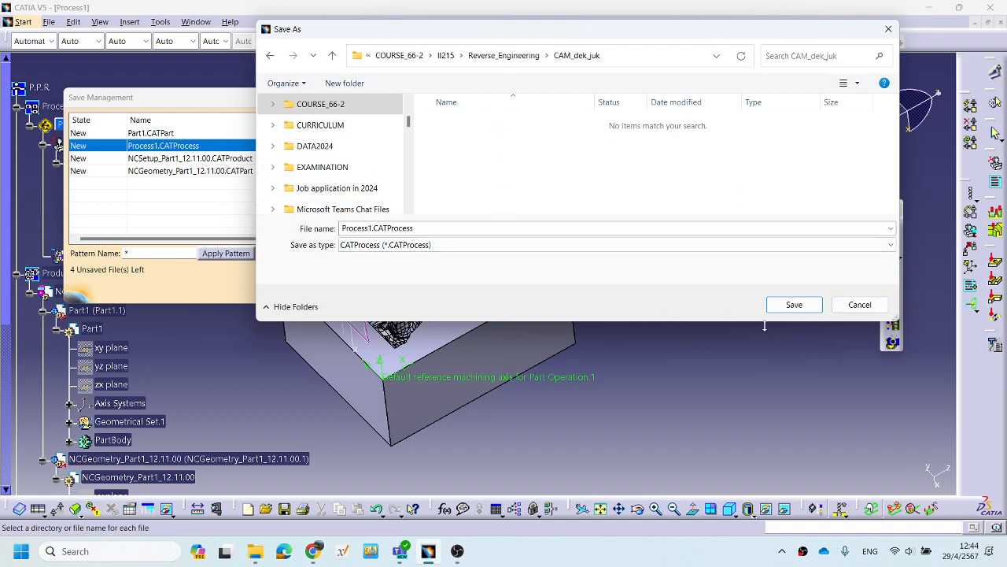
# Save Process1.CATProcess in CAM_dek_juk, propagating that directory to the other session documents.
pyautogui.click(794, 304)
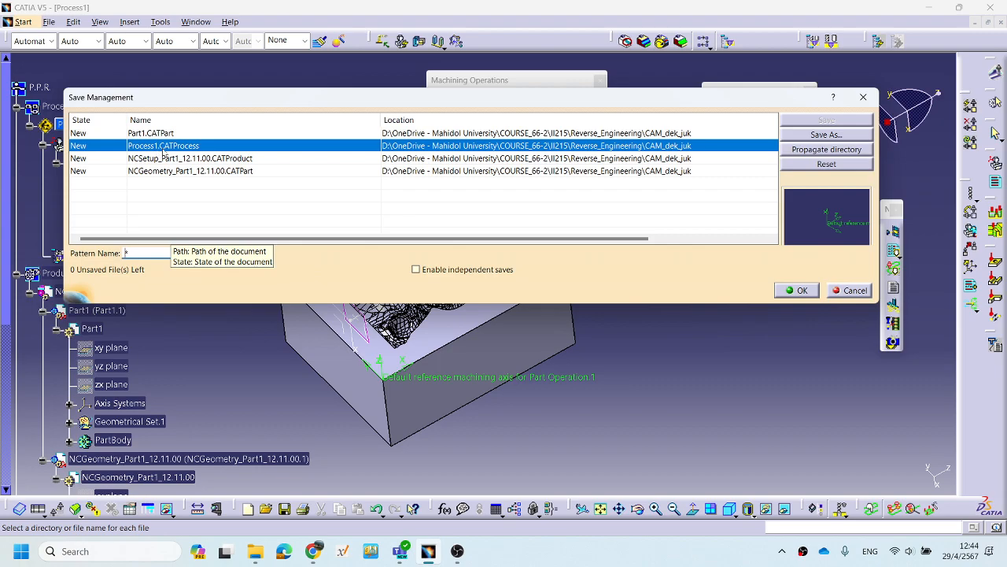
pyautogui.click(808, 153)
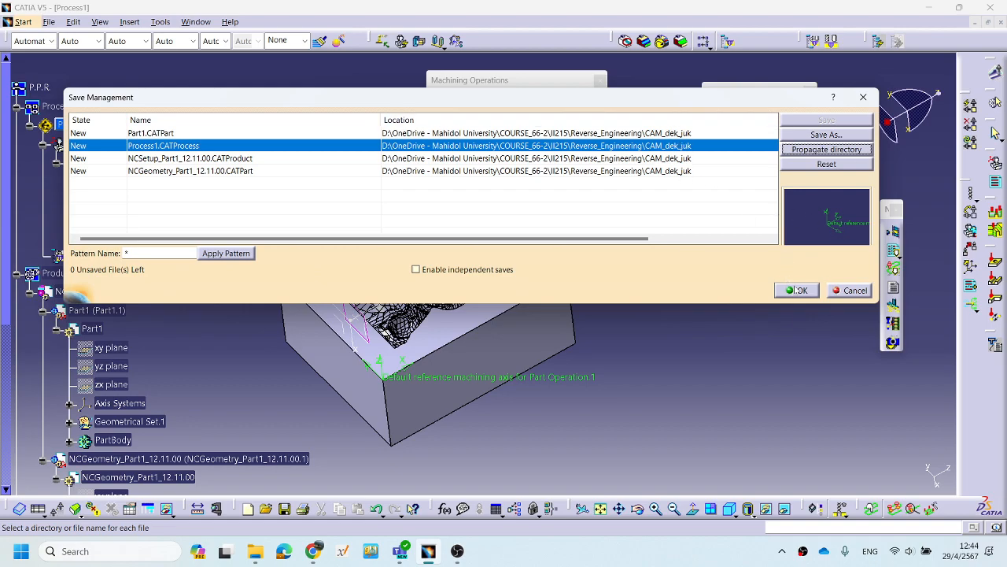
pyautogui.click(795, 290)
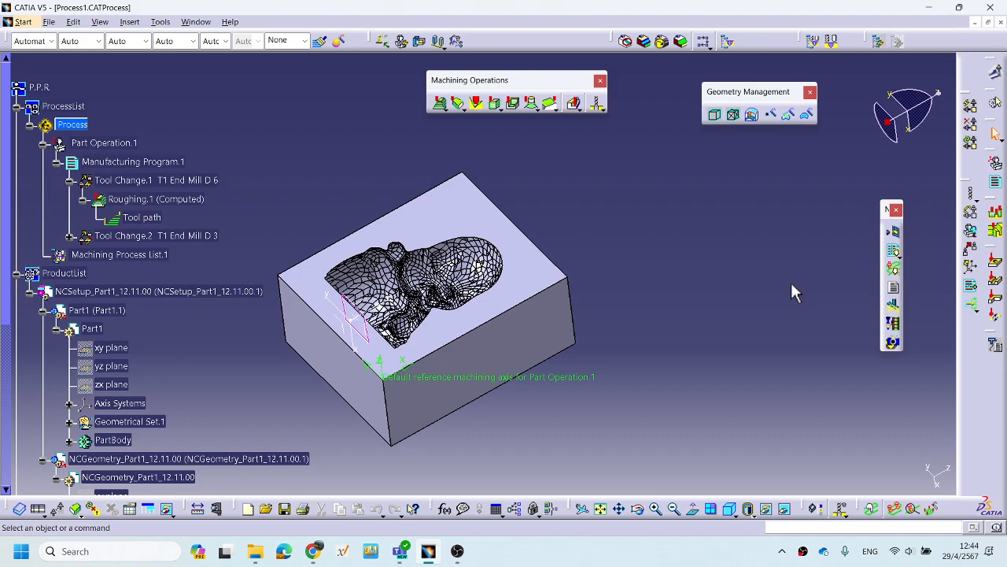
# Expand the 3 mm end mill's tool change in the tree, reopen Sweeping.1 and replay its tool path.
pyautogui.click(69, 236)
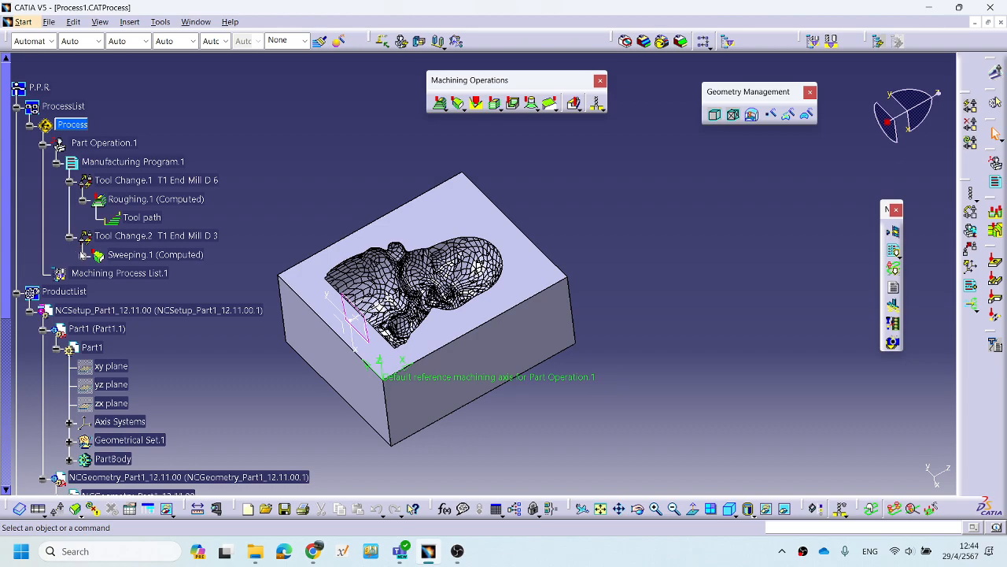
pyautogui.click(84, 254)
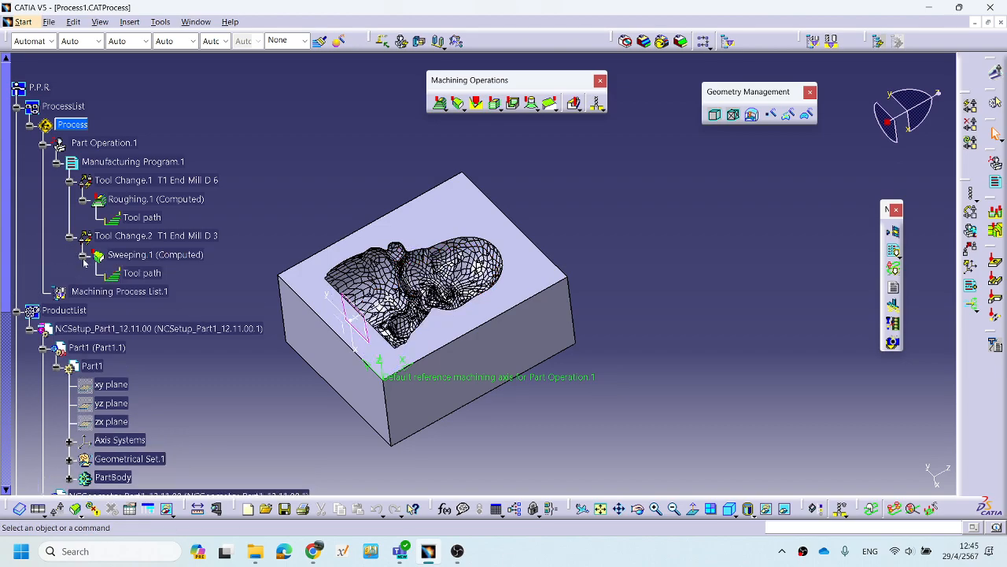
pyautogui.doubleClick(162, 258)
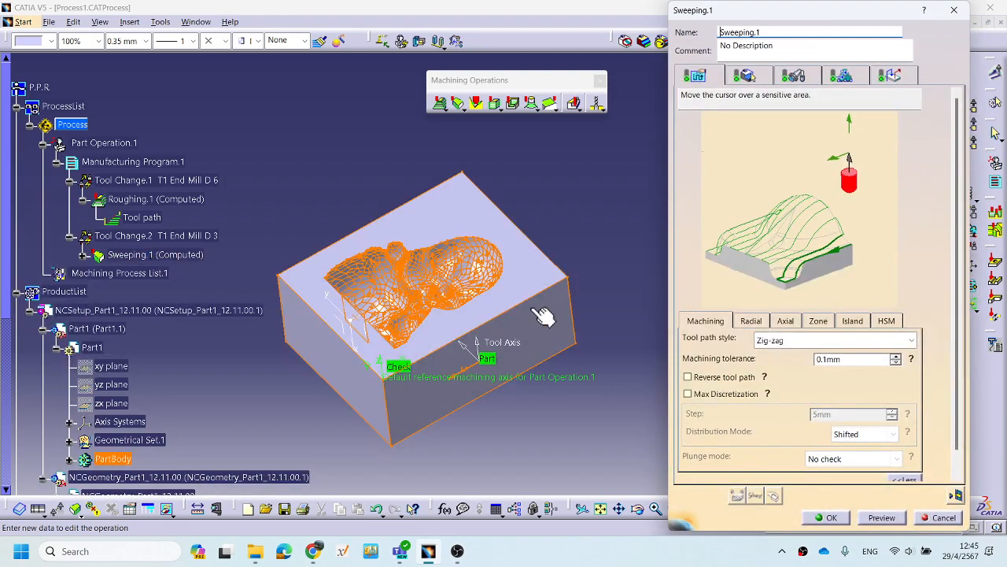
pyautogui.moveTo(522, 281); pyautogui.dragTo(522, 243, button='middle')
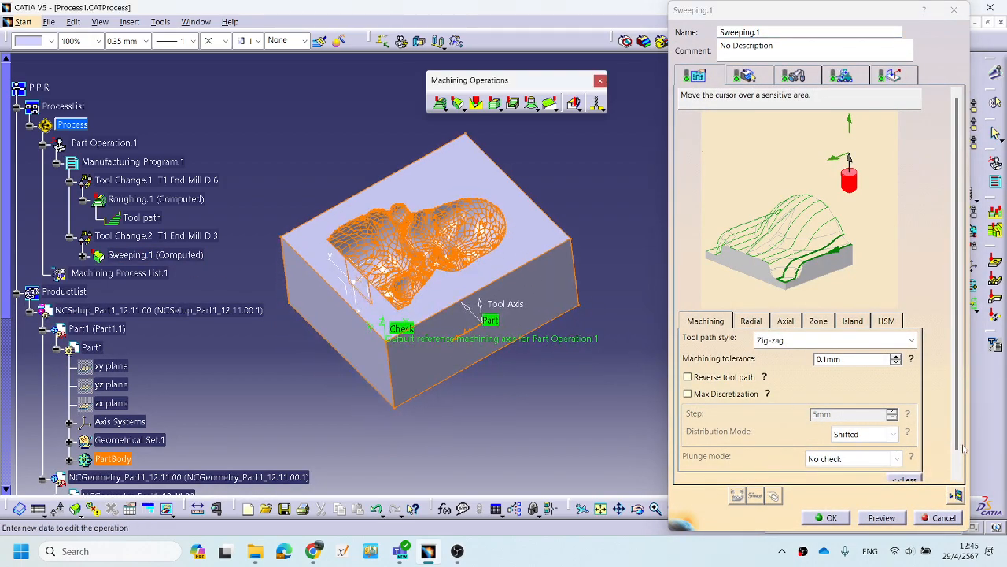
pyautogui.click(956, 495)
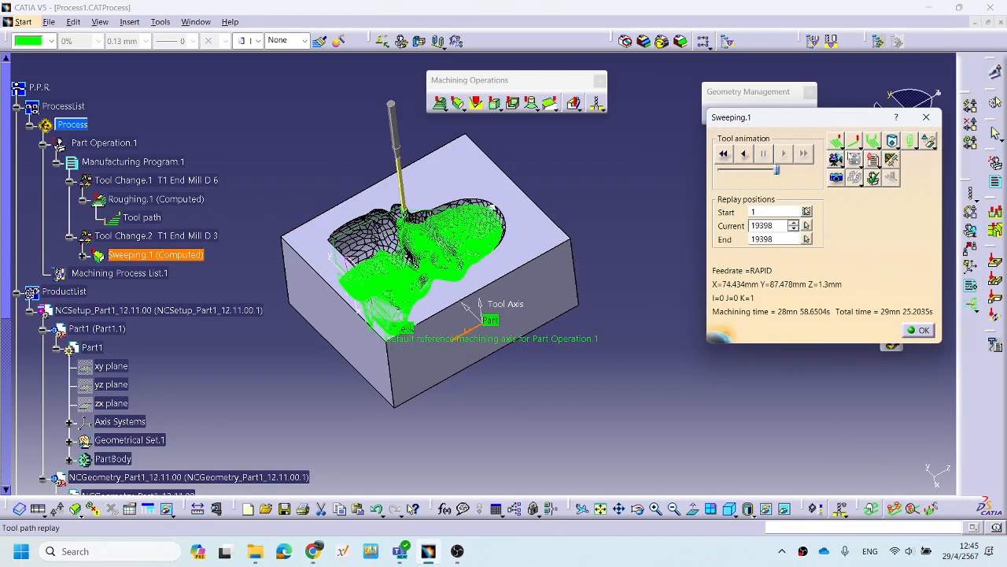
# Start the material-removal video for Sweeping.1 with an automatically created block stock, close the replay and leave the operation.
pyautogui.click(836, 159)
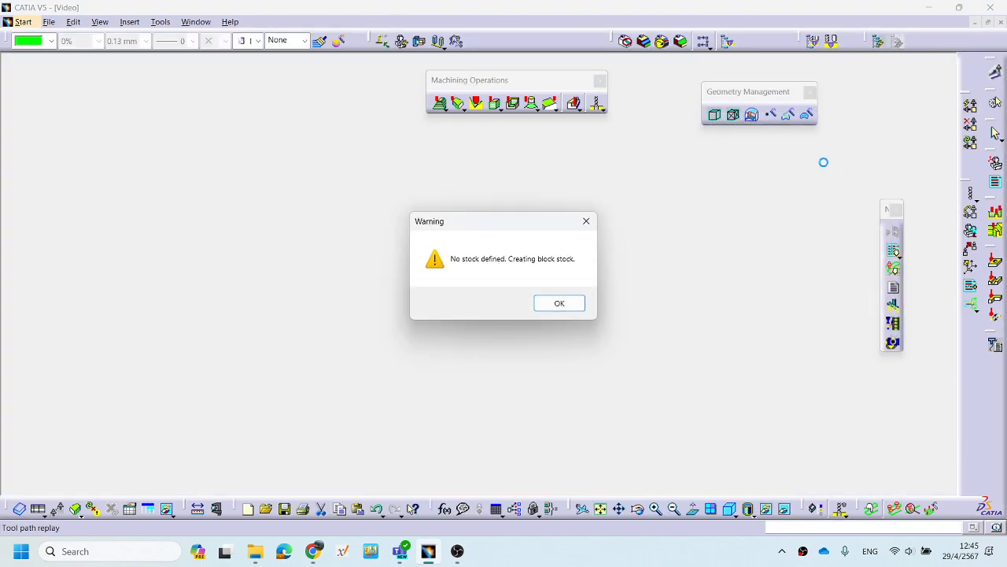
pyautogui.click(567, 307)
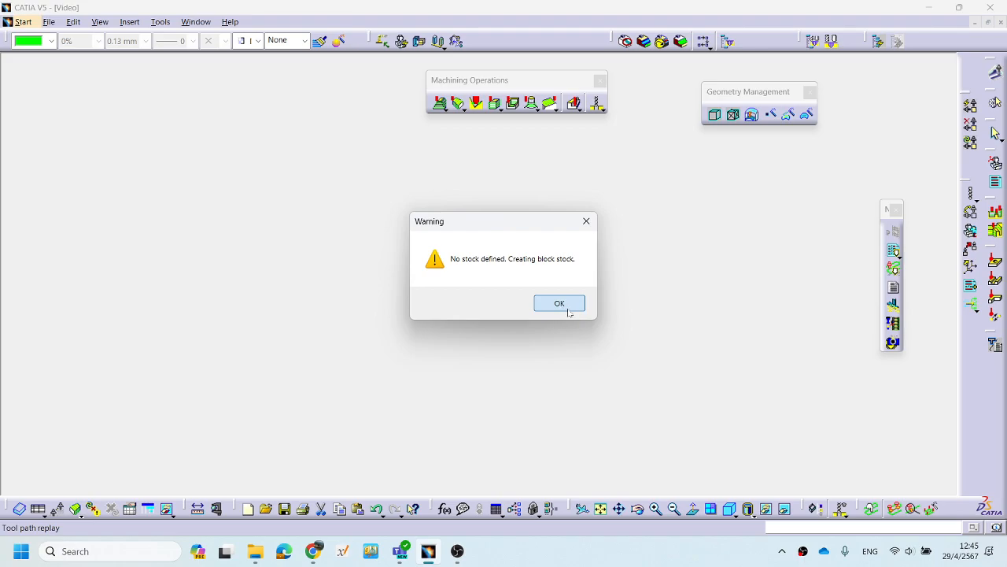
pyautogui.click(569, 310)
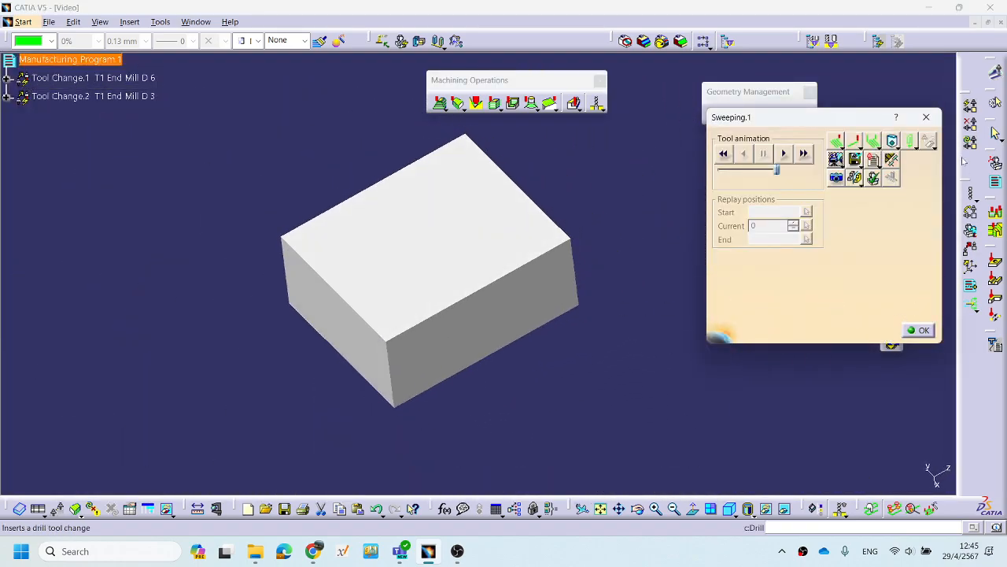
pyautogui.click(926, 118)
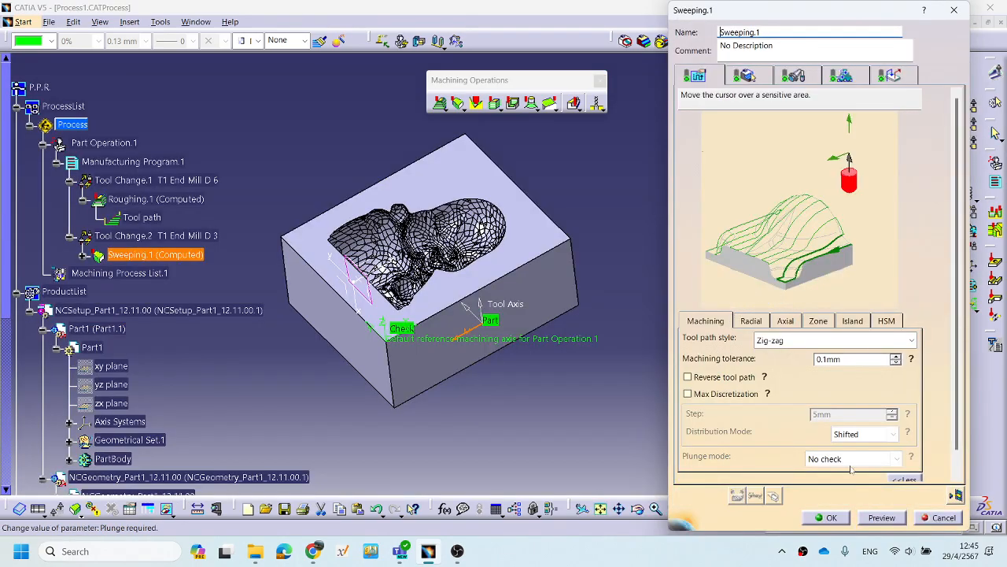
pyautogui.click(839, 519)
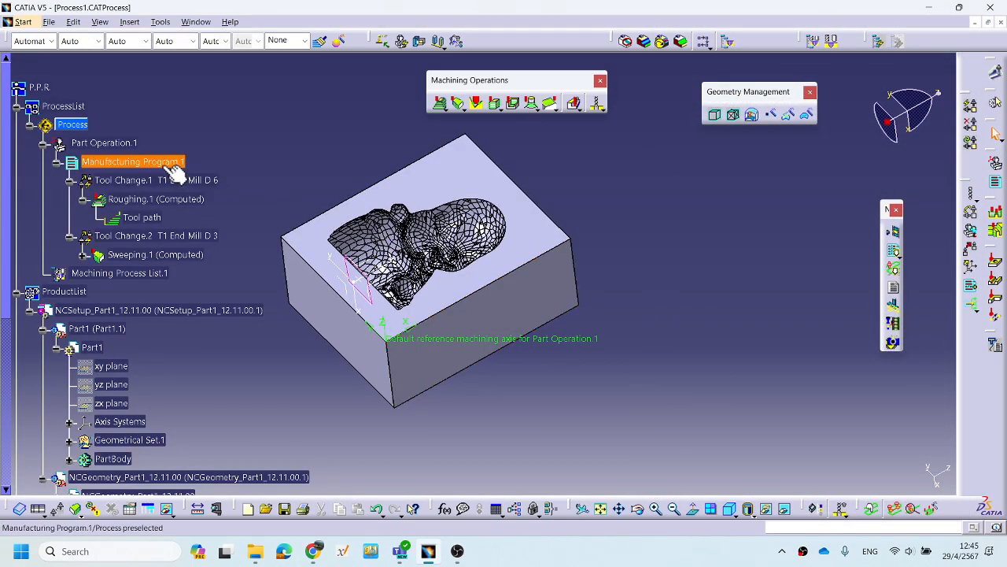
# Clear the stock selection of Part Operation.1 and reselect Join.1 from the NCGeometry part as its stock.
pyautogui.doubleClick(108, 143)
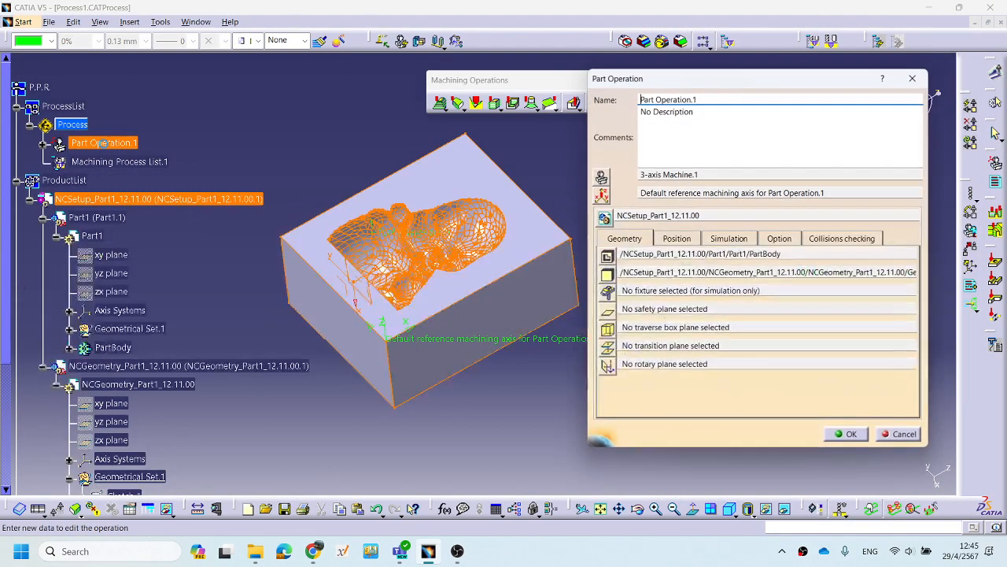
pyautogui.moveTo(862, 272); pyautogui.dragTo(919, 272)
pyautogui.click(880, 273)
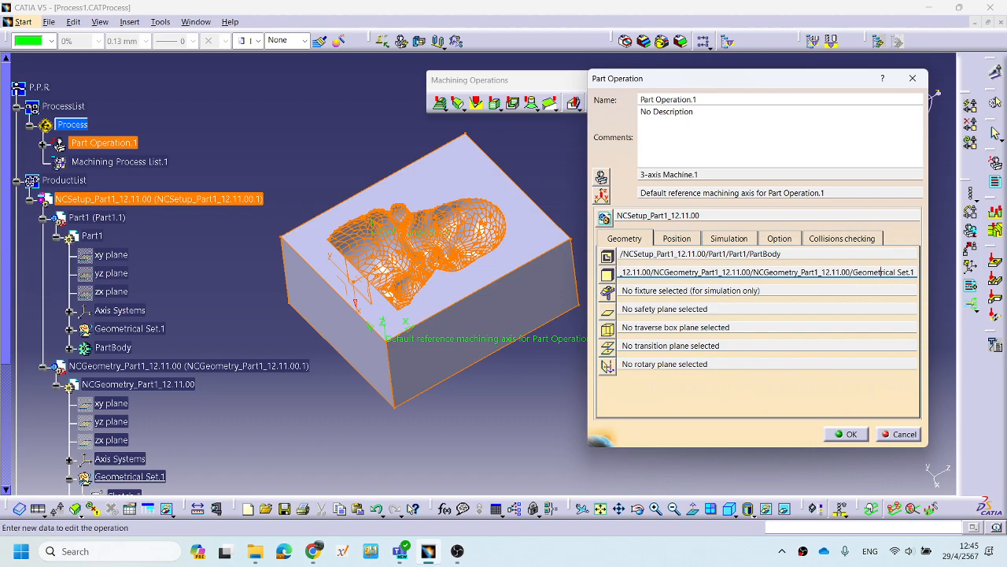
pyautogui.click(686, 300)
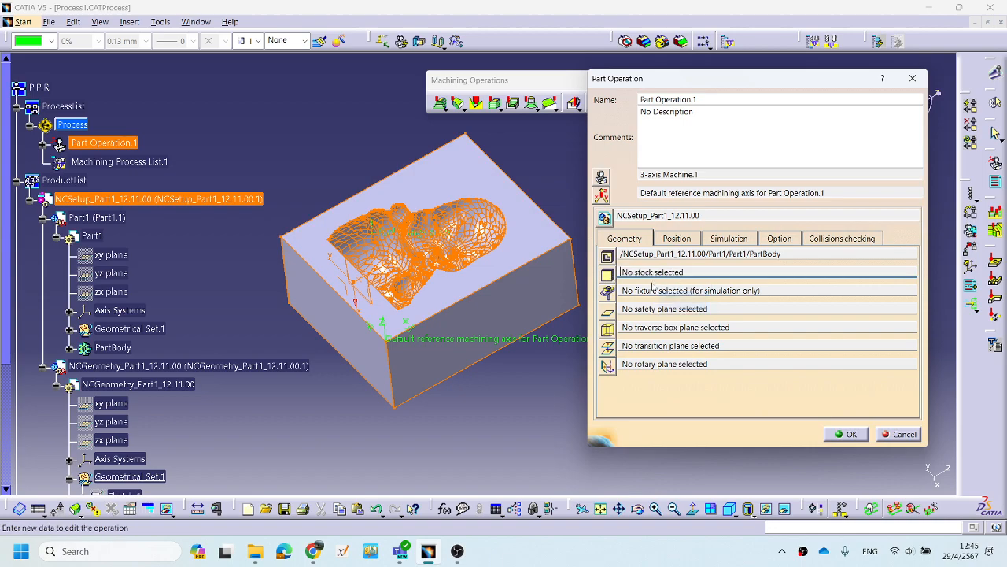
pyautogui.click(607, 275)
pyautogui.scroll(-3, 256, 389)
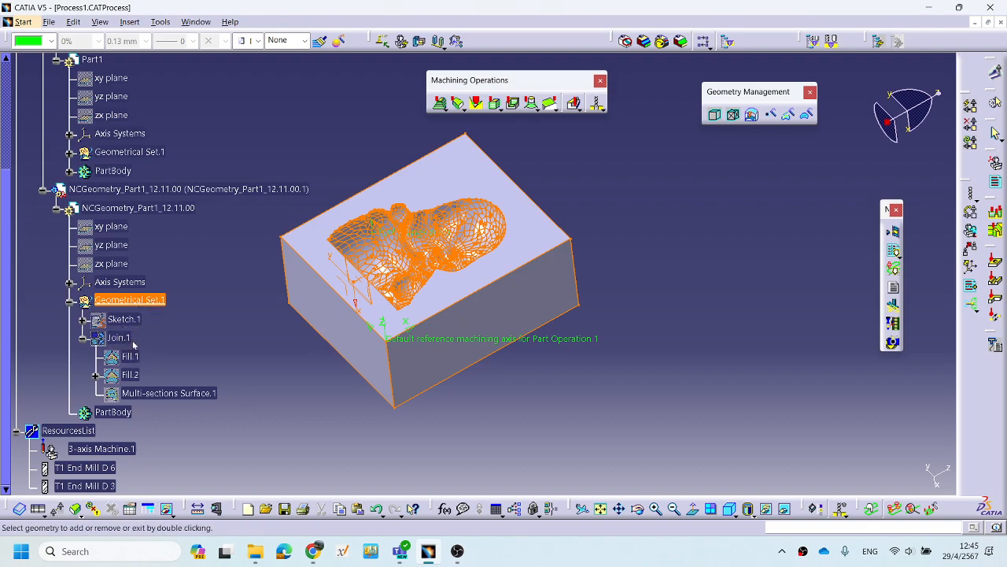
pyautogui.doubleClick(243, 374)
pyautogui.moveTo(756, 271); pyautogui.dragTo(956, 272)
pyautogui.click(862, 433)
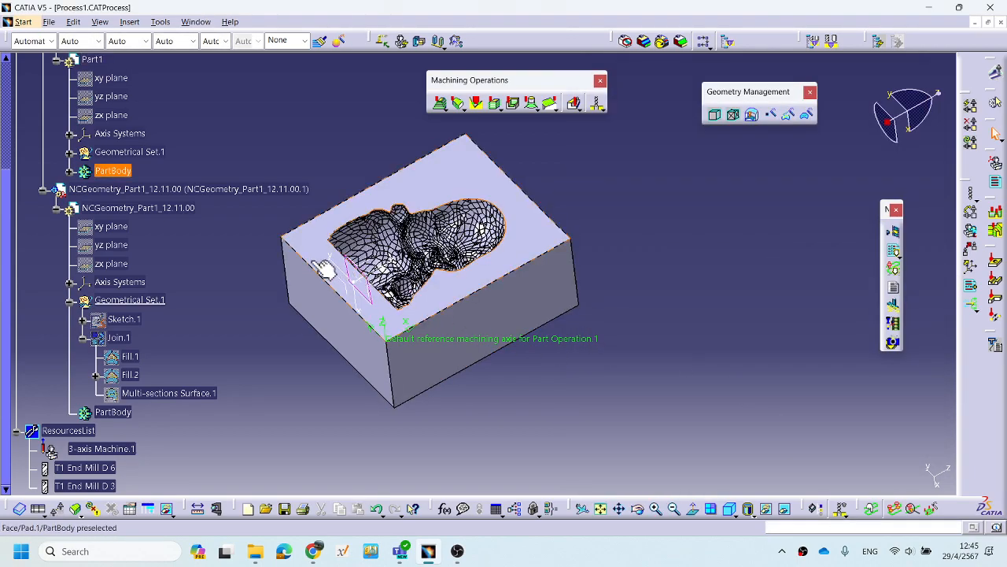
# Show the hidden Join.1 surface in the NCGeometry part's Geometrical Set.1.
pyautogui.scroll(-1, 208, 321)
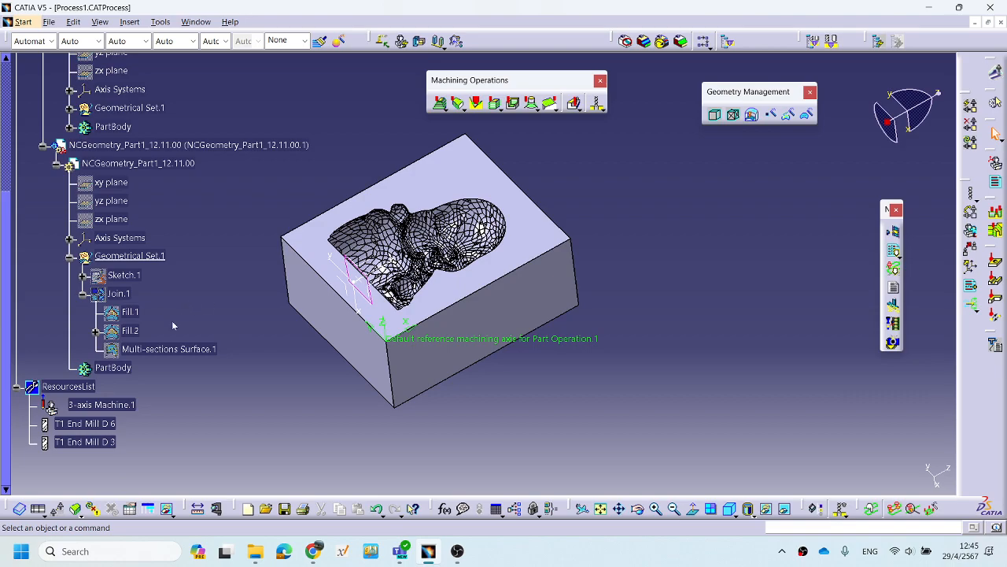
pyautogui.rightClick(119, 292)
pyautogui.click(161, 342)
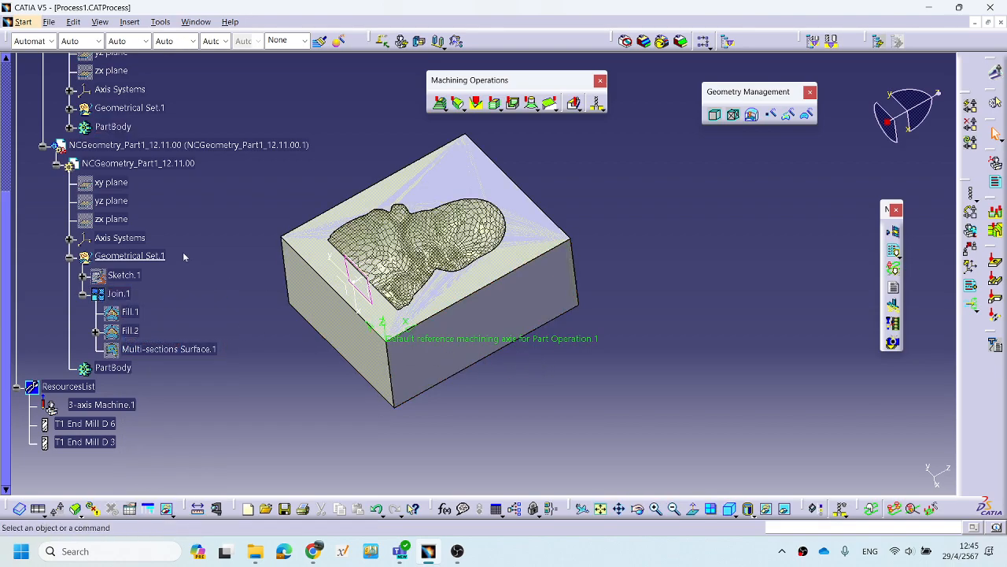
# Expand Part Operation.1 in the tree, reopen Sweeping.1 and replay its tool path.
pyautogui.scroll(4, 184, 255)
pyautogui.scroll(3, 173, 244)
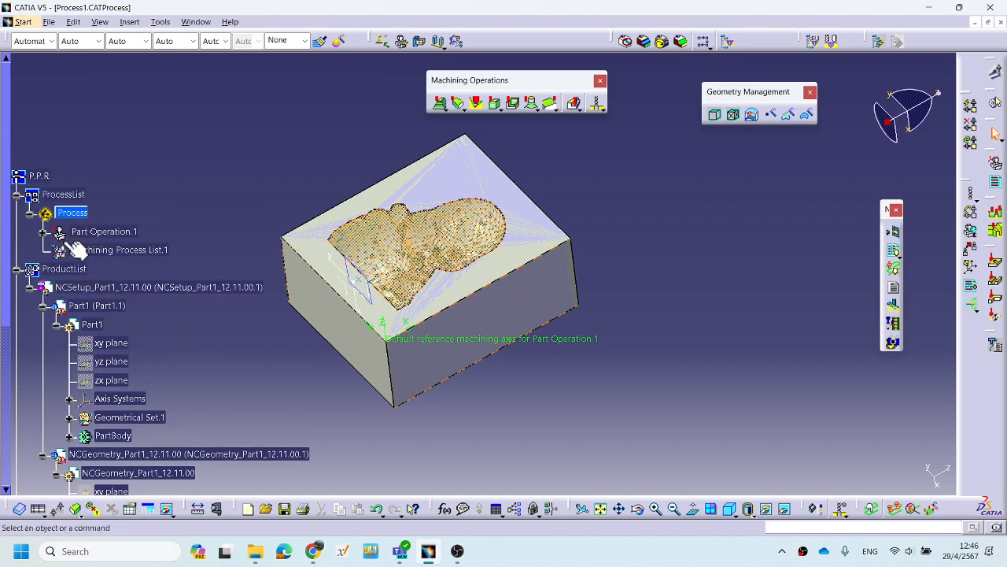
pyautogui.click(41, 233)
pyautogui.scroll(-1, 118, 268)
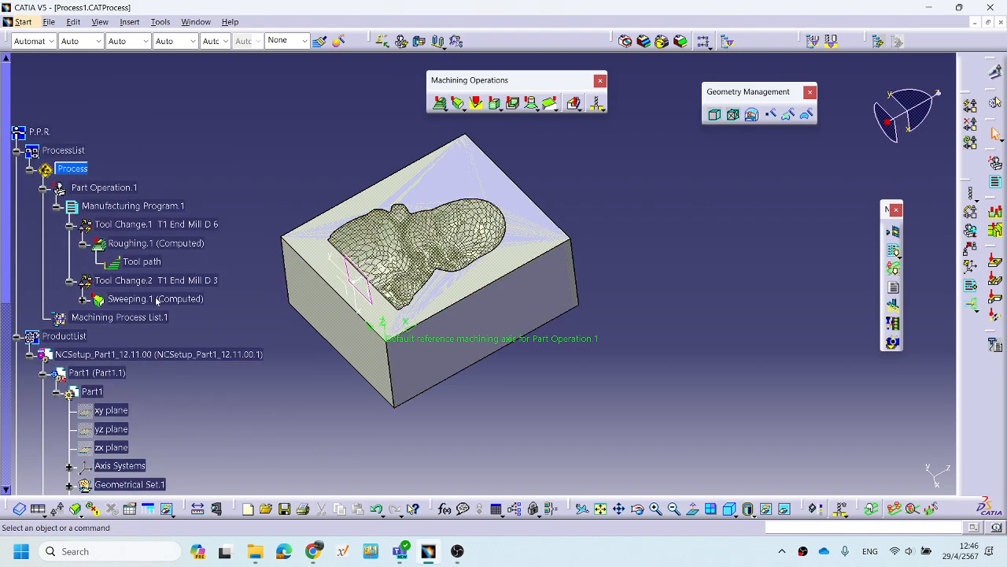
pyautogui.click(144, 296)
pyautogui.doubleClick(150, 298)
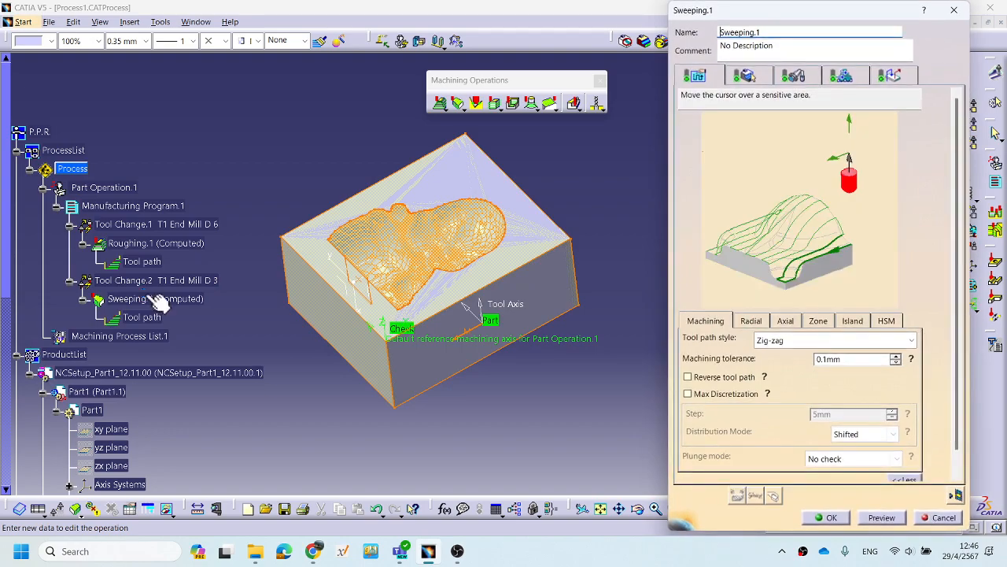
pyautogui.click(957, 494)
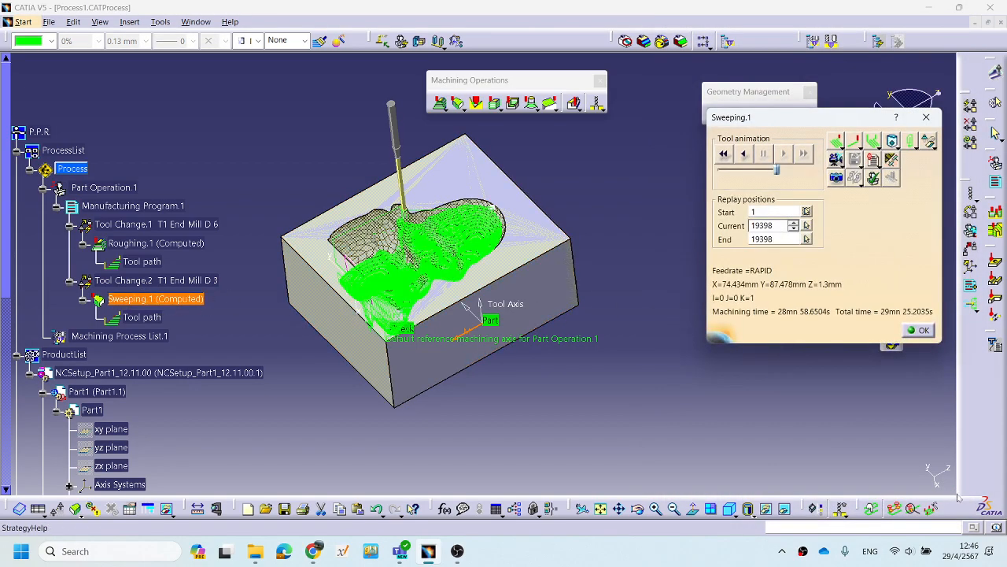
# Examine the sweeping tool path over the face-shaped cavity and the related geometry in the tree.
pyautogui.moveTo(511, 265); pyautogui.dragTo(440, 302, button='middle')
pyautogui.moveTo(387, 389); pyautogui.dragTo(387, 338, button='middle')
pyautogui.moveTo(531, 358); pyautogui.dragTo(535, 334, button='middle')
pyautogui.moveTo(532, 256); pyautogui.dragTo(605, 358, button='middle')
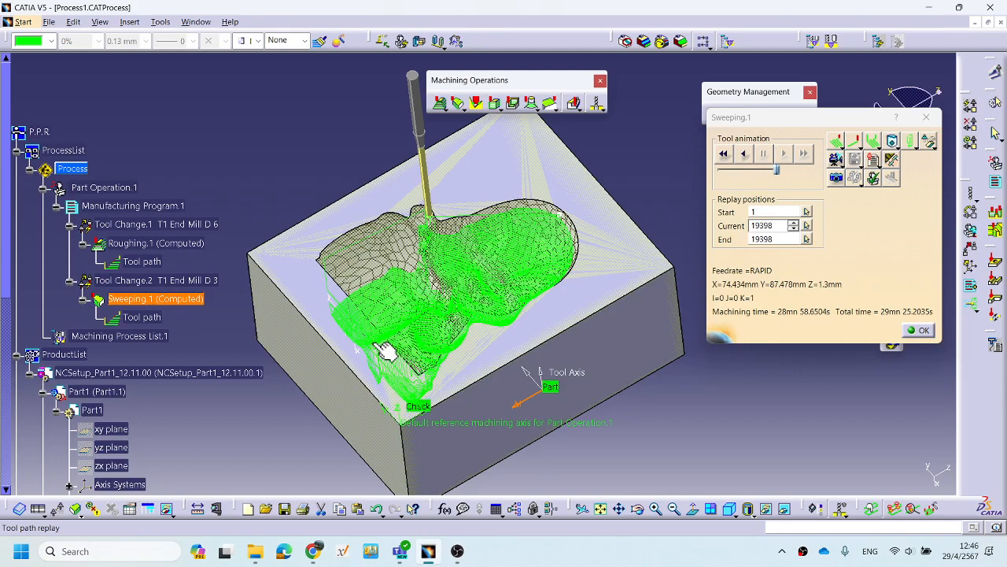
pyautogui.moveTo(477, 322); pyautogui.dragTo(441, 283, button='middle')
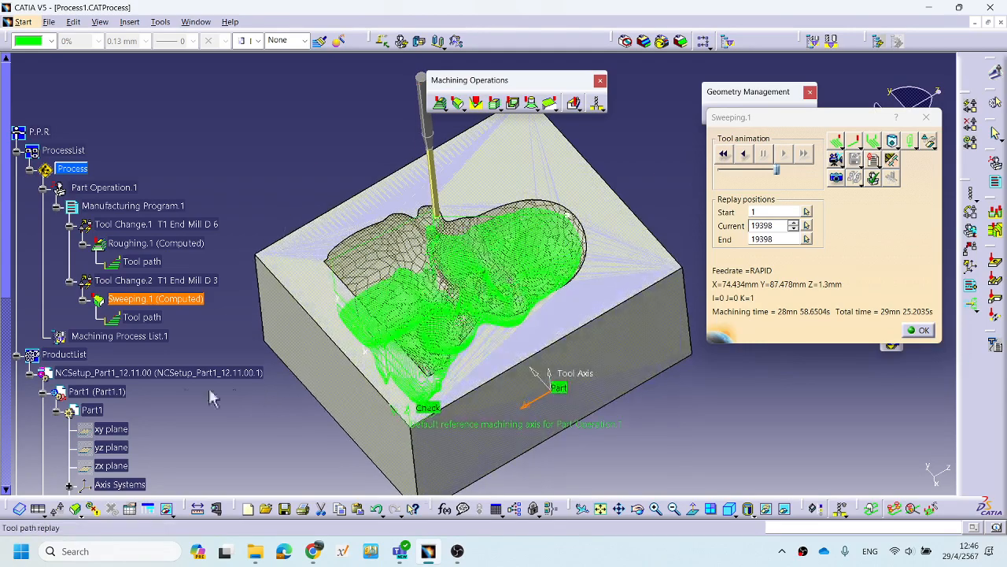
pyautogui.scroll(-2, 162, 409)
pyautogui.scroll(-4, 163, 410)
pyautogui.scroll(3, 373, 397)
pyautogui.moveTo(386, 347); pyautogui.dragTo(376, 317, button='middle')
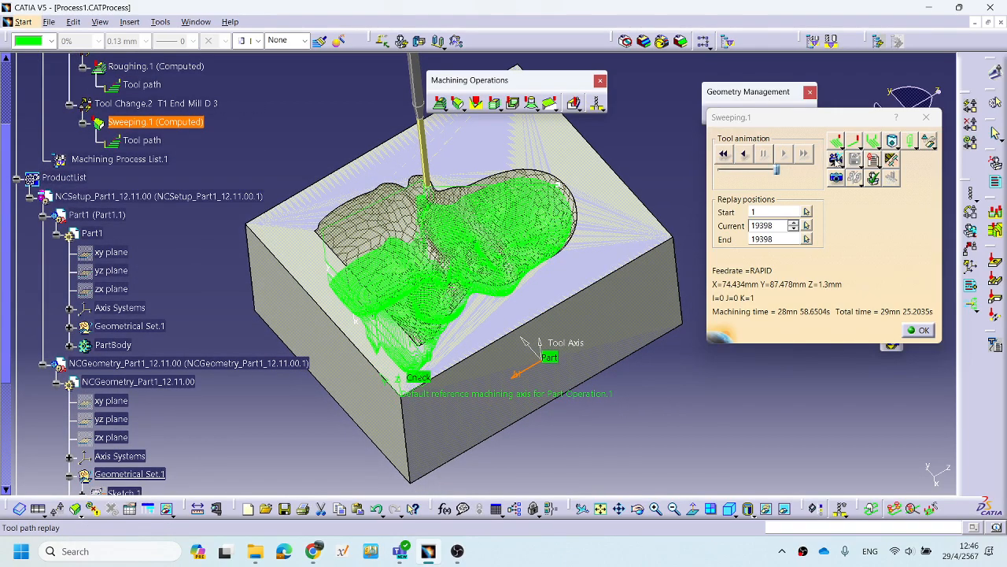
# Play the material-removal video to the end, inspect the machined face cavity from several angles and close Sweeping.1.
pyautogui.click(839, 162)
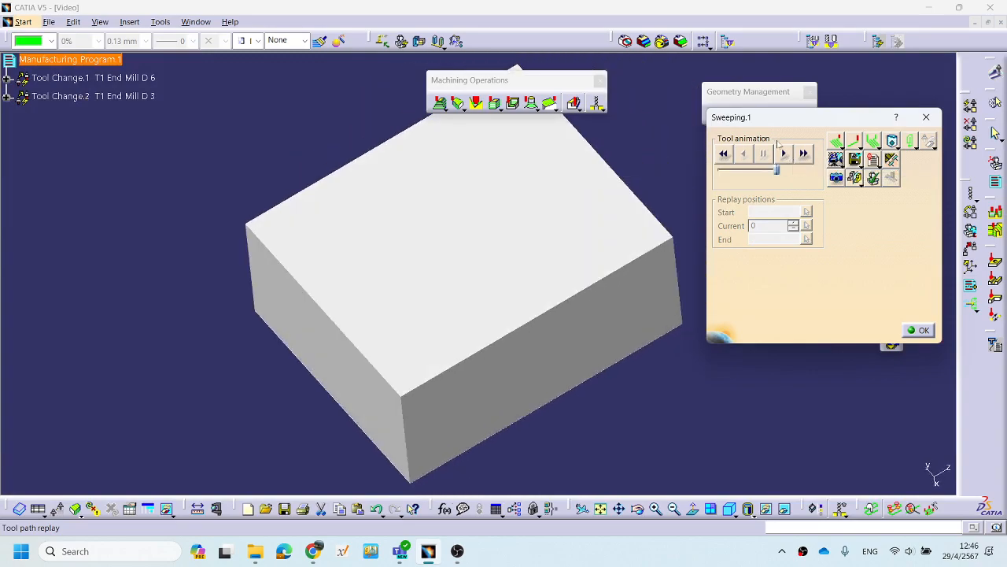
pyautogui.click(784, 153)
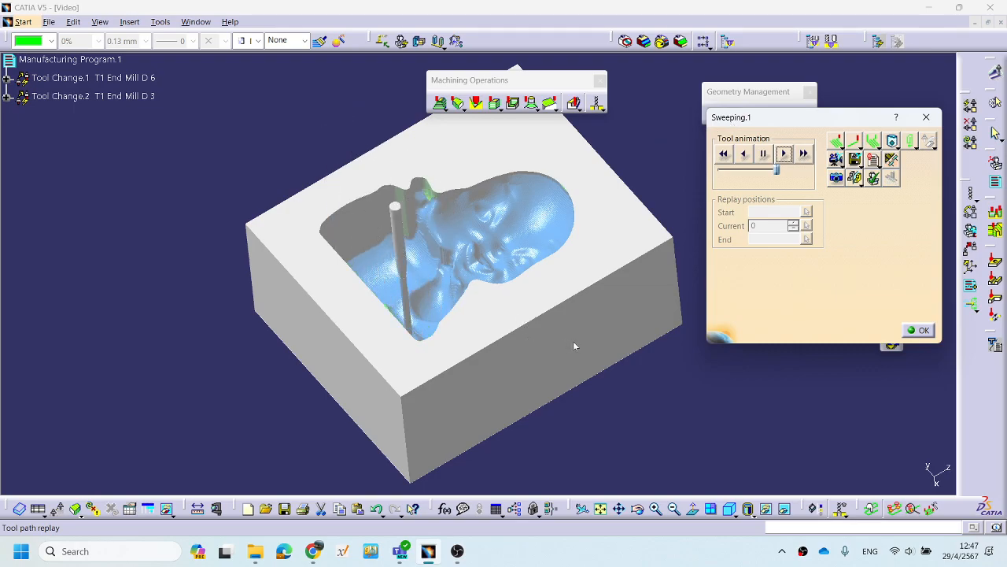
pyautogui.moveTo(565, 329); pyautogui.dragTo(598, 340, button='middle')
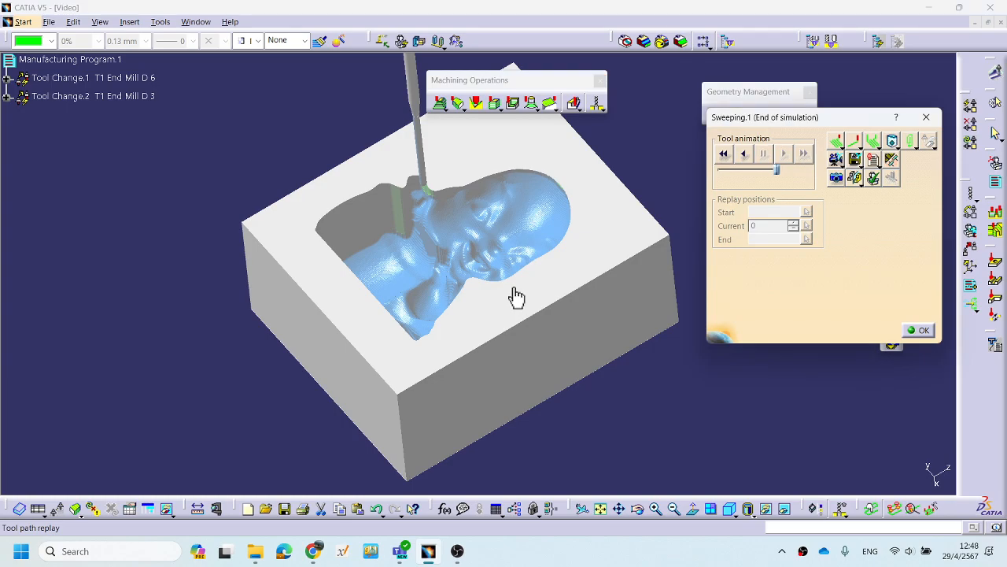
pyautogui.moveTo(462, 263); pyautogui.dragTo(423, 220, button='middle')
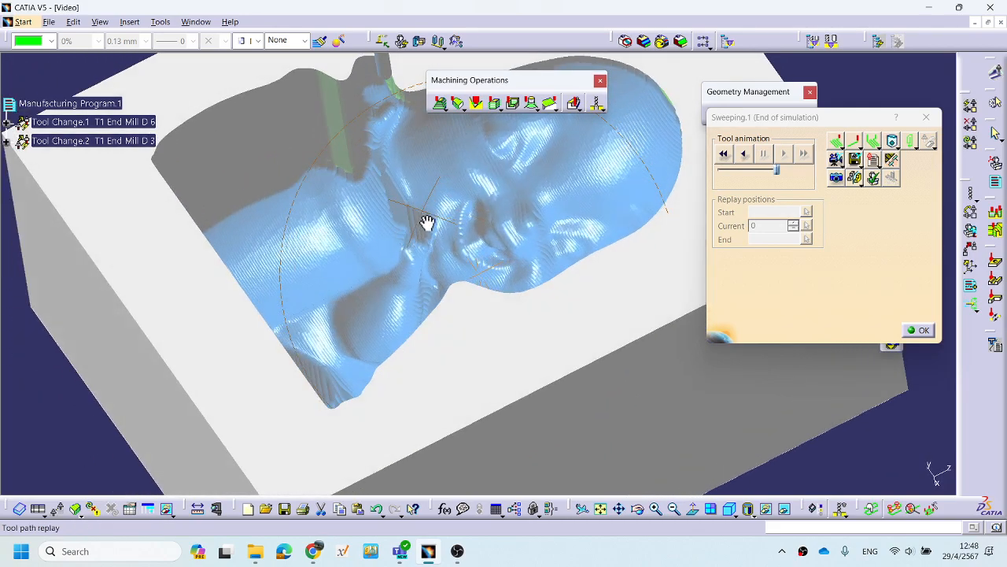
pyautogui.scroll(2, 515, 236)
pyautogui.moveTo(538, 240)
pyautogui.mouseDown(button='middle')
pyautogui.moveTo(498, 250)
pyautogui.moveTo(465, 241)
pyautogui.moveTo(479, 221)
pyautogui.moveTo(503, 218)
pyautogui.moveTo(533, 263)
pyautogui.moveTo(425, 310)
pyautogui.moveTo(497, 255)
pyautogui.moveTo(533, 252)
pyautogui.moveTo(570, 224)
pyautogui.moveTo(539, 241)
pyautogui.mouseUp(button='middle')
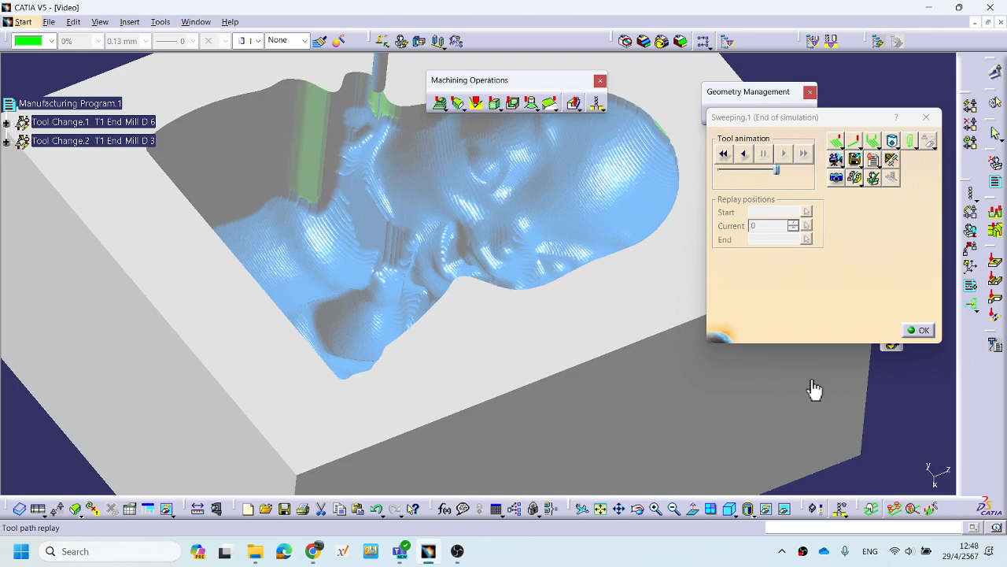
pyautogui.moveTo(620, 338); pyautogui.dragTo(218, 296, button='middle')
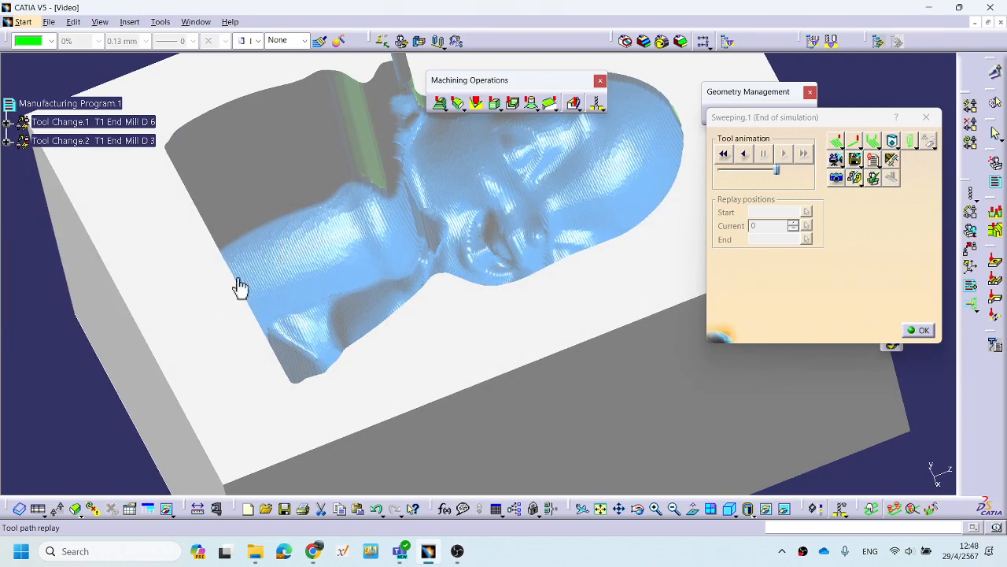
pyautogui.click(924, 329)
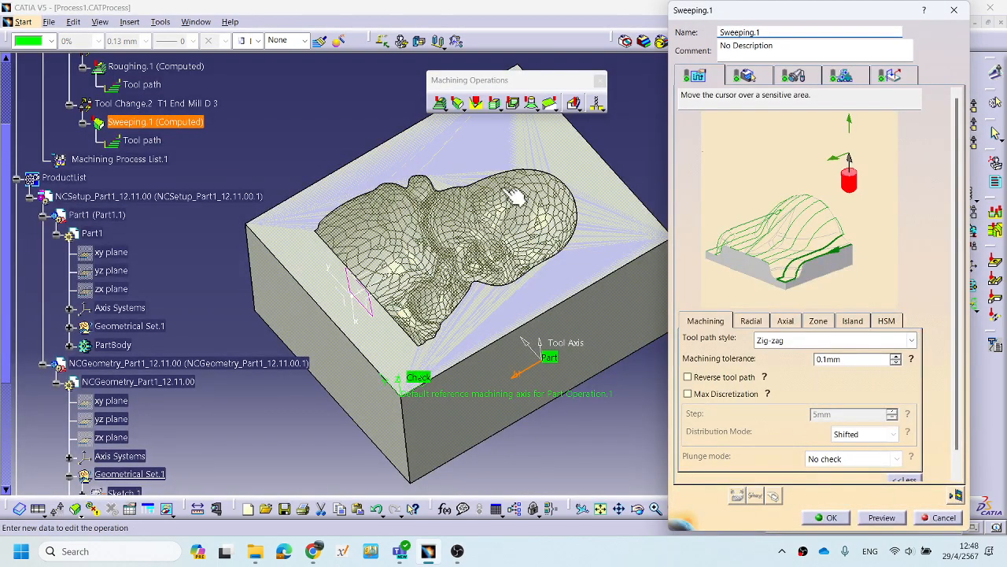
pyautogui.click(834, 522)
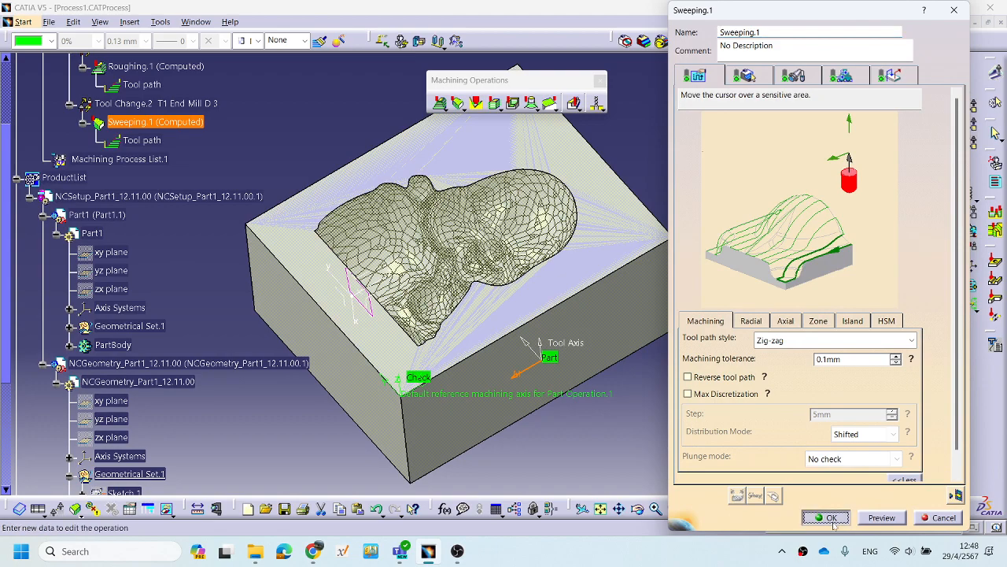
# Duplicate Sweeping.1 by copying and pasting it under the 3 mm end mill's tool change.
pyautogui.rightClick(154, 120)
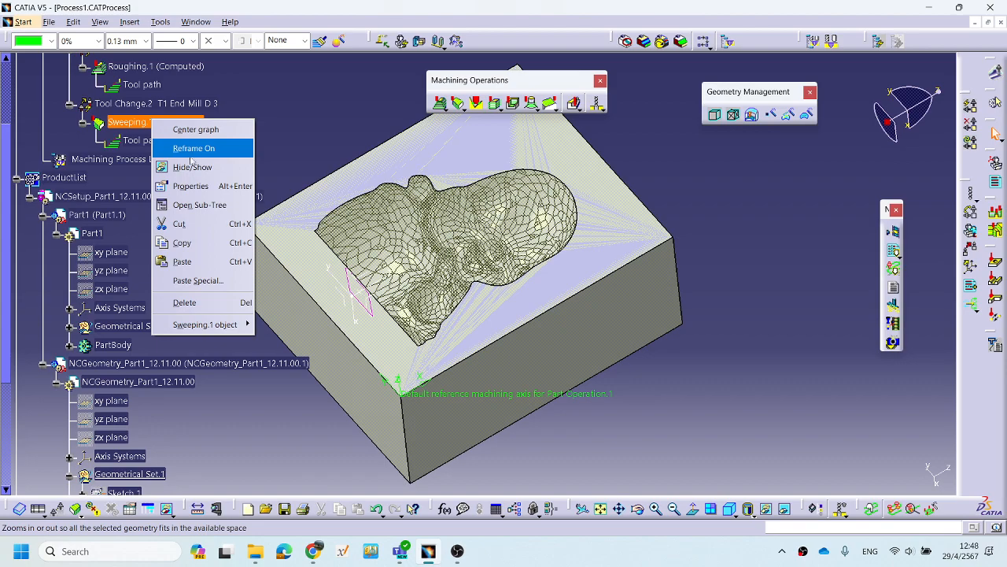
pyautogui.click(150, 122)
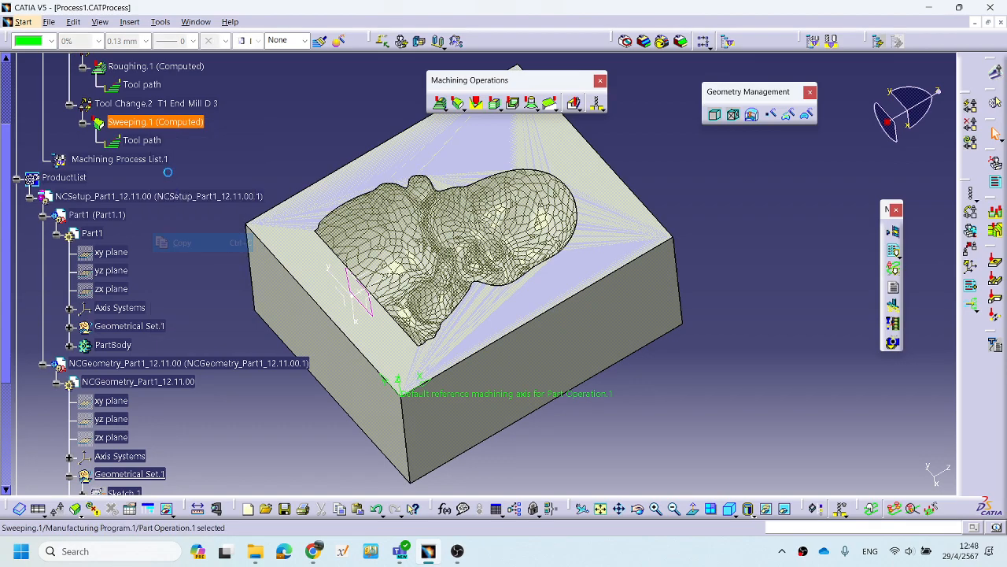
pyautogui.rightClick(149, 122)
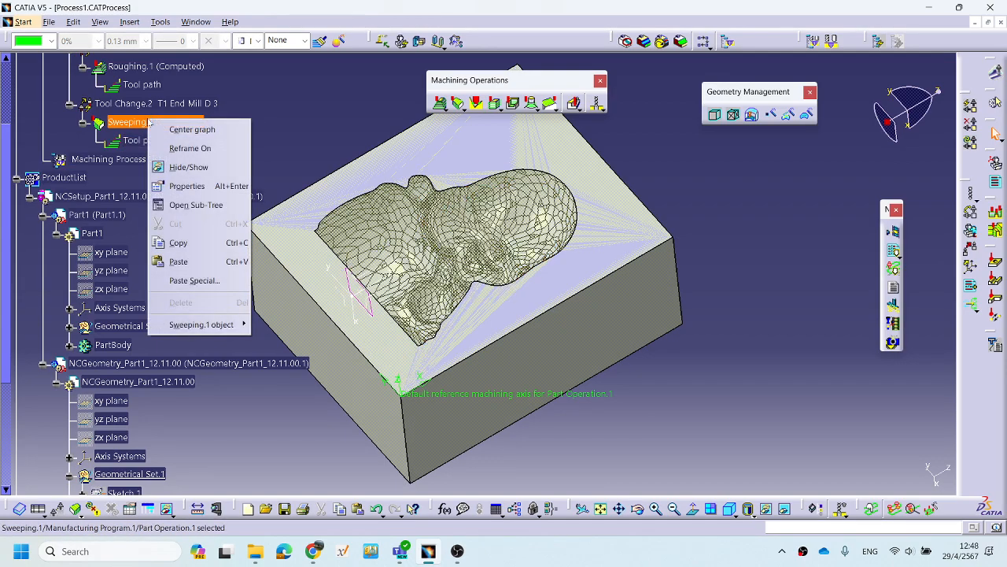
pyautogui.click(192, 264)
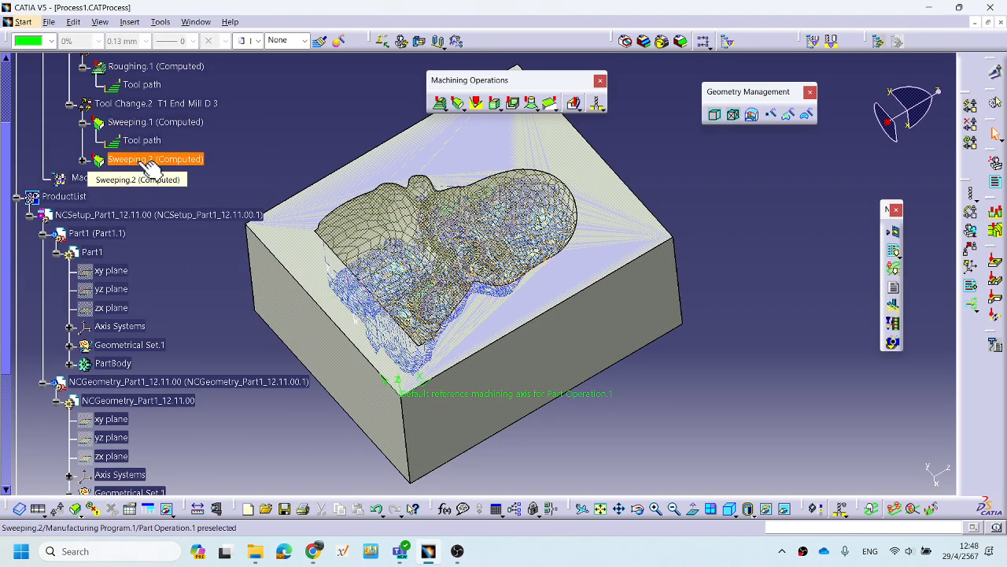
# Select the two sweeping operations in the tree and open the duplicated Sweeping.2 for editing.
pyautogui.click(203, 125)
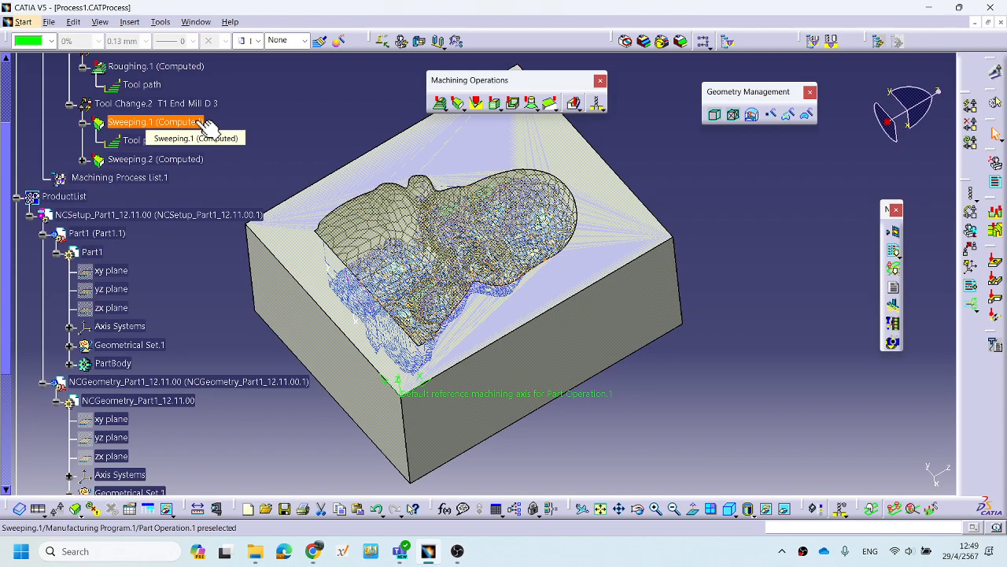
pyautogui.keyDown('ctrl'); pyautogui.click(171, 161); pyautogui.keyUp('ctrl')
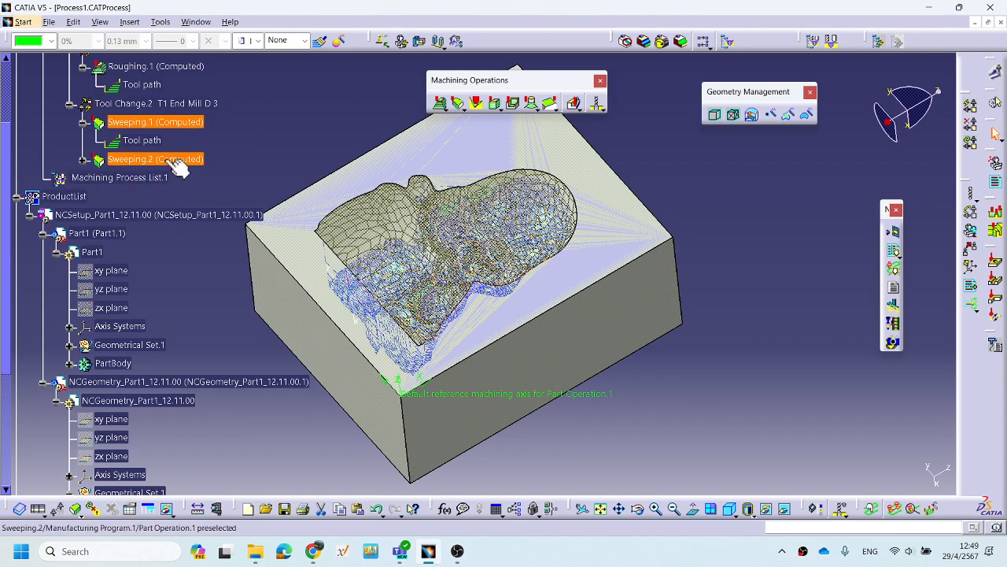
pyautogui.keyDown('ctrl'); pyautogui.click(173, 162); pyautogui.keyUp('ctrl')
pyautogui.keyDown('ctrl'); pyautogui.click(170, 161); pyautogui.keyUp('ctrl')
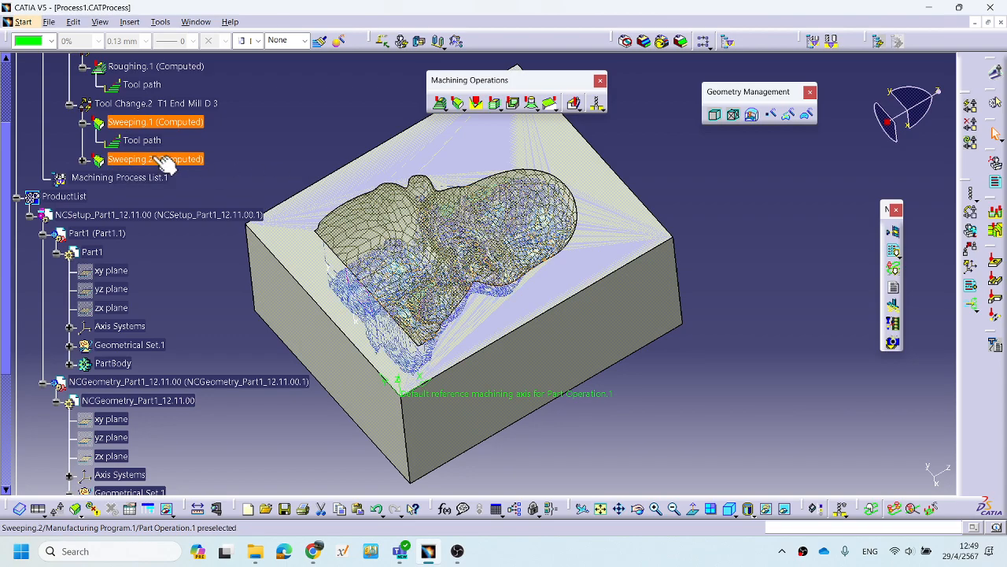
pyautogui.click(166, 161)
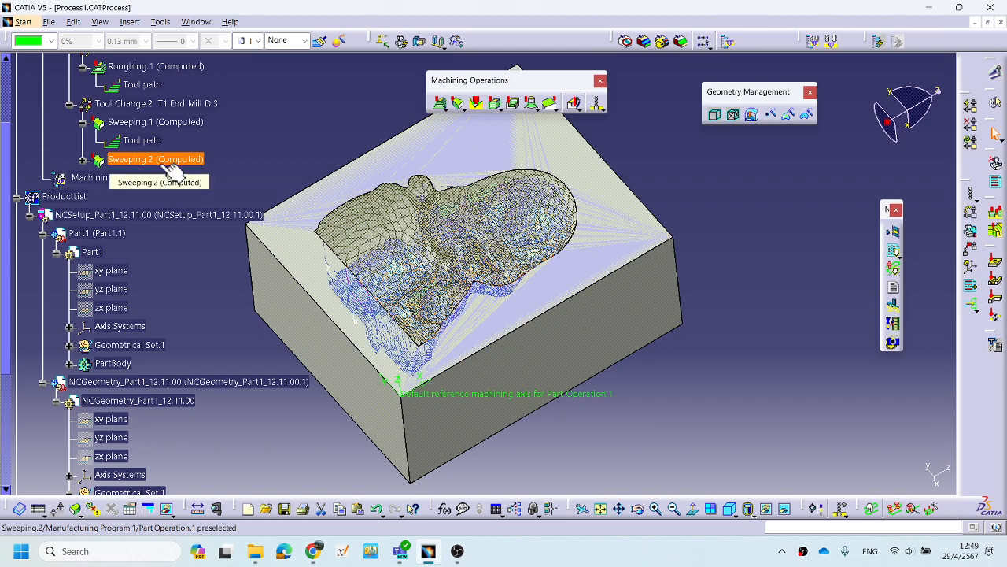
pyautogui.doubleClick(171, 161)
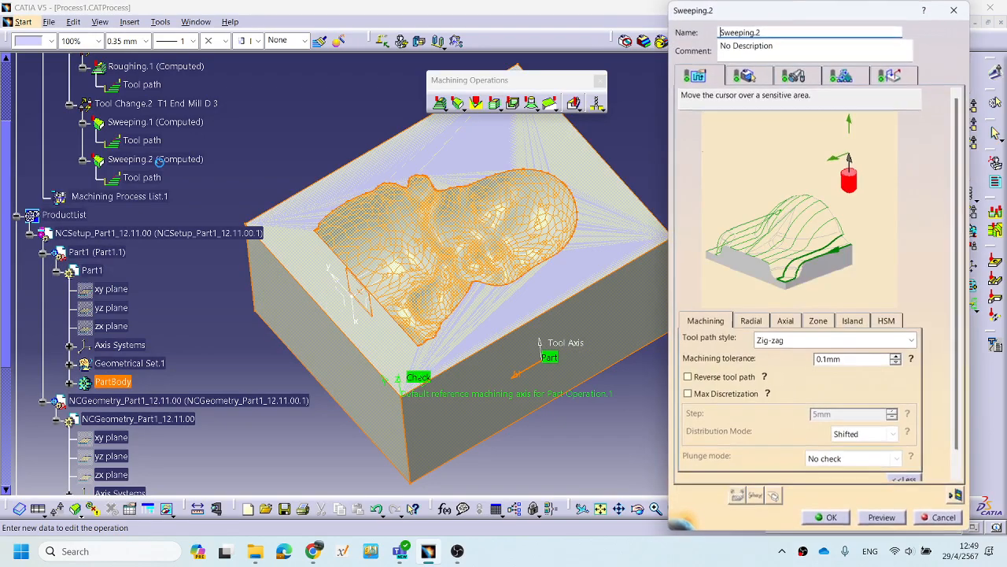
# Review the strategy and geometry settings of Sweeping.2 against the face-shaped cavity block.
pyautogui.moveTo(499, 357); pyautogui.dragTo(522, 272, button='middle')
pyautogui.moveTo(529, 326); pyautogui.dragTo(545, 381, button='middle')
pyautogui.moveTo(504, 354); pyautogui.dragTo(475, 354, button='middle')
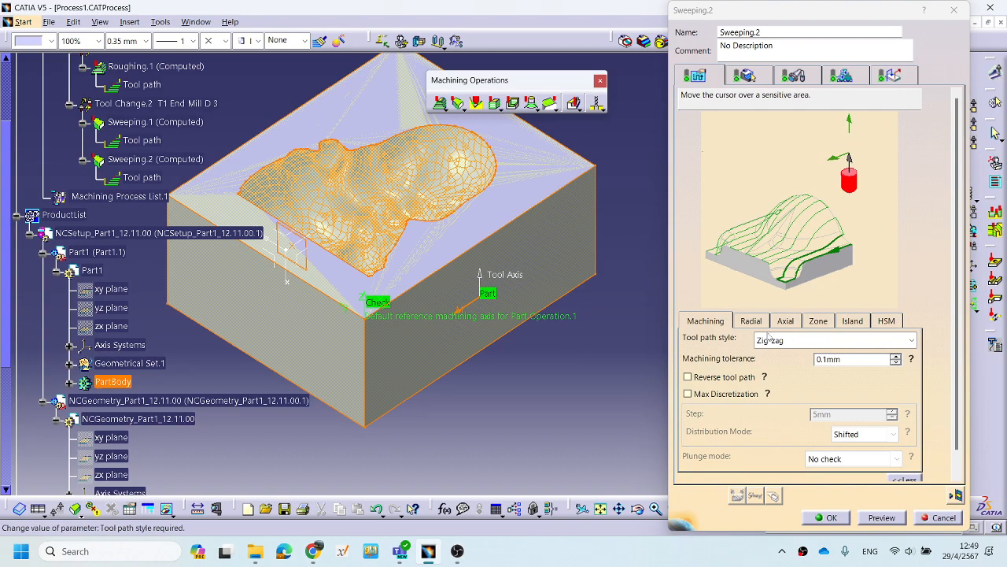
pyautogui.moveTo(453, 358); pyautogui.dragTo(497, 362, button='middle')
pyautogui.click(746, 75)
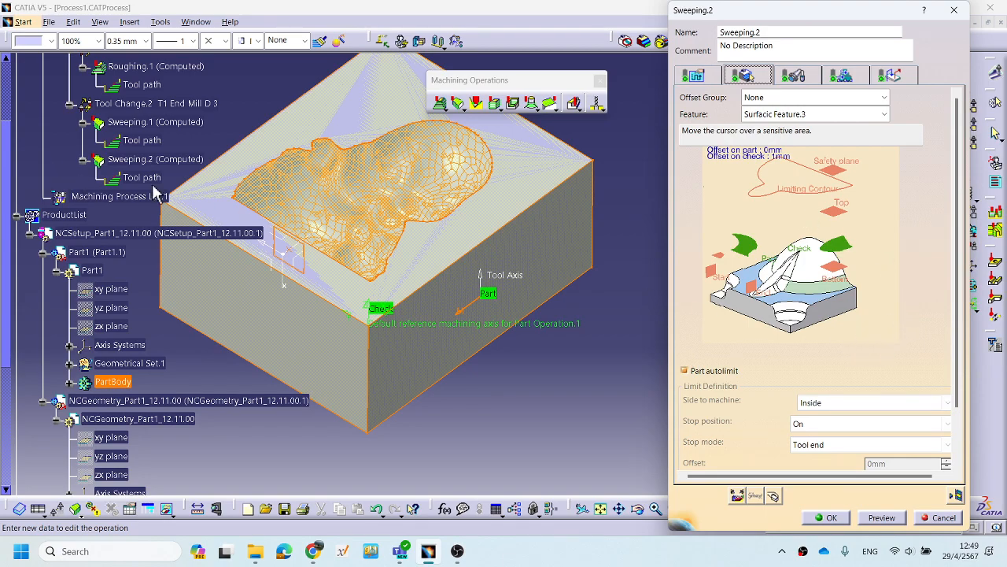
pyautogui.click(693, 75)
pyautogui.click(745, 76)
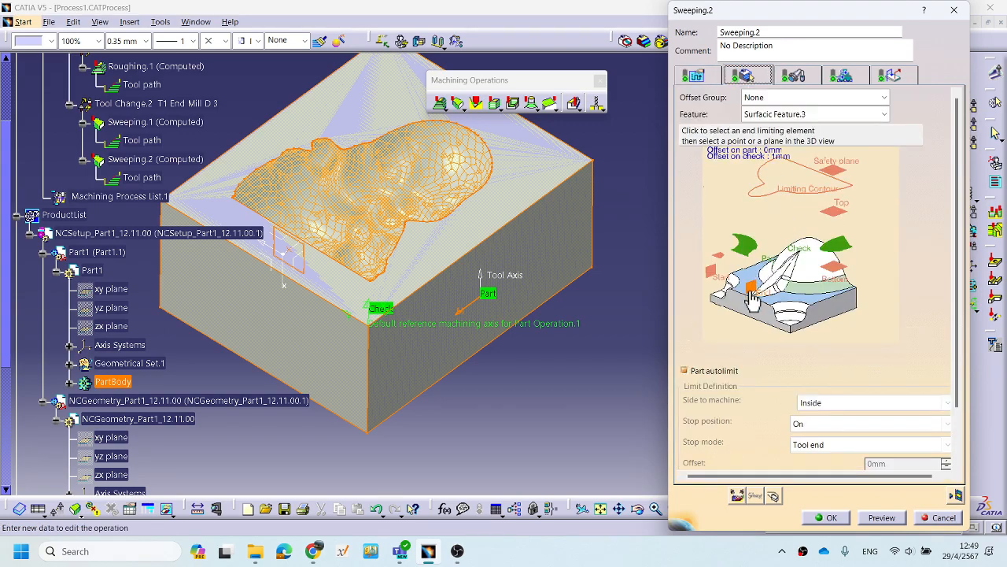
pyautogui.click(693, 74)
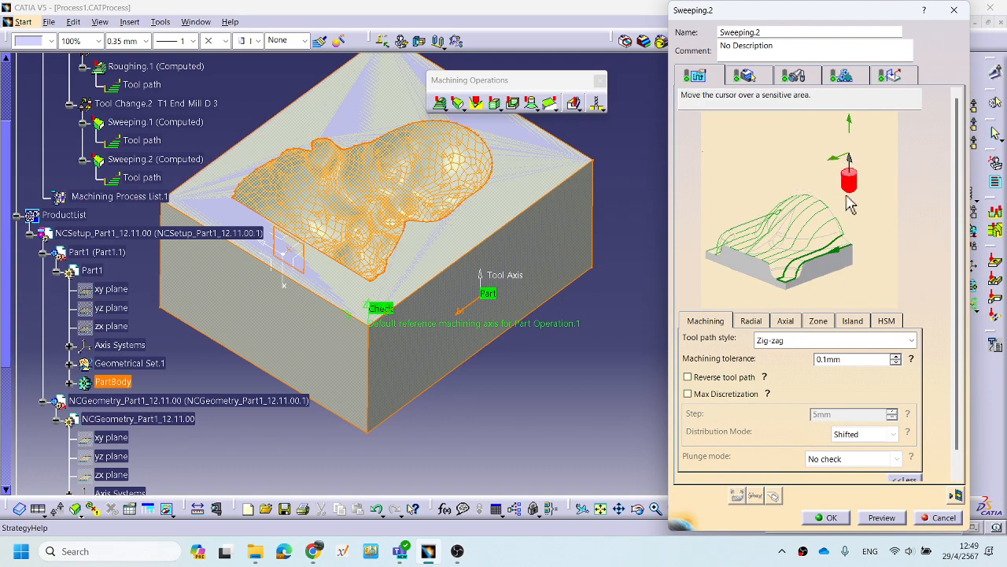
# Redefine Sweeping.2's machining direction from the block's side beside the Part label, reversing the resulting arrow so it points across the cavity.
pyautogui.click(839, 165)
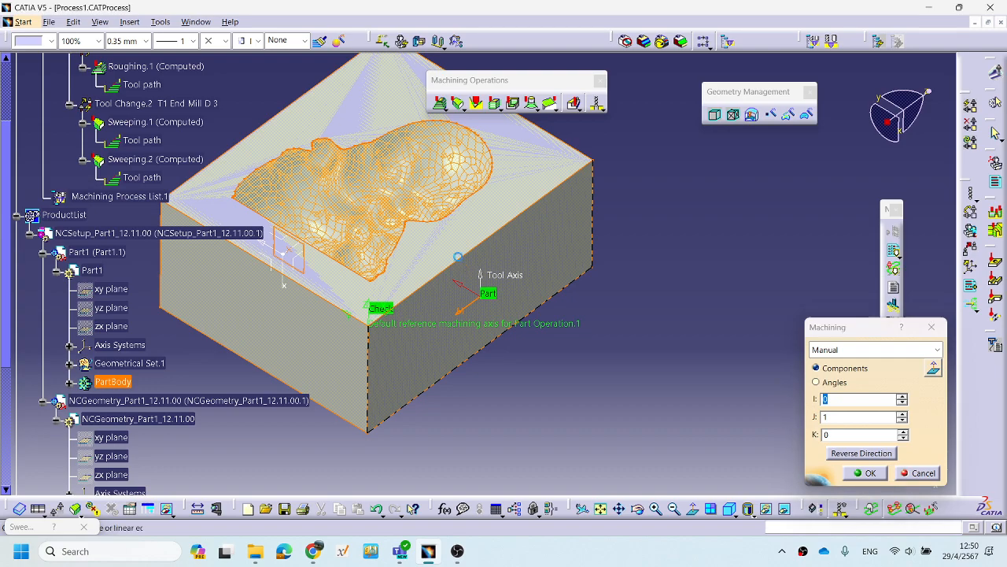
pyautogui.click(470, 265)
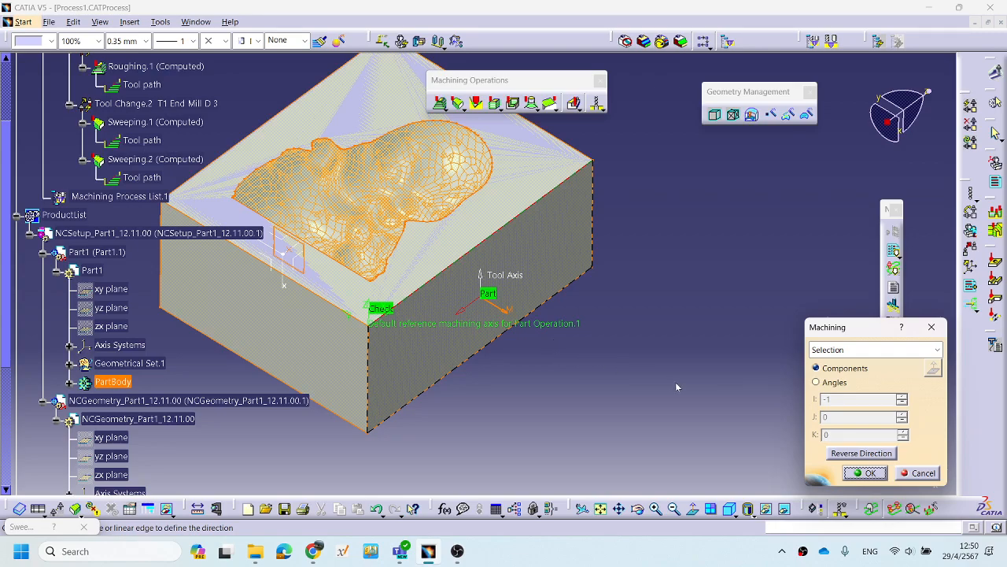
pyautogui.click(504, 312)
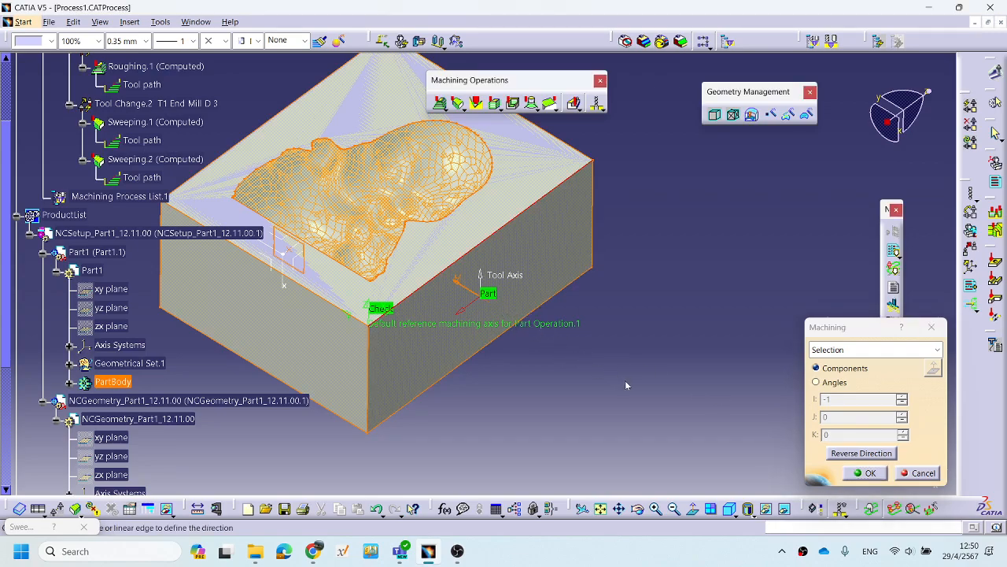
pyautogui.click(867, 473)
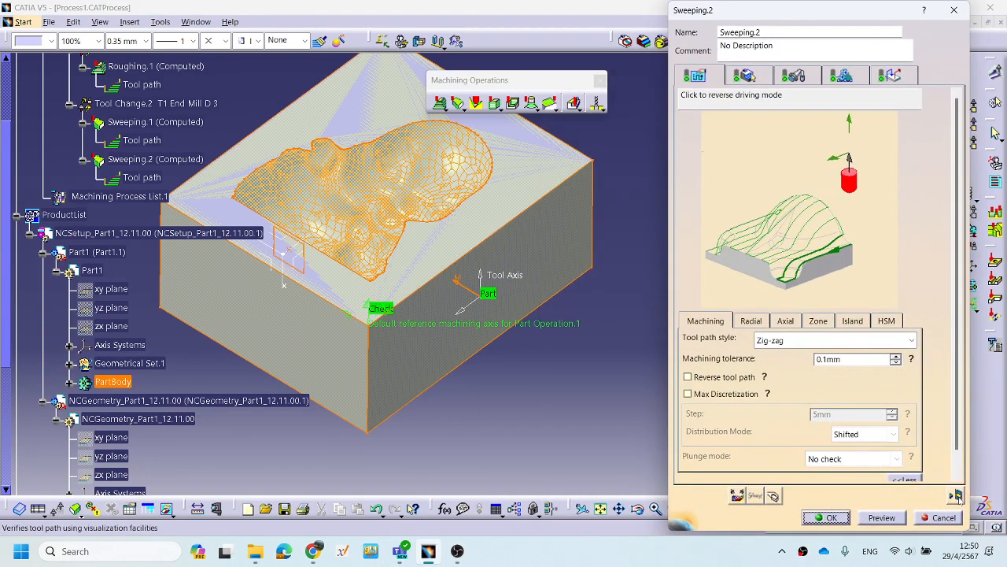
# Replay the Sweeping.2 tool path and examine its passes over the face cavity up close.
pyautogui.click(956, 494)
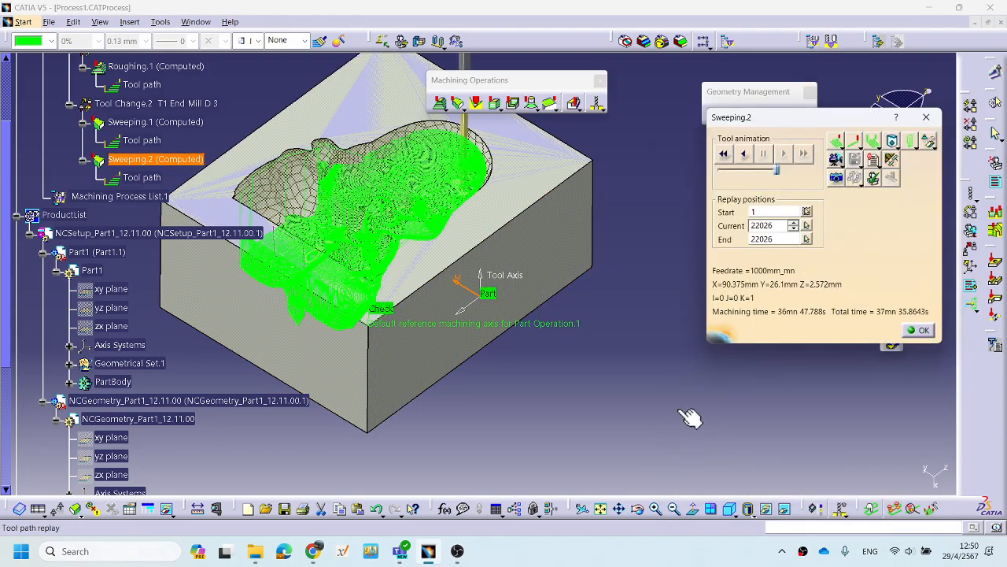
pyautogui.moveTo(481, 257)
pyautogui.mouseDown(button='middle')
pyautogui.moveTo(508, 335)
pyautogui.moveTo(509, 375)
pyautogui.moveTo(479, 318)
pyautogui.moveTo(484, 354)
pyautogui.moveTo(452, 302)
pyautogui.moveTo(472, 263)
pyautogui.moveTo(493, 256)
pyautogui.mouseUp(button='middle')
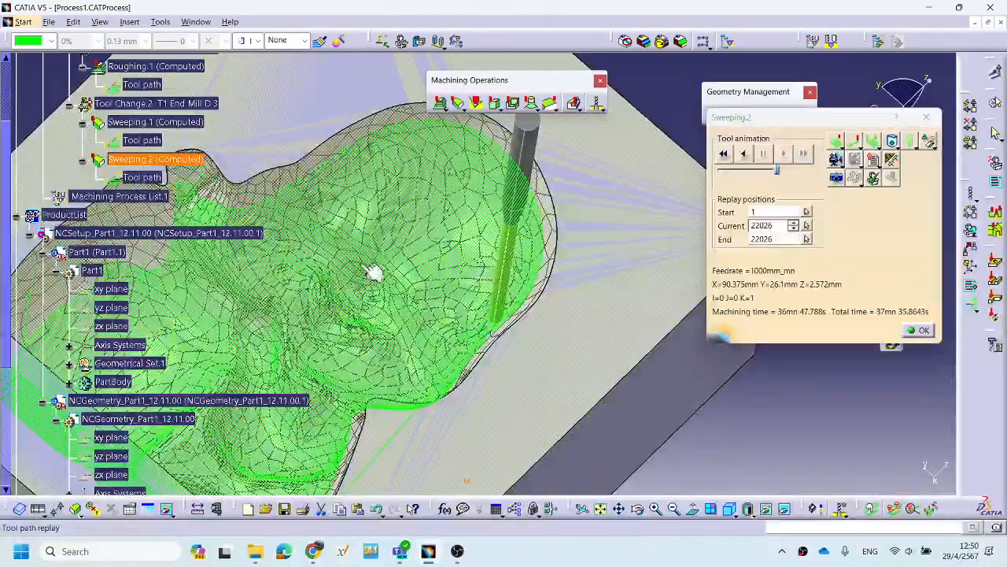
pyautogui.moveTo(350, 321); pyautogui.dragTo(524, 256, button='middle')
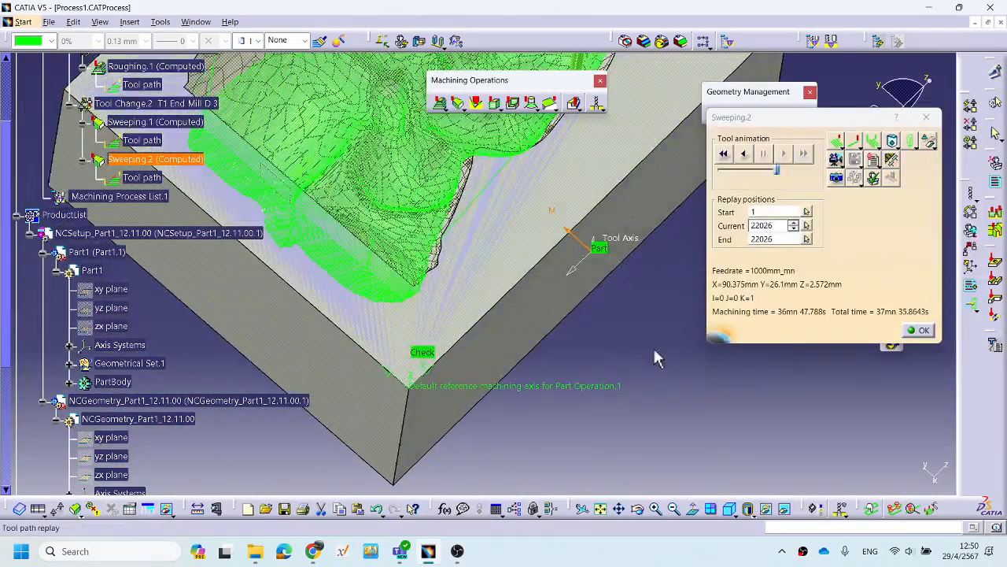
pyautogui.moveTo(640, 359); pyautogui.dragTo(603, 154, button='middle')
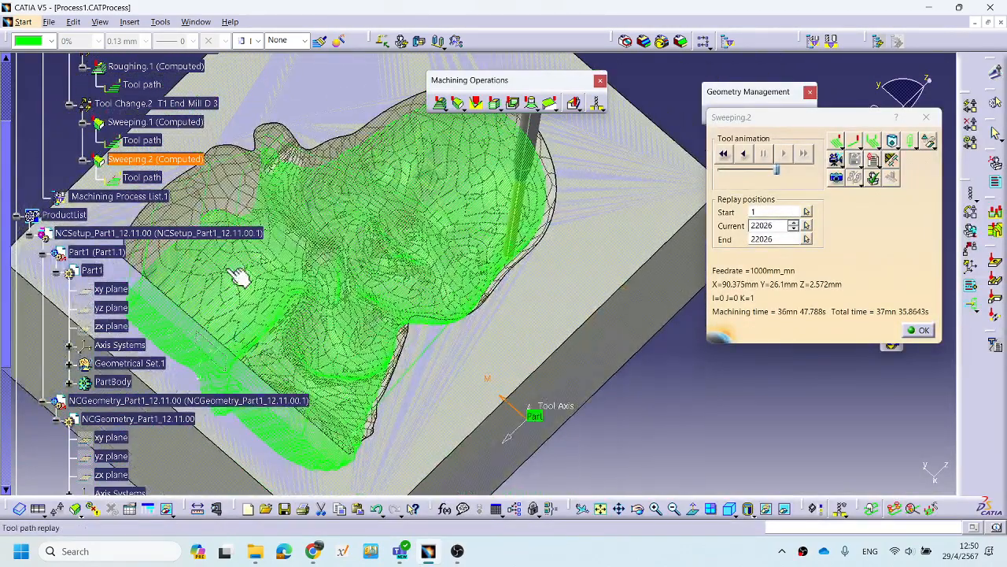
pyautogui.moveTo(434, 267); pyautogui.dragTo(516, 218, button='middle')
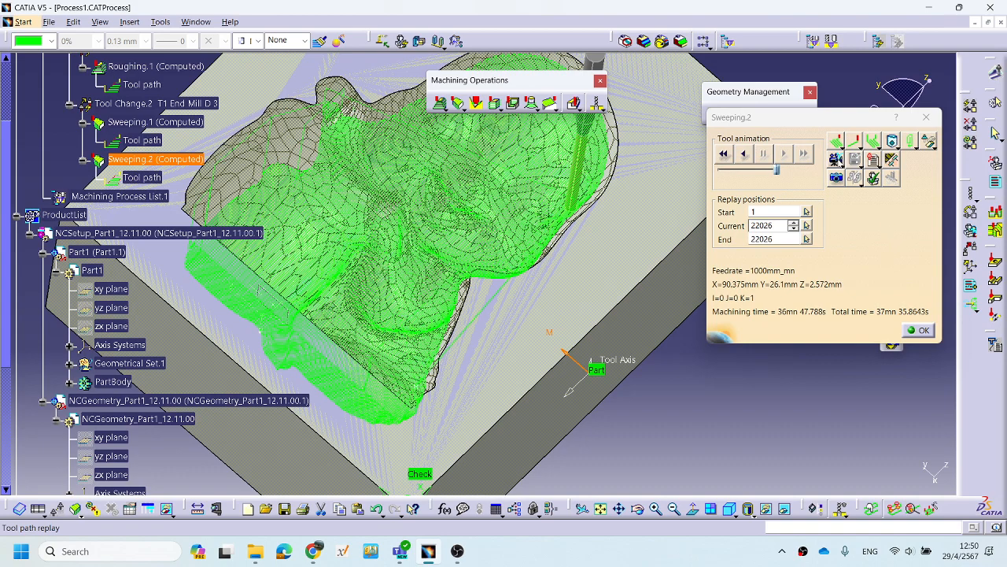
# Run the material-removal video of Sweeping.2, moving the floating toolbars clear of the block.
pyautogui.click(839, 160)
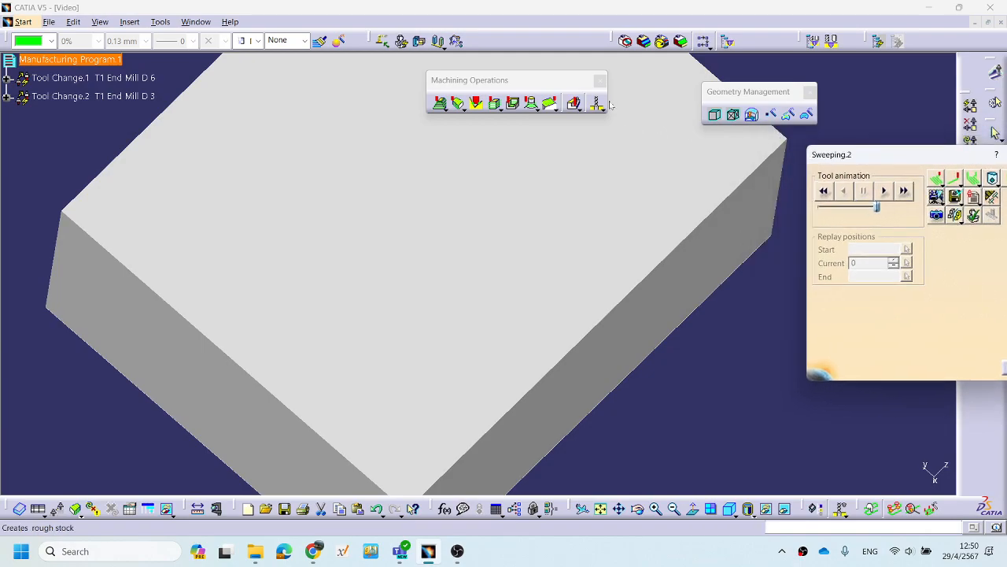
pyautogui.moveTo(595, 80); pyautogui.dragTo(990, 81)
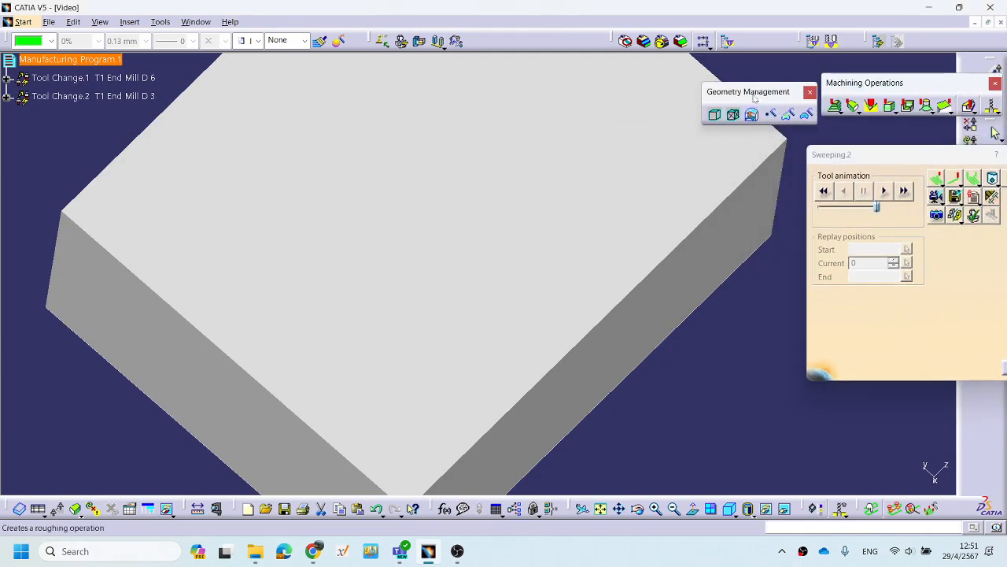
pyautogui.moveTo(754, 98); pyautogui.dragTo(959, 120)
pyautogui.moveTo(676, 290); pyautogui.dragTo(712, 323, button='middle')
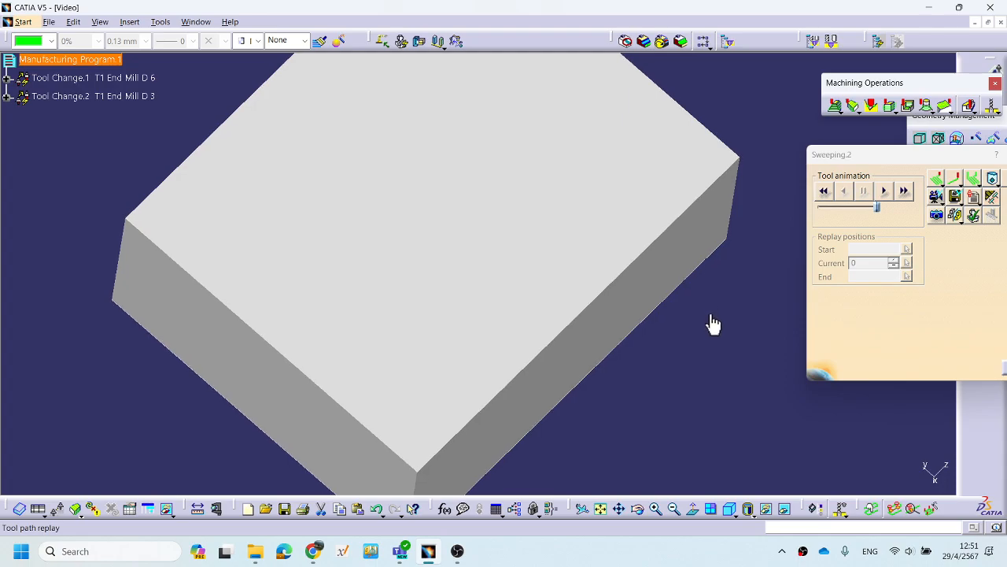
pyautogui.click(884, 192)
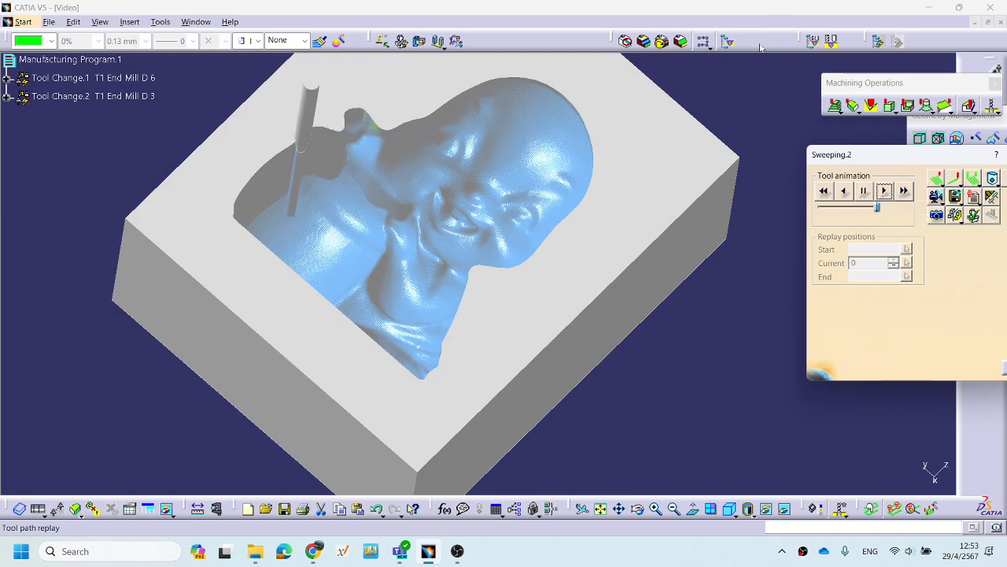
# Inspect the surface finish of the simulated face cavity, close the replay and accept Sweeping.2.
pyautogui.moveTo(629, 244); pyautogui.dragTo(550, 425, button='middle')
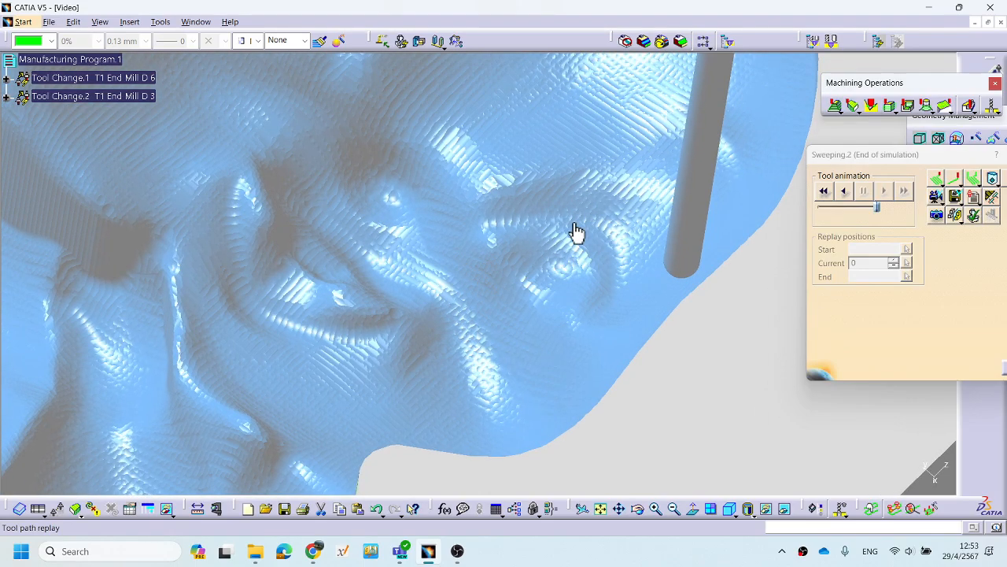
pyautogui.moveTo(578, 229); pyautogui.dragTo(513, 268, button='middle')
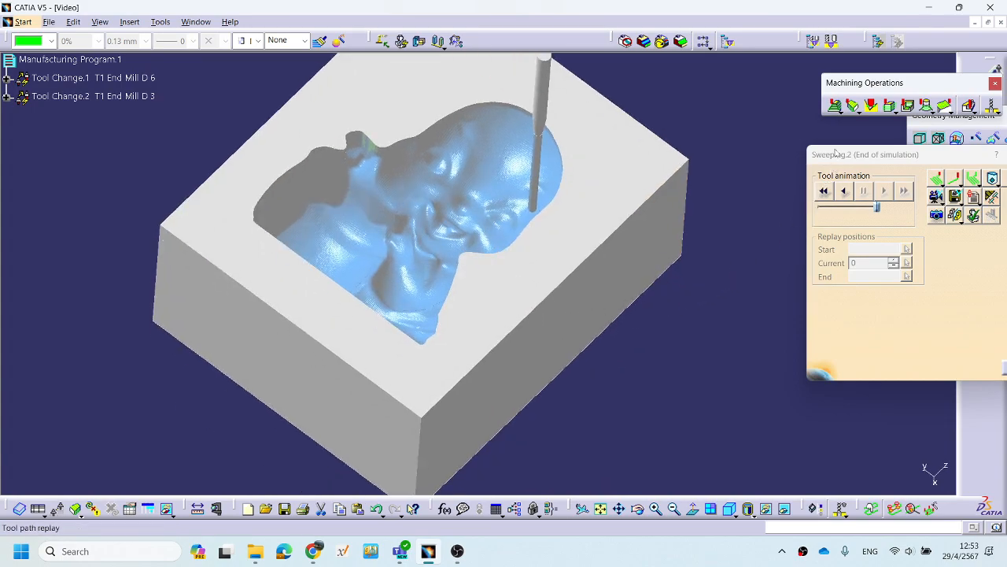
pyautogui.moveTo(836, 153); pyautogui.dragTo(731, 139)
pyautogui.click(913, 352)
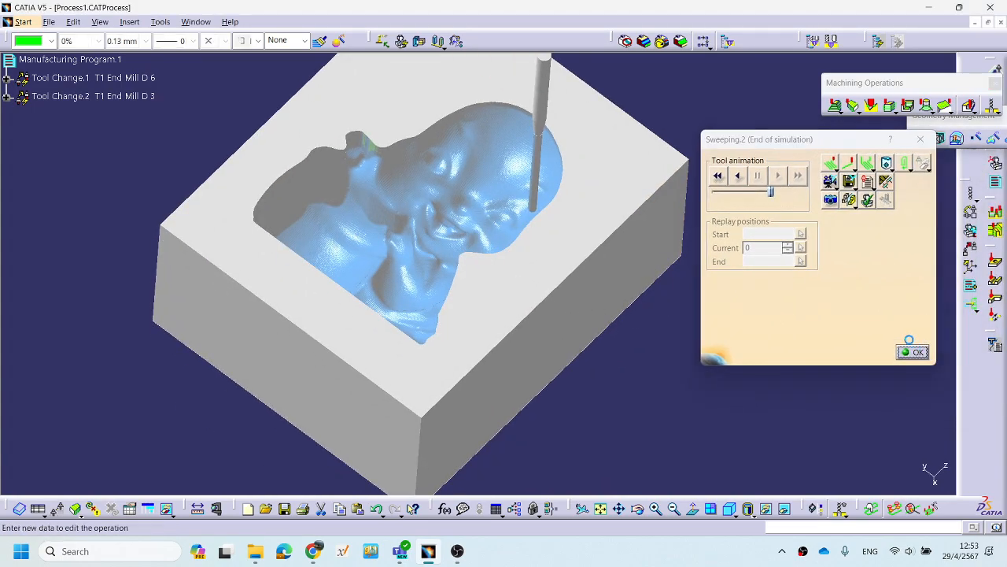
pyautogui.click(831, 517)
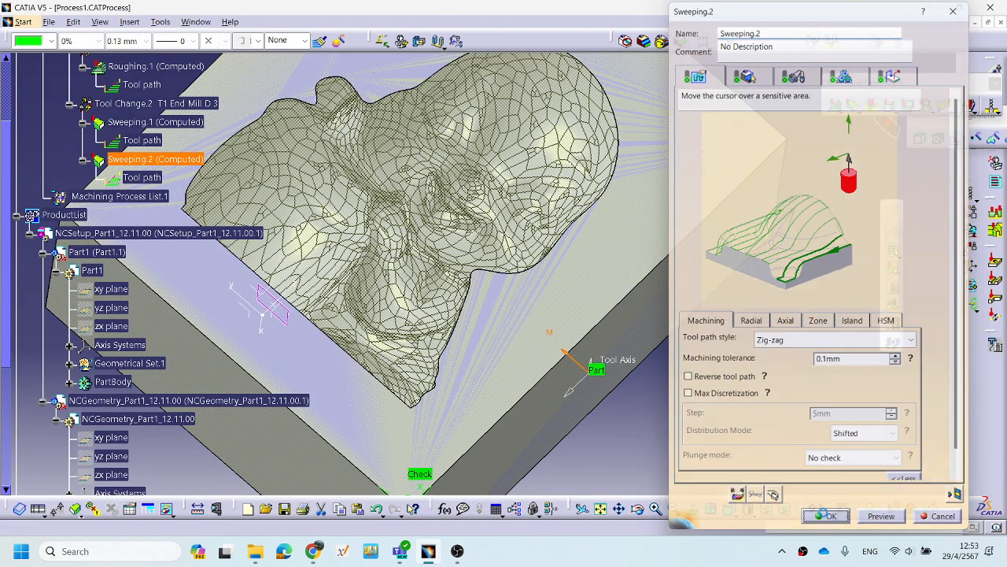
pyautogui.moveTo(612, 226); pyautogui.dragTo(540, 288, button='middle')
pyautogui.scroll(3, 266, 222)
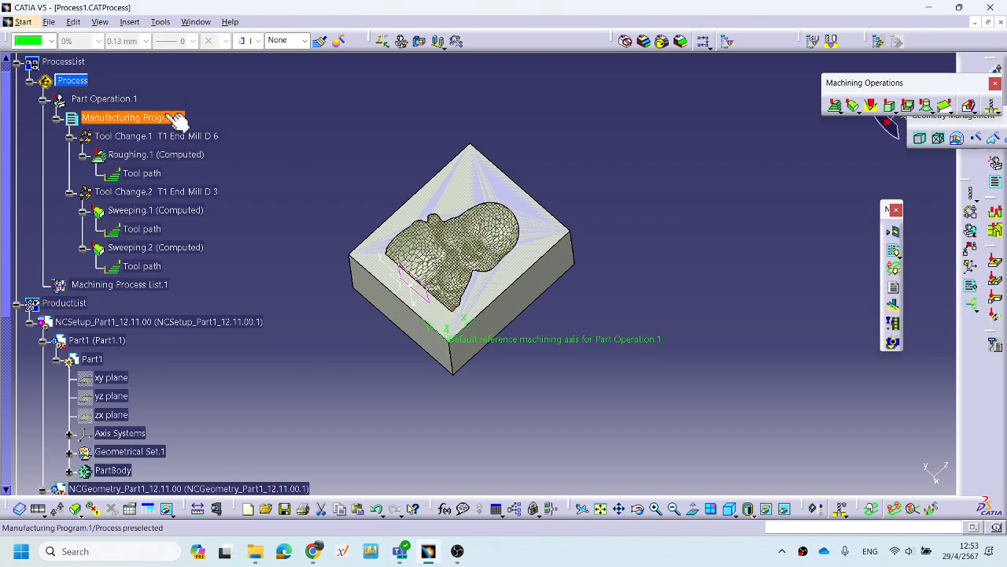
pyautogui.scroll(1, 13, 87)
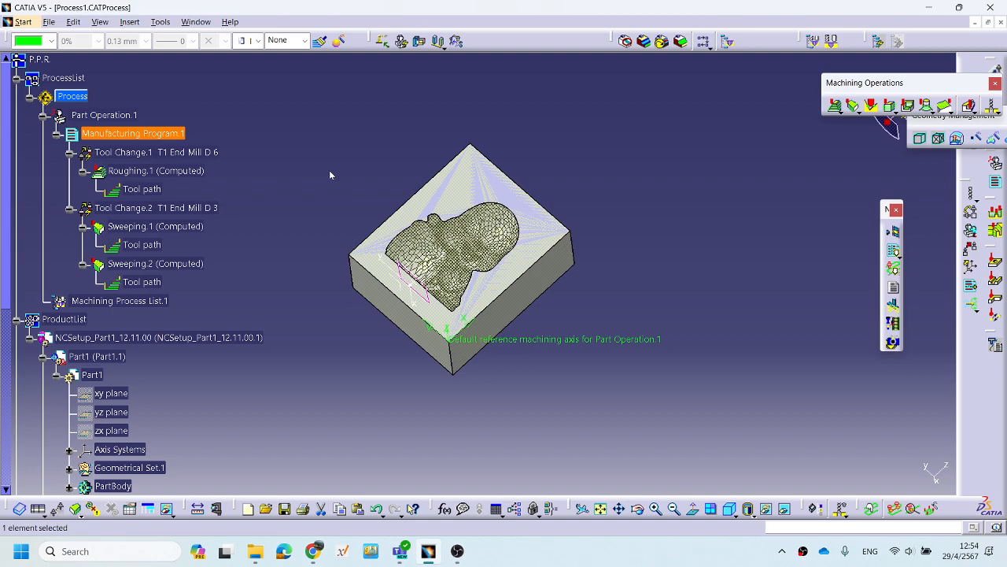
pyautogui.rightClick(162, 135)
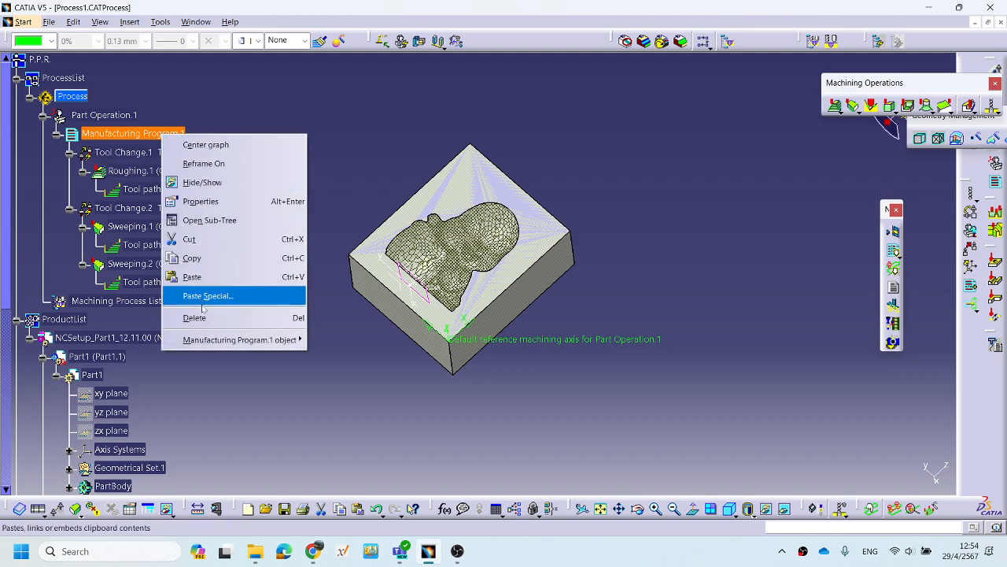
pyautogui.click(377, 95)
pyautogui.rightClick(153, 131)
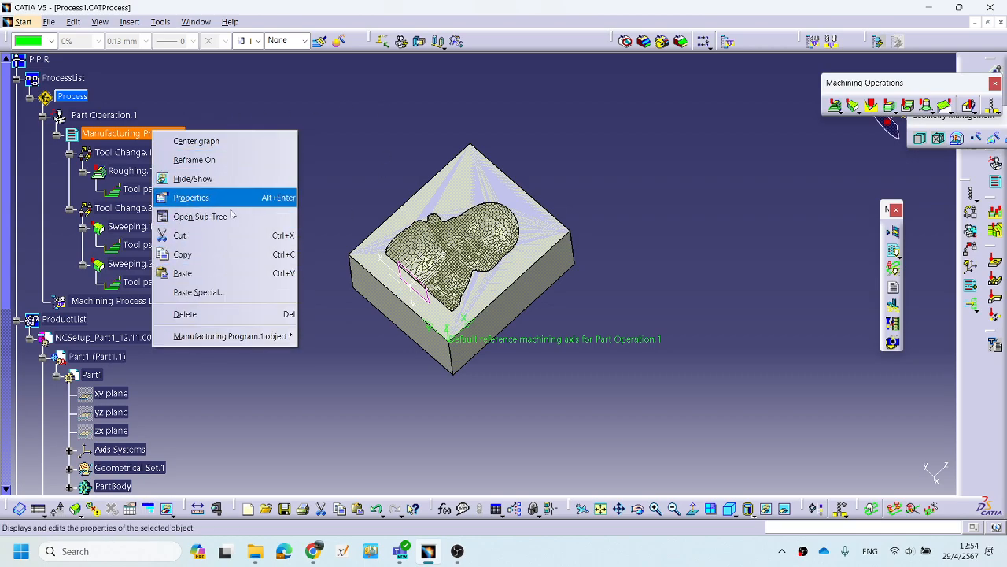
pyautogui.click(187, 123)
pyautogui.rightClick(165, 134)
# Start interactive NC code generation for Manufacturing Program.1 and display its post-processor settings.
pyautogui.rightClick(113, 133)
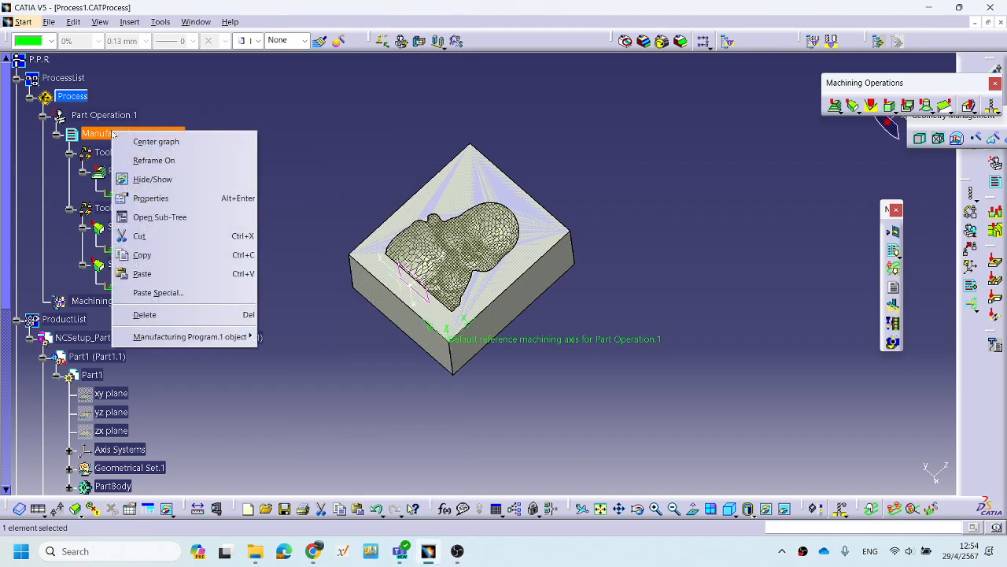
pyautogui.moveTo(213, 340)
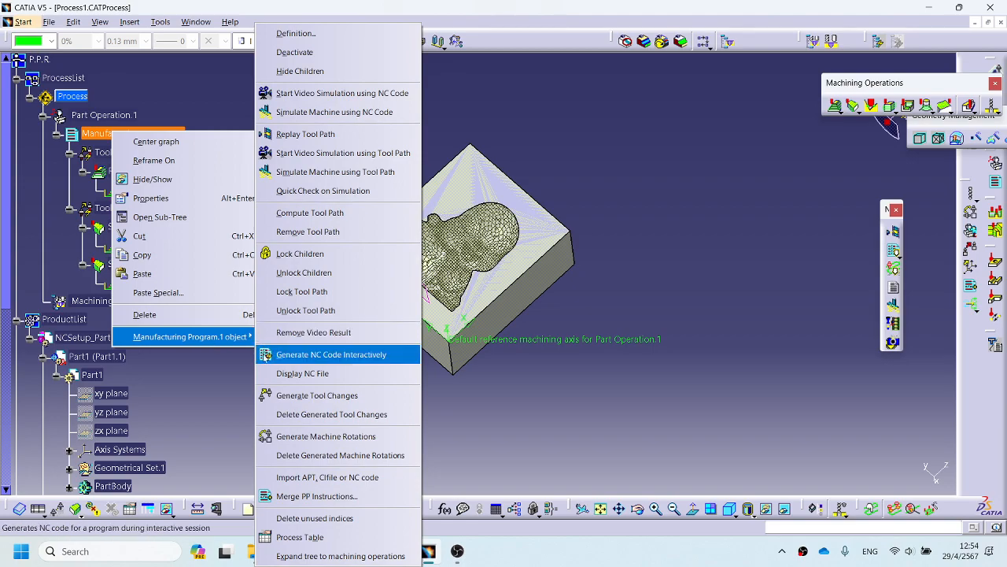
pyautogui.click(336, 354)
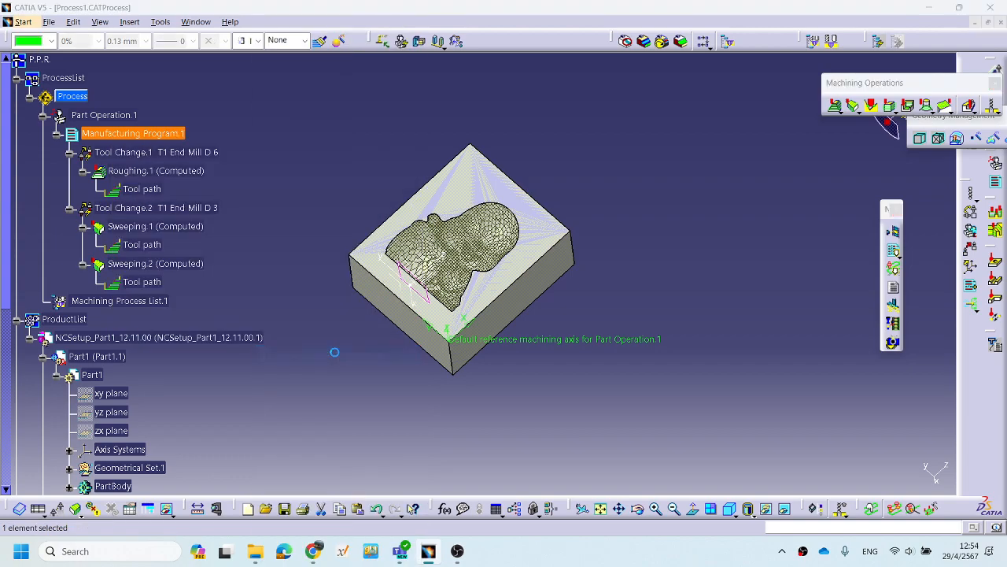
pyautogui.moveTo(666, 63); pyautogui.dragTo(368, 48)
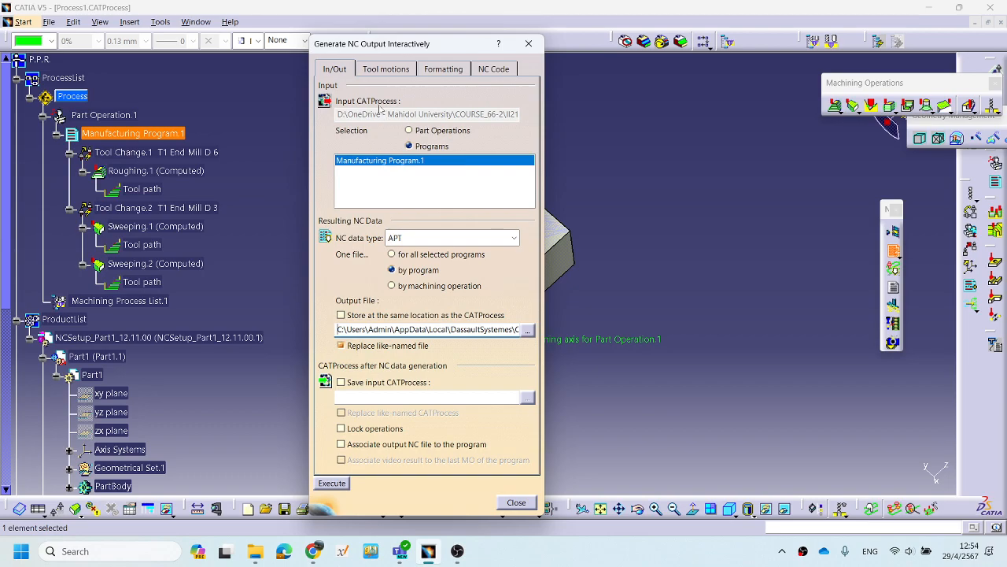
pyautogui.click(489, 71)
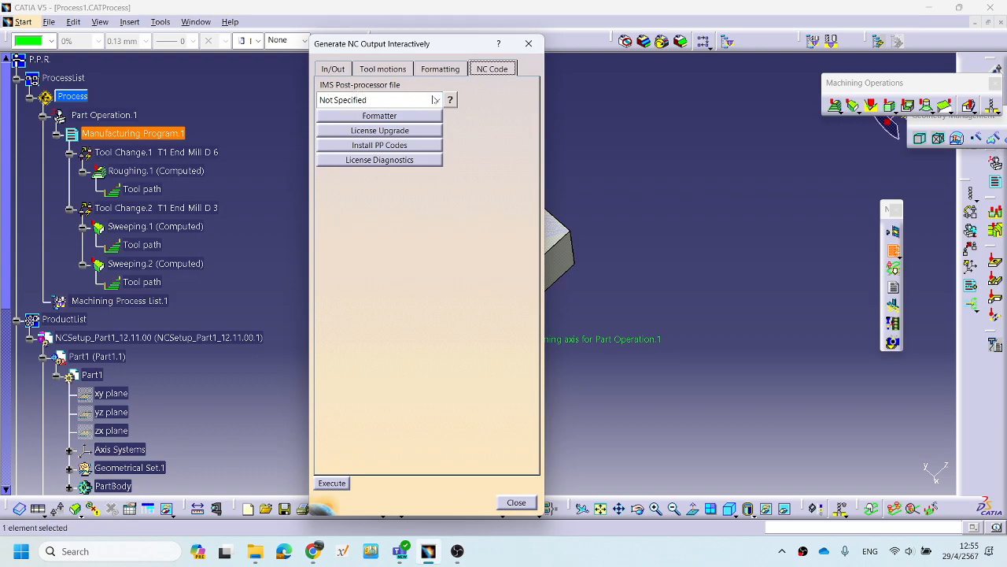
# Choose fanuc11m as the IMS post-processor file for the NC output.
pyautogui.click(434, 100)
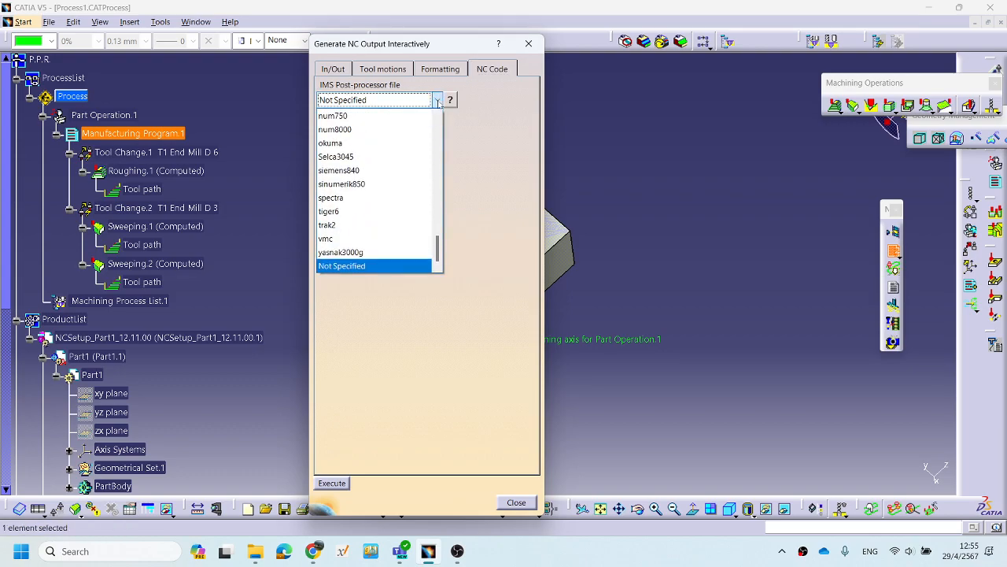
pyautogui.moveTo(437, 249); pyautogui.dragTo(448, 197)
pyautogui.scroll(3, 421, 209)
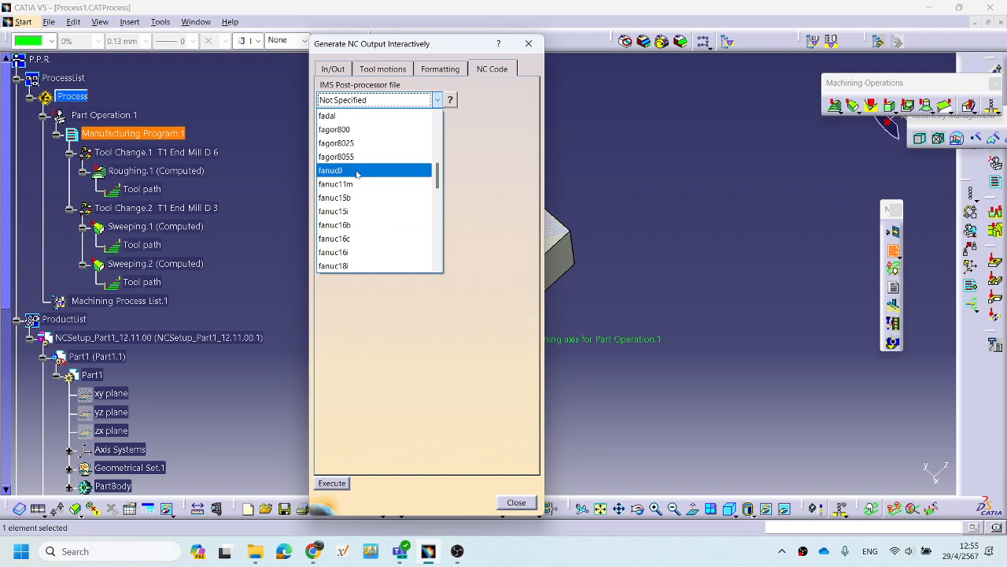
pyautogui.click(359, 183)
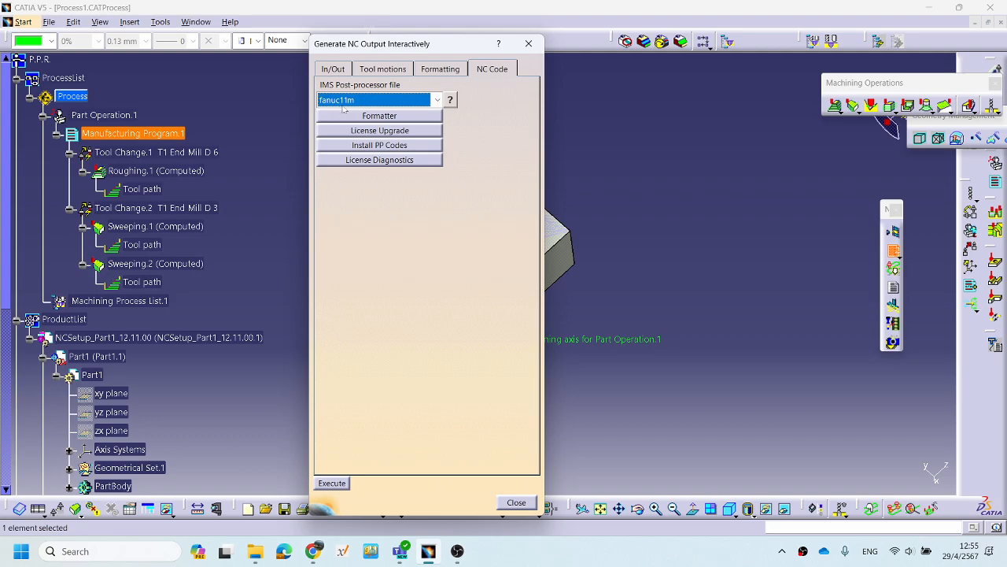
# Set the resulting NC data type of Manufacturing Program.1 to NC Code.
pyautogui.click(337, 70)
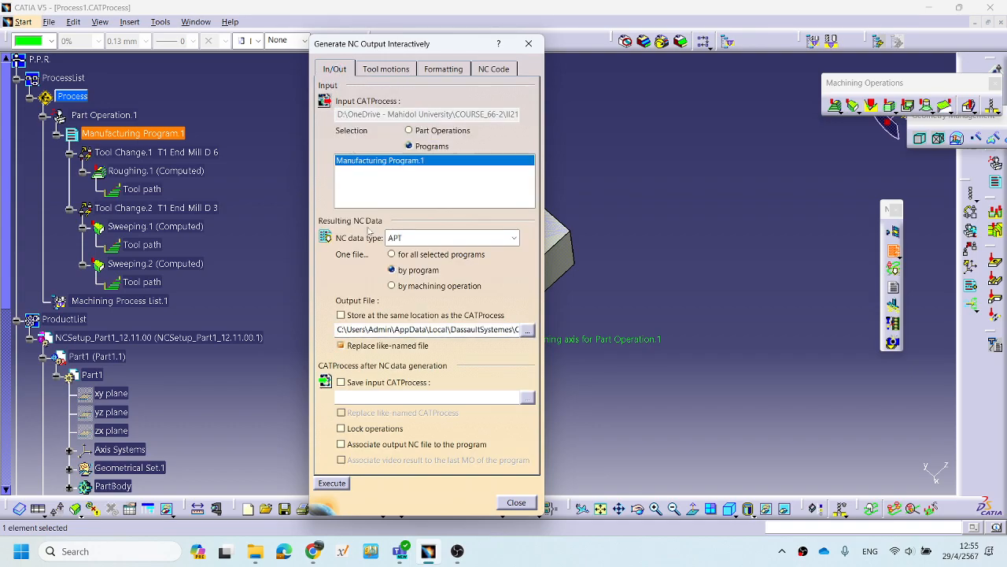
pyautogui.click(493, 240)
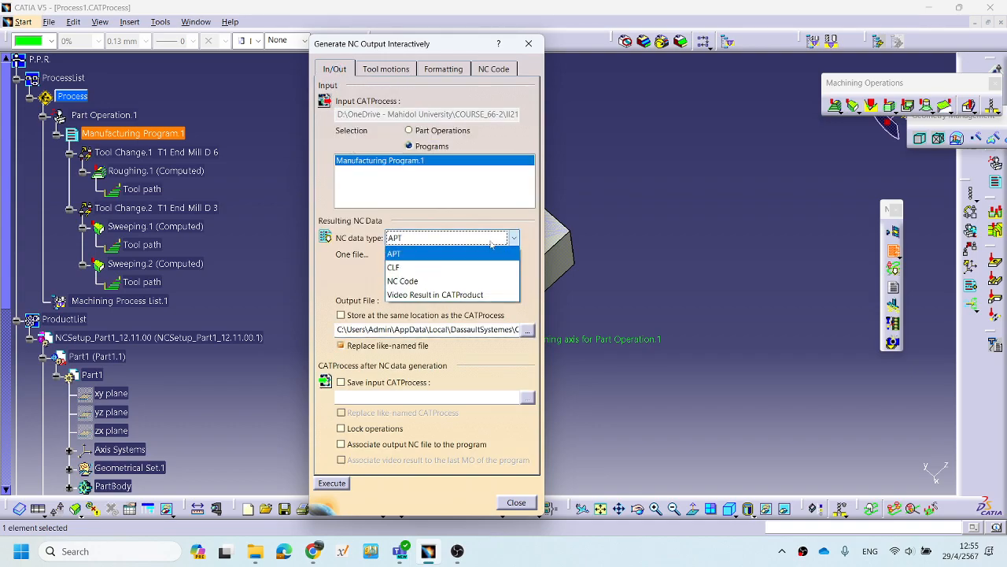
pyautogui.click(437, 281)
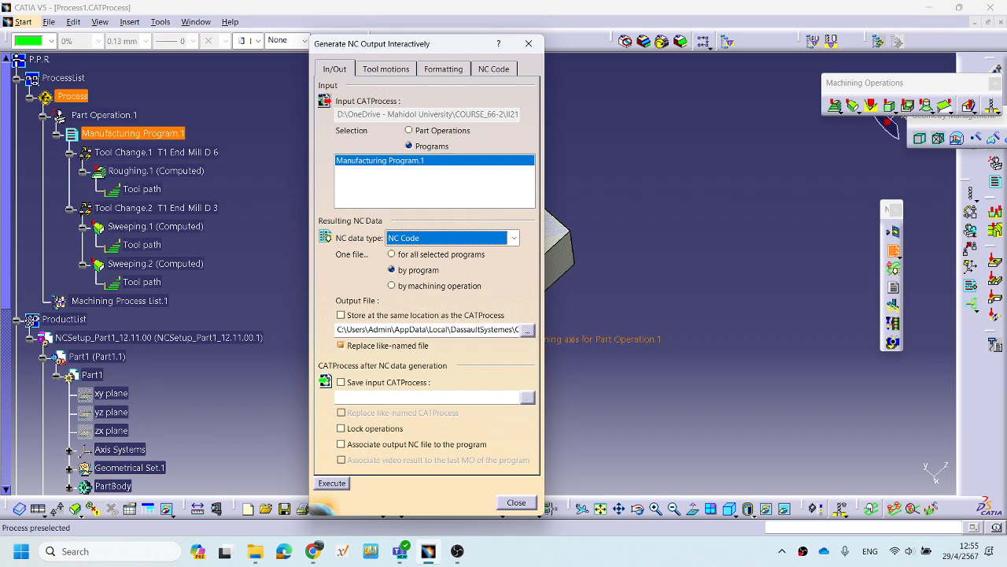
# Browse for the NC output file's location, reposition the save dialog and open the Mahidol University OneDrive folder.
pyautogui.click(527, 330)
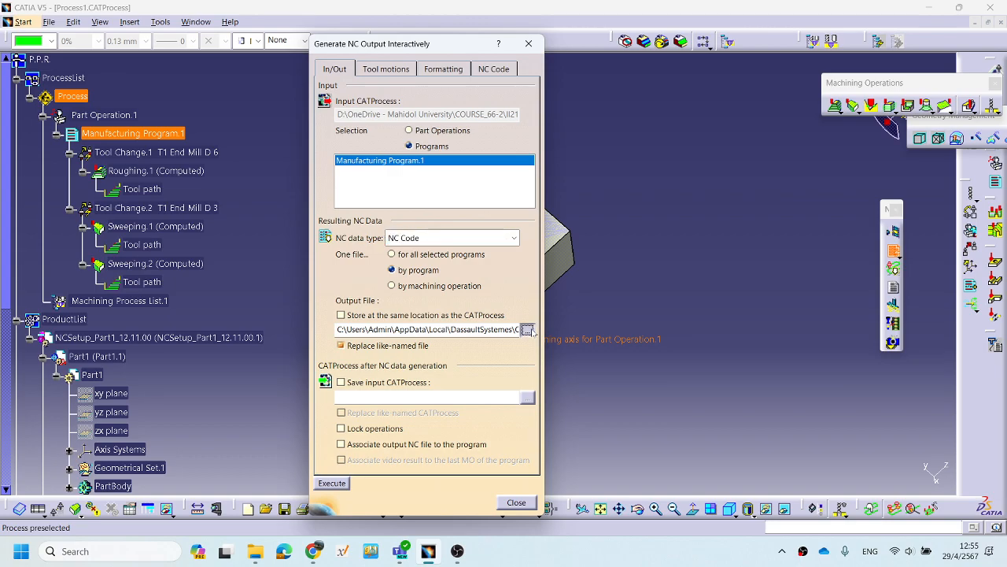
pyautogui.moveTo(554, 108); pyautogui.dragTo(503, 105)
pyautogui.click(327, 179)
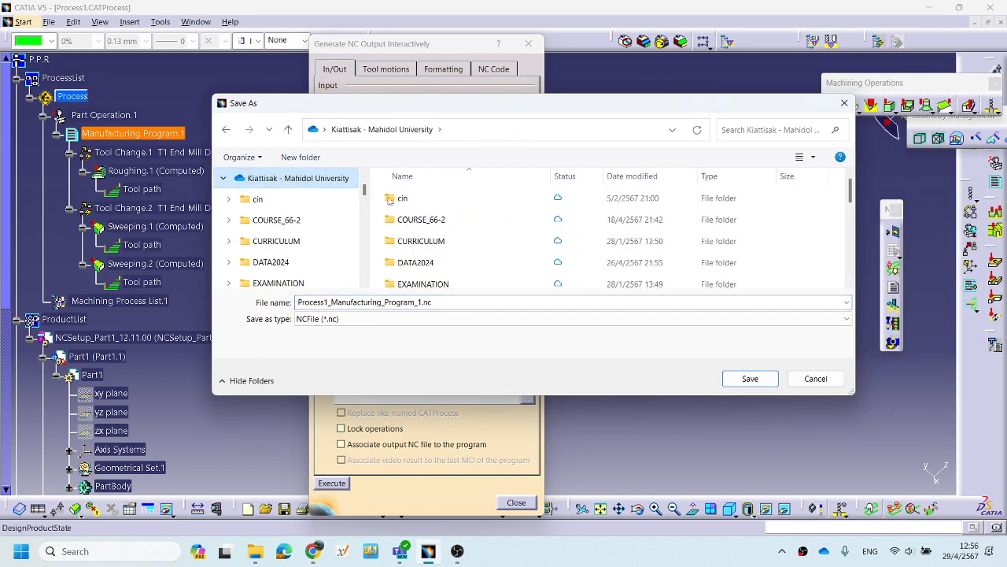
# Go to the folder COURSE_66-2 > II215 > Reverse_Engineering > CAM_dek_juk as the destination for the NC file.
pyautogui.scroll(-3, 533, 277)
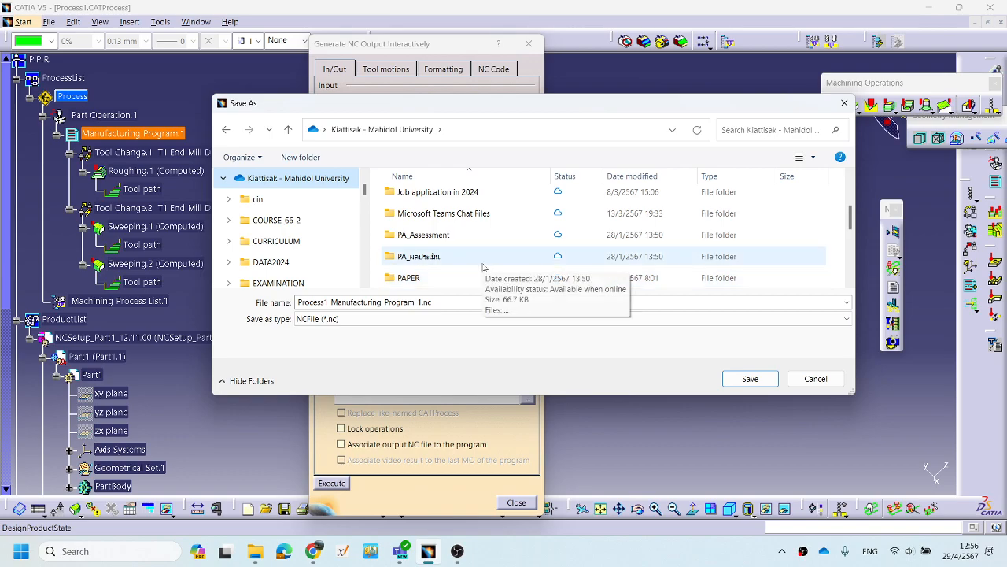
pyautogui.scroll(-2, 483, 268)
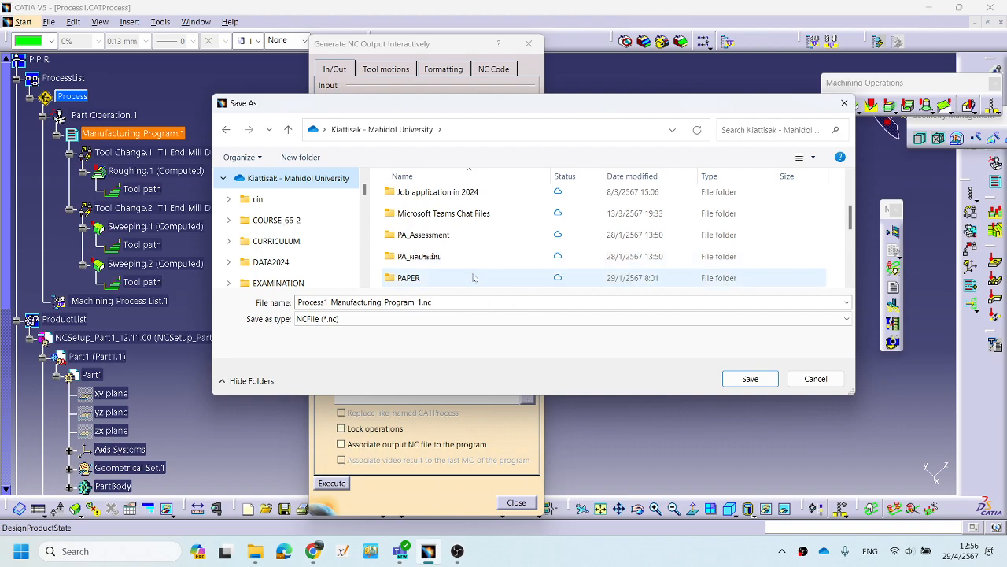
pyautogui.scroll(-1, 475, 277)
pyautogui.scroll(10, 474, 277)
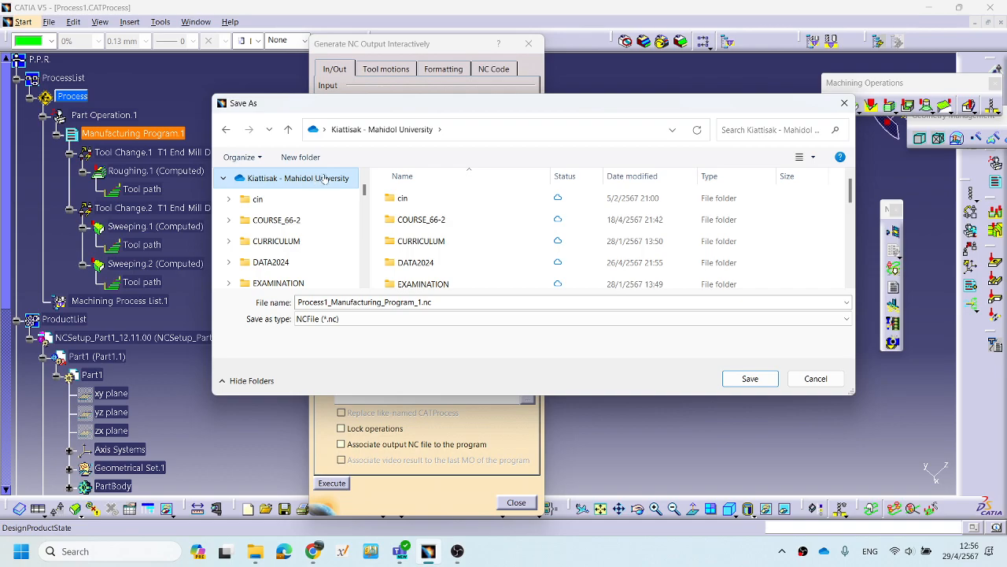
pyautogui.scroll(-3, 526, 236)
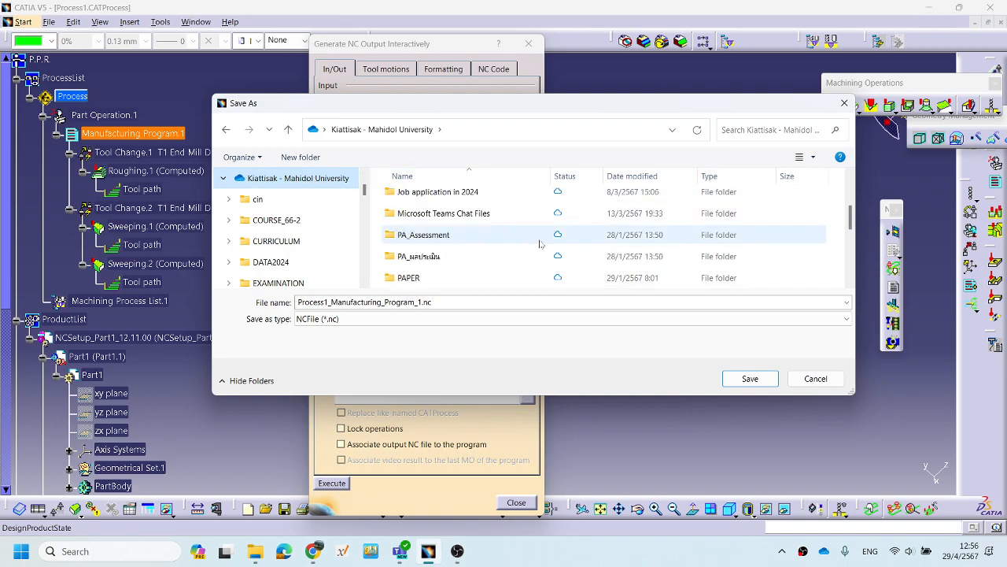
pyautogui.scroll(-2, 608, 251)
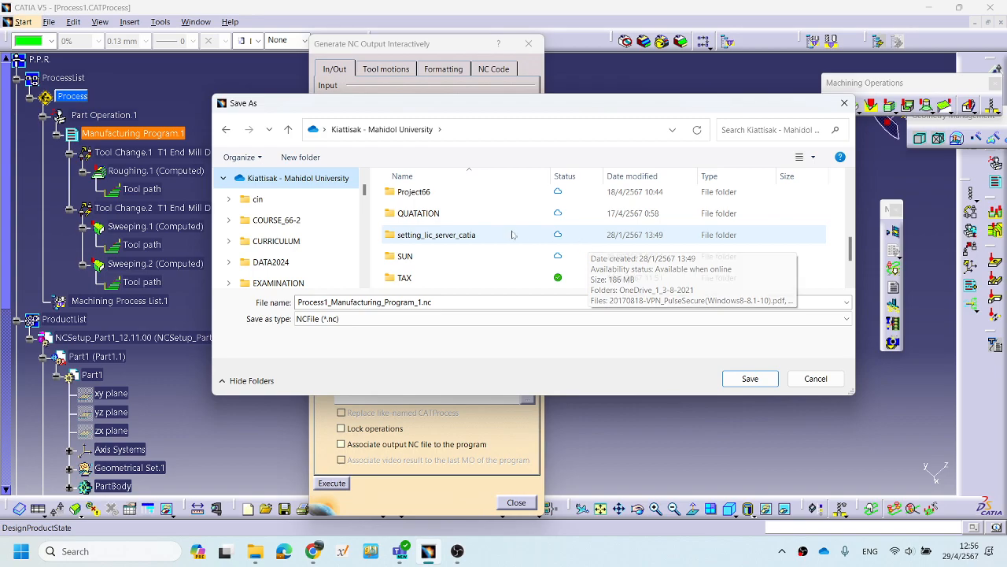
pyautogui.scroll(-1, 503, 251)
pyautogui.scroll(5, 502, 252)
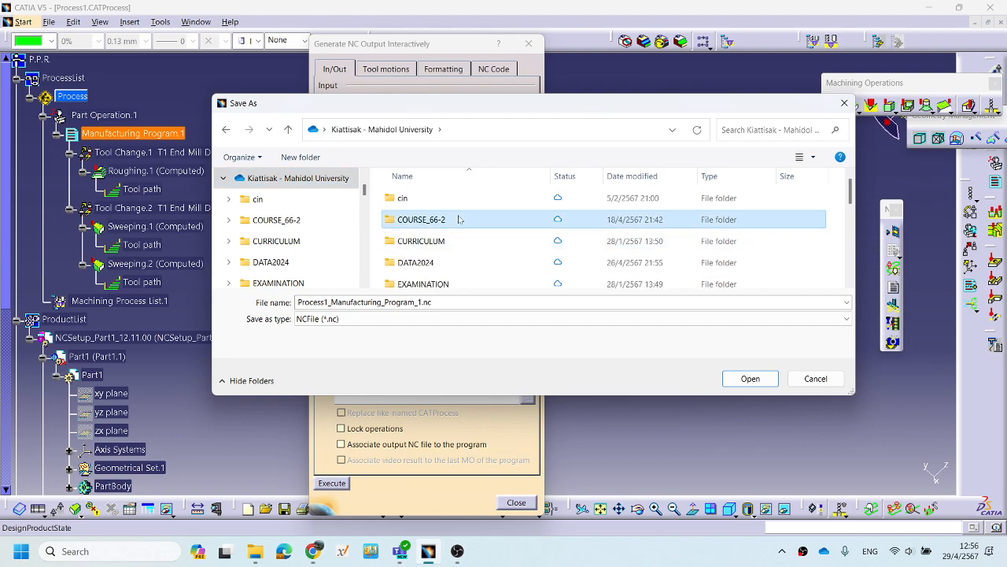
pyautogui.doubleClick(458, 218)
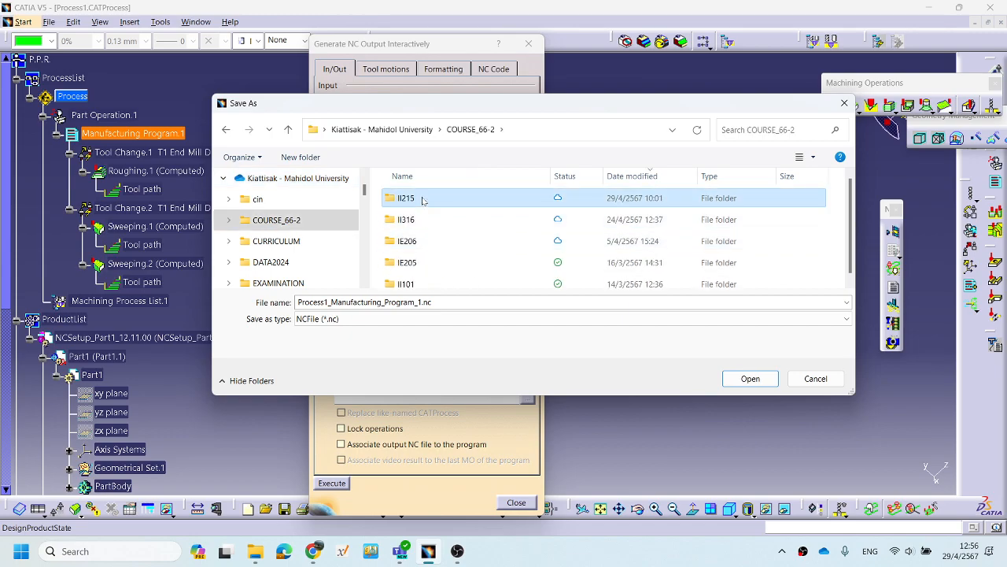
pyautogui.doubleClick(418, 198)
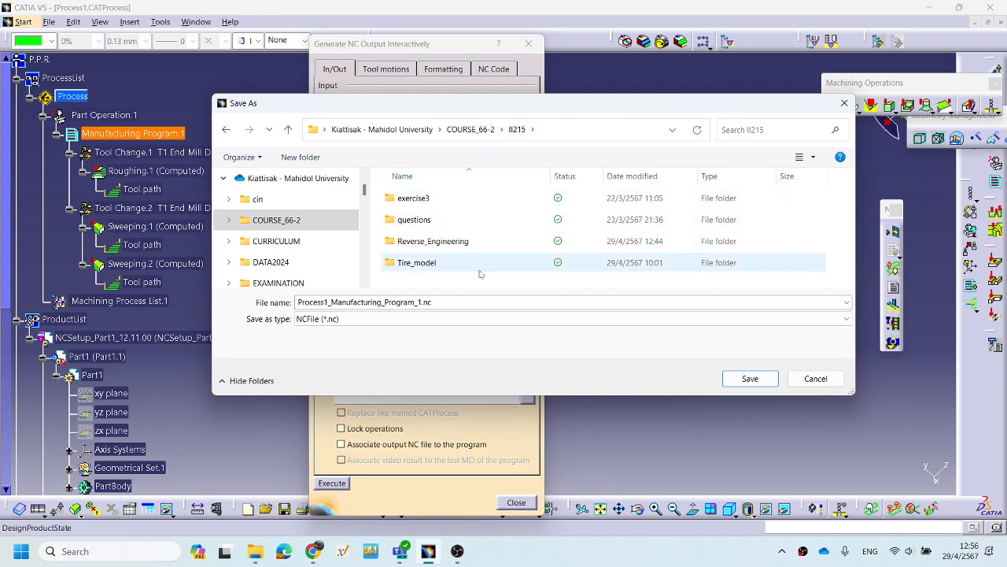
pyautogui.doubleClick(471, 240)
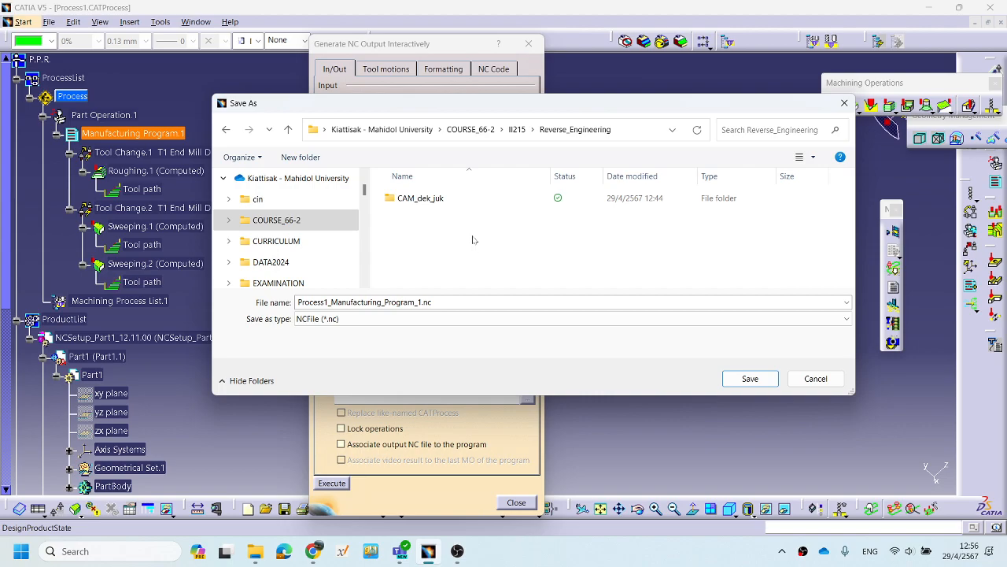
pyautogui.doubleClick(432, 203)
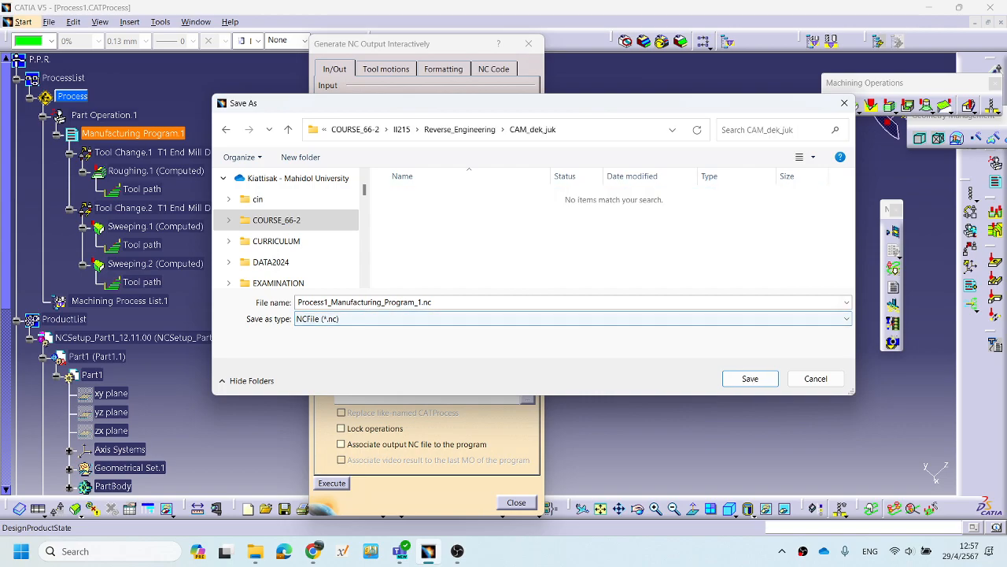
# Generate the NC code for Manufacturing Program.1 as Process1_Manufacturing_Program_1.nc in the CAM_dek_juk folder, using program number 1000.
pyautogui.click(742, 375)
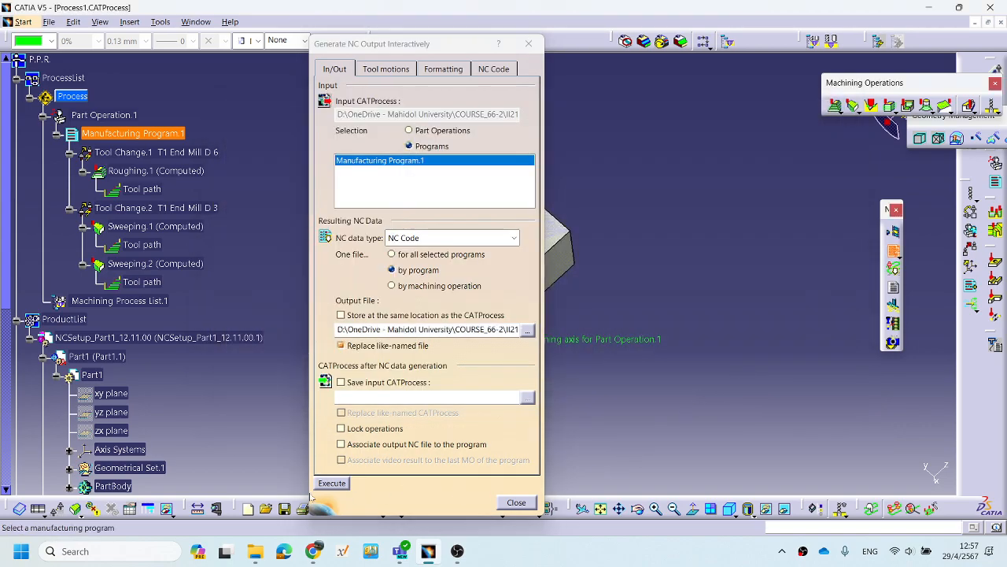
pyautogui.click(331, 484)
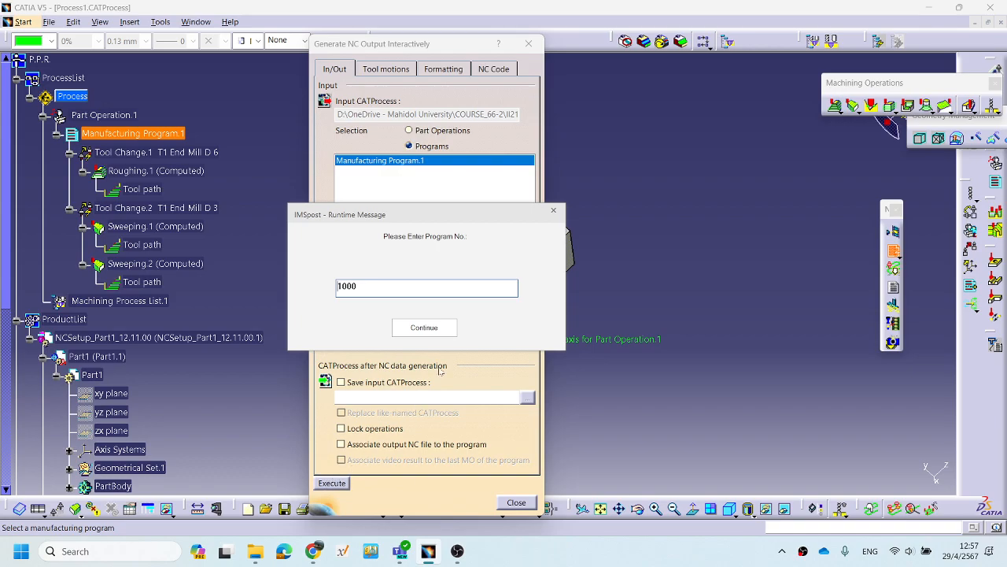
pyautogui.click(431, 329)
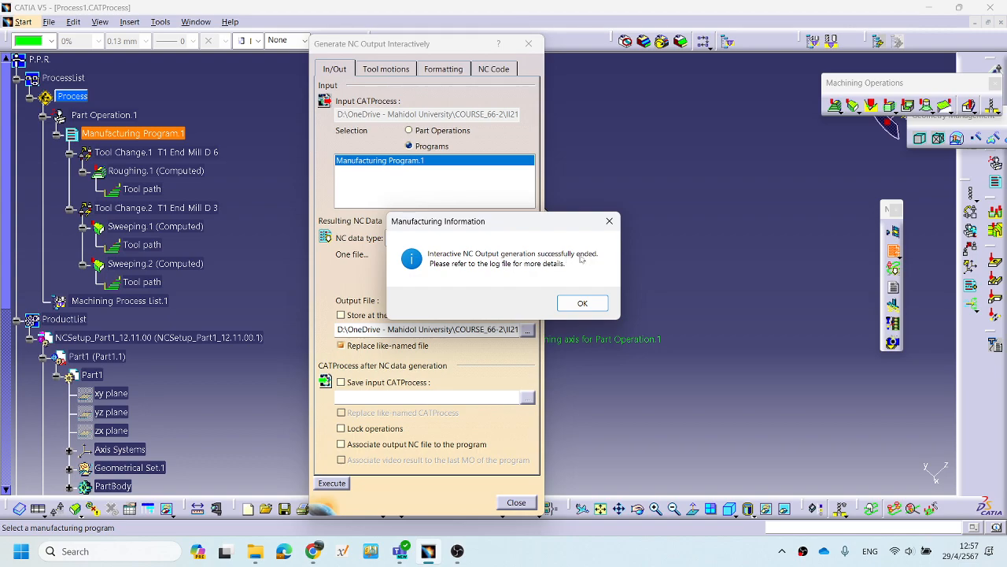
pyautogui.click(584, 304)
pyautogui.click(516, 502)
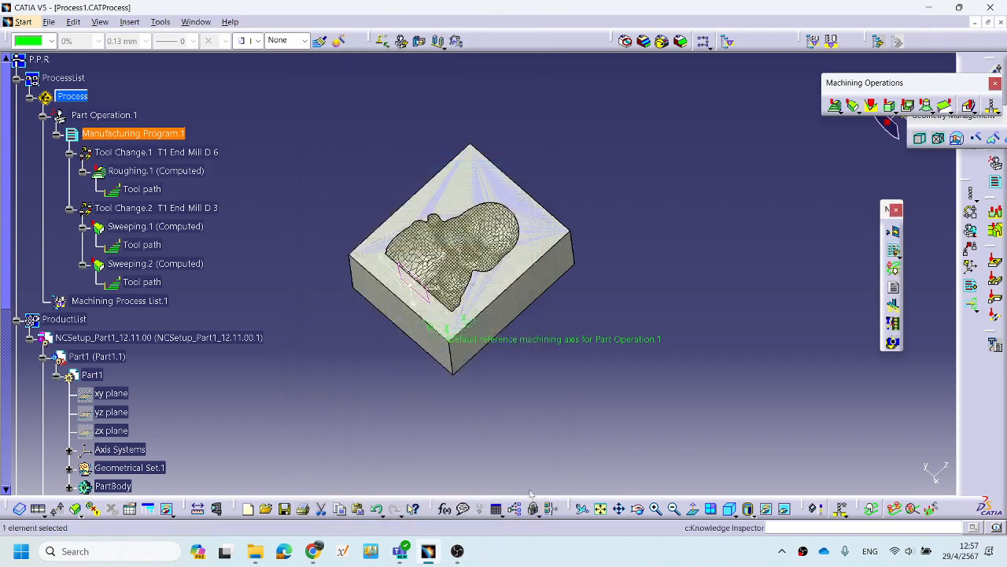
# Switch to File Explorer and open a new, maximized window.
pyautogui.click(255, 551)
pyautogui.moveTo(258, 556)
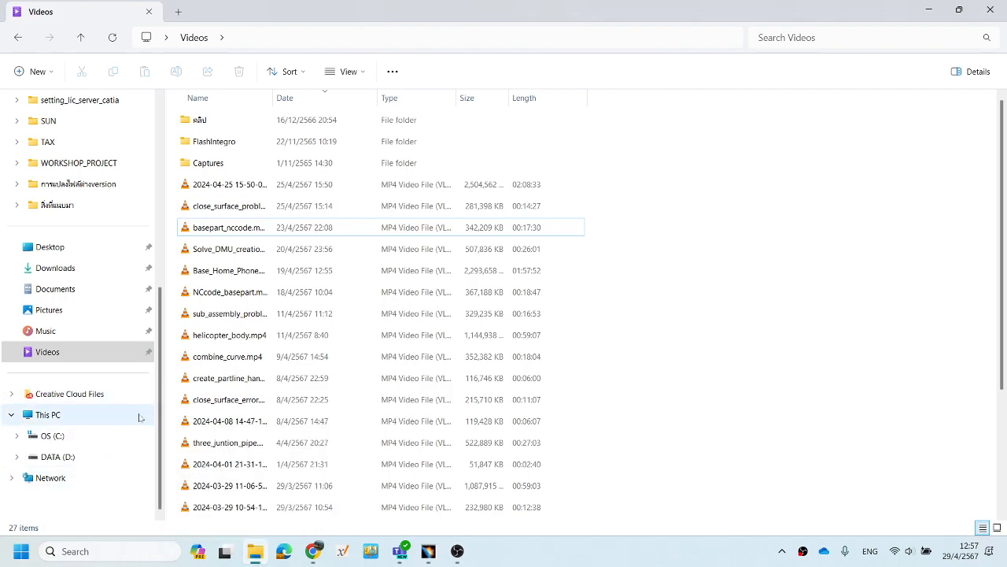
pyautogui.rightClick(250, 546)
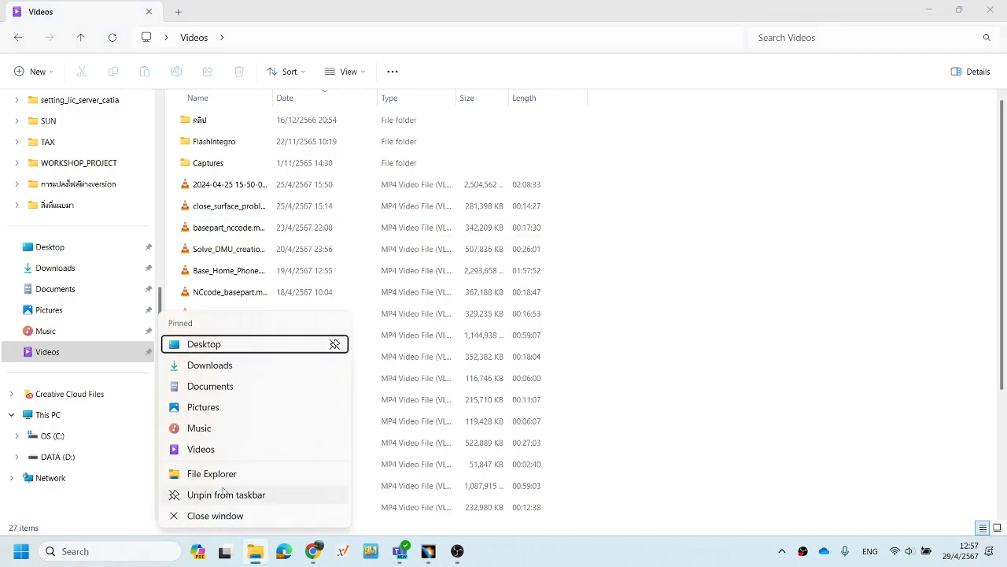
pyautogui.click(221, 472)
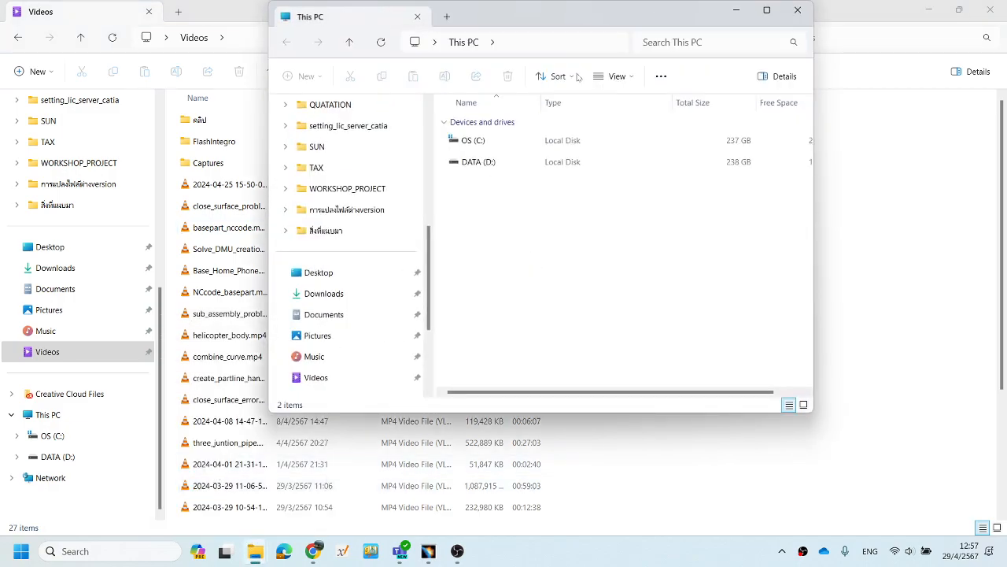
pyautogui.click(767, 10)
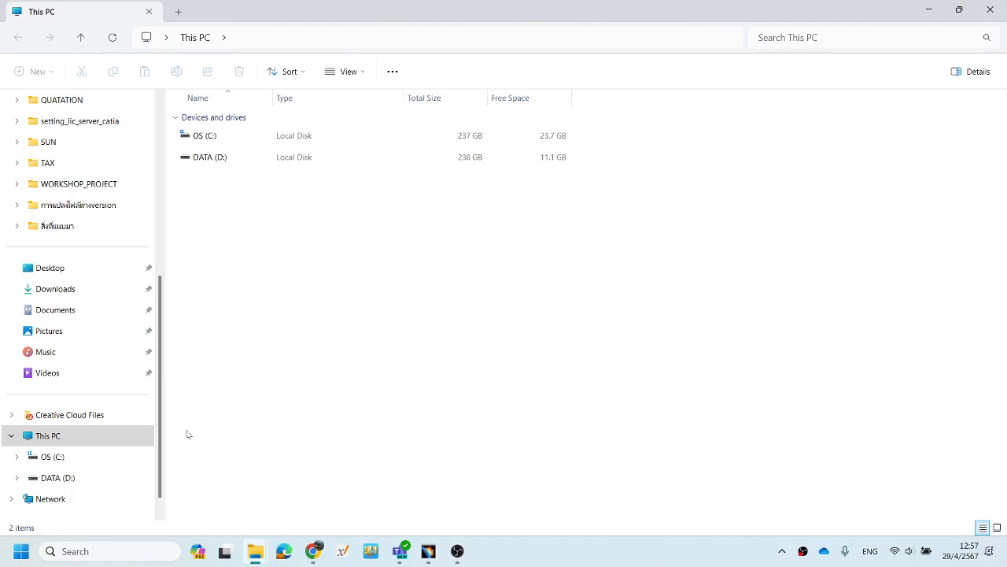
# Browse the Mahidol University OneDrive to COURSE_66-2, II215, Reverse_Engineering, CAM_dek_juk and widen the Name column to show full file names.
pyautogui.scroll(5, 87, 346)
pyautogui.click(124, 147)
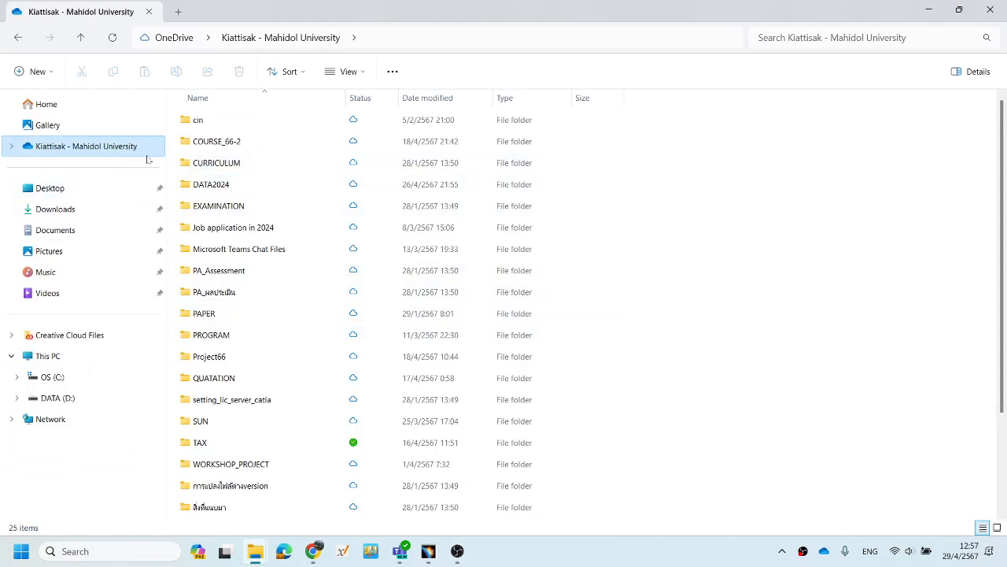
pyautogui.scroll(-3, 327, 322)
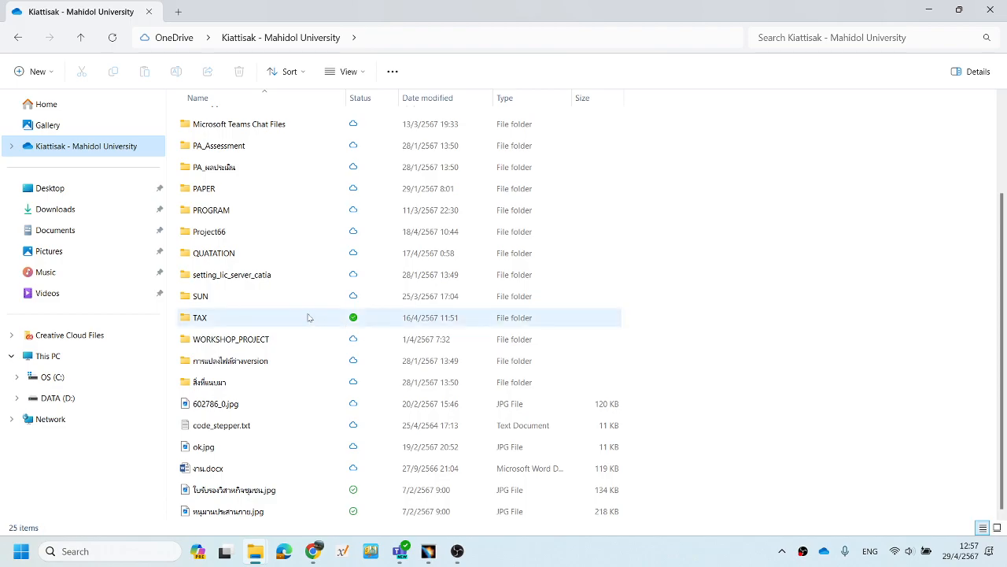
pyautogui.scroll(3, 262, 358)
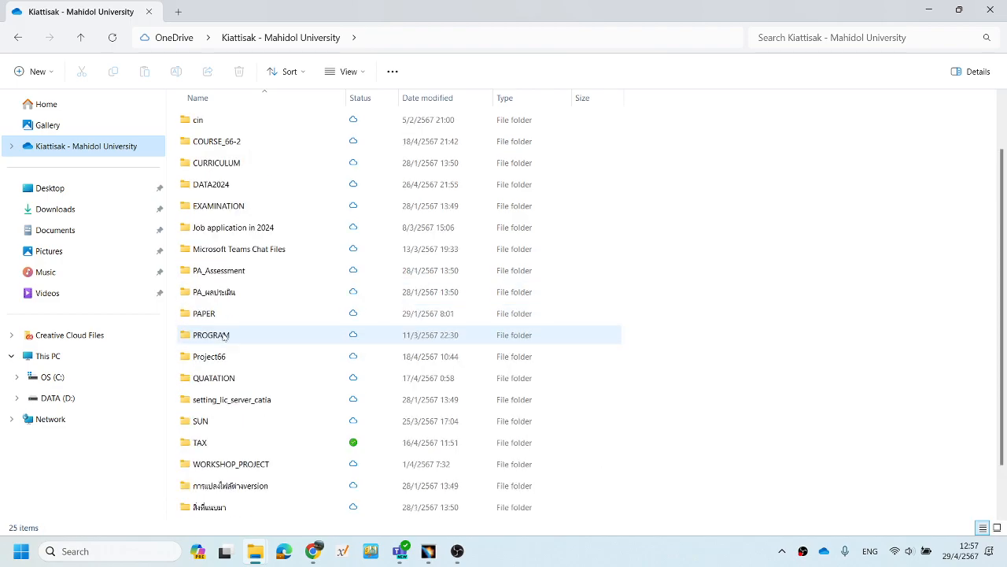
pyautogui.scroll(-3, 303, 290)
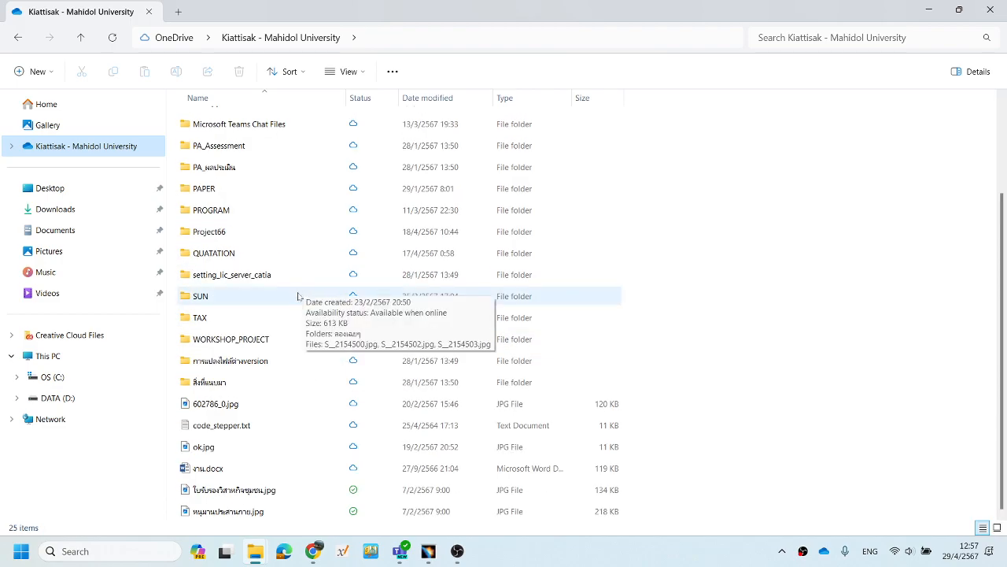
pyautogui.scroll(3, 344, 447)
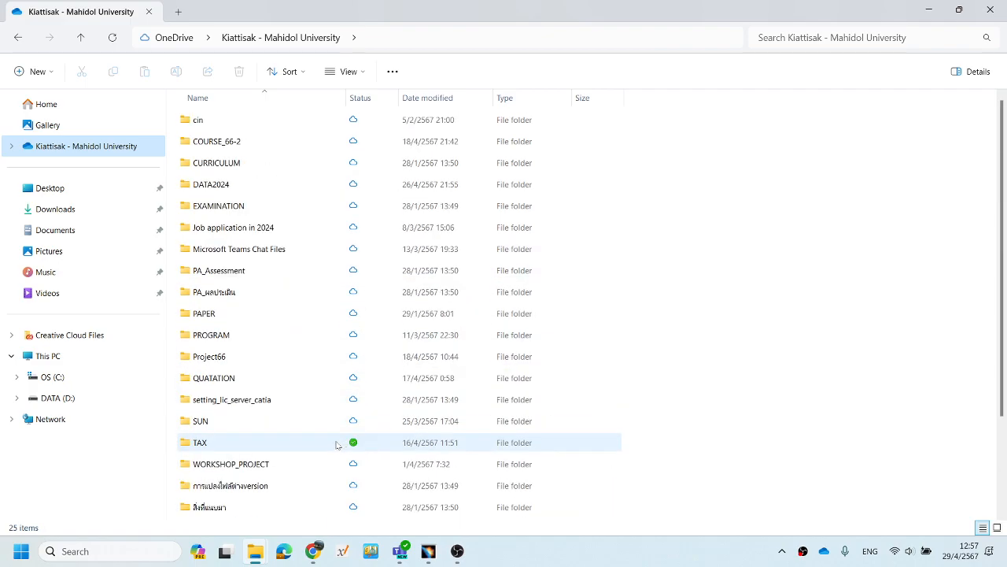
pyautogui.doubleClick(240, 143)
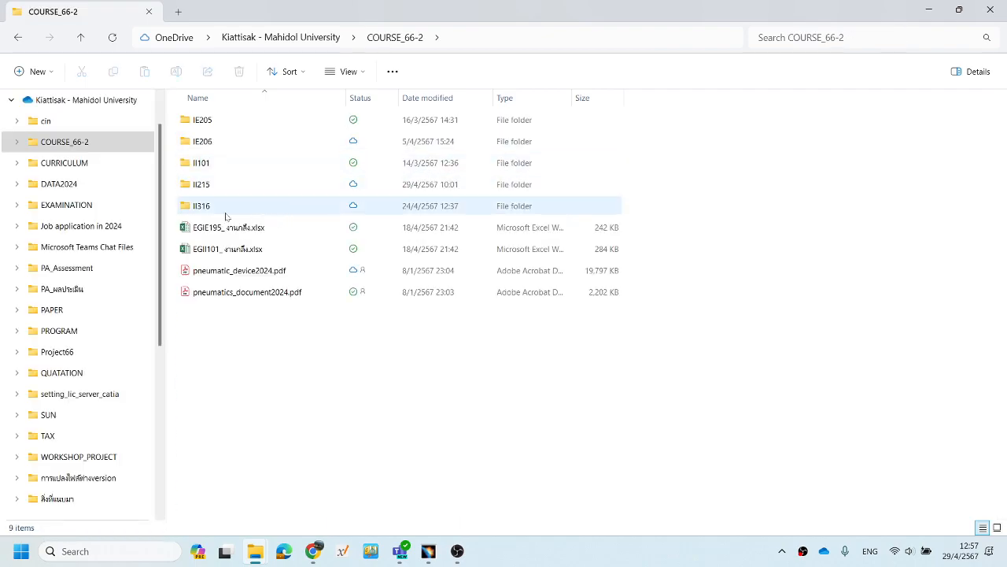
pyautogui.doubleClick(218, 185)
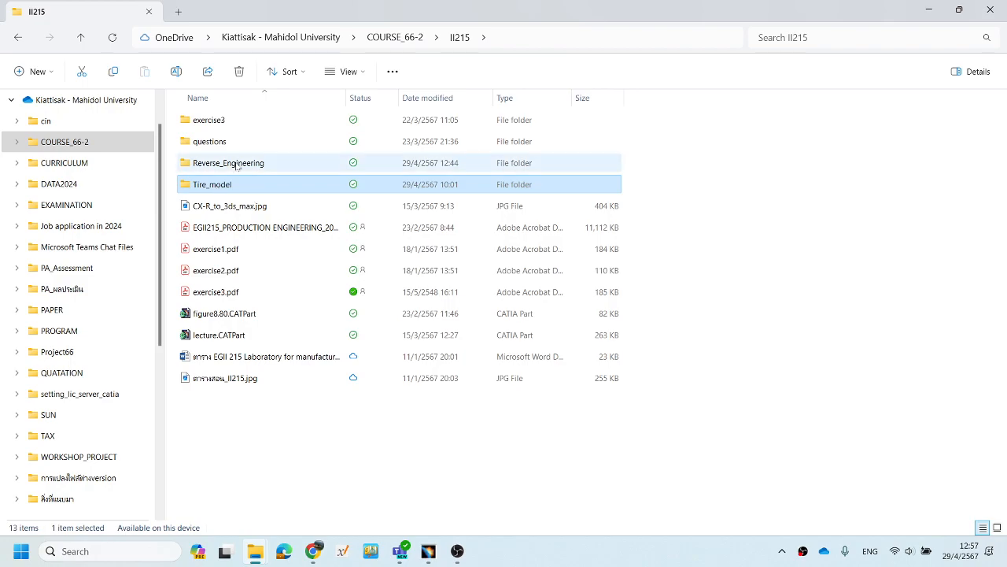
pyautogui.doubleClick(226, 163)
pyautogui.doubleClick(221, 124)
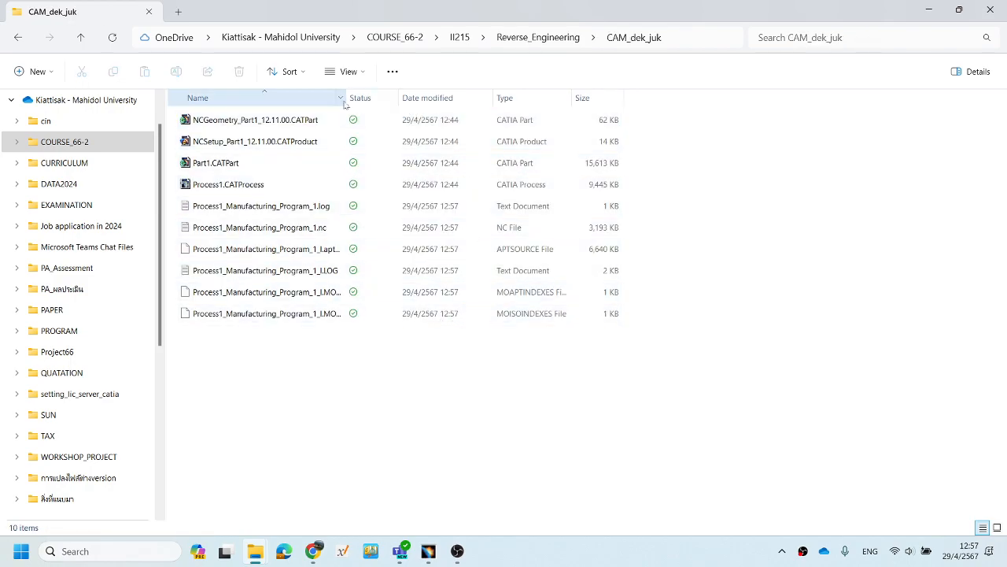
pyautogui.moveTo(347, 99); pyautogui.dragTo(557, 102)
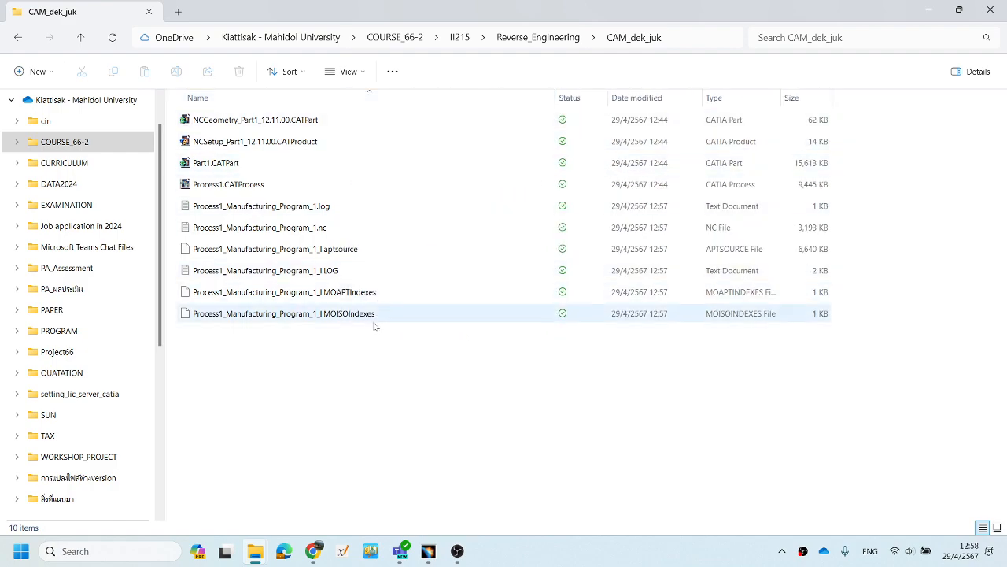
# Open Process1_Manufacturing_Program_1.nc in Notepad and maximize its window.
pyautogui.click(312, 228)
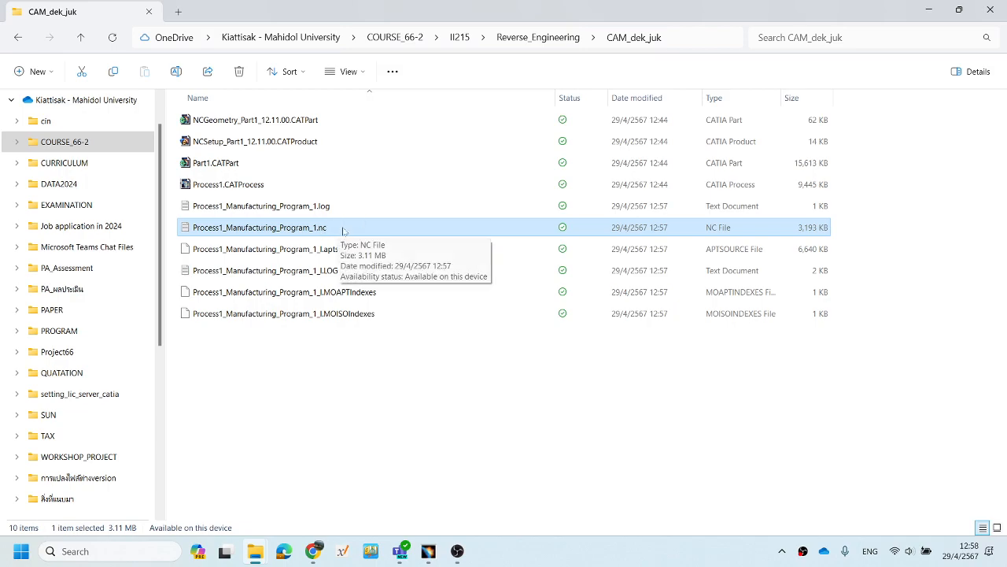
pyautogui.rightClick(343, 230)
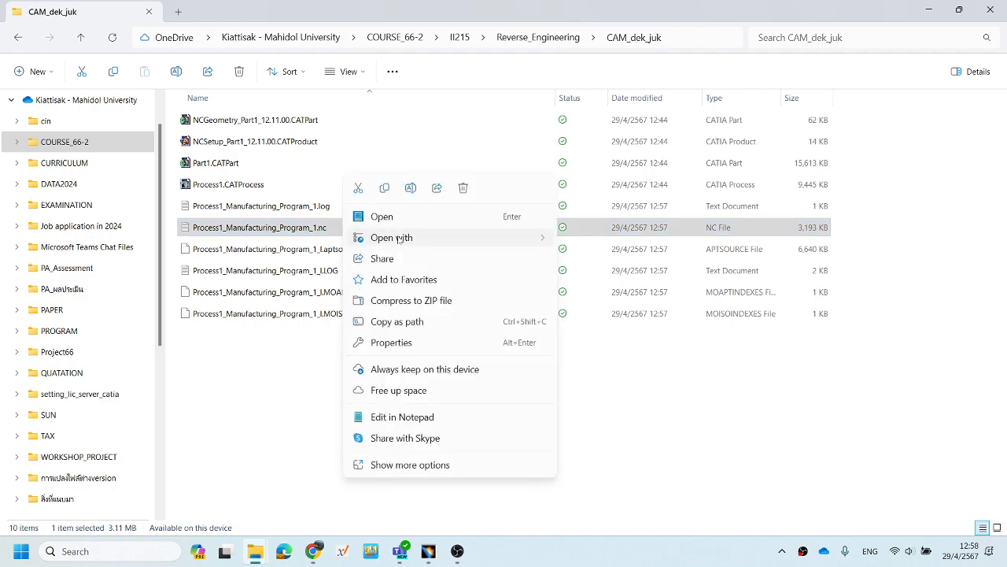
pyautogui.moveTo(459, 238)
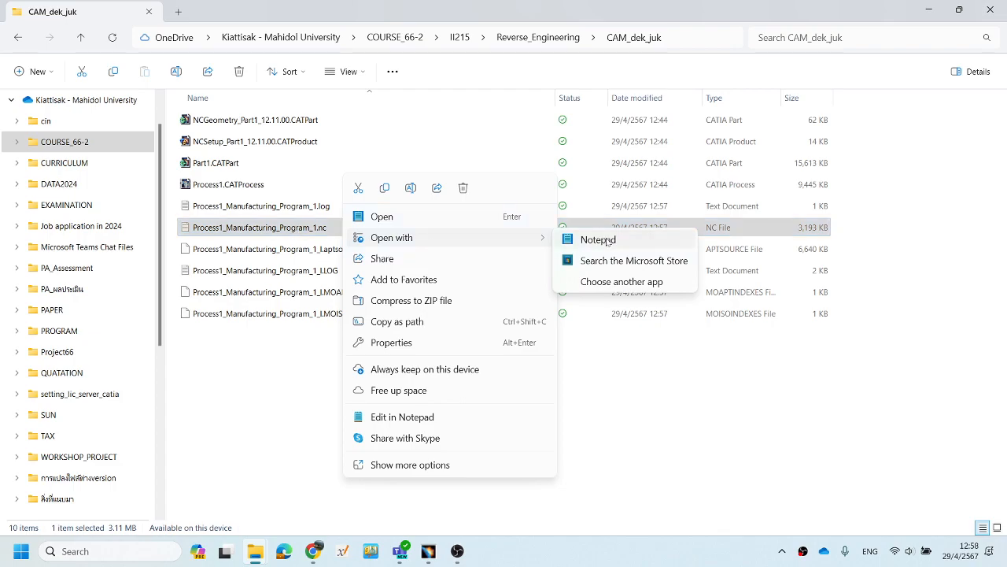
pyautogui.click(340, 230)
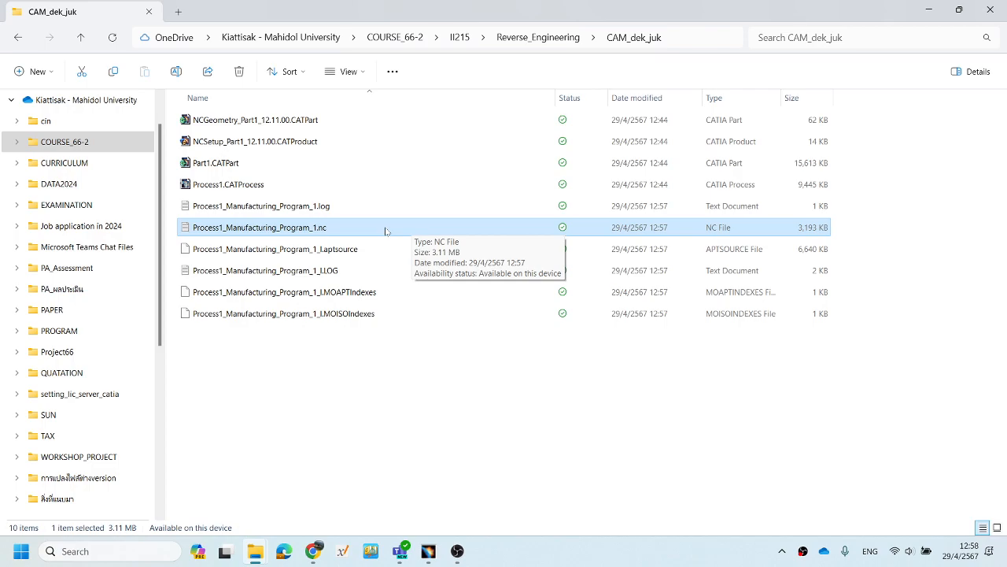
pyautogui.doubleClick(365, 232)
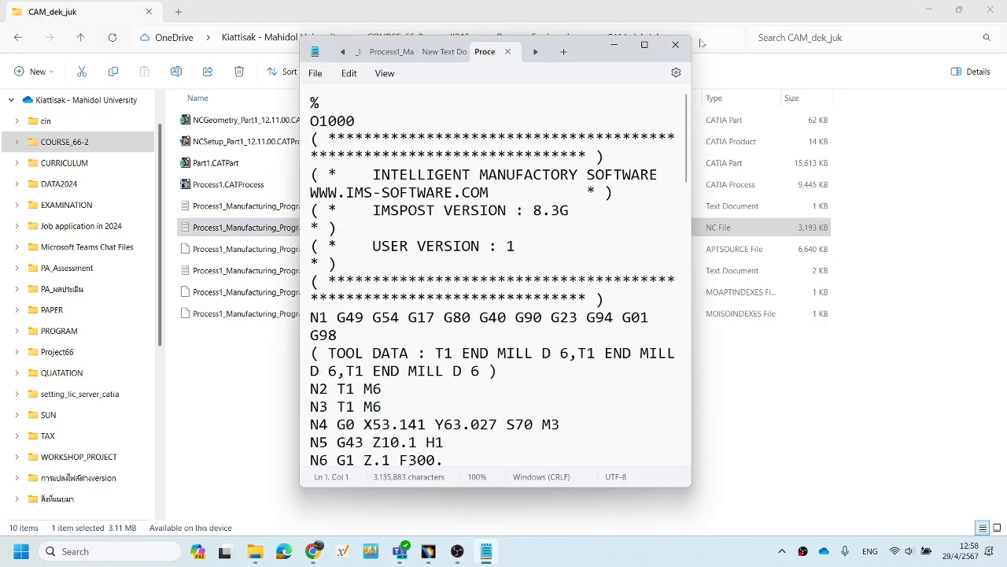
pyautogui.click(644, 45)
# Examine the NC program's header and coordinate blocks, highlighting the G0 code in line N4 and the G43 code in line N5.
pyautogui.scroll(-3, 504, 280)
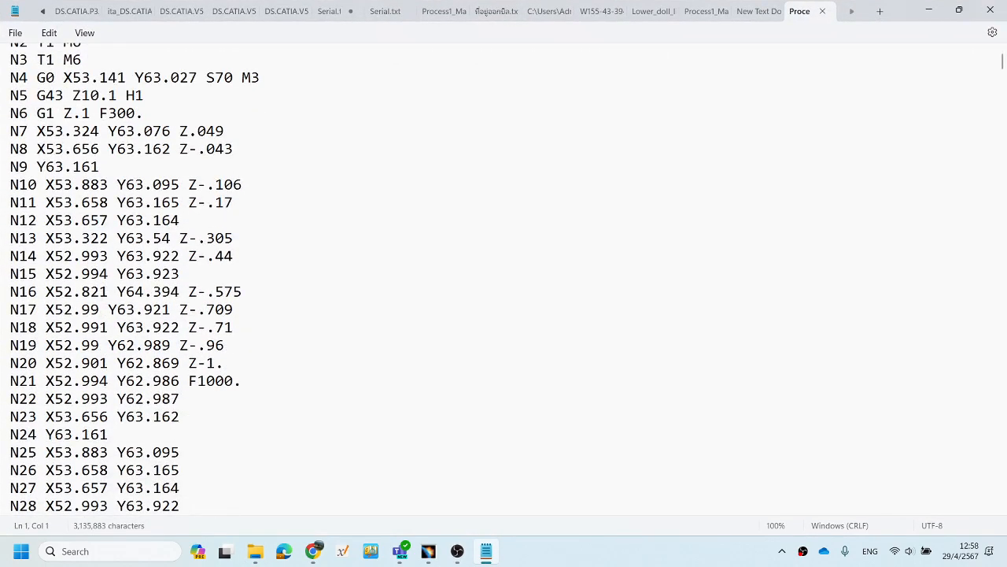
pyautogui.scroll(3, 530, 286)
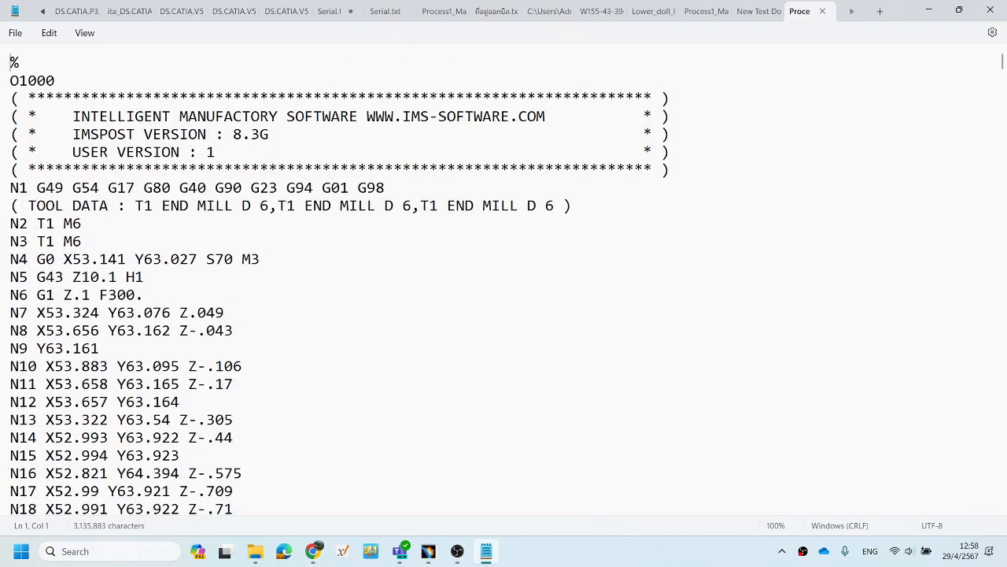
pyautogui.scroll(-11, 31, 220)
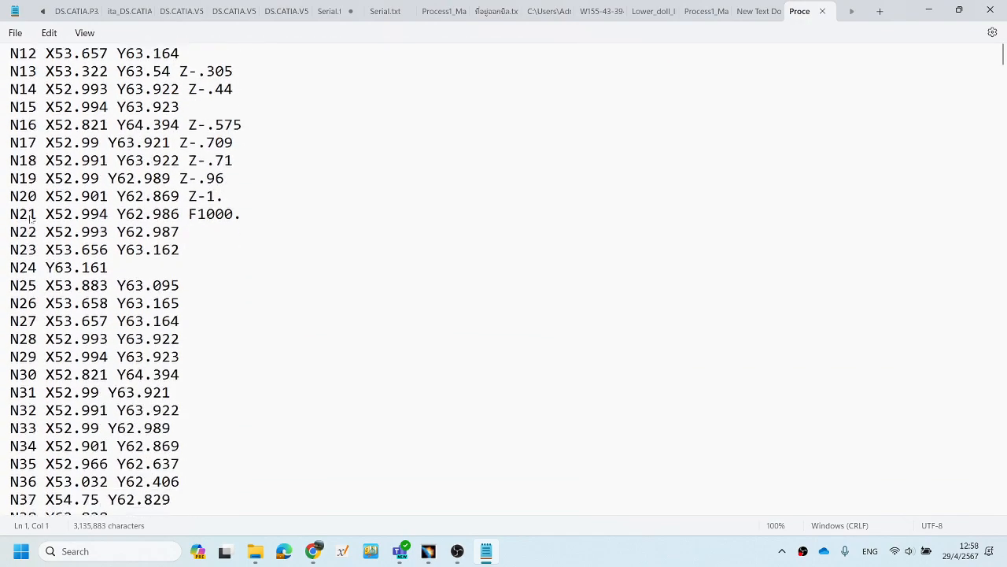
pyautogui.scroll(10, 32, 220)
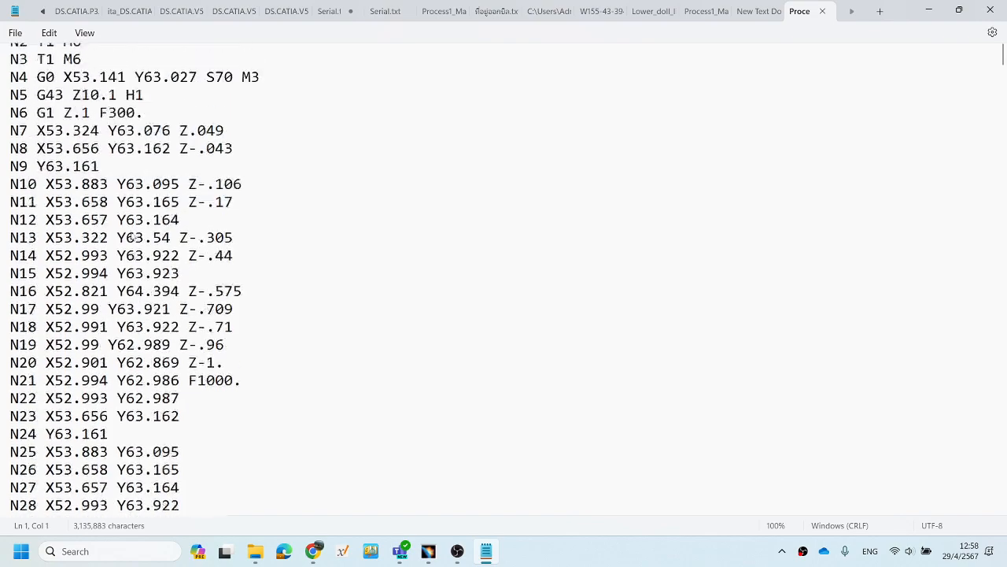
pyautogui.scroll(1, 507, 278)
pyautogui.scroll(-2, 507, 279)
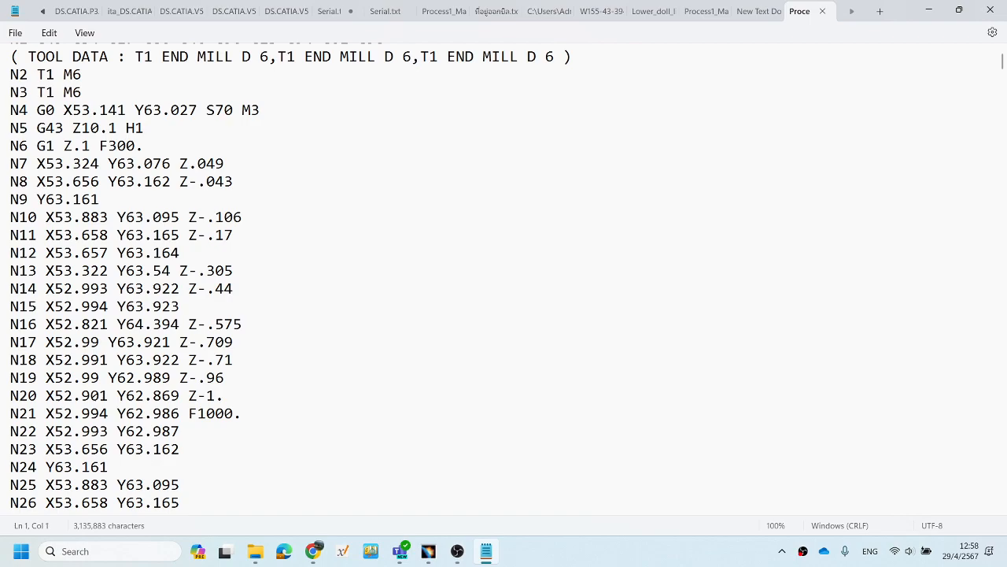
pyautogui.moveTo(29, 110); pyautogui.dragTo(60, 111)
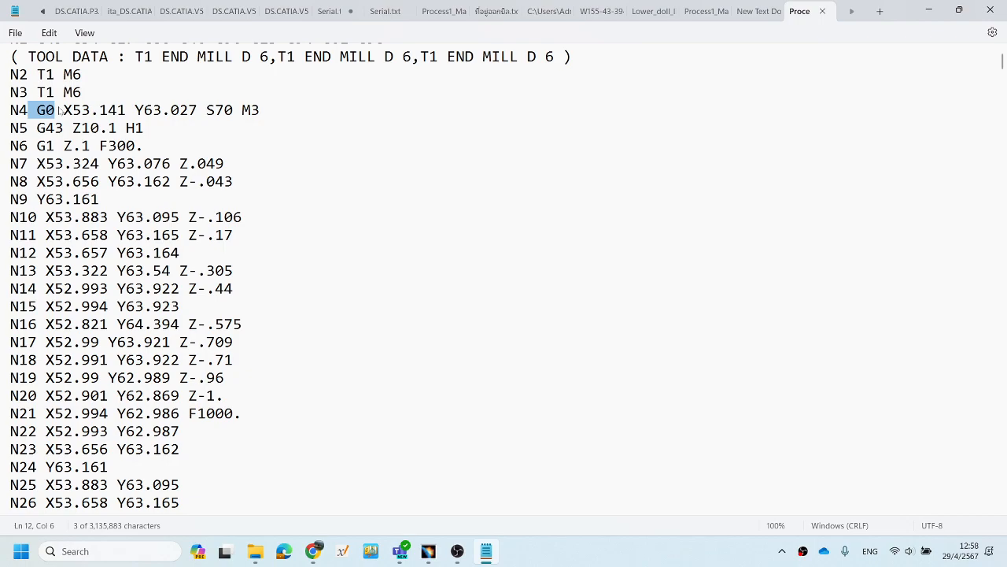
pyautogui.moveTo(37, 127); pyautogui.dragTo(68, 128)
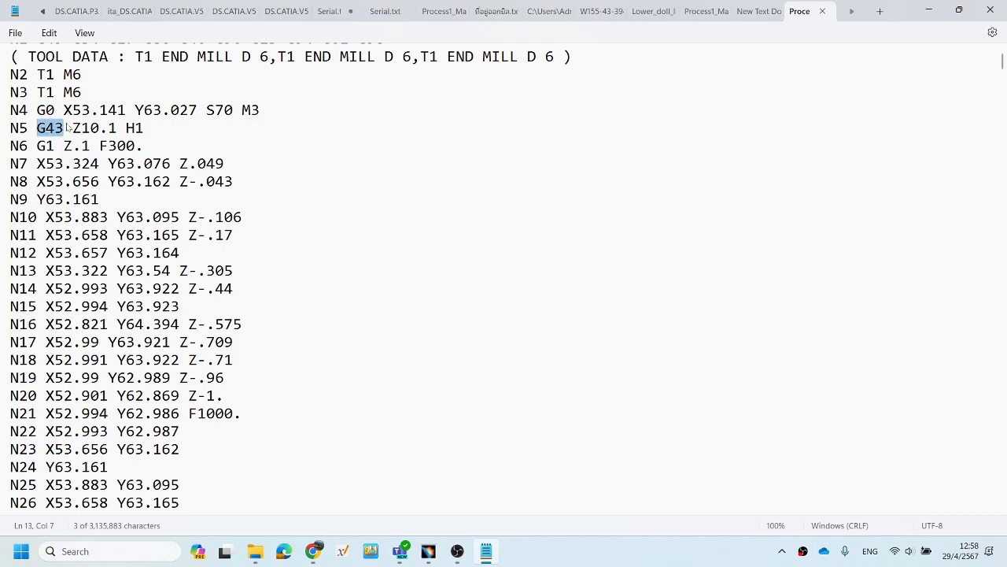
pyautogui.scroll(-7, 503, 276)
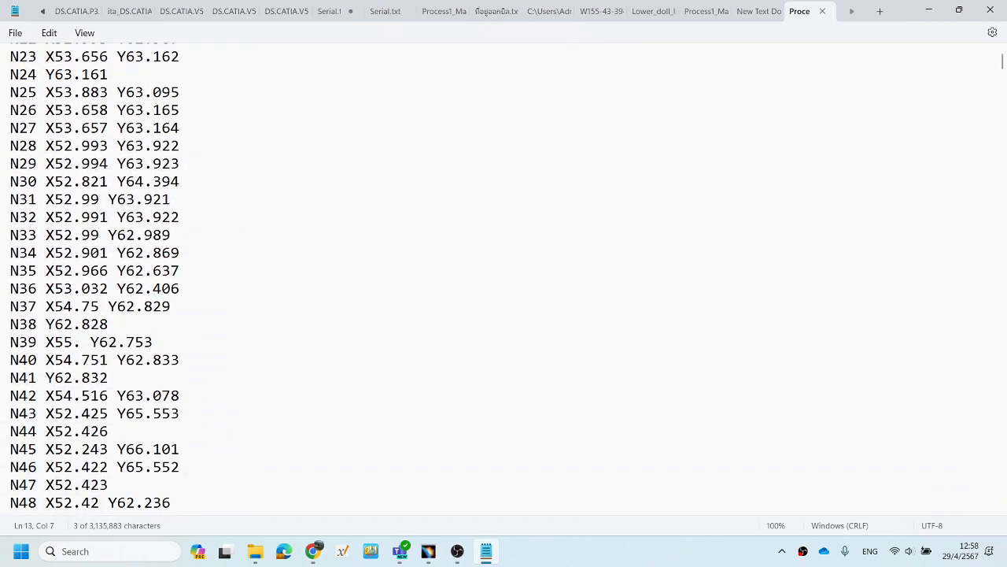
pyautogui.scroll(-2, 504, 275)
# Switch to Chrome and replace the existing image search with a Google image search for "G code".
pyautogui.moveTo(266, 559)
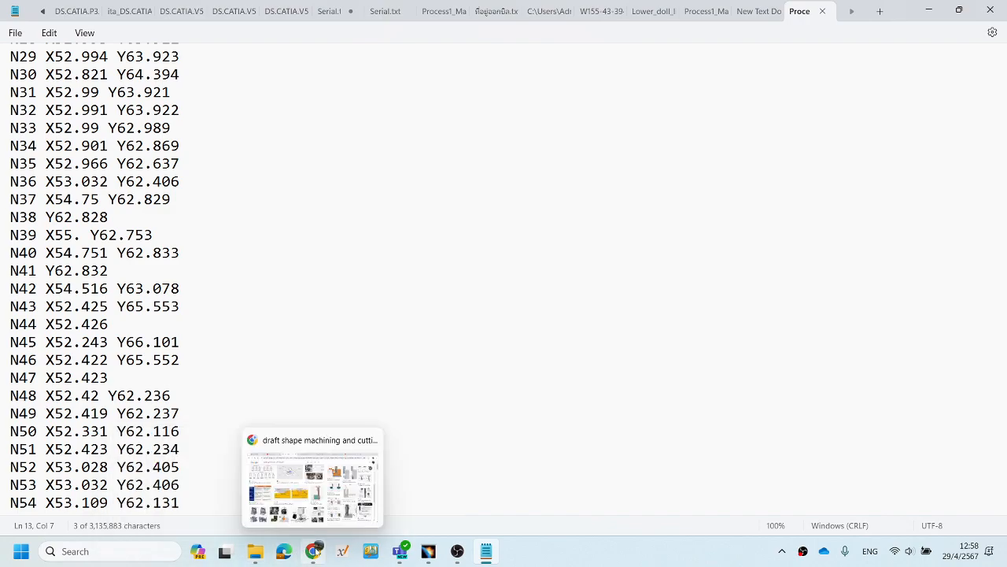
pyautogui.click(314, 551)
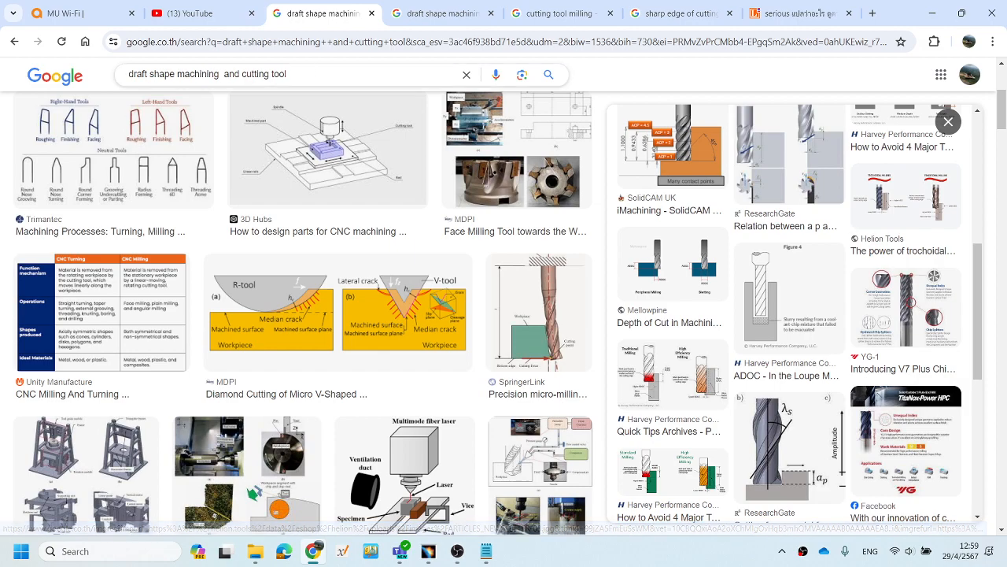
pyautogui.moveTo(296, 75); pyautogui.dragTo(99, 74)
pyautogui.press('BackSpace')
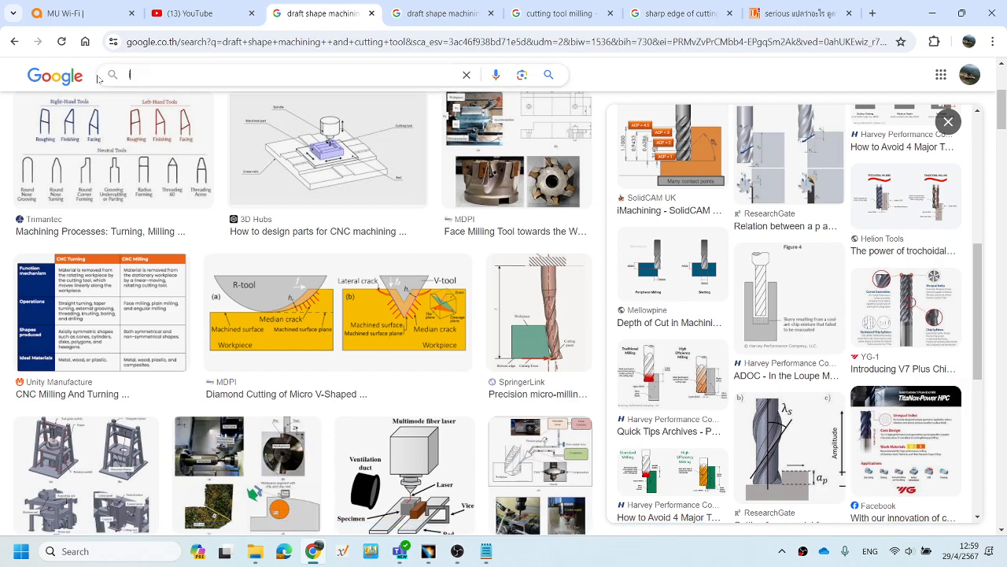
pyautogui.write('G')
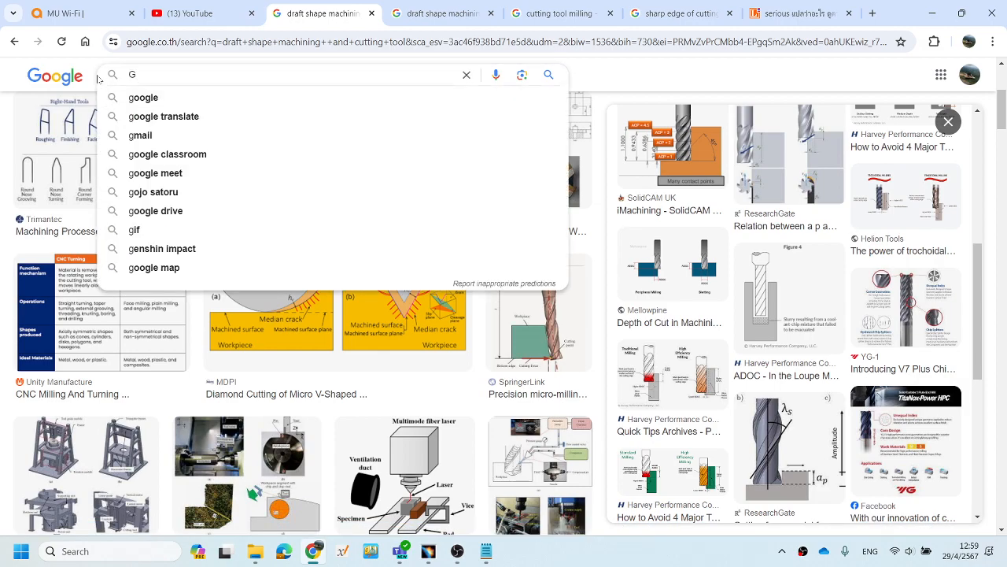
pyautogui.write(' code')
pyautogui.press('Return')
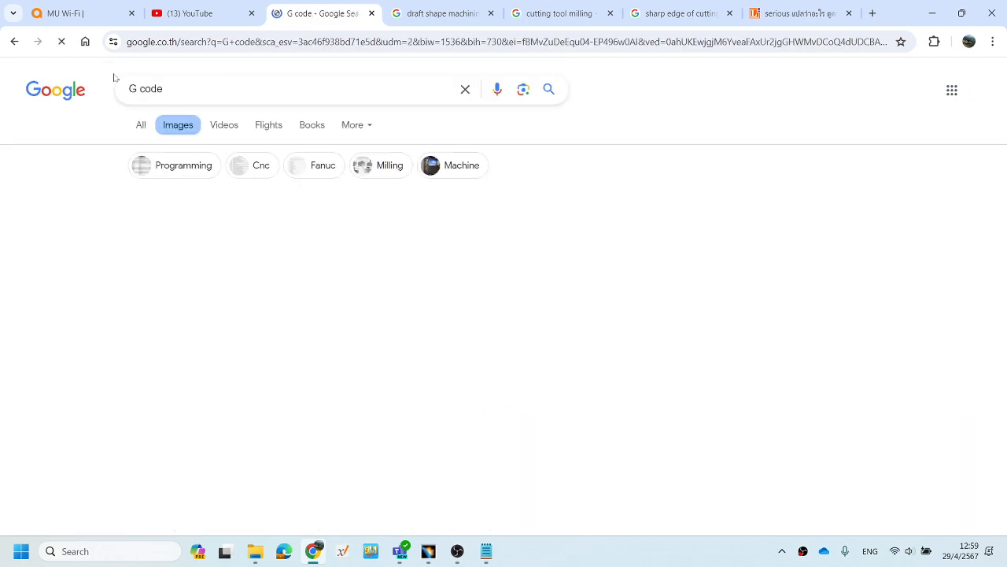
# Skim the G code image results, switch to all web results, and open the MTM Supply page on CNC G CODE and M CODE commands.
pyautogui.scroll(-1, 641, 425)
pyautogui.scroll(-8, 641, 425)
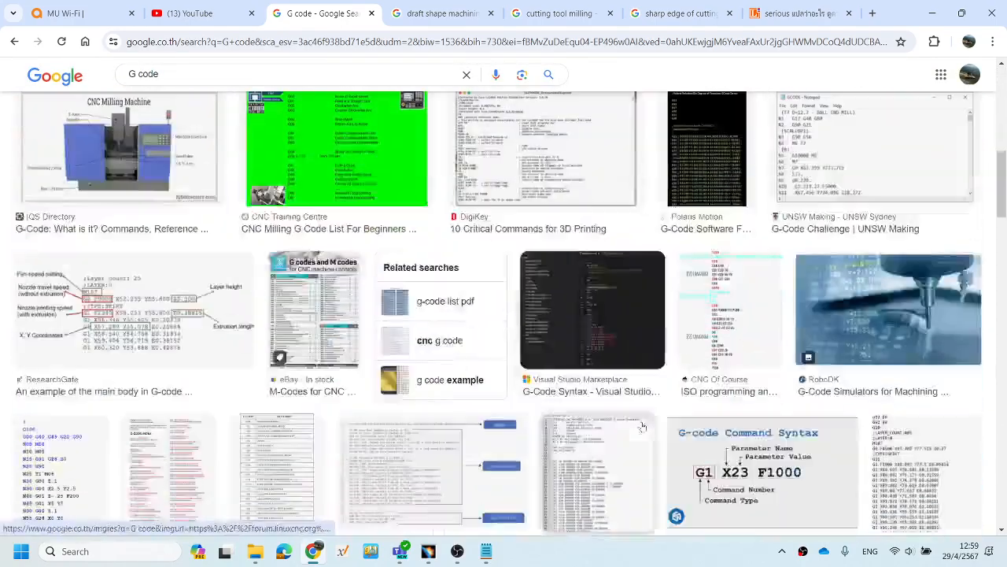
pyautogui.scroll(4, 475, 306)
pyautogui.scroll(5, 475, 306)
pyautogui.click(139, 124)
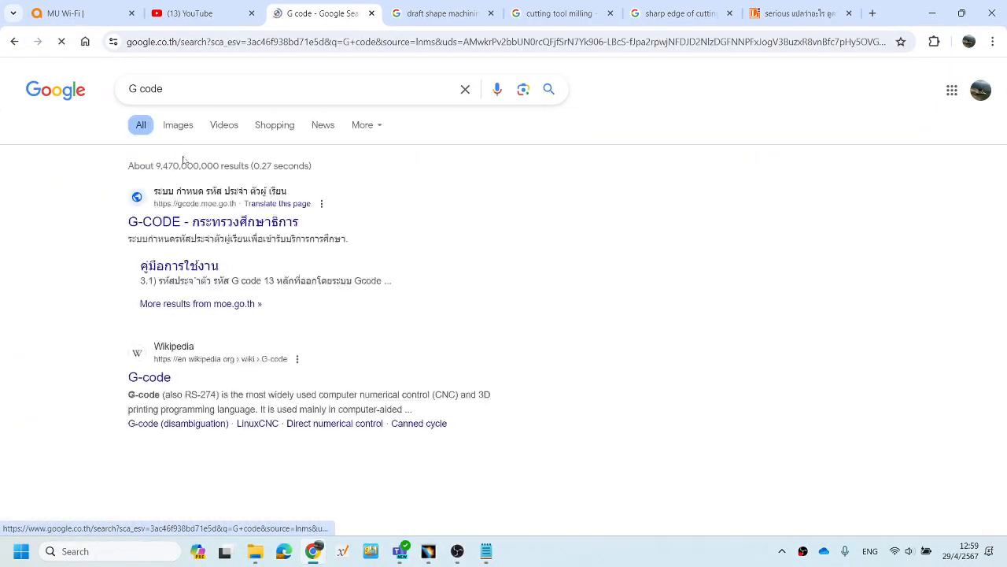
pyautogui.scroll(-3, 387, 393)
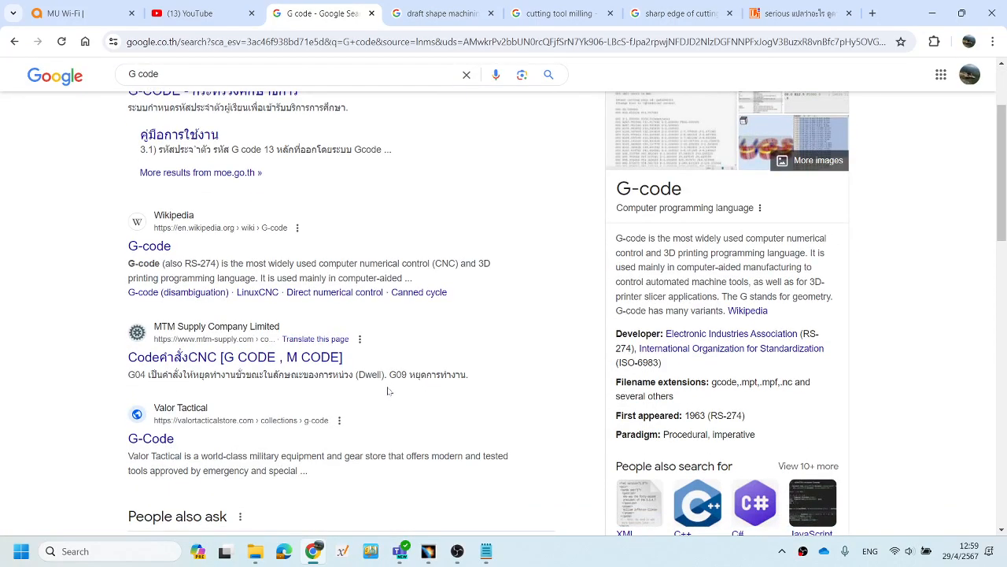
pyautogui.click(224, 361)
# Examine the G-code reference list from G00 to G99, including the meanings of G01, G02, G43 and G90.
pyautogui.scroll(-12, 248, 360)
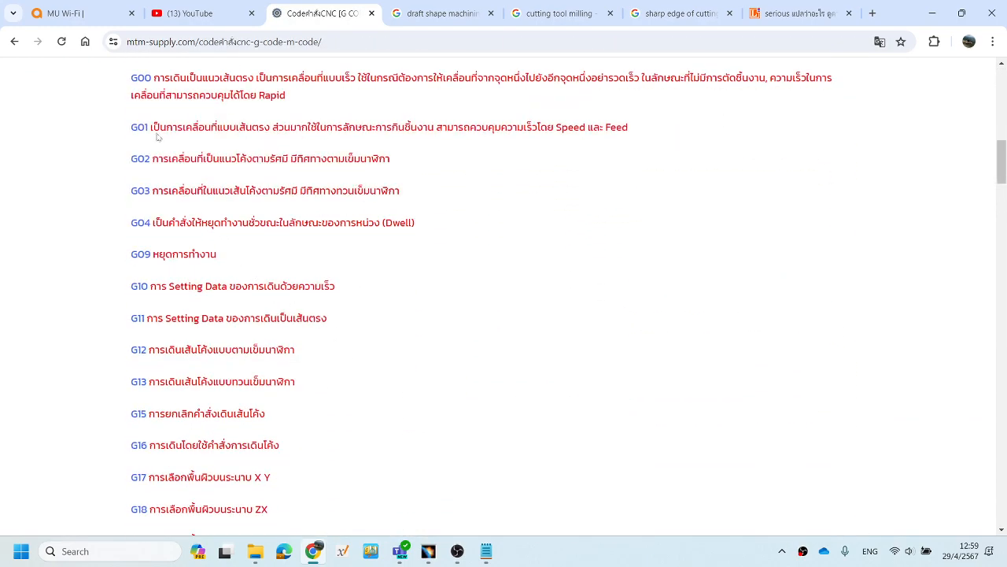
pyautogui.scroll(3, 251, 240)
pyautogui.scroll(-2, 248, 250)
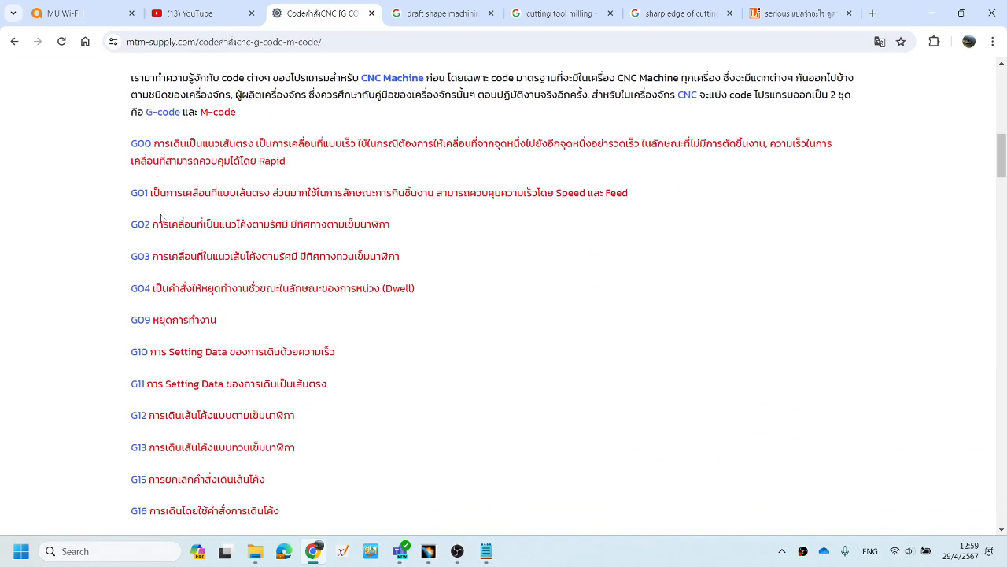
pyautogui.scroll(-3, 176, 236)
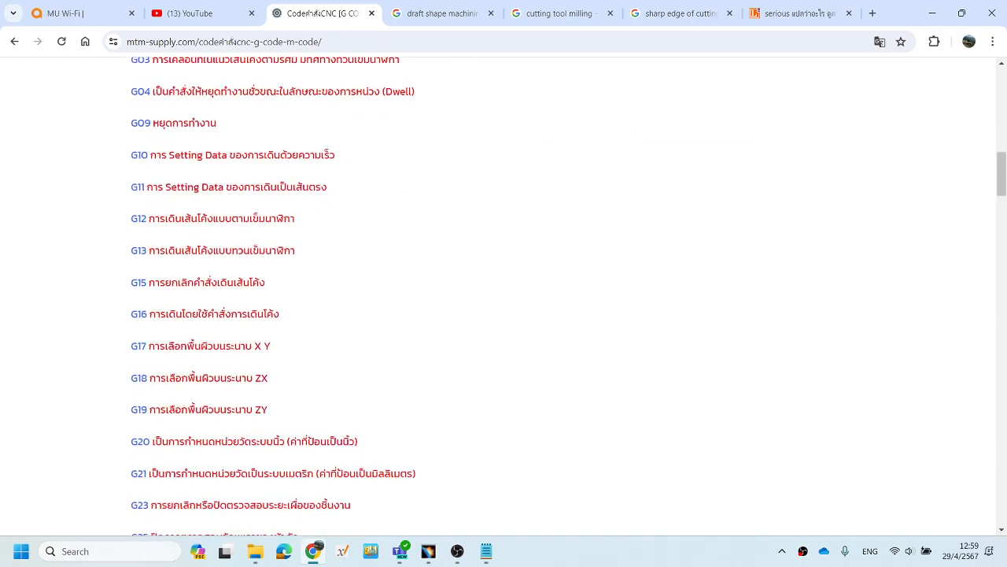
pyautogui.scroll(-3, 503, 295)
pyautogui.scroll(-2, 189, 314)
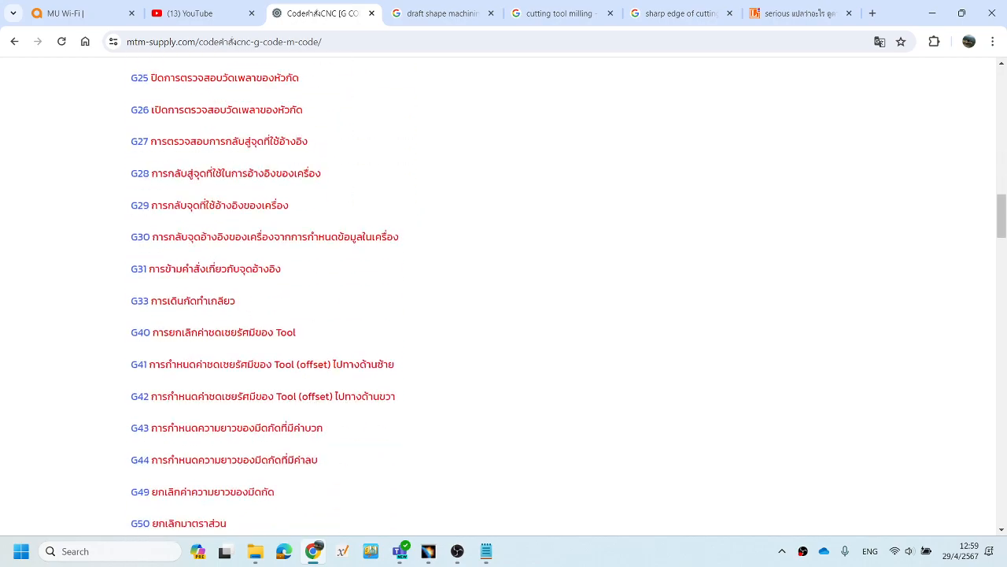
pyautogui.scroll(-2, 189, 313)
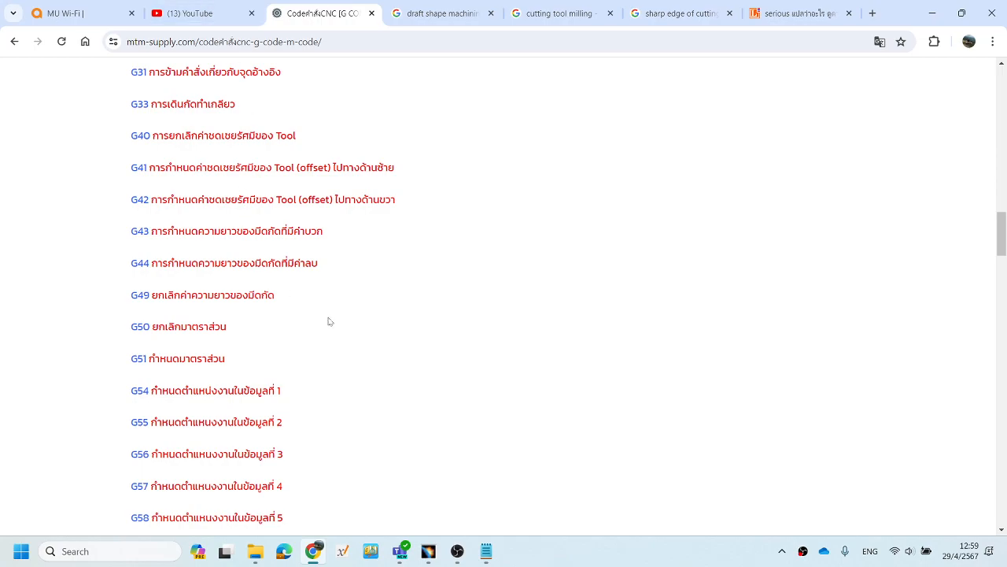
pyautogui.scroll(-2, 328, 322)
pyautogui.scroll(-5, 329, 319)
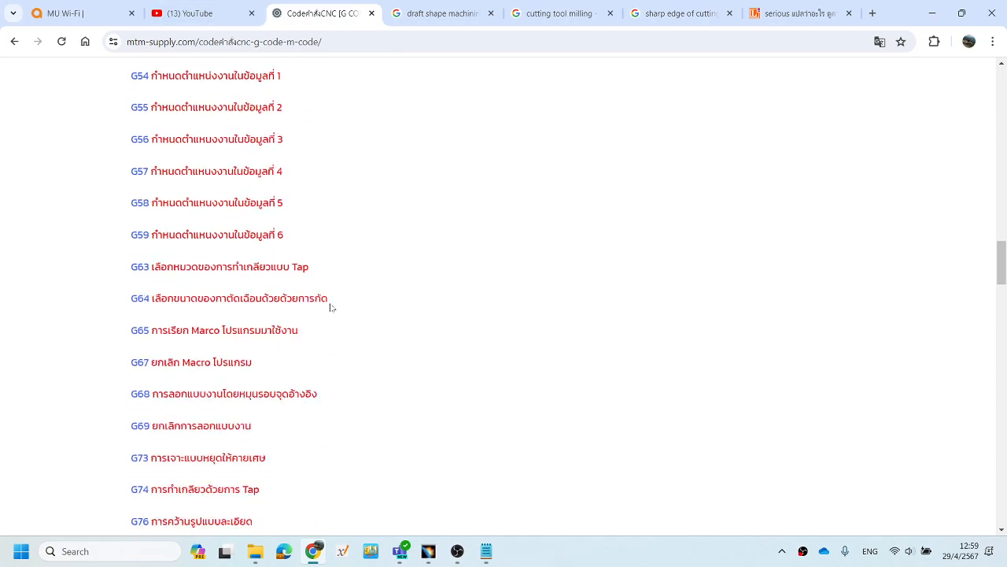
pyautogui.scroll(-8, 330, 308)
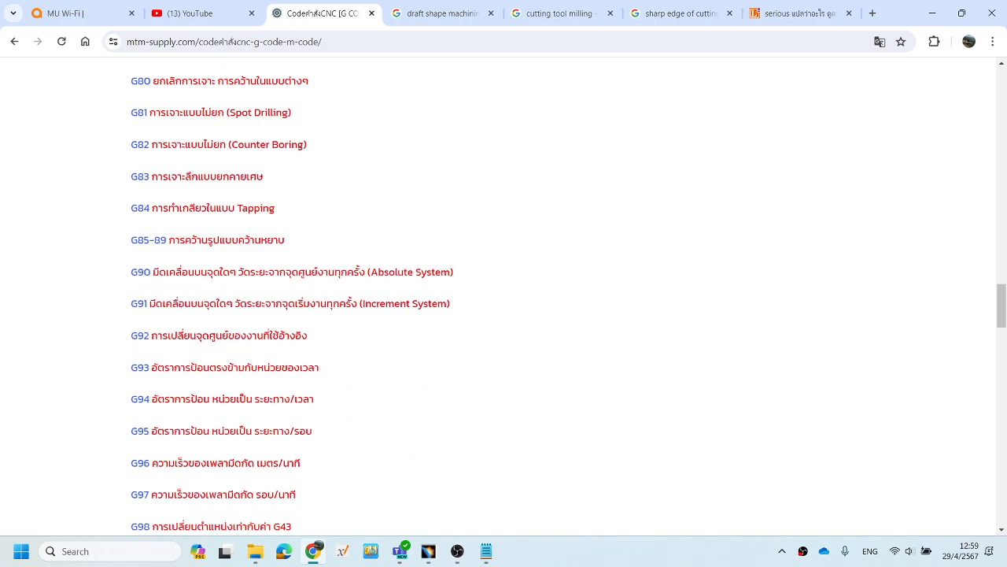
pyautogui.scroll(2, 330, 307)
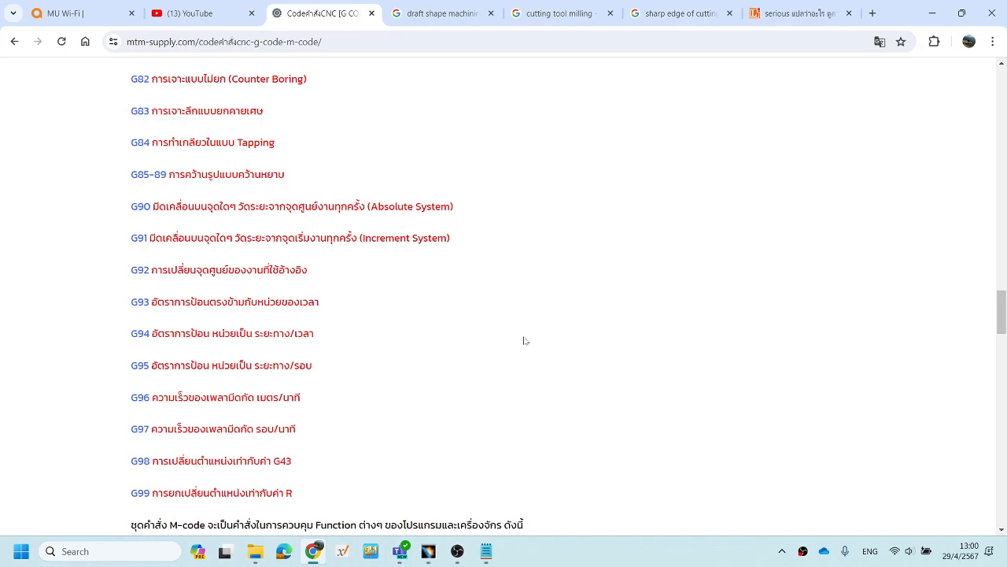
# Switch to Notepad and review the NC program's G1 and G2 blocks, its M30 ending, and the final coordinate lines.
pyautogui.click(486, 551)
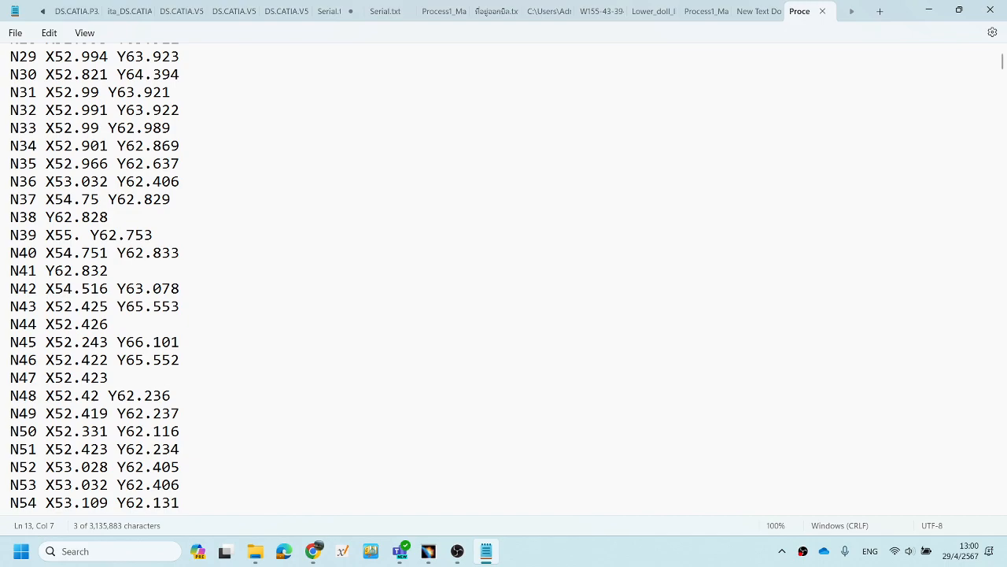
pyautogui.scroll(-19, 128, 356)
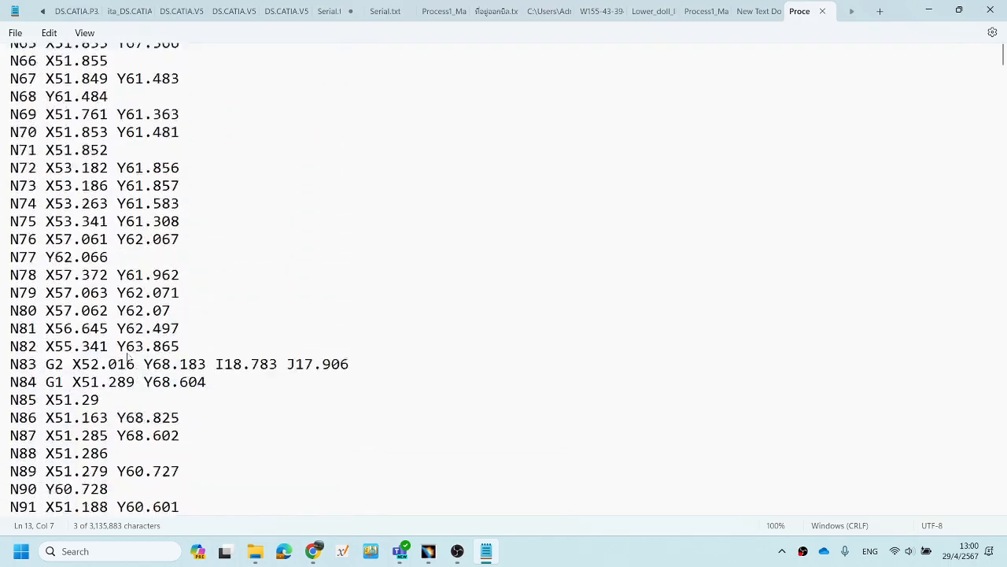
pyautogui.scroll(-14, 128, 356)
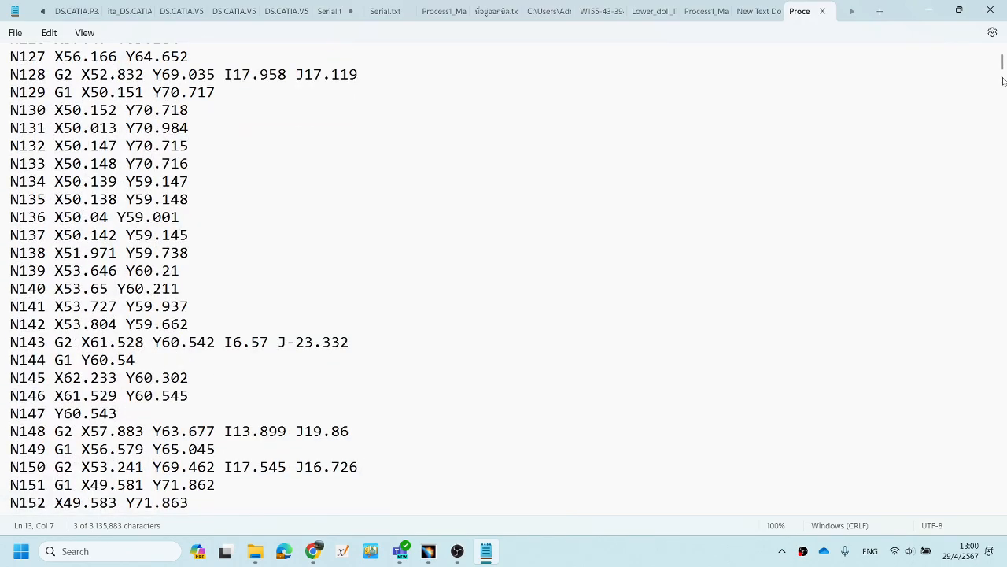
pyautogui.moveTo(1002, 63); pyautogui.dragTo(1003, 512)
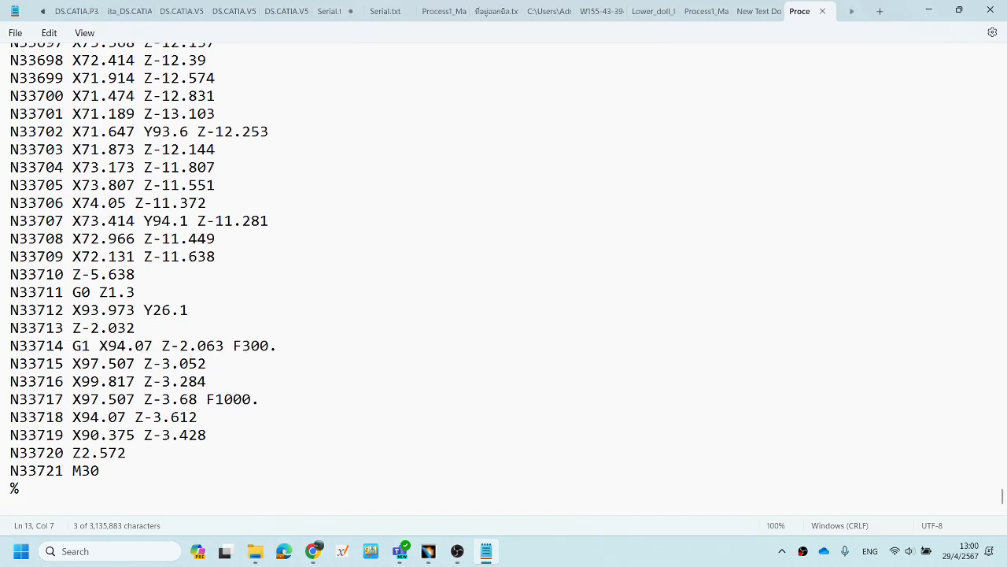
pyautogui.scroll(18, 187, 415)
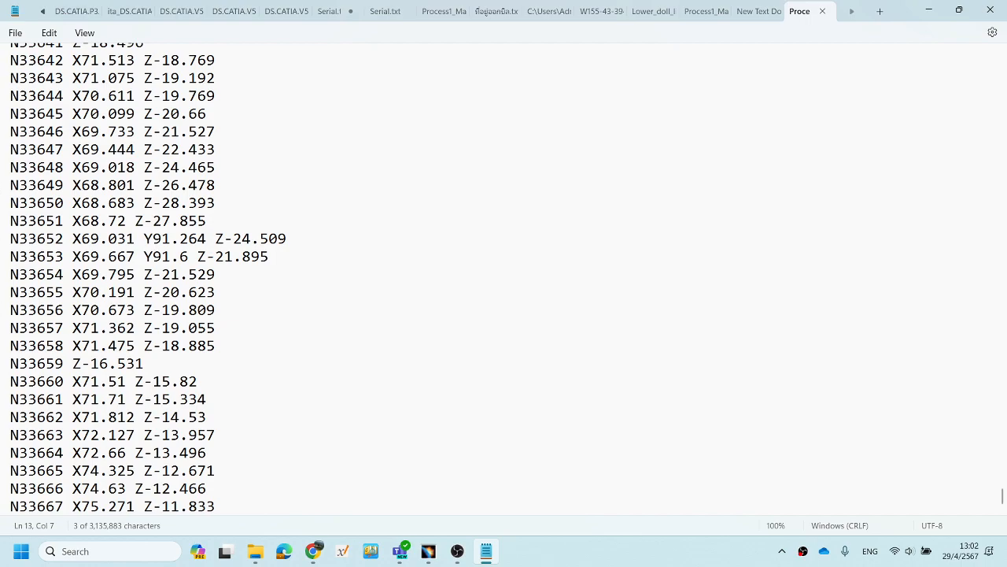
pyautogui.scroll(4, 284, 360)
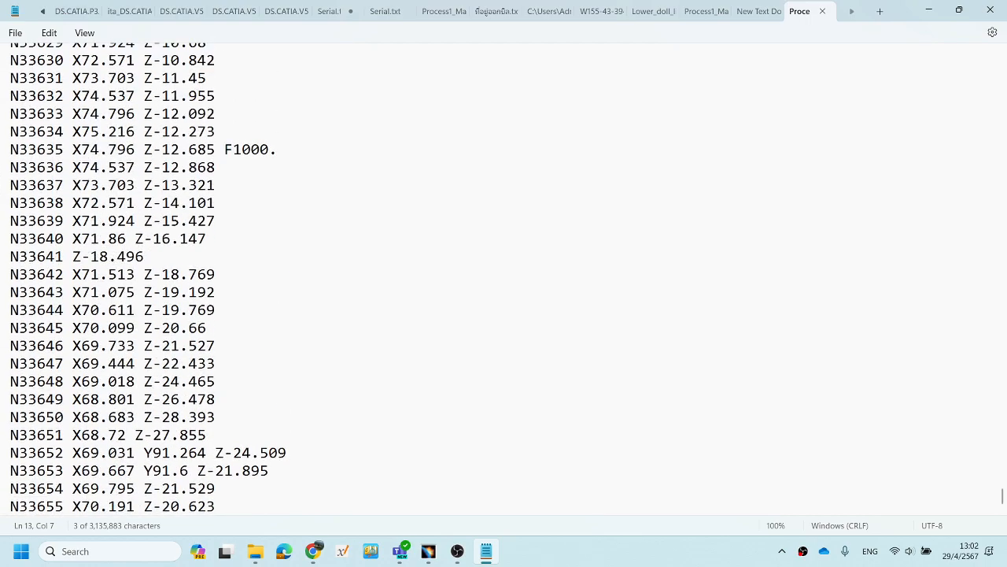
# Switch to CATIA and examine the meshed cavity in the Process1.CATProcess block from several angles.
pyautogui.moveTo(428, 551)
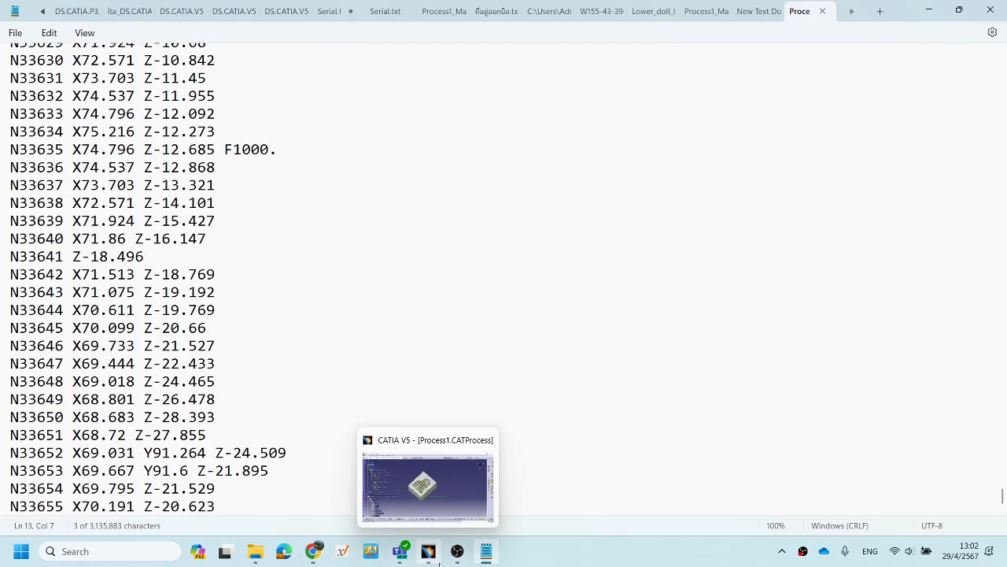
pyautogui.click(429, 516)
pyautogui.moveTo(439, 378); pyautogui.dragTo(441, 338, button='middle')
pyautogui.moveTo(566, 390); pyautogui.dragTo(555, 379, button='middle')
pyautogui.moveTo(463, 395); pyautogui.dragTo(667, 393, button='middle')
pyautogui.moveTo(551, 382); pyautogui.dragTo(659, 333, button='middle')
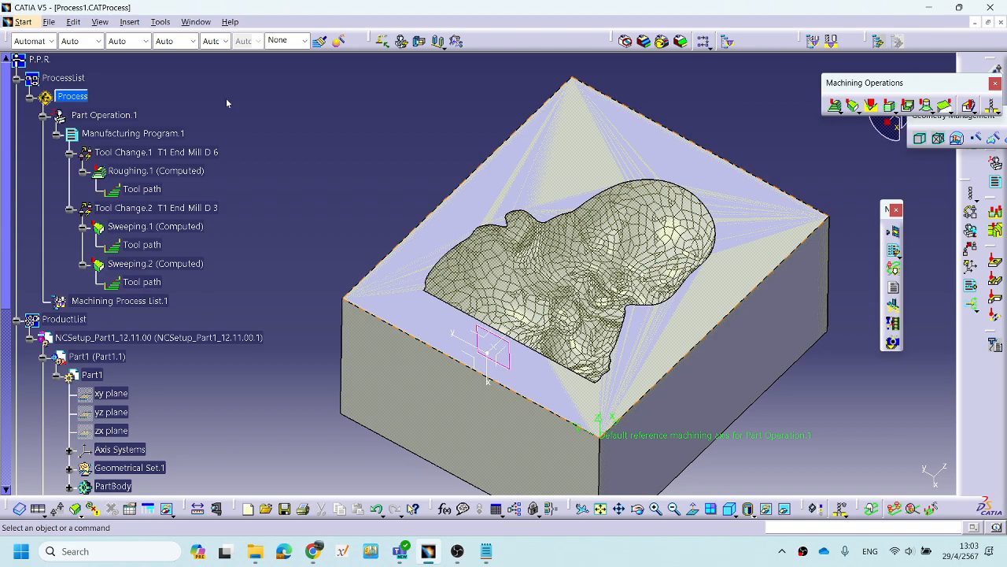
pyautogui.click(167, 24)
pyautogui.click(322, 135)
# Save the modified Process1.CATProcess and its linked NC geometry through Save Management.
pyautogui.click(48, 21)
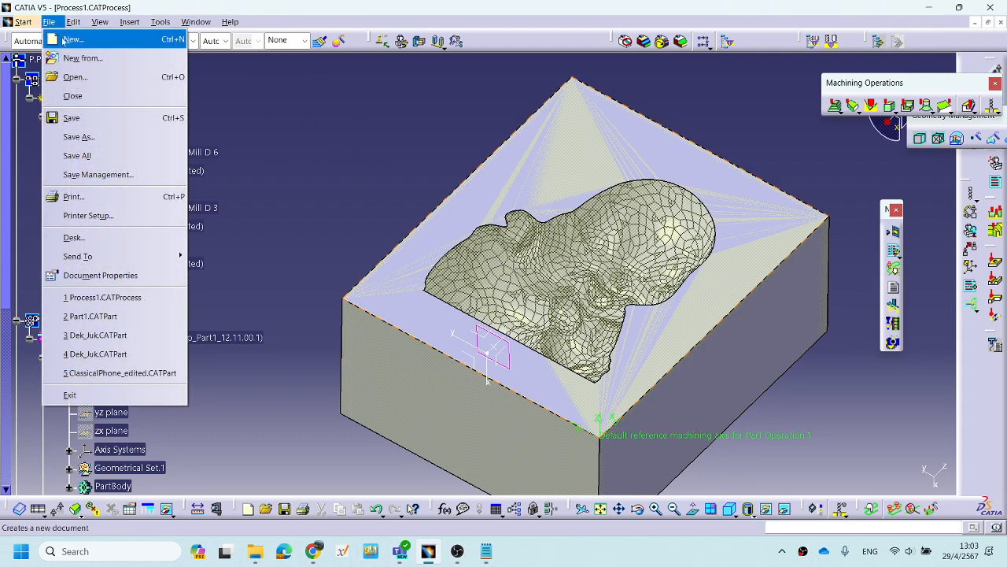
pyautogui.click(105, 175)
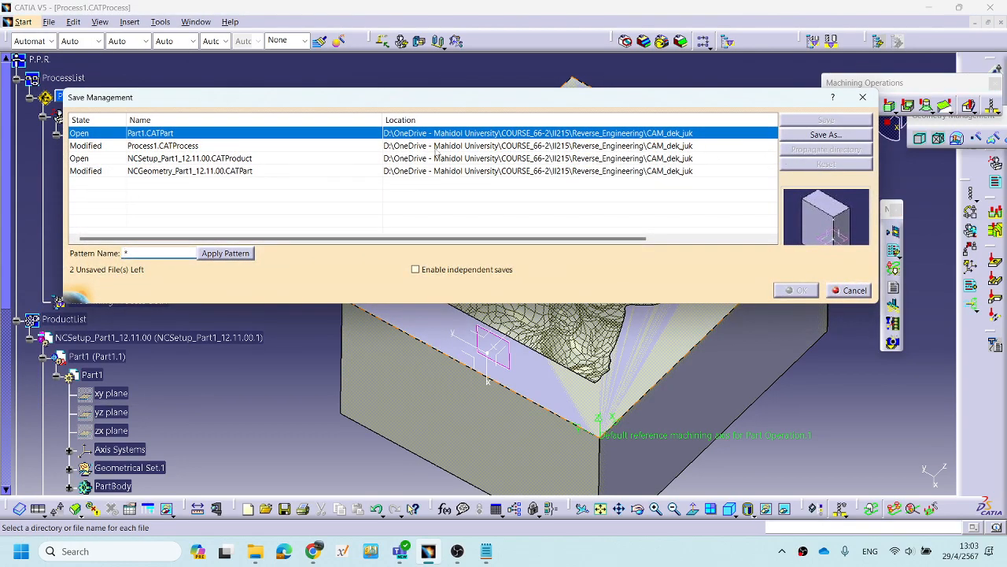
pyautogui.click(479, 146)
pyautogui.click(818, 122)
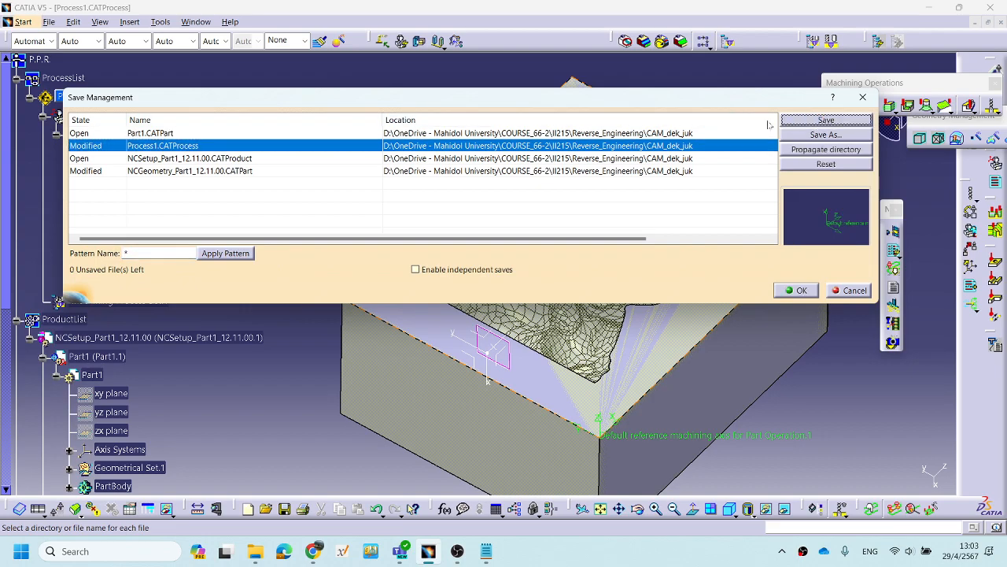
pyautogui.click(138, 161)
pyautogui.click(379, 172)
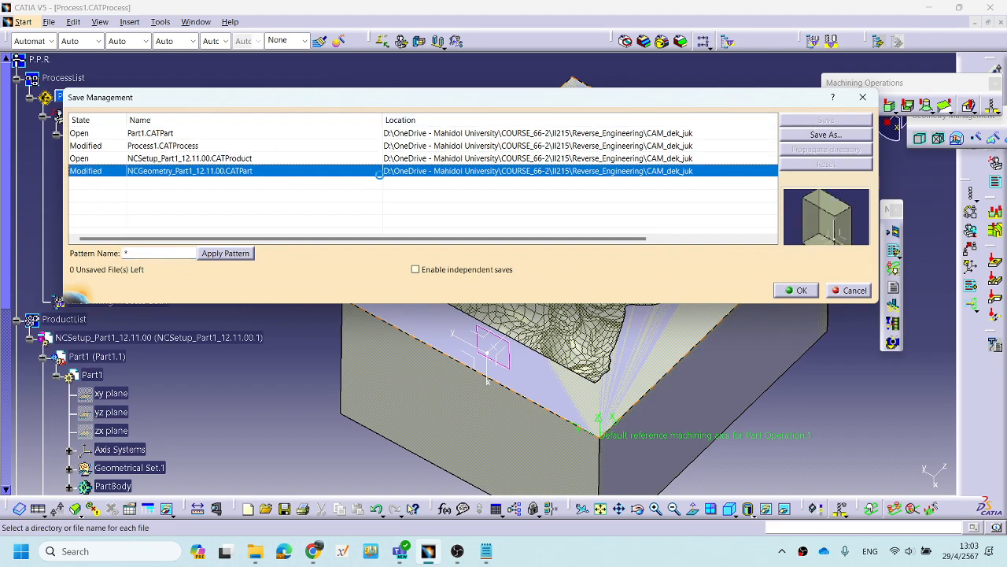
pyautogui.click(796, 290)
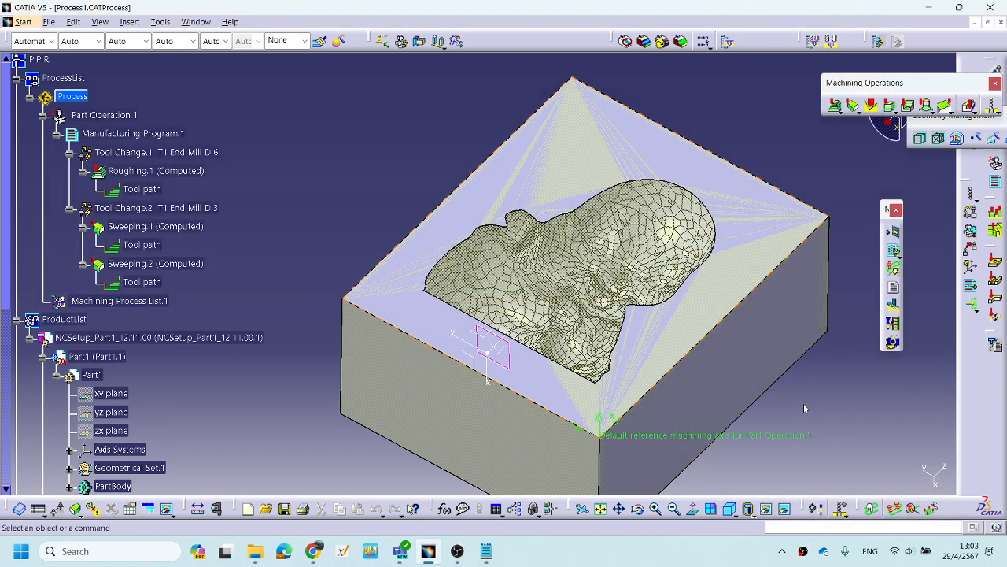
# Hide the Join.1 stock surface in Geometrical Set.1 of NCGeometry_Part1_12.11.00 and check the block and the process tree.
pyautogui.moveTo(695, 414); pyautogui.dragTo(574, 394, button='middle')
pyautogui.scroll(-3, 221, 401)
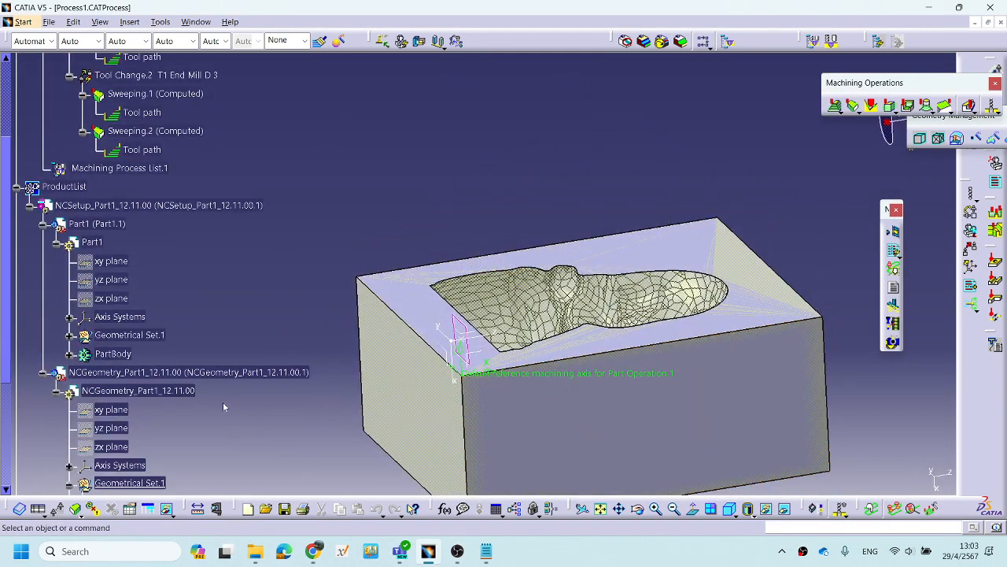
pyautogui.scroll(-3, 221, 403)
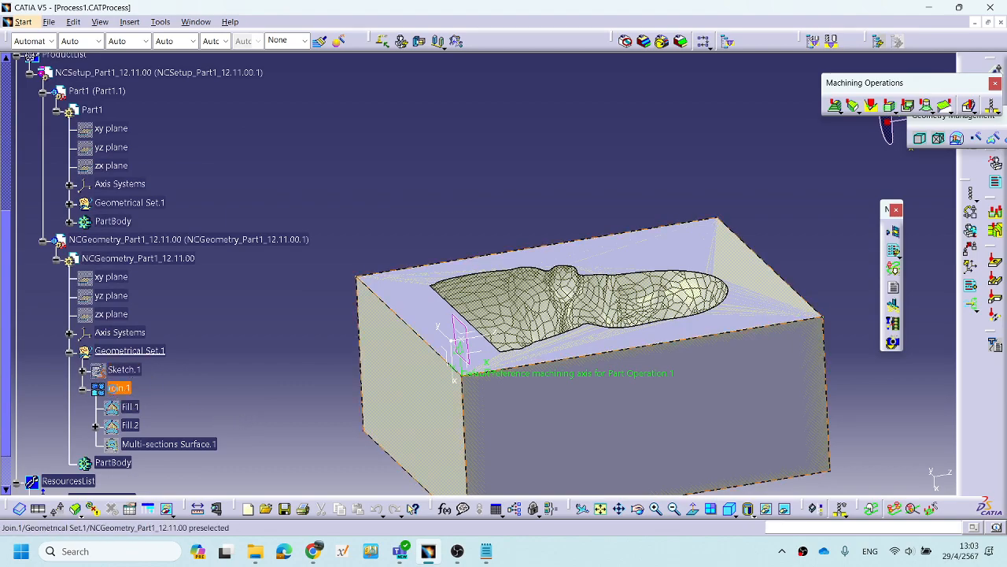
pyautogui.rightClick(126, 398)
pyautogui.click(129, 220)
pyautogui.moveTo(520, 370); pyautogui.dragTo(449, 315, button='middle')
pyautogui.scroll(3, 179, 297)
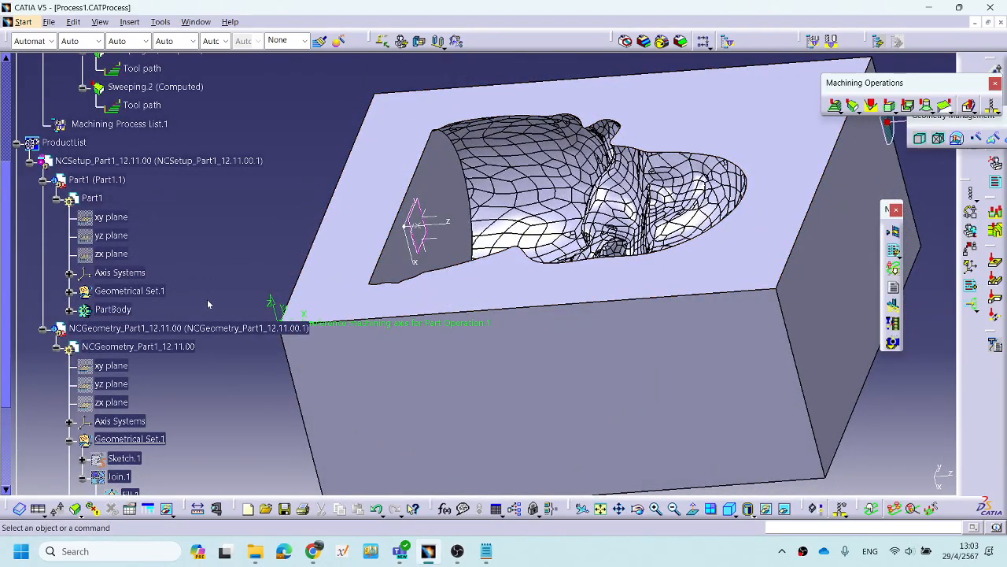
pyautogui.scroll(3, 209, 304)
pyautogui.scroll(-1, 207, 296)
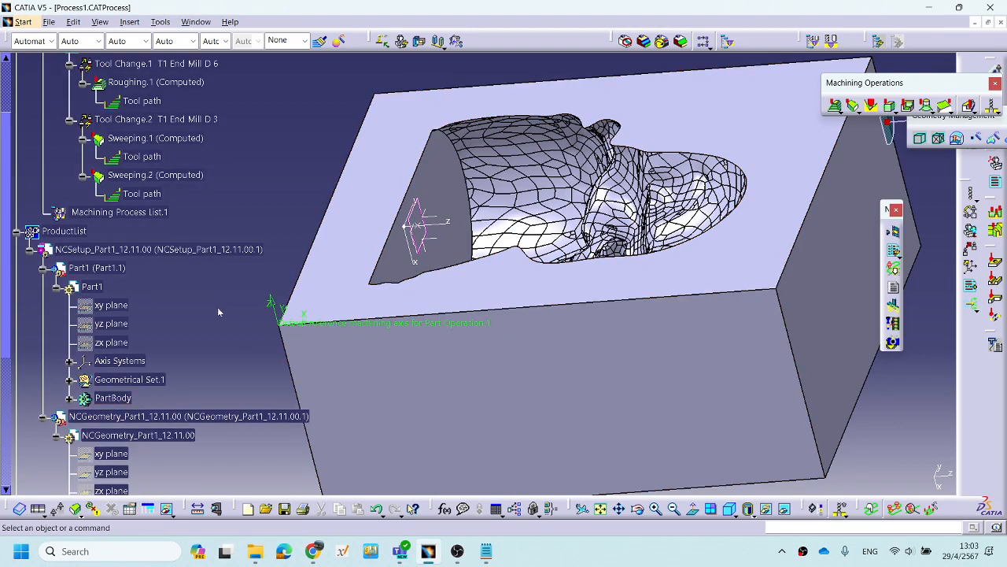
pyautogui.scroll(-3, 217, 308)
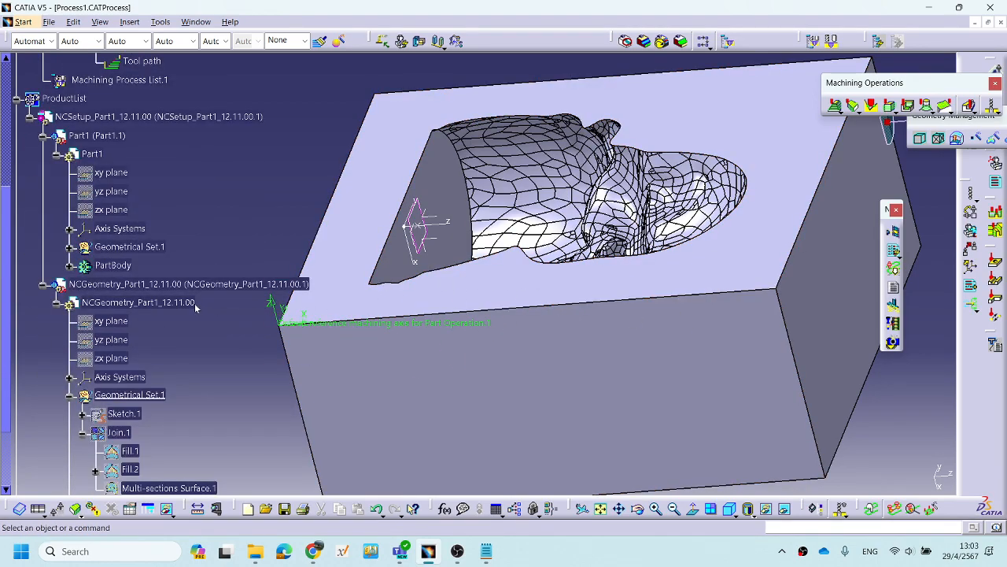
# Switch to Part1.CATPart and examine the block's cavity and the feature tree.
pyautogui.click(195, 22)
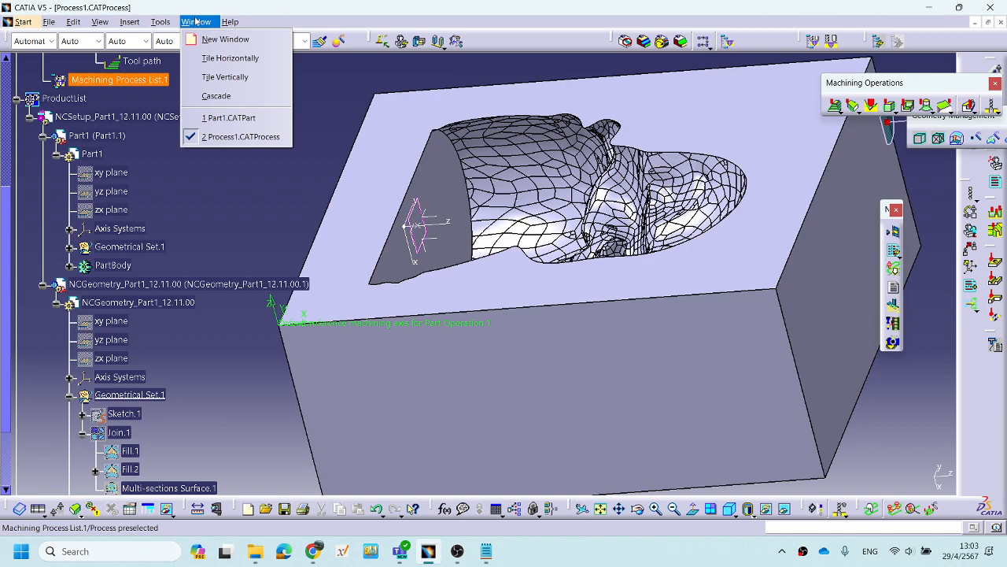
pyautogui.click(229, 117)
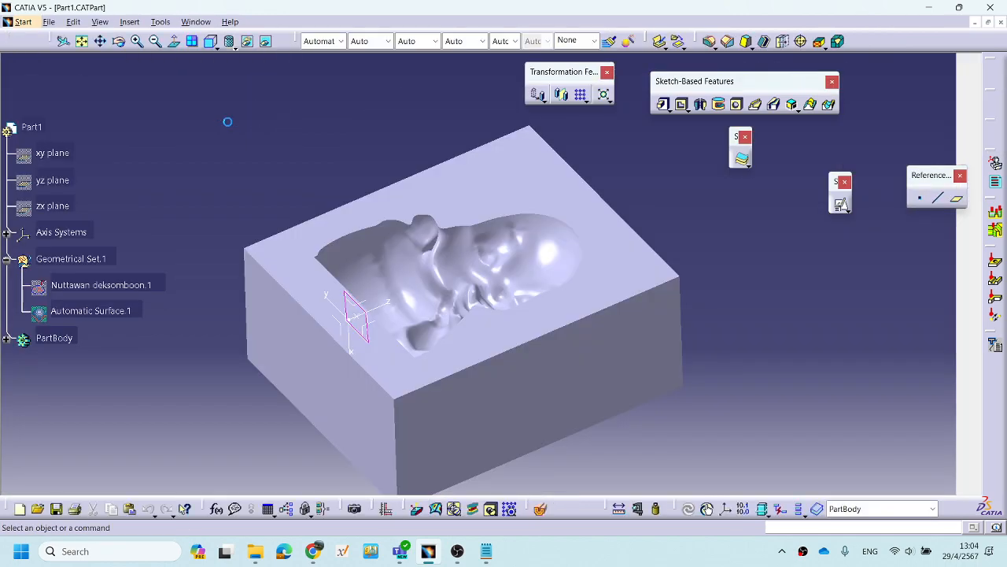
pyautogui.moveTo(378, 254); pyautogui.dragTo(411, 237, button='middle')
pyautogui.moveTo(556, 292); pyautogui.dragTo(522, 310, button='middle')
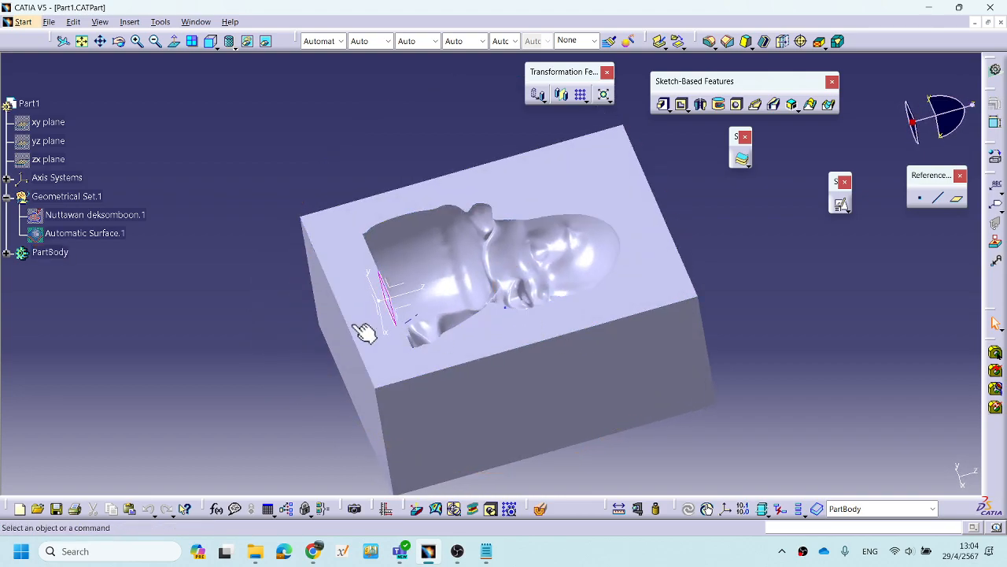
pyautogui.scroll(-1, 163, 147)
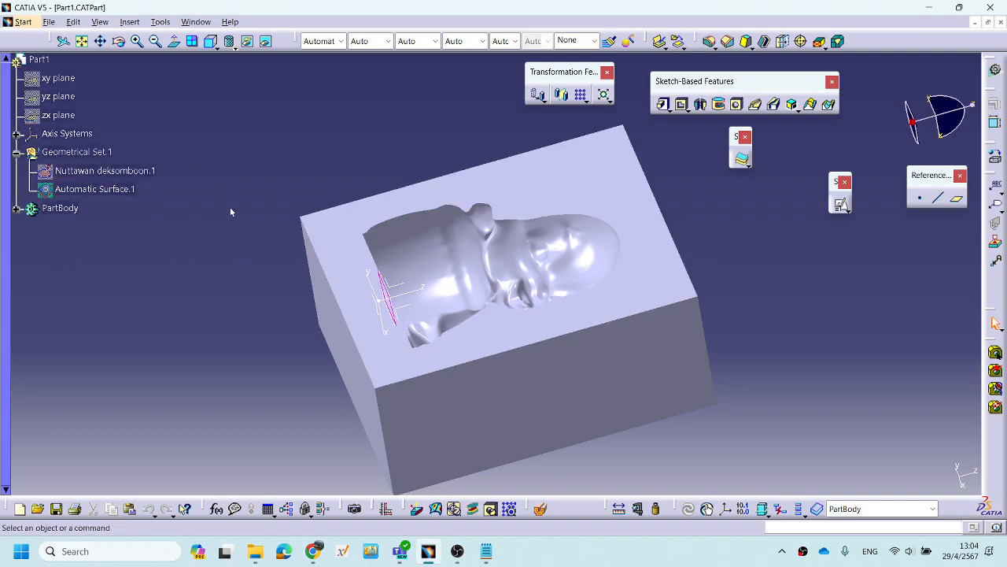
pyautogui.scroll(1, 212, 272)
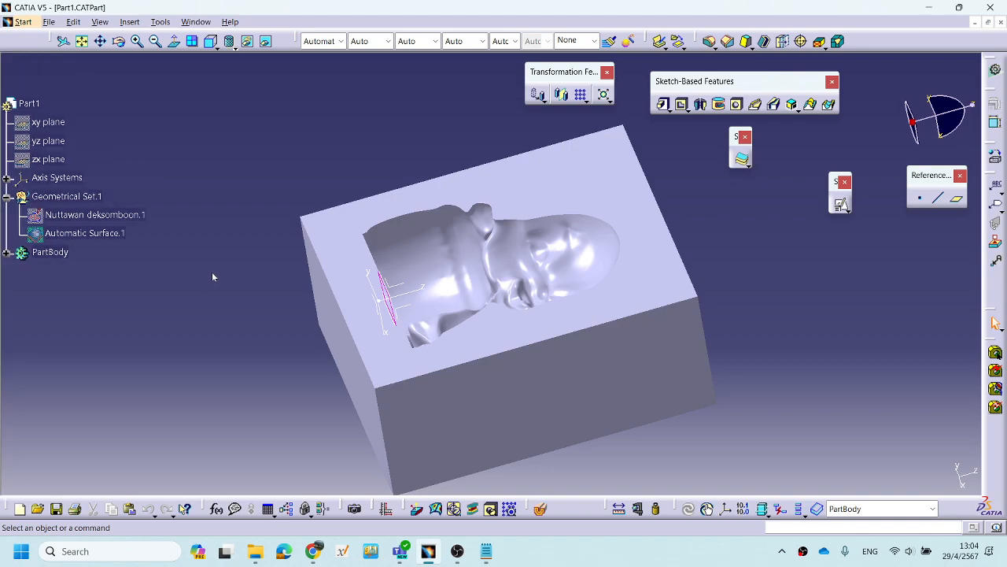
# Save the part as Core.CATPart in the CAM_dek_juk folder, accepting the update of links in session.
pyautogui.click(49, 21)
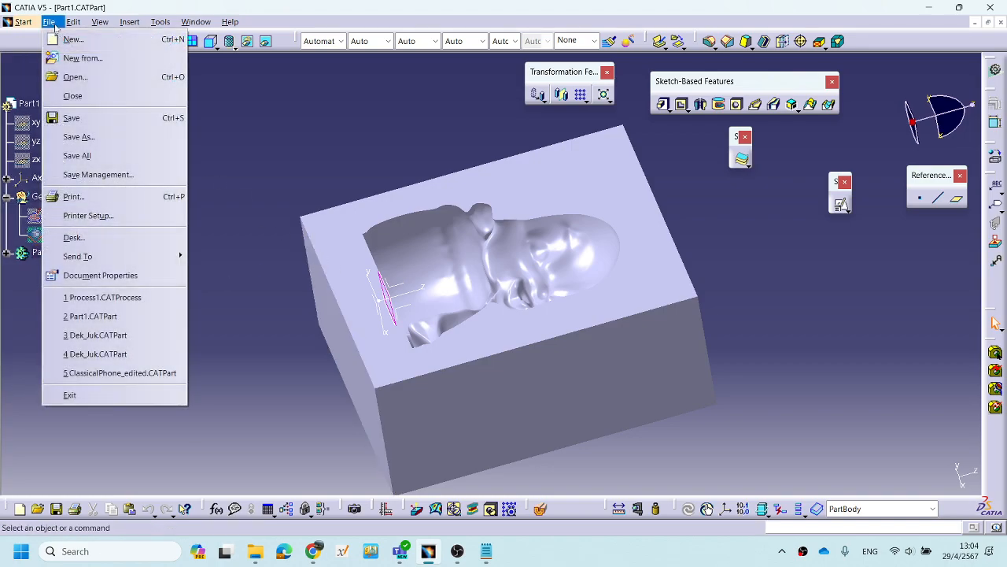
pyautogui.click(81, 137)
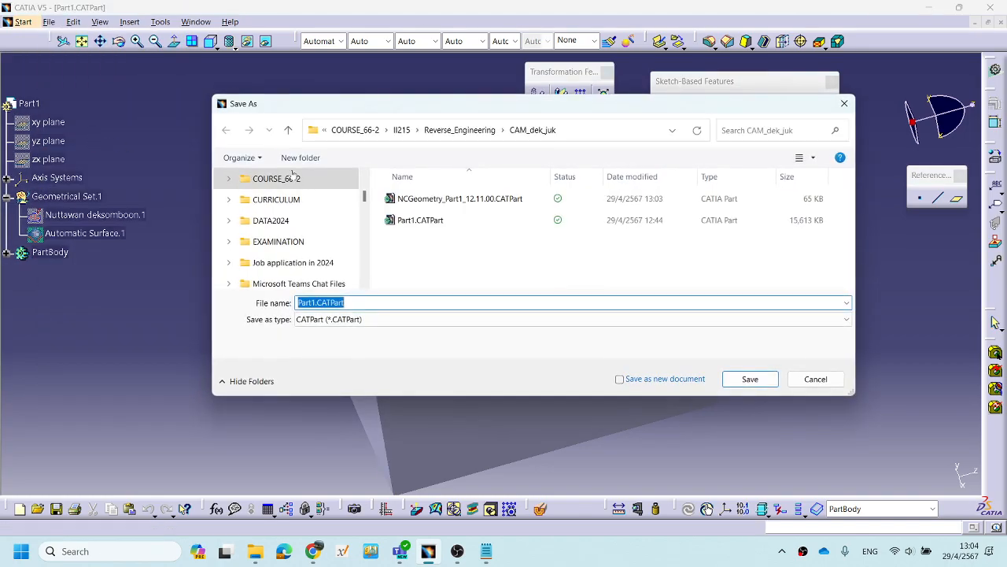
pyautogui.click(438, 222)
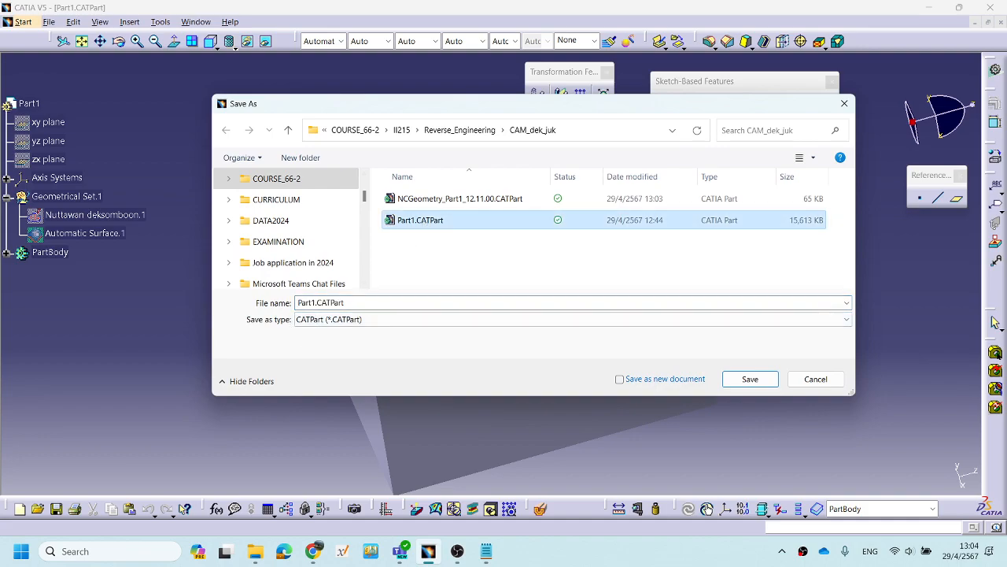
pyautogui.click(329, 302)
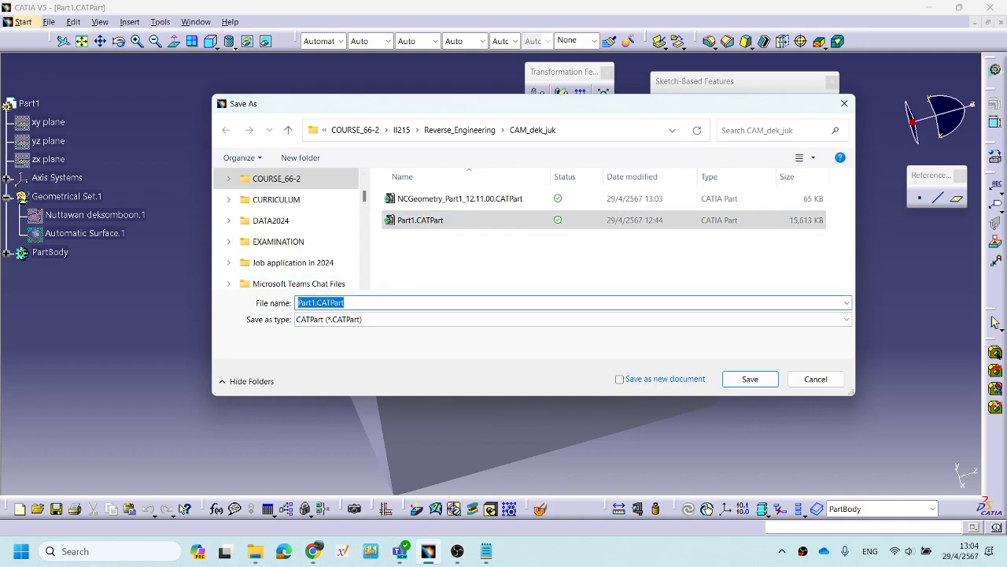
pyautogui.click(316, 303)
pyautogui.press('BackSpace')
pyautogui.press('BackSpace')
pyautogui.press('BackSpace')
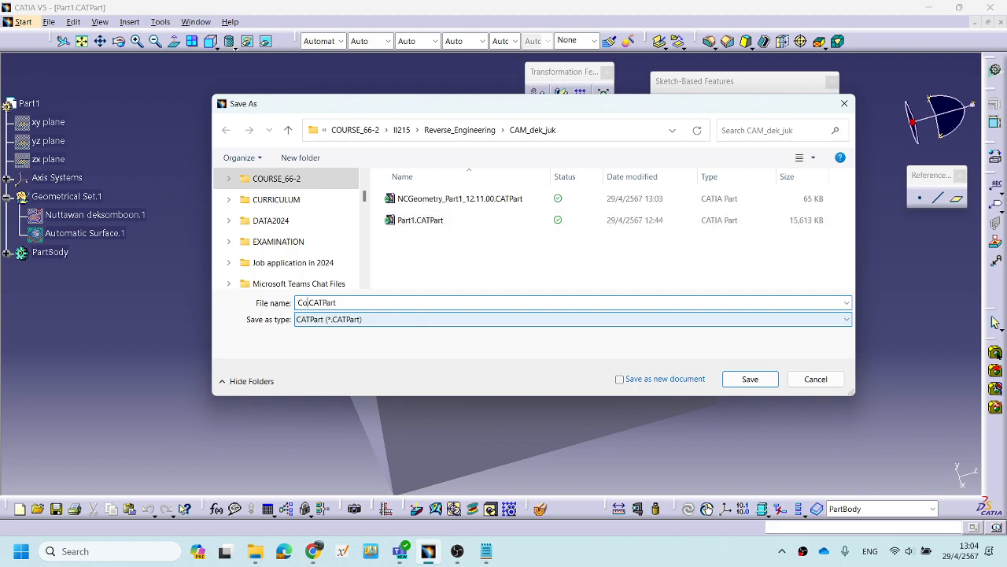
pyautogui.click(746, 380)
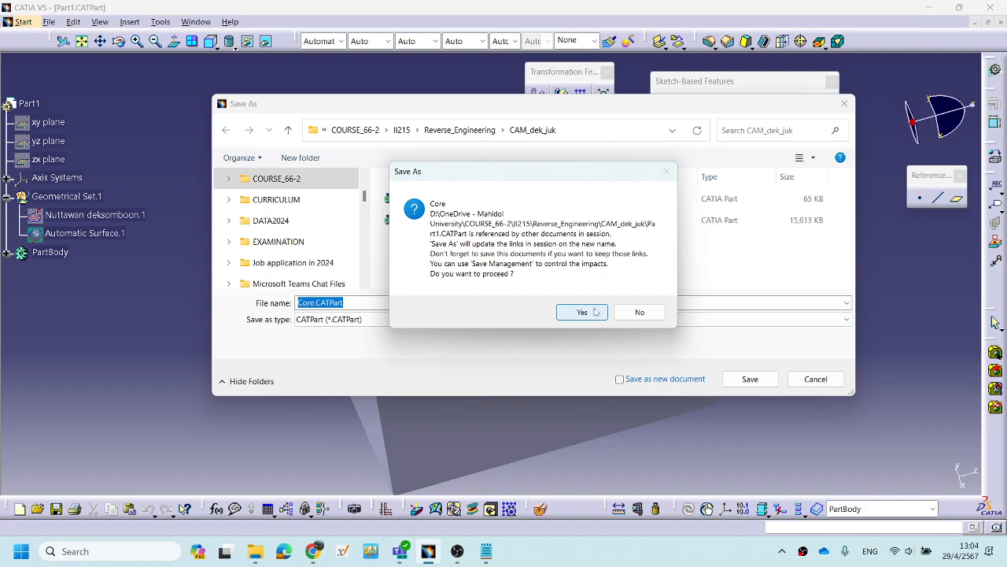
pyautogui.click(582, 313)
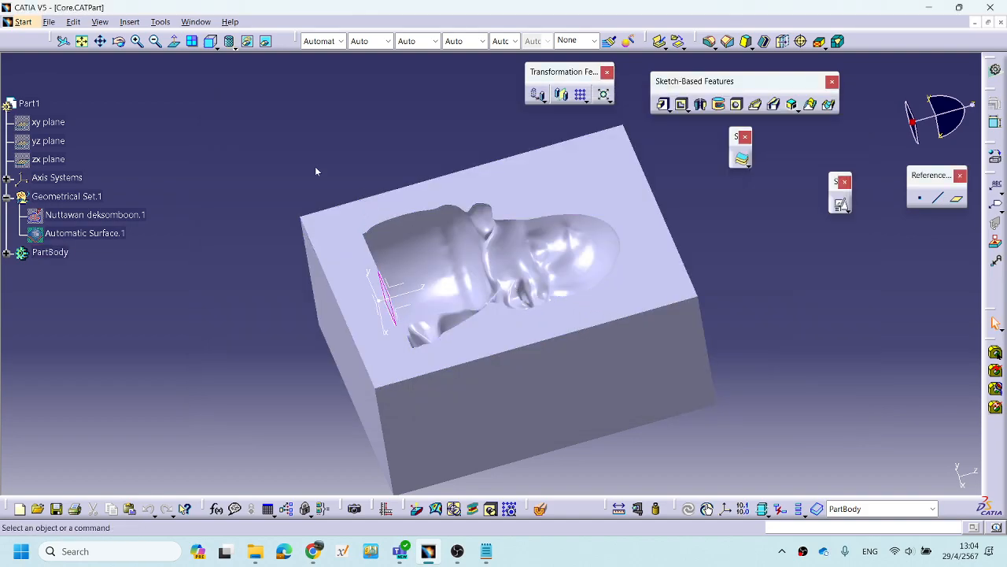
# Delete Remove.2 from PartBody without deleting its aggregated elements, so that Body.1 is kept as a separate body.
pyautogui.moveTo(472, 303); pyautogui.dragTo(383, 288, button='middle')
pyautogui.click(11, 253)
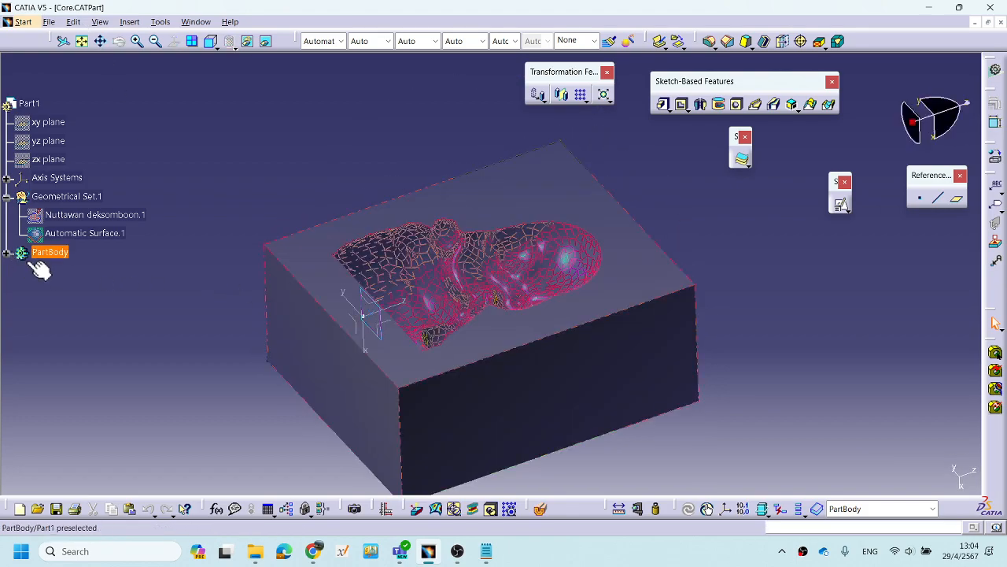
pyautogui.click(6, 252)
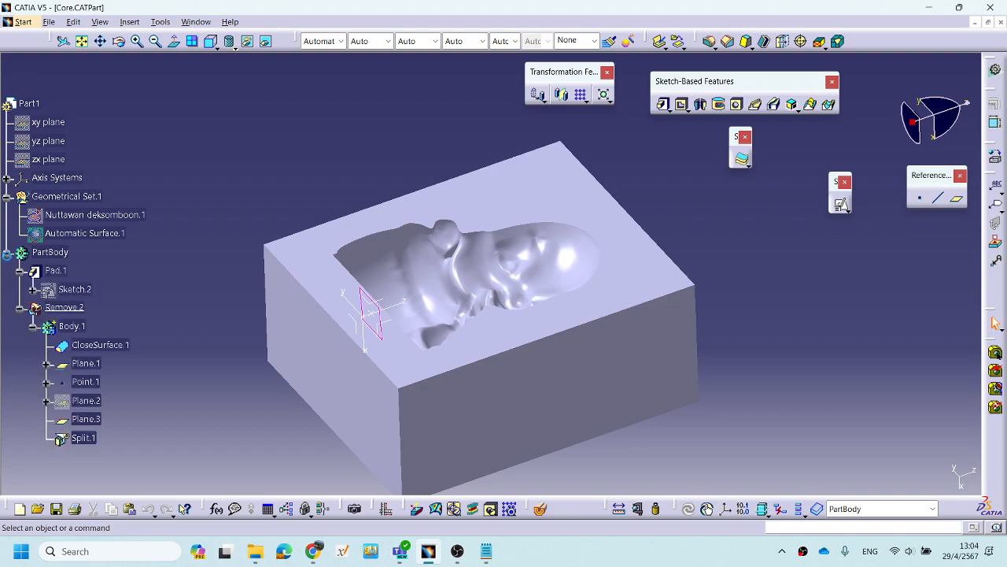
pyautogui.rightClick(67, 308)
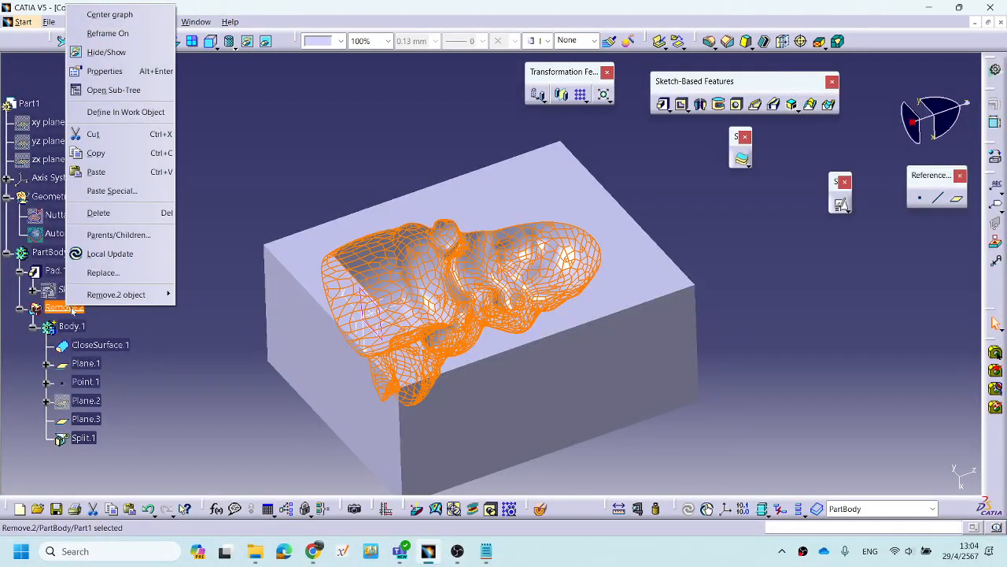
pyautogui.click(94, 214)
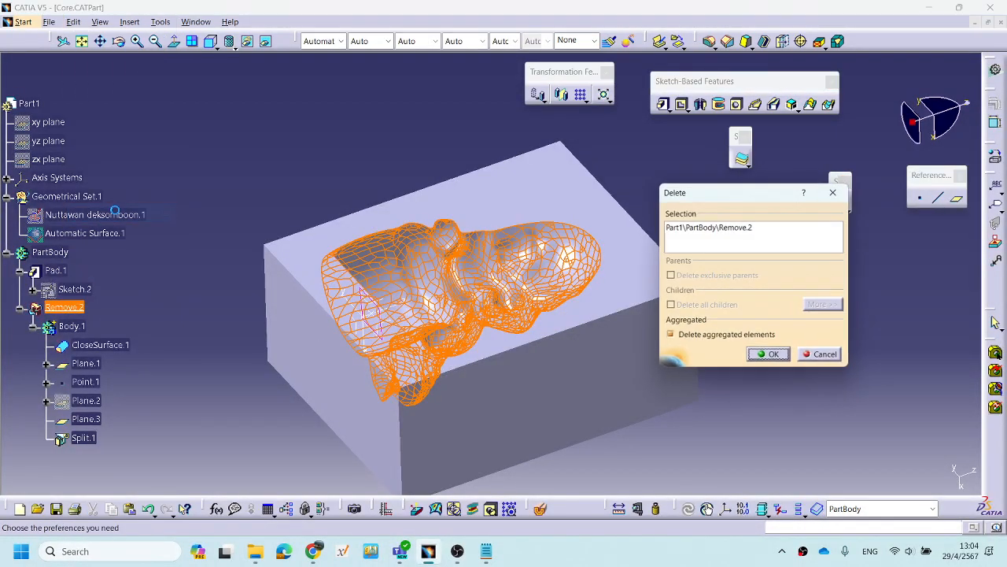
pyautogui.click(669, 336)
pyautogui.click(763, 356)
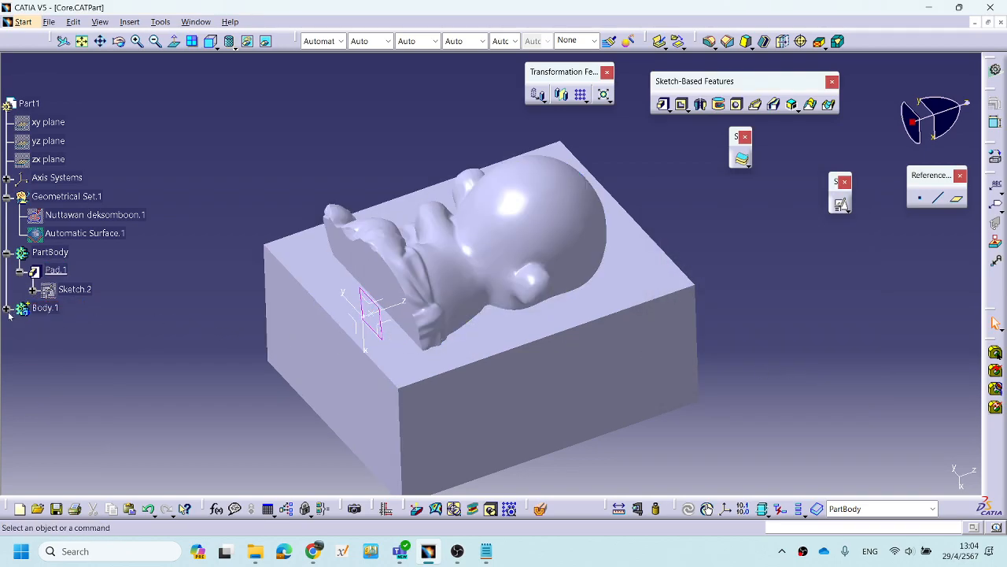
# Expand Body.1 in the tree and highlight its CloseSurface.1 feature on the figure.
pyautogui.click(8, 309)
pyautogui.moveTo(535, 349); pyautogui.dragTo(382, 278, button='middle')
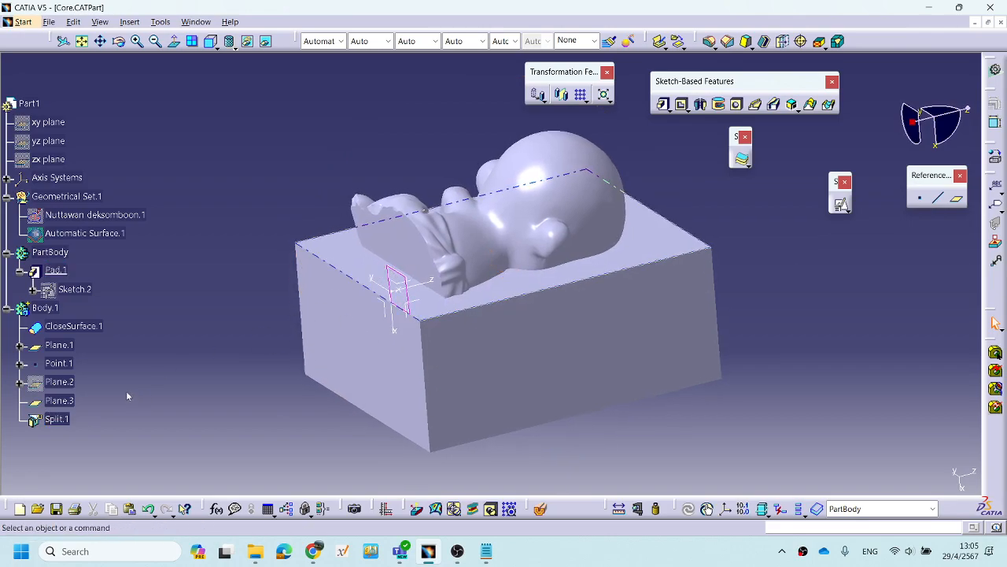
pyautogui.click(88, 328)
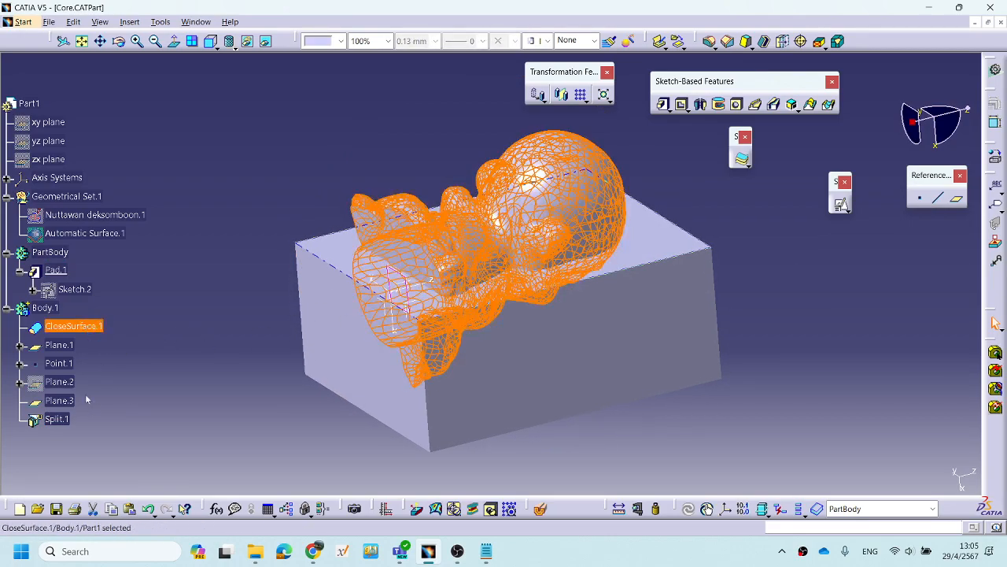
# Open Pad.1's definition for editing and reverse the block's extrusion direction towards the figure.
pyautogui.click(55, 270)
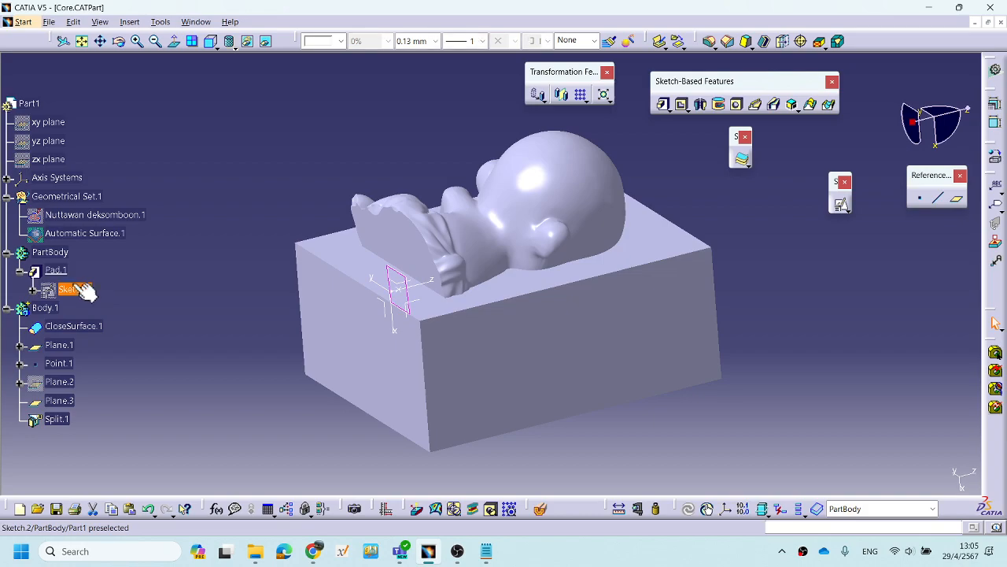
pyautogui.doubleClick(57, 270)
pyautogui.moveTo(473, 290); pyautogui.dragTo(418, 308, button='middle')
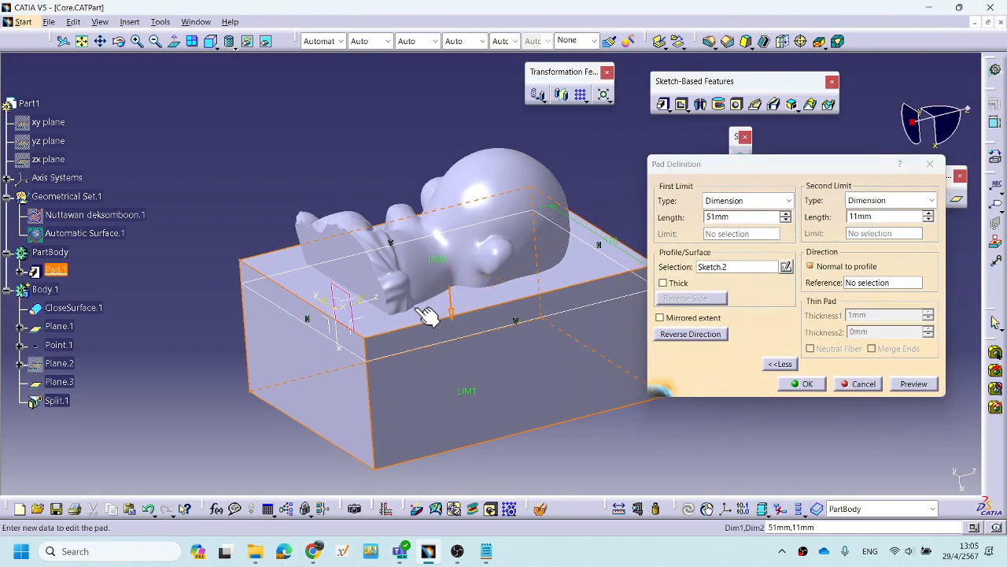
pyautogui.click(453, 314)
pyautogui.moveTo(522, 331); pyautogui.dragTo(484, 219, button='middle')
pyautogui.moveTo(559, 338); pyautogui.dragTo(477, 346, button='middle')
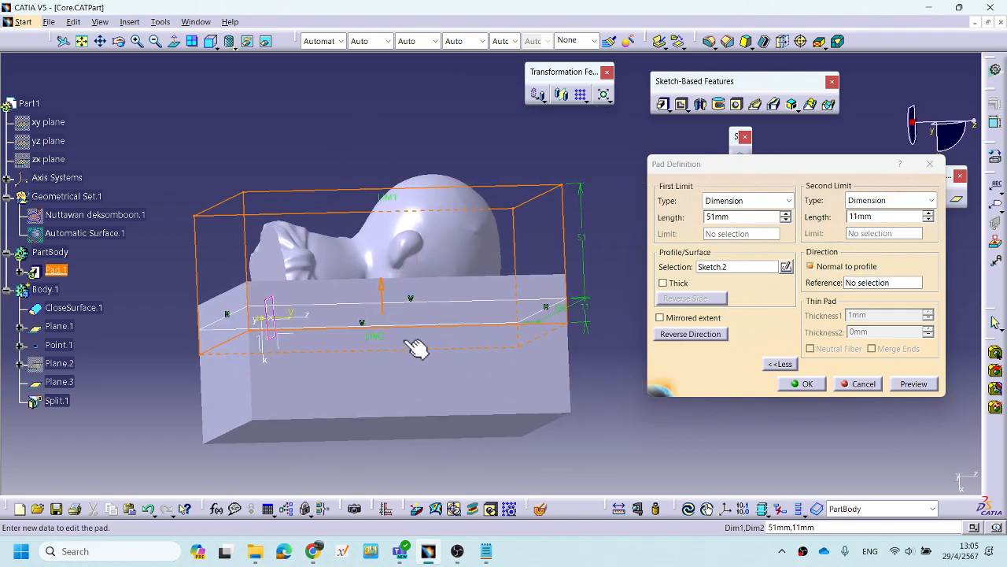
# Set Pad.1's limits to 70 mm and -17 mm, flip the extrusion back away from the figure, and preview the block.
pyautogui.moveTo(414, 279); pyautogui.dragTo(396, 207, button='middle')
pyautogui.moveTo(389, 195); pyautogui.dragTo(383, 149)
pyautogui.moveTo(388, 339); pyautogui.dragTo(391, 280)
pyautogui.moveTo(472, 353); pyautogui.dragTo(443, 349, button='middle')
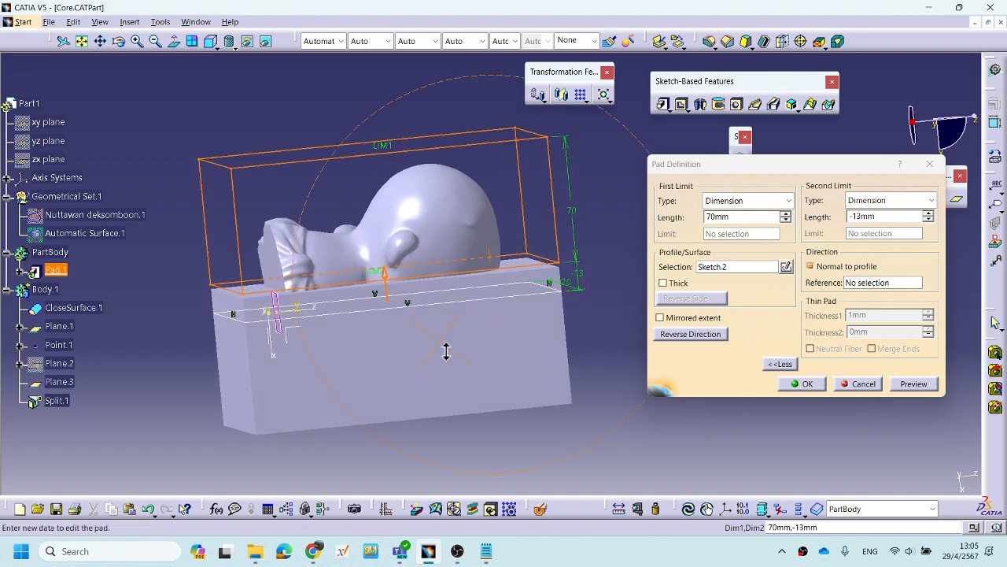
pyautogui.moveTo(378, 280); pyautogui.dragTo(380, 264)
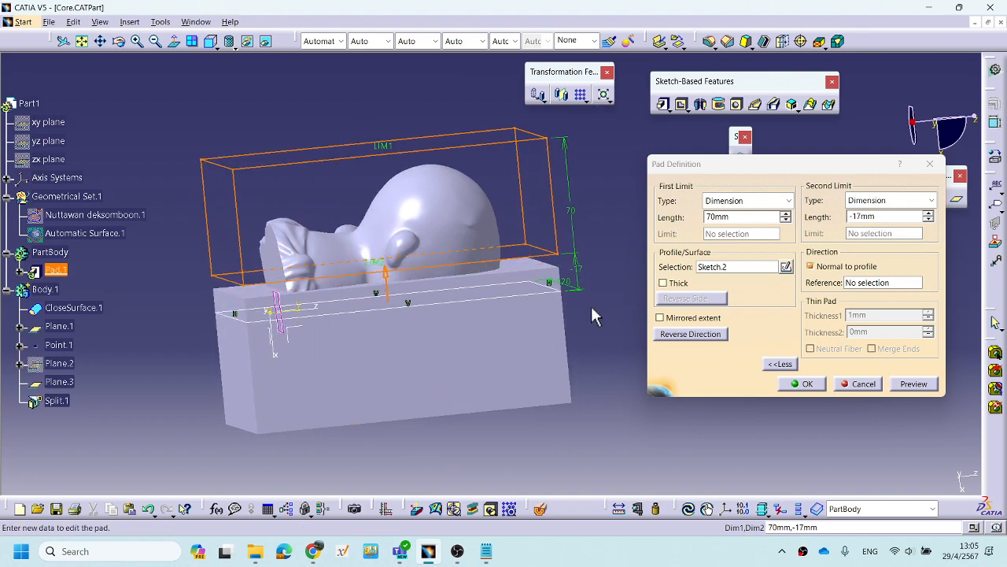
pyautogui.click(912, 386)
pyautogui.moveTo(510, 373); pyautogui.dragTo(378, 349, button='middle')
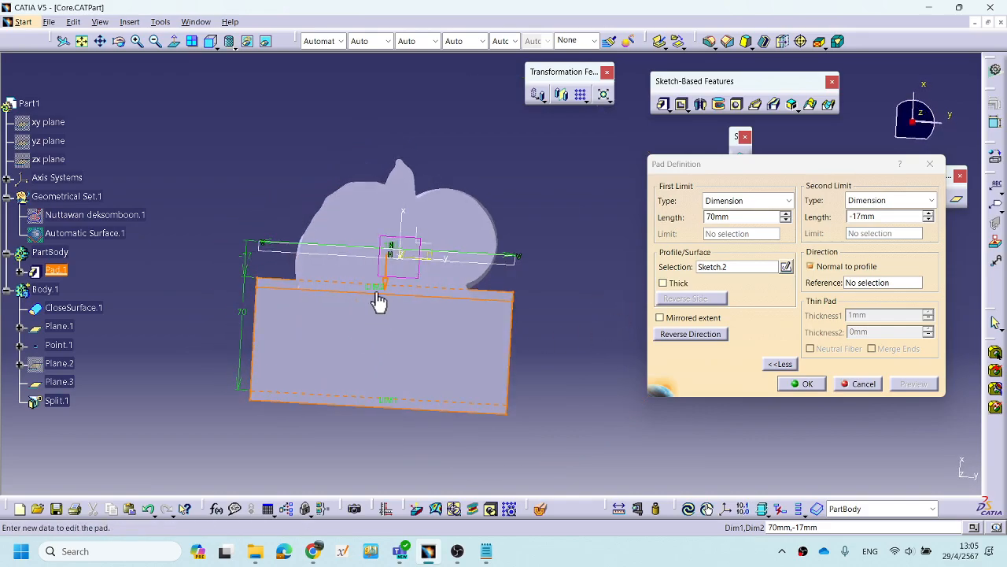
# Adjust Pad.1's second limit to -13 mm, previewing where the block's upper face meets the figure.
pyautogui.moveTo(381, 292); pyautogui.dragTo(386, 266)
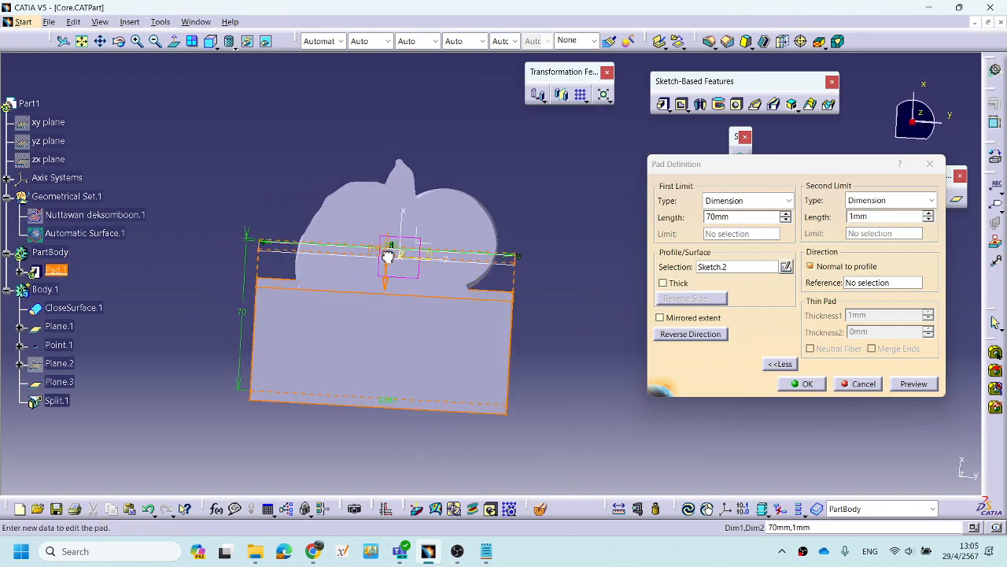
pyautogui.moveTo(466, 315); pyautogui.dragTo(470, 319, button='middle')
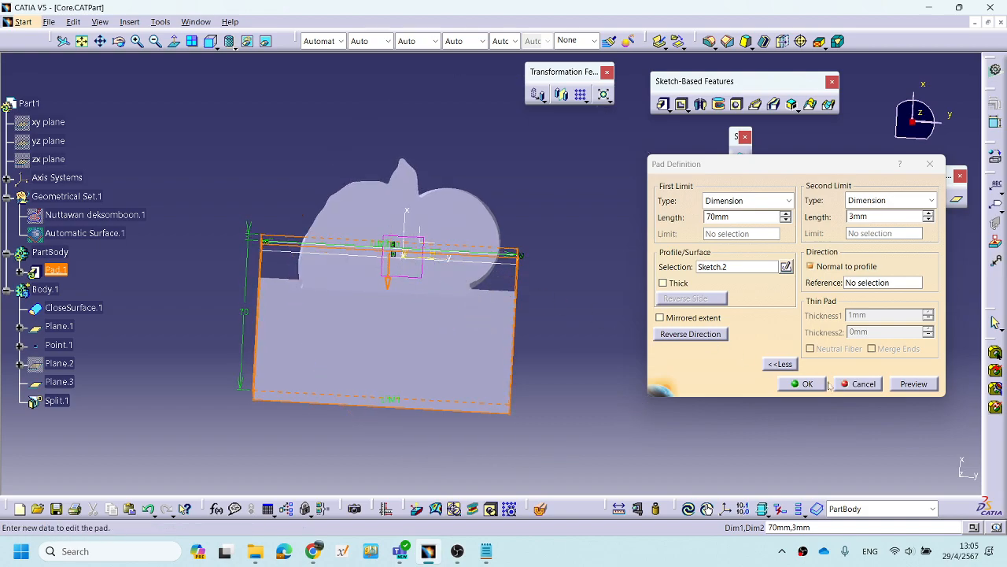
pyautogui.click(909, 385)
pyautogui.moveTo(422, 308); pyautogui.dragTo(379, 268, button='middle')
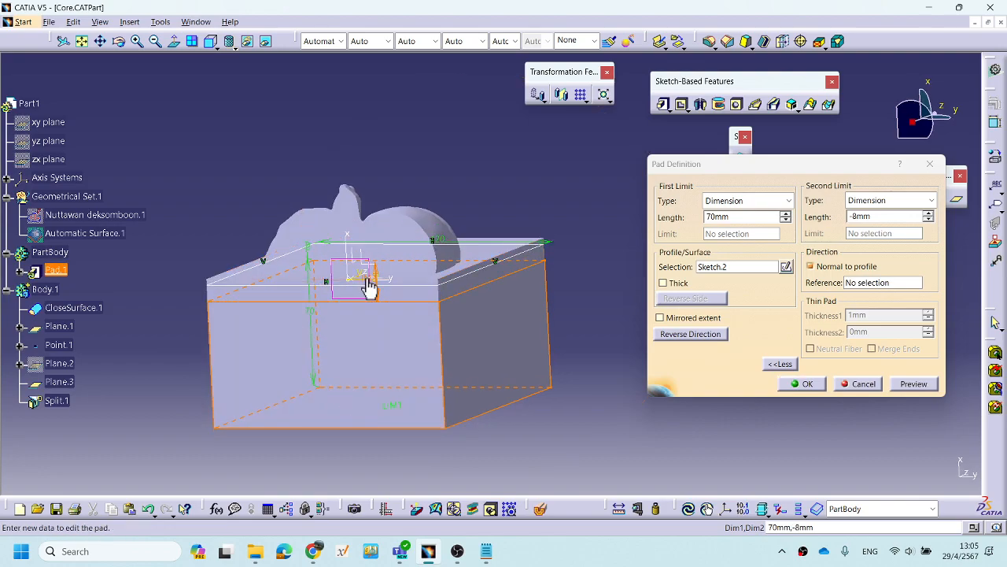
pyautogui.click(909, 383)
pyautogui.moveTo(462, 285); pyautogui.dragTo(492, 305, button='middle')
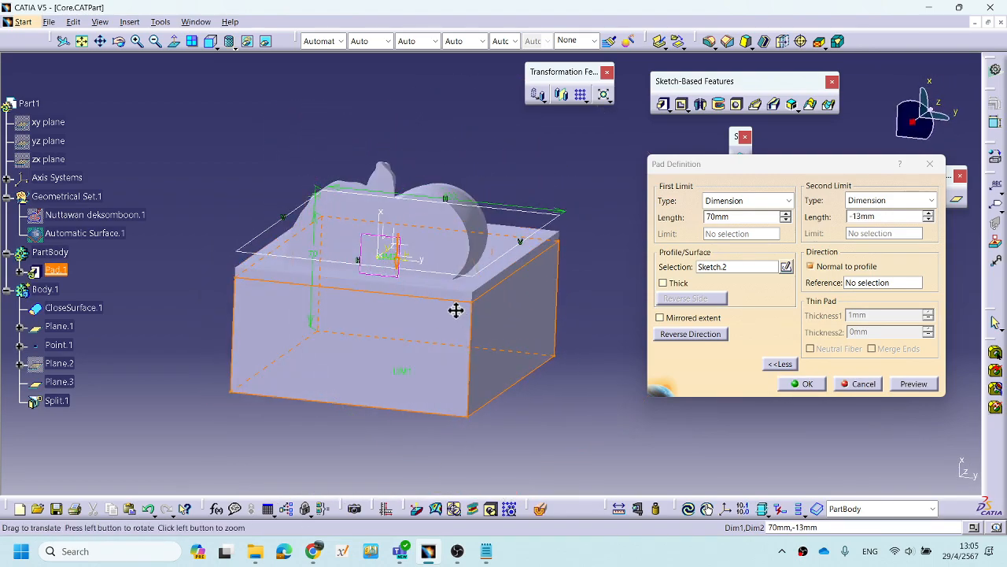
# Examine the previewed block and the figure standing on it from the front and several oblique angles.
pyautogui.moveTo(428, 359); pyautogui.dragTo(329, 227, button='middle')
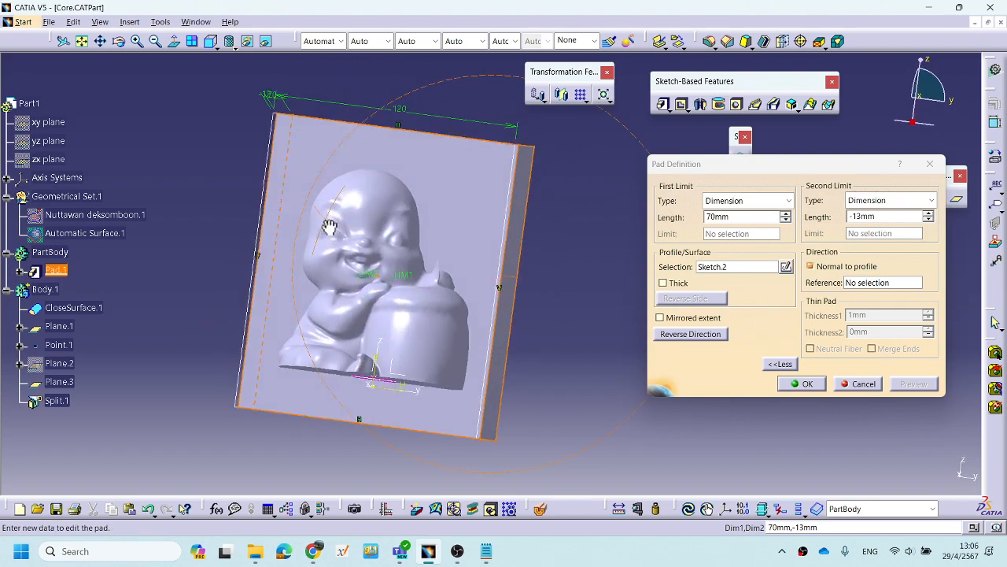
pyautogui.moveTo(452, 385); pyautogui.dragTo(507, 315, button='middle')
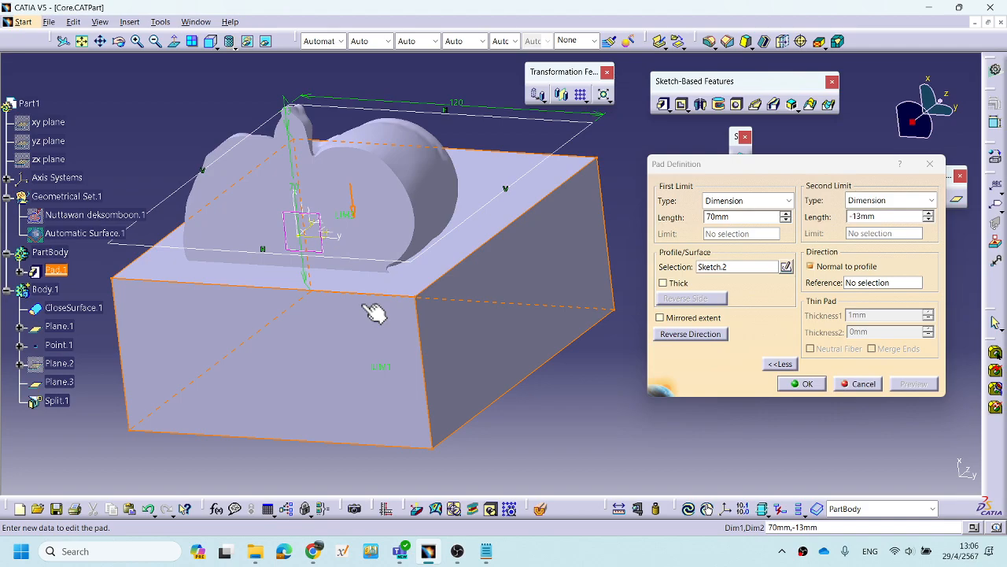
pyautogui.moveTo(356, 300); pyautogui.dragTo(350, 282, button='middle')
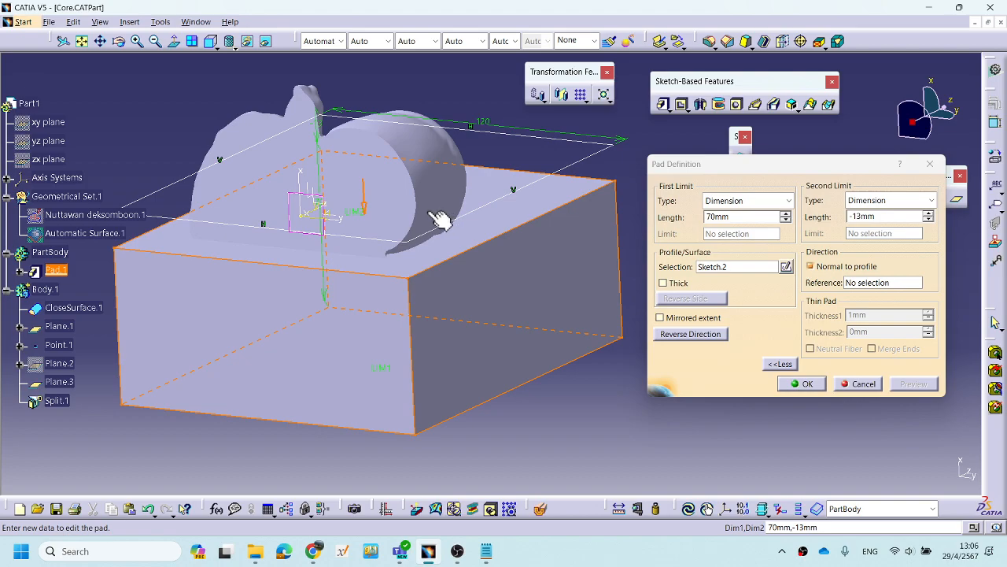
pyautogui.moveTo(433, 224); pyautogui.dragTo(509, 218, button='middle')
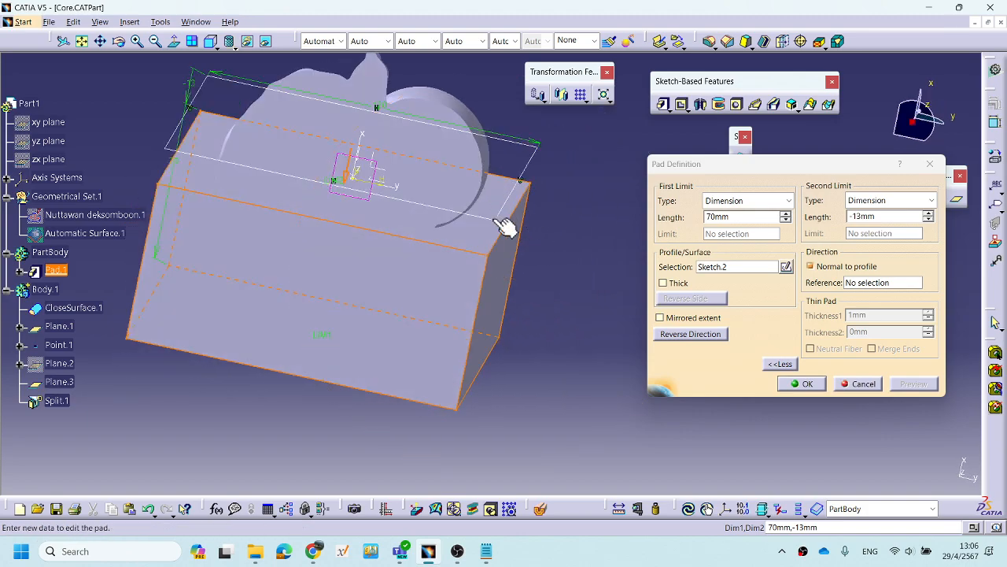
pyautogui.moveTo(486, 258); pyautogui.dragTo(348, 231, button='middle')
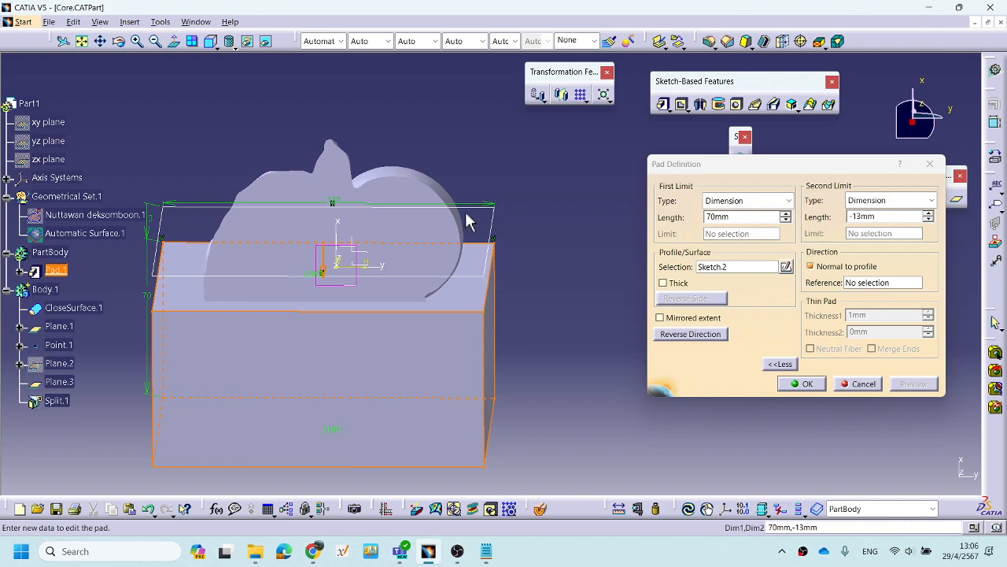
pyautogui.moveTo(495, 273); pyautogui.dragTo(471, 214, button='middle')
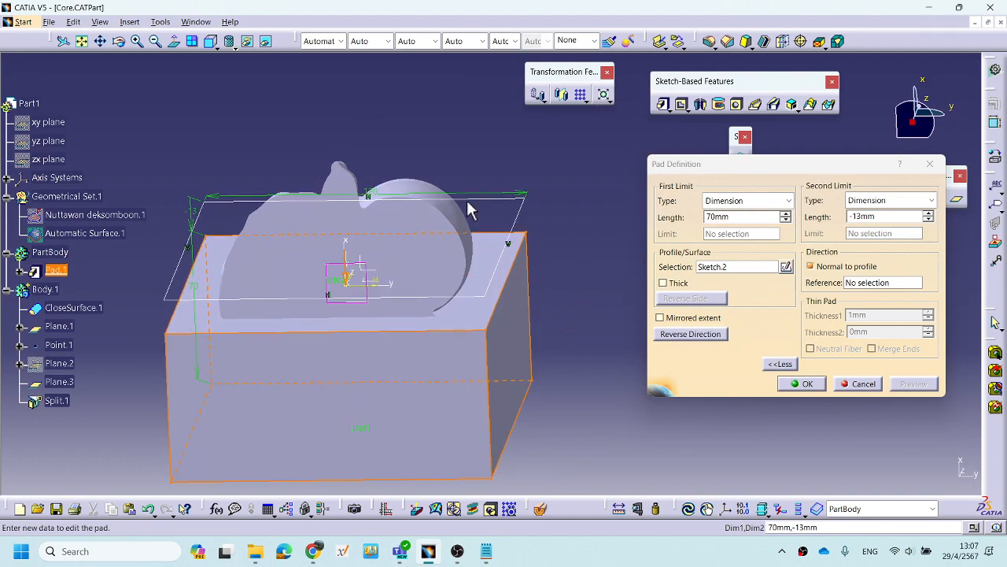
# Check the previewed block against the figure from the side and above, and accept Pad.1's definition.
pyautogui.moveTo(503, 309); pyautogui.dragTo(470, 240, button='middle')
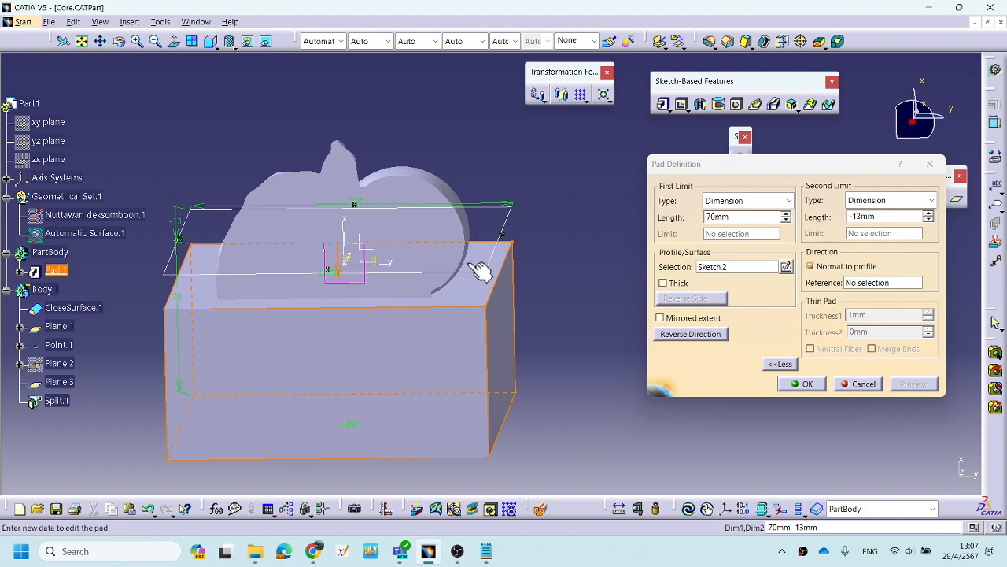
pyautogui.moveTo(471, 281); pyautogui.dragTo(436, 293, button='middle')
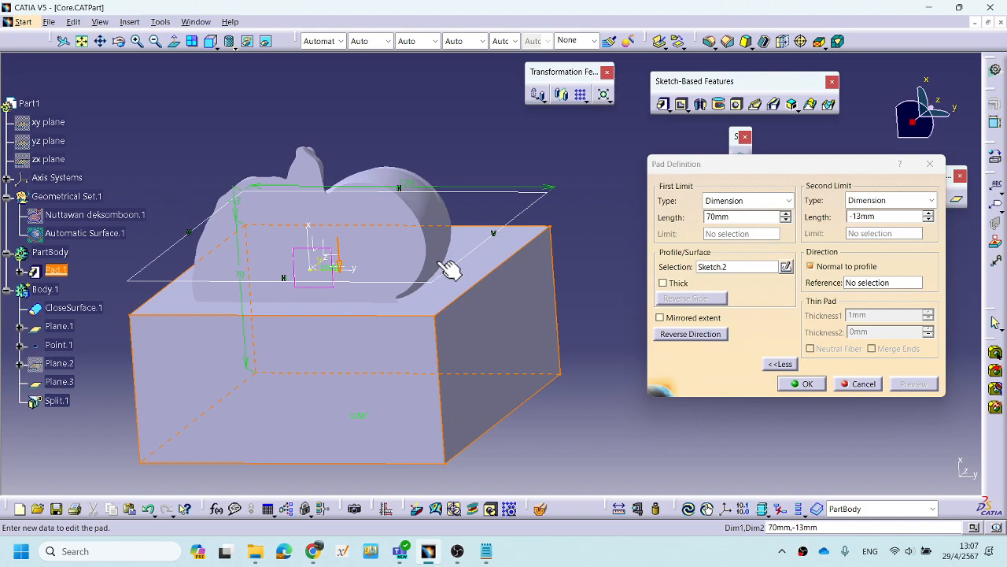
pyautogui.moveTo(464, 268)
pyautogui.mouseDown(button='middle')
pyautogui.moveTo(453, 273)
pyautogui.moveTo(476, 265)
pyautogui.mouseUp(button='middle')
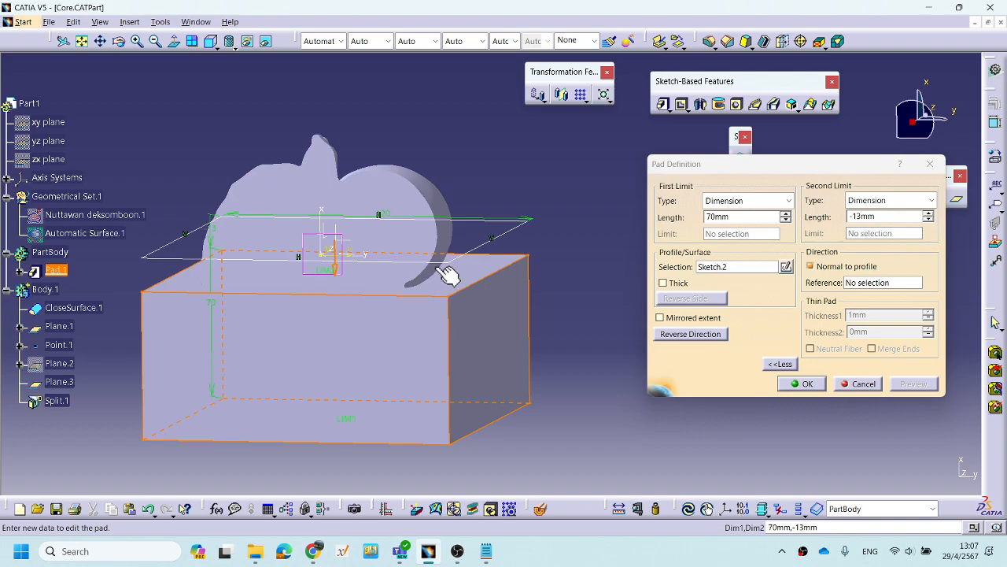
pyautogui.moveTo(459, 273); pyautogui.dragTo(504, 492, button='middle')
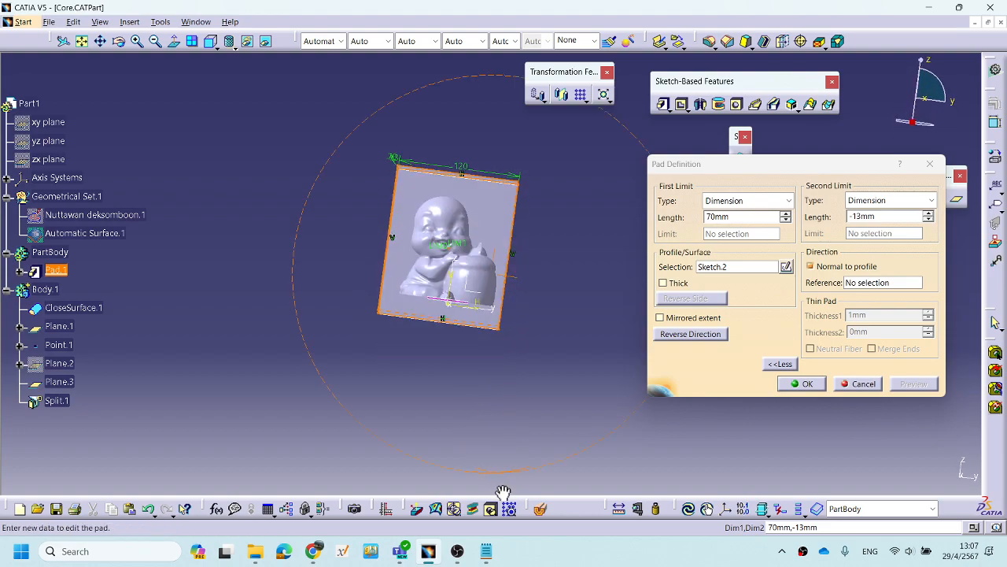
pyautogui.click(815, 385)
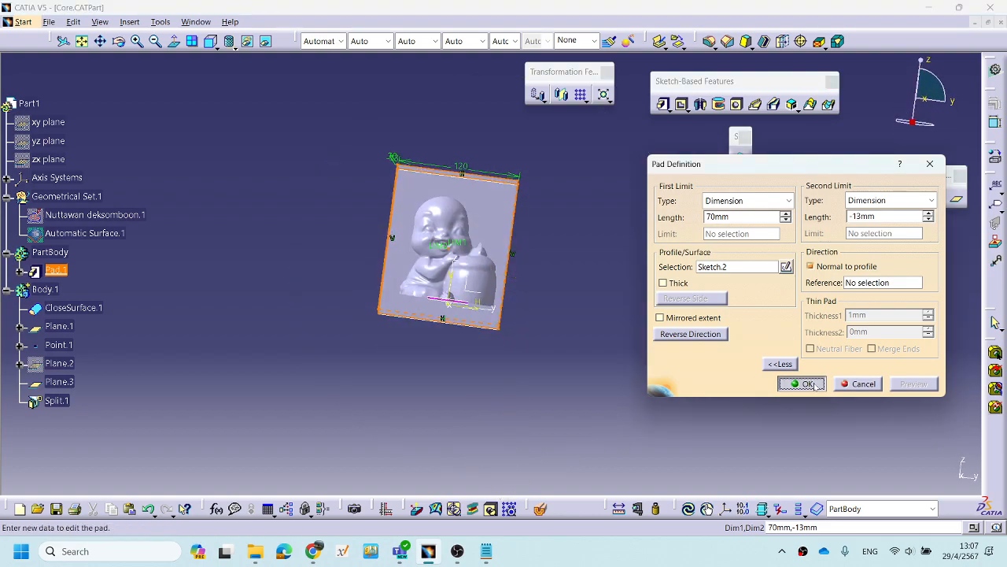
# Examine the finished block and the embedded figure from the side and obliquely, especially where the figure meets the block's upper face.
pyautogui.moveTo(624, 369); pyautogui.dragTo(450, 351, button='middle')
pyautogui.moveTo(641, 346); pyautogui.dragTo(603, 296, button='middle')
pyautogui.moveTo(455, 262); pyautogui.dragTo(472, 263, button='middle')
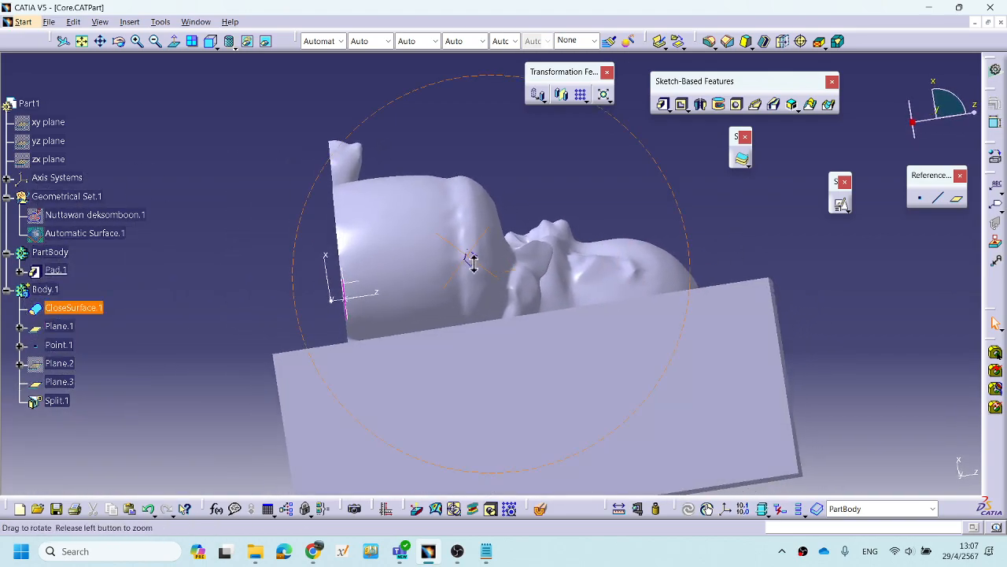
pyautogui.moveTo(792, 326); pyautogui.dragTo(792, 390, button='middle')
pyautogui.moveTo(691, 384); pyautogui.dragTo(737, 366, button='middle')
pyautogui.moveTo(456, 216); pyautogui.dragTo(422, 196, button='middle')
pyautogui.moveTo(482, 240); pyautogui.dragTo(535, 272, button='middle')
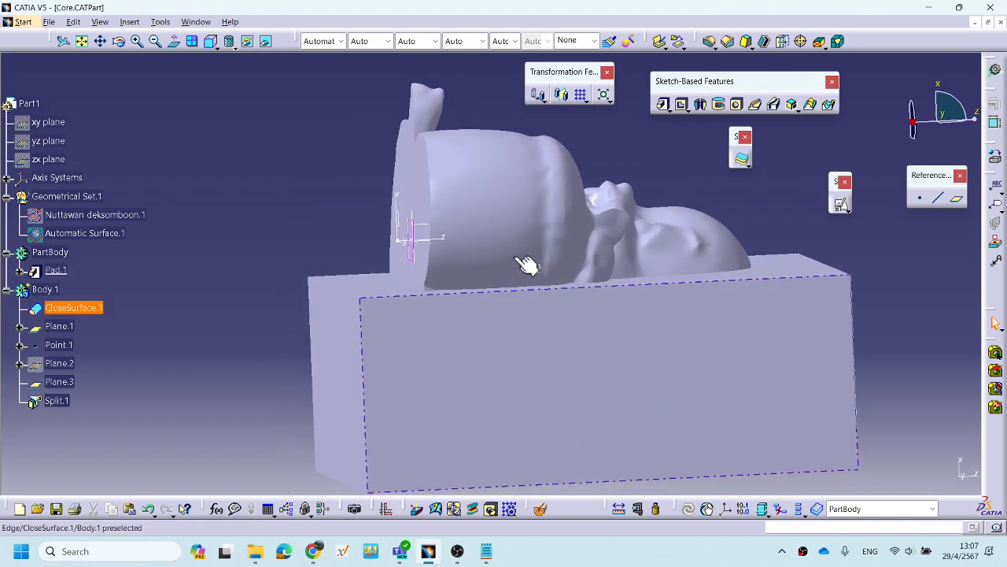
pyautogui.moveTo(438, 213); pyautogui.dragTo(391, 130, button='middle')
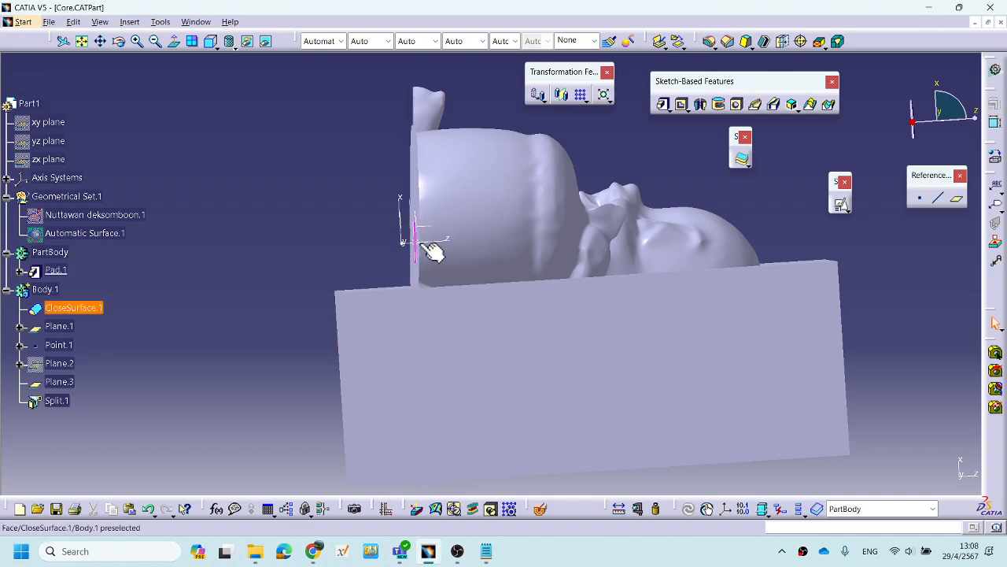
pyautogui.moveTo(642, 283); pyautogui.dragTo(459, 325, button='middle')
pyautogui.moveTo(528, 347); pyautogui.dragTo(336, 286, button='middle')
# Save the reworked Core.CATPart.
pyautogui.click(49, 22)
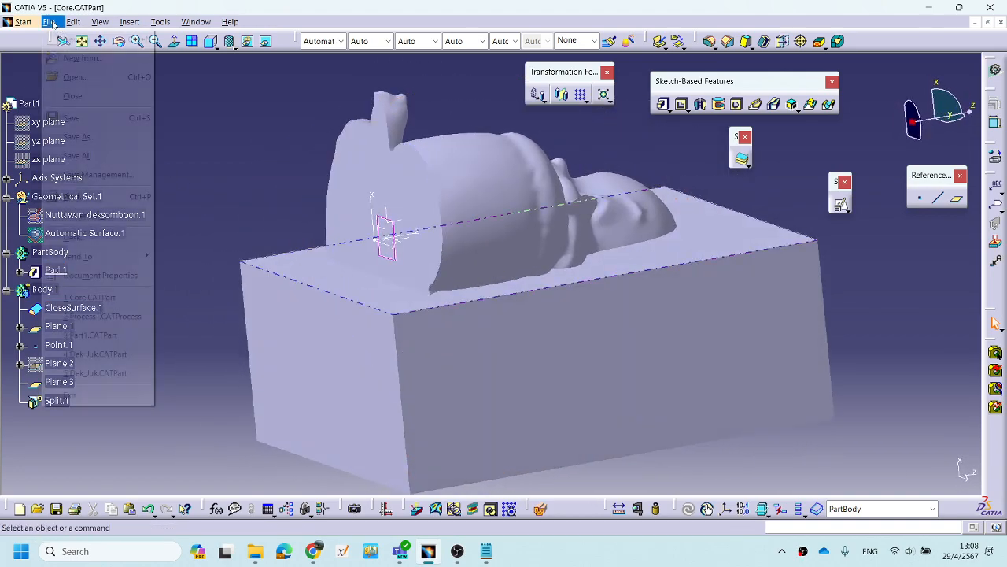
pyautogui.click(77, 118)
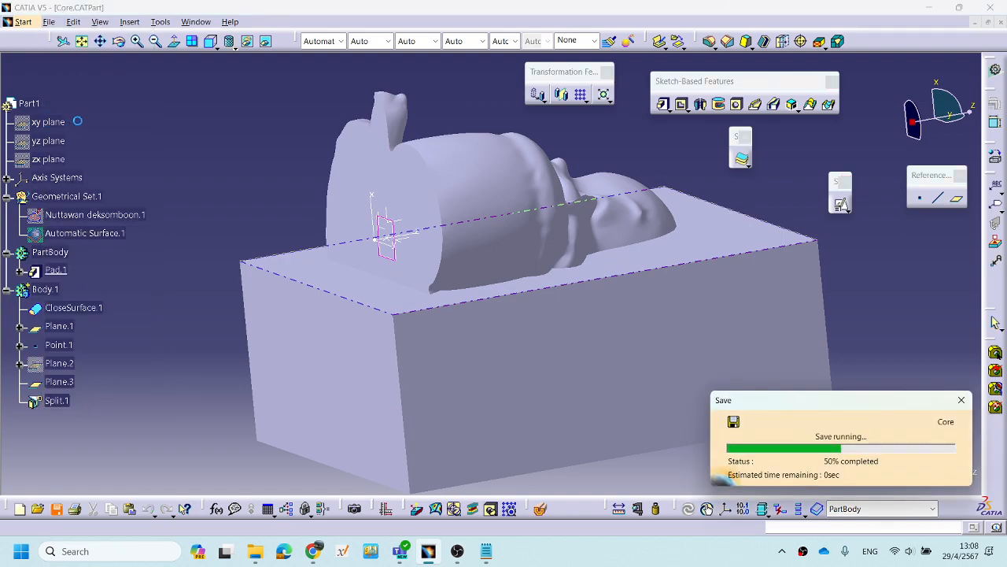
pyautogui.moveTo(556, 277); pyautogui.dragTo(488, 340, button='middle')
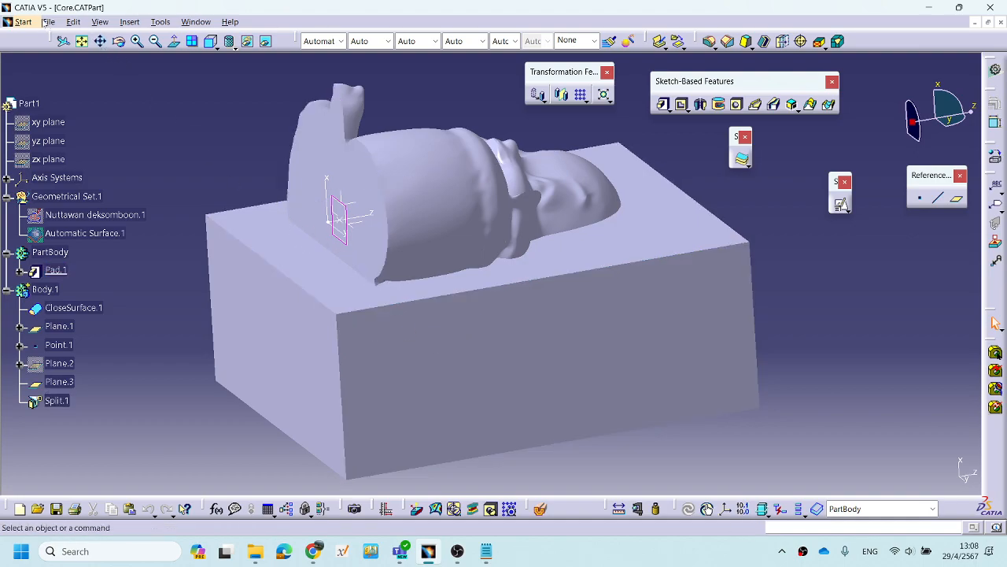
# Create a Surface Machining process from the core part.
pyautogui.click(25, 22)
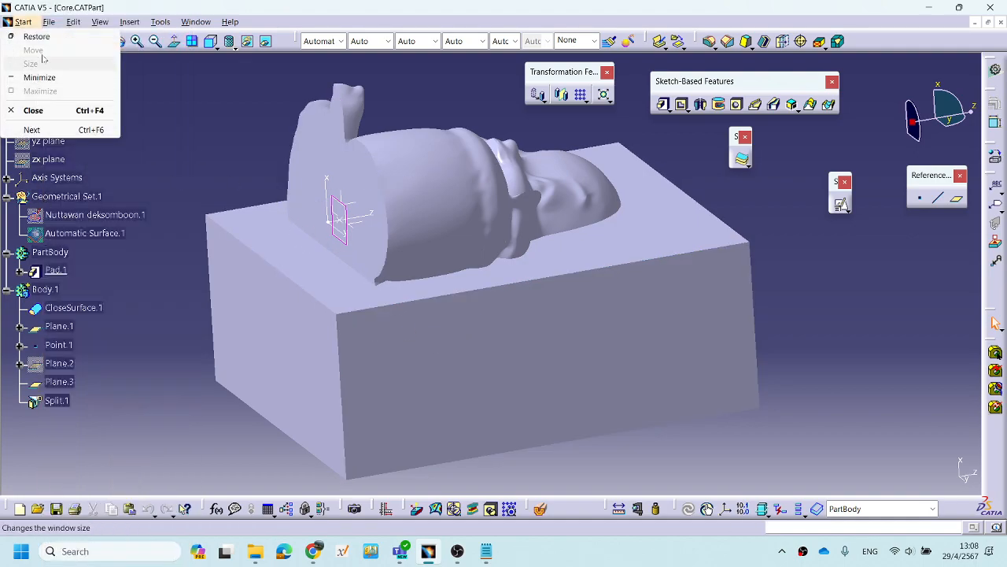
pyautogui.click(173, 125)
pyautogui.click(26, 23)
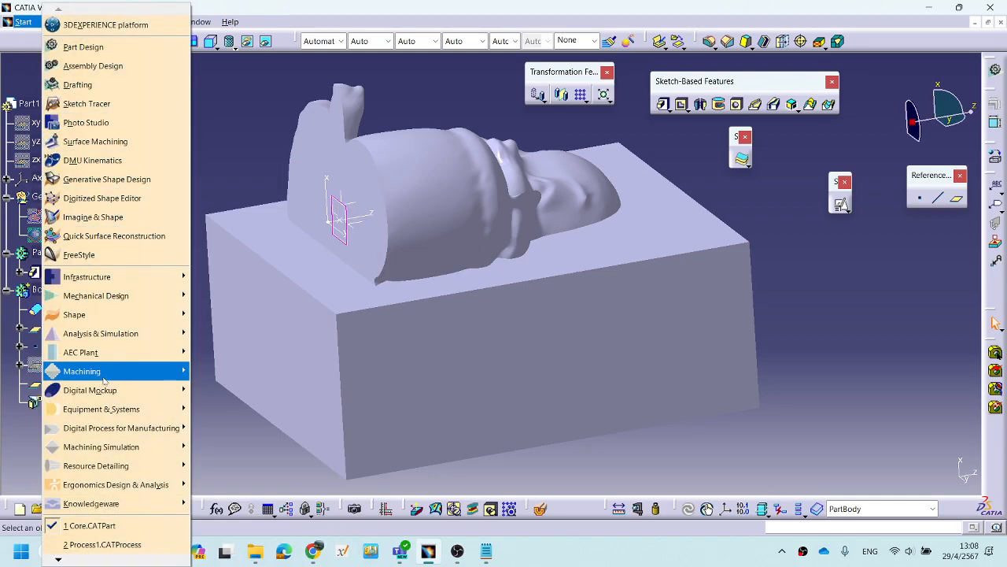
pyautogui.moveTo(112, 378)
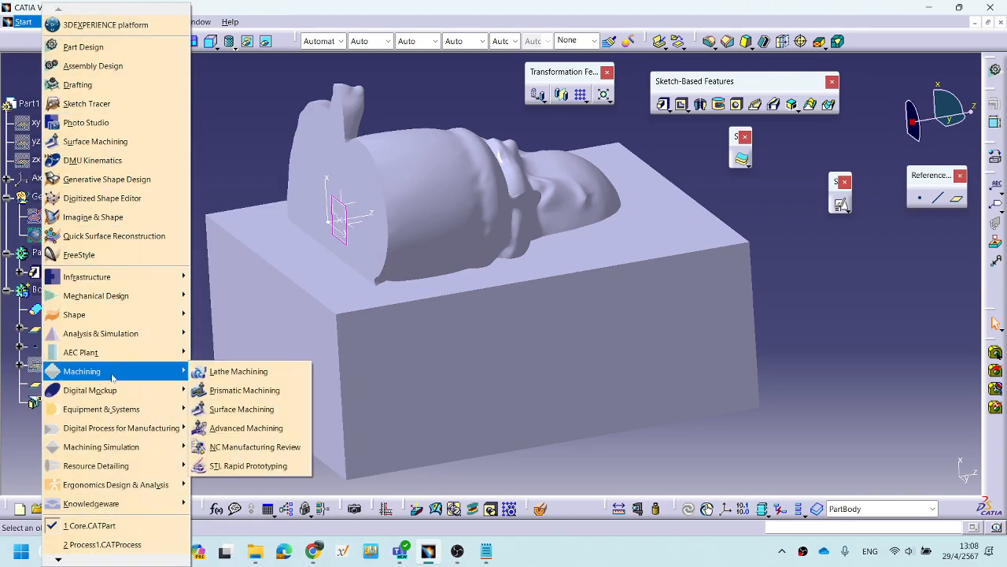
pyautogui.click(244, 410)
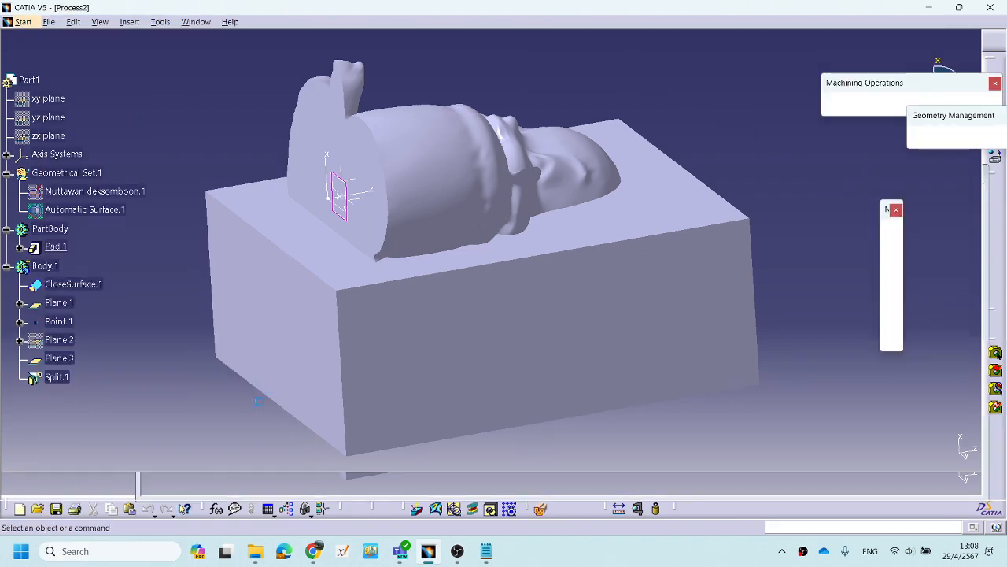
pyautogui.moveTo(408, 344); pyautogui.dragTo(249, 234, button='middle')
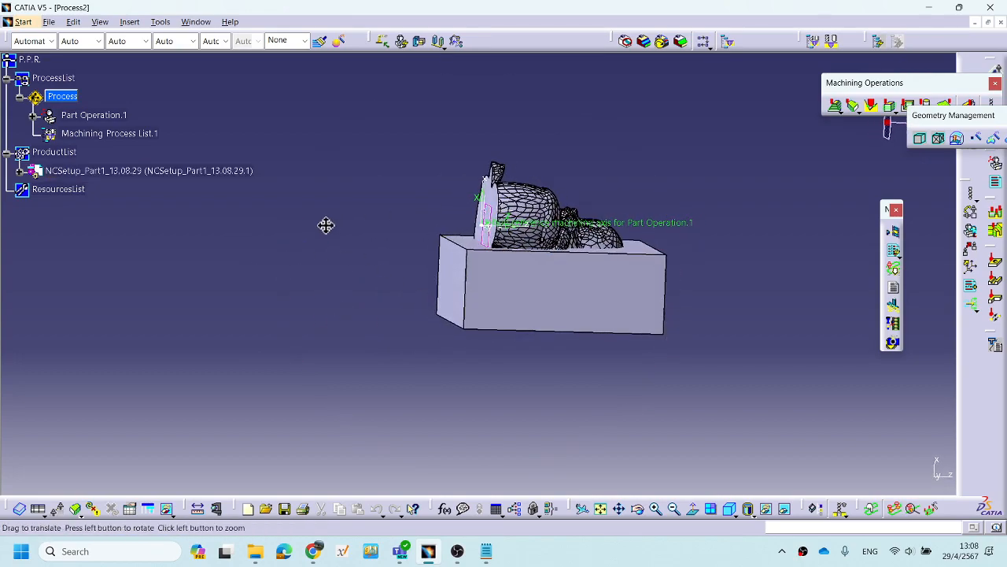
pyautogui.moveTo(334, 220); pyautogui.dragTo(94, 94, button='middle')
pyautogui.doubleClick(98, 115)
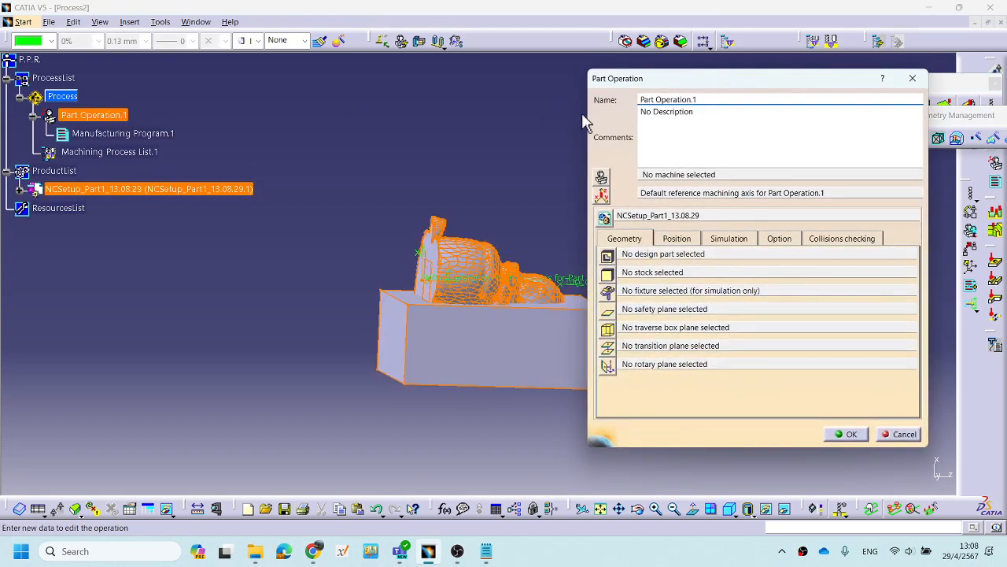
pyautogui.click(602, 177)
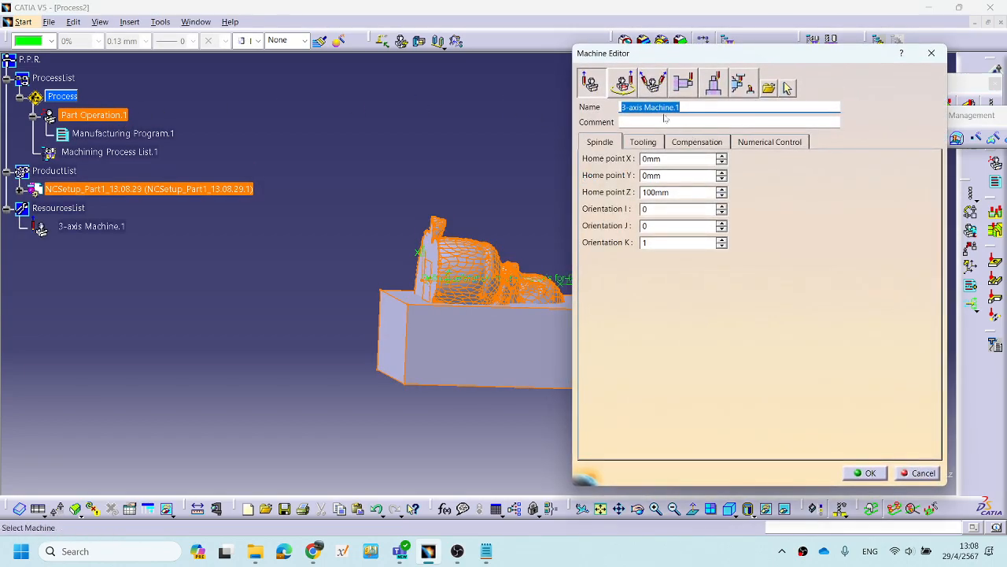
pyautogui.click(867, 473)
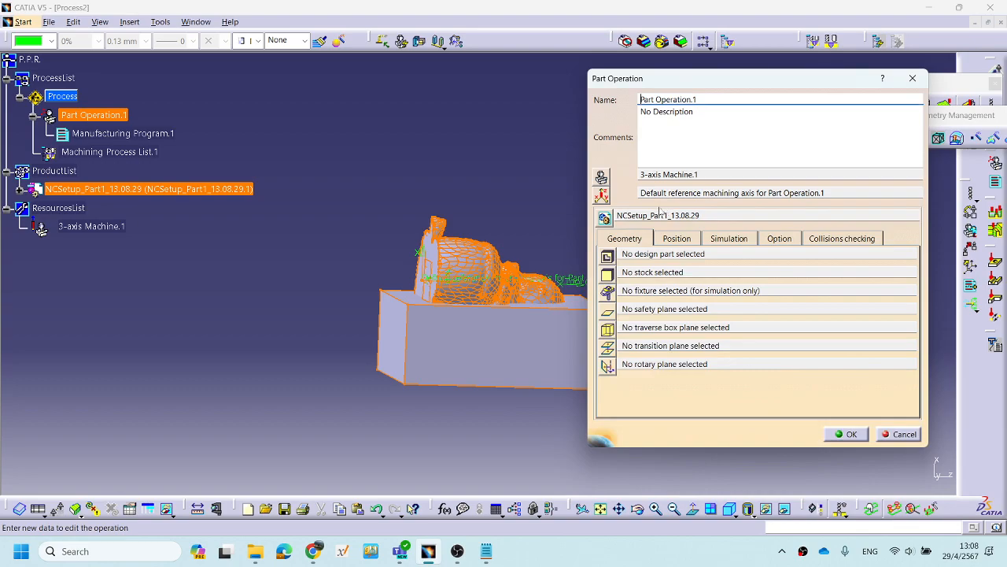
pyautogui.click(601, 195)
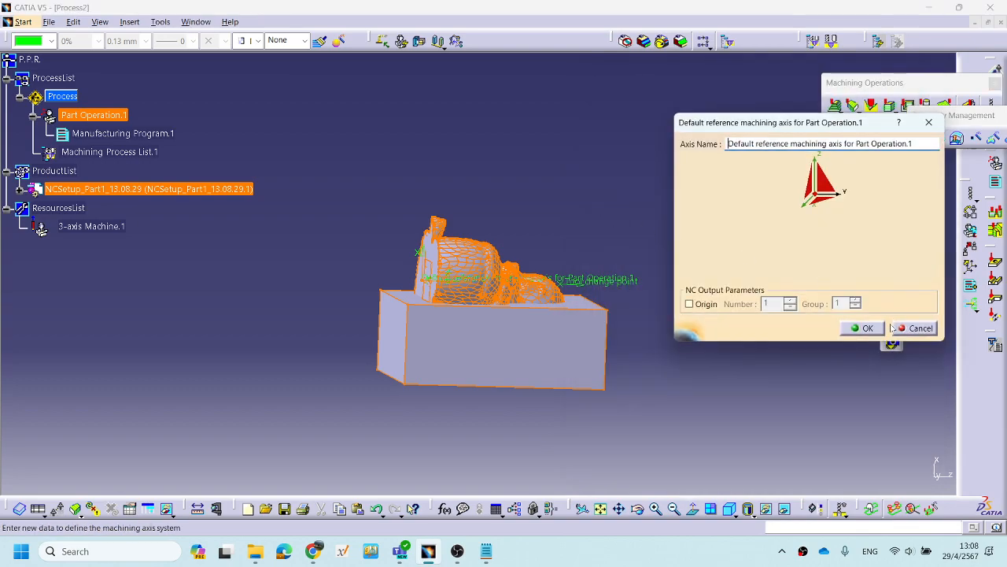
pyautogui.click(916, 328)
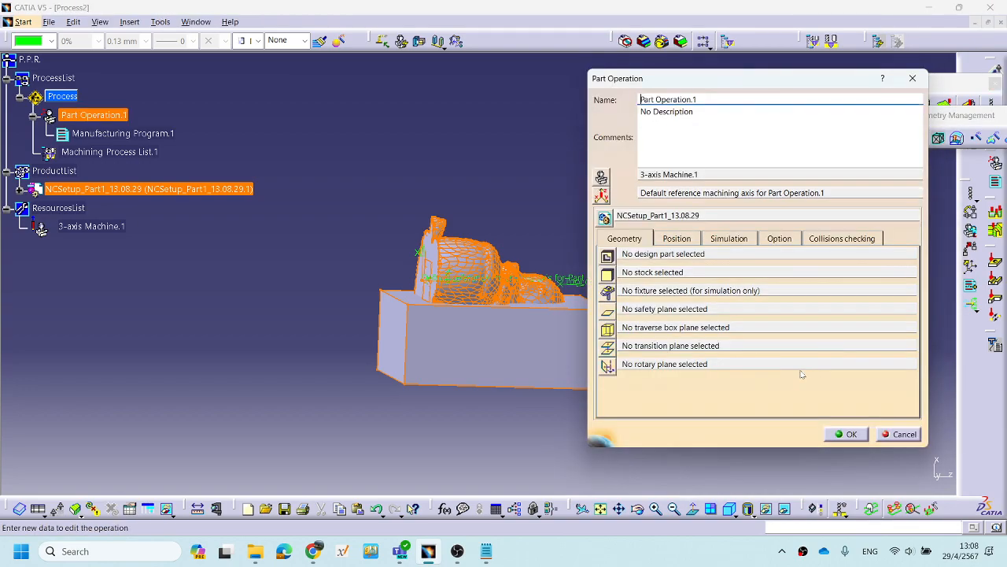
pyautogui.click(883, 435)
# Move the Geometry Management toolbar clear of the Machining Operations toolbar.
pyautogui.moveTo(417, 351); pyautogui.dragTo(725, 272, button='middle')
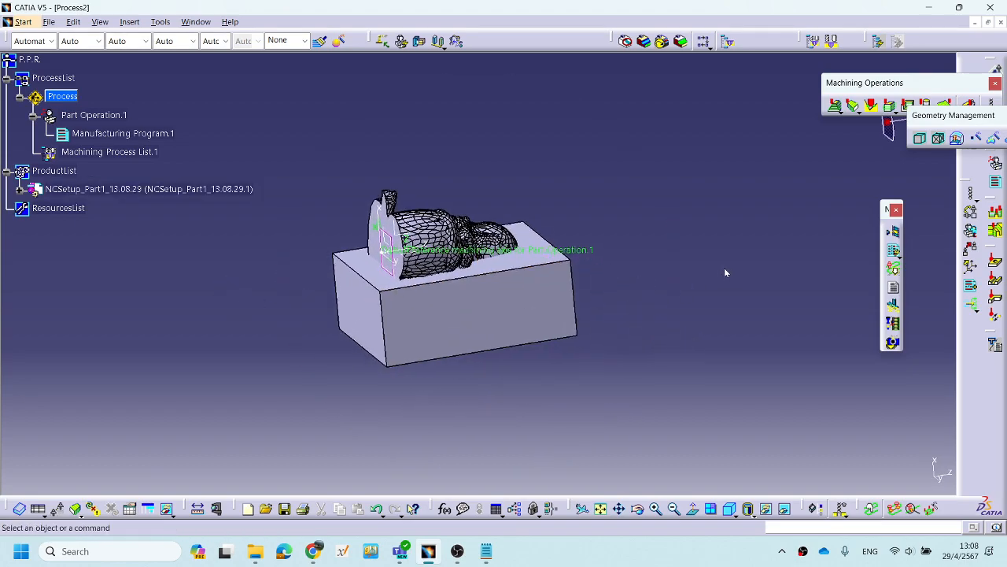
pyautogui.moveTo(939, 115); pyautogui.dragTo(632, 115)
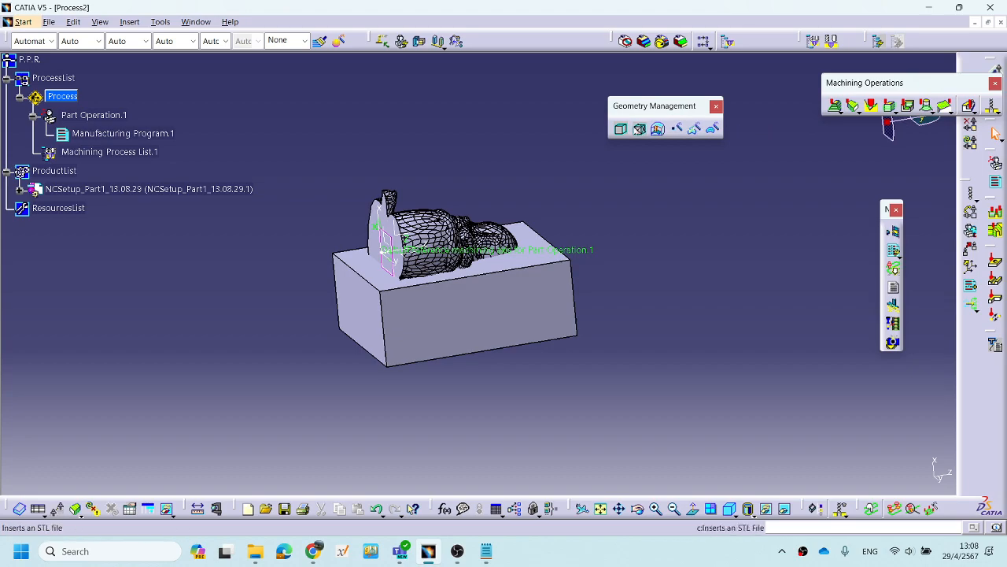
pyautogui.click(621, 128)
pyautogui.moveTo(467, 318); pyautogui.dragTo(460, 283, button='middle')
pyautogui.moveTo(502, 321); pyautogui.dragTo(559, 330, button='middle')
pyautogui.click(954, 324)
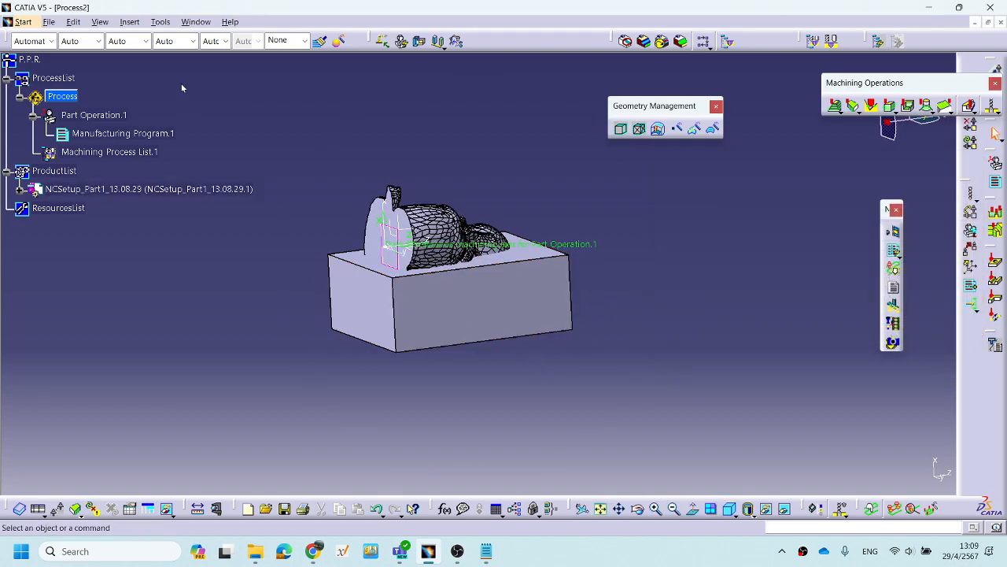
# Return to Core.CATPart and merge the figure's Body.1 into PartBody with a Boolean Add.
pyautogui.click(194, 22)
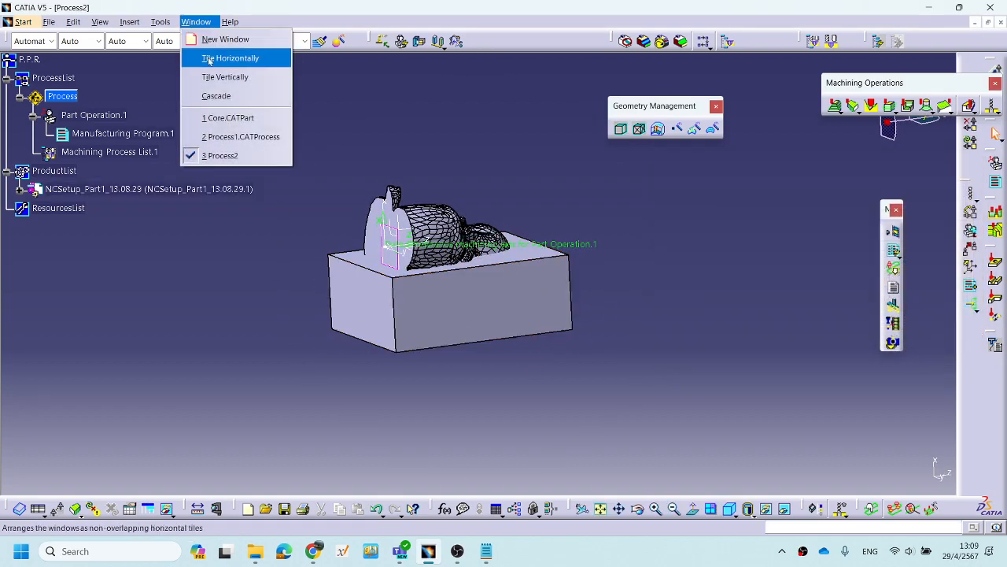
pyautogui.click(231, 118)
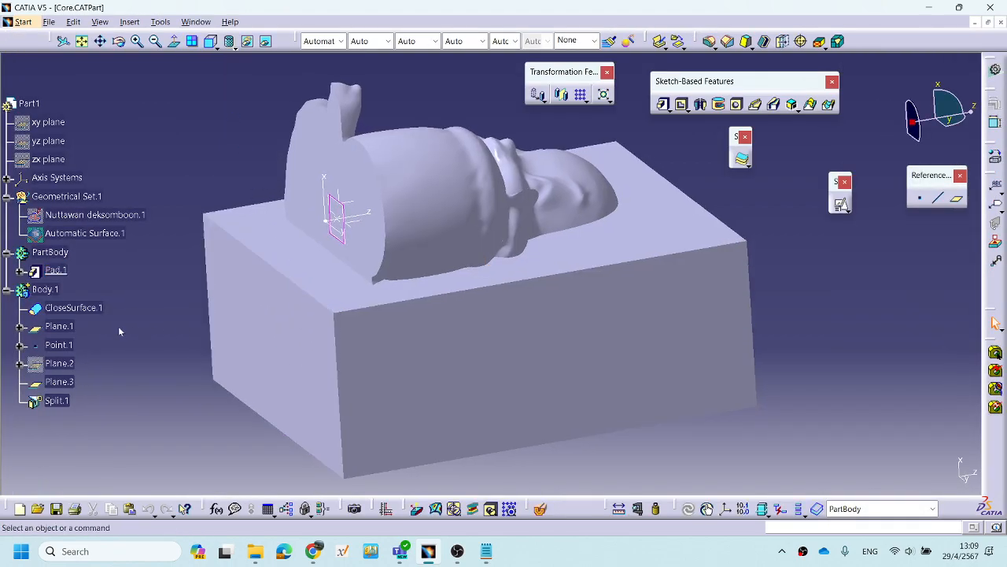
pyautogui.click(50, 294)
pyautogui.click(124, 367)
pyautogui.rightClick(46, 291)
pyautogui.moveTo(95, 524)
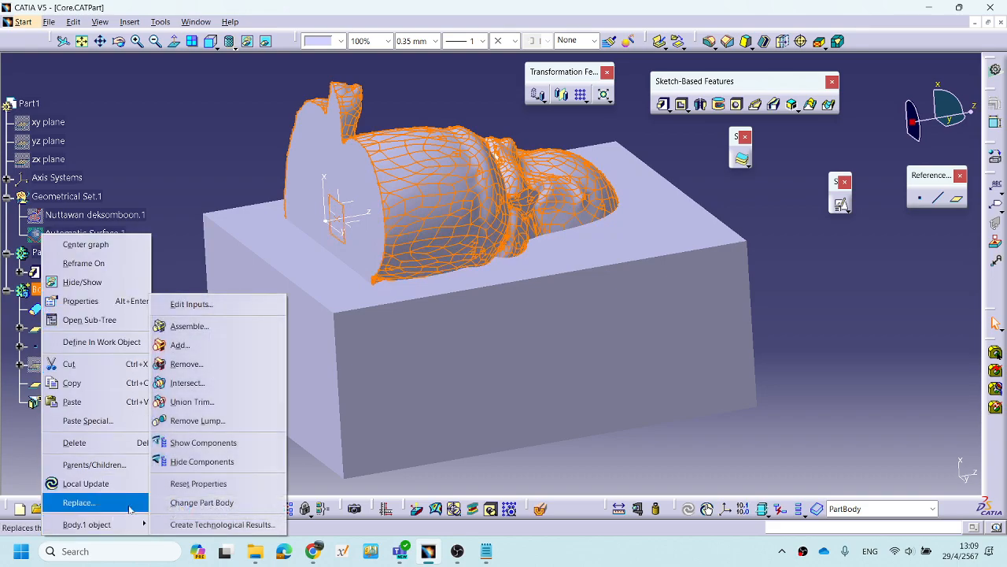
pyautogui.click(178, 346)
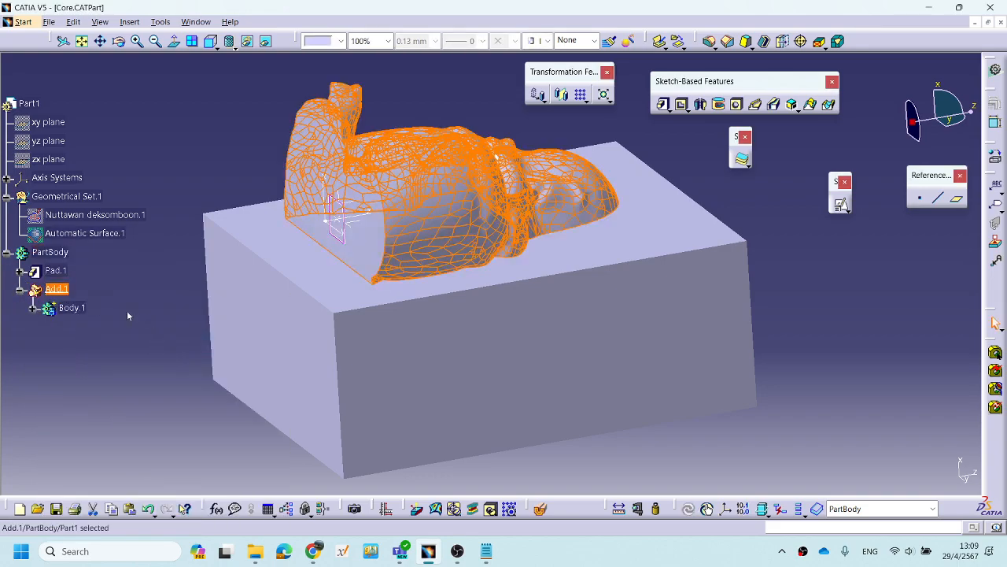
pyautogui.click(777, 410)
pyautogui.moveTo(523, 330); pyautogui.dragTo(587, 313, button='middle')
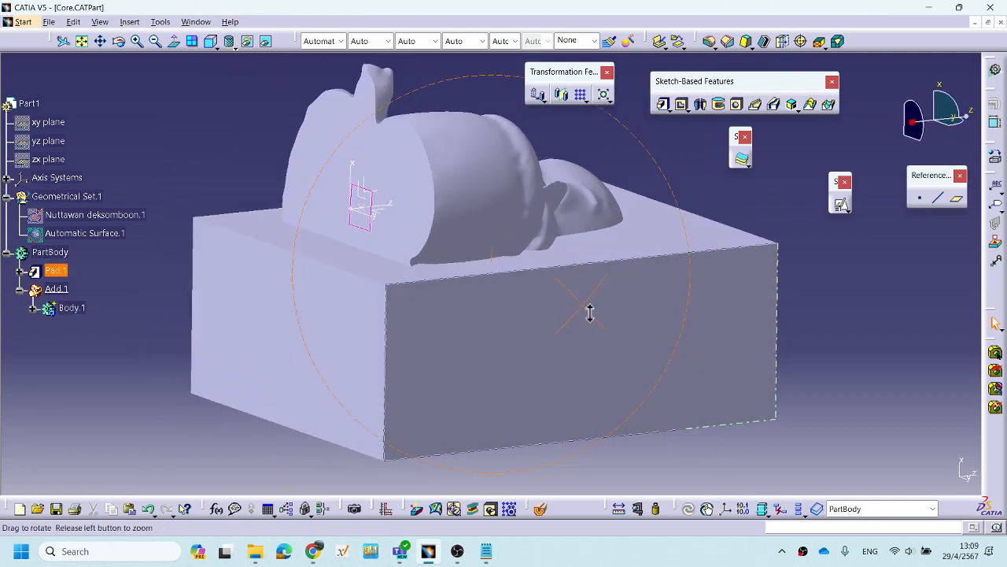
# Select the combined PartBody in Core.CATPart and create a new Surface Machining process from the part.
pyautogui.click(50, 252)
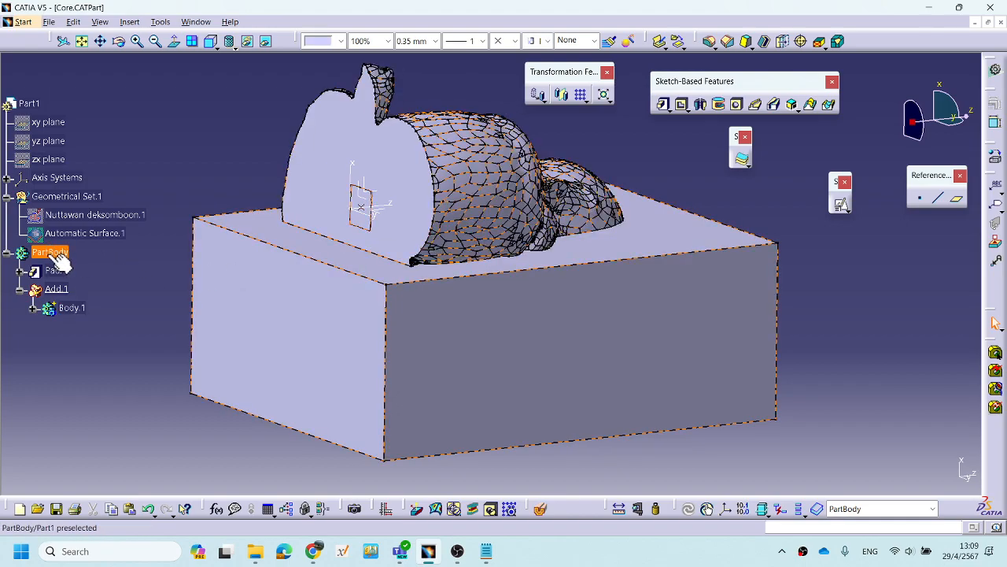
pyautogui.moveTo(448, 179); pyautogui.dragTo(413, 147, button='middle')
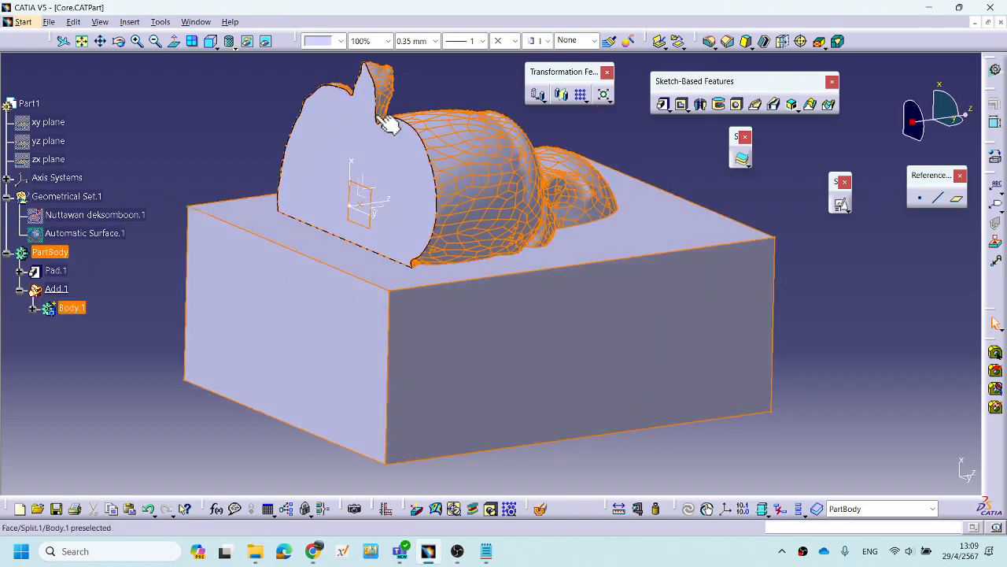
pyautogui.click(32, 22)
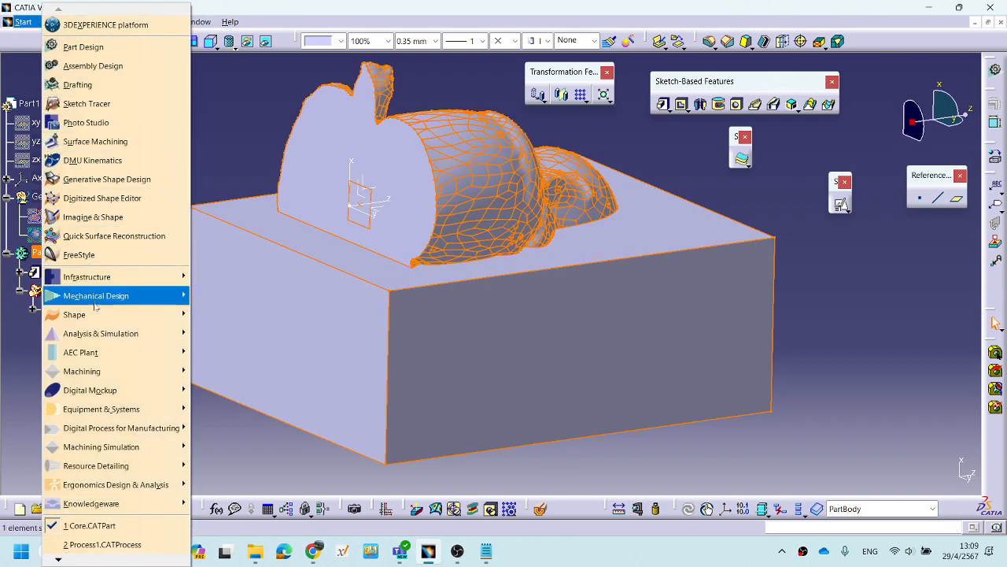
pyautogui.moveTo(100, 374)
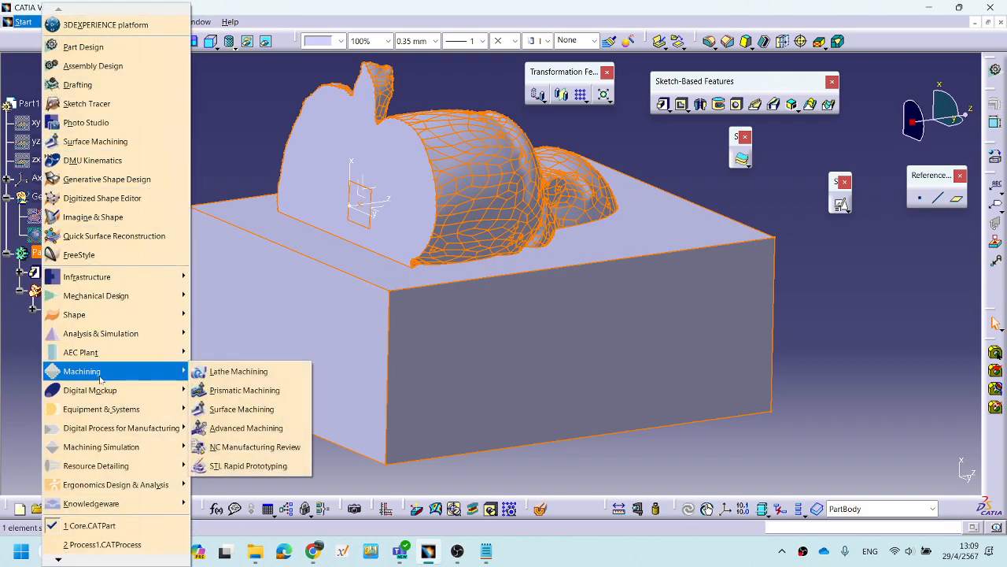
pyautogui.click(242, 408)
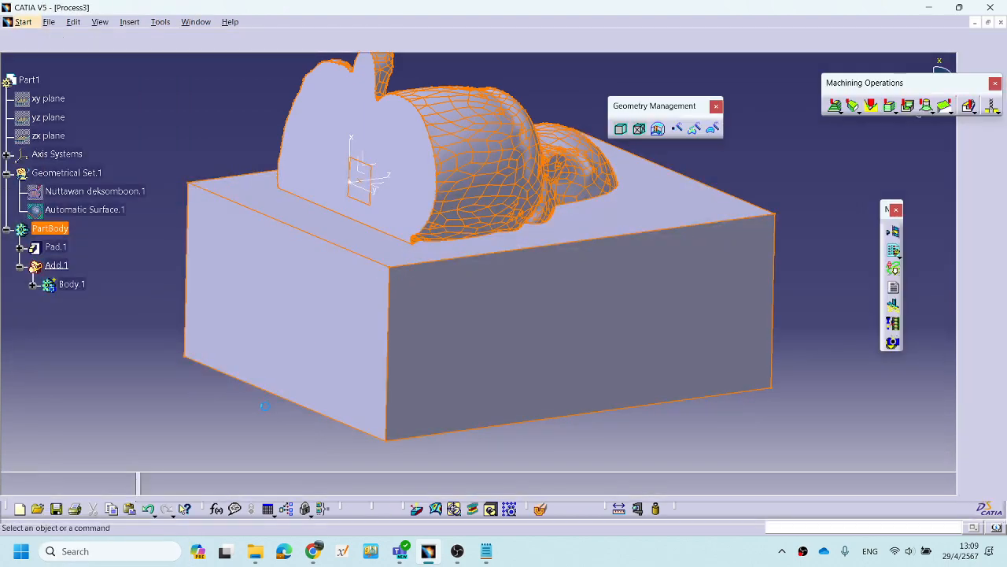
# Create a rough stock around the core's PartBody, keeping the proposed bounding dimensions.
pyautogui.moveTo(480, 389); pyautogui.dragTo(456, 299, button='middle')
pyautogui.click(621, 128)
pyautogui.click(531, 307)
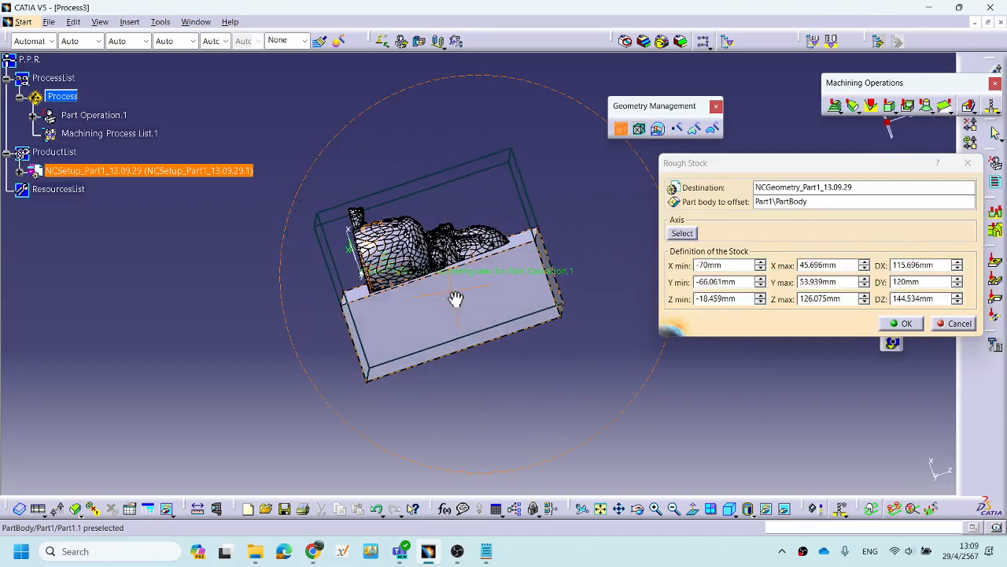
pyautogui.click(903, 323)
pyautogui.moveTo(605, 339); pyautogui.dragTo(370, 220, button='middle')
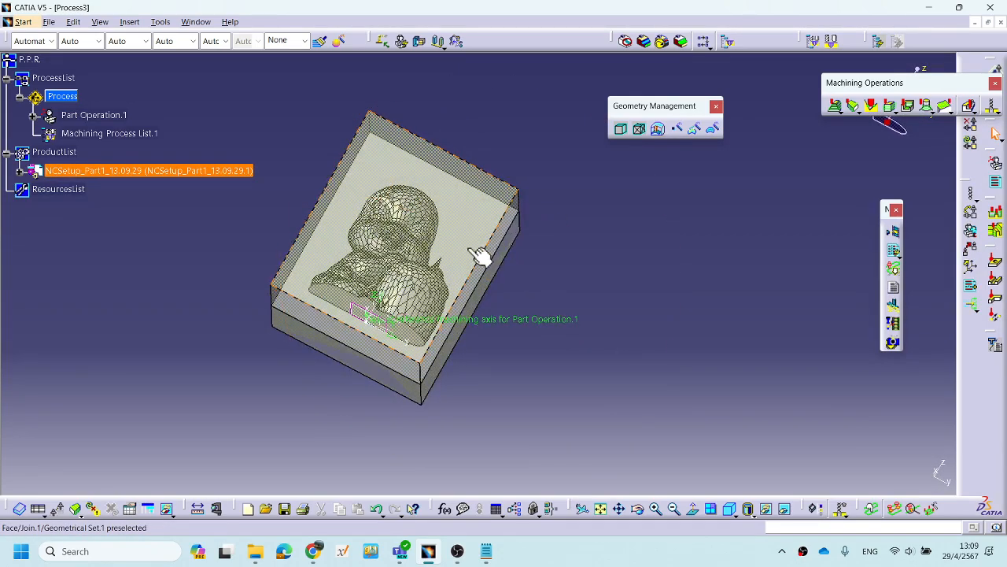
pyautogui.moveTo(522, 304); pyautogui.dragTo(583, 319, button='middle')
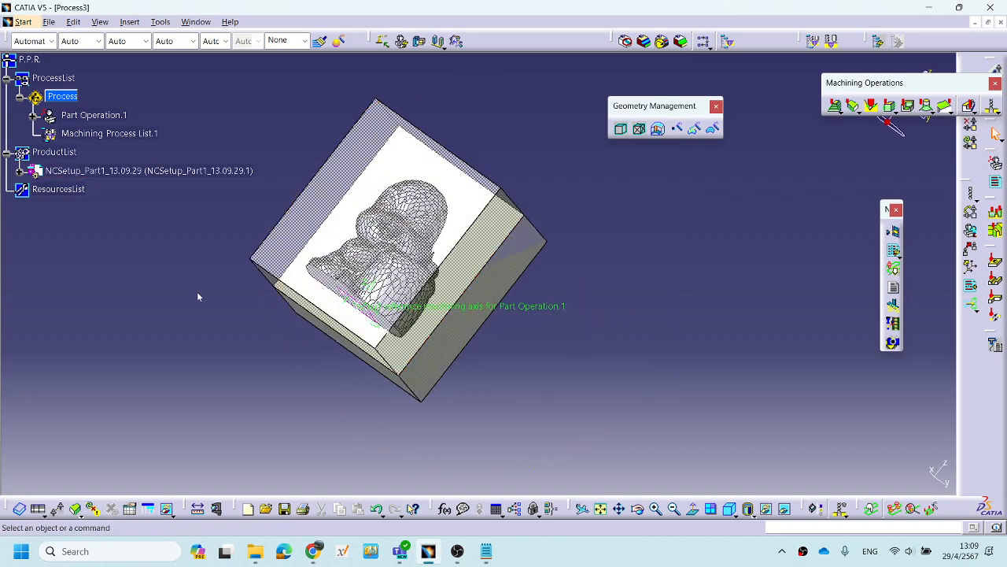
# Open Part Operation.1 for editing and assign it a 3-axis machine with the default spindle settings.
pyautogui.doubleClick(99, 116)
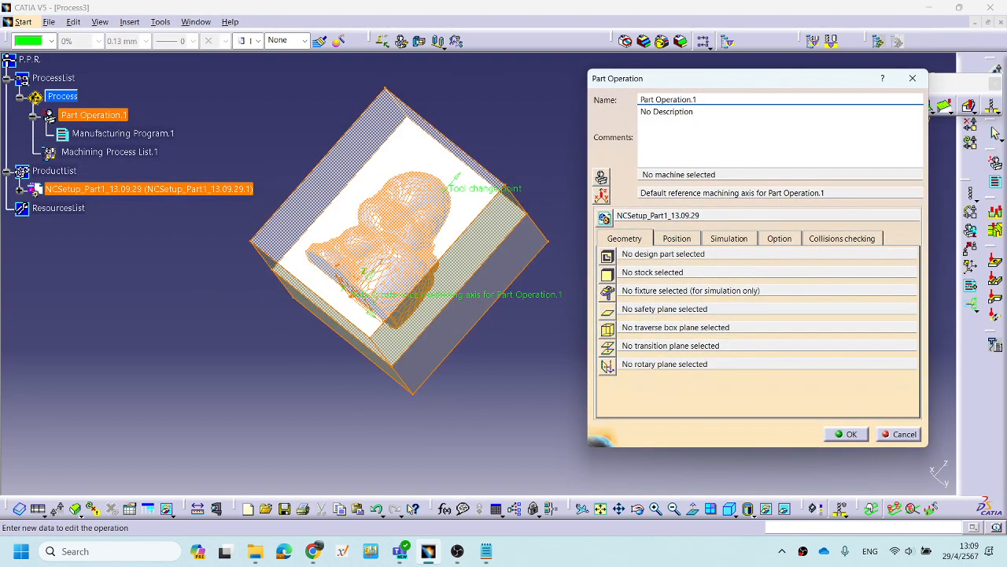
pyautogui.click(601, 176)
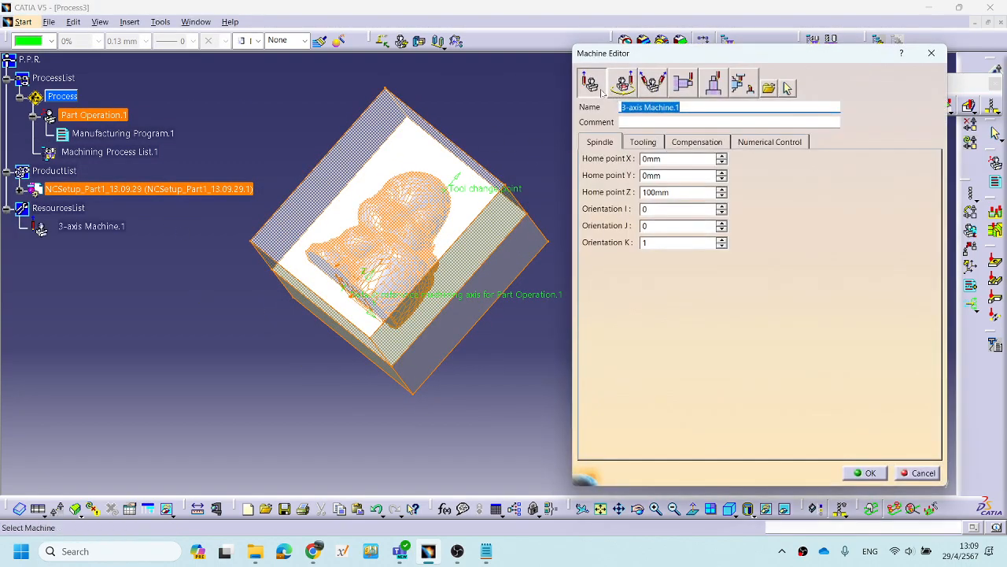
pyautogui.click(866, 473)
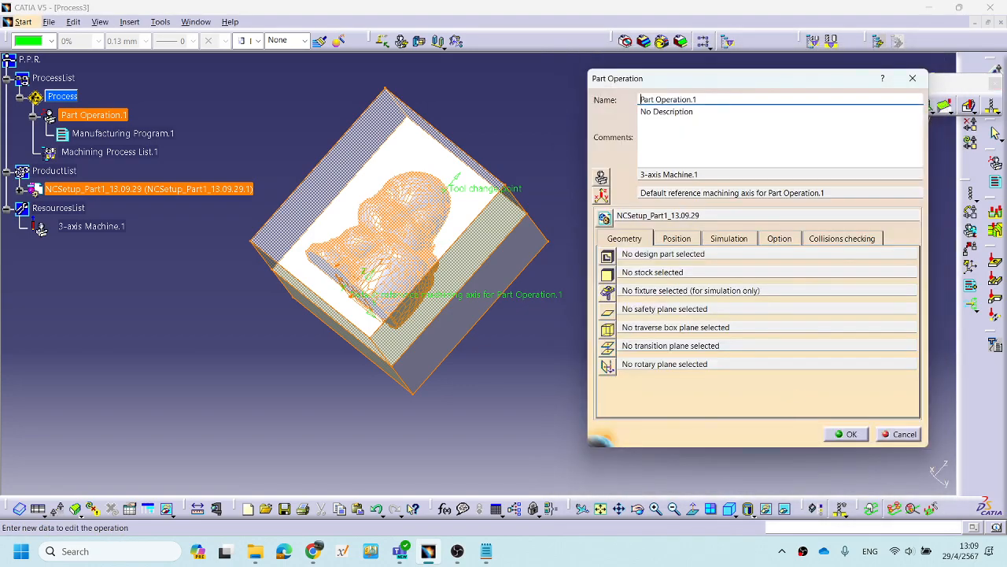
# Place the origin of the default reference machining axis on the rough stock's upper front corner.
pyautogui.click(601, 194)
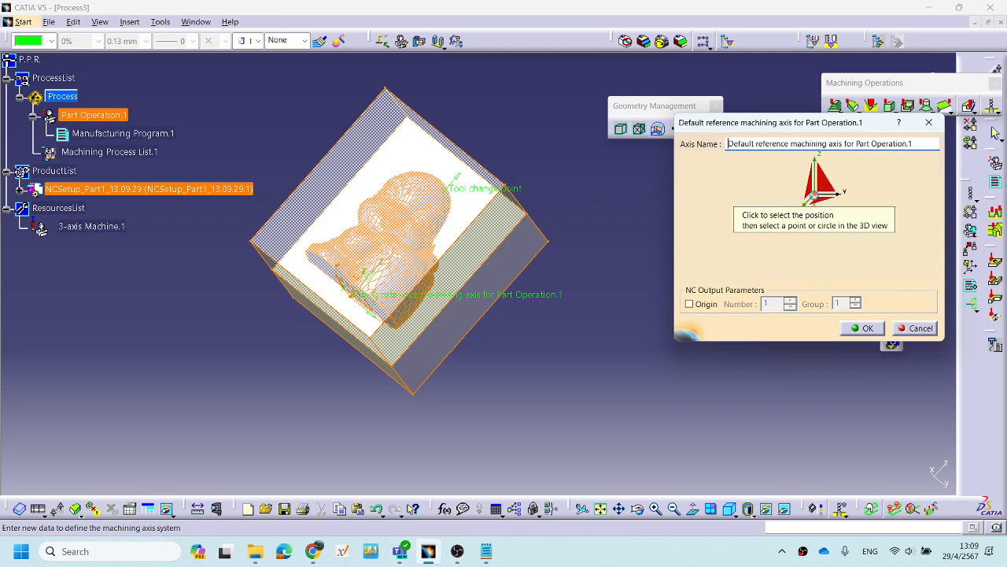
pyautogui.click(819, 203)
pyautogui.moveTo(459, 315); pyautogui.dragTo(437, 126, button='middle')
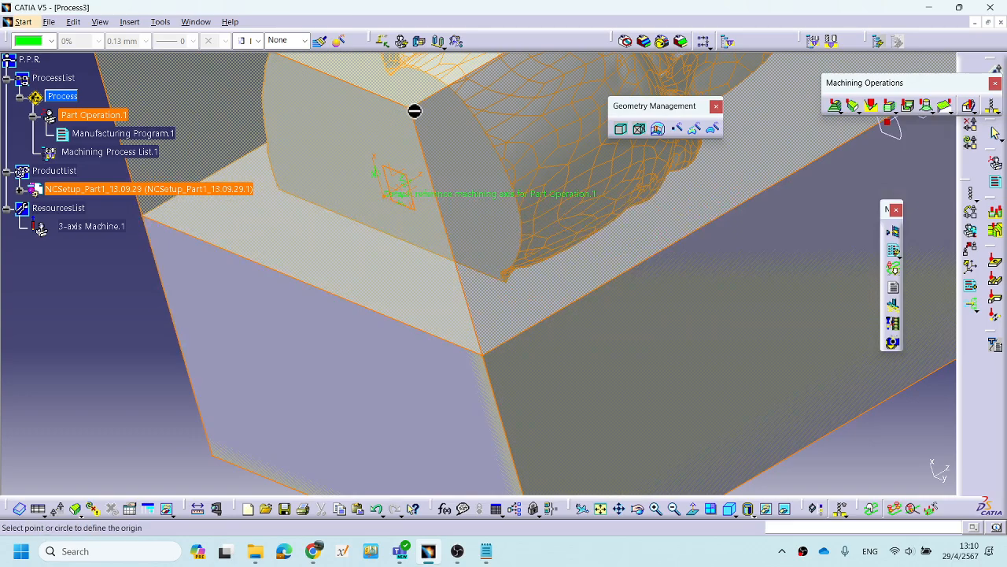
pyautogui.click(414, 111)
pyautogui.moveTo(421, 113); pyautogui.dragTo(540, 197, button='middle')
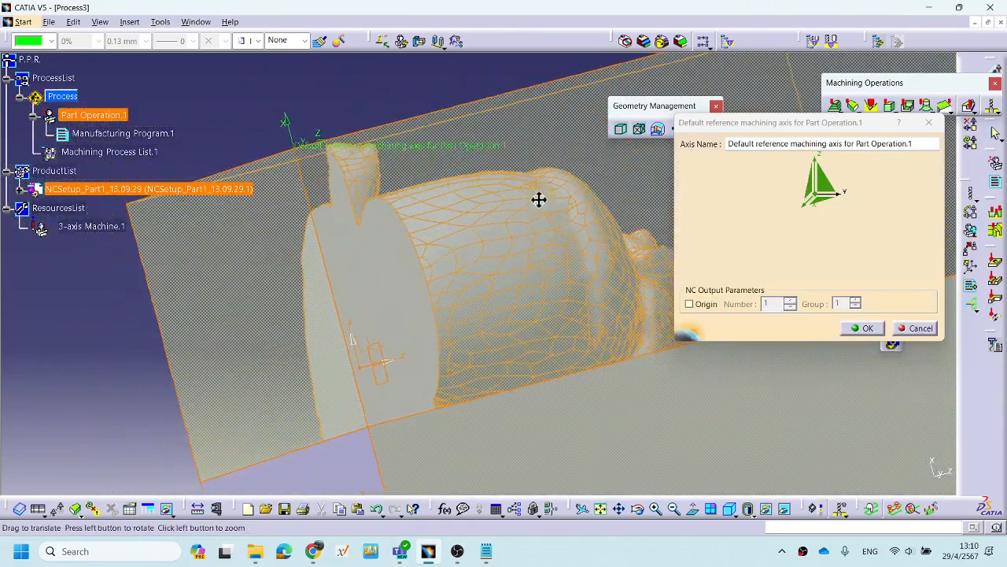
# Align the machining axis's Z direction with the stock's vertical edge, reverse it to point upward, and accept the axis.
pyautogui.click(820, 167)
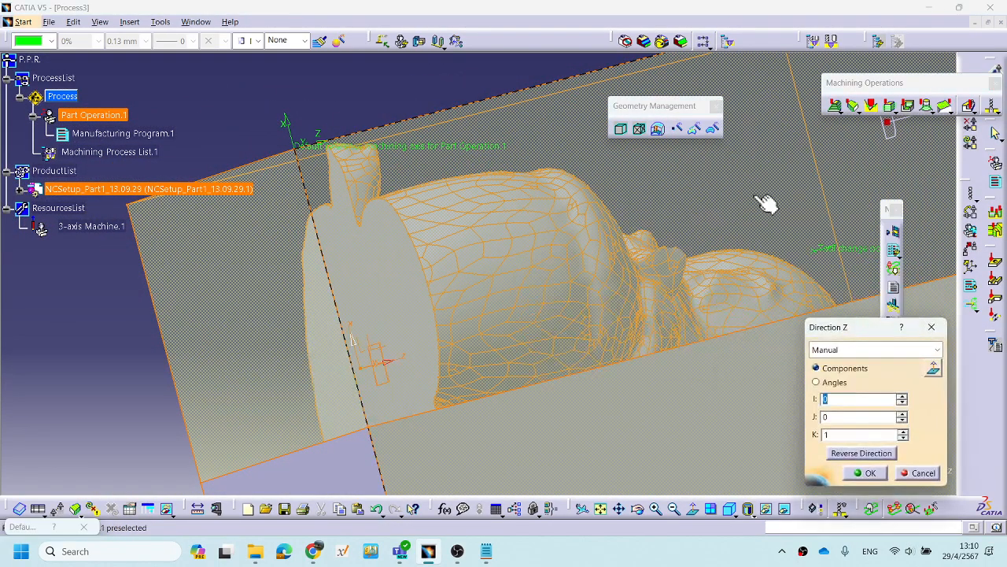
pyautogui.click(318, 209)
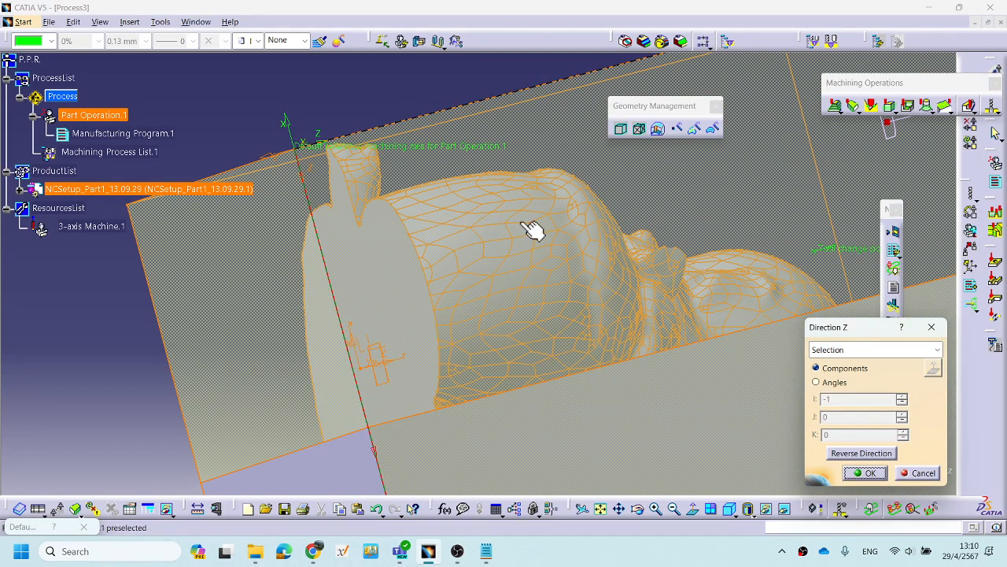
pyautogui.moveTo(522, 225); pyautogui.dragTo(525, 233, button='middle')
pyautogui.click(844, 445)
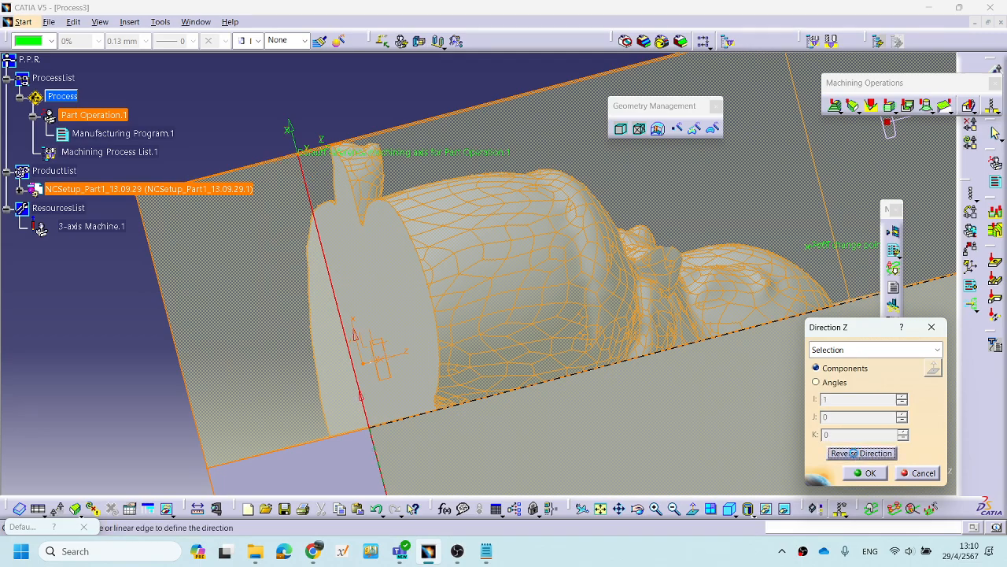
pyautogui.moveTo(627, 319); pyautogui.dragTo(622, 344, button='middle')
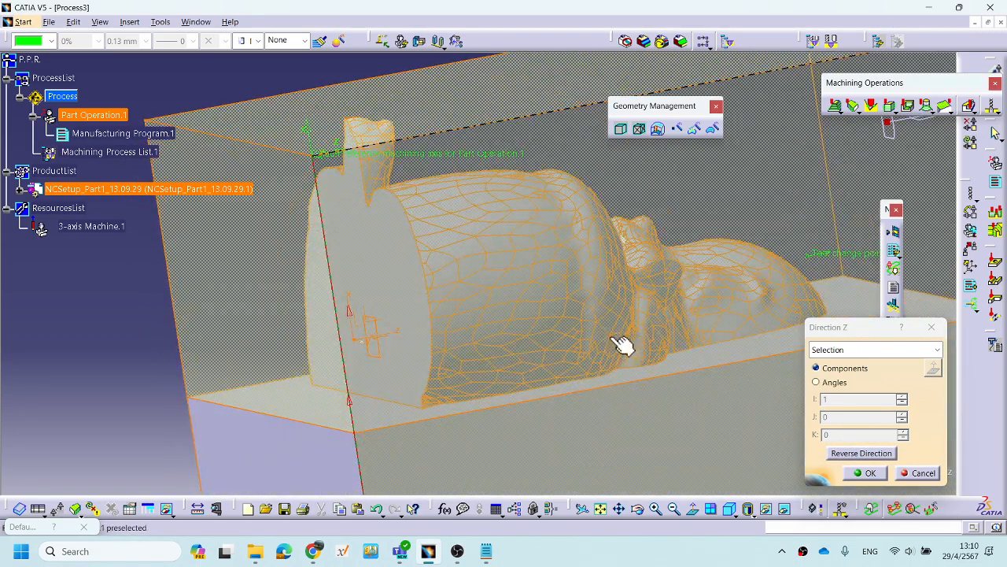
pyautogui.click(870, 473)
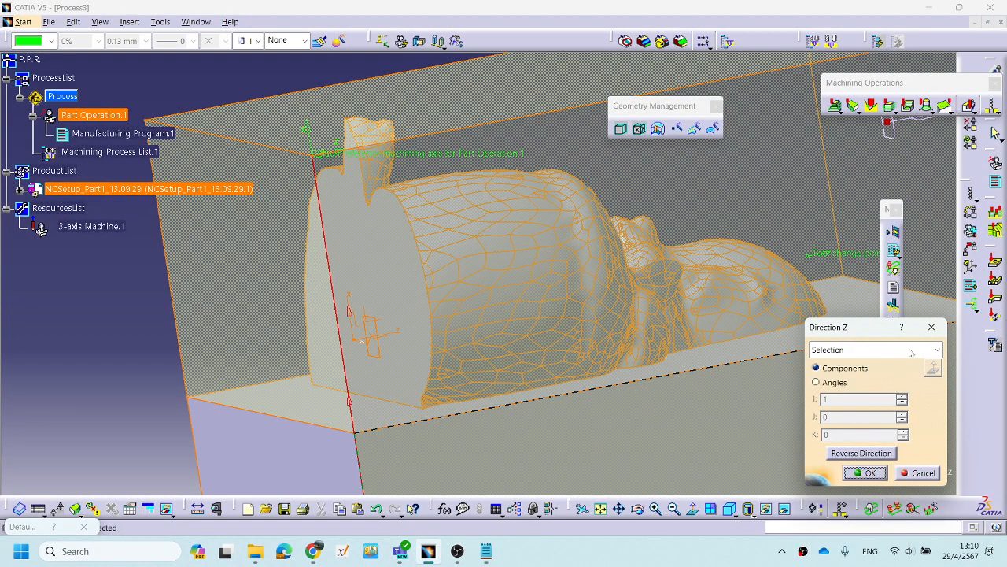
pyautogui.click(329, 247)
pyautogui.moveTo(463, 258); pyautogui.dragTo(496, 270, button='middle')
pyautogui.click(859, 473)
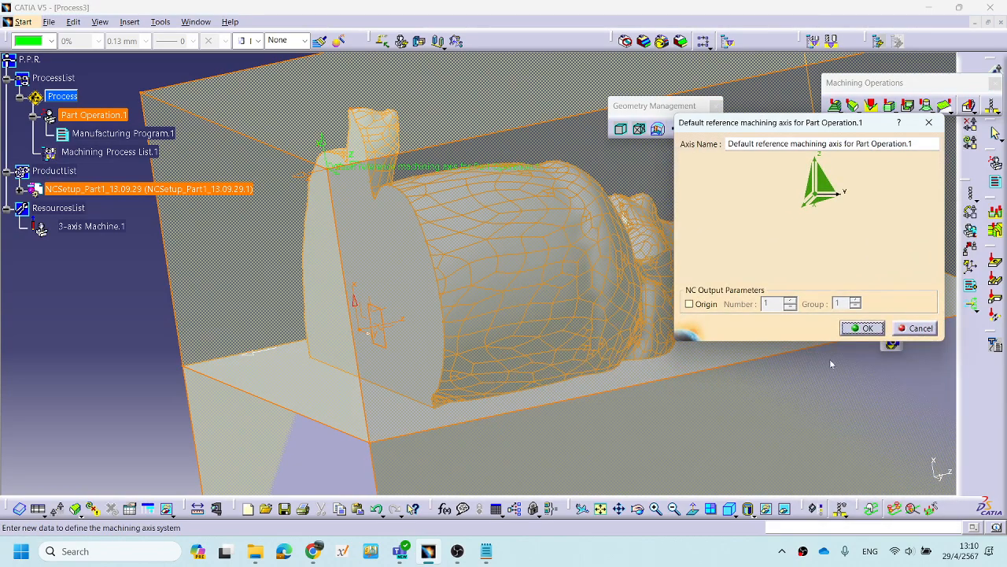
pyautogui.click(857, 329)
pyautogui.moveTo(398, 223); pyautogui.dragTo(449, 191, button='middle')
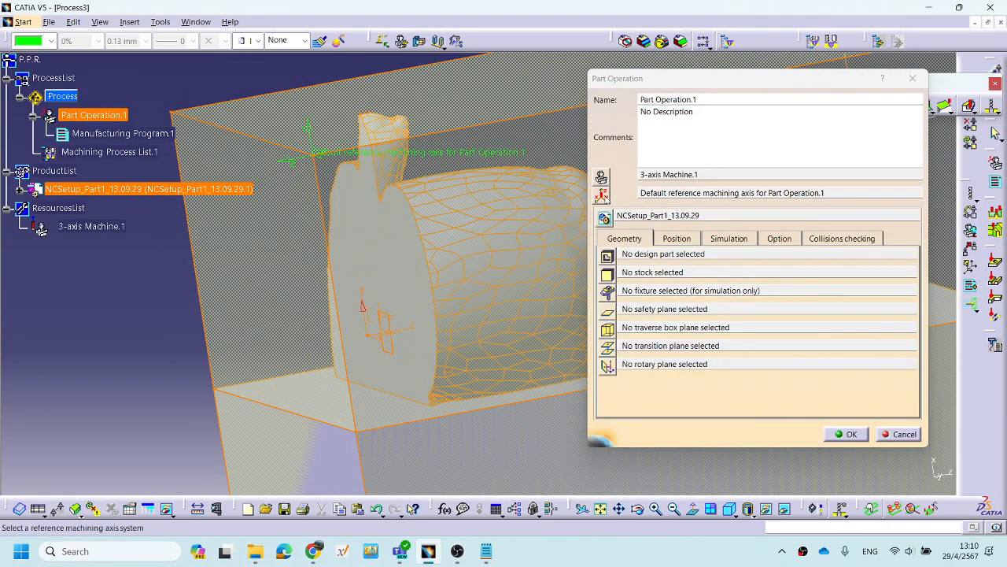
# Set the machining axis's X direction along the stock's long upper horizontal edge, with component K 1, and accept the axis.
pyautogui.click(602, 195)
pyautogui.moveTo(455, 169); pyautogui.dragTo(472, 196, button='middle')
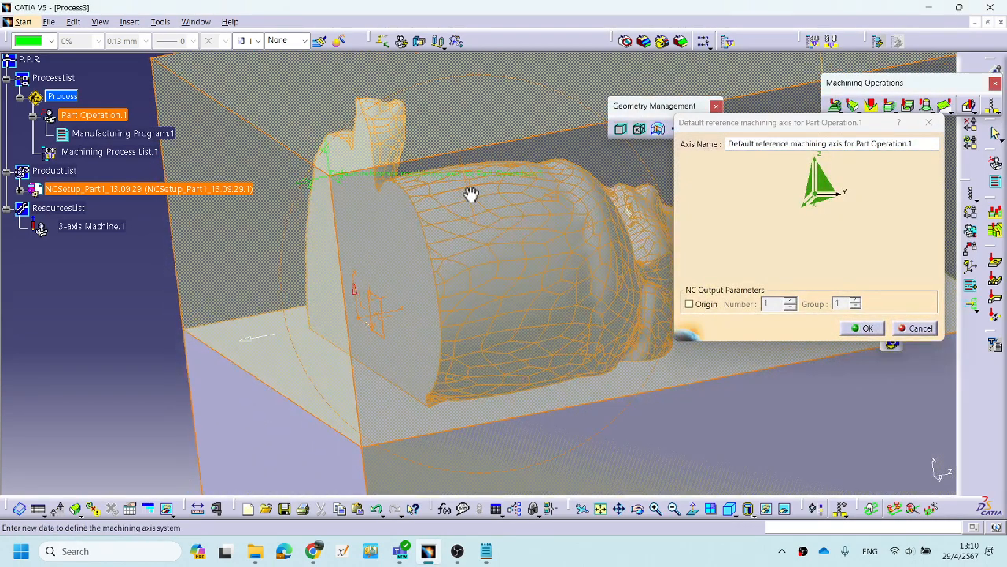
pyautogui.click(811, 216)
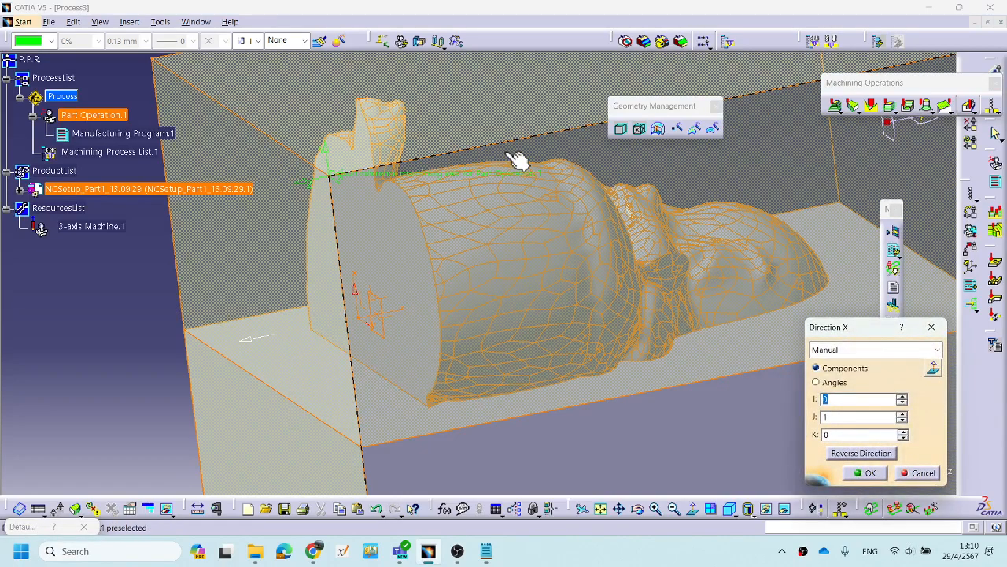
pyautogui.click(567, 130)
pyautogui.moveTo(590, 235); pyautogui.dragTo(417, 362, button='middle')
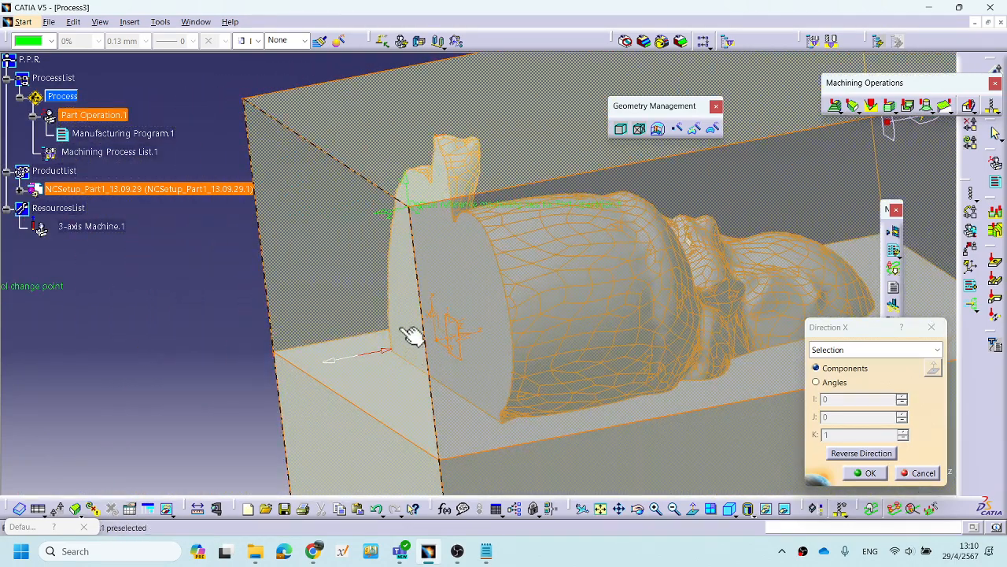
pyautogui.click(845, 457)
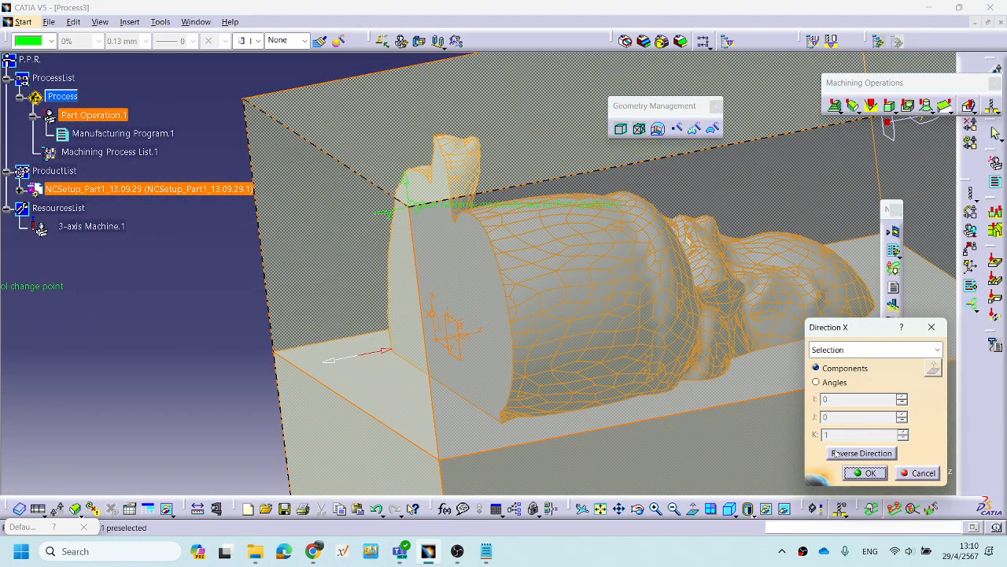
pyautogui.click(862, 472)
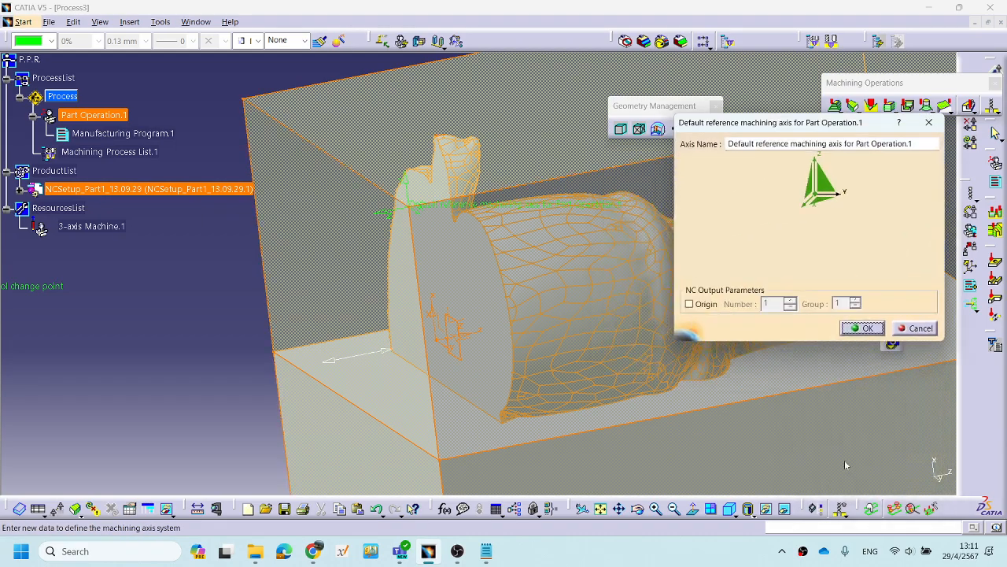
pyautogui.click(862, 328)
pyautogui.moveTo(353, 227); pyautogui.dragTo(438, 225, button='middle')
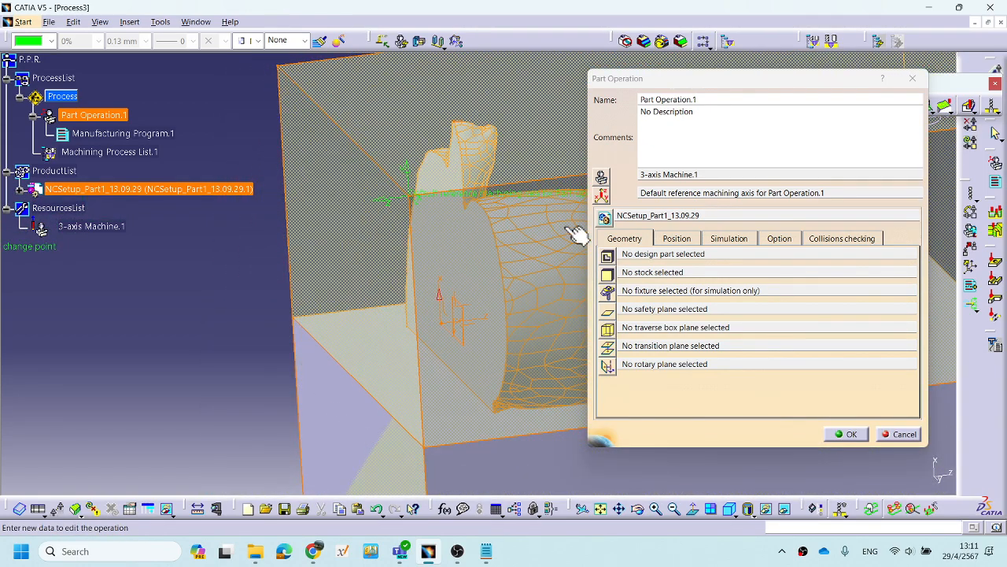
# Redefine the machining axis's Z direction from the stock's vertical corner edge, with component I 1, and accept it.
pyautogui.click(601, 196)
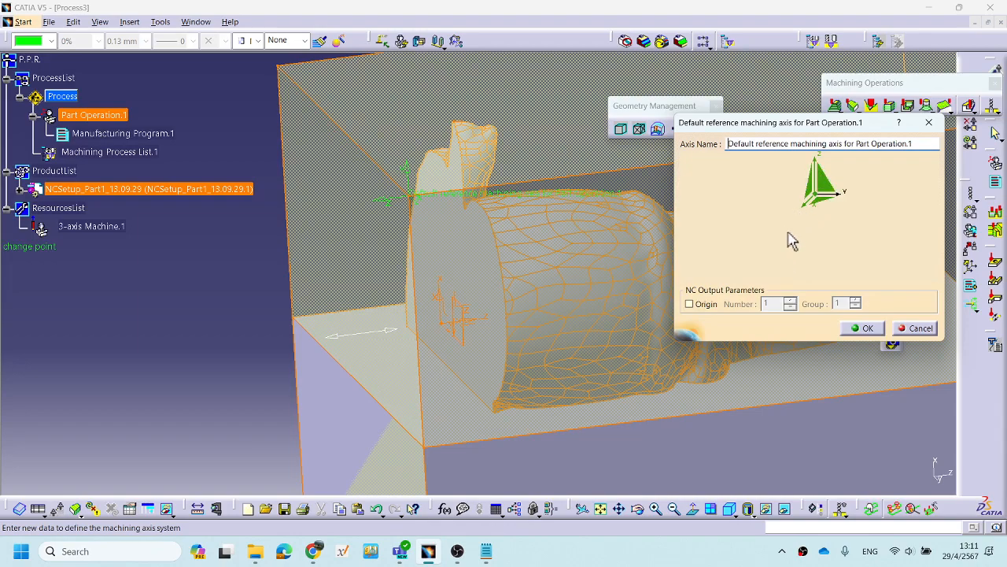
pyautogui.click(820, 170)
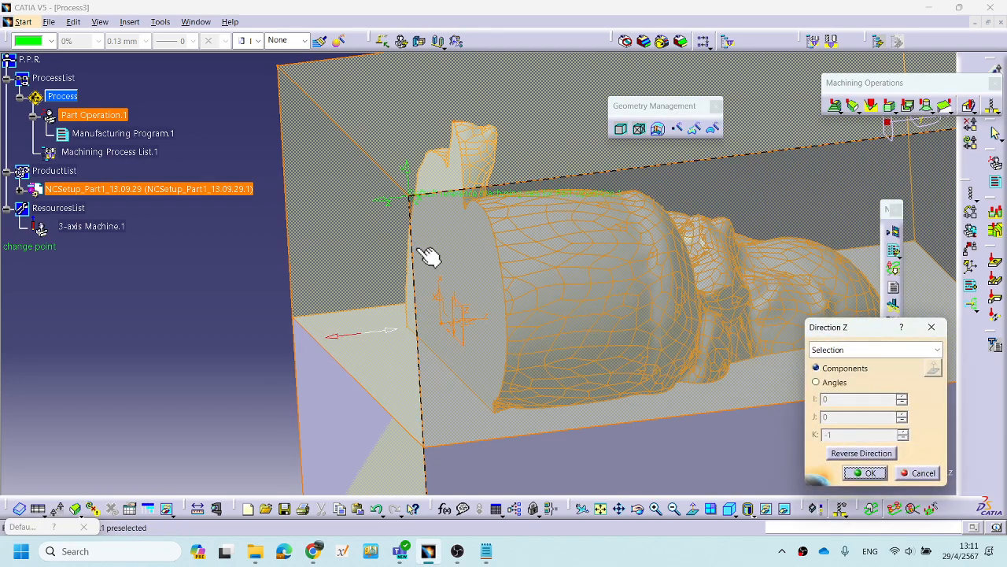
pyautogui.click(423, 255)
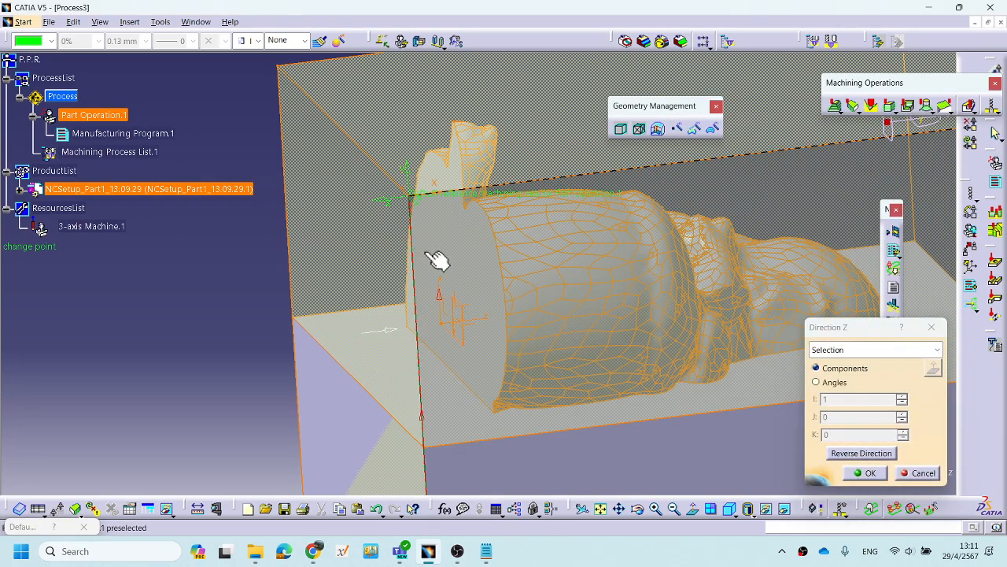
pyautogui.click(847, 470)
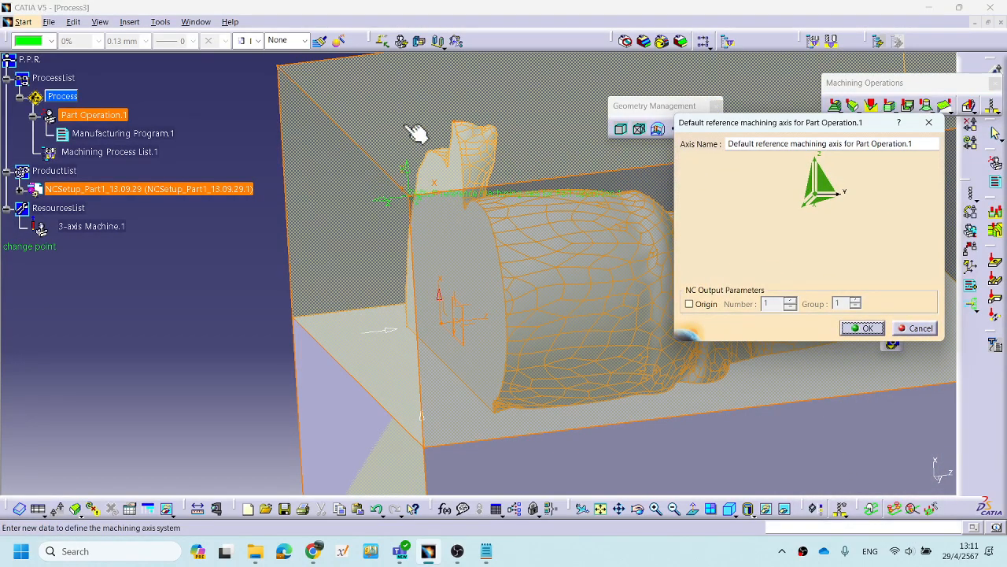
pyautogui.click(863, 328)
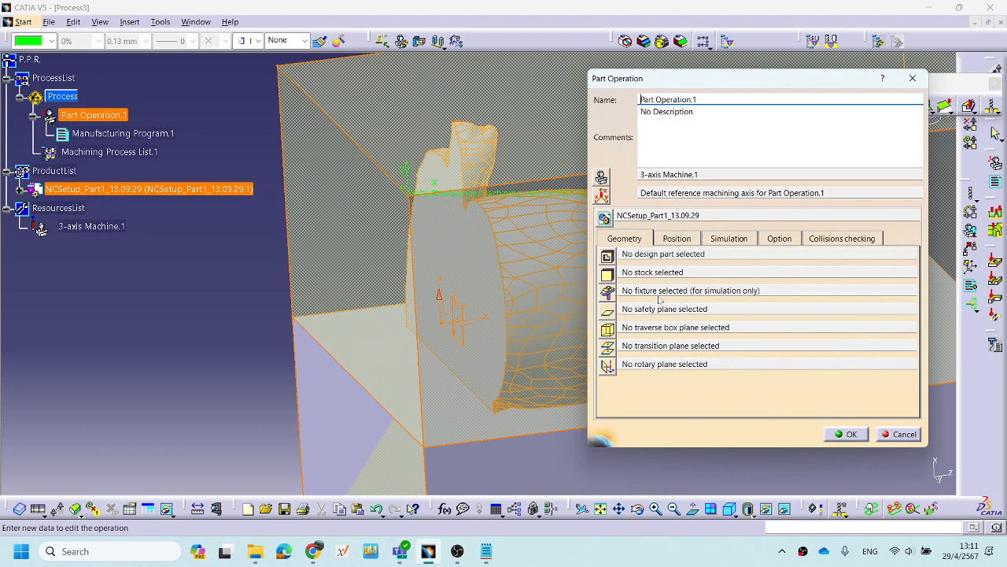
# Choose the PartBody of Part1 as the design part for Part Operation.1.
pyautogui.click(607, 256)
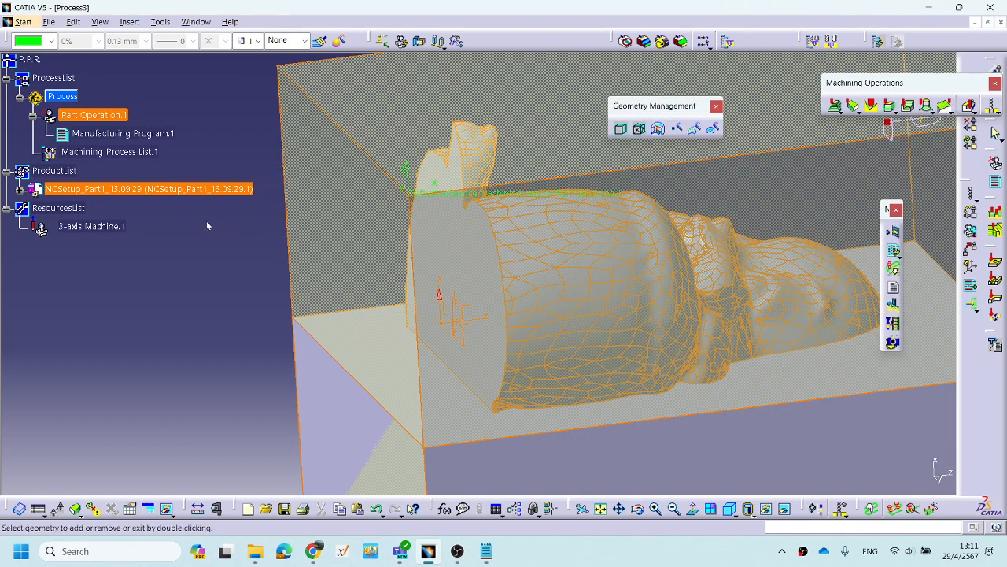
pyautogui.click(19, 190)
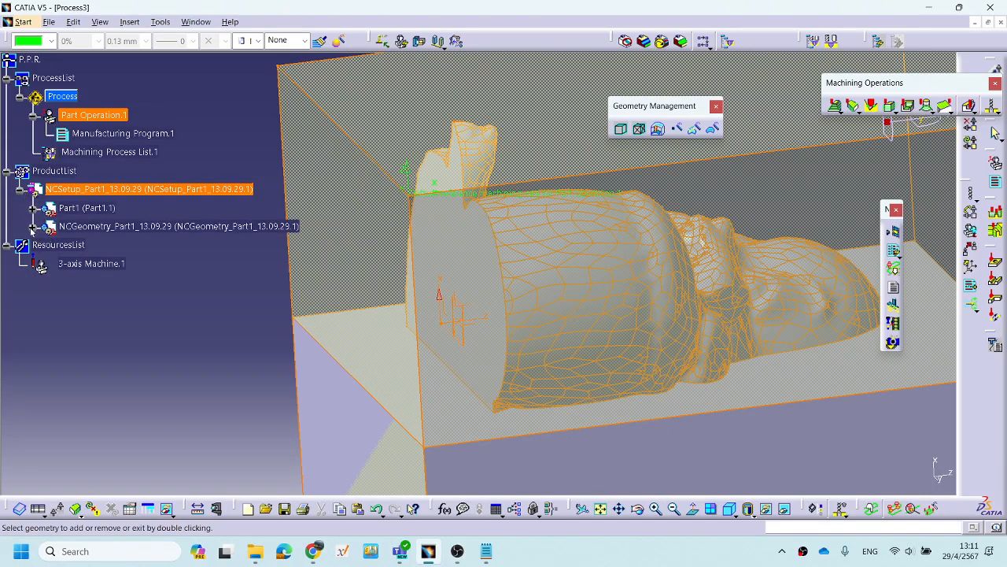
pyautogui.click(31, 226)
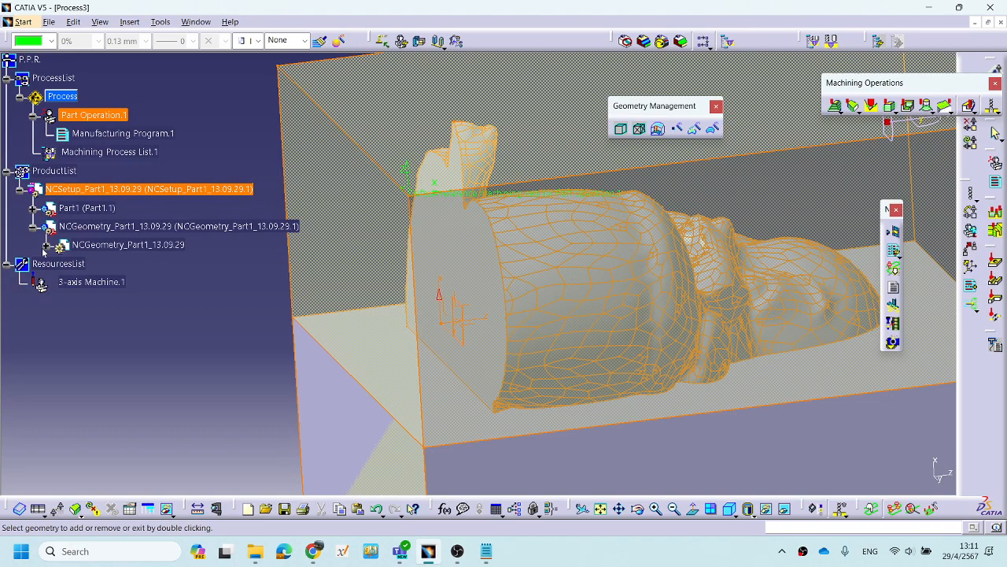
pyautogui.click(46, 247)
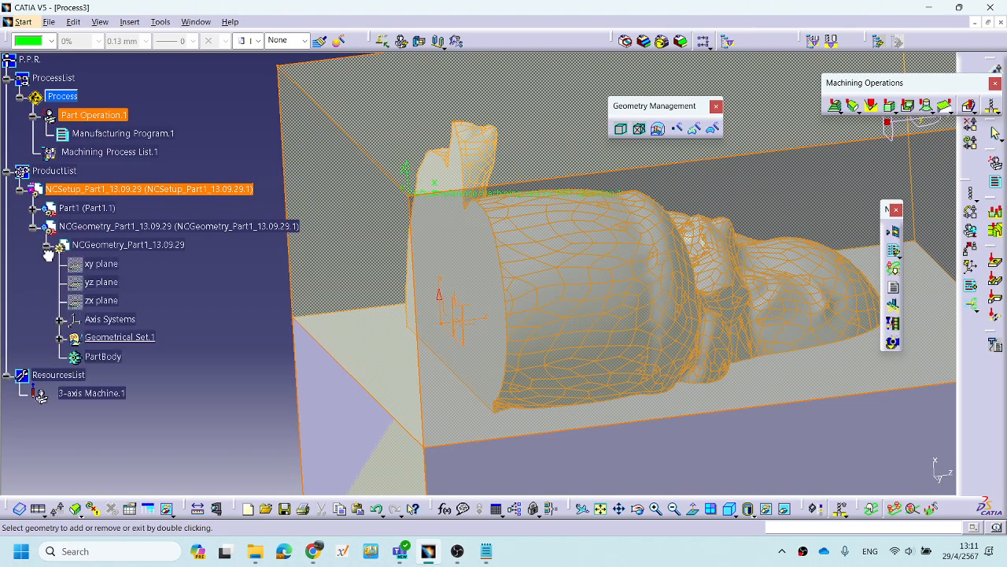
pyautogui.click(61, 338)
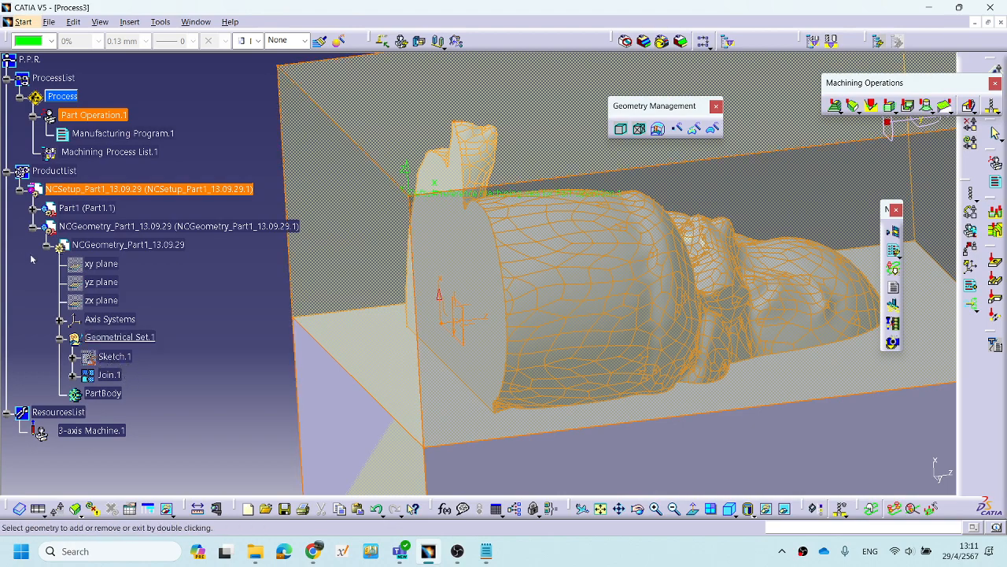
pyautogui.click(33, 209)
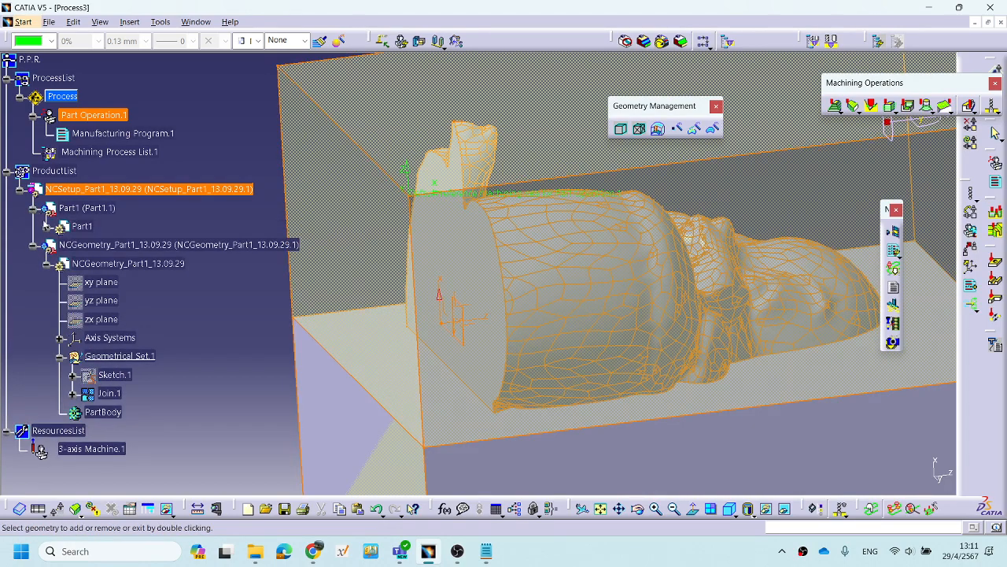
pyautogui.click(46, 228)
pyautogui.doubleClick(113, 338)
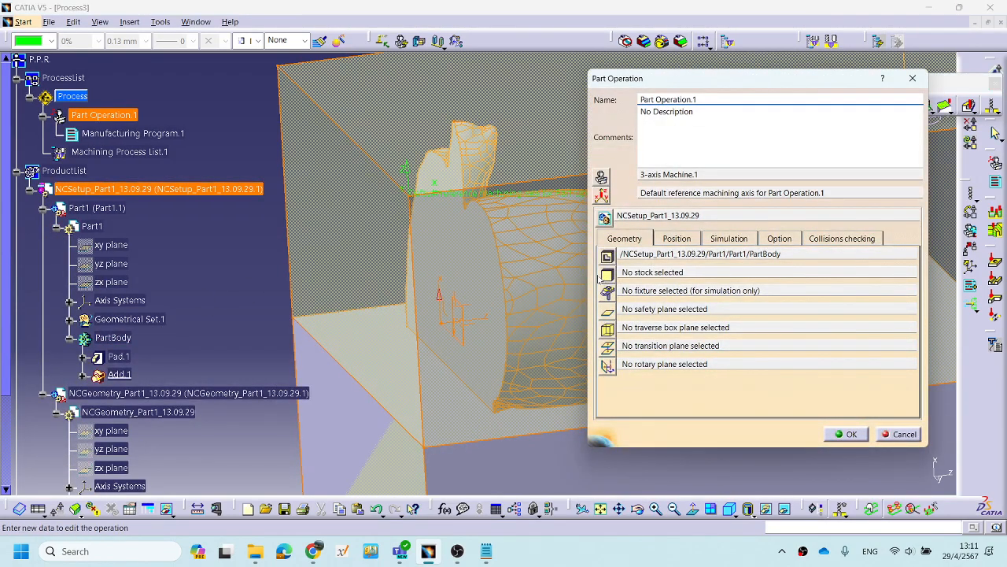
# Choose the rough stock box around the part as the stock for Part Operation.1 and accept the part operation.
pyautogui.click(607, 275)
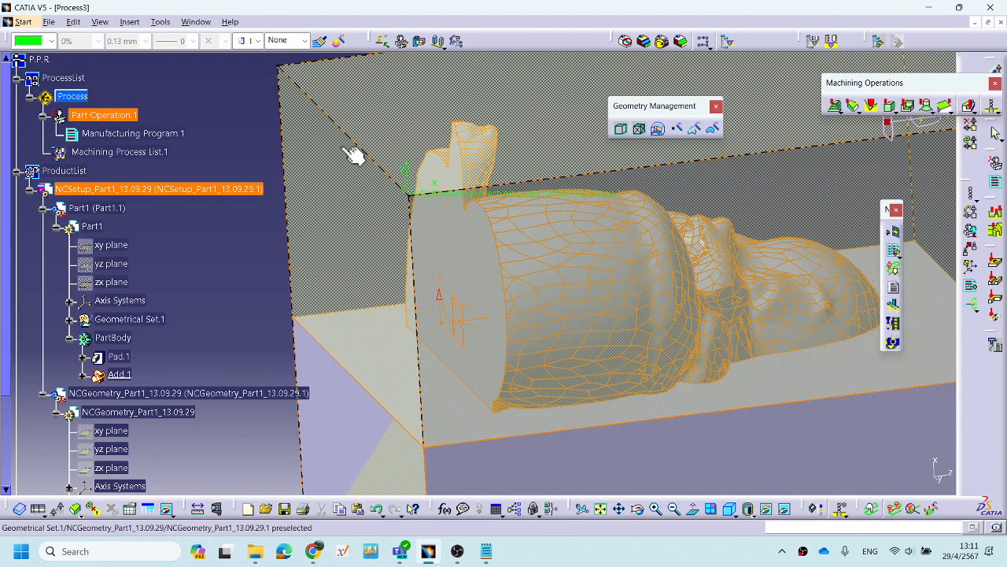
pyautogui.moveTo(523, 210); pyautogui.dragTo(573, 265, button='middle')
pyautogui.click(347, 163)
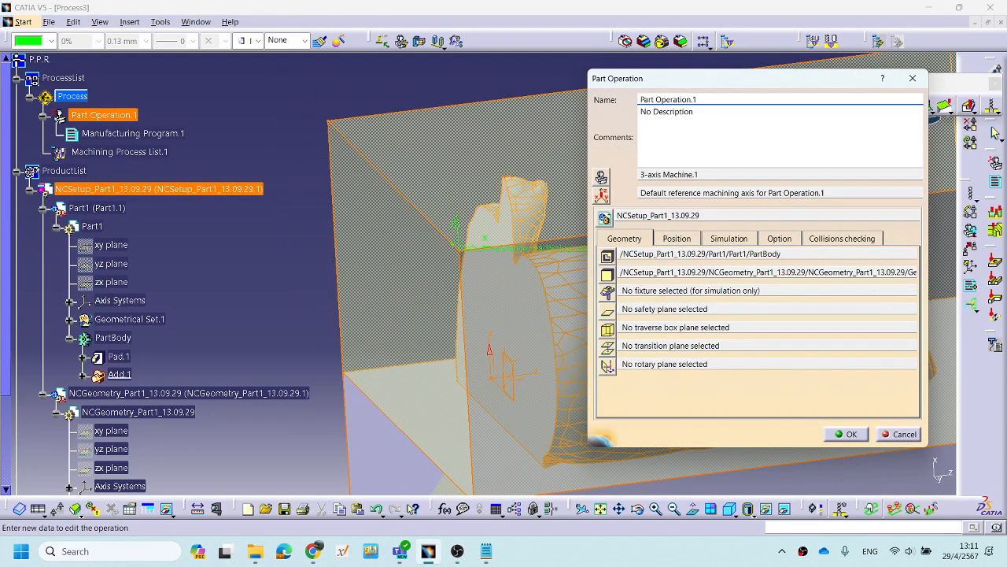
pyautogui.click(851, 434)
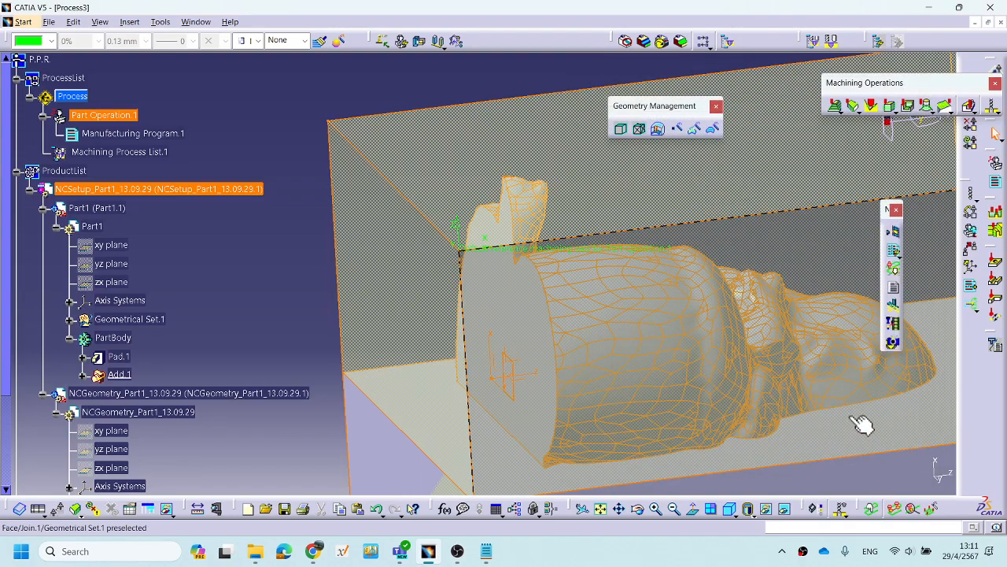
# Insert a Roughing operation under Manufacturing Program.1 and choose the stock box as its rough stock.
pyautogui.moveTo(518, 129); pyautogui.dragTo(483, 200, button='middle')
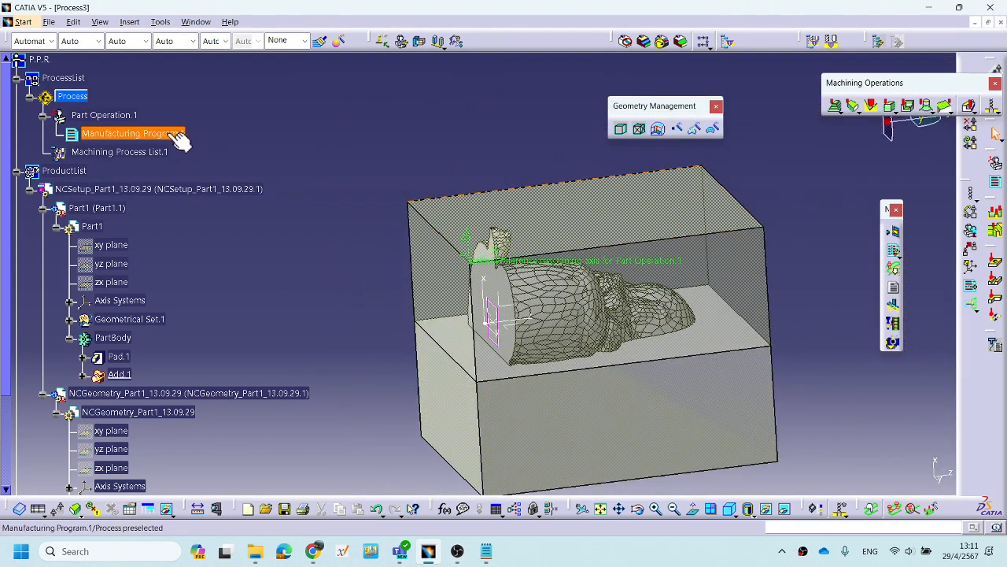
pyautogui.moveTo(858, 88); pyautogui.dragTo(327, 91)
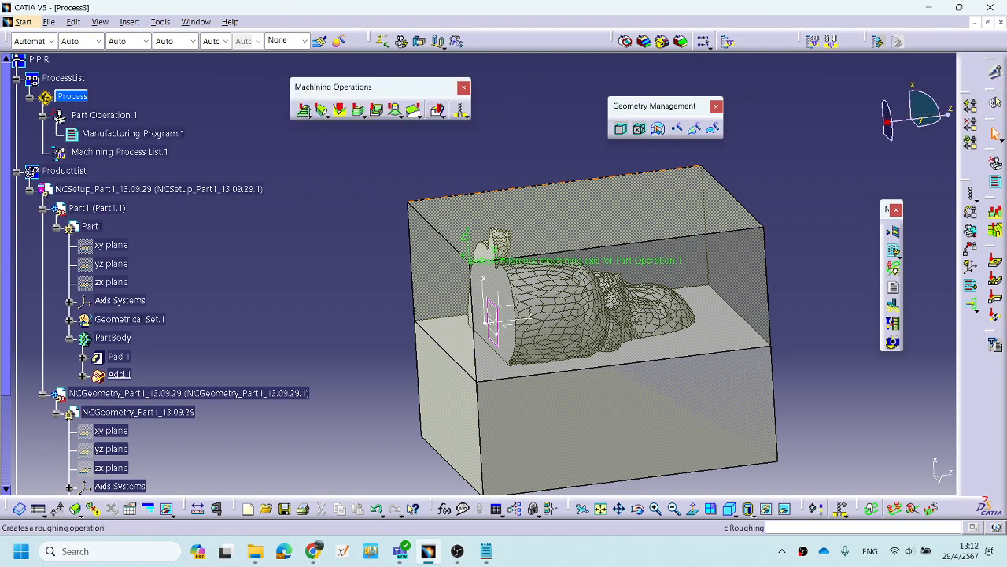
pyautogui.click(304, 110)
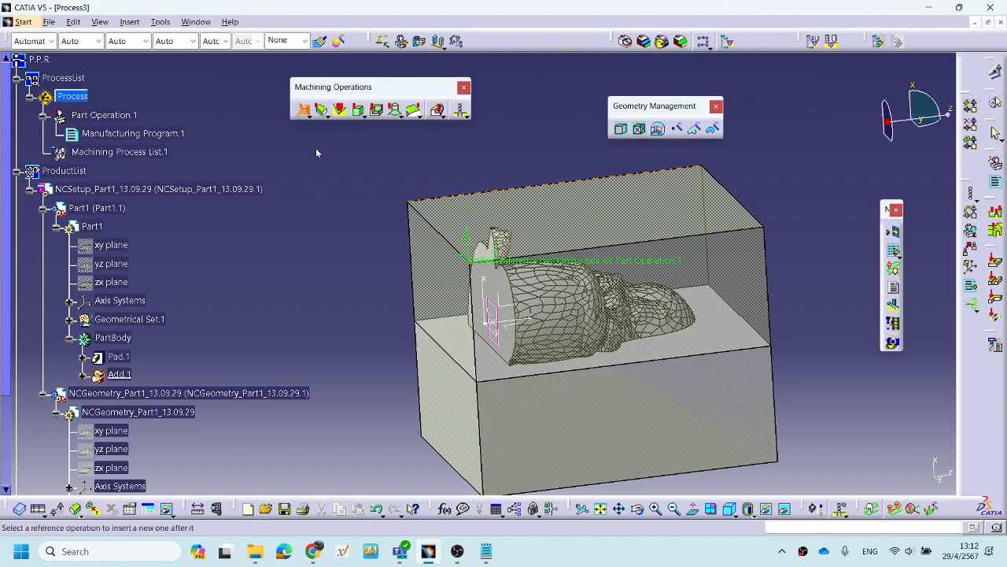
pyautogui.click(141, 136)
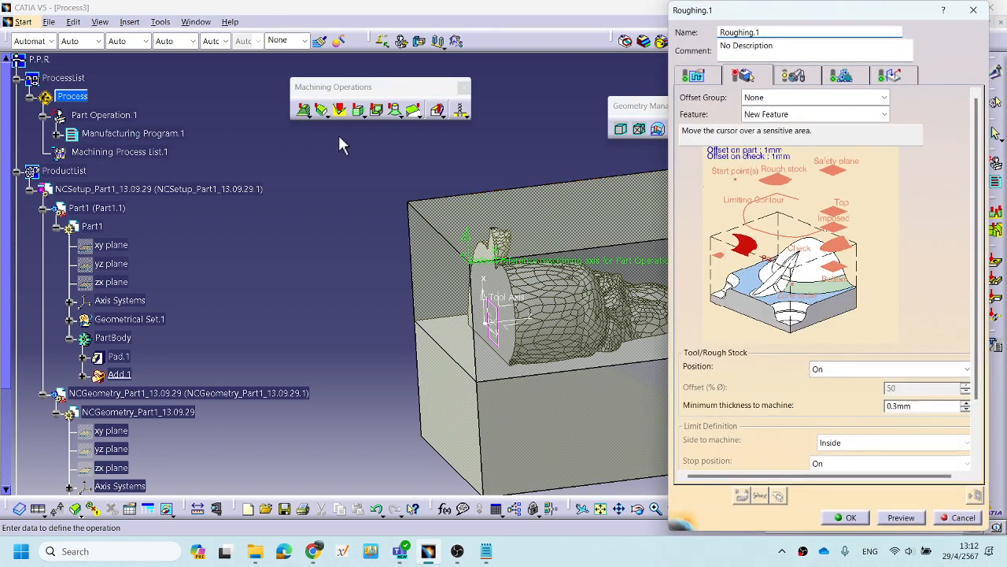
pyautogui.click(776, 180)
pyautogui.click(638, 211)
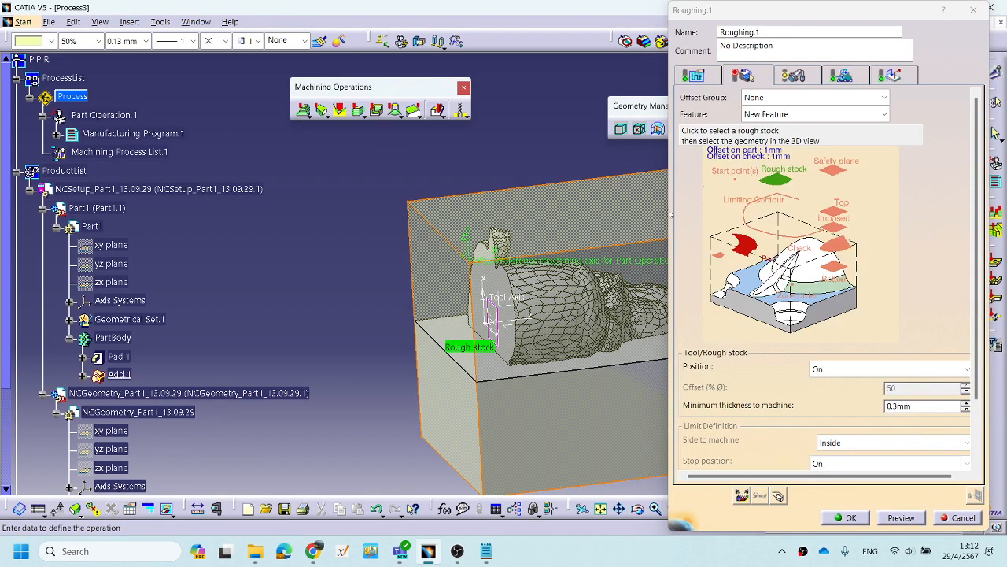
# Try to choose the PartBody of Part1 as the part geometry of Roughing.1.
pyautogui.click(752, 250)
pyautogui.moveTo(543, 311); pyautogui.dragTo(513, 284, button='middle')
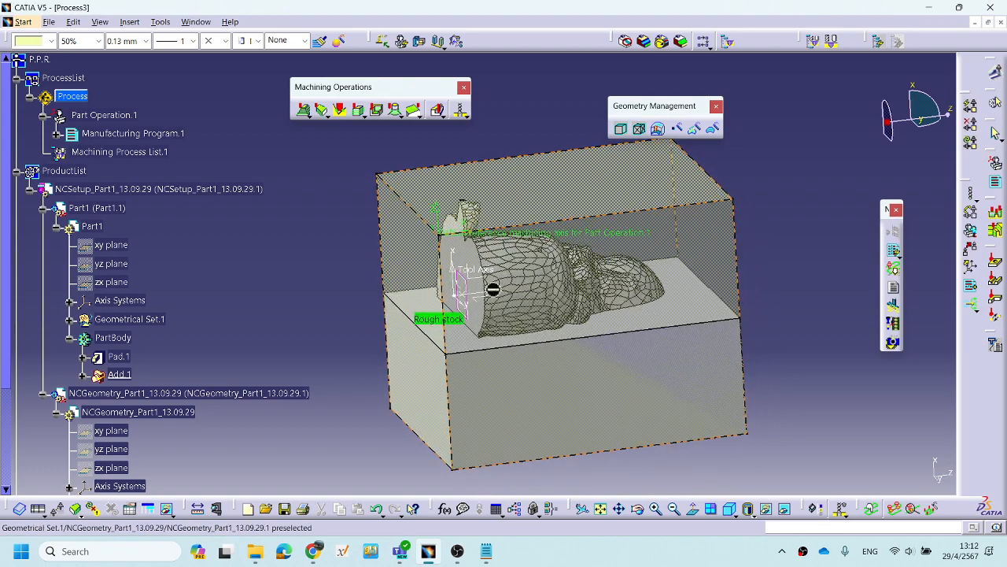
pyautogui.click(108, 340)
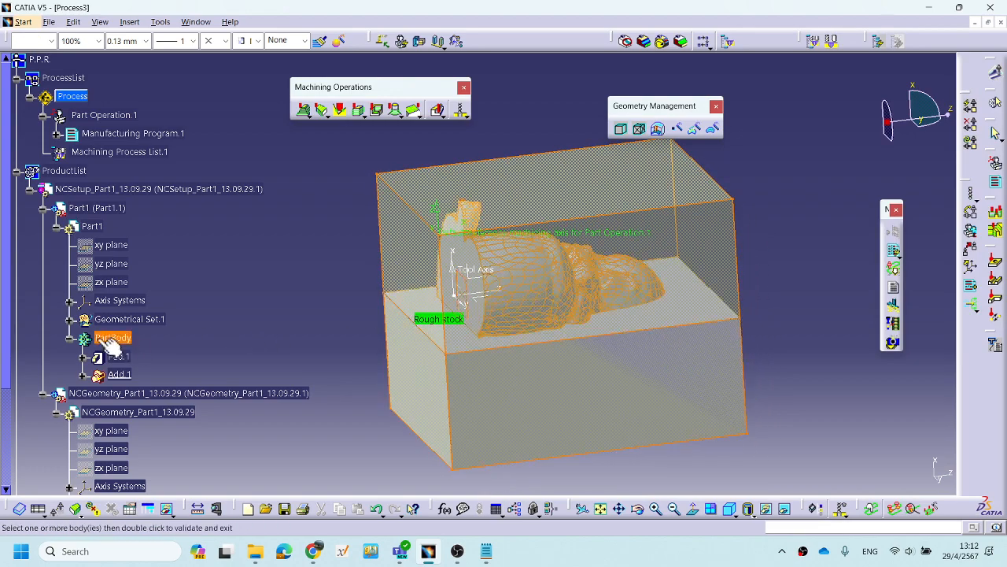
pyautogui.doubleClick(757, 271)
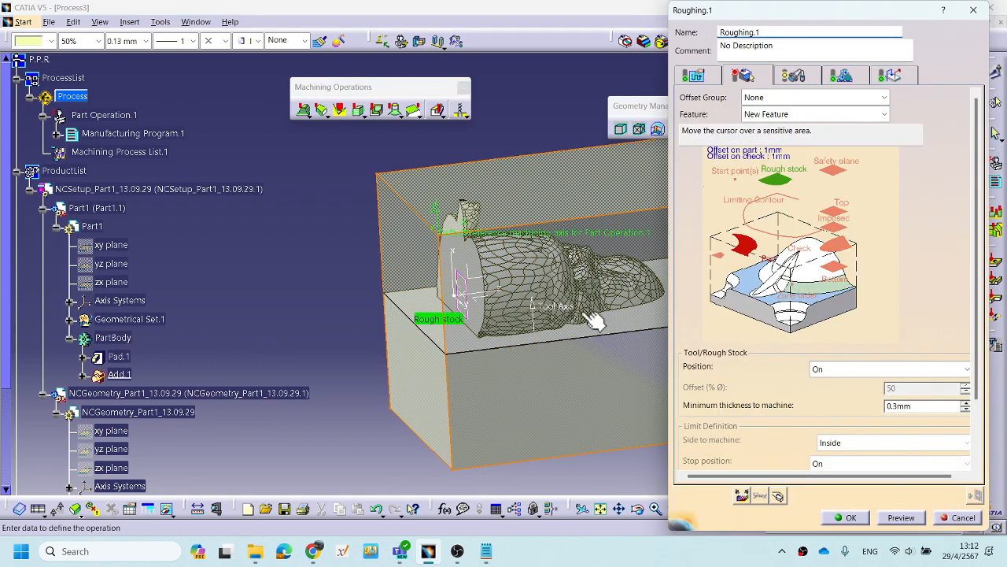
# Assign the PartBody of Part1 as the part to machine in Roughing.1.
pyautogui.moveTo(471, 274); pyautogui.dragTo(418, 275, button='middle')
pyautogui.click(752, 252)
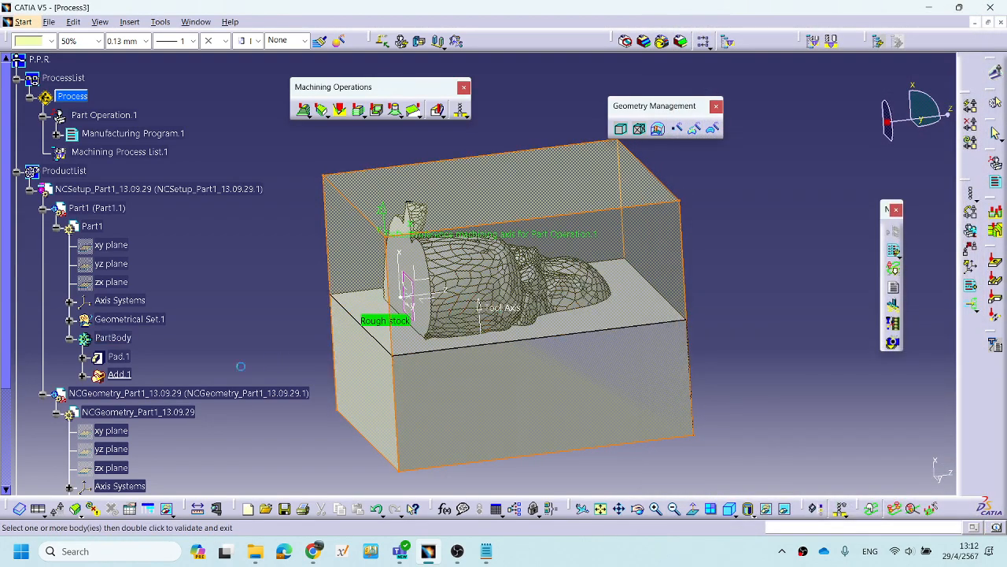
pyautogui.click(112, 338)
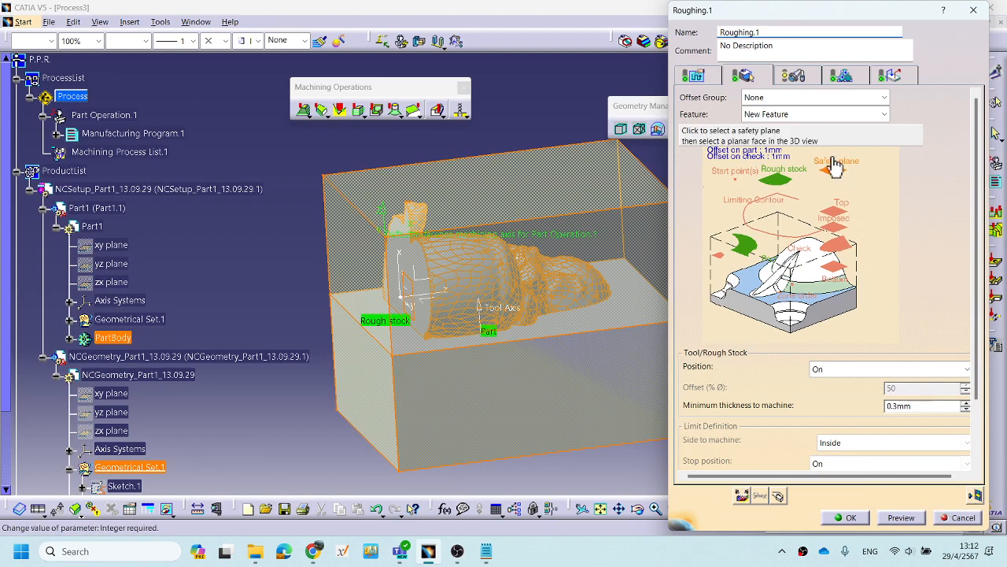
# Rename the roughing tool to T1 End Mill D 6 and set its nominal diameter to 6 mm.
pyautogui.click(792, 75)
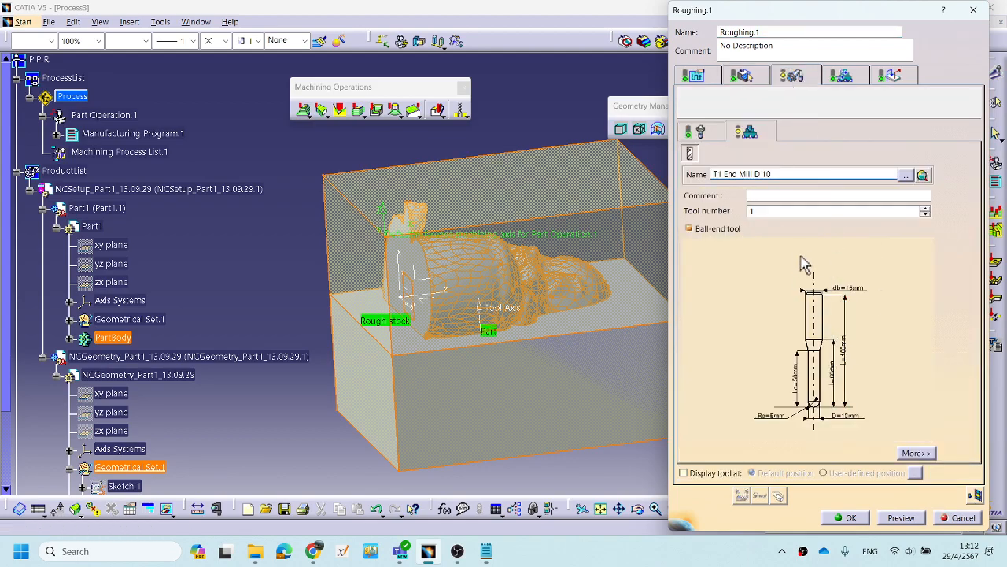
pyautogui.press('BackSpace')
pyautogui.press('BackSpace')
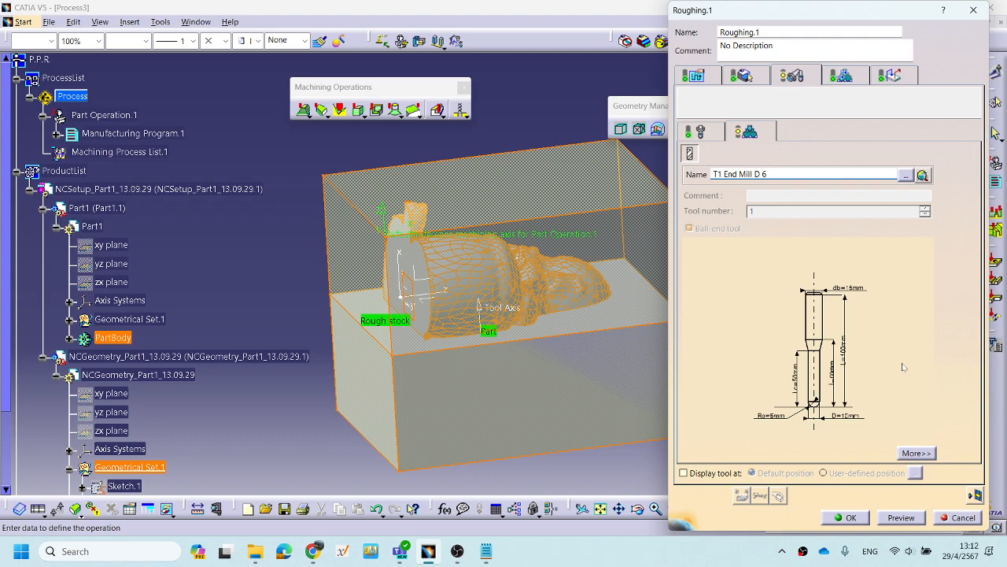
pyautogui.doubleClick(846, 416)
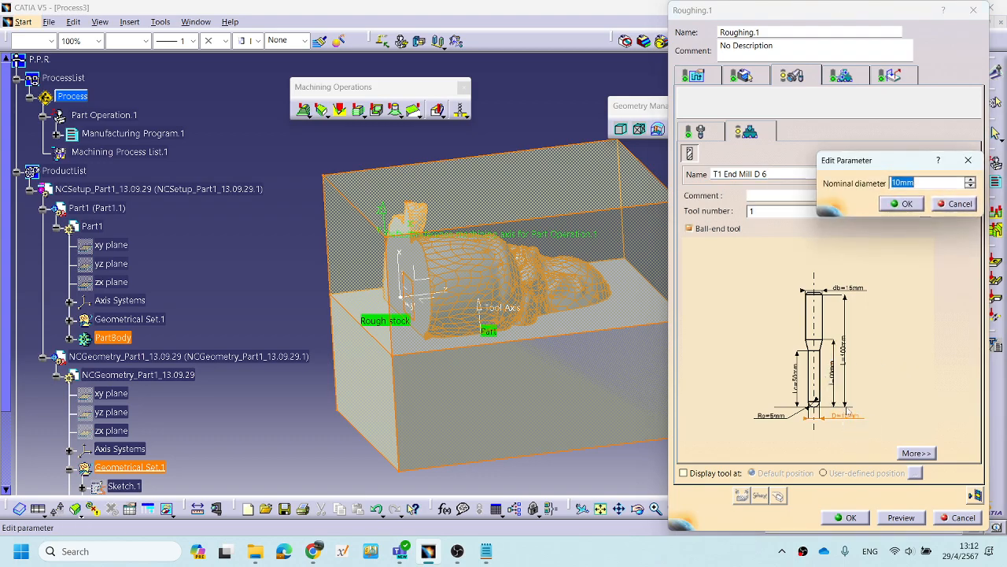
pyautogui.write('9')
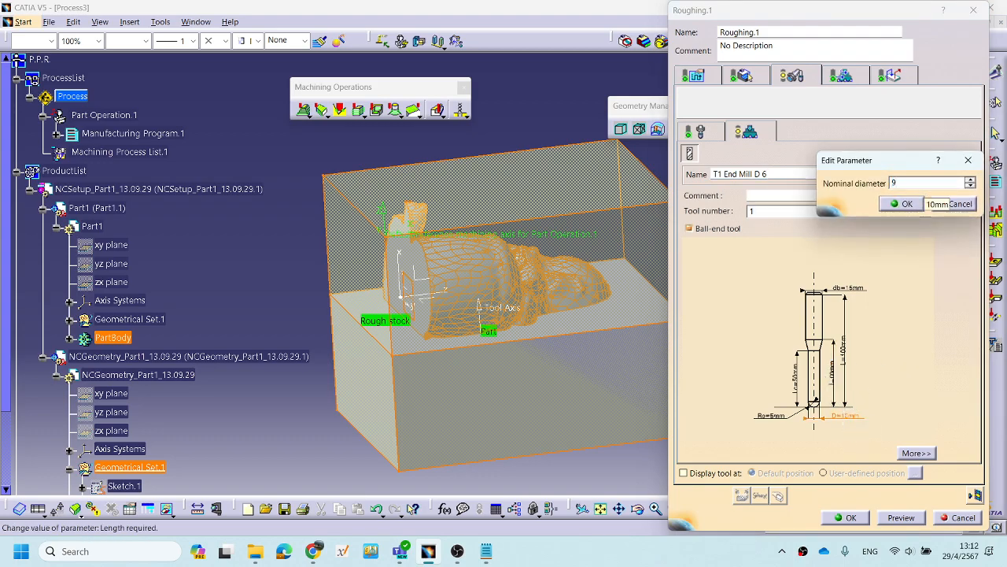
pyautogui.click(901, 204)
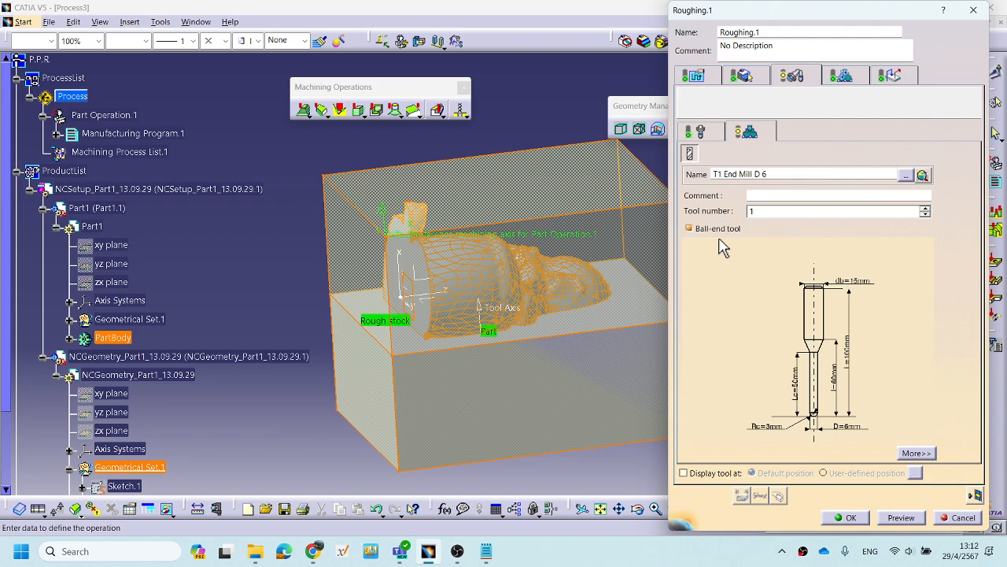
# Try the end mill with a 0 mm corner radius, inspect its tip, and restore the ball-end option.
pyautogui.doubleClick(778, 437)
pyautogui.write('0')
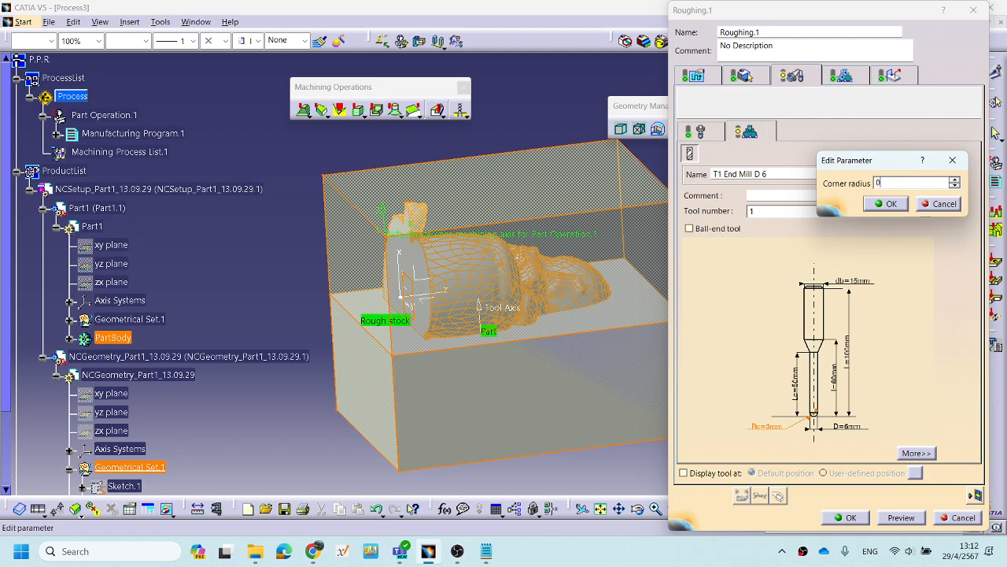
pyautogui.click(888, 204)
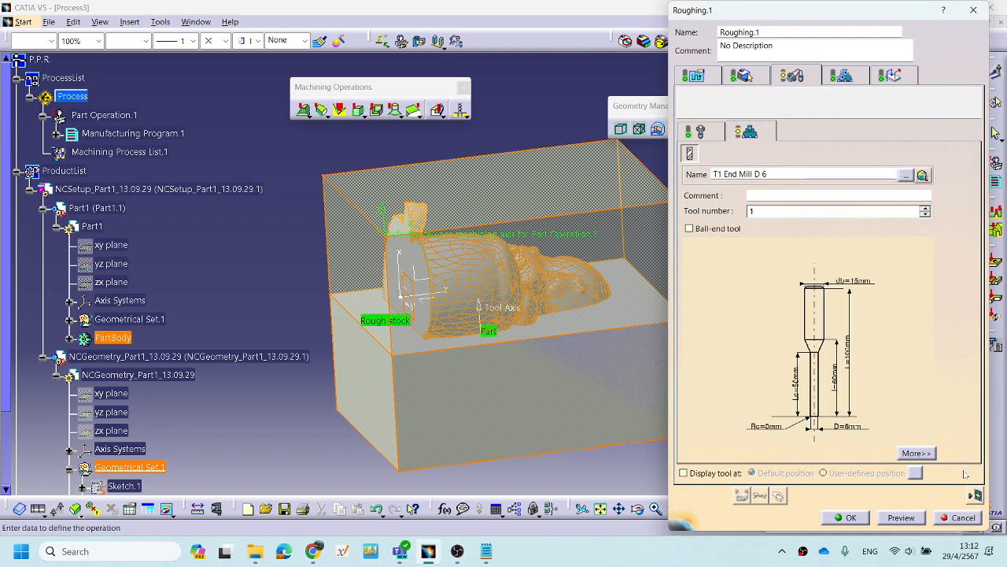
pyautogui.keyDown('ctrl'); pyautogui.moveTo(869, 400); pyautogui.dragTo(864, 390, button='middle'); pyautogui.keyUp('ctrl')
pyautogui.keyDown('ctrl'); pyautogui.moveTo(828, 420); pyautogui.dragTo(816, 171, button='middle'); pyautogui.keyUp('ctrl')
pyautogui.moveTo(861, 312)
pyautogui.keyDown('ctrl'); pyautogui.mouseDown(button='middle')
pyautogui.moveTo(855, 291)
pyautogui.moveTo(813, 348)
pyautogui.mouseUp(button='middle'); pyautogui.keyUp('ctrl')
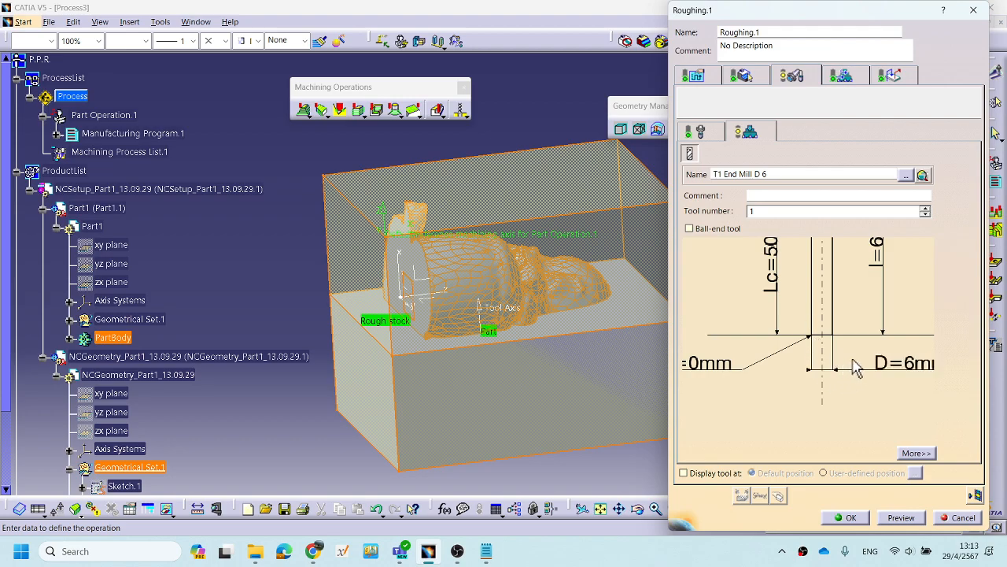
pyautogui.click(690, 229)
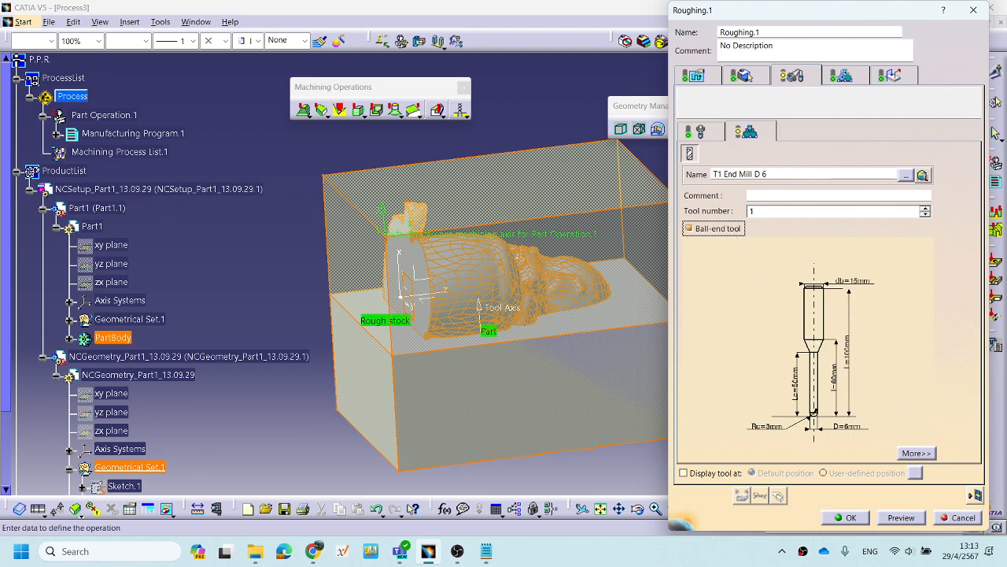
# Set the roughing stepover's tool diameter ratio to 90 and the maximum cut depth to 1 mm.
pyautogui.click(794, 78)
pyautogui.click(745, 76)
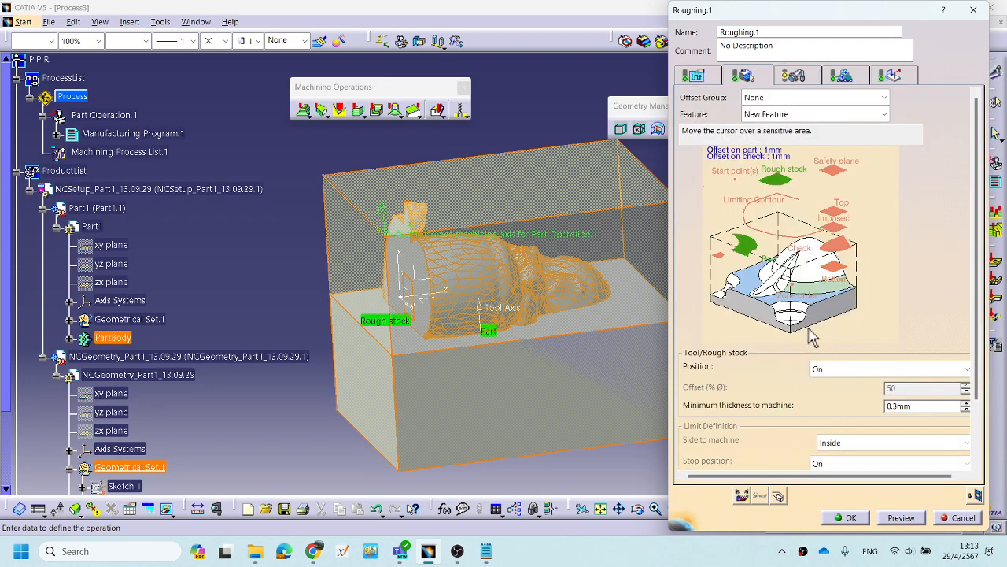
pyautogui.click(694, 75)
pyautogui.click(745, 297)
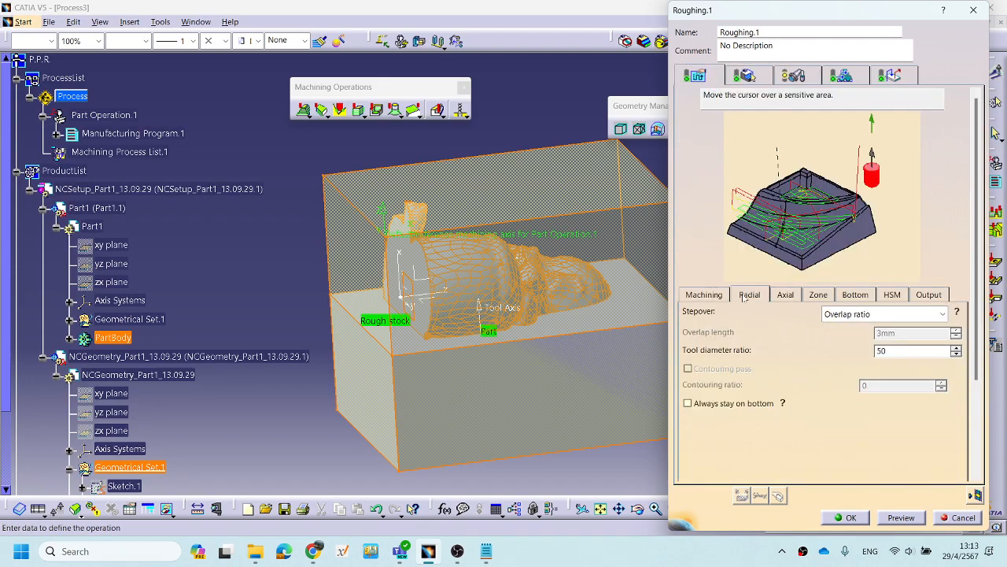
pyautogui.moveTo(894, 351); pyautogui.dragTo(835, 362)
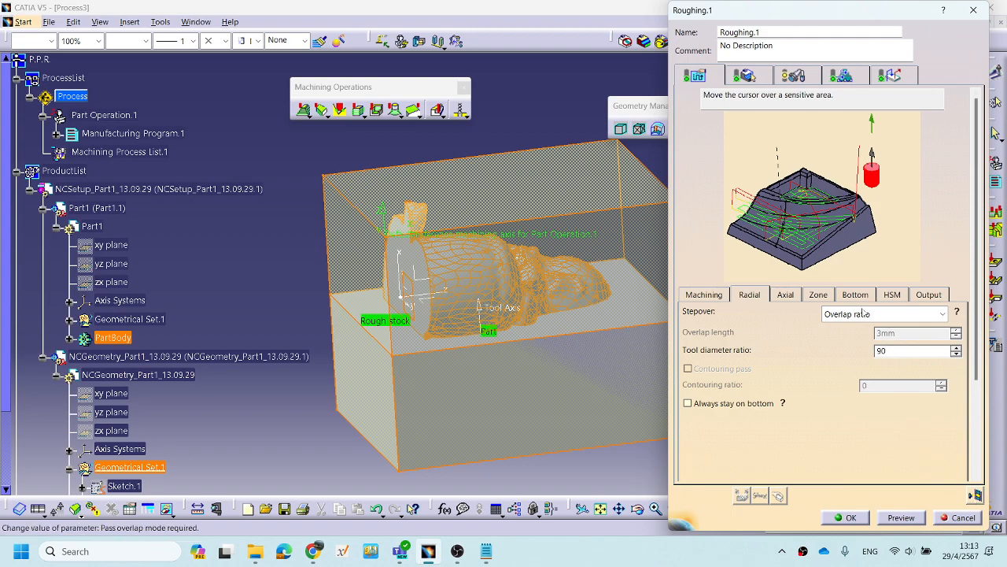
pyautogui.click(787, 296)
pyautogui.moveTo(891, 313); pyautogui.dragTo(852, 313)
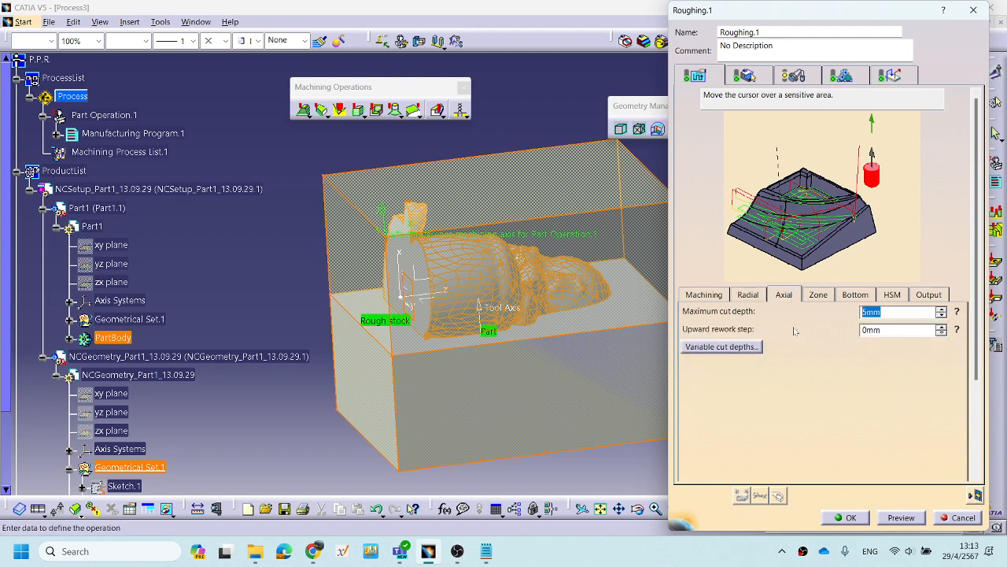
pyautogui.write('2')
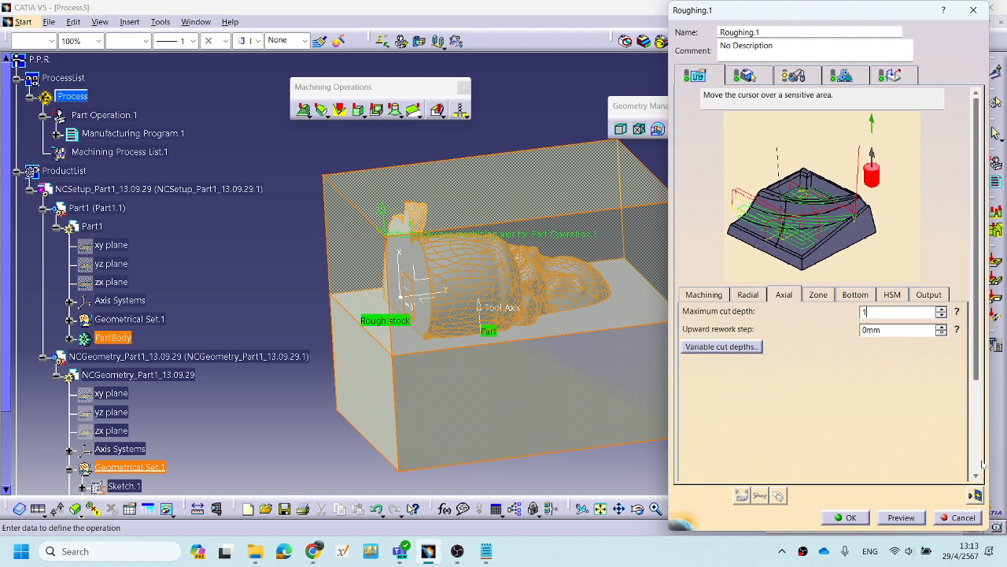
# Compute the Roughing.1 tool path, inspect its replay and machining time around the stock, and close the replay.
pyautogui.click(976, 494)
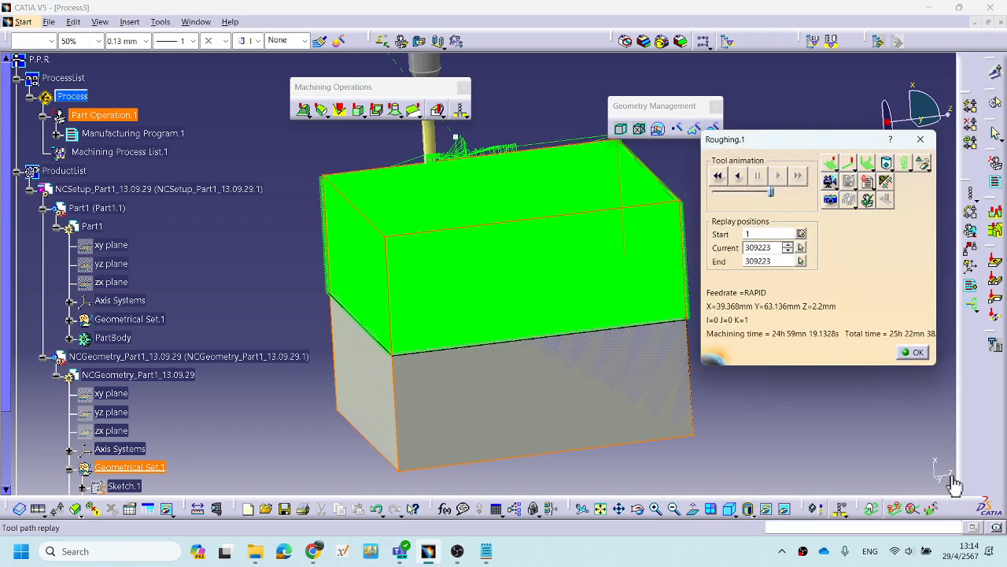
pyautogui.moveTo(450, 394); pyautogui.dragTo(639, 414, button='middle')
pyautogui.moveTo(555, 238); pyautogui.dragTo(441, 232, button='middle')
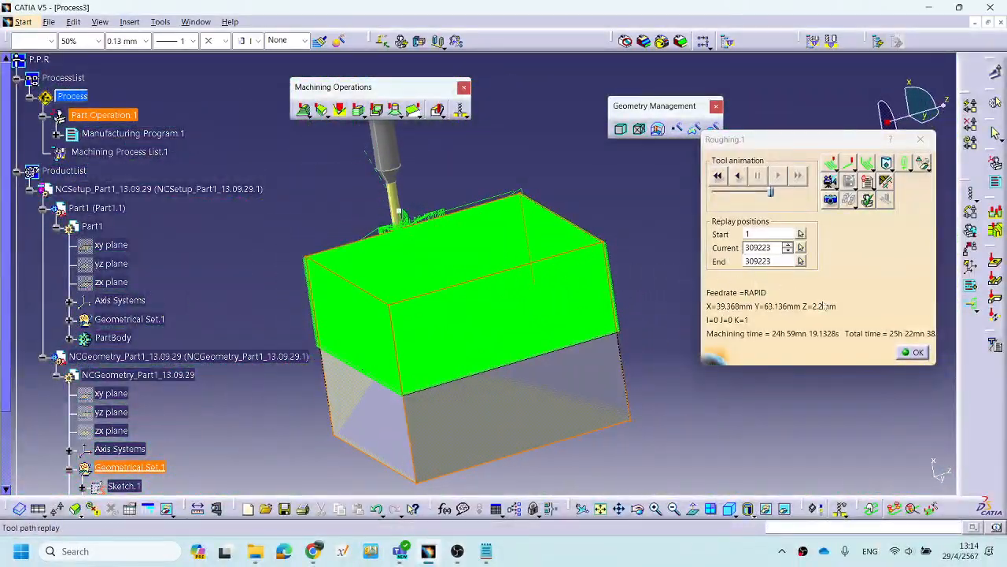
pyautogui.click(918, 354)
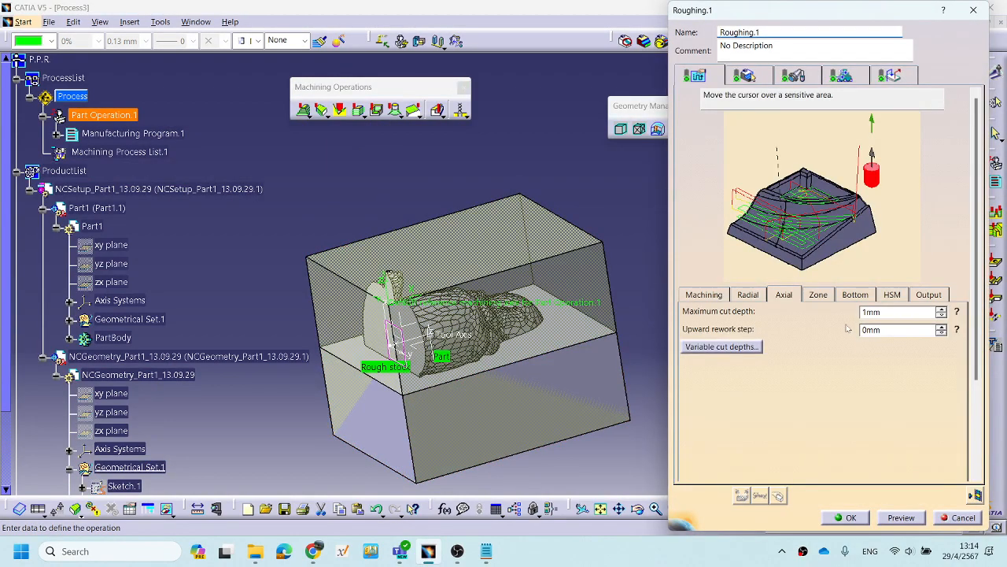
# Set the roughing stepover's tool diameter ratio to 80 and revise the maximum cut depth.
pyautogui.click(748, 296)
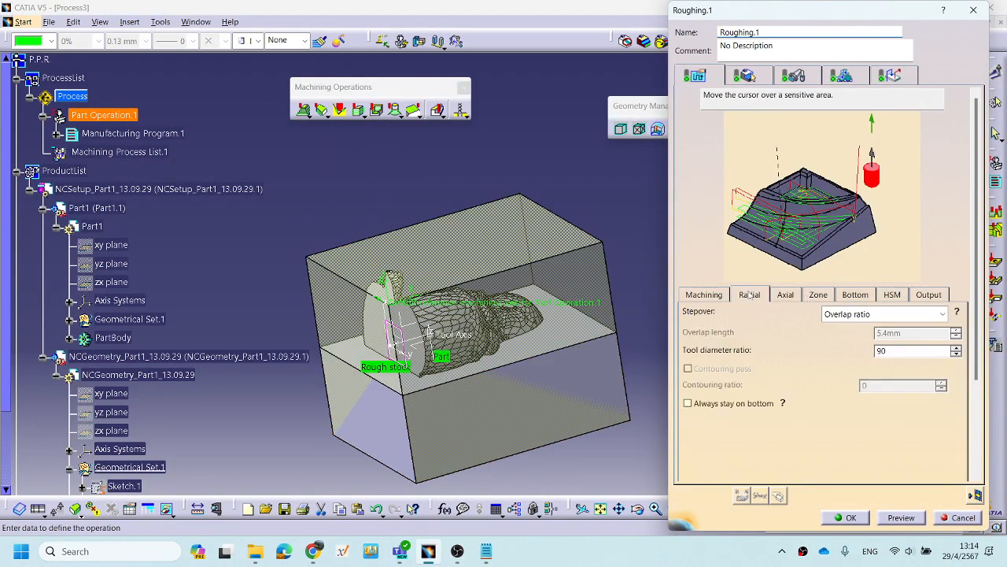
pyautogui.doubleClick(882, 350)
pyautogui.write('80')
pyautogui.click(787, 295)
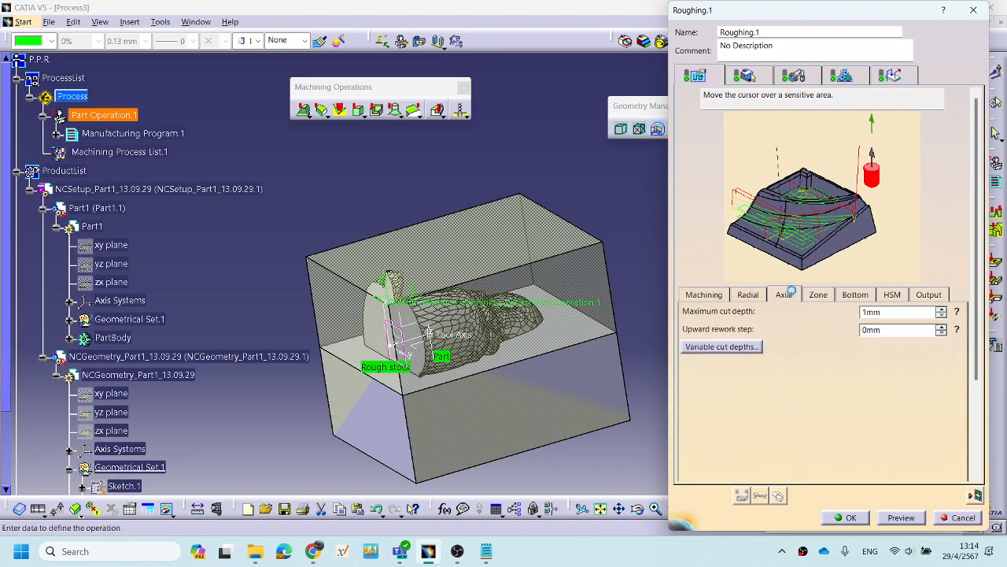
pyautogui.doubleClick(873, 312)
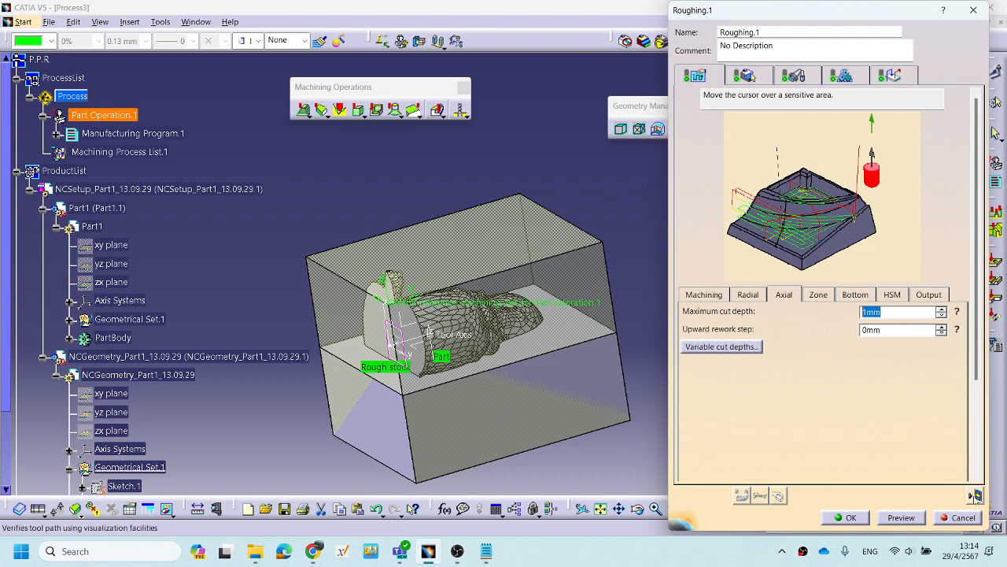
# Recompute the Roughing.1 tool path with the revised strategy and inspect the replay.
pyautogui.click(976, 495)
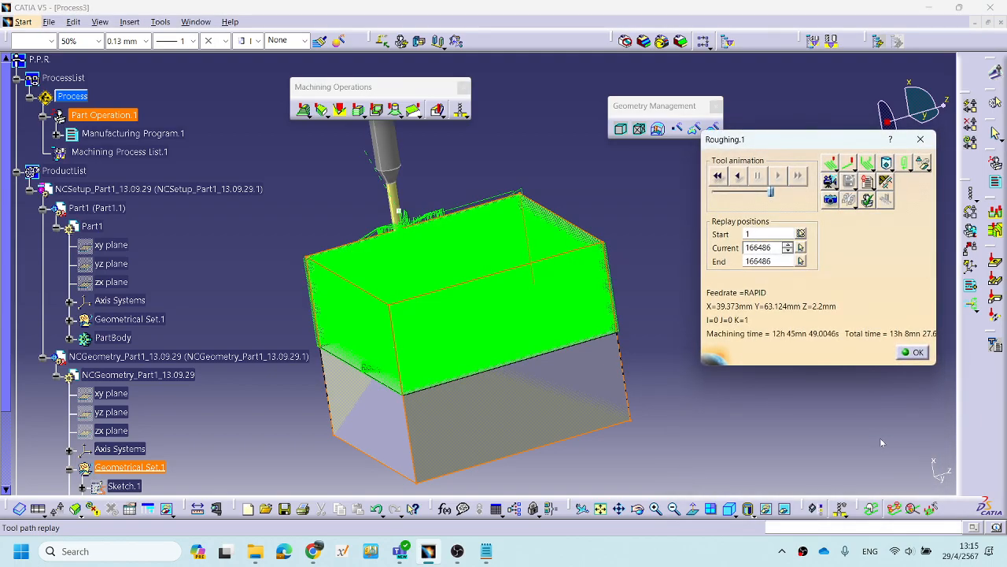
pyautogui.moveTo(459, 354); pyautogui.dragTo(559, 326, button='middle')
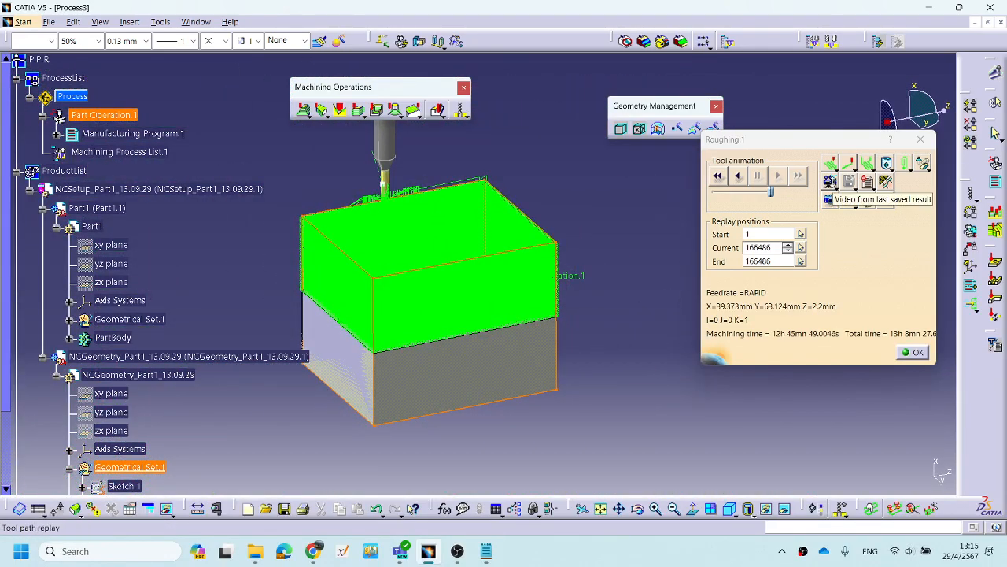
# Run the material-removal video simulation of Roughing.1 on the stock block.
pyautogui.click(760, 201)
pyautogui.moveTo(770, 193); pyautogui.dragTo(754, 194)
pyautogui.click(826, 181)
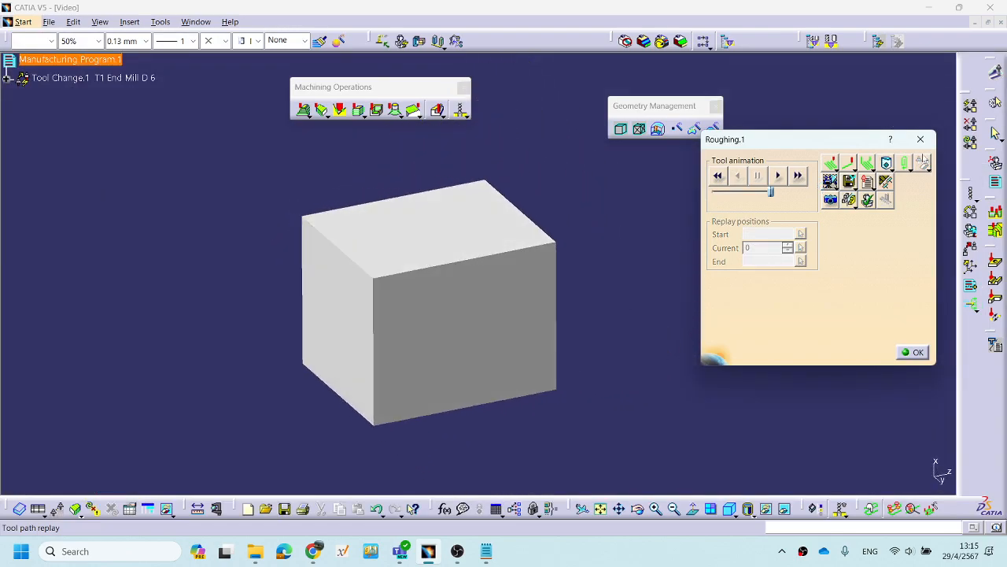
pyautogui.click(777, 175)
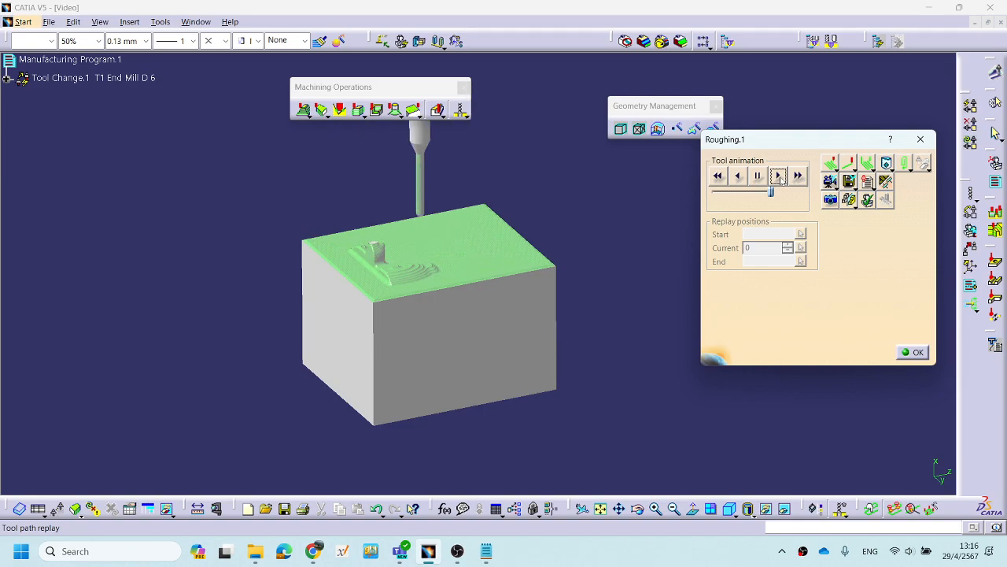
pyautogui.click(731, 554)
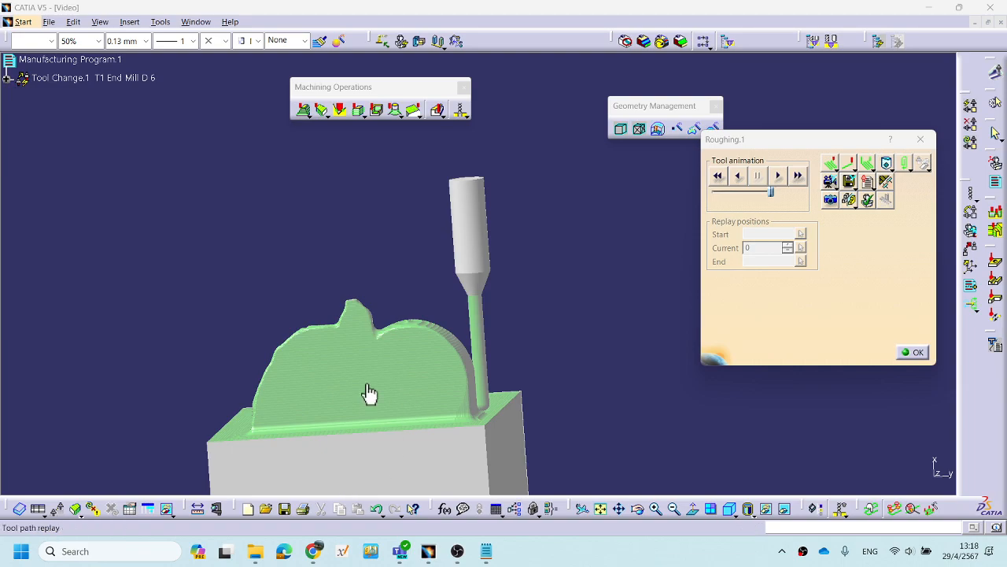
# Examine the simulated roughed core from several angles, checking the tool and holder against the steep walls, base corner and stepped surfaces.
pyautogui.moveTo(445, 351); pyautogui.dragTo(344, 297, button='middle')
pyautogui.moveTo(465, 386); pyautogui.dragTo(351, 332, button='middle')
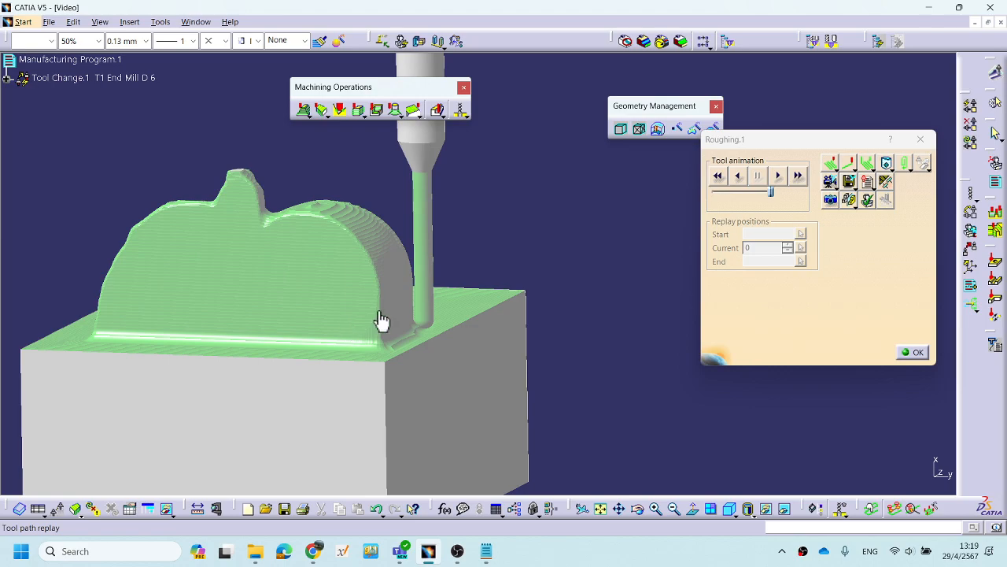
pyautogui.moveTo(349, 322); pyautogui.dragTo(470, 284, button='middle')
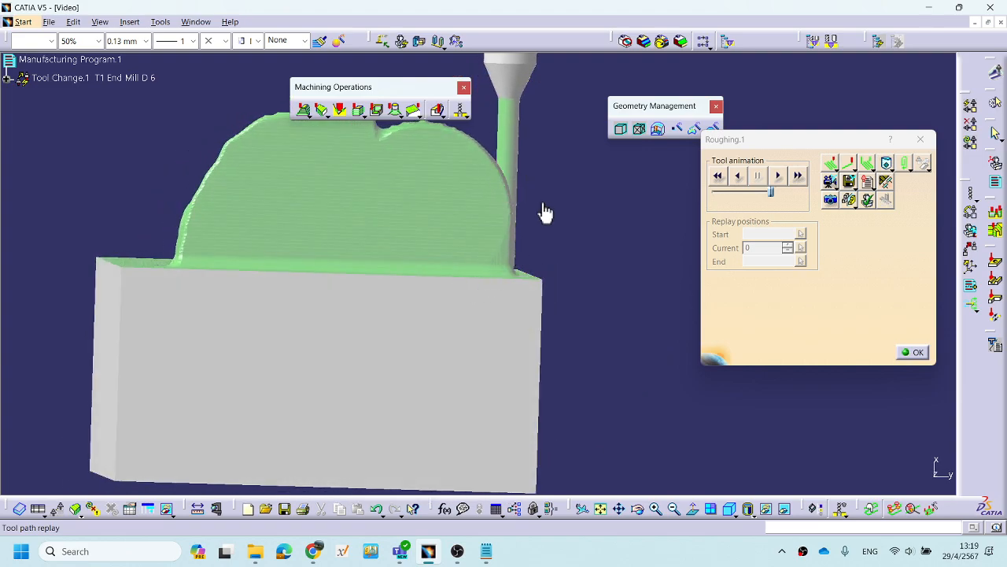
pyautogui.moveTo(551, 215); pyautogui.dragTo(470, 290, button='middle')
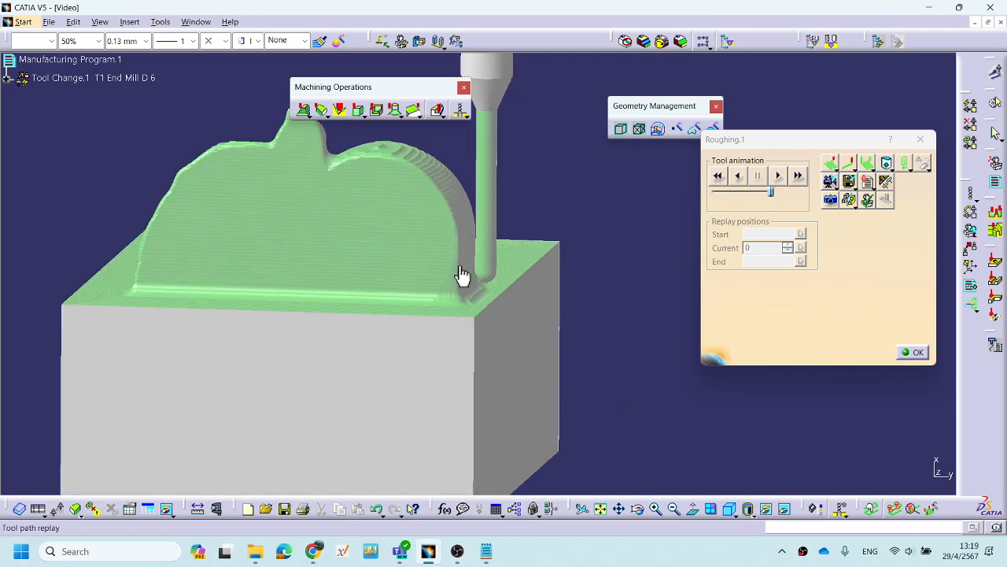
pyautogui.moveTo(446, 286); pyautogui.dragTo(490, 272, button='middle')
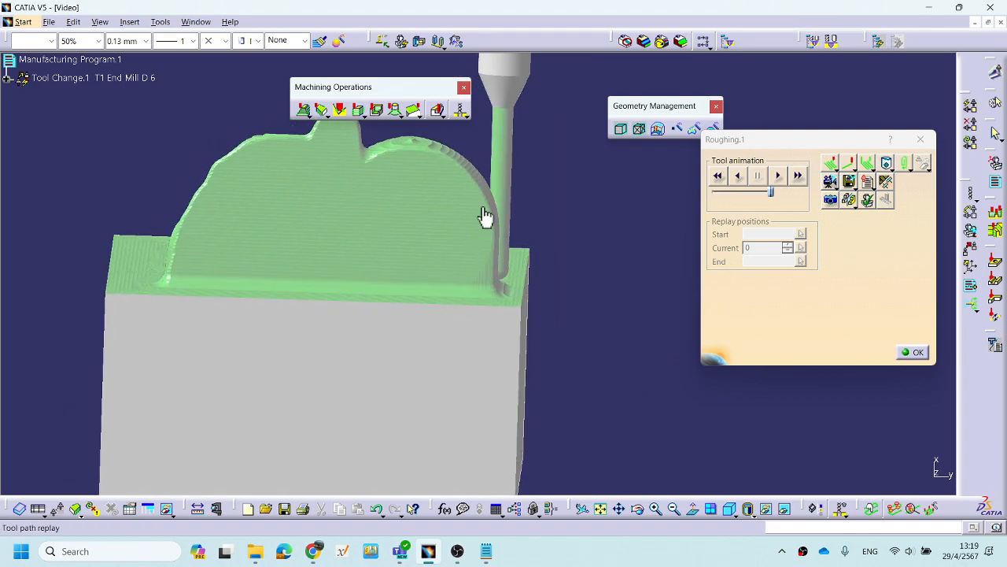
pyautogui.moveTo(512, 259); pyautogui.dragTo(491, 286, button='middle')
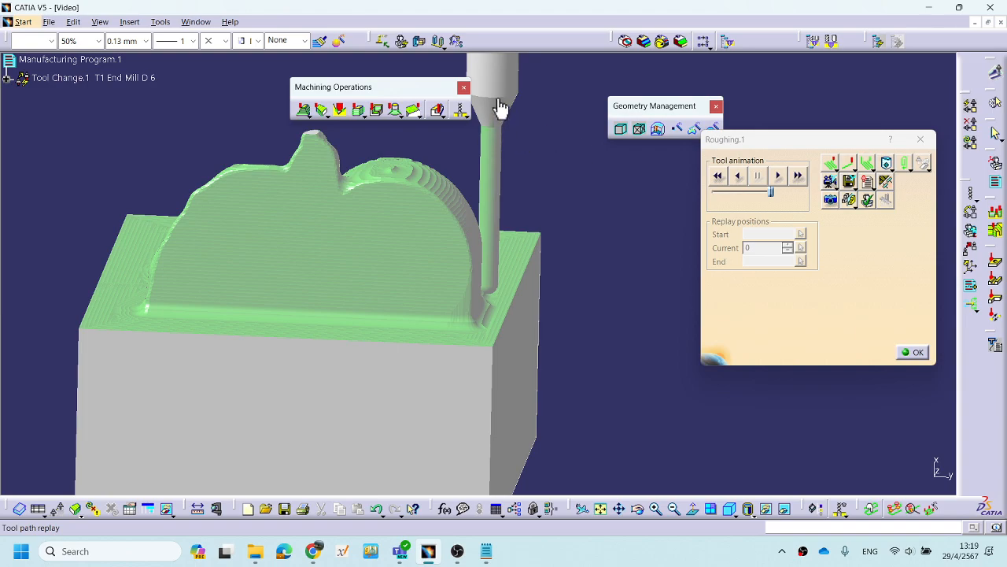
pyautogui.moveTo(376, 484); pyautogui.dragTo(397, 441, button='middle')
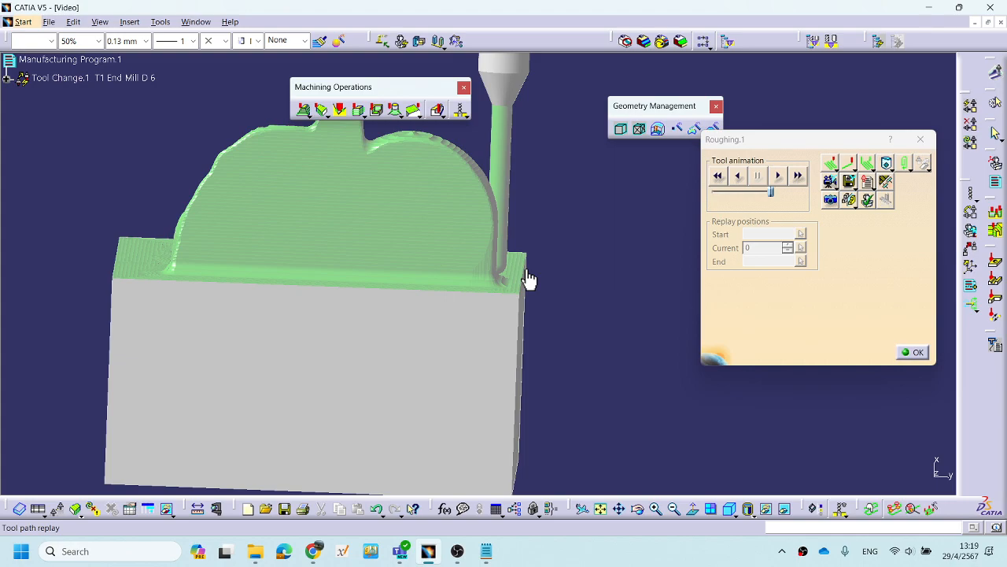
pyautogui.moveTo(578, 279); pyautogui.dragTo(535, 288, button='middle')
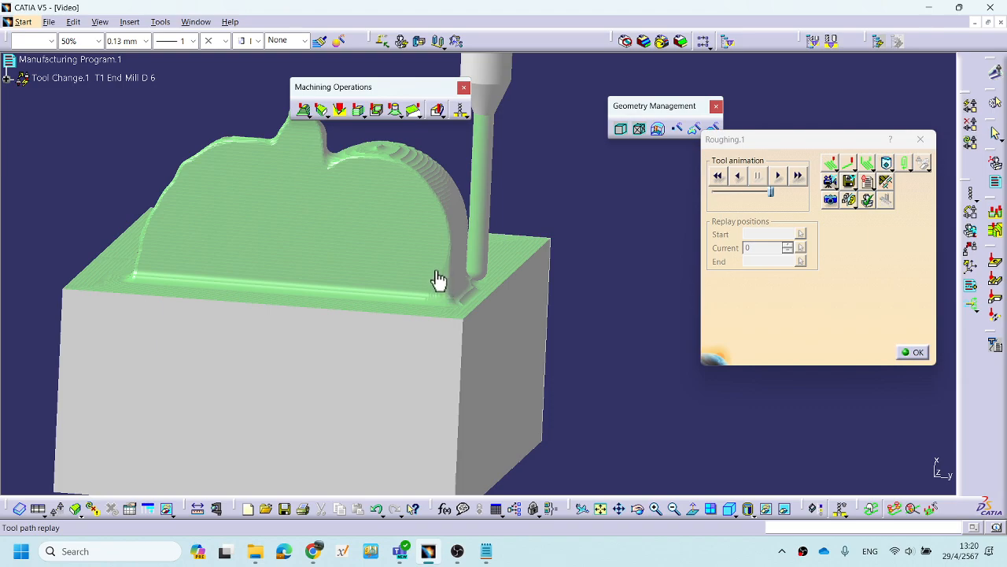
pyautogui.moveTo(459, 255); pyautogui.dragTo(471, 317, button='middle')
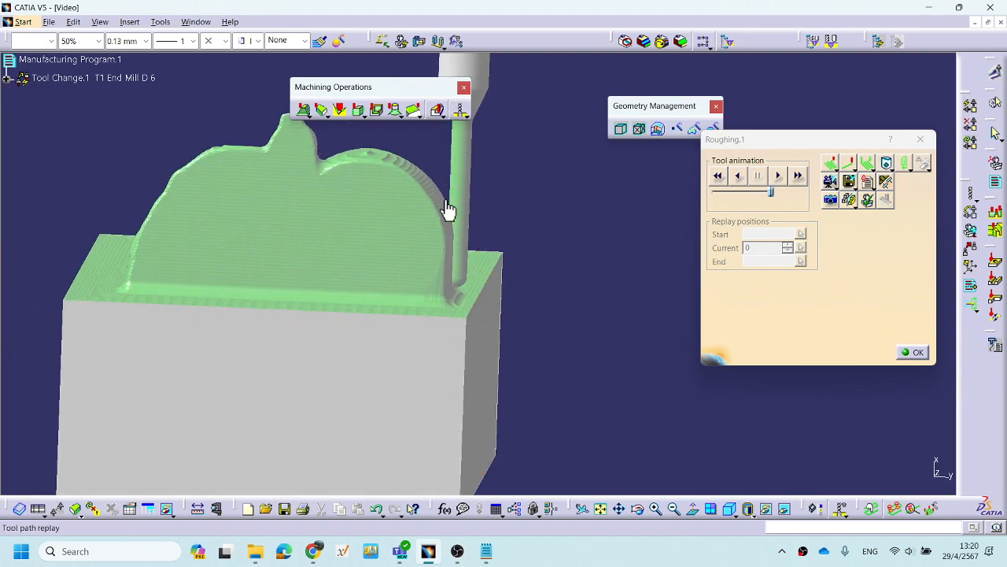
pyautogui.moveTo(479, 292)
pyautogui.mouseDown(button='middle')
pyautogui.moveTo(515, 261)
pyautogui.moveTo(471, 286)
pyautogui.mouseUp(button='middle')
pyautogui.moveTo(446, 298); pyautogui.dragTo(388, 304, button='middle')
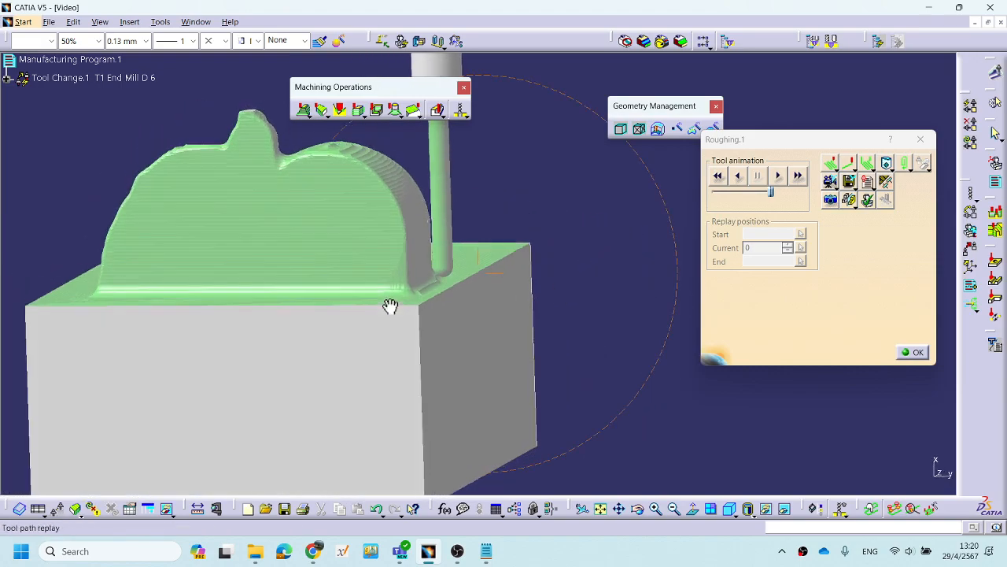
pyautogui.moveTo(551, 325); pyautogui.dragTo(547, 300, button='middle')
pyautogui.moveTo(378, 285); pyautogui.dragTo(448, 292, button='middle')
pyautogui.rightClick(603, 258)
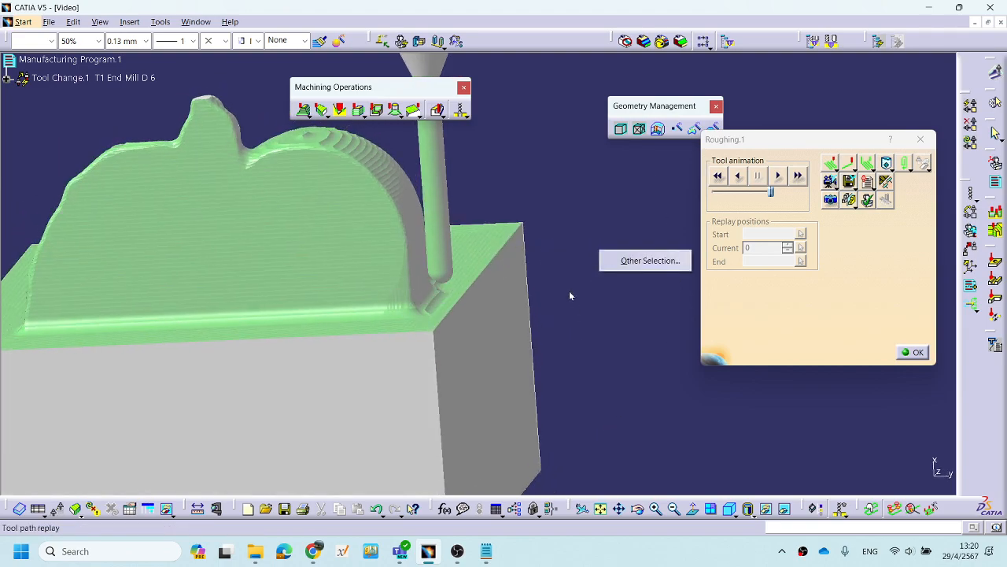
pyautogui.click(601, 345)
pyautogui.moveTo(574, 249); pyautogui.dragTo(590, 363, button='middle')
pyautogui.moveTo(418, 352); pyautogui.dragTo(414, 333, button='middle')
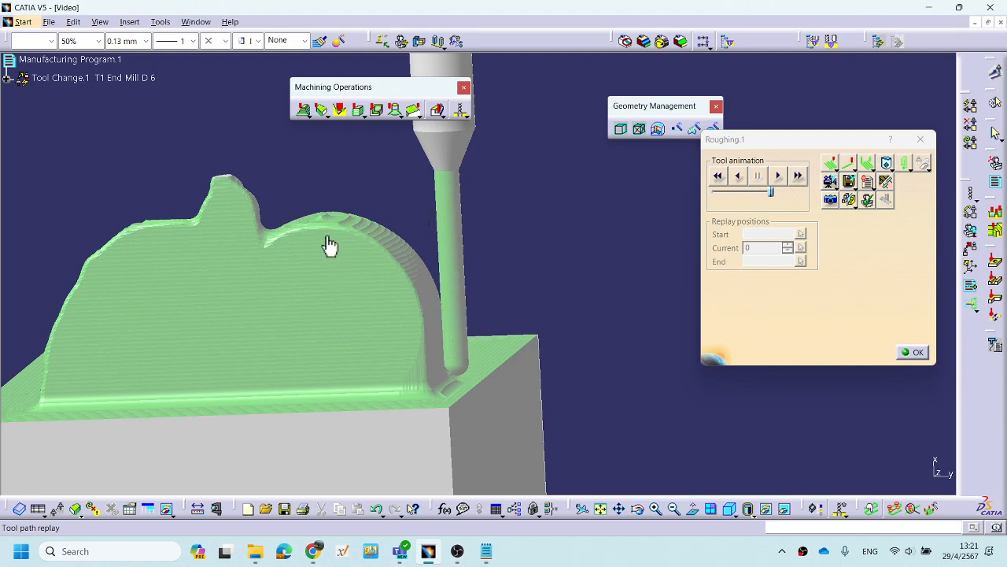
pyautogui.moveTo(401, 399); pyautogui.dragTo(353, 360, button='middle')
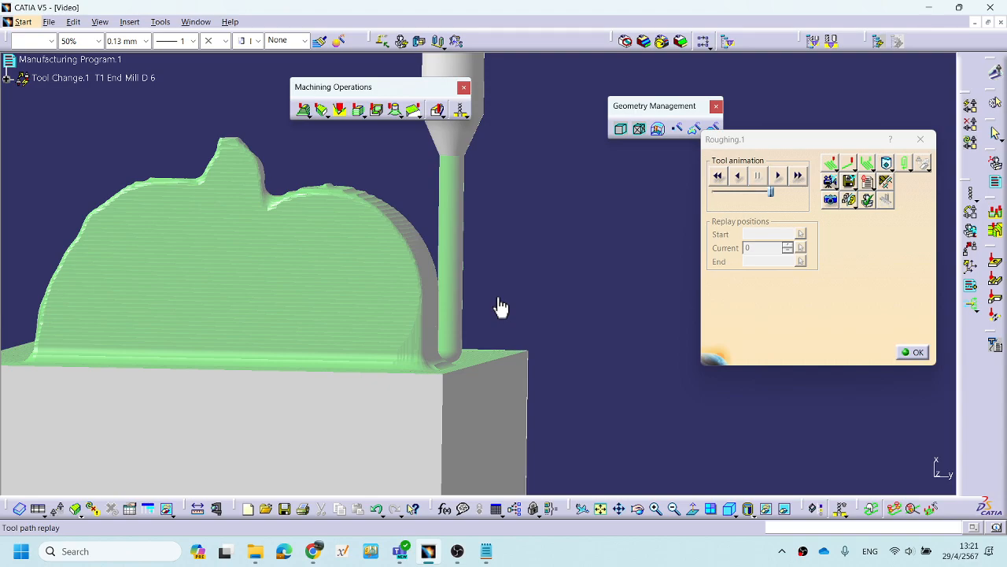
pyautogui.moveTo(364, 358); pyautogui.dragTo(449, 218, button='middle')
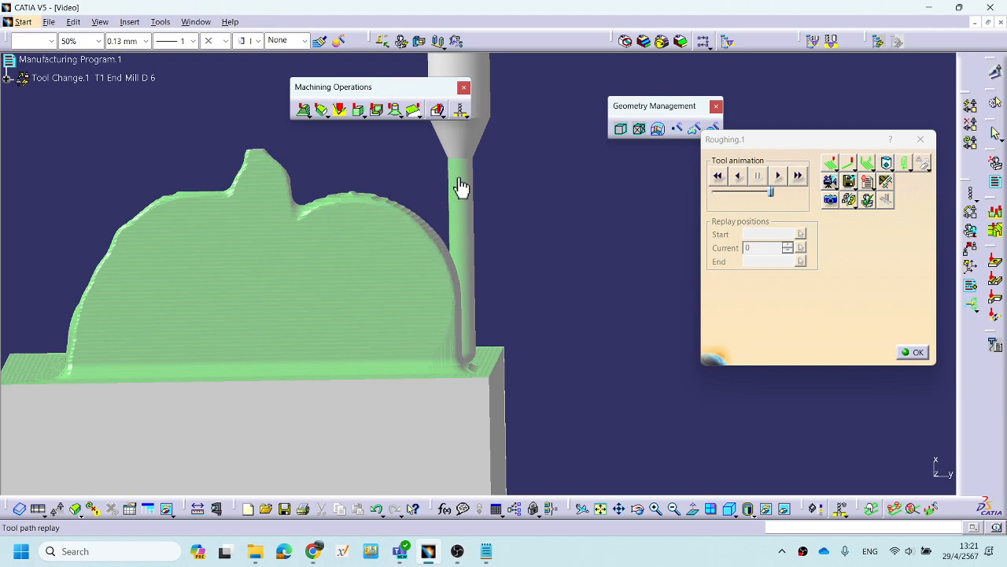
pyautogui.moveTo(512, 305); pyautogui.dragTo(435, 309, button='middle')
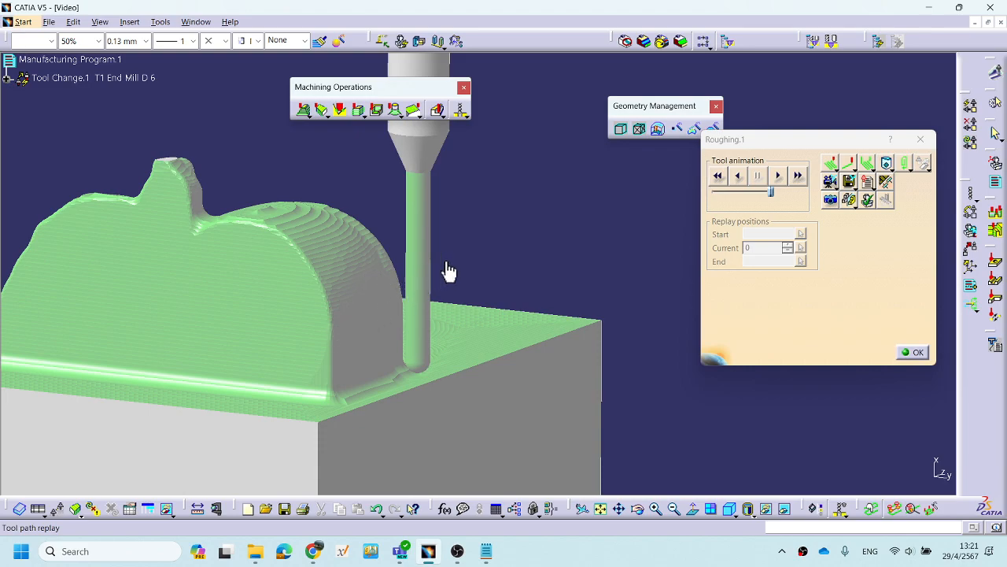
pyautogui.moveTo(369, 335); pyautogui.dragTo(367, 241, button='middle')
pyautogui.moveTo(384, 349); pyautogui.dragTo(394, 218, button='middle')
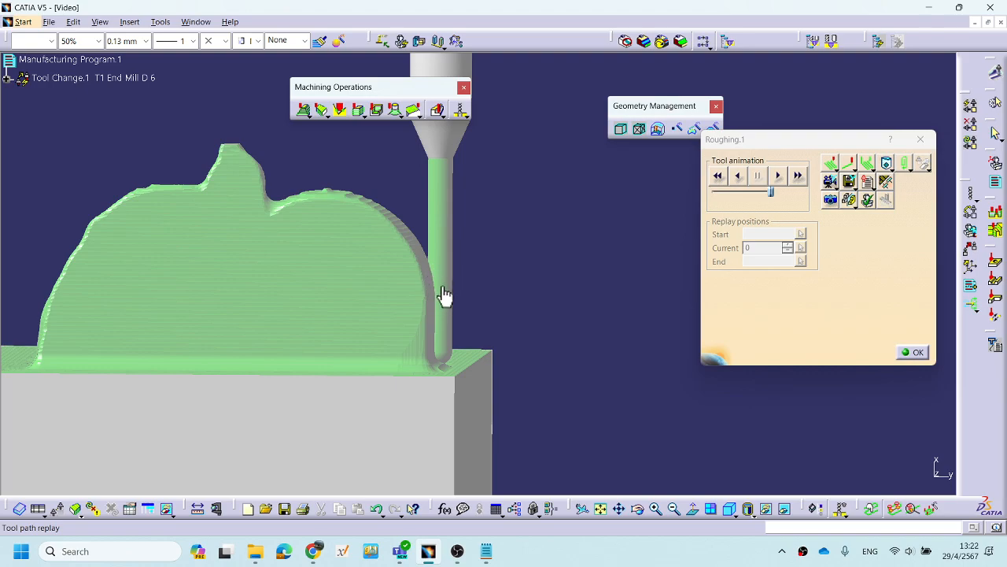
pyautogui.moveTo(409, 307); pyautogui.dragTo(622, 281, button='middle')
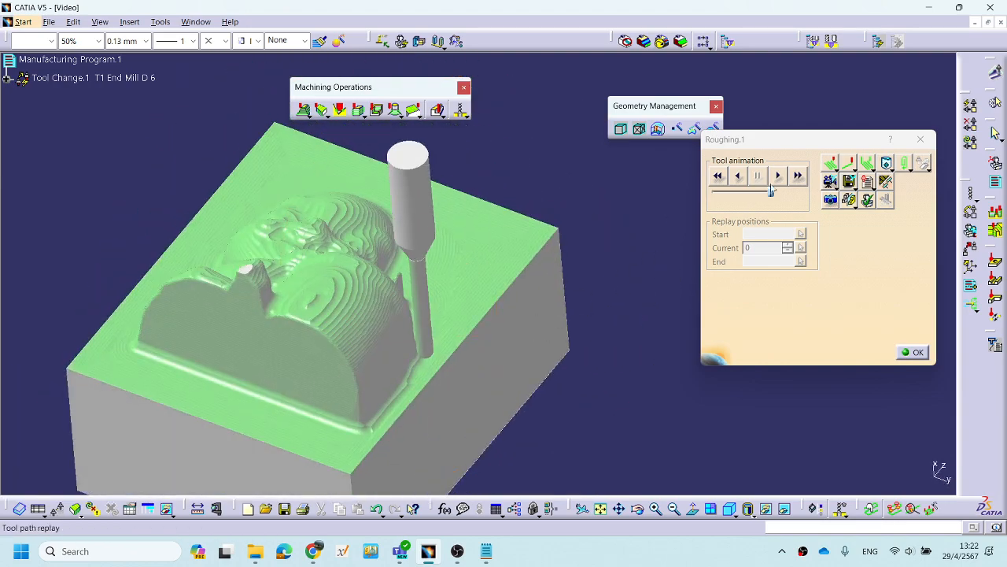
# Play the Roughing.1 video simulation to its end, inspect the machined stock, and accept the roughing operation.
pyautogui.click(778, 175)
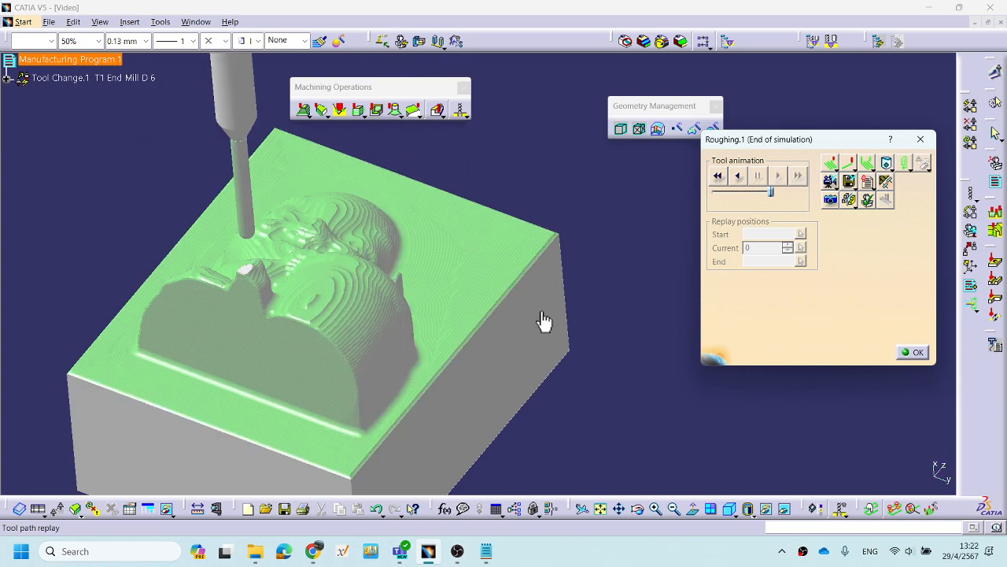
pyautogui.moveTo(472, 331); pyautogui.dragTo(801, 261, button='middle')
pyautogui.click(915, 351)
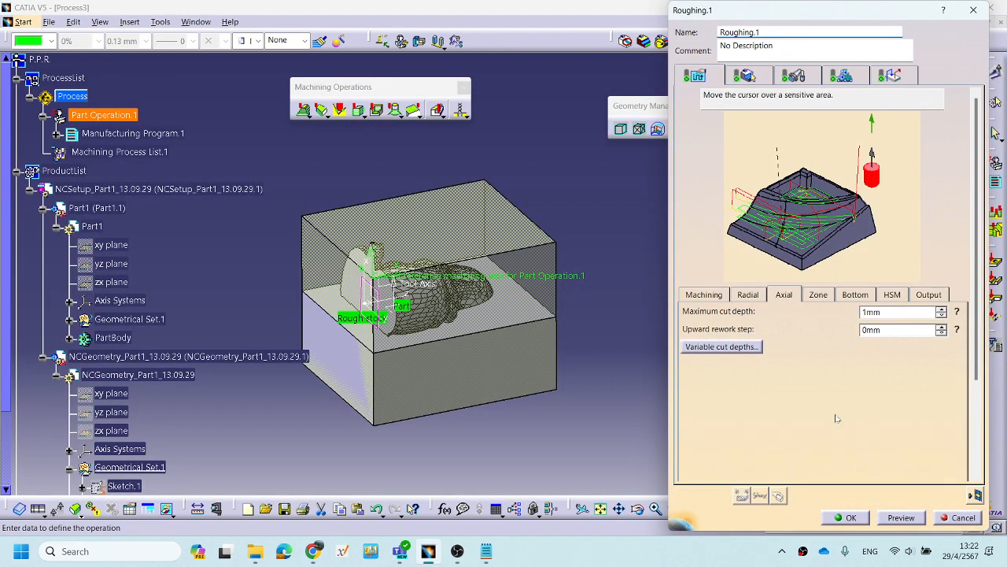
pyautogui.click(851, 517)
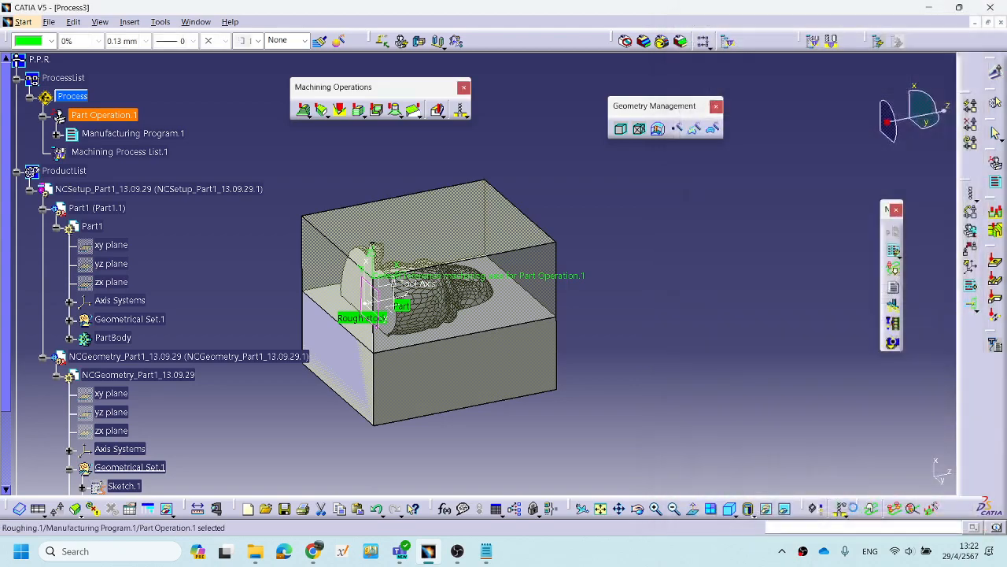
# Insert a Sweeping operation after Roughing.1 in the manufacturing program.
pyautogui.moveTo(472, 283); pyautogui.dragTo(358, 252, button='middle')
pyautogui.click(322, 110)
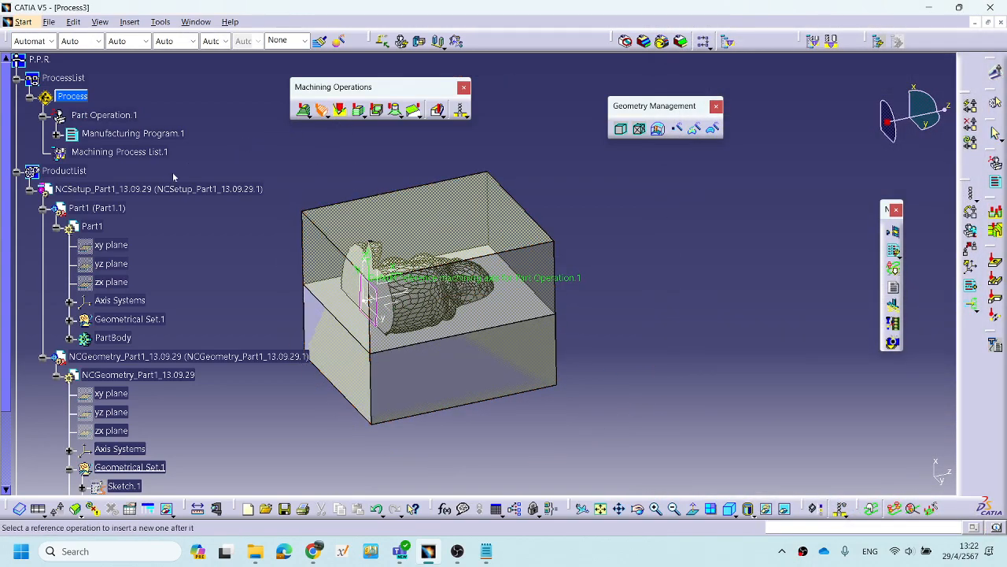
pyautogui.click(57, 136)
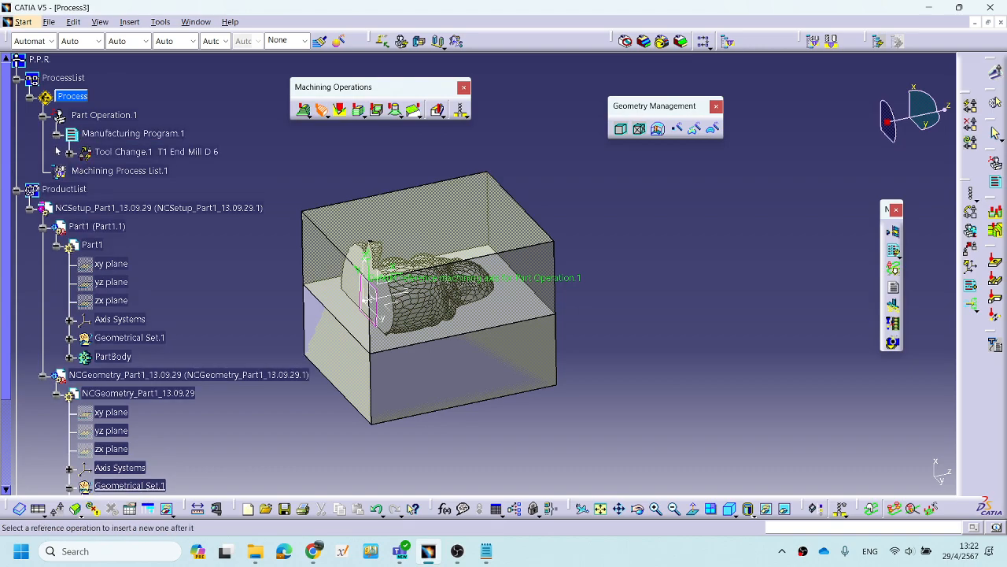
pyautogui.click(66, 155)
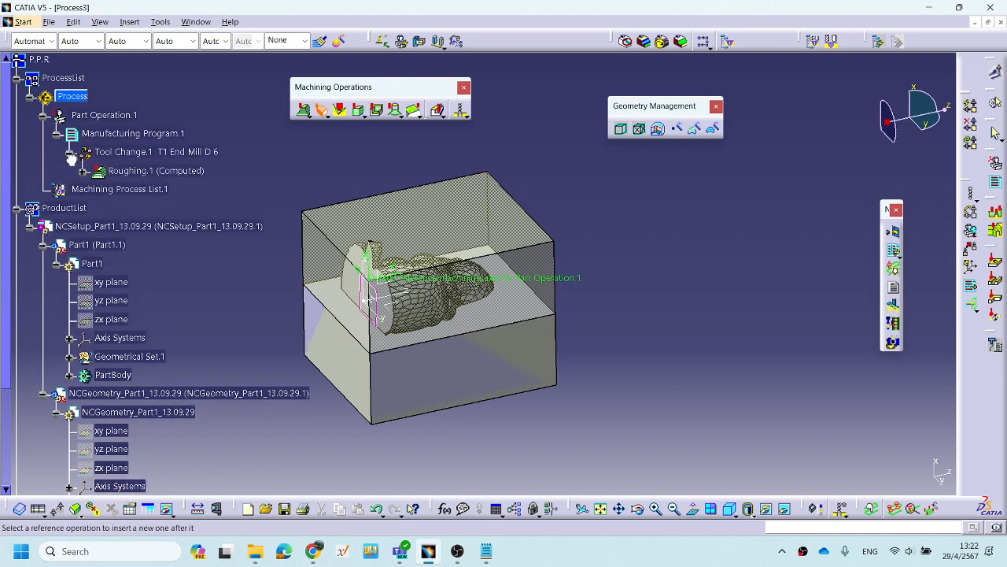
pyautogui.click(128, 173)
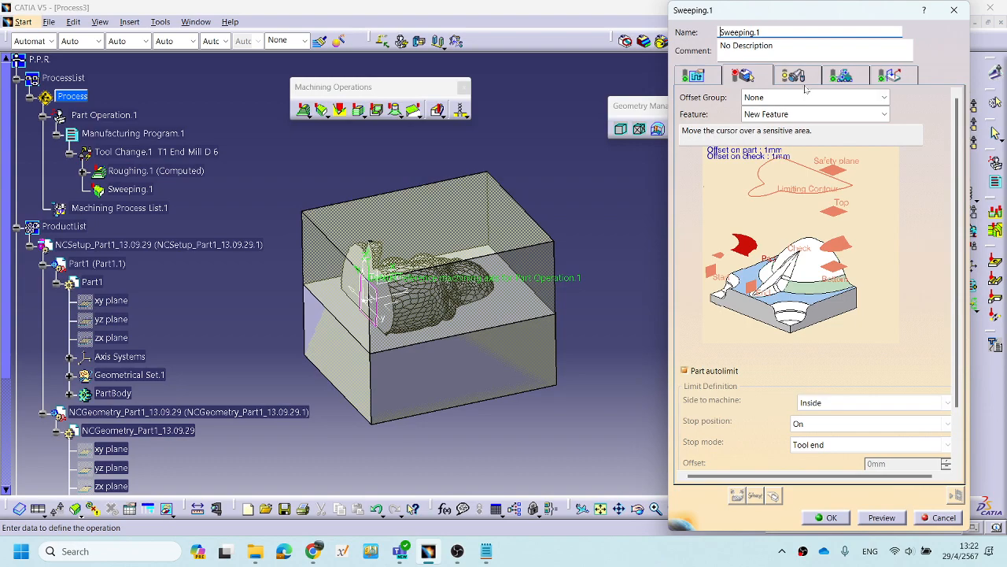
# Create a new tool for Sweeping.1 named T1 End Mill D 3 with a nominal diameter of 3 mm.
pyautogui.click(795, 76)
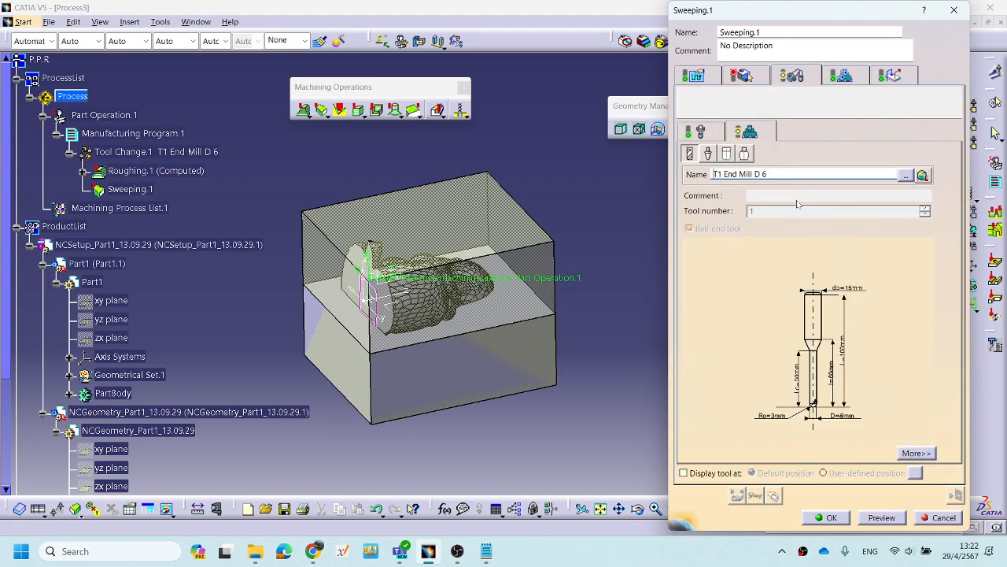
pyautogui.click(773, 174)
pyautogui.press('BackSpace')
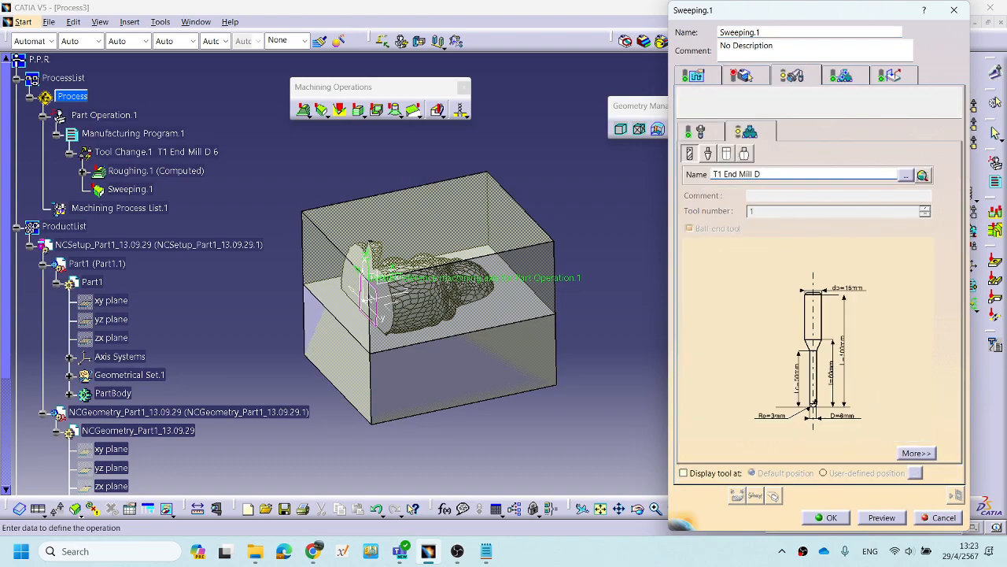
pyautogui.press('Return')
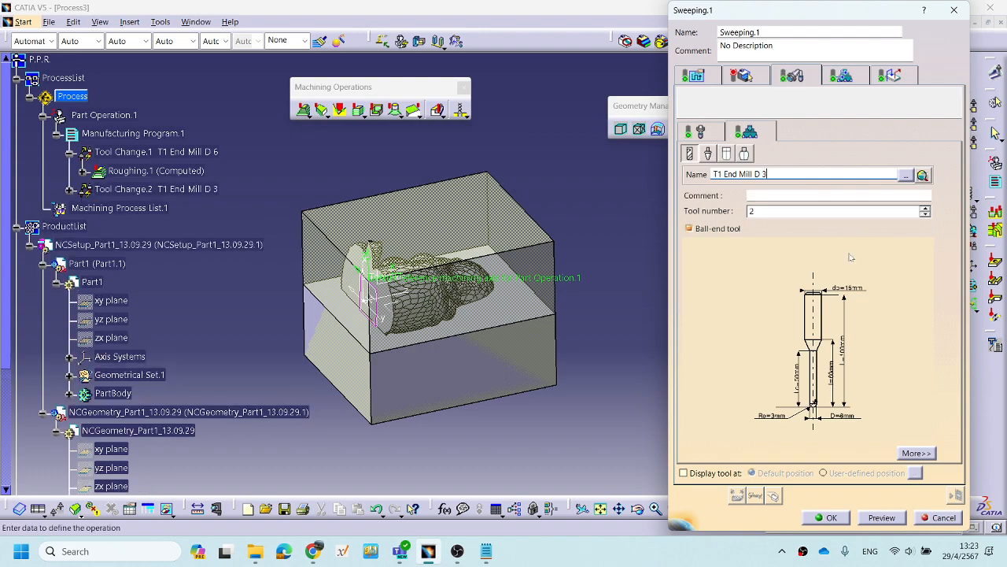
pyautogui.doubleClick(842, 416)
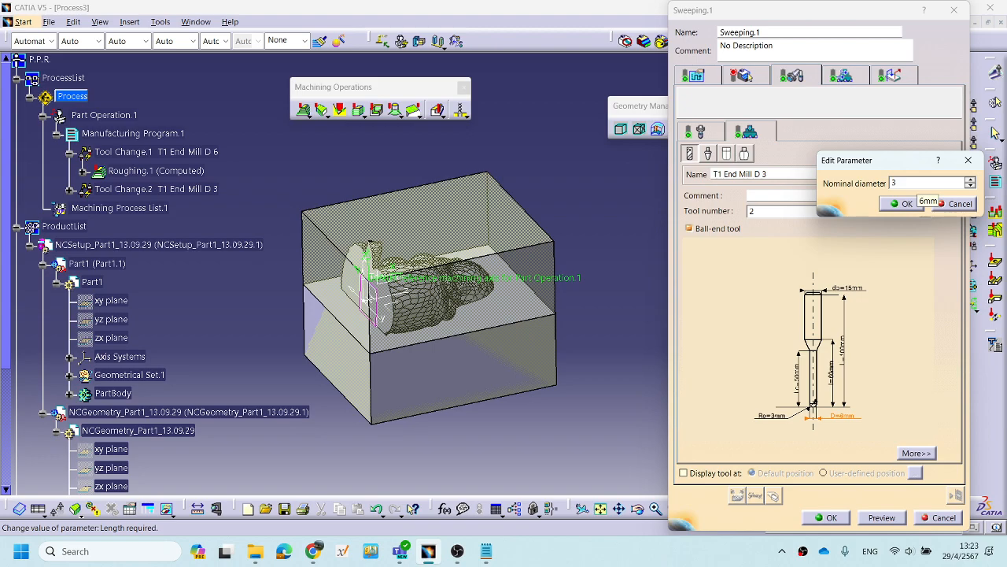
pyautogui.click(905, 204)
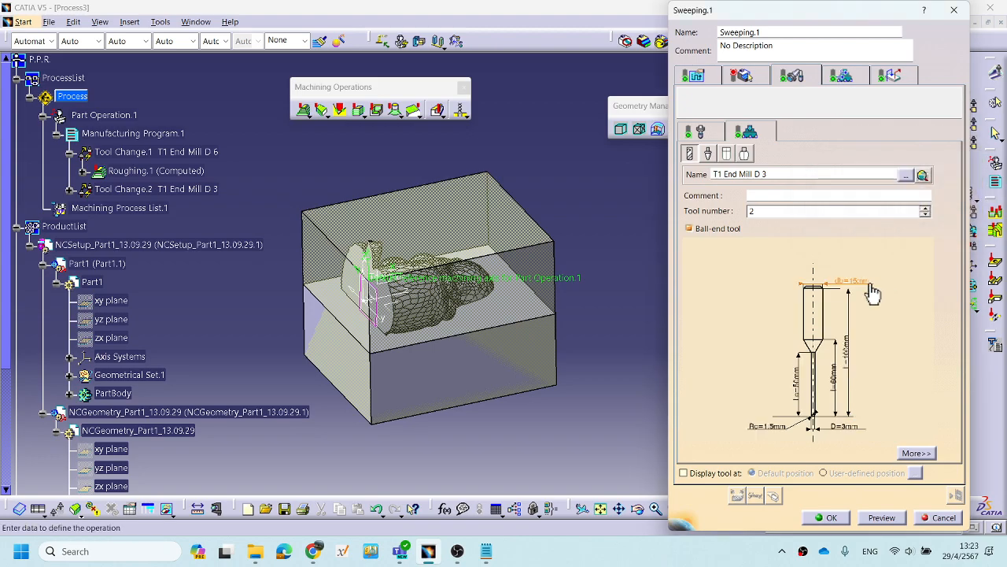
# Revise the body diameter of the 3 mm end mill and show the geometry settings of Sweeping.1.
pyautogui.doubleClick(868, 285)
pyautogui.moveTo(879, 156); pyautogui.dragTo(912, 278)
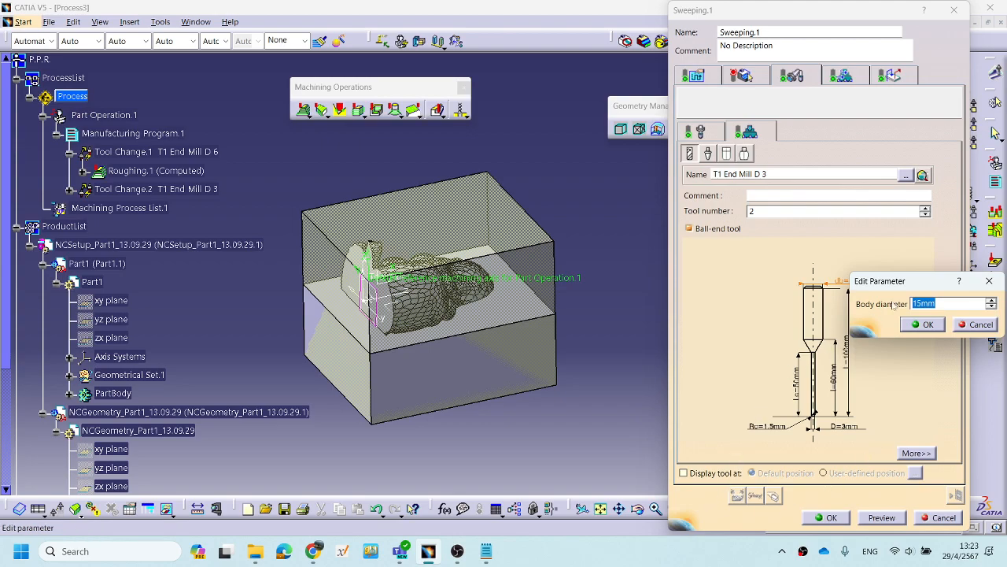
pyautogui.moveTo(906, 275); pyautogui.dragTo(553, 362)
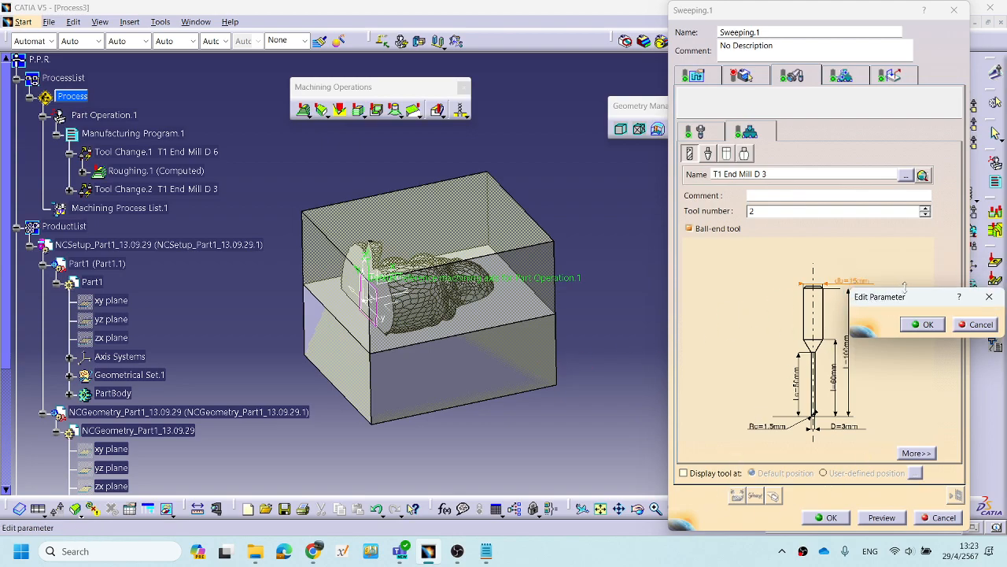
pyautogui.moveTo(907, 290); pyautogui.dragTo(910, 237)
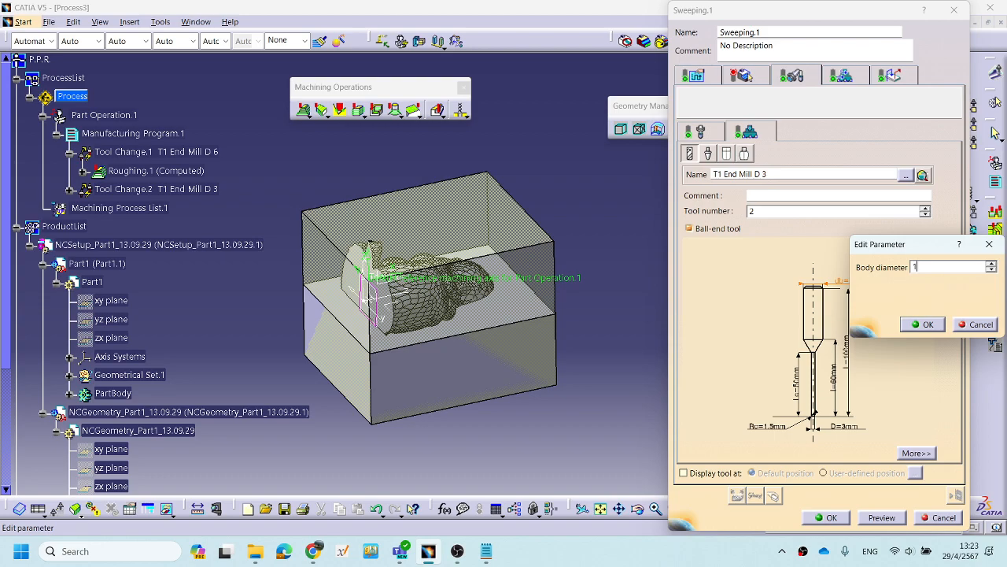
pyautogui.click(926, 324)
pyautogui.click(762, 79)
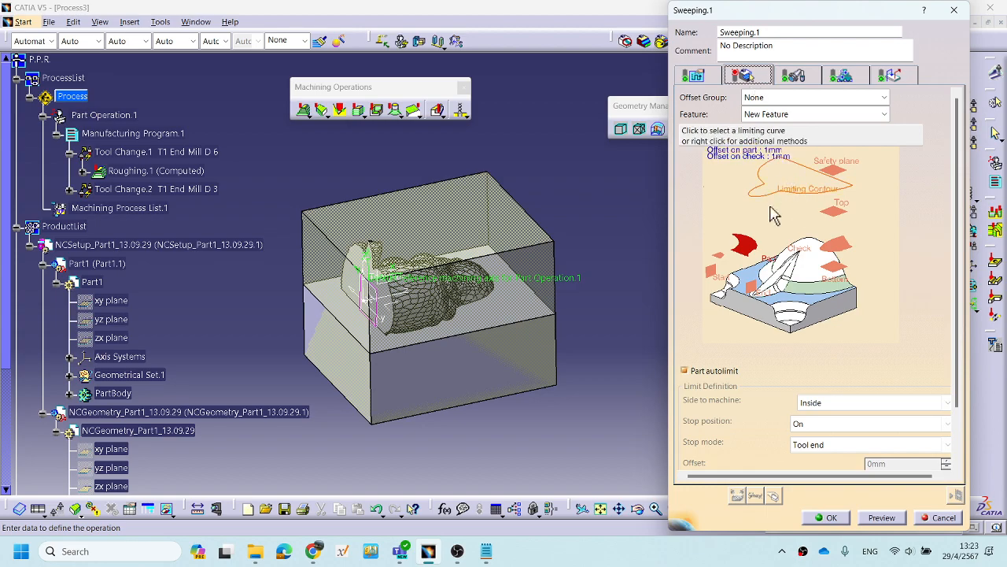
# Select PartBody as the part to machine in Sweeping.1 and set its offset on part to 0 mm.
pyautogui.click(742, 253)
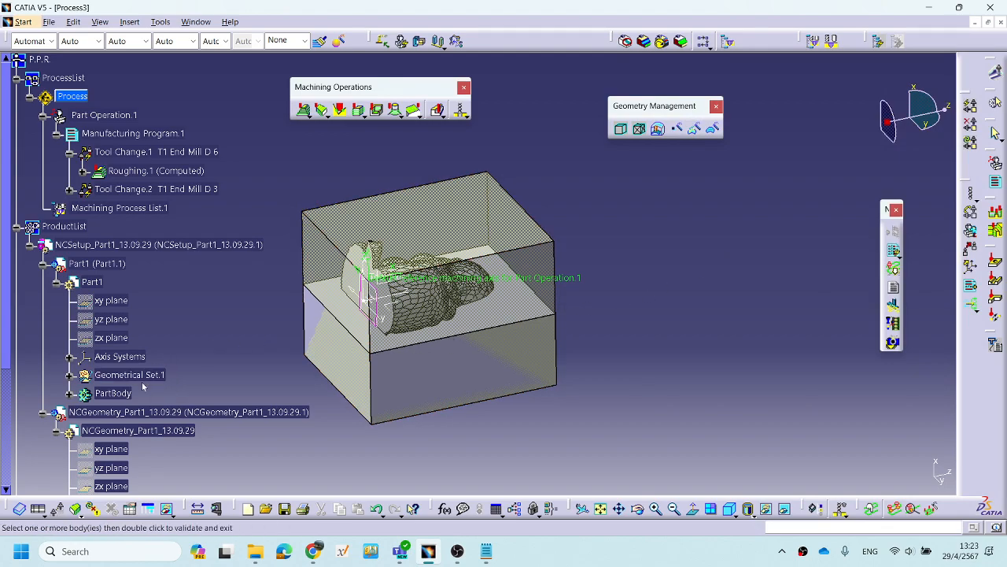
pyautogui.click(113, 393)
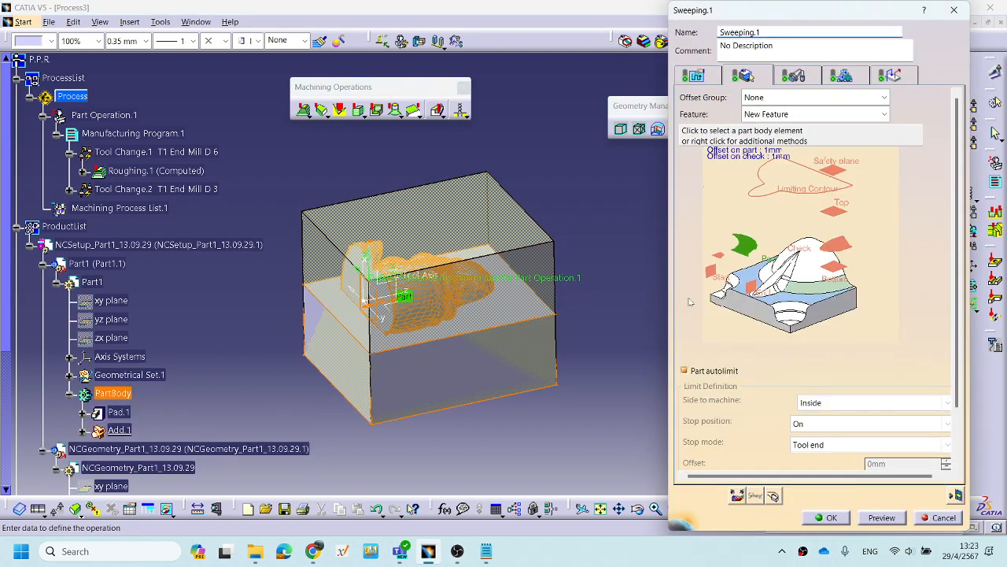
pyautogui.doubleClick(743, 152)
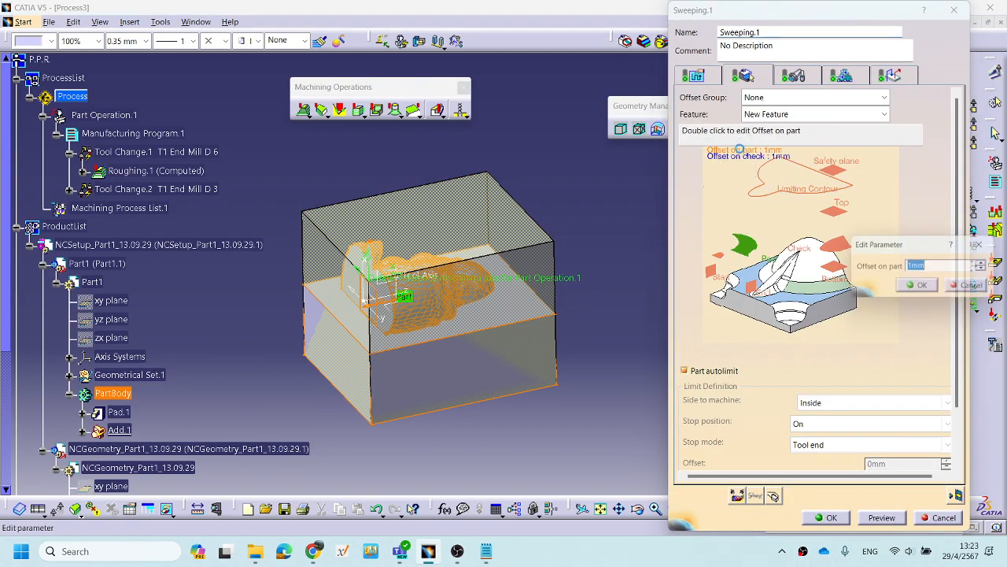
pyautogui.write('0')
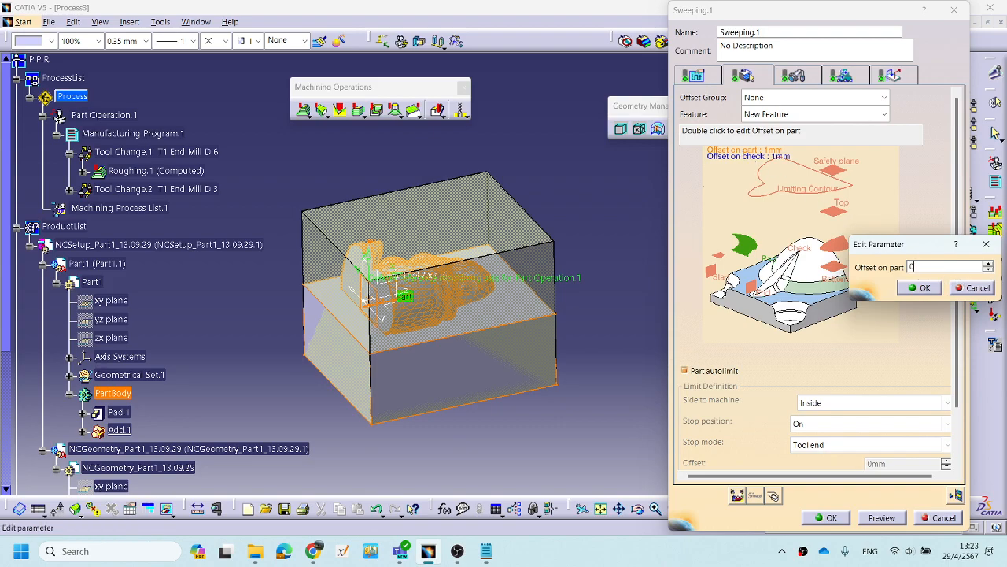
pyautogui.click(922, 288)
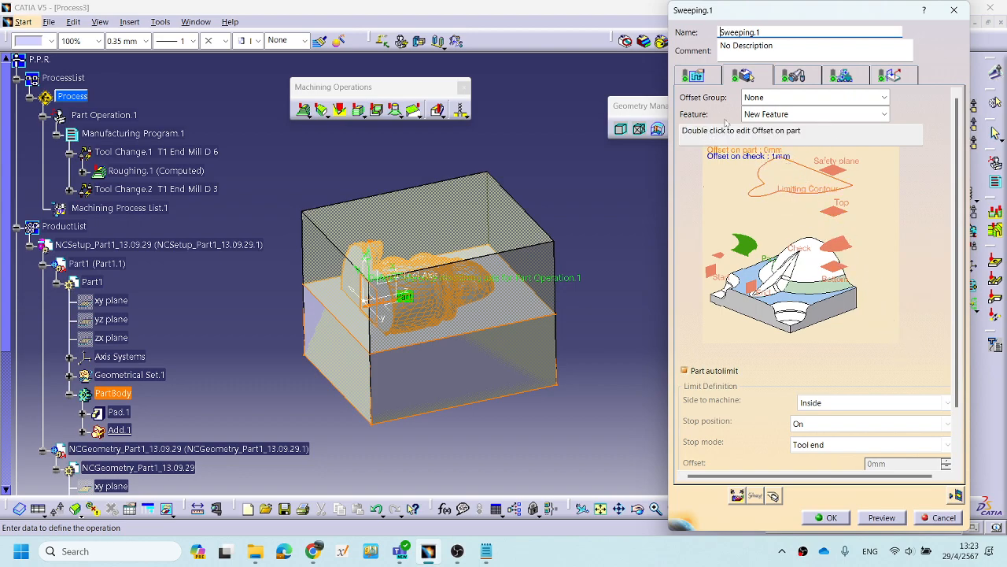
# Set the Sweeping.1 maximum distance between passes to 0.5 mm and the number of axial levels to 2.
pyautogui.click(696, 76)
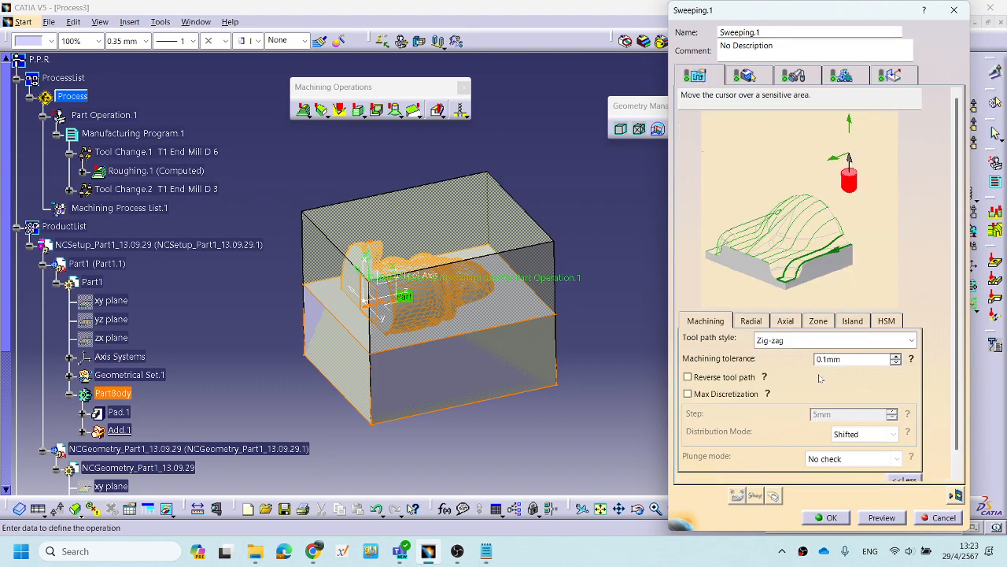
pyautogui.click(752, 321)
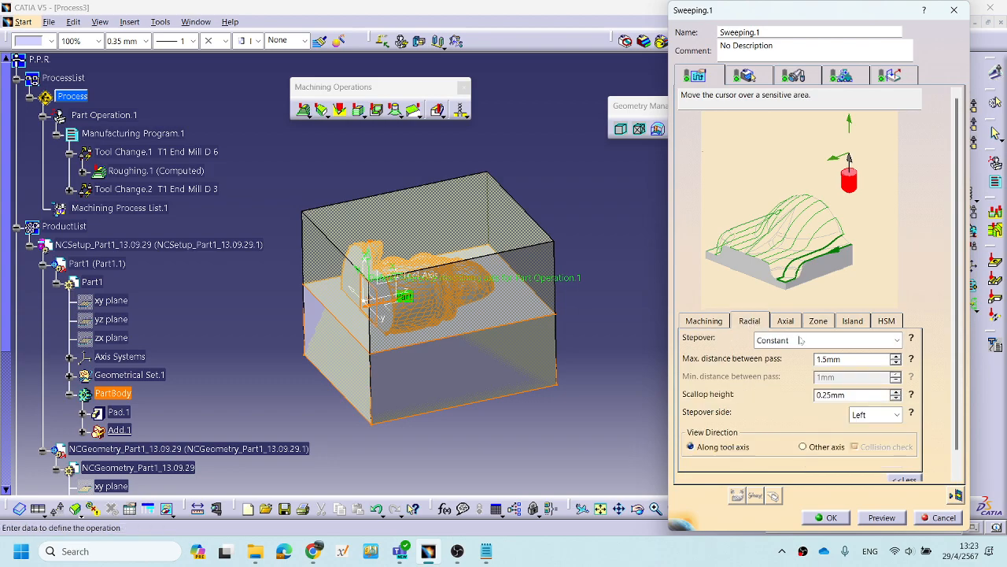
pyautogui.moveTo(846, 360); pyautogui.dragTo(799, 363)
pyautogui.click(785, 321)
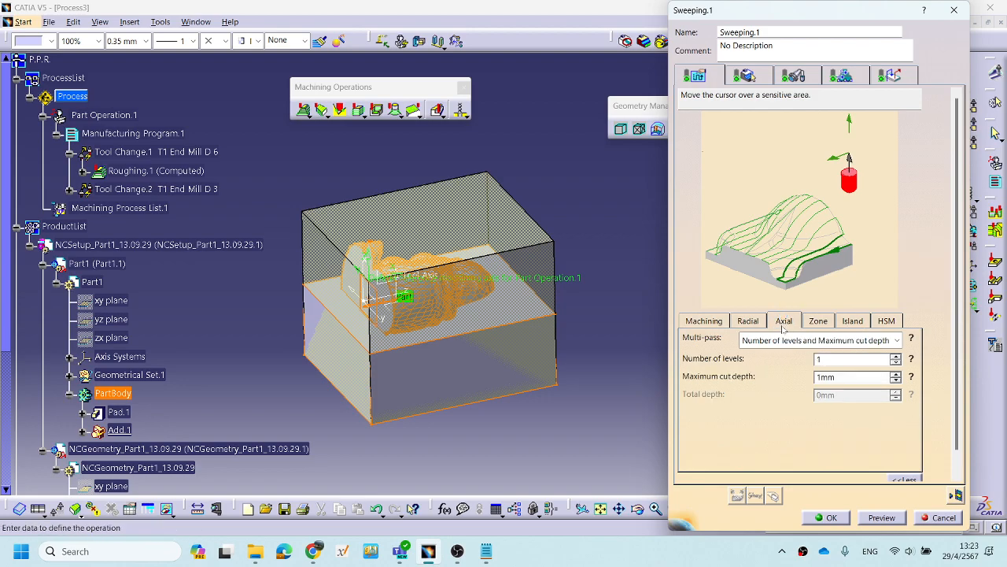
pyautogui.moveTo(825, 358); pyautogui.dragTo(813, 368)
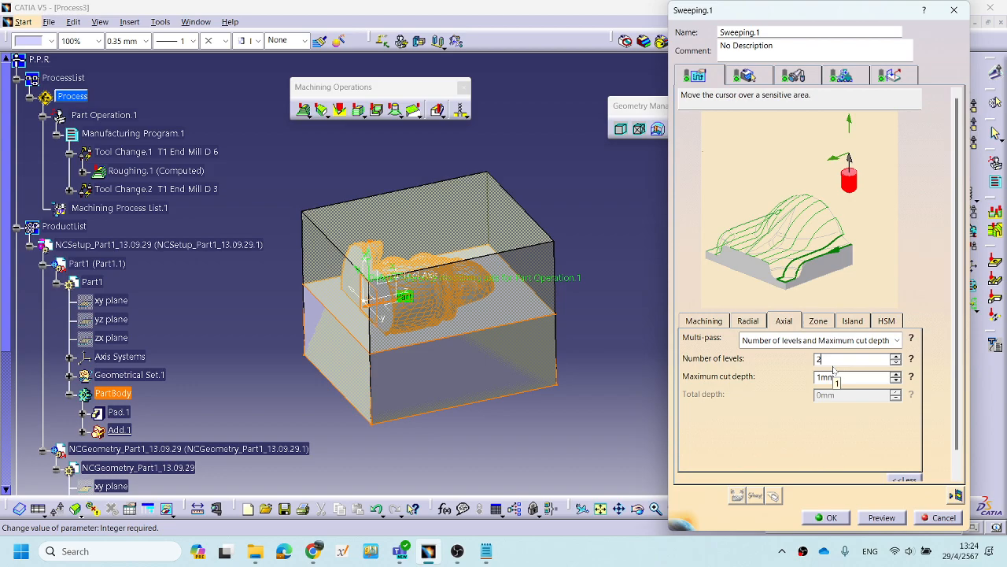
# Set the radial scallop height of Sweeping.1 to 0.1 mm.
pyautogui.click(708, 322)
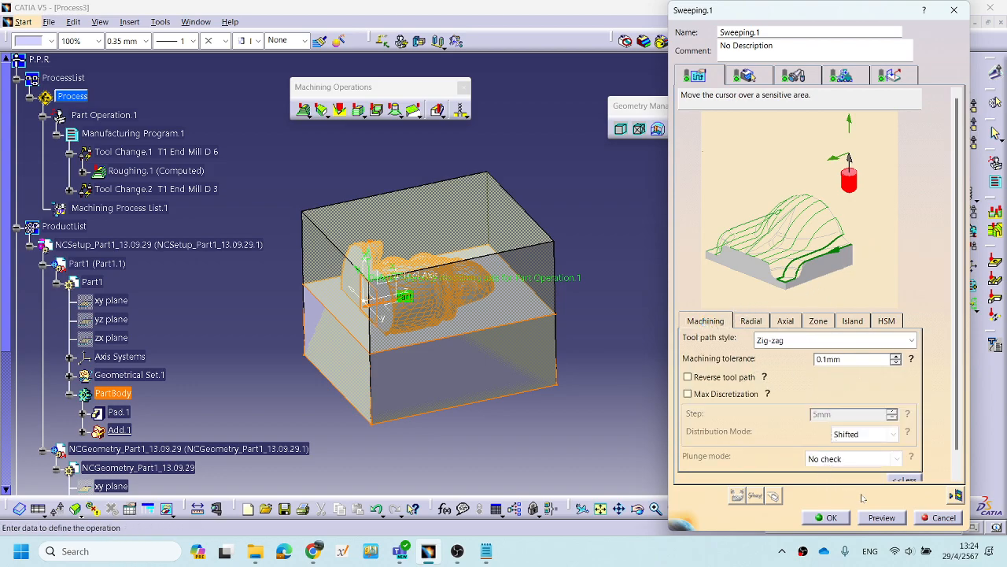
pyautogui.click(752, 322)
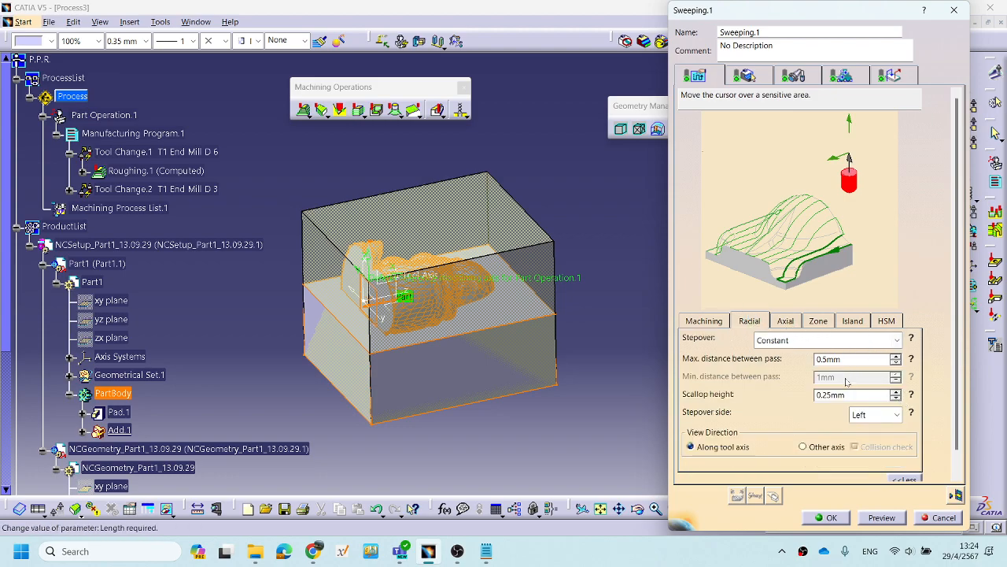
pyautogui.moveTo(847, 394); pyautogui.dragTo(791, 401)
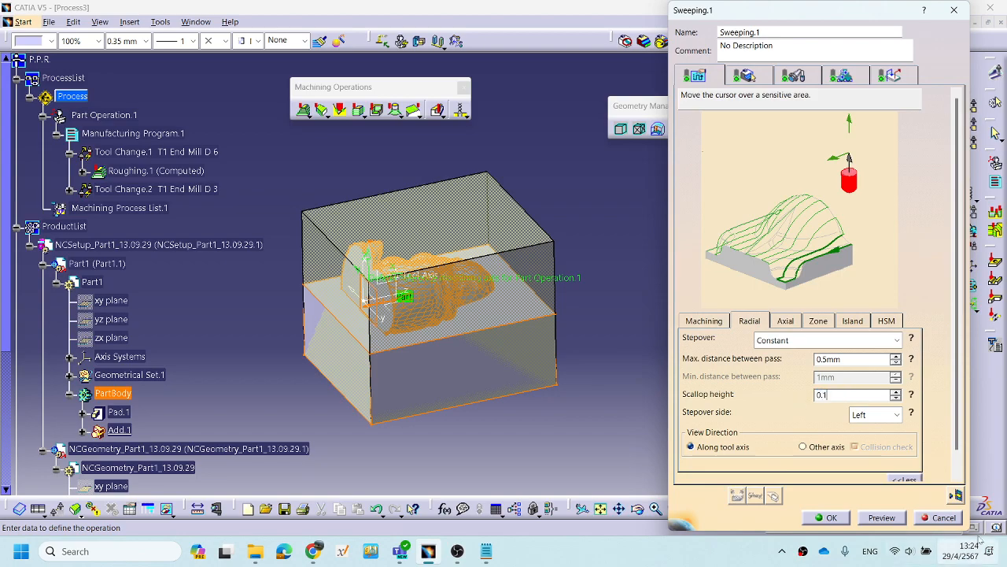
pyautogui.click(954, 494)
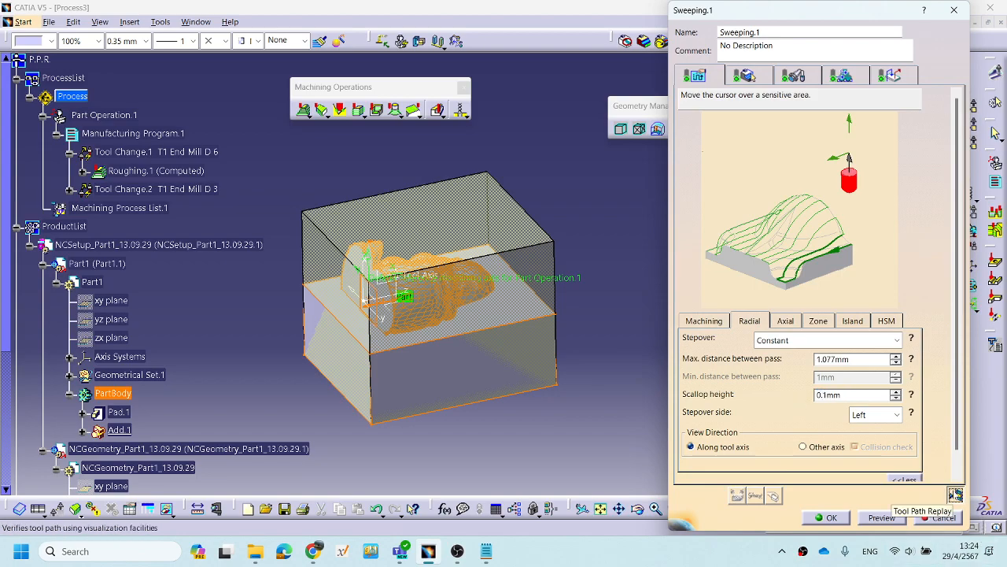
# Compute the Sweeping.1 tool path and play its video simulation on the stock to the end.
pyautogui.click(955, 494)
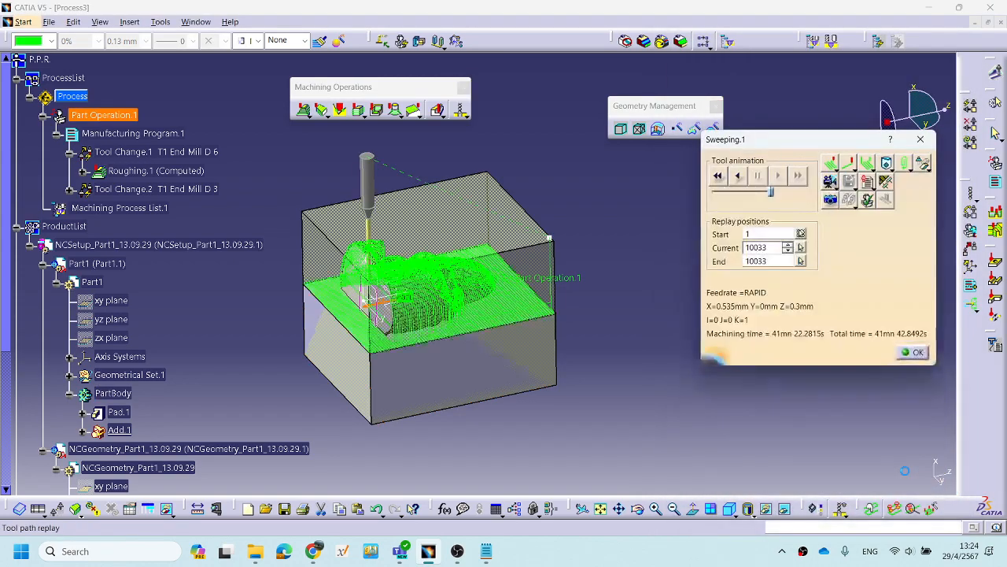
pyautogui.moveTo(403, 260); pyautogui.dragTo(529, 279, button='middle')
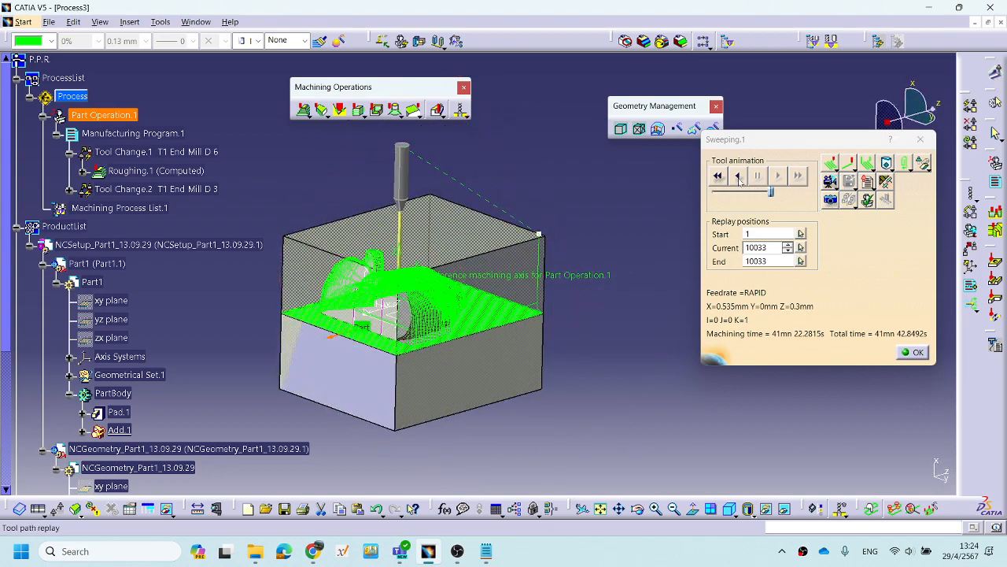
pyautogui.click(830, 181)
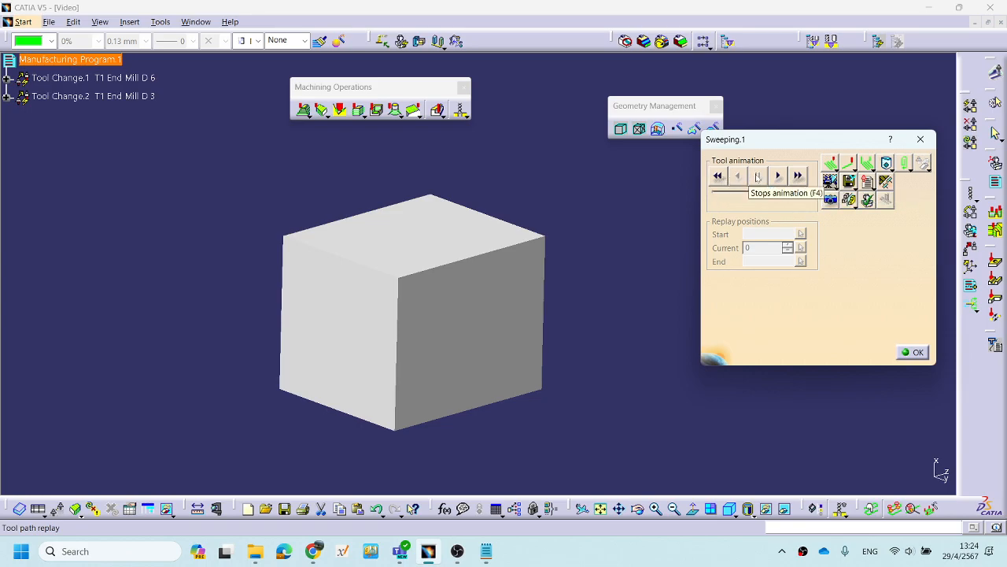
pyautogui.click(778, 176)
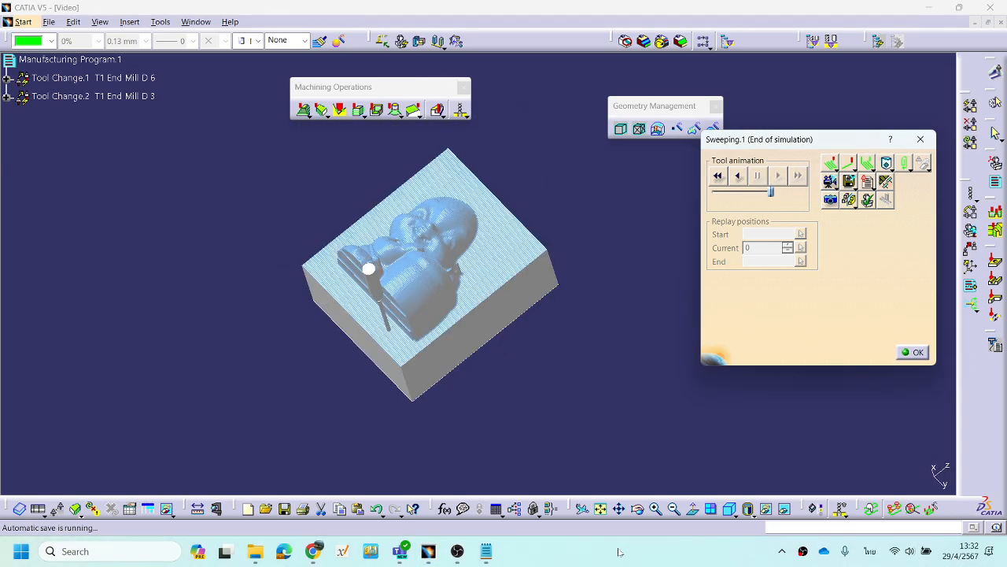
# Examine the swept stock from several sides, checking the surface finish and the flat end face of the figure.
pyautogui.moveTo(411, 374); pyautogui.dragTo(355, 349, button='middle')
pyautogui.moveTo(406, 379); pyautogui.dragTo(366, 305, button='middle')
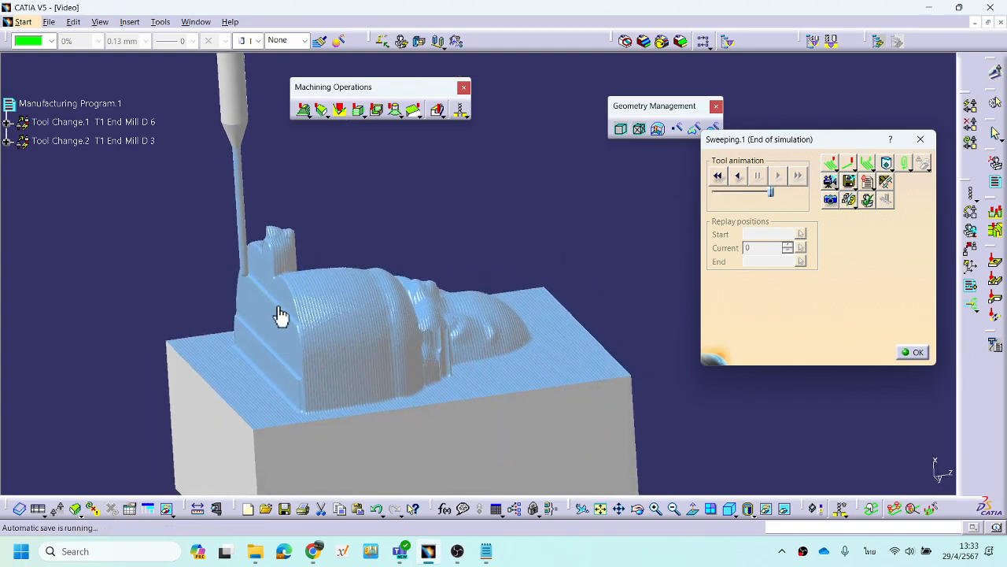
pyautogui.moveTo(319, 337); pyautogui.dragTo(322, 325, button='middle')
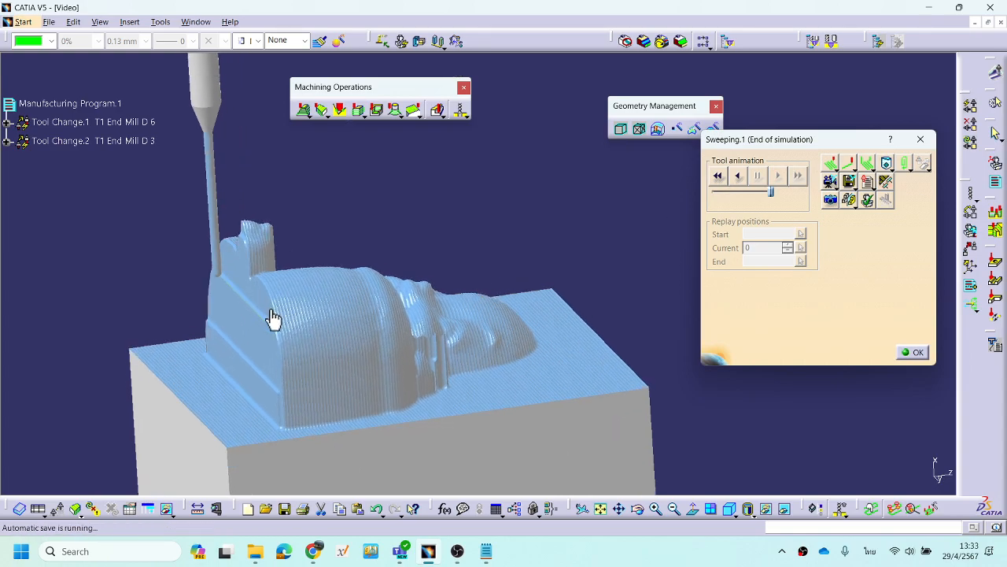
pyautogui.moveTo(315, 333); pyautogui.dragTo(263, 310, button='middle')
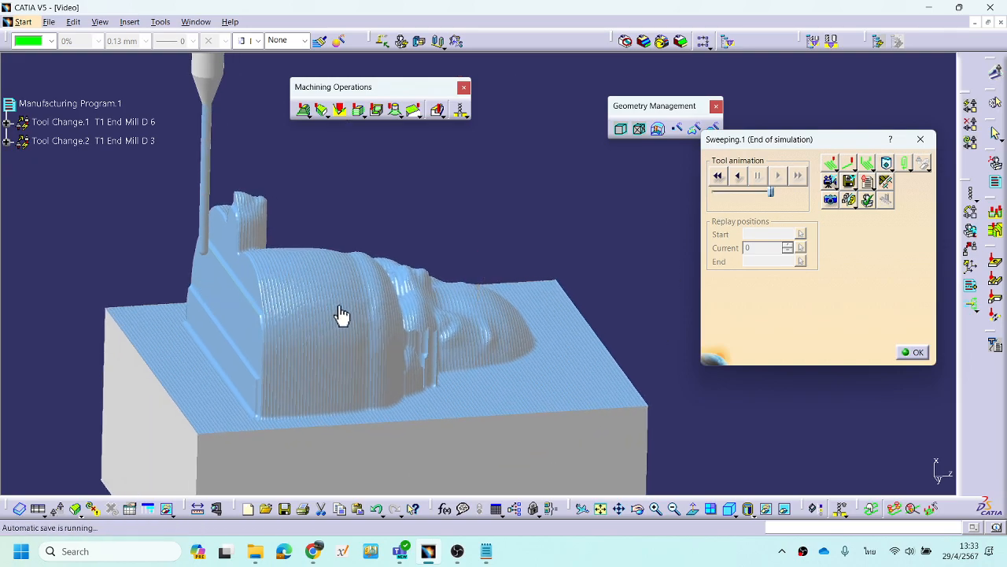
pyautogui.moveTo(336, 303); pyautogui.dragTo(244, 267, button='middle')
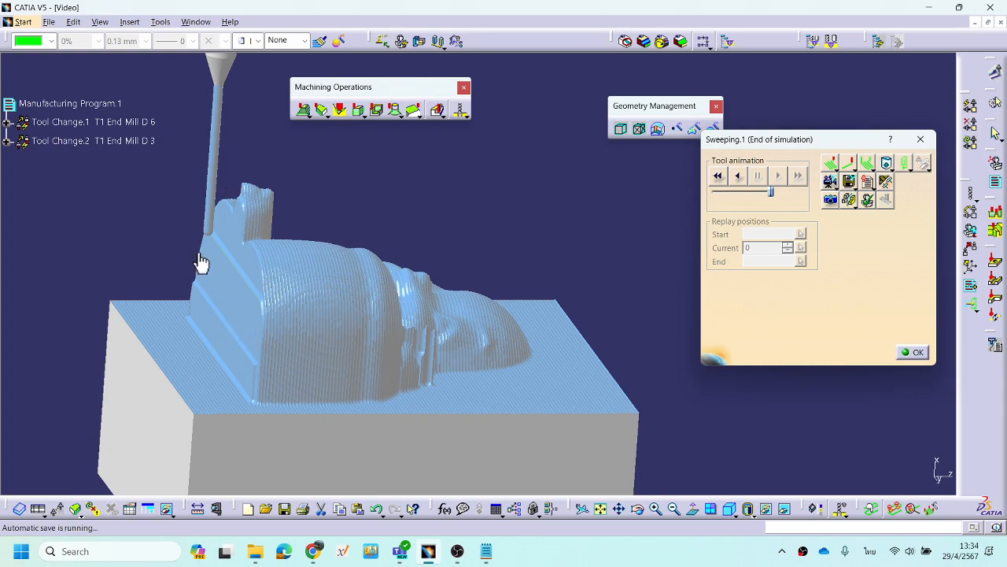
pyautogui.moveTo(409, 313); pyautogui.dragTo(623, 267, button='middle')
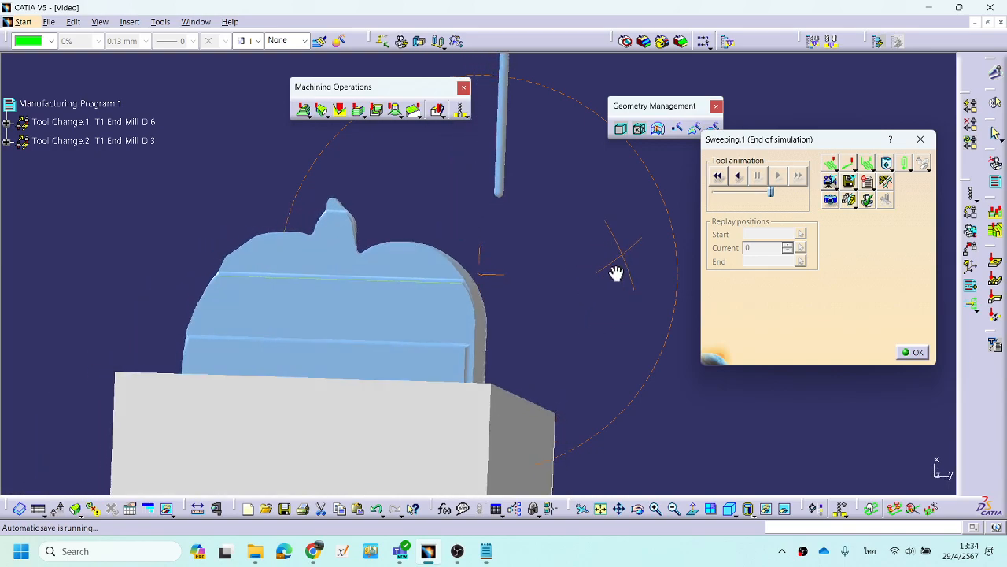
pyautogui.moveTo(396, 328); pyautogui.dragTo(449, 370, button='middle')
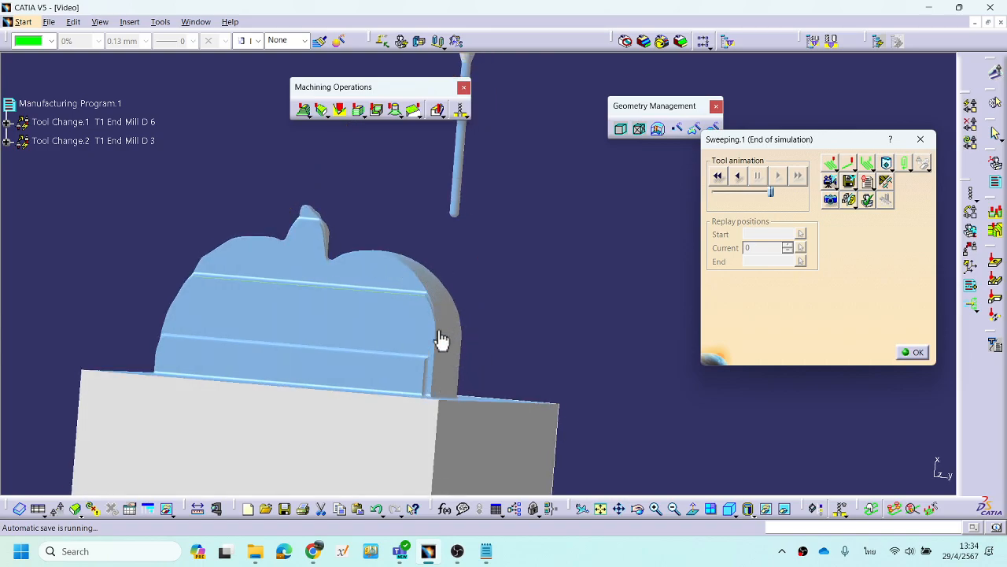
pyautogui.moveTo(421, 292); pyautogui.dragTo(434, 331, button='middle')
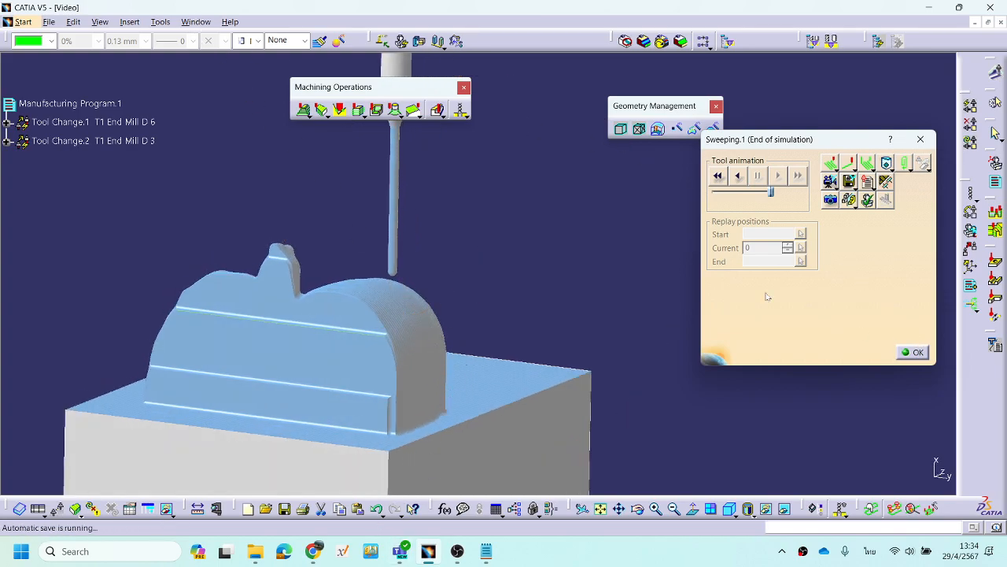
# Switch to the Core.CATPart window and examine the figure's end face and its junction with the block for comparison.
pyautogui.click(196, 21)
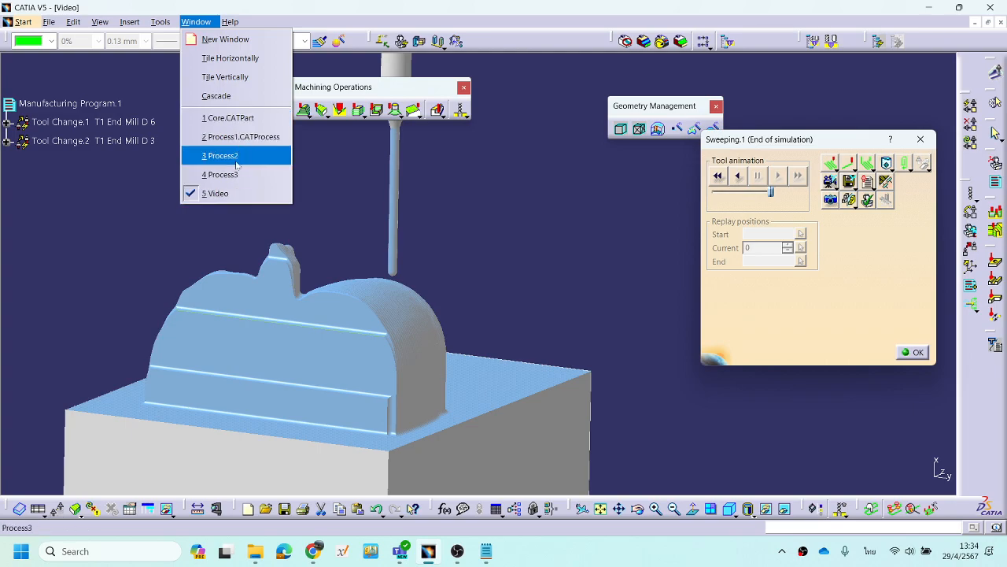
pyautogui.click(228, 118)
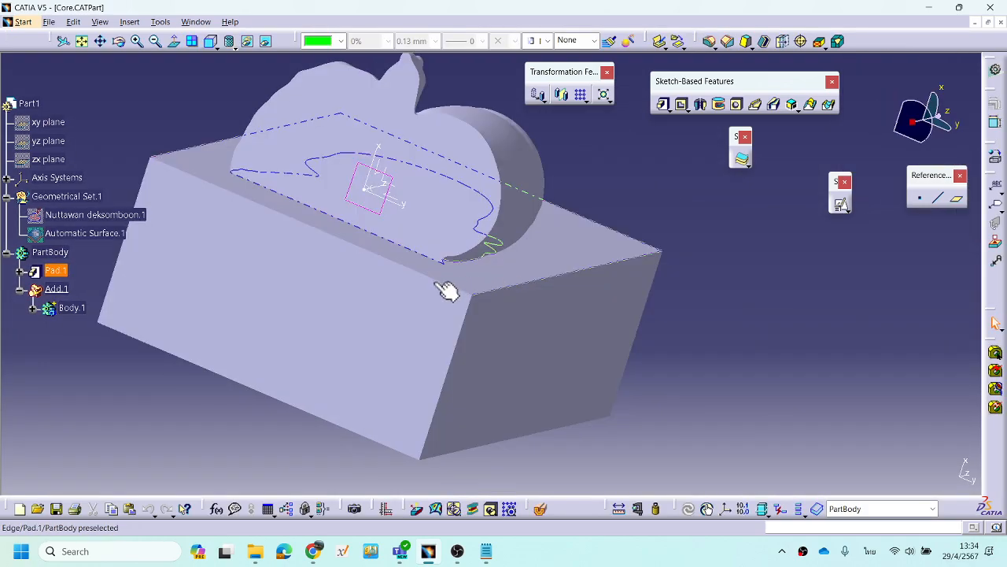
pyautogui.moveTo(450, 288); pyautogui.dragTo(567, 259, button='middle')
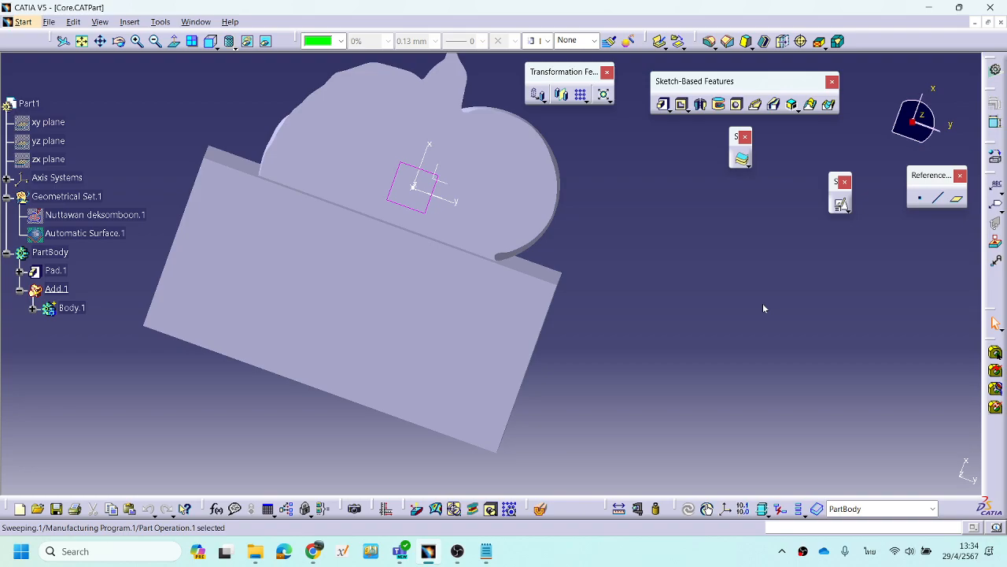
pyautogui.moveTo(595, 234); pyautogui.dragTo(540, 216, button='middle')
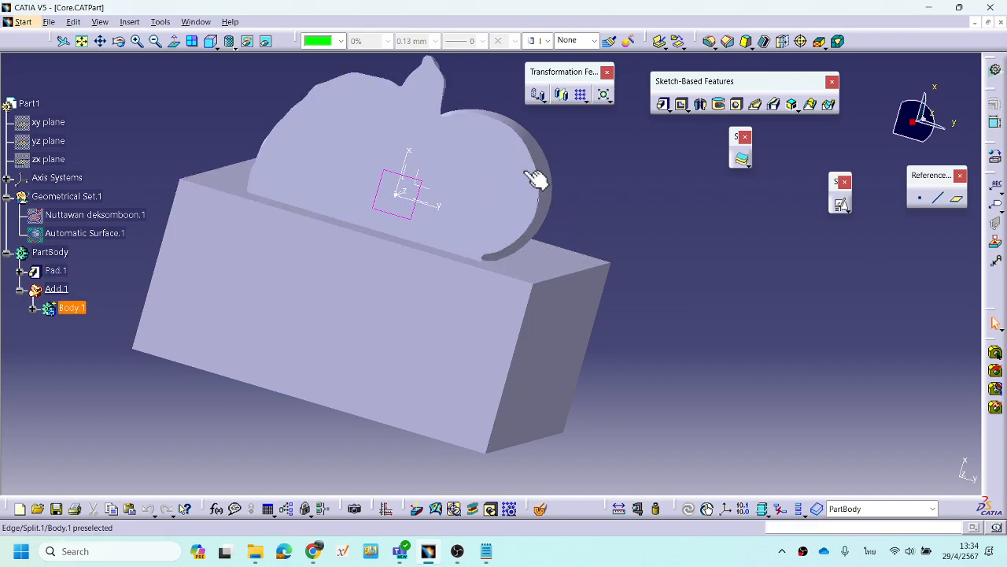
pyautogui.moveTo(587, 246); pyautogui.dragTo(439, 227, button='middle')
pyautogui.moveTo(651, 210); pyautogui.dragTo(535, 292, button='middle')
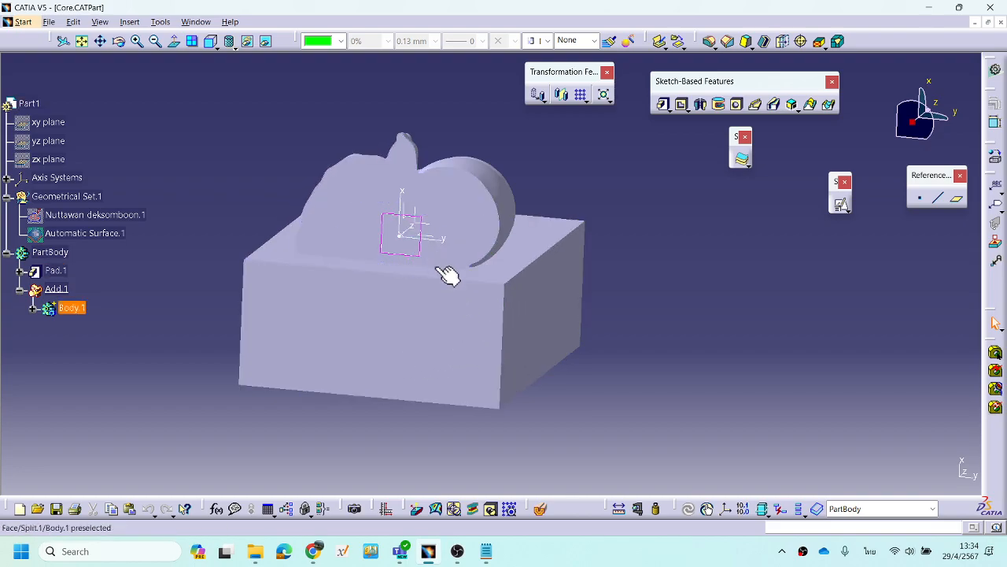
pyautogui.moveTo(405, 281); pyautogui.dragTo(474, 265, button='middle')
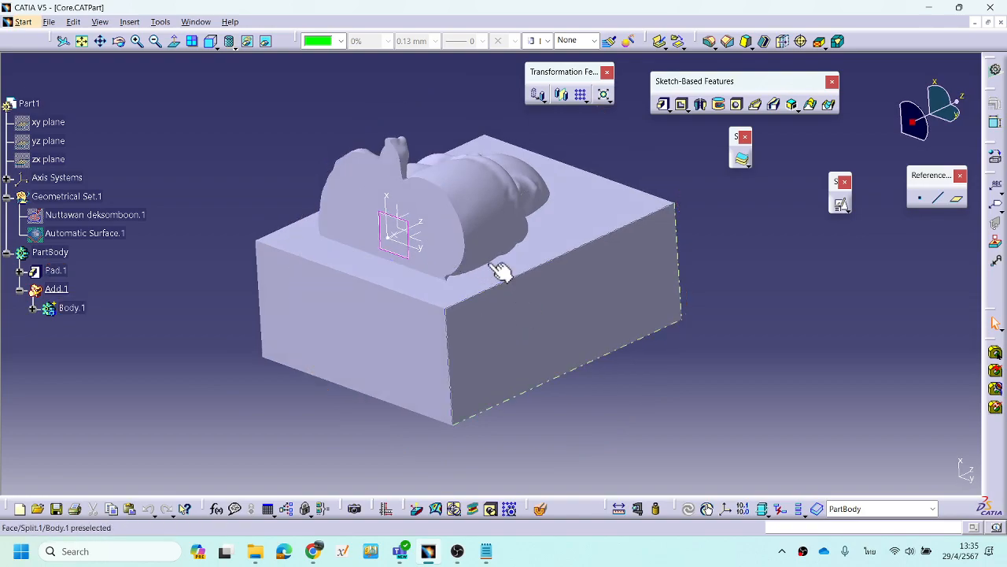
pyautogui.moveTo(560, 339); pyautogui.dragTo(481, 285, button='middle')
pyautogui.moveTo(401, 220); pyautogui.dragTo(440, 242, button='middle')
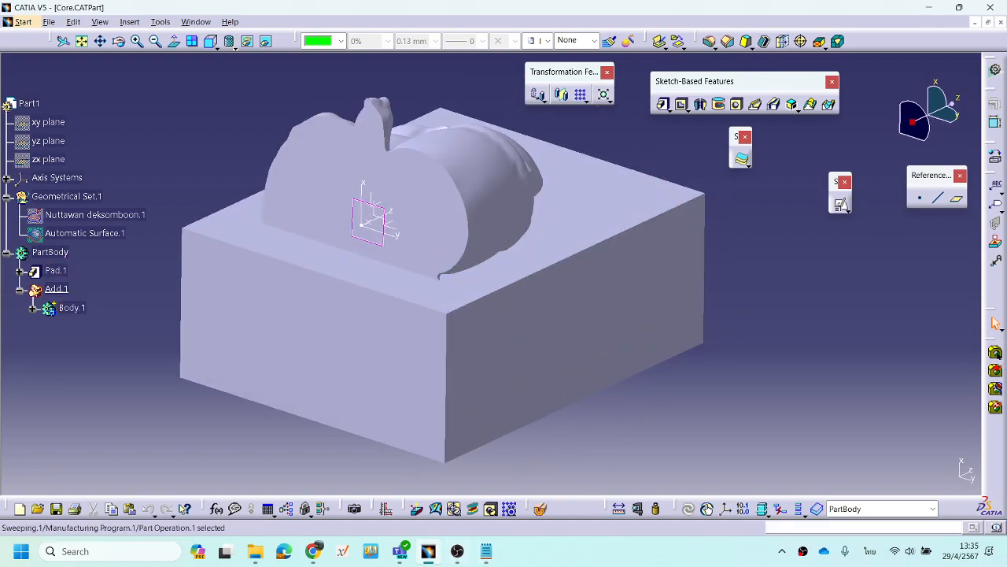
pyautogui.click(431, 553)
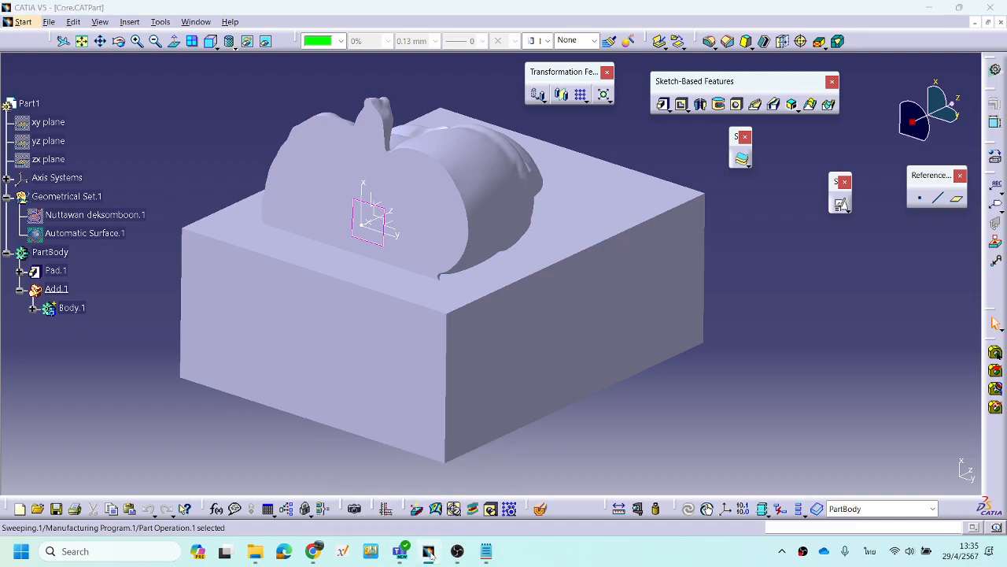
pyautogui.click(430, 551)
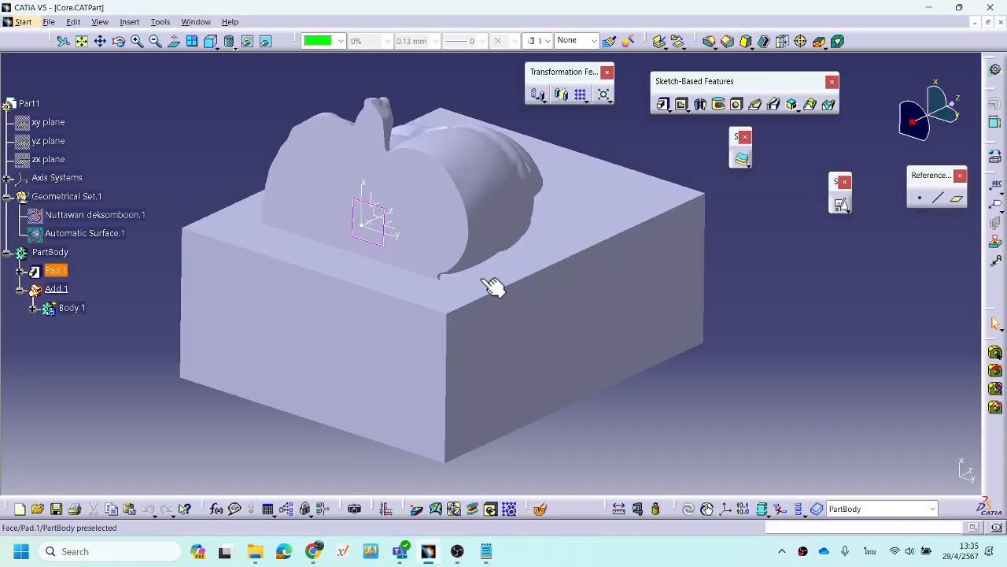
pyautogui.click(196, 21)
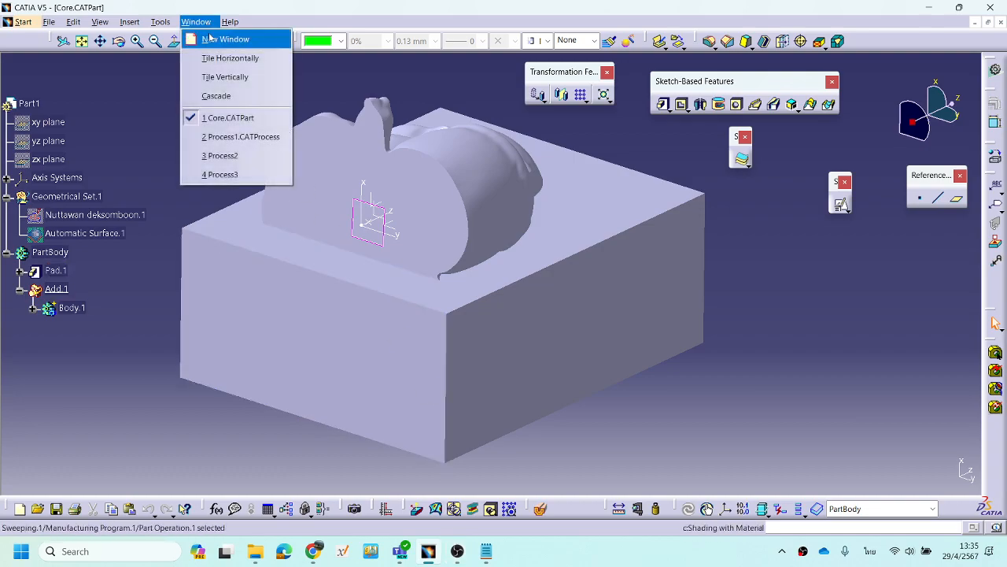
pyautogui.click(673, 368)
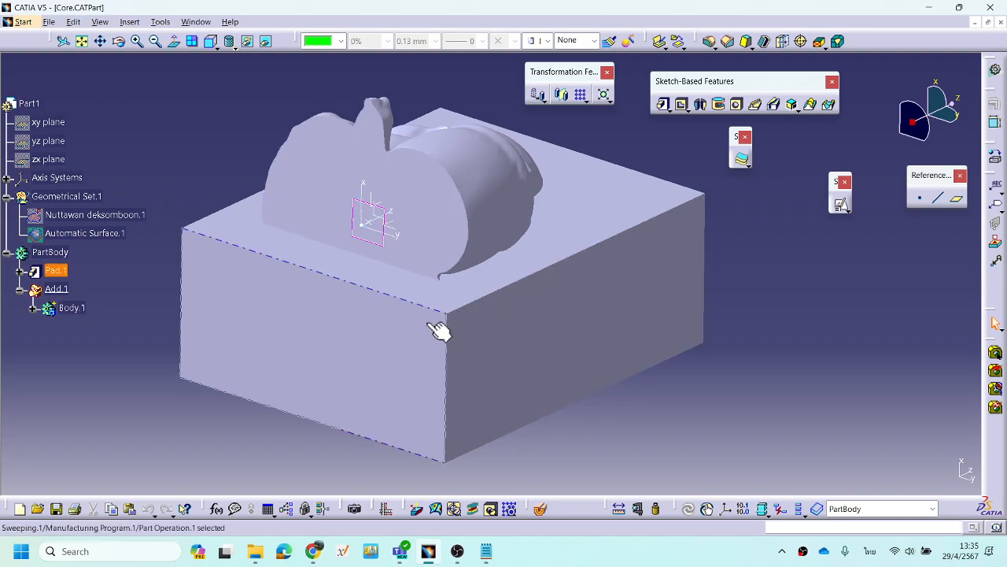
# Examine the core model from varying angles, checking the curved side of the figure where it meets the block's upper face.
pyautogui.moveTo(678, 272); pyautogui.dragTo(678, 340, button='middle')
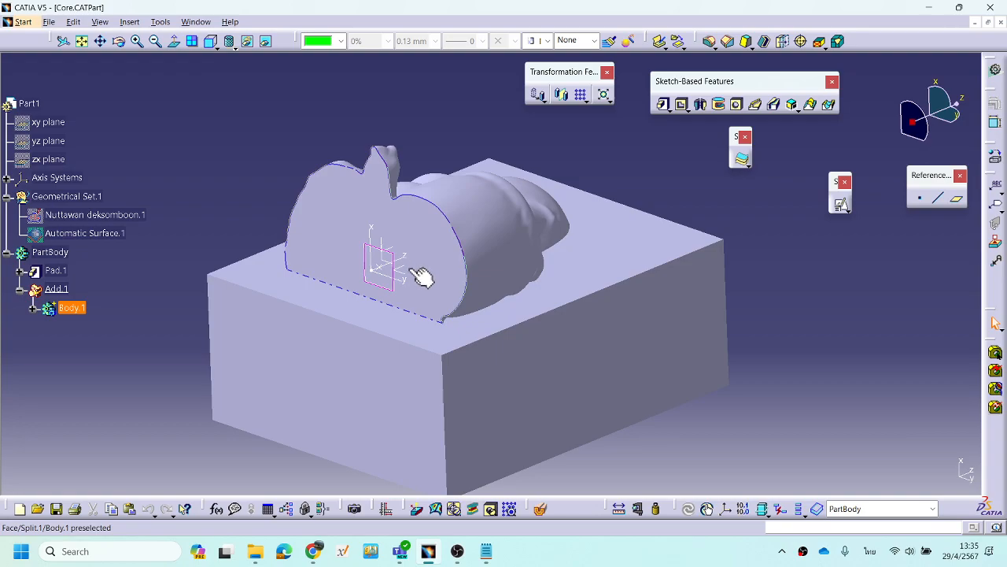
pyautogui.click(357, 95)
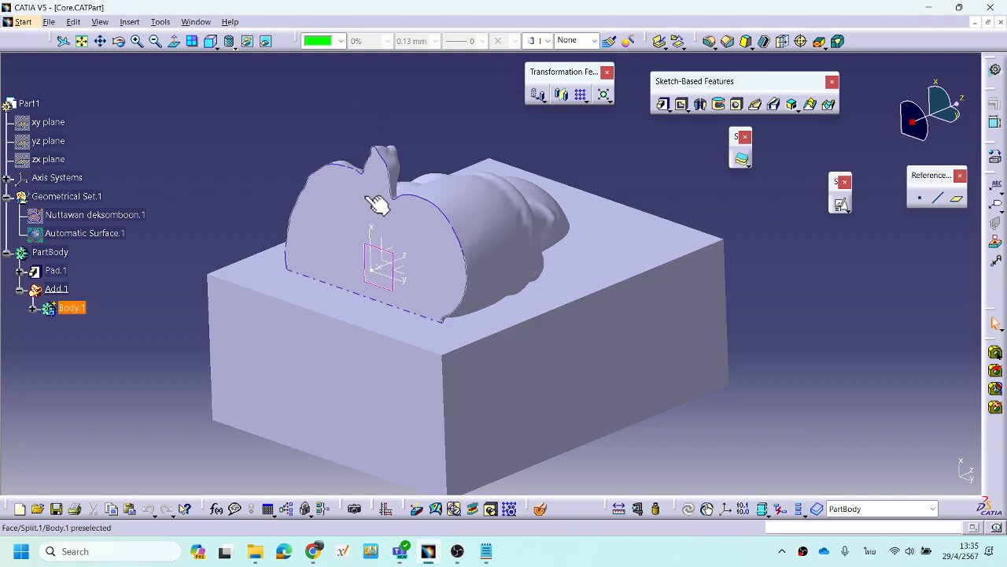
pyautogui.moveTo(499, 382); pyautogui.dragTo(526, 377, button='middle')
pyautogui.moveTo(412, 349); pyautogui.dragTo(380, 293, button='middle')
pyautogui.moveTo(388, 257); pyautogui.dragTo(346, 266, button='middle')
pyautogui.moveTo(410, 257); pyautogui.dragTo(417, 281, button='middle')
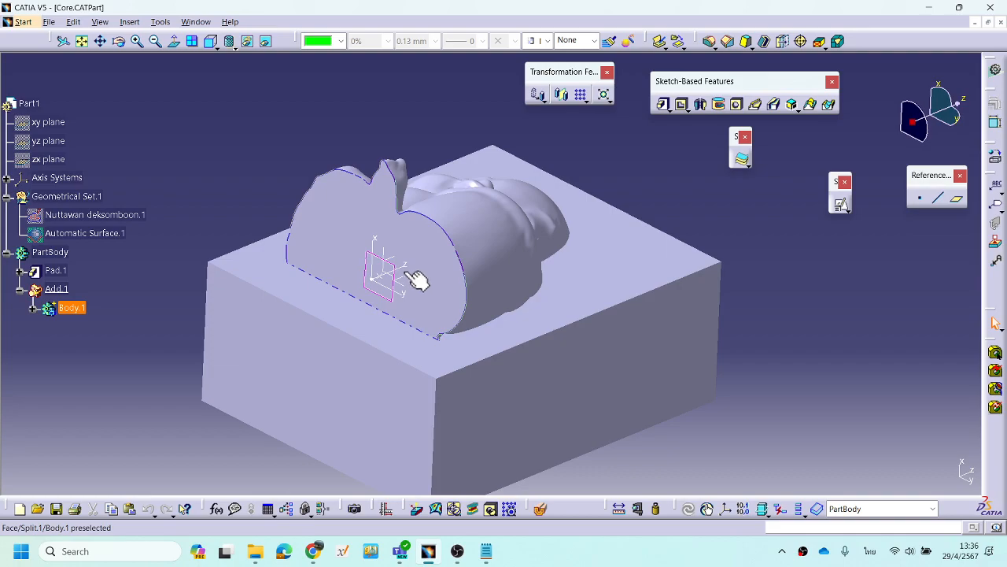
pyautogui.moveTo(464, 348); pyautogui.dragTo(555, 290, button='middle')
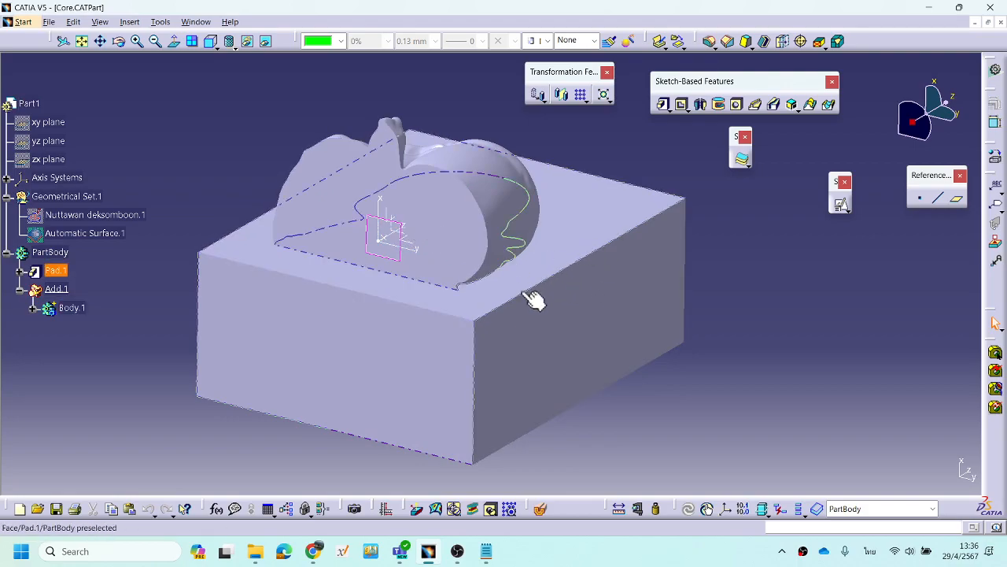
pyautogui.moveTo(572, 344); pyautogui.dragTo(540, 270, button='middle')
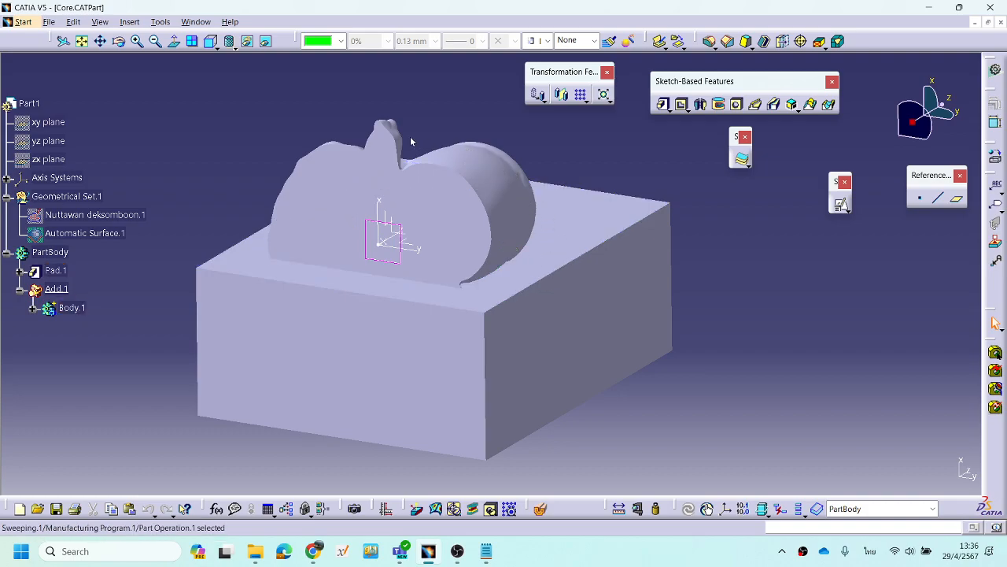
pyautogui.moveTo(512, 272); pyautogui.dragTo(569, 213, button='middle')
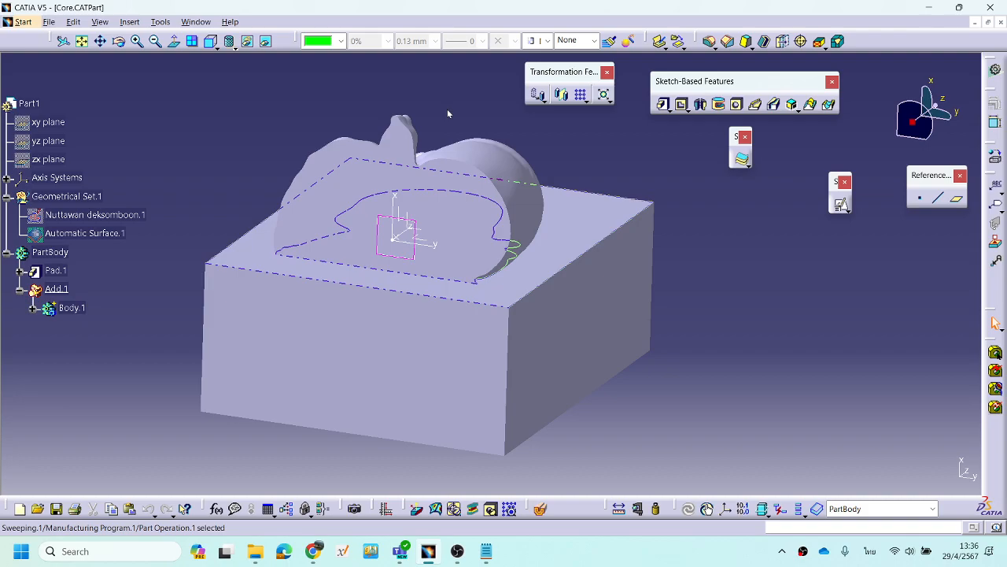
pyautogui.moveTo(717, 373); pyautogui.dragTo(666, 367, button='middle')
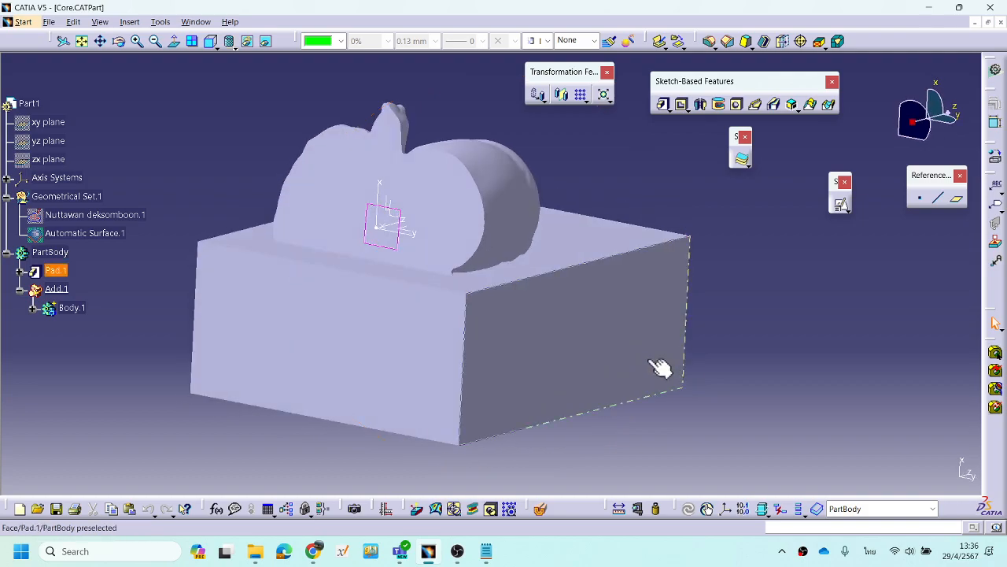
pyautogui.moveTo(434, 254); pyautogui.dragTo(494, 296, button='middle')
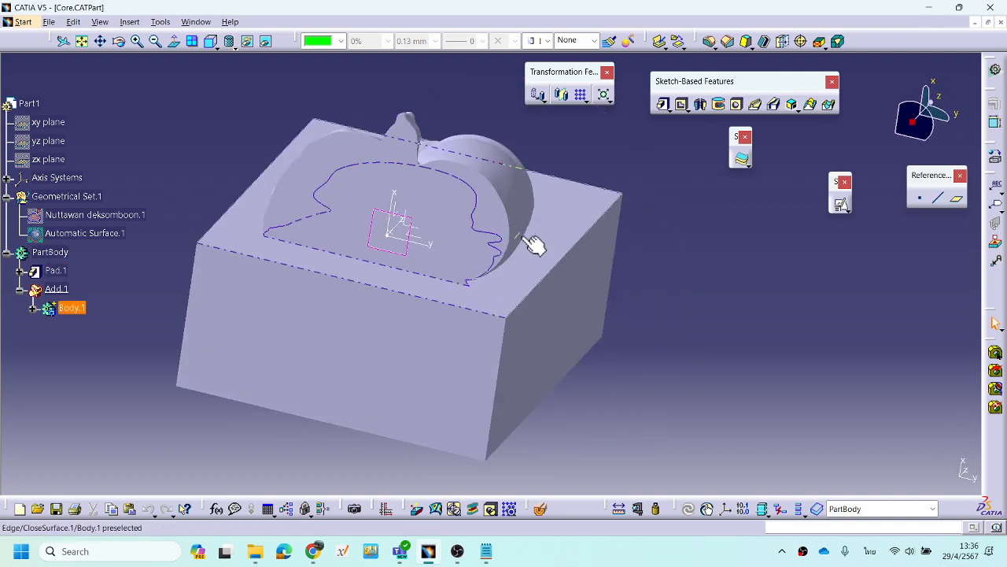
pyautogui.moveTo(530, 283); pyautogui.dragTo(474, 250, button='middle')
pyautogui.moveTo(609, 245); pyautogui.dragTo(601, 315, button='middle')
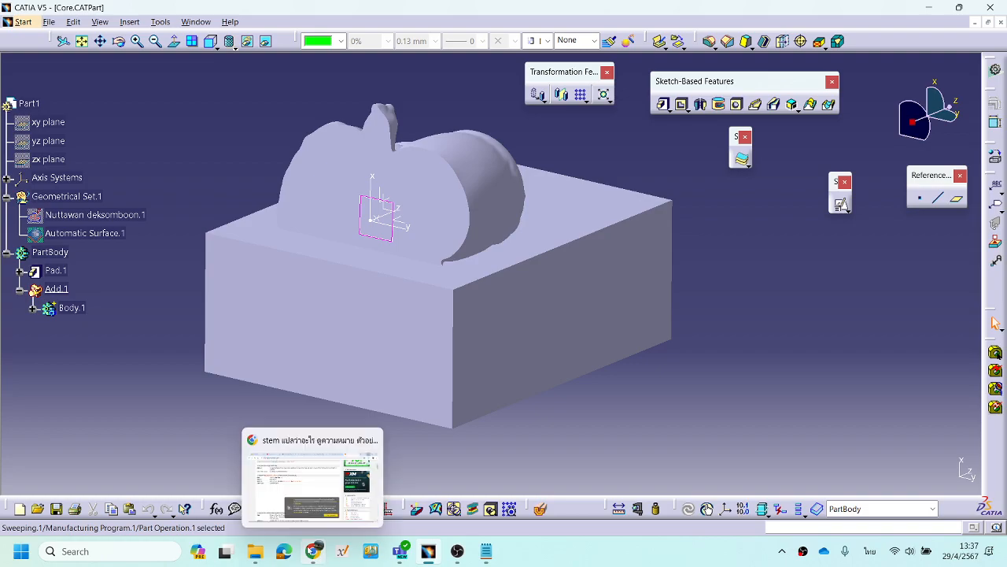
# Switch to Chrome, open YouTube in a new tab and search for "5 axis Cnc machine".
pyautogui.click(312, 551)
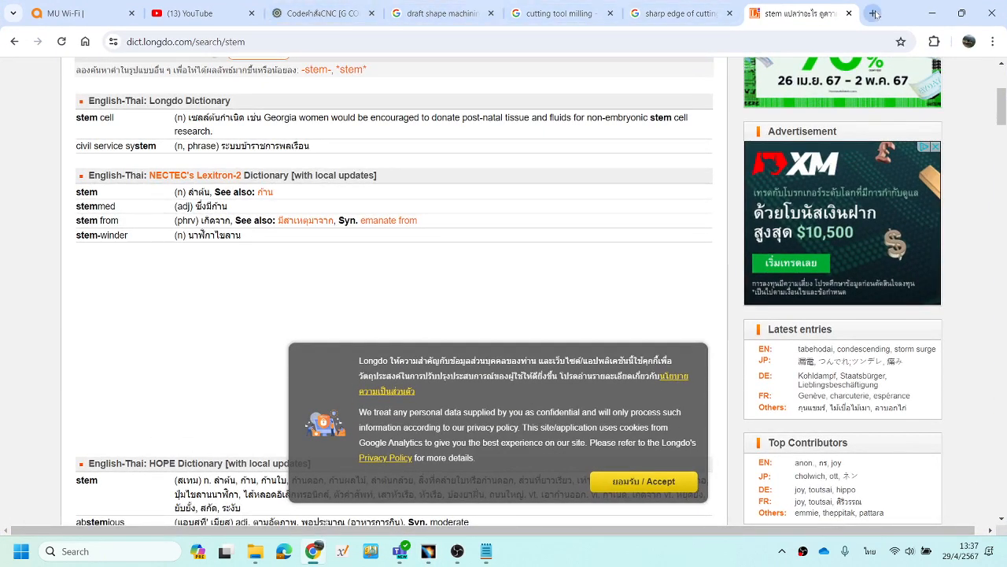
pyautogui.click(872, 13)
pyautogui.click(505, 318)
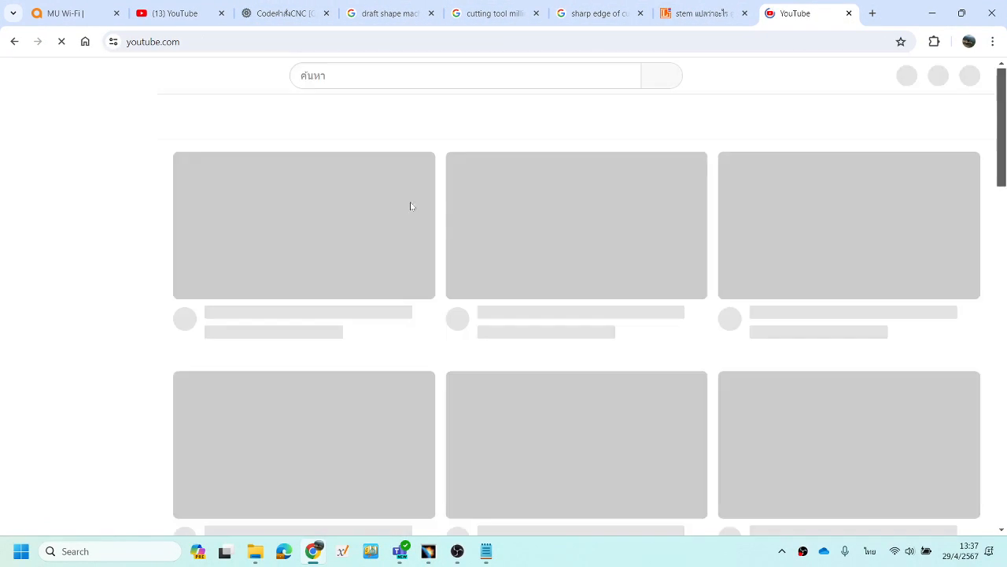
pyautogui.click(371, 78)
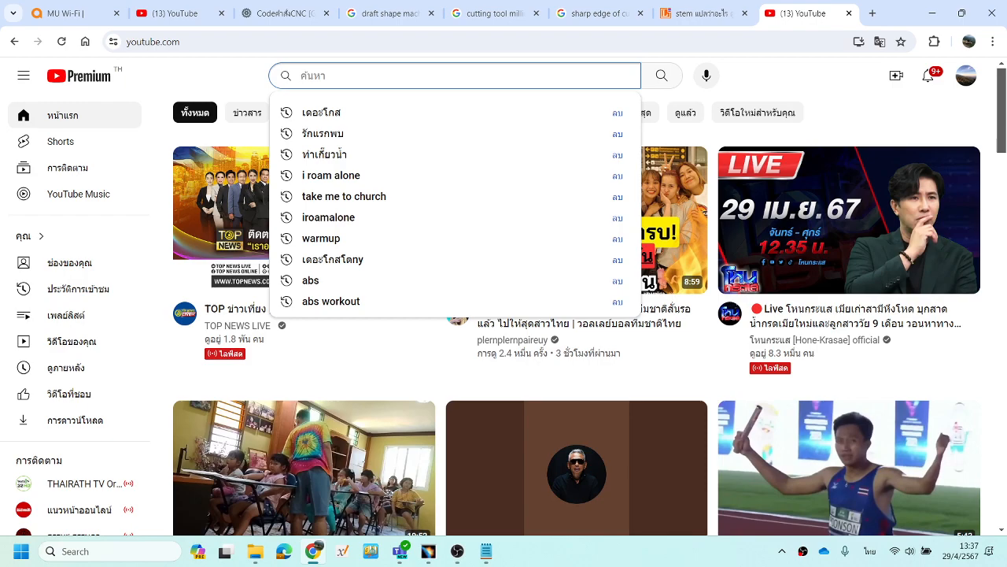
pyautogui.write('5 axis Cn')
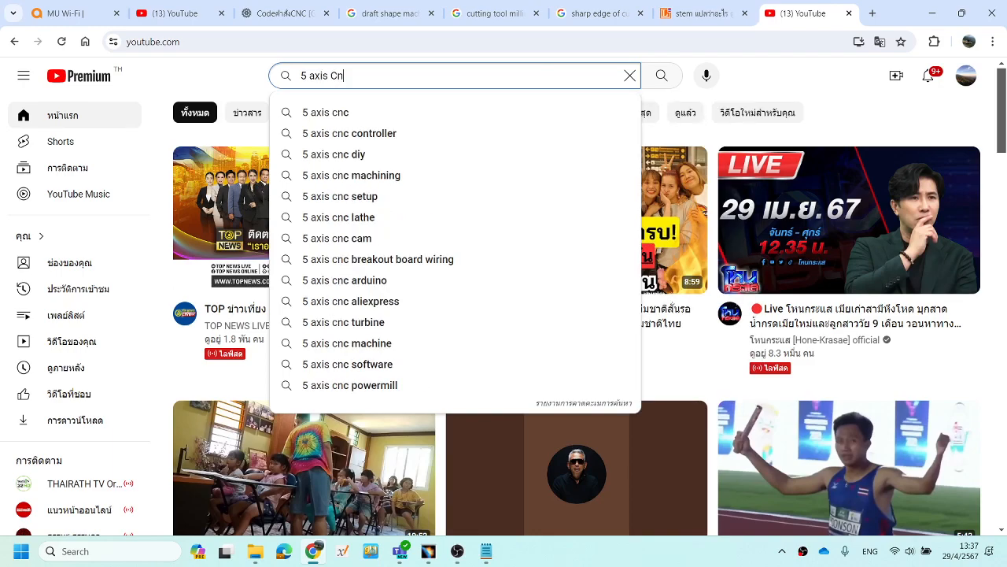
pyautogui.write('c ma')
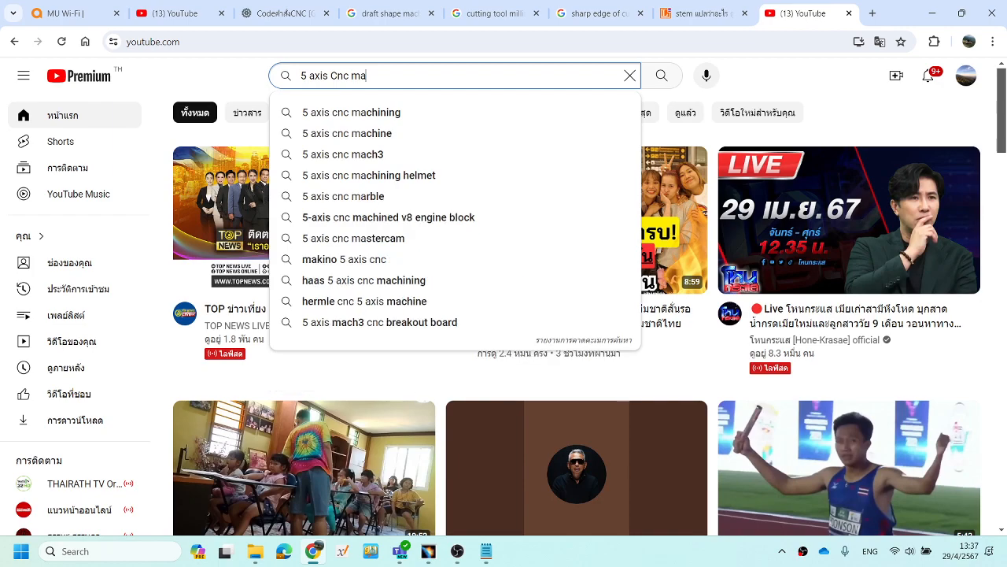
pyautogui.write('cini')
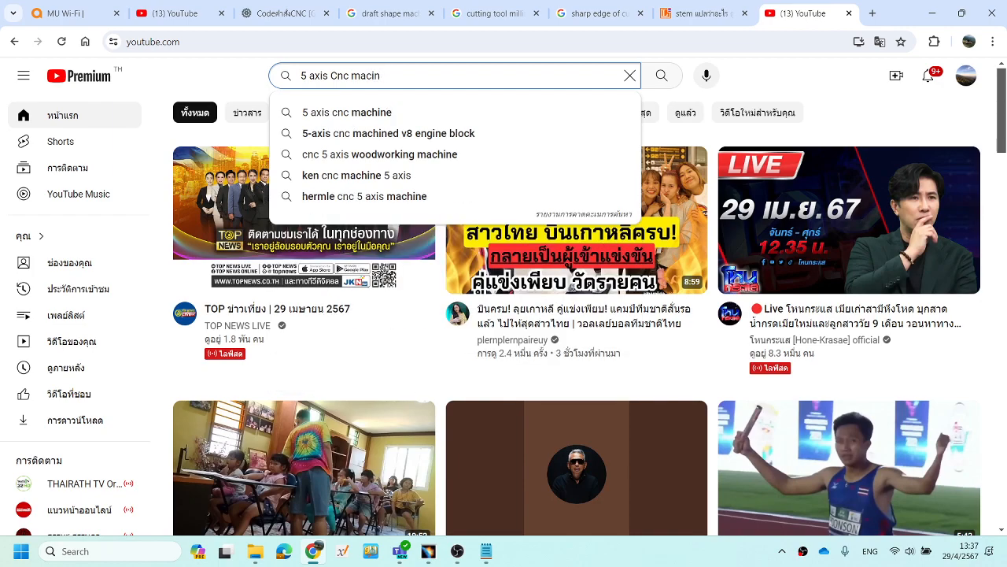
pyautogui.press('BackSpace')
pyautogui.press('BackSpace')
pyautogui.write('hine')
pyautogui.press('Return')
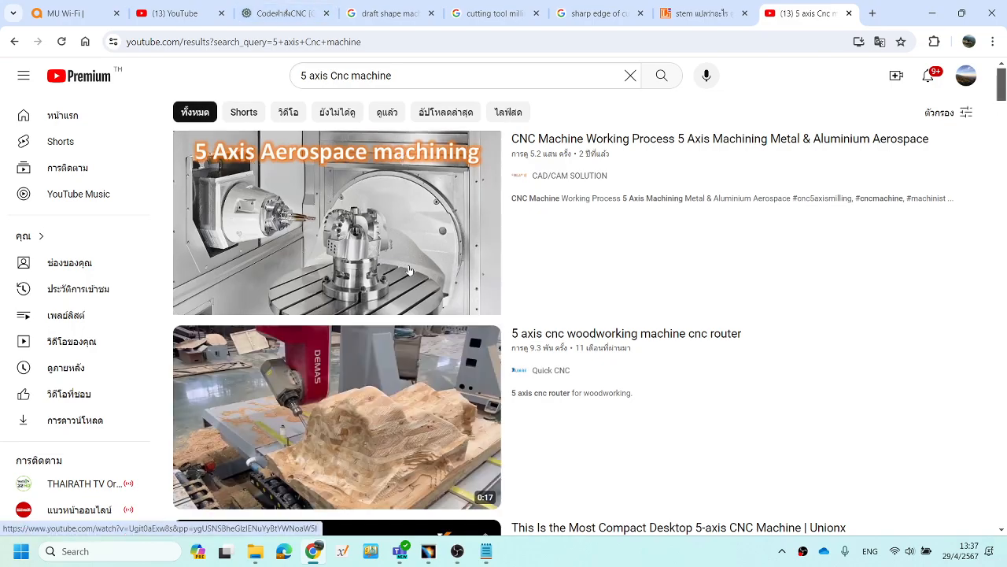
# Find the video "Okuma's 5-Axis Vertical Machining Center, MU-500VA" in the search results and open it in a new tab.
pyautogui.scroll(-5, 497, 277)
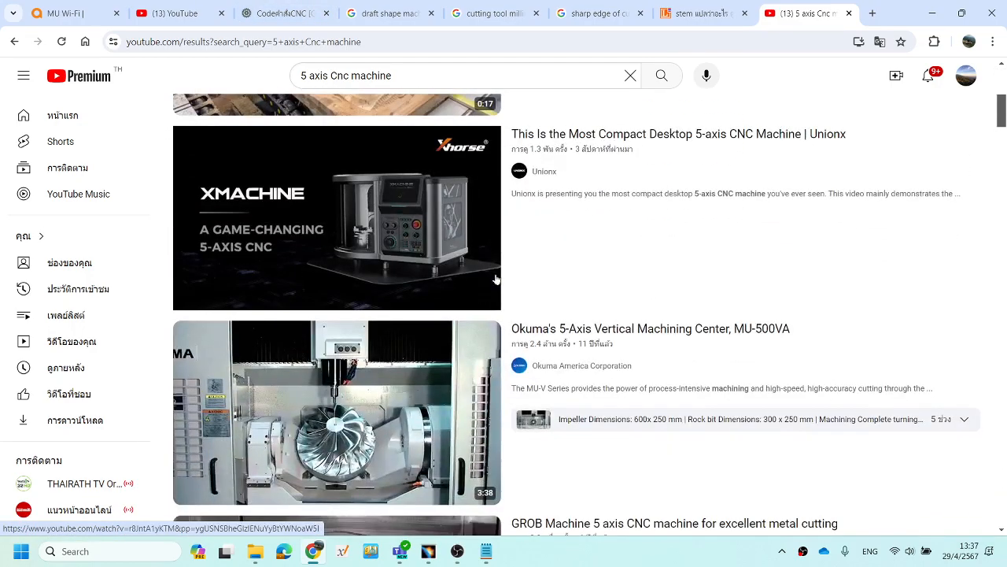
pyautogui.scroll(-3, 497, 280)
pyautogui.scroll(1, 623, 189)
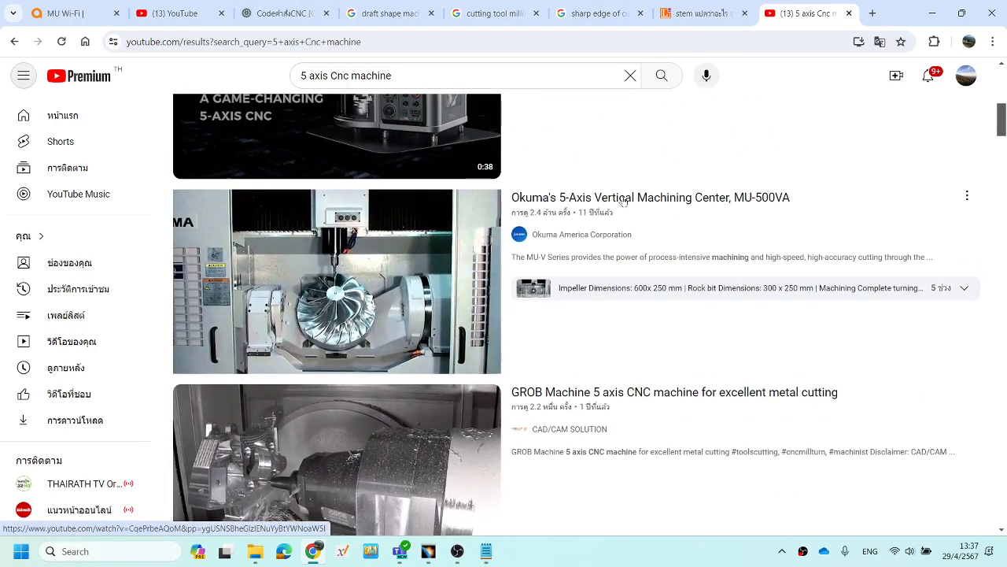
pyautogui.rightClick(624, 201)
pyautogui.click(659, 209)
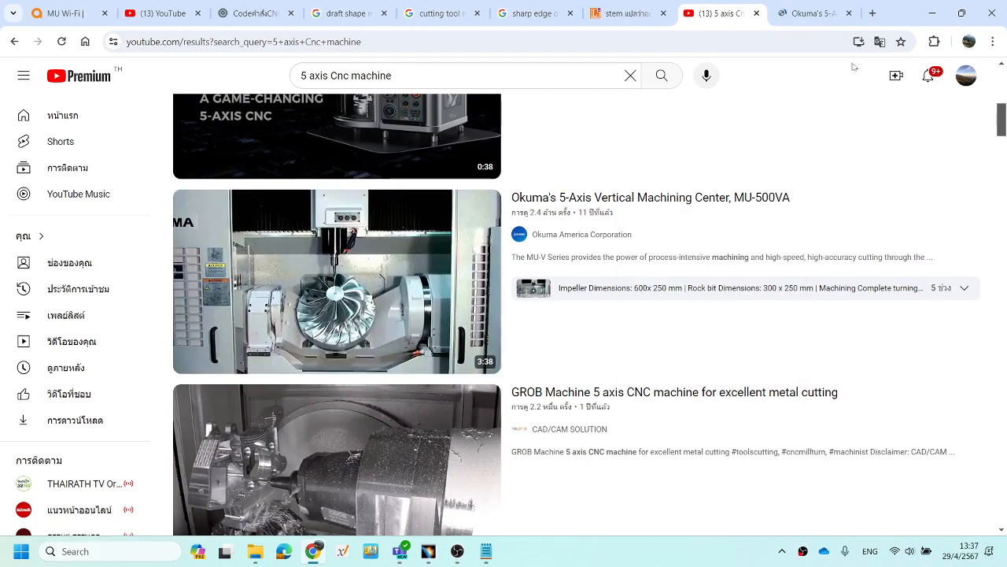
pyautogui.click(801, 15)
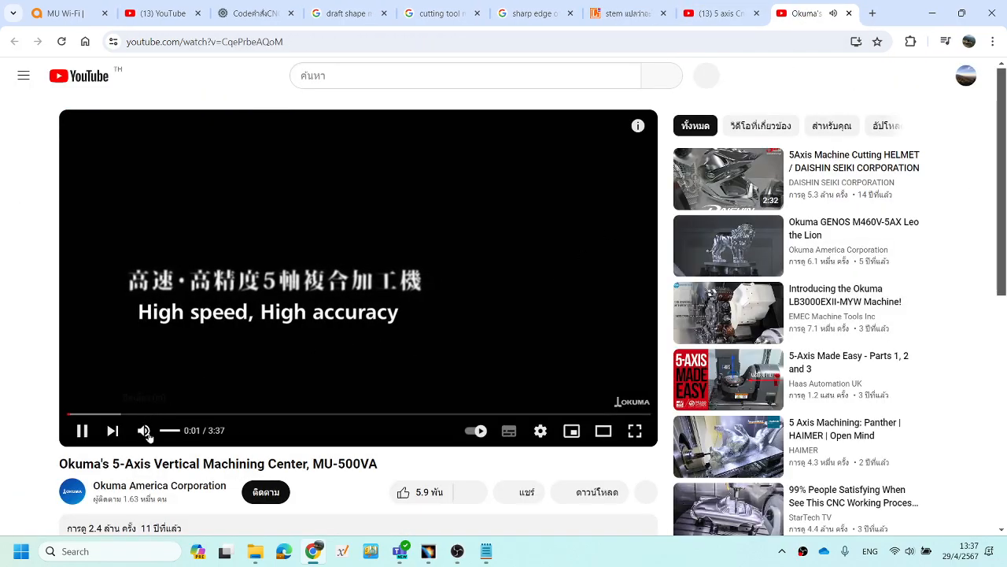
# Mute the Okuma video, skip past its intro and watch it in full screen.
pyautogui.click(144, 430)
pyautogui.click(122, 415)
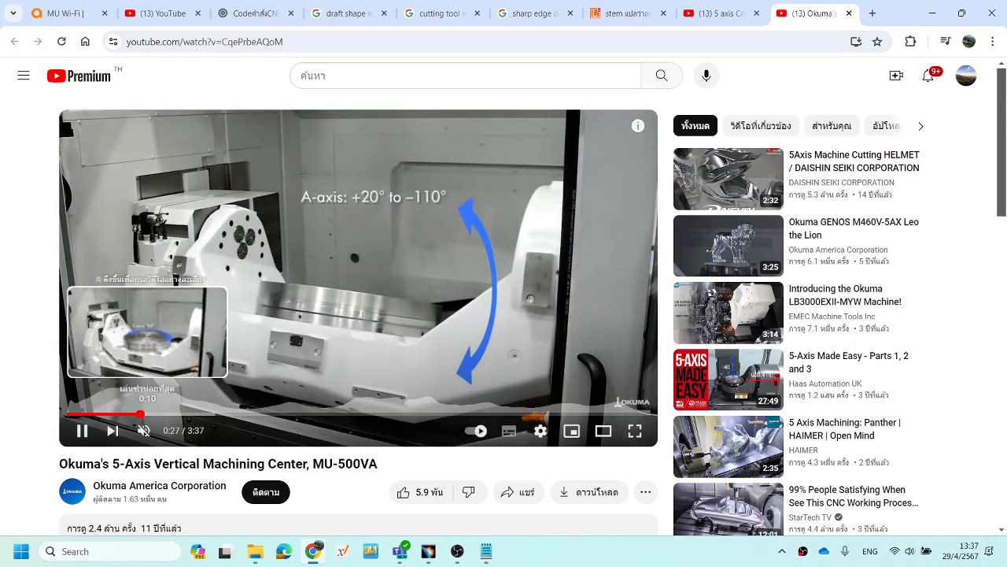
pyautogui.click(634, 430)
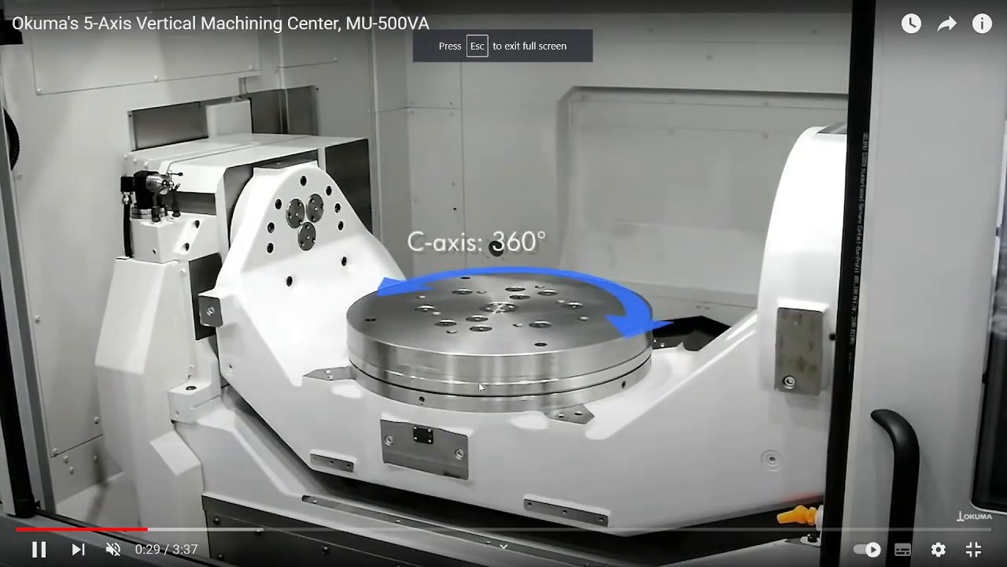
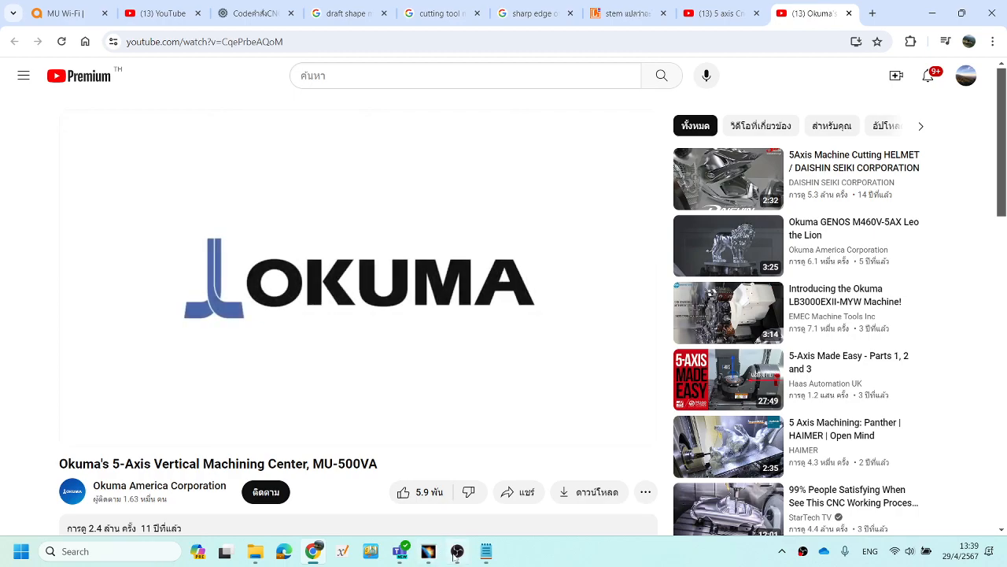
# Switch back to CATIA, bring up the Process3 window and expand Tool Change.2 to show its Sweeping.1 operation.
pyautogui.moveTo(465, 559)
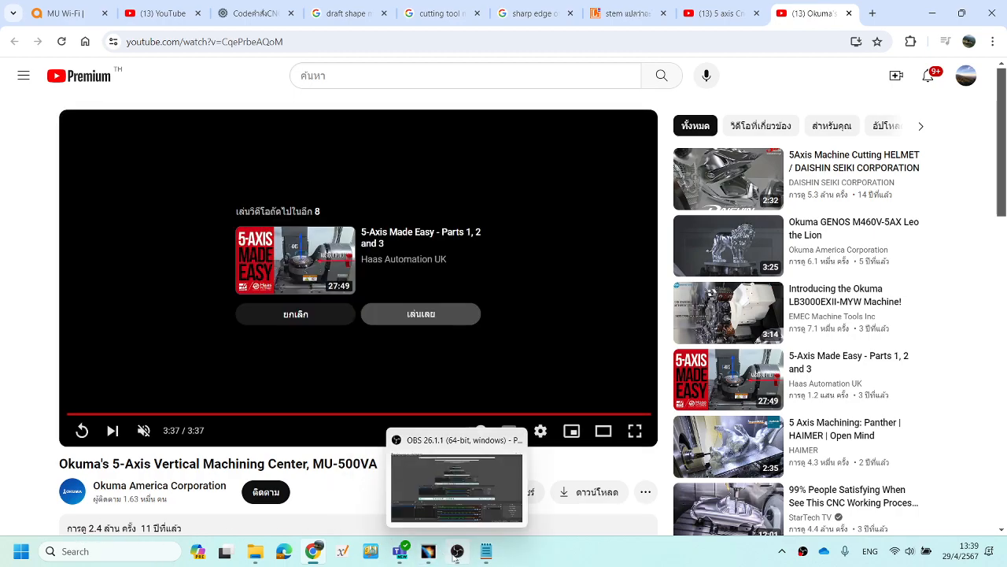
pyautogui.click(428, 551)
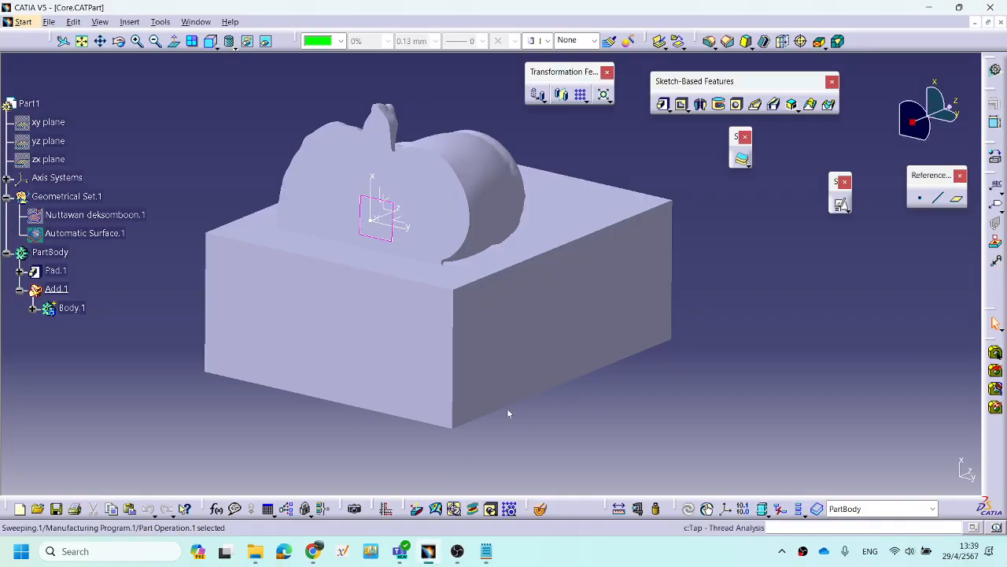
pyautogui.moveTo(549, 277); pyautogui.dragTo(325, 281, button='middle')
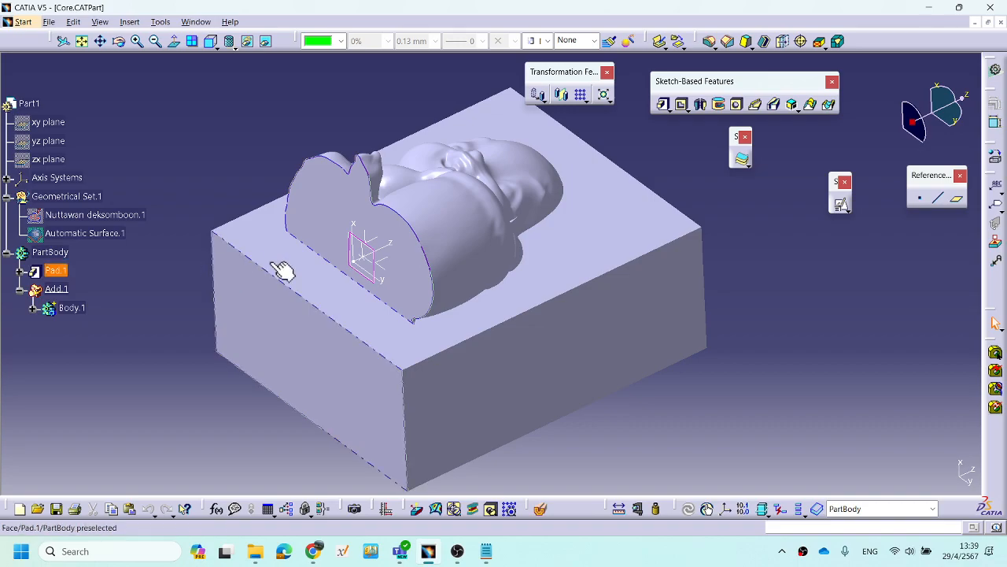
pyautogui.click(196, 21)
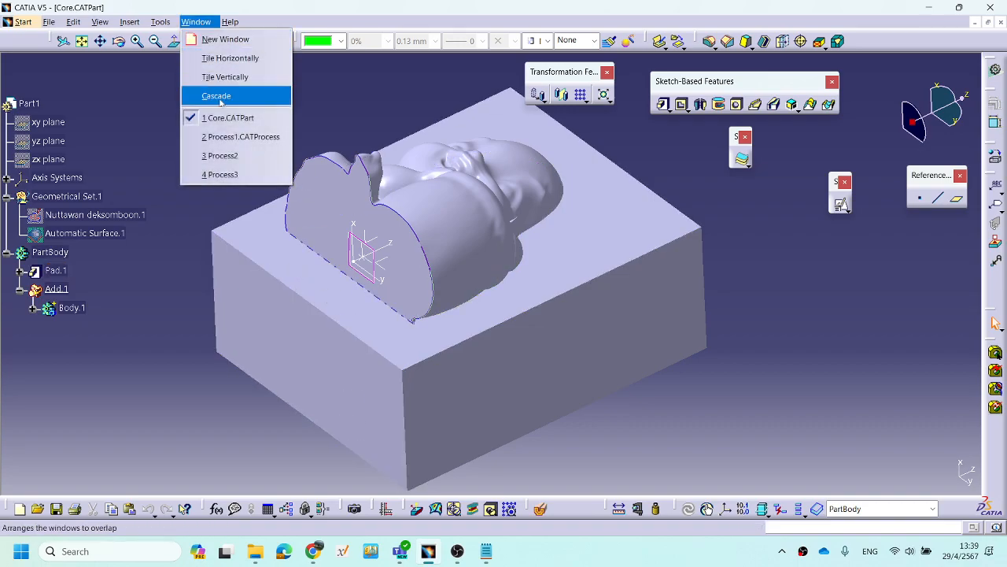
pyautogui.click(237, 155)
pyautogui.moveTo(422, 187); pyautogui.dragTo(360, 225, button='middle')
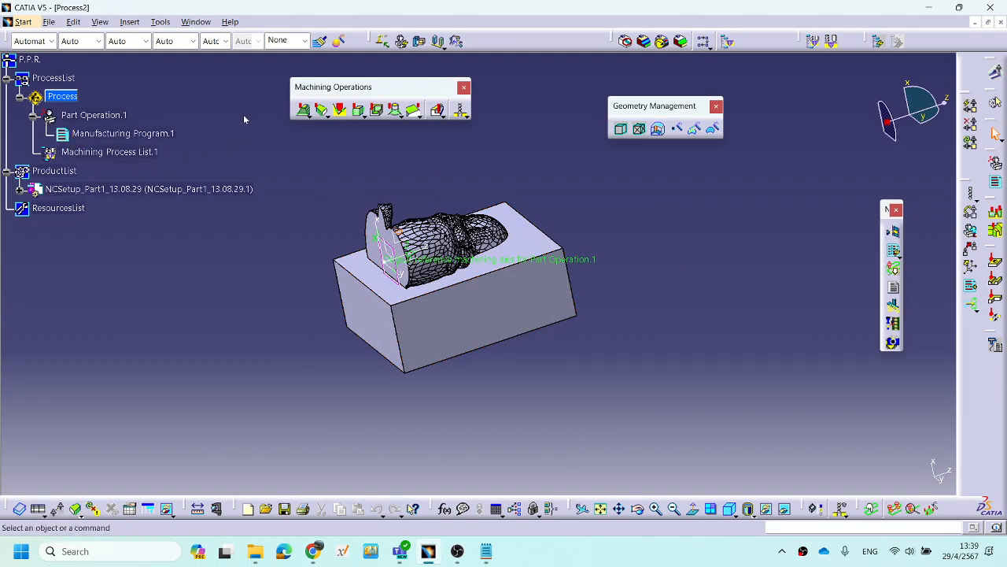
pyautogui.click(195, 21)
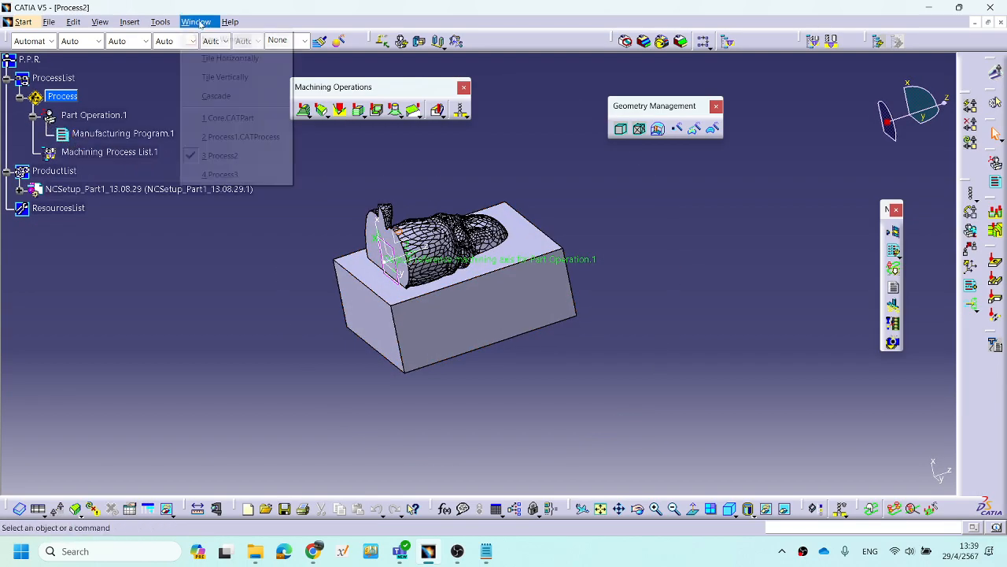
pyautogui.click(222, 173)
pyautogui.moveTo(503, 250); pyautogui.dragTo(535, 260, button='middle')
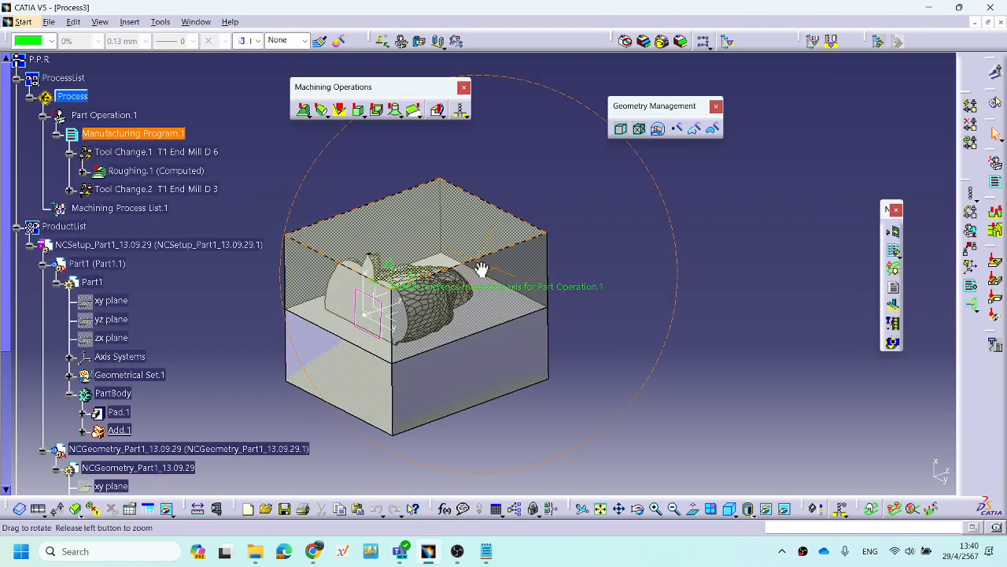
pyautogui.click(70, 189)
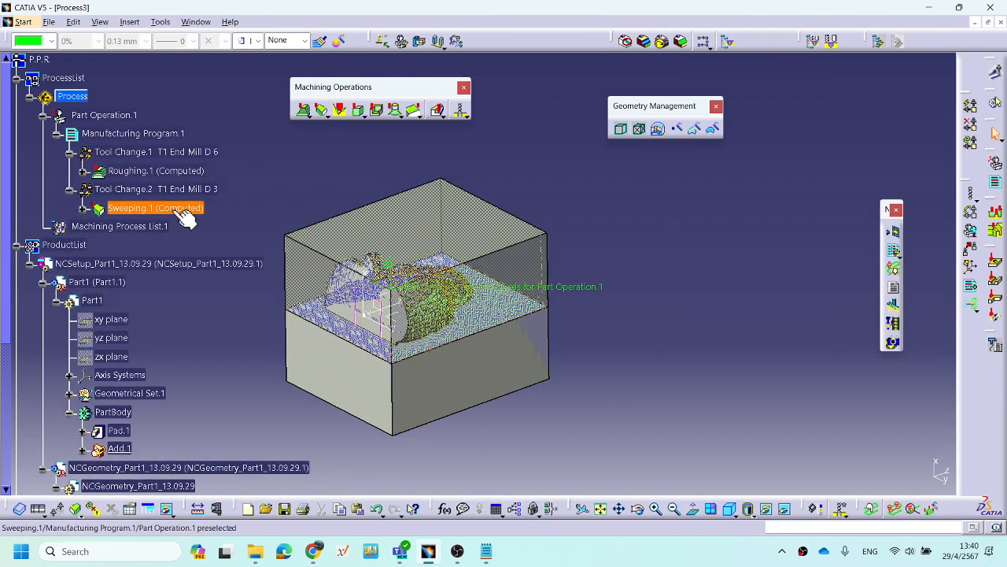
pyautogui.moveTo(565, 233); pyautogui.dragTo(383, 229, button='middle')
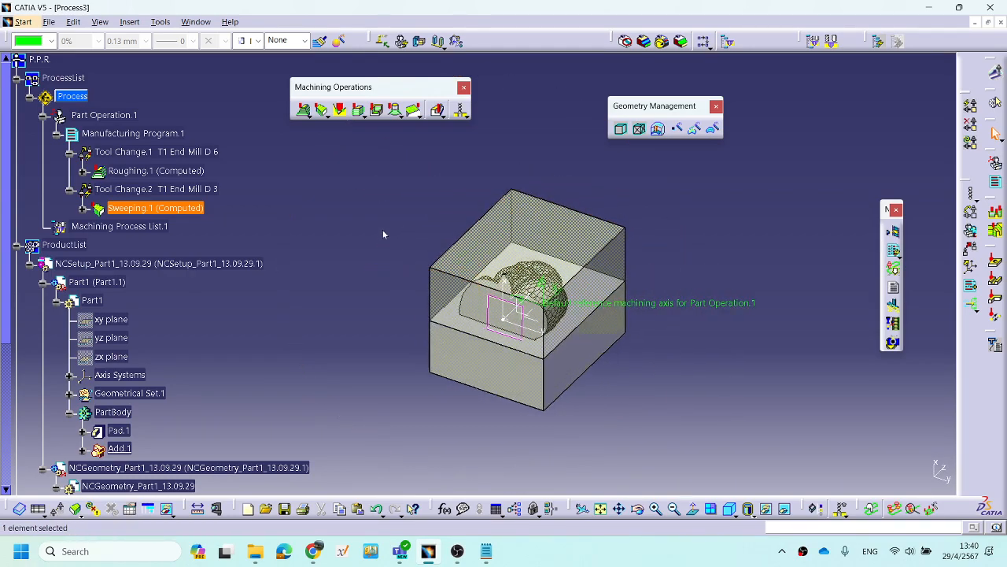
# Start interactive NC code generation for Manufacturing Program.1 and set the NC data type to NC Code.
pyautogui.rightClick(120, 132)
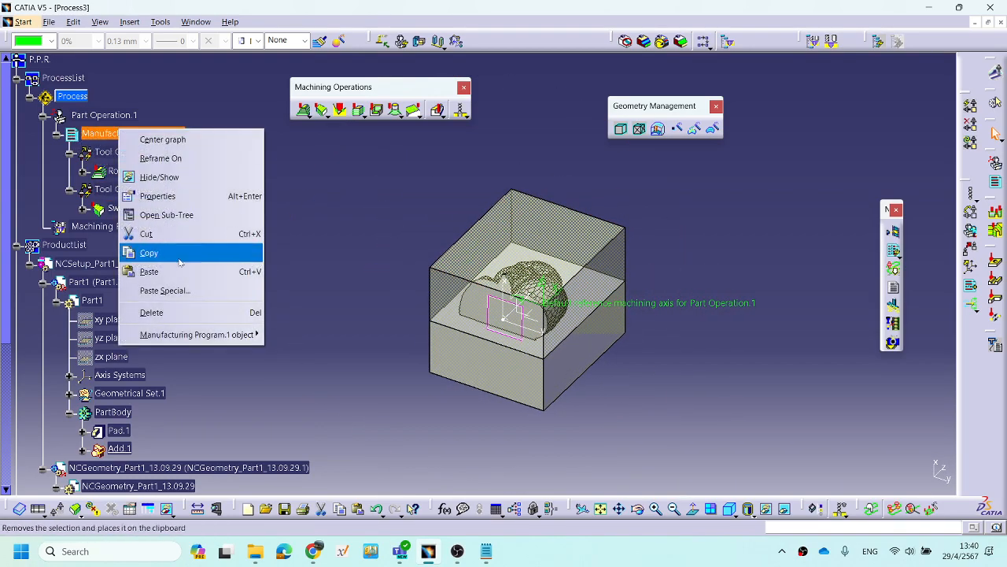
pyautogui.moveTo(249, 334)
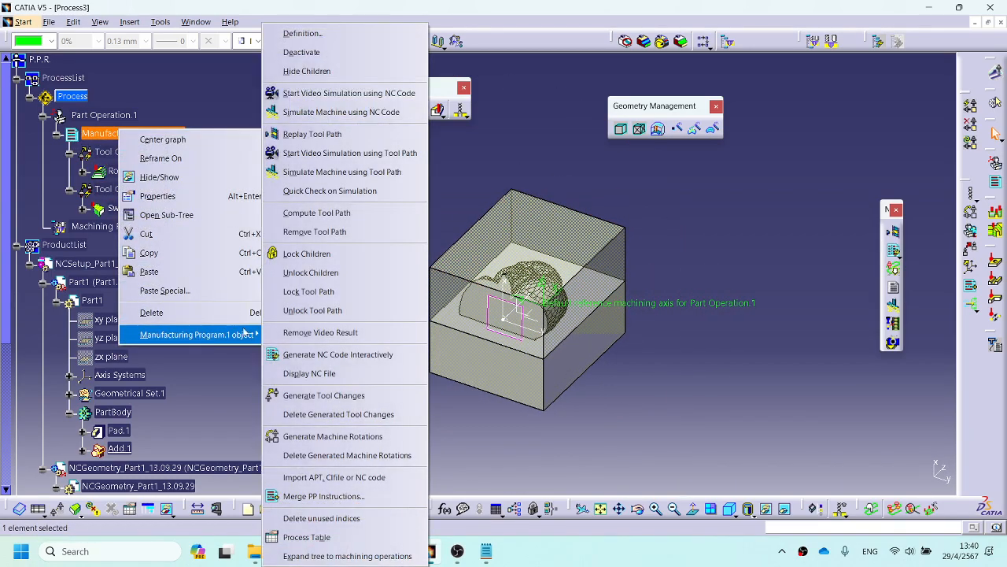
pyautogui.click(367, 354)
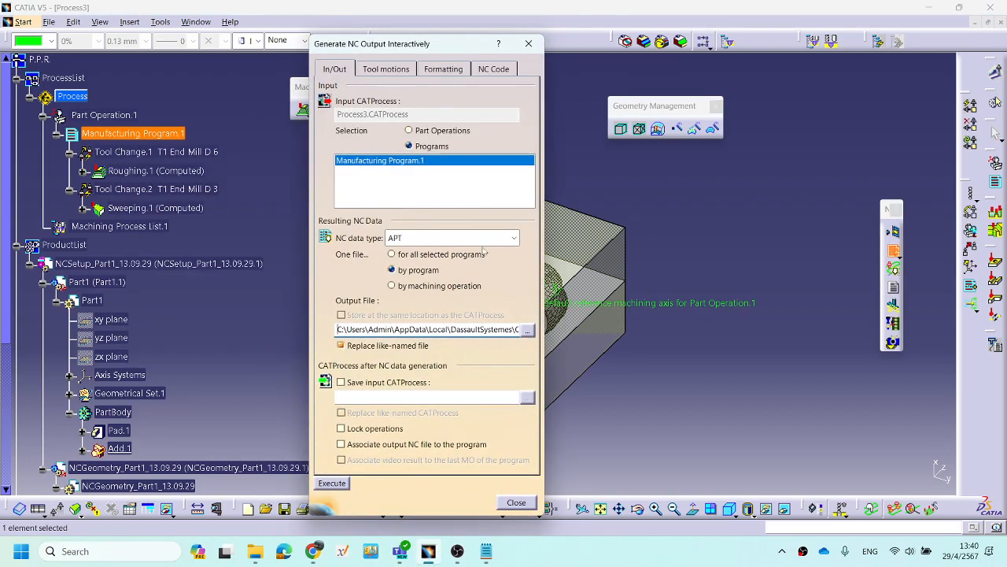
pyautogui.click(513, 238)
pyautogui.click(417, 279)
# Choose fanuc11m as the IMS post-processor file for the NC output.
pyautogui.click(493, 70)
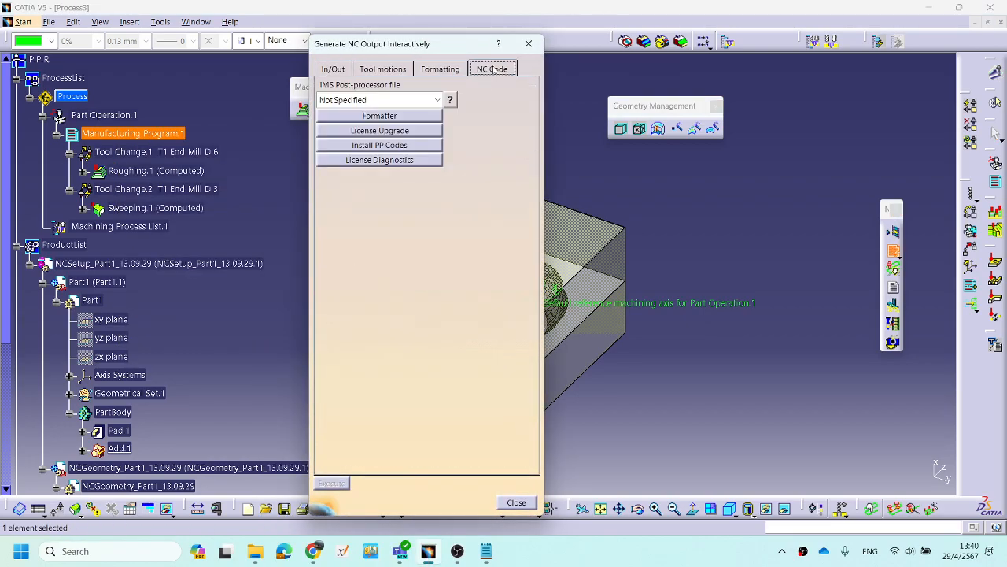
pyautogui.click(437, 100)
pyautogui.scroll(4, 429, 230)
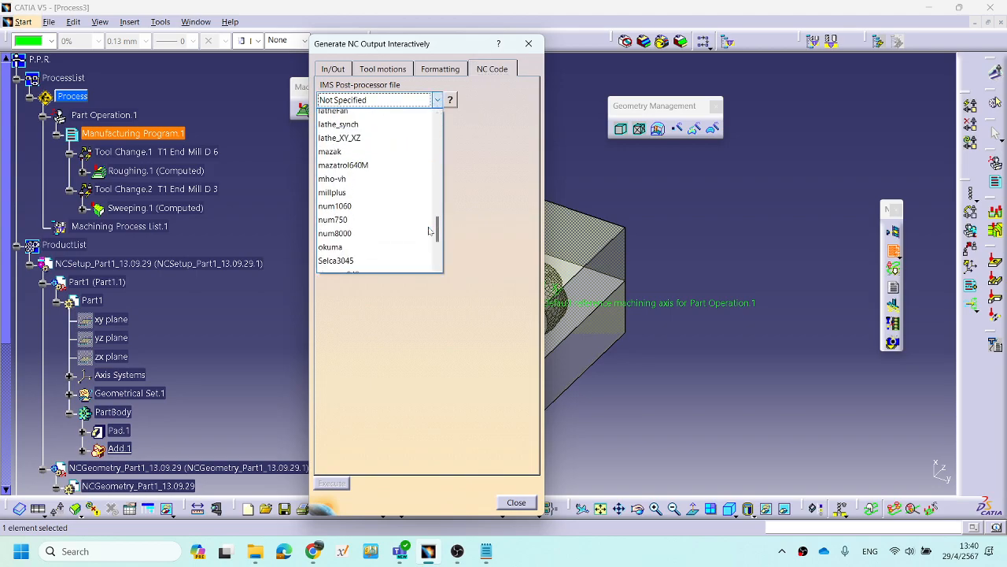
pyautogui.scroll(3, 429, 231)
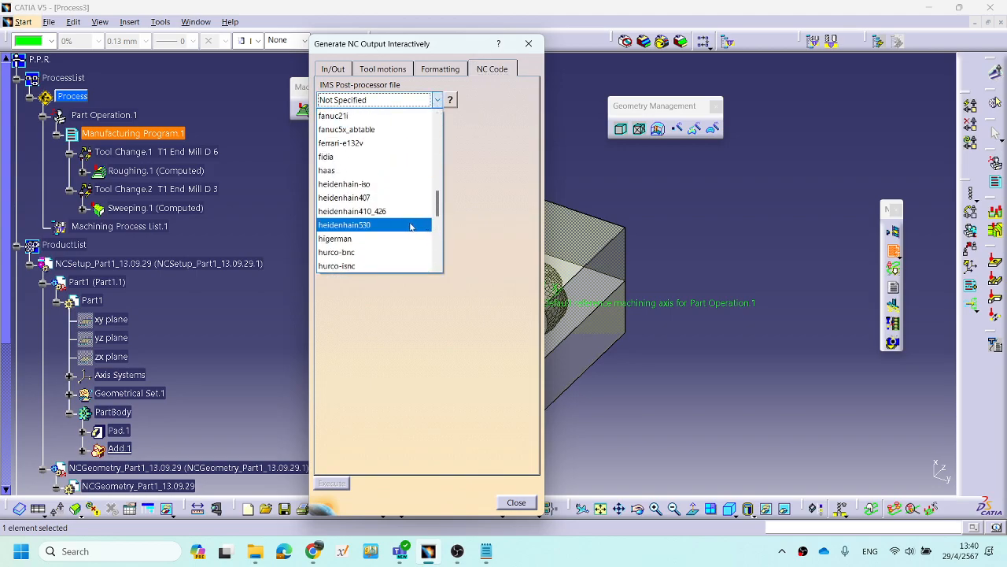
pyautogui.scroll(2, 401, 223)
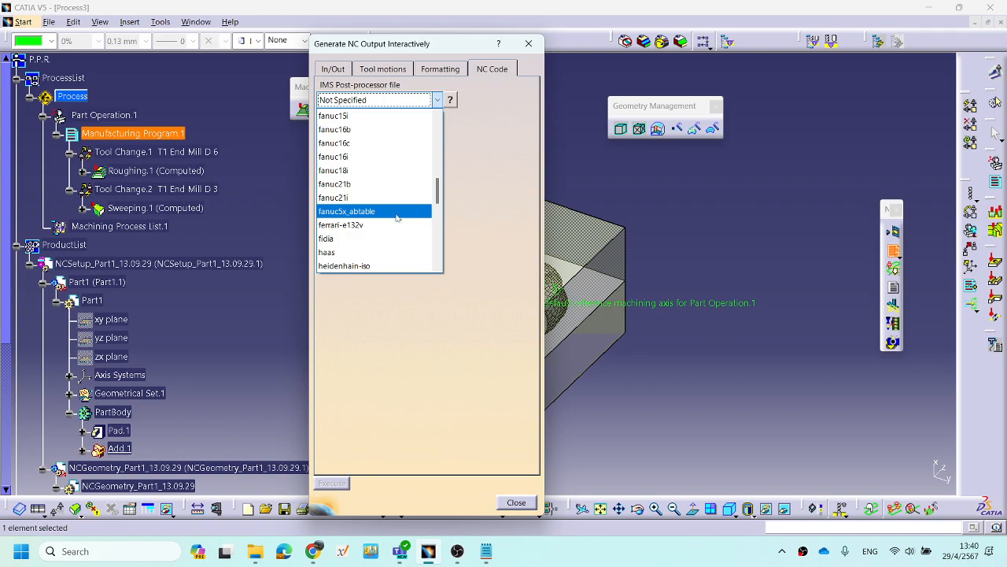
pyautogui.scroll(4, 396, 218)
pyautogui.click(350, 171)
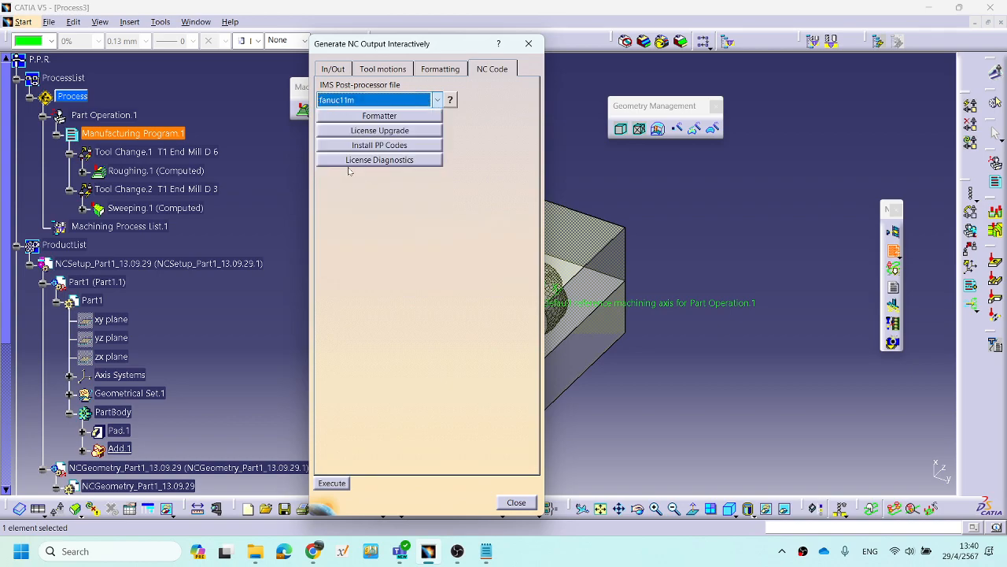
# Browse for the output file location and open the folder COURSE_66-2 > II215 > Reverse_Engineering > CAM_dek_juk.
pyautogui.click(334, 70)
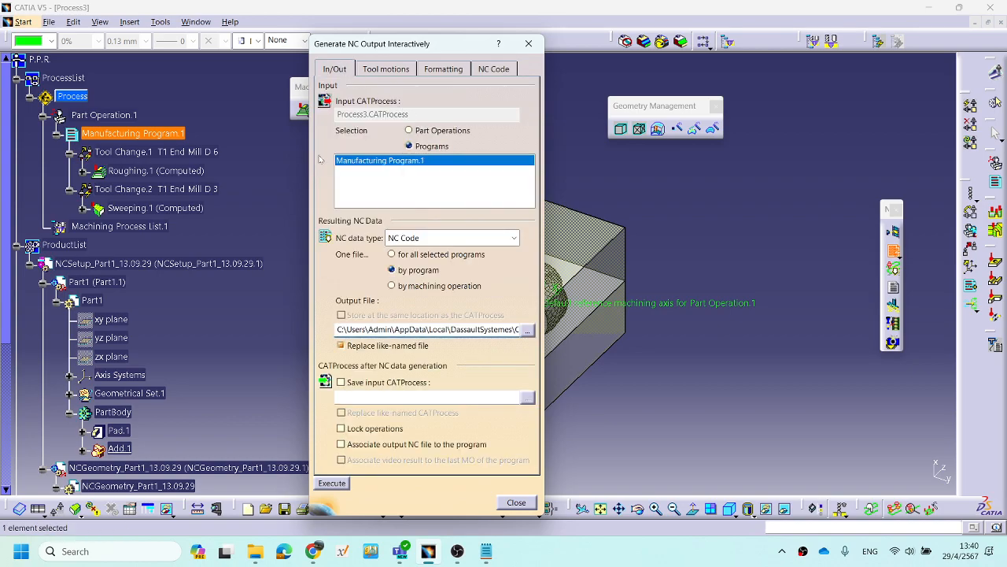
pyautogui.click(526, 330)
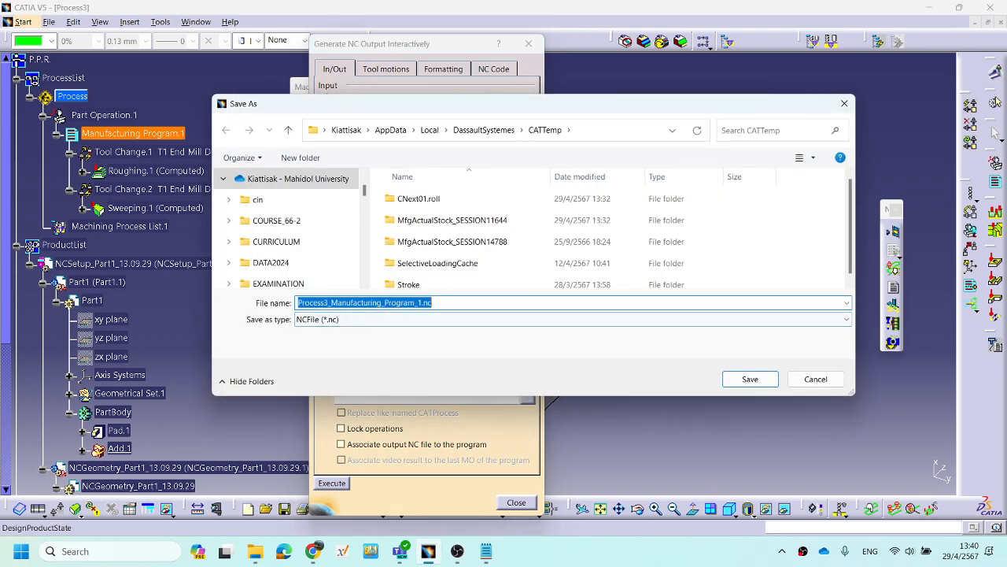
pyautogui.click(319, 183)
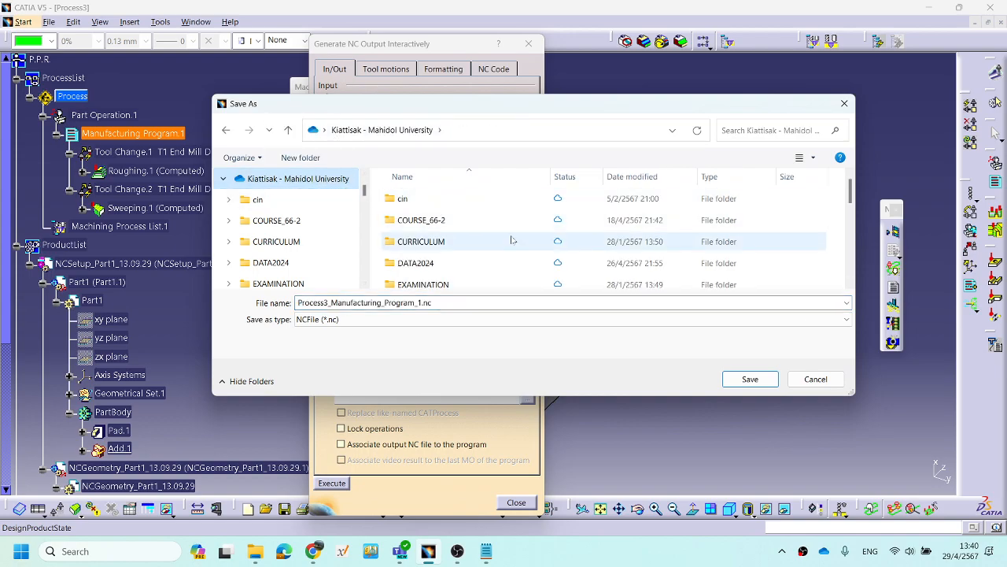
pyautogui.scroll(-3, 511, 240)
pyautogui.scroll(3, 510, 248)
pyautogui.doubleClick(449, 227)
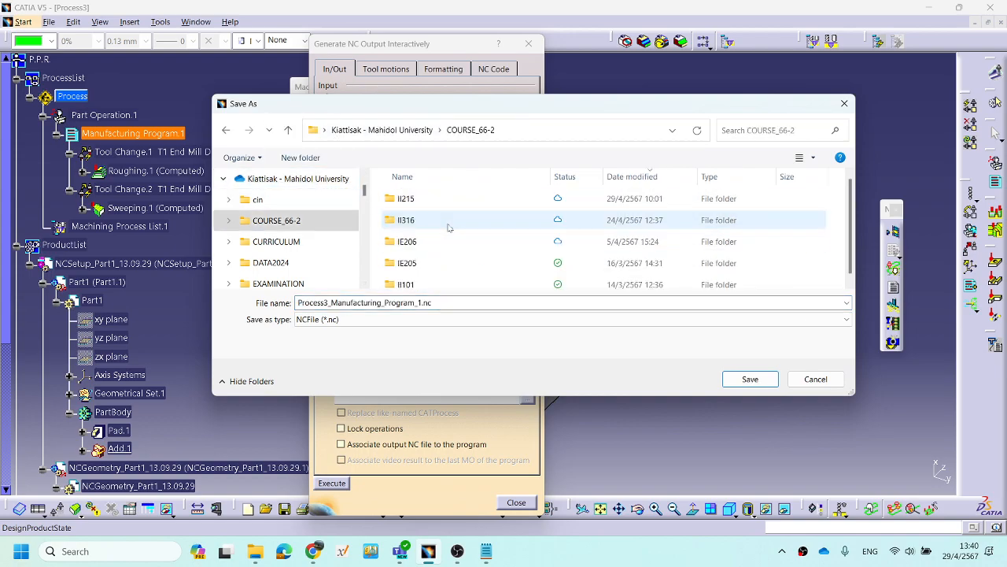
pyautogui.scroll(-1, 513, 247)
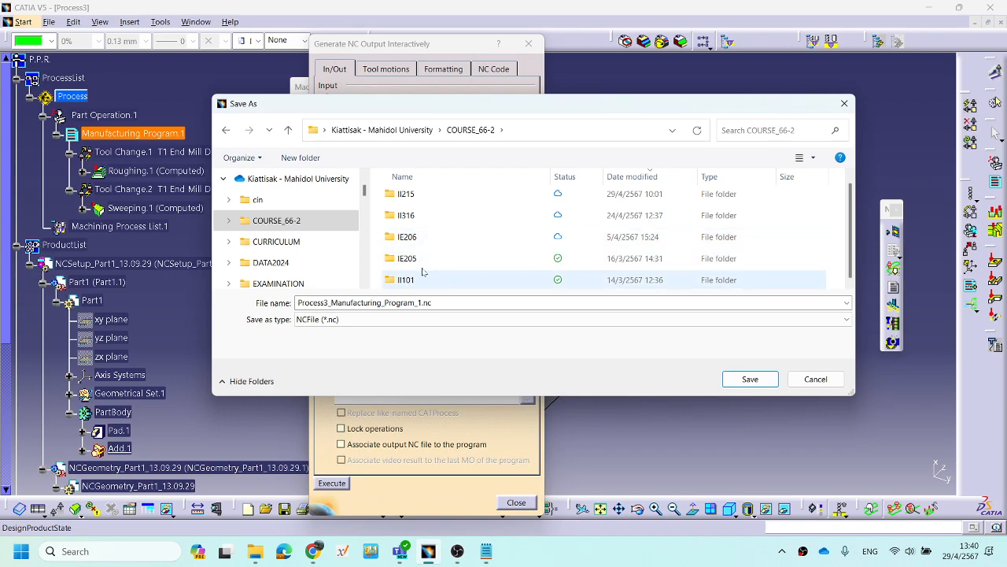
pyautogui.doubleClick(412, 195)
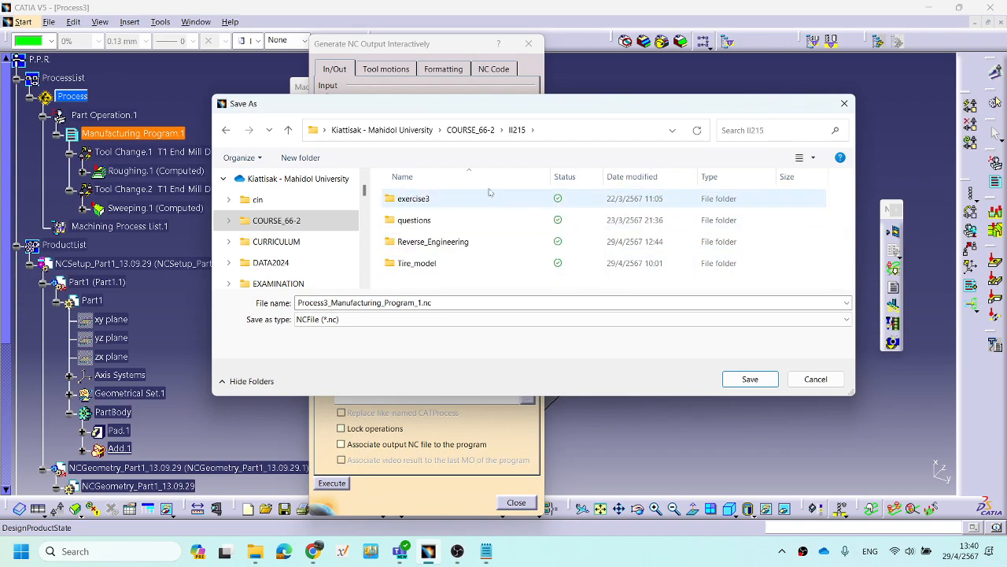
pyautogui.doubleClick(436, 244)
pyautogui.doubleClick(471, 202)
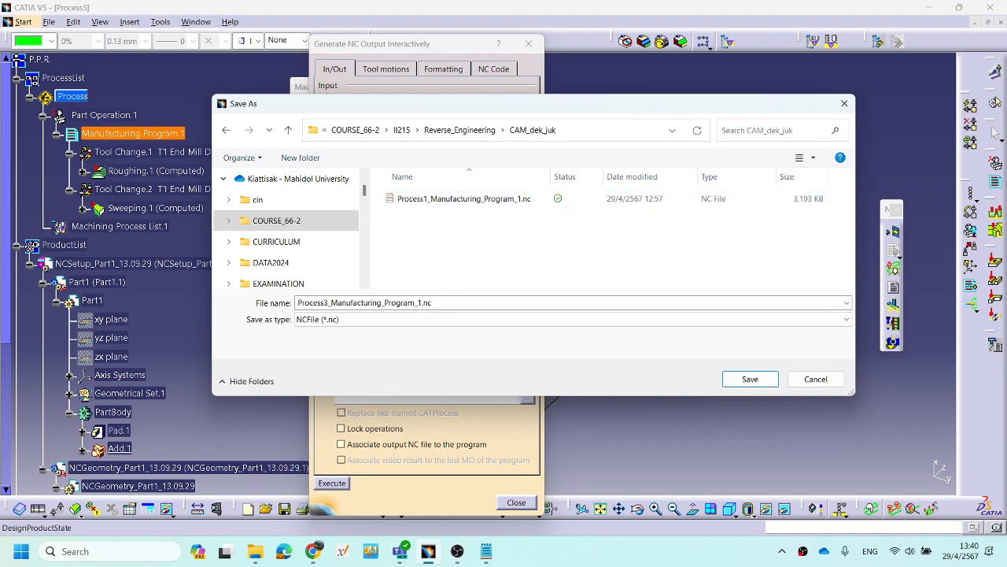
pyautogui.click(456, 303)
pyautogui.click(422, 303)
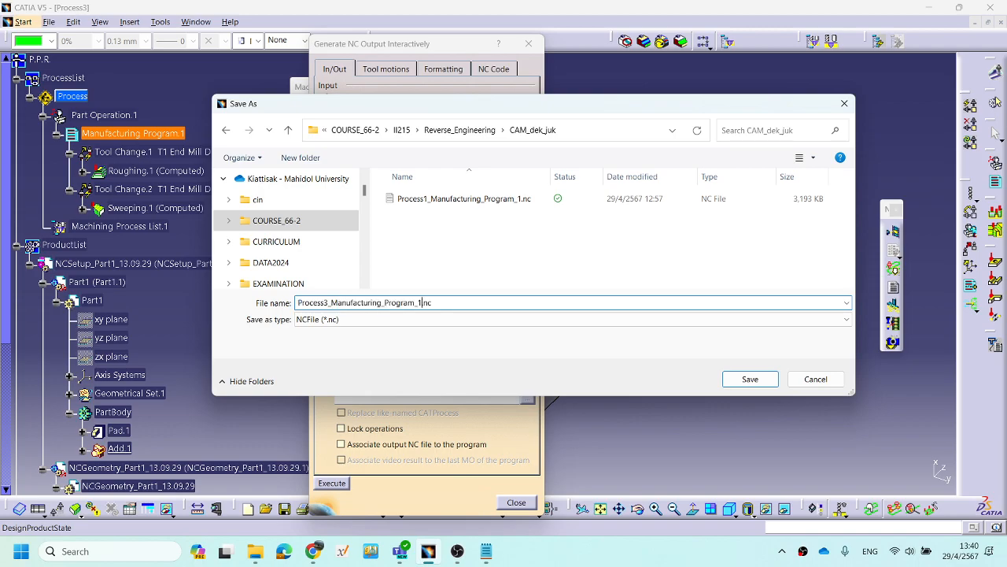
pyautogui.click(472, 132)
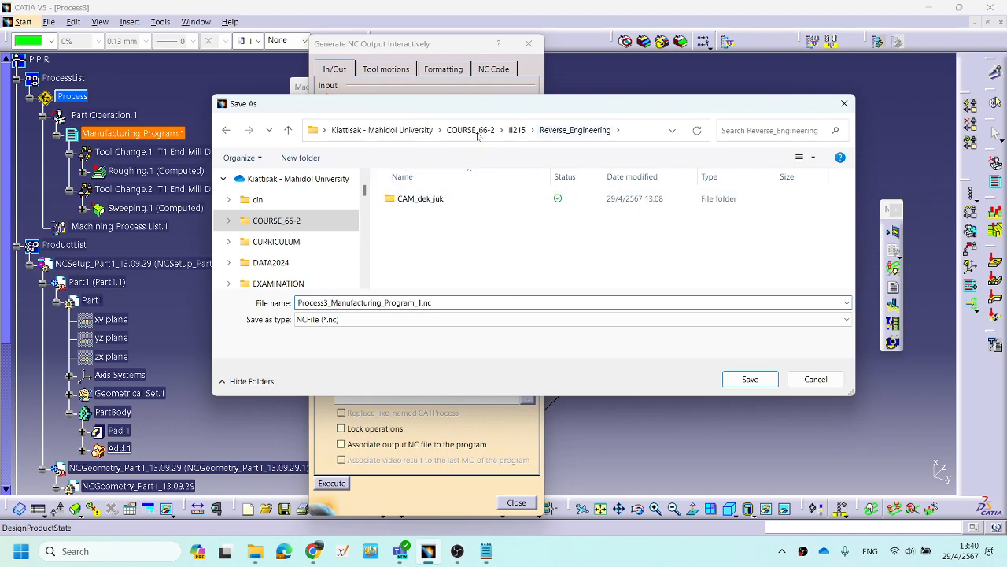
pyautogui.rightClick(439, 239)
pyautogui.click(413, 202)
pyautogui.doubleClick(413, 202)
# Create a new folder named core inside CAM_dek_juk and open it.
pyautogui.rightClick(457, 249)
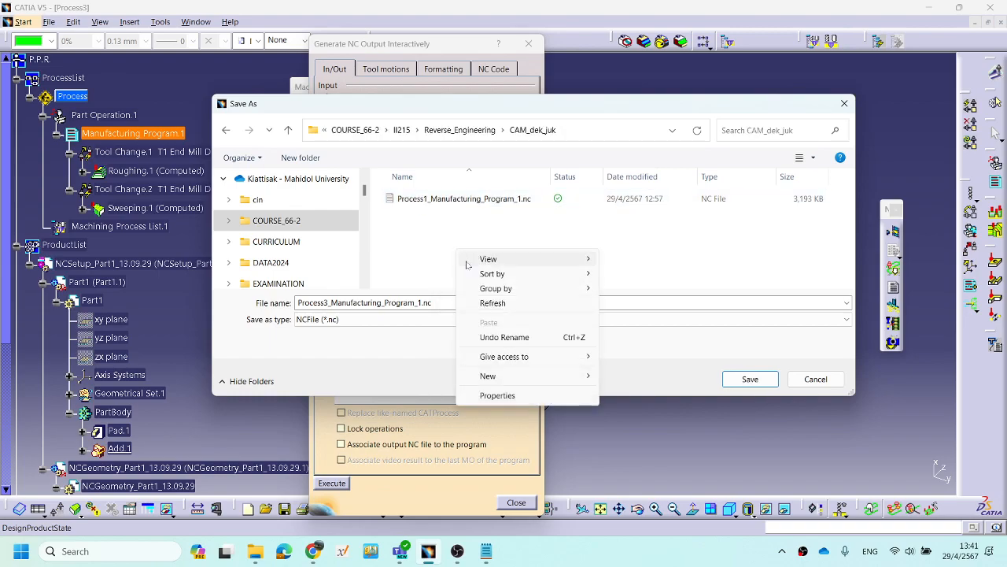
pyautogui.moveTo(549, 377)
pyautogui.click(630, 106)
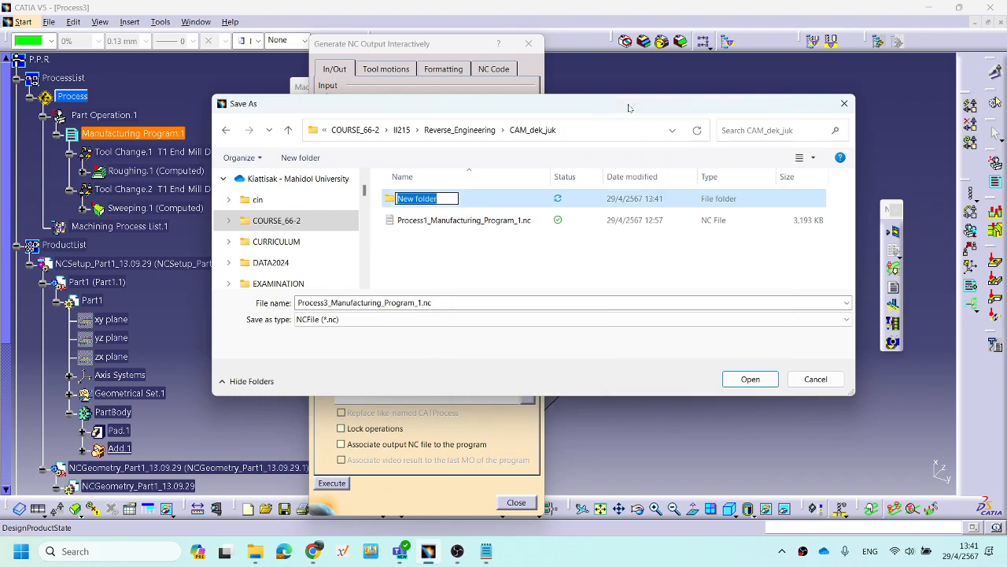
pyautogui.write('core')
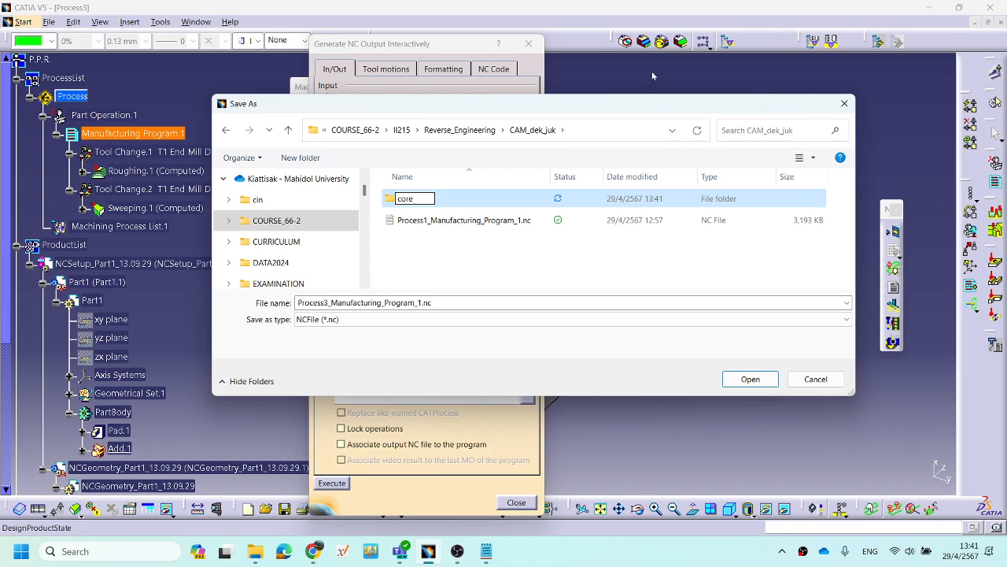
pyautogui.click(435, 262)
pyautogui.doubleClick(404, 202)
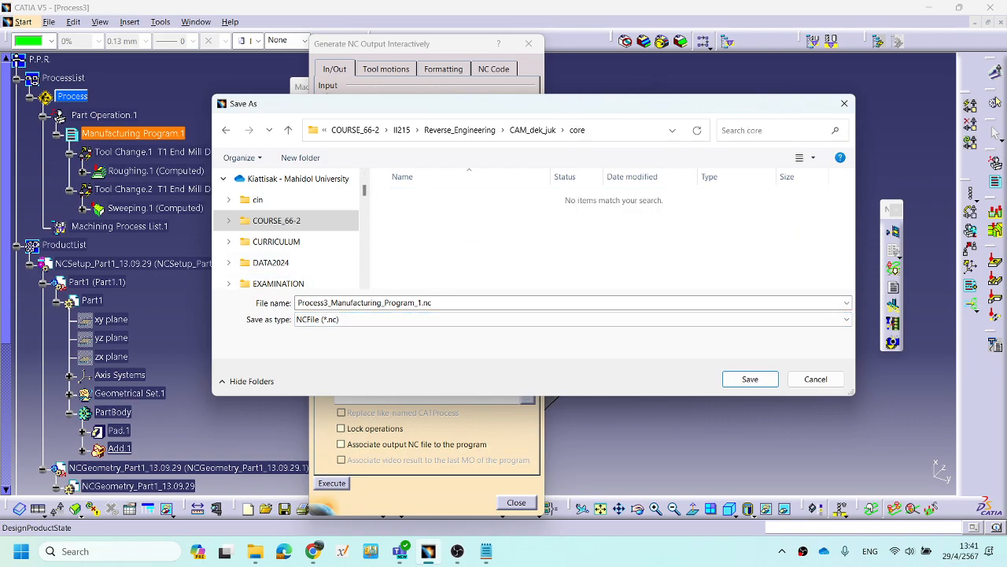
# Replace the ending 1 of the NC output file name with core and save the output location.
pyautogui.click(423, 303)
pyautogui.click(423, 303)
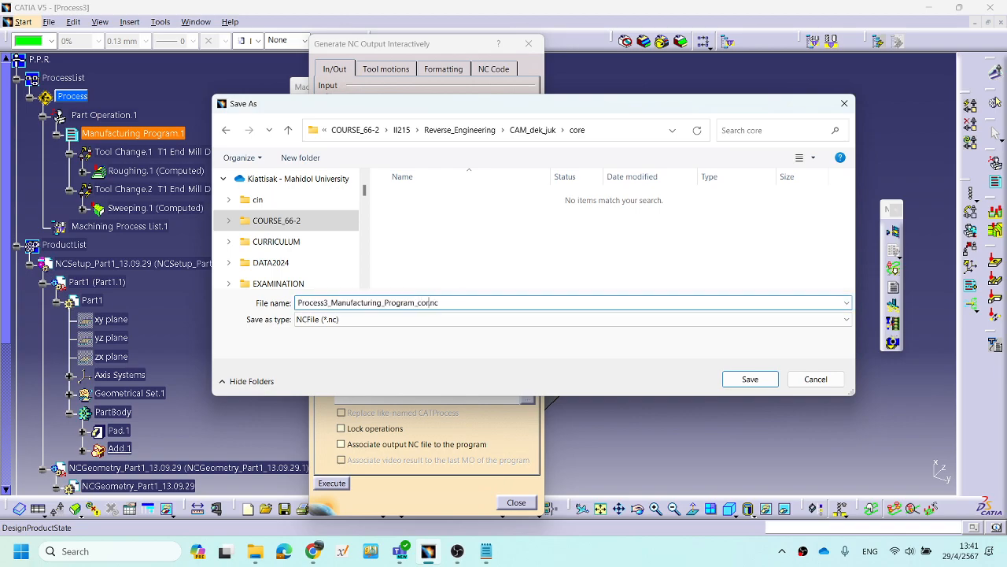
pyautogui.click(747, 379)
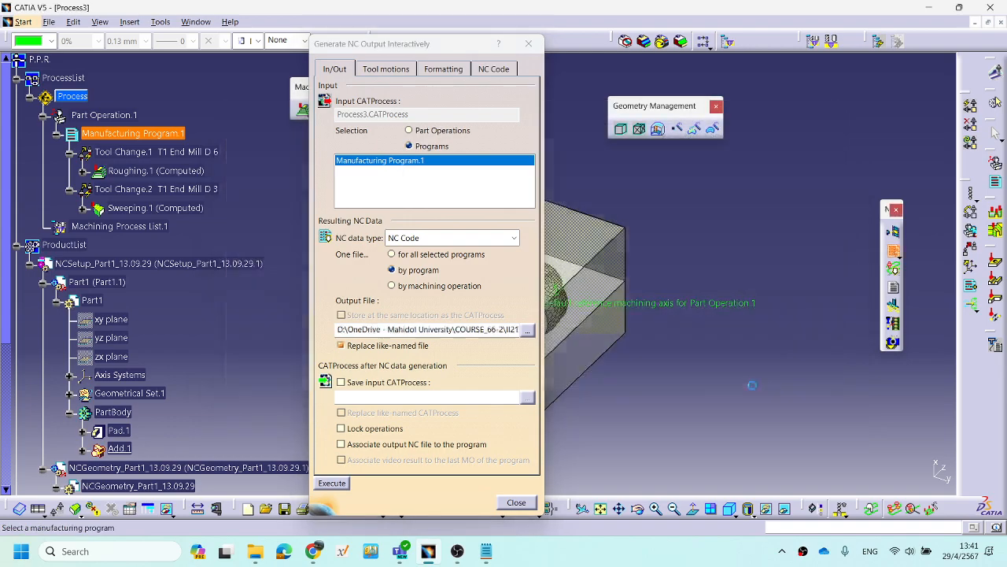
# Execute the NC code generation with program number 1000 and close the NC output dialog.
pyautogui.click(325, 484)
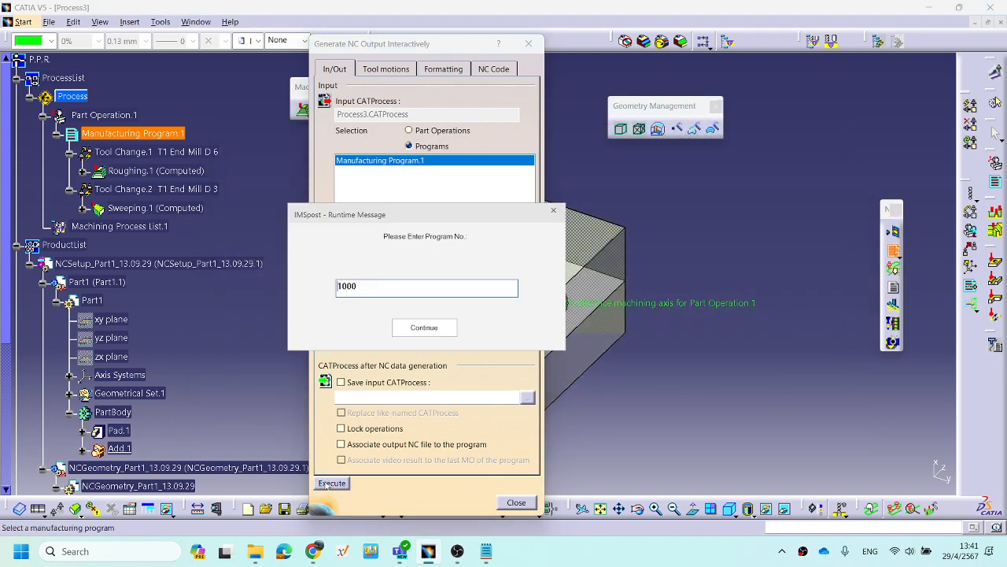
pyautogui.click(424, 327)
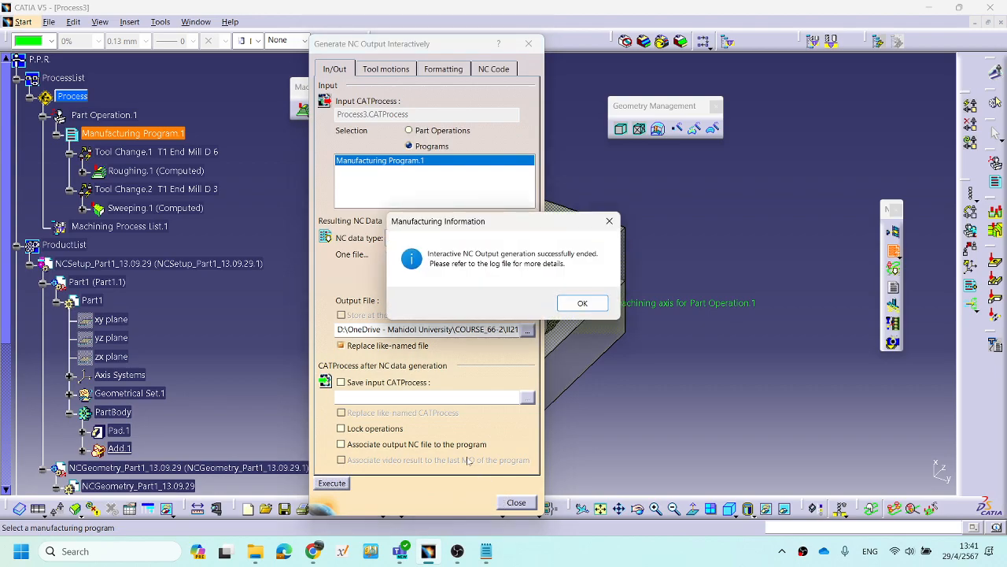
pyautogui.click(580, 304)
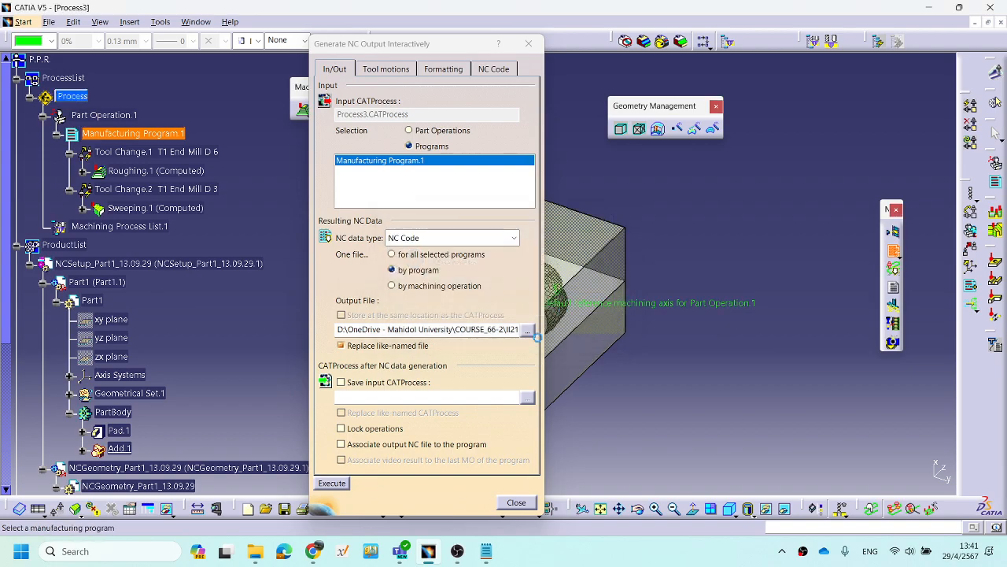
pyautogui.click(516, 503)
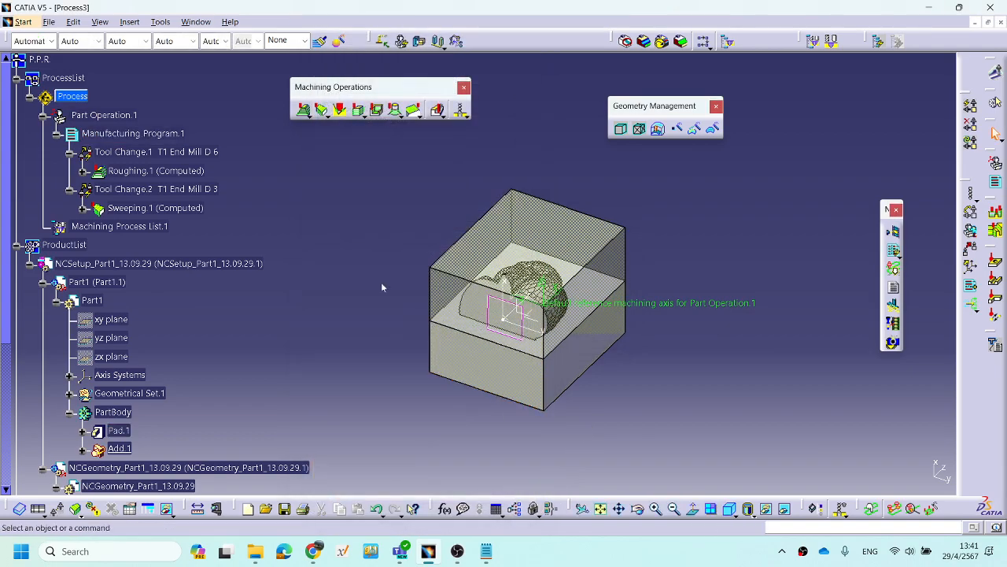
# Check the list of unsaved documents in Save Management and leave it without saving.
pyautogui.click(50, 21)
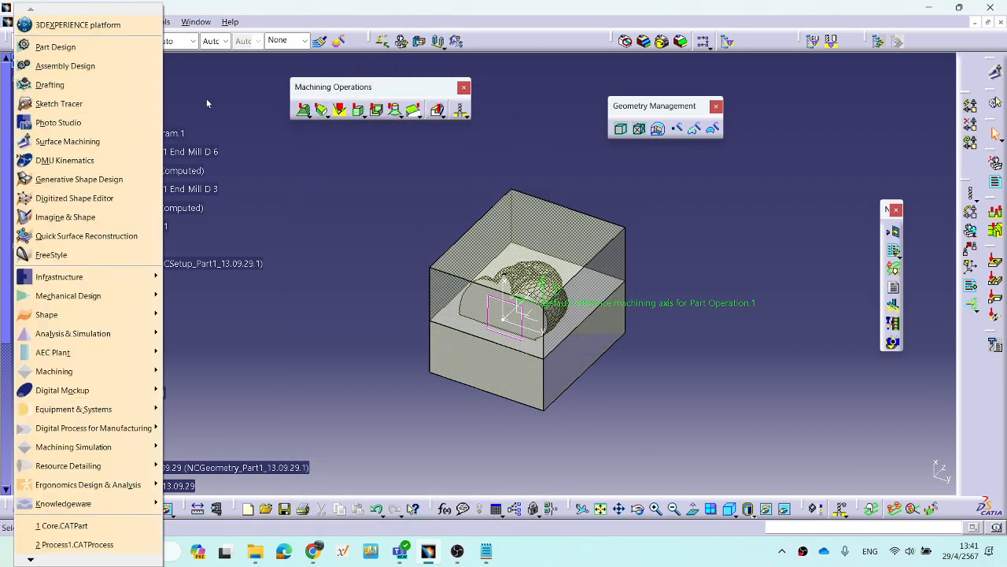
pyautogui.click(200, 98)
pyautogui.click(48, 21)
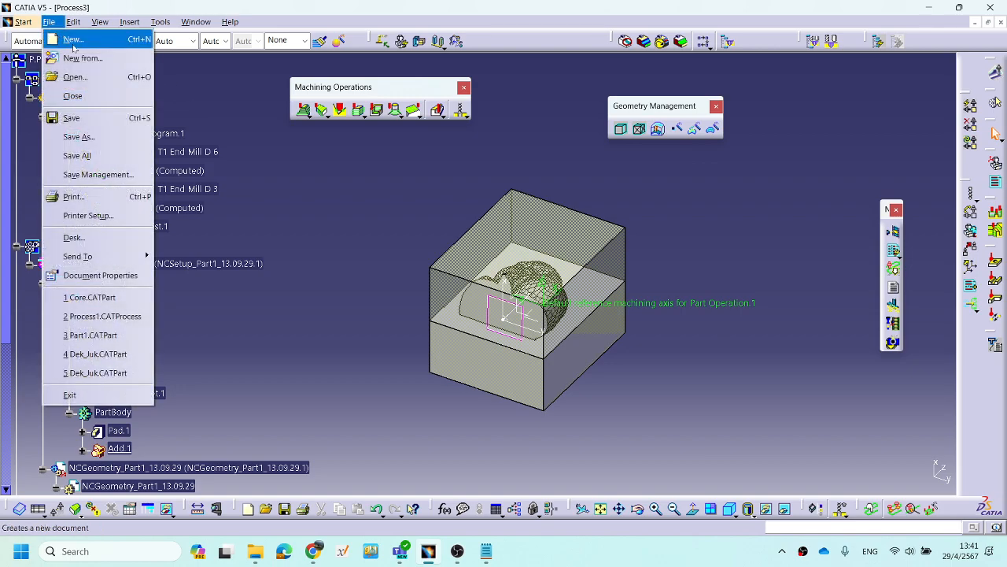
pyautogui.click(118, 174)
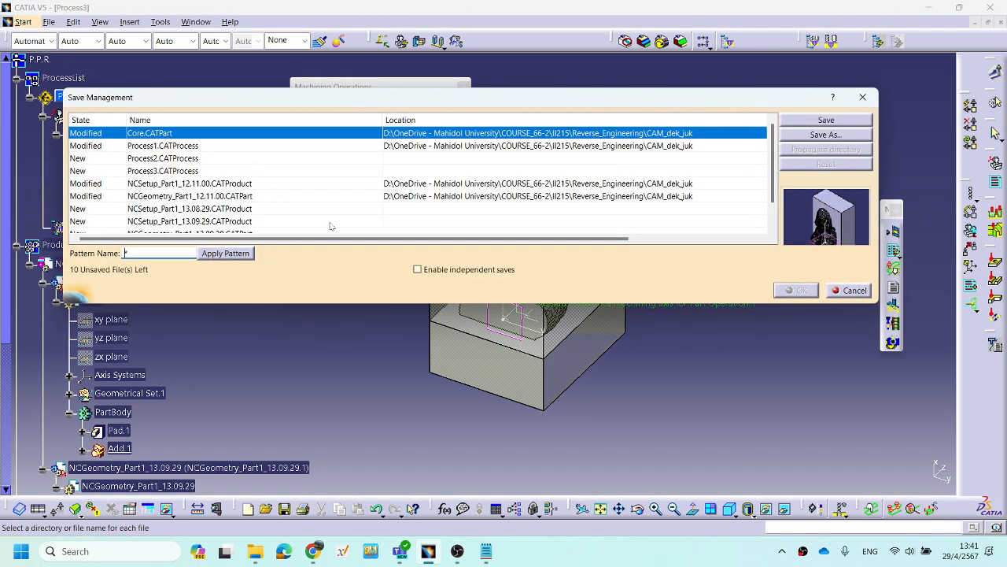
pyautogui.click(853, 290)
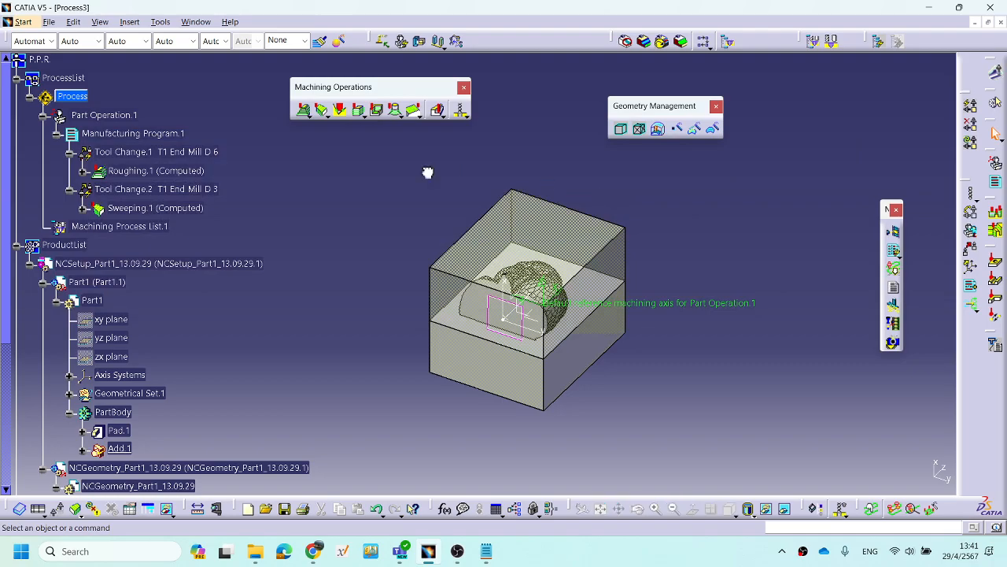
# Switch to the Process1.CATProcess window and examine the operations under Manufacturing Program.1 in its tree.
pyautogui.click(195, 21)
pyautogui.click(268, 137)
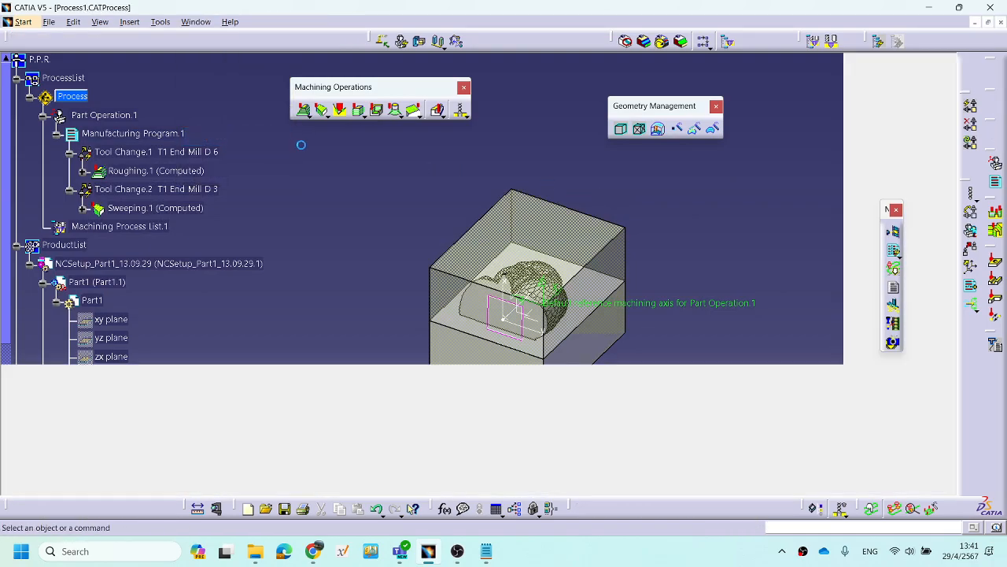
pyautogui.moveTo(549, 386); pyautogui.dragTo(592, 207, button='middle')
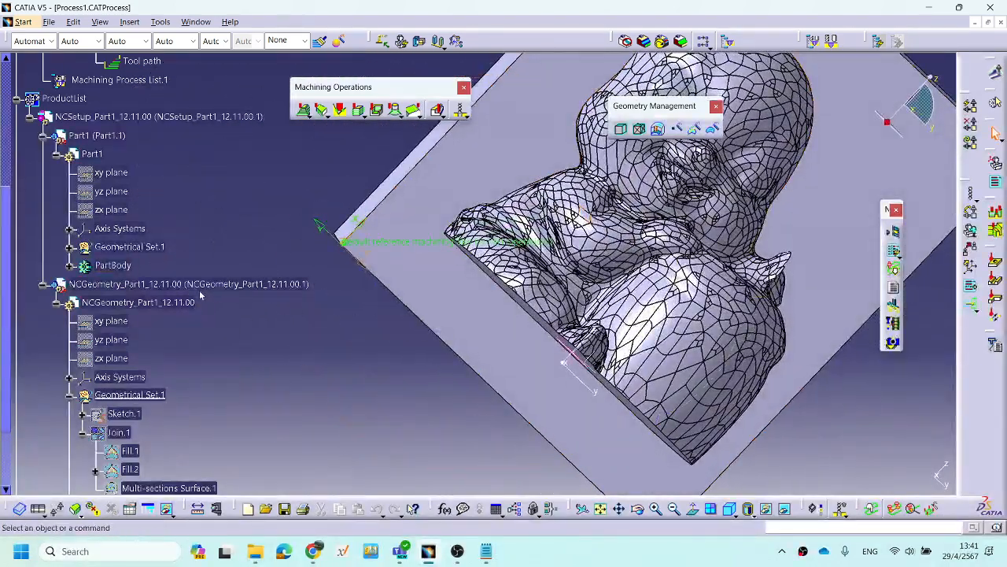
pyautogui.scroll(-2, 207, 298)
pyautogui.scroll(3, 208, 299)
pyautogui.moveTo(352, 311); pyautogui.dragTo(283, 285, button='middle')
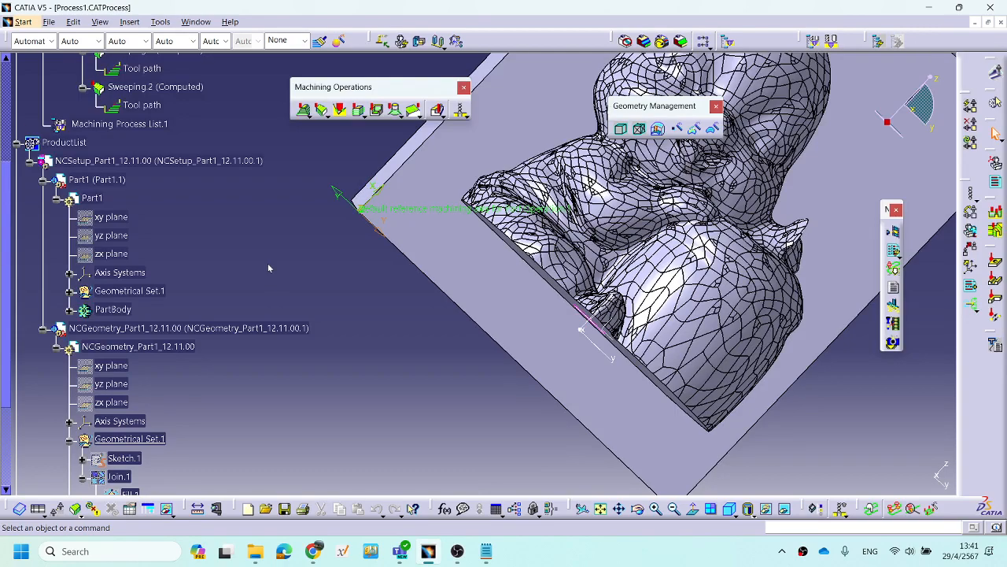
pyautogui.scroll(3, 236, 229)
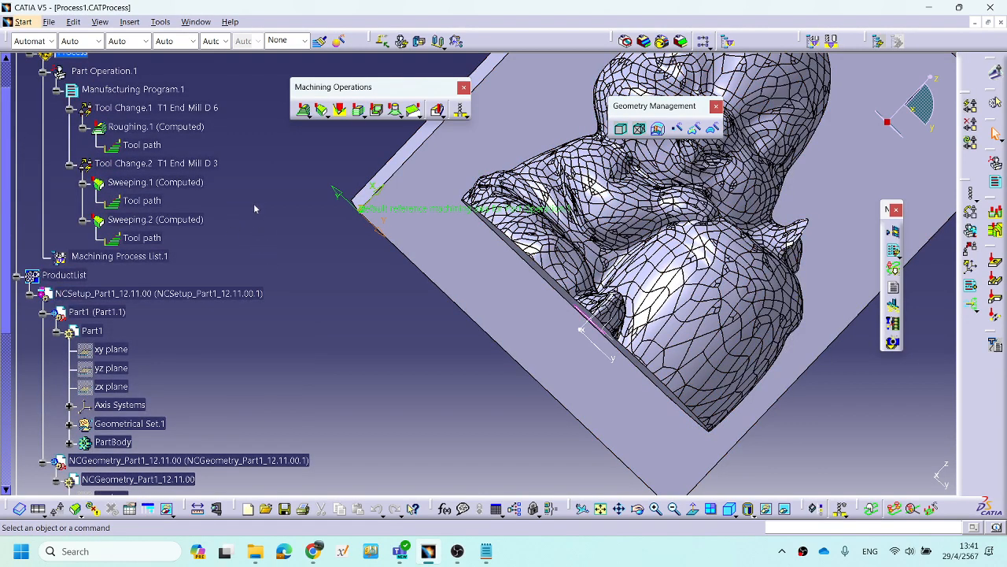
# Switch to the Process3 window and look over its core part and stock model.
pyautogui.click(202, 22)
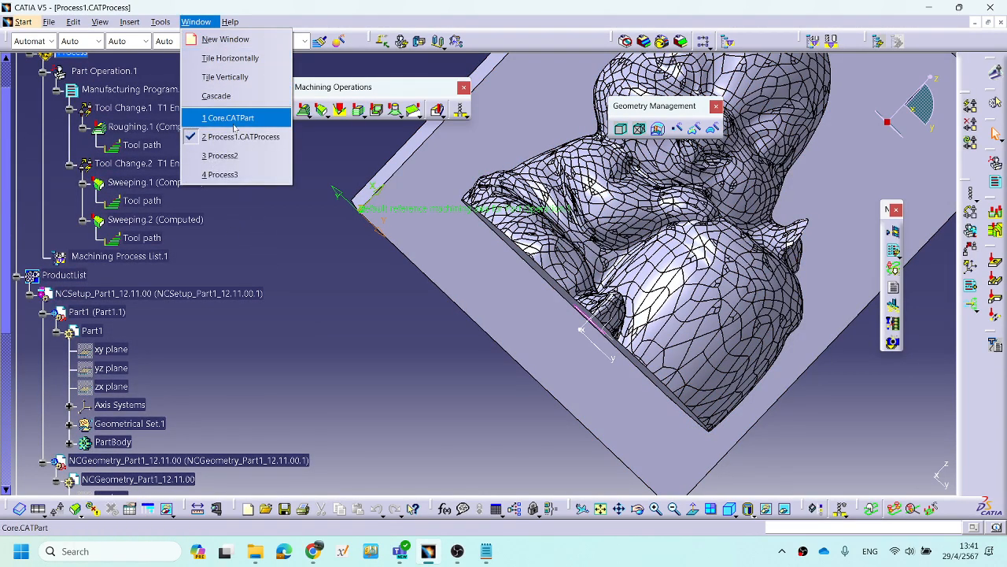
pyautogui.click(221, 175)
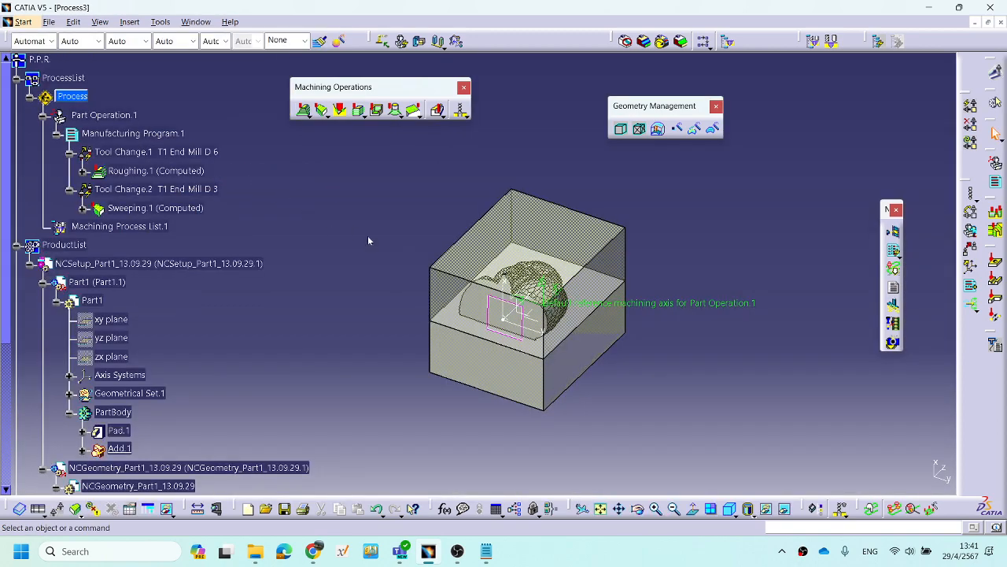
pyautogui.moveTo(368, 241); pyautogui.dragTo(395, 253, button='middle')
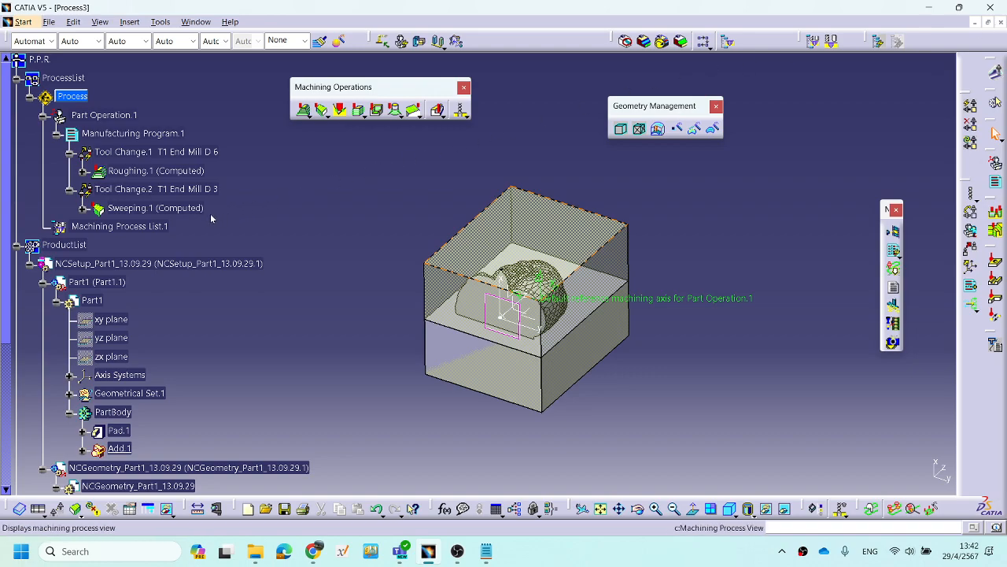
# Bring up the Process2 window and close it without saving its changes.
pyautogui.click(196, 22)
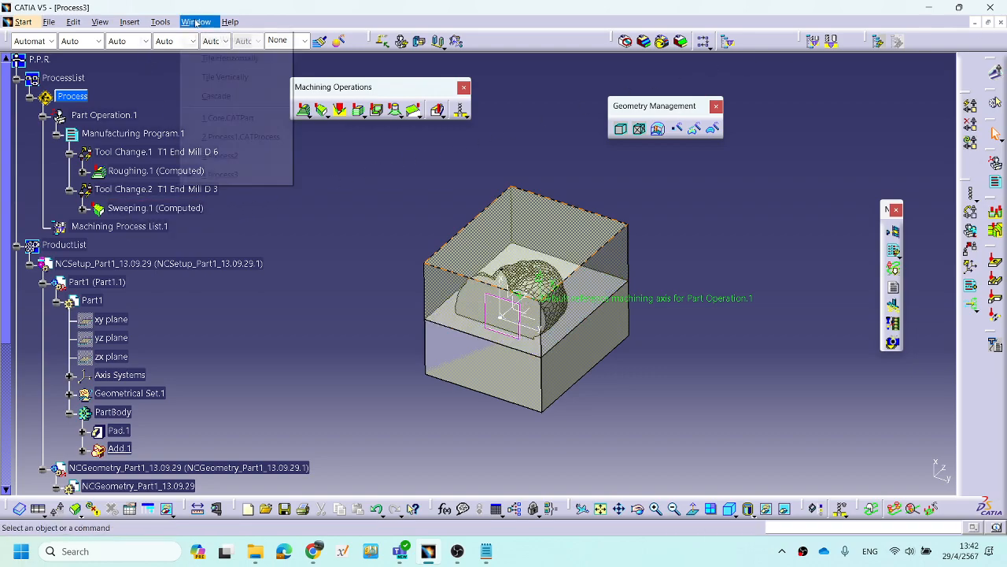
pyautogui.click(250, 155)
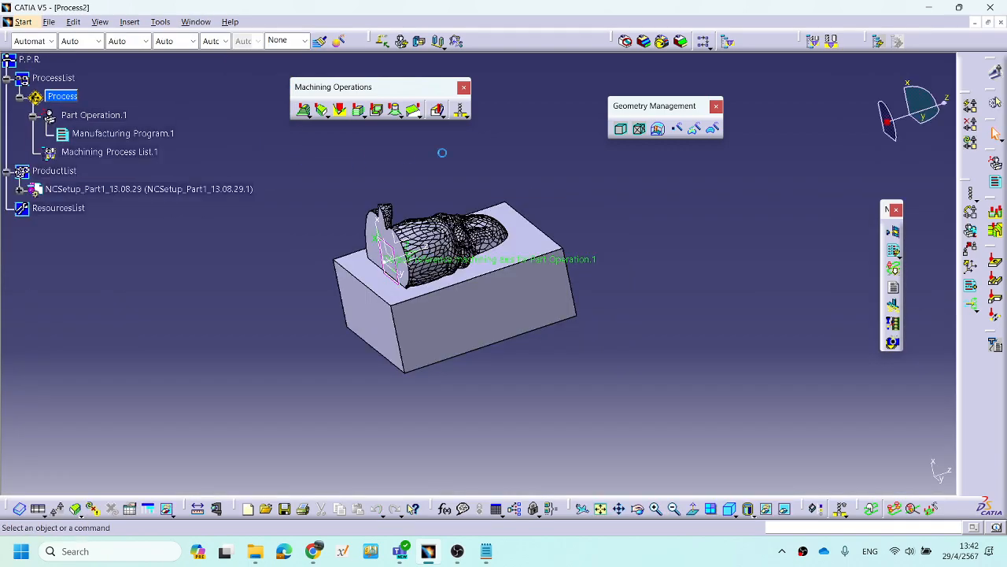
pyautogui.click(999, 23)
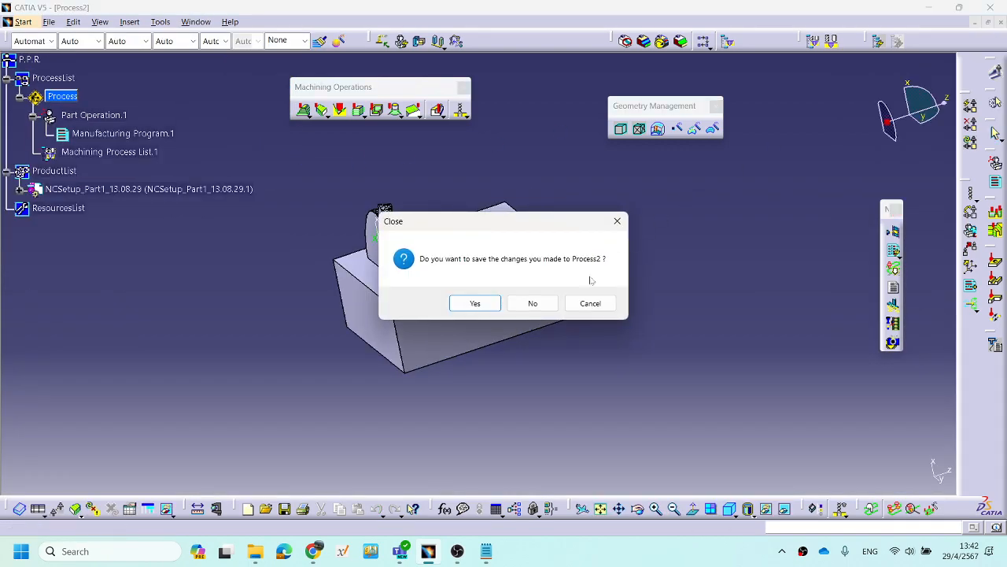
pyautogui.click(532, 303)
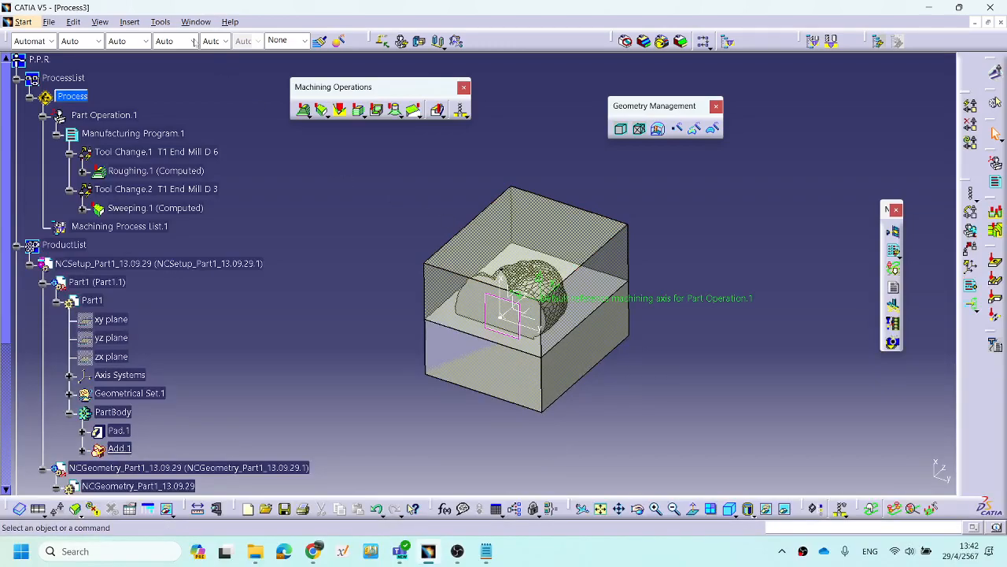
# Bring up the Process1.CATProcess window and close it without saving its changes.
pyautogui.click(183, 22)
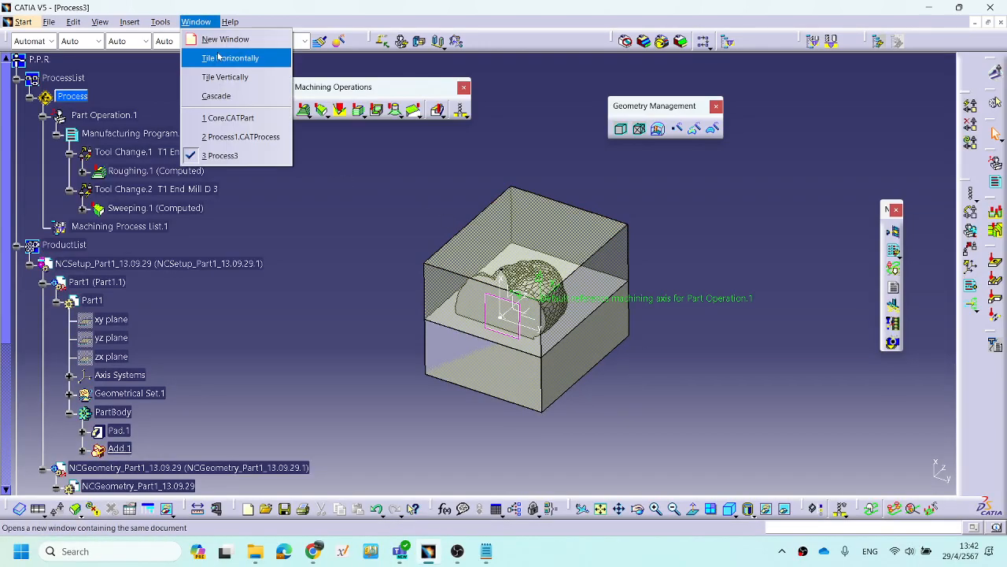
pyautogui.click(268, 135)
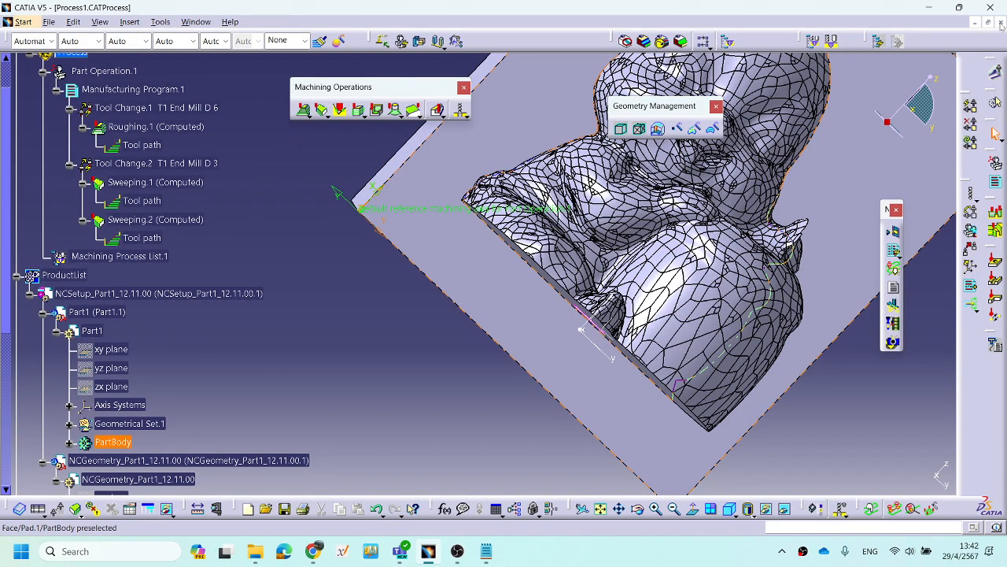
pyautogui.click(1000, 23)
pyautogui.click(532, 303)
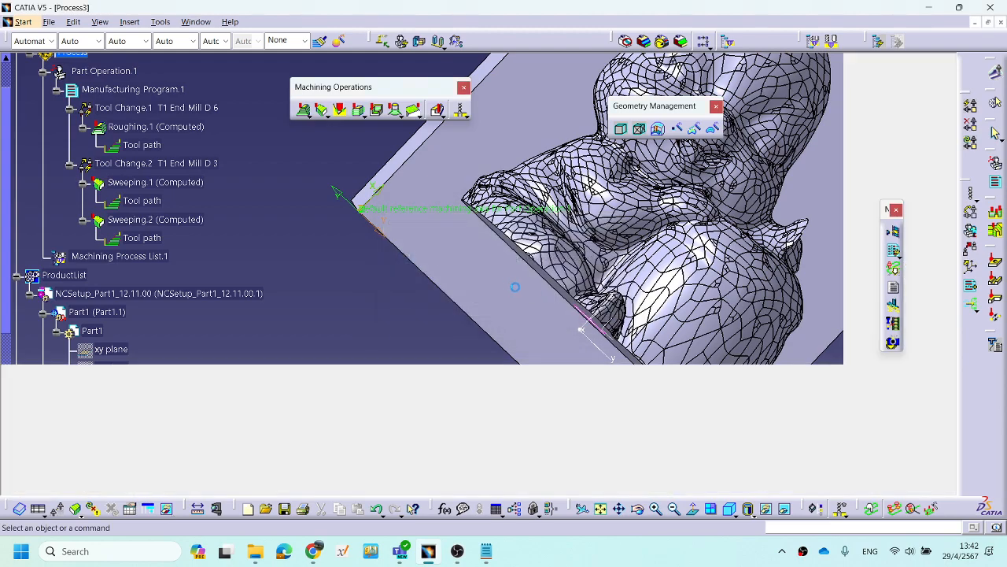
# In Save Management, set Process3.CATProcess to save as Process_core.CATProcess in the core folder inside CAM_dek_juk.
pyautogui.click(196, 21)
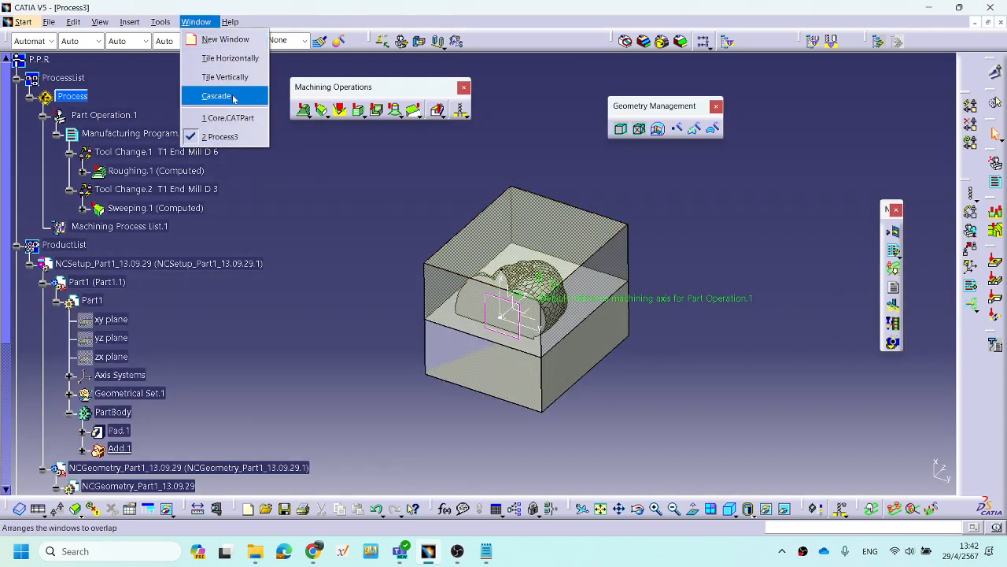
pyautogui.click(254, 137)
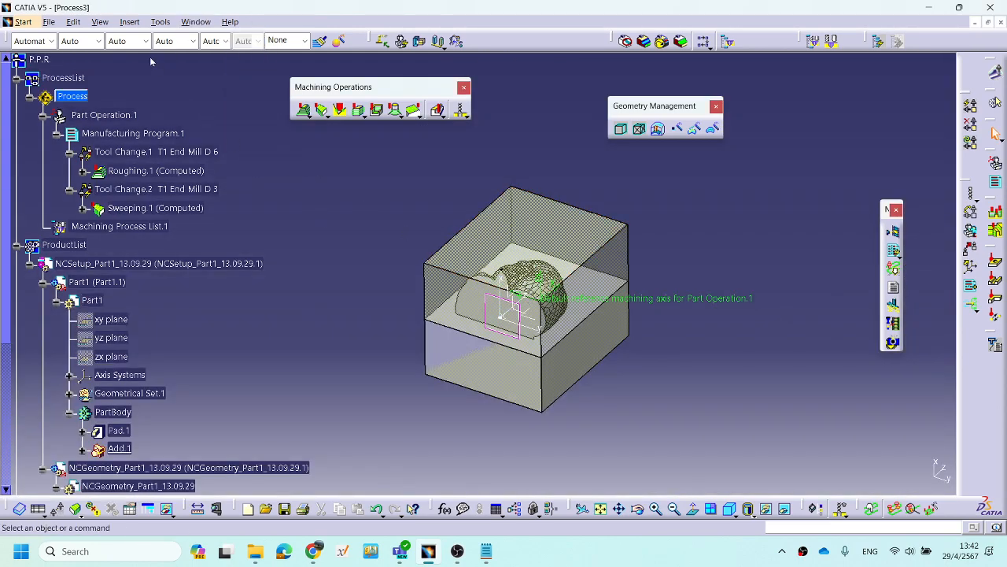
pyautogui.click(48, 21)
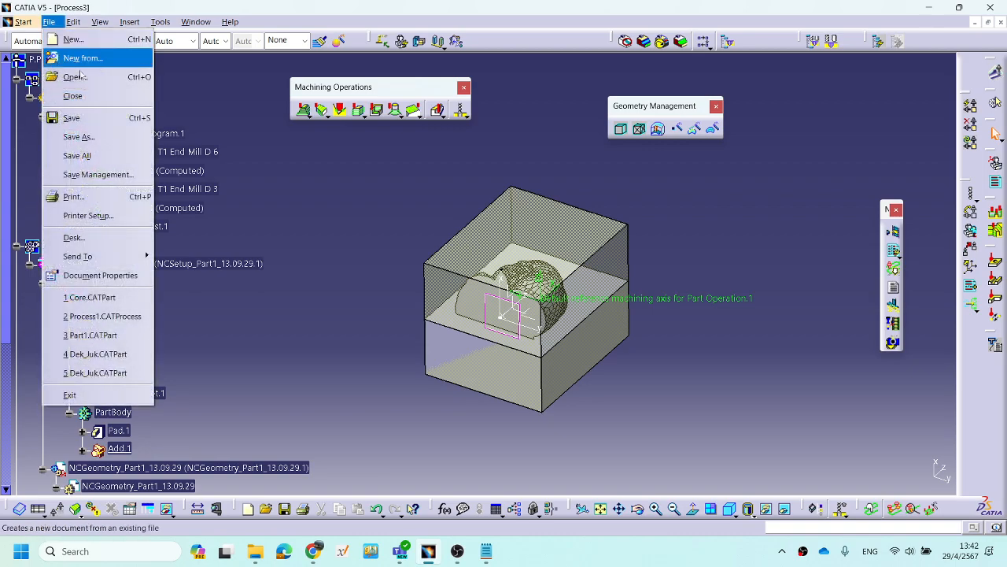
pyautogui.click(119, 174)
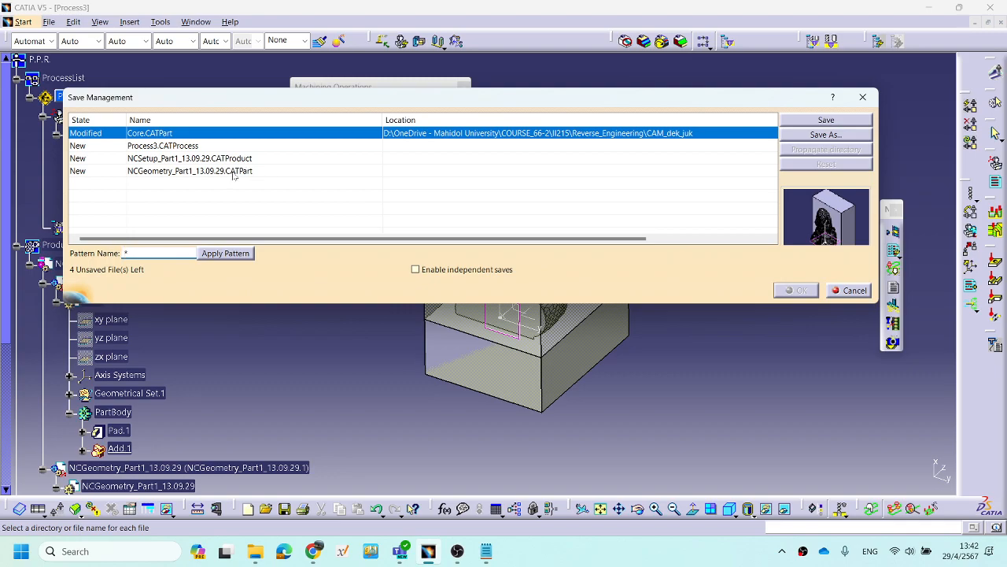
pyautogui.click(197, 148)
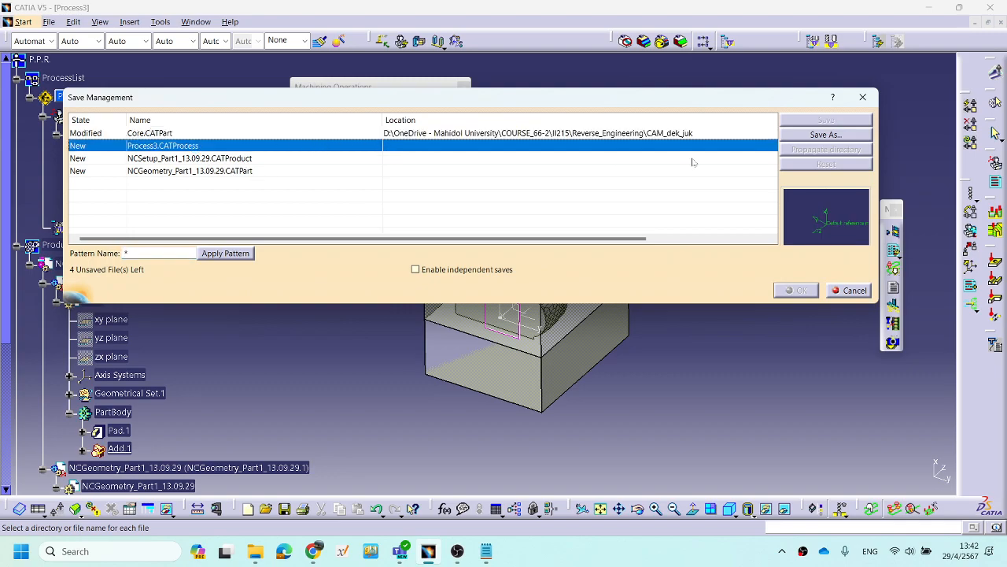
pyautogui.click(826, 135)
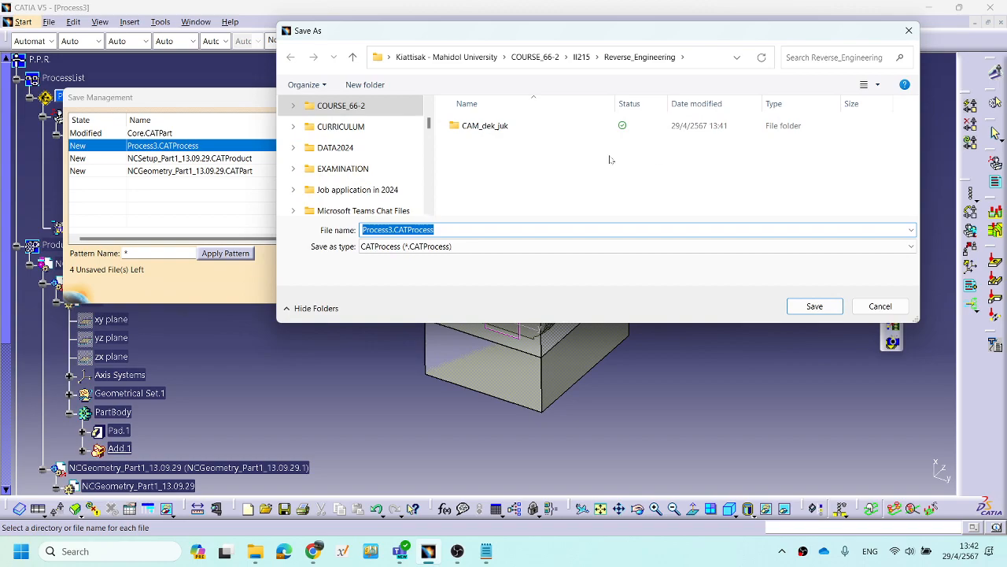
pyautogui.doubleClick(486, 126)
pyautogui.doubleClick(488, 127)
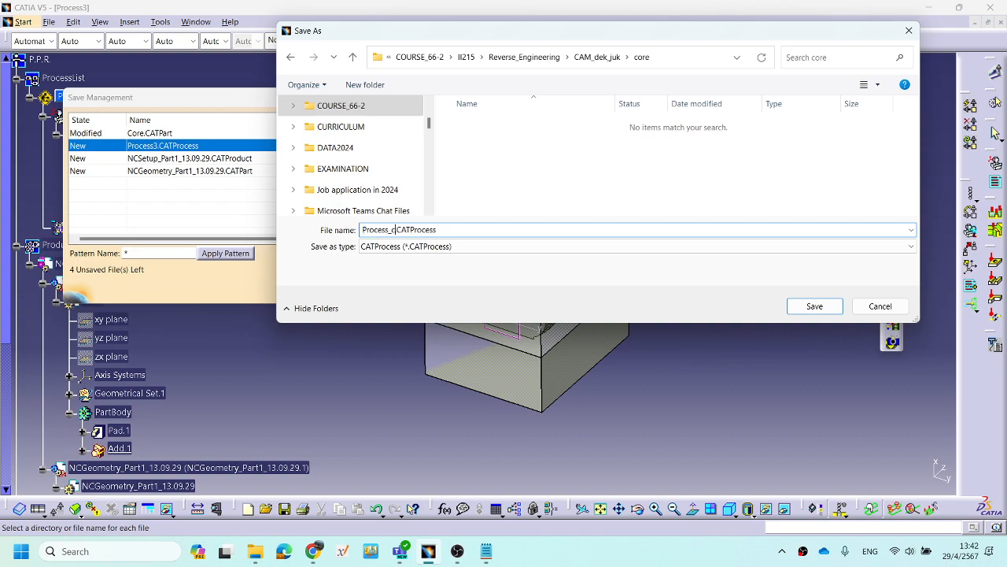
pyautogui.click(821, 310)
# Propagate the core folder to the other listed documents and save them all.
pyautogui.click(801, 152)
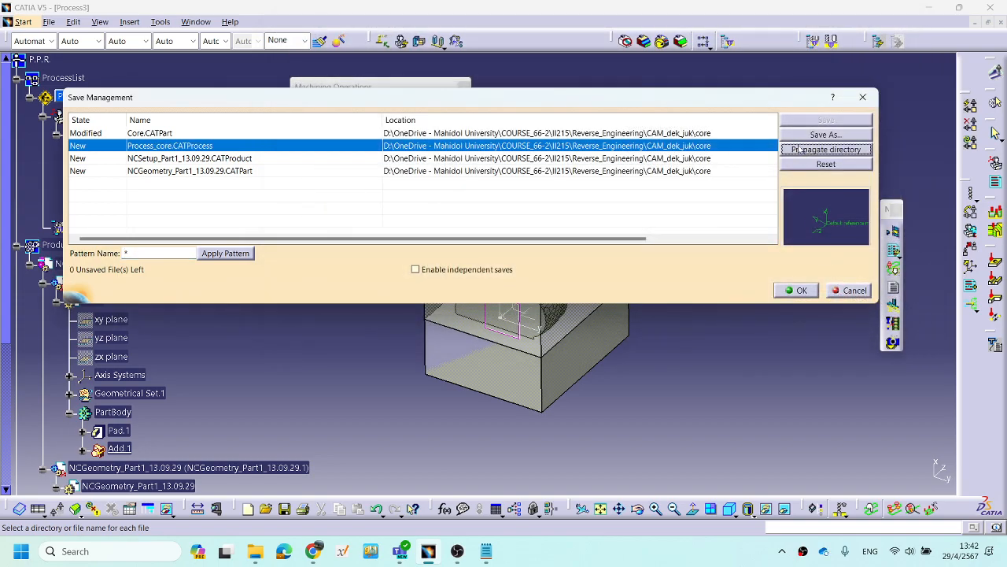
pyautogui.click(801, 291)
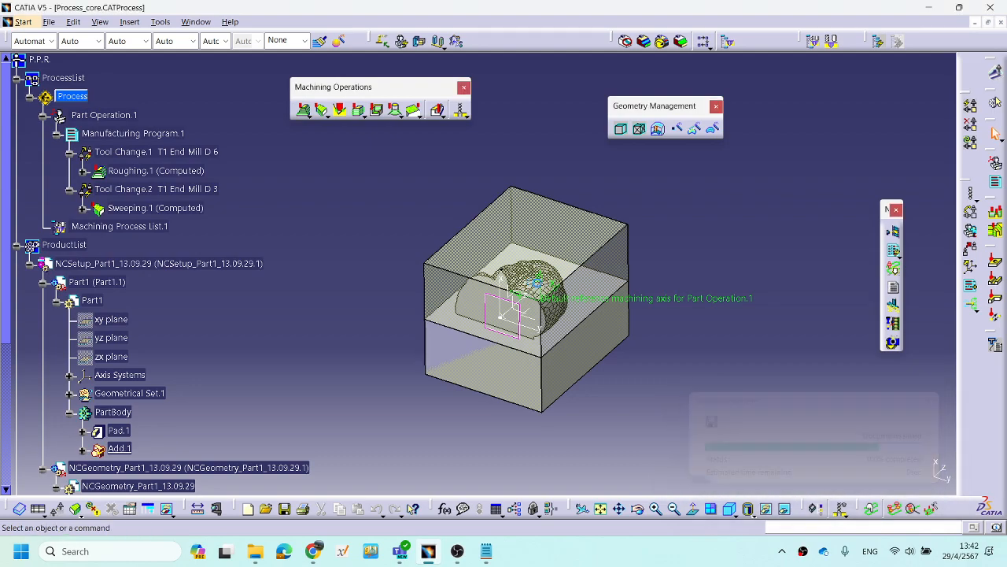
pyautogui.moveTo(378, 272); pyautogui.dragTo(376, 288, button='middle')
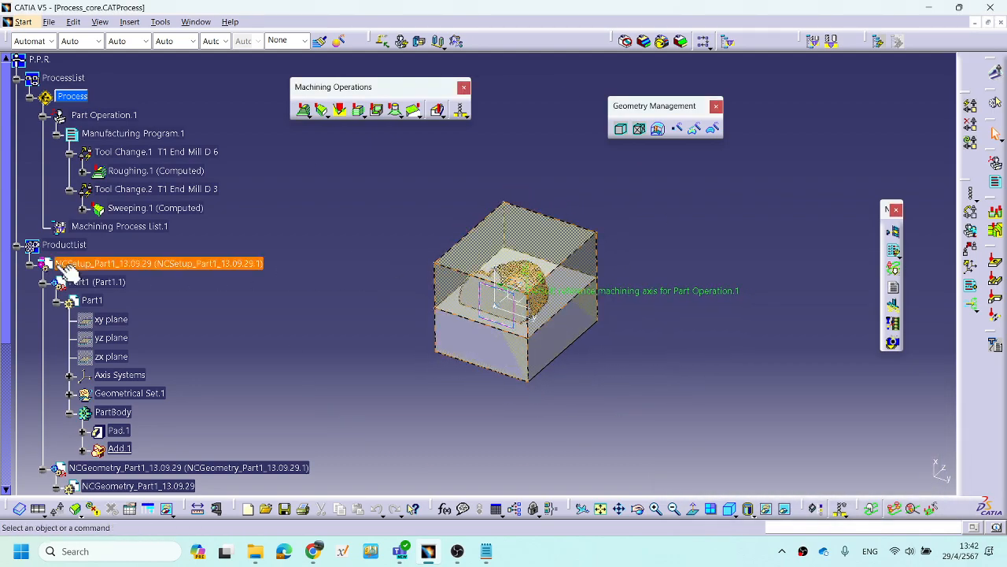
pyautogui.moveTo(4, 209); pyautogui.dragTo(5, 293)
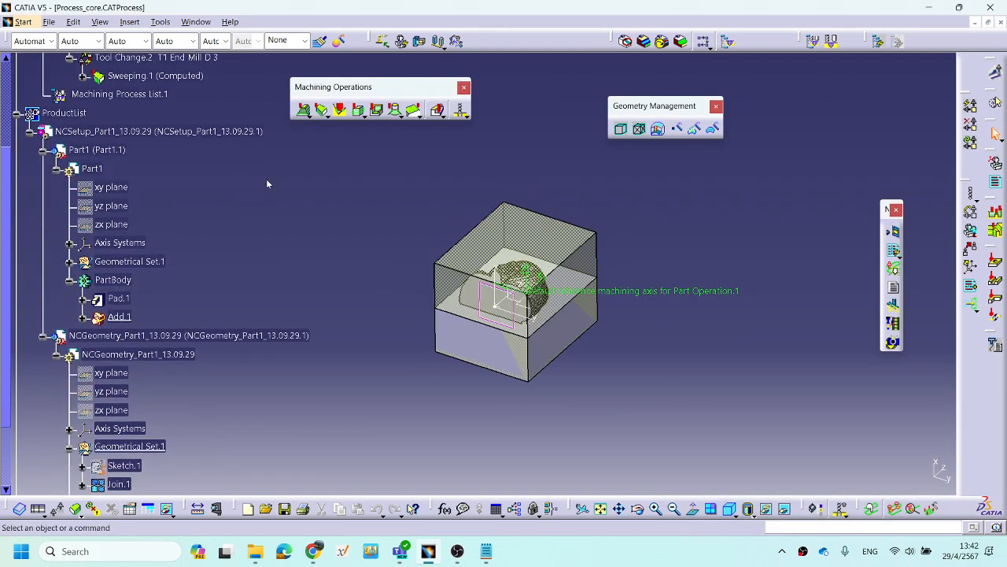